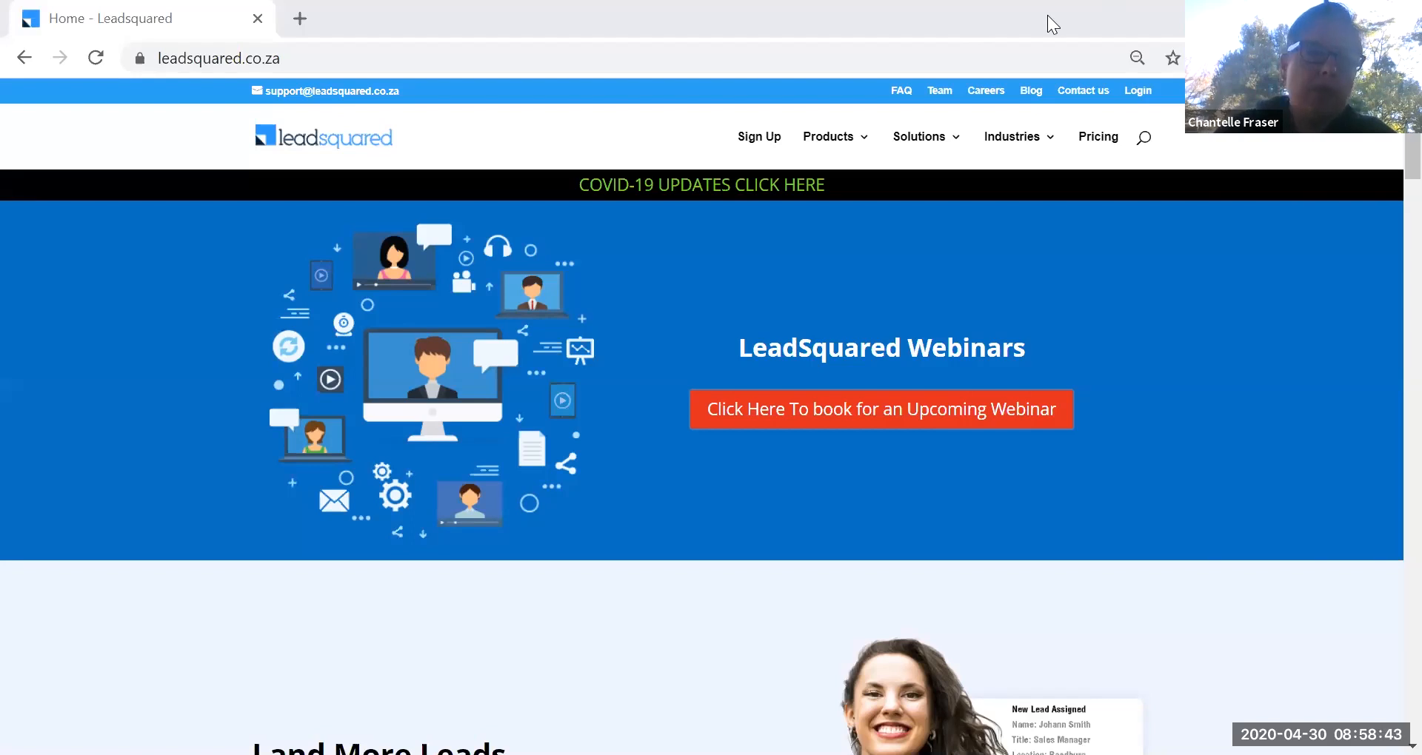
Sign in to LeadSquared from the login page with the saved account email and password.
click(1142, 89)
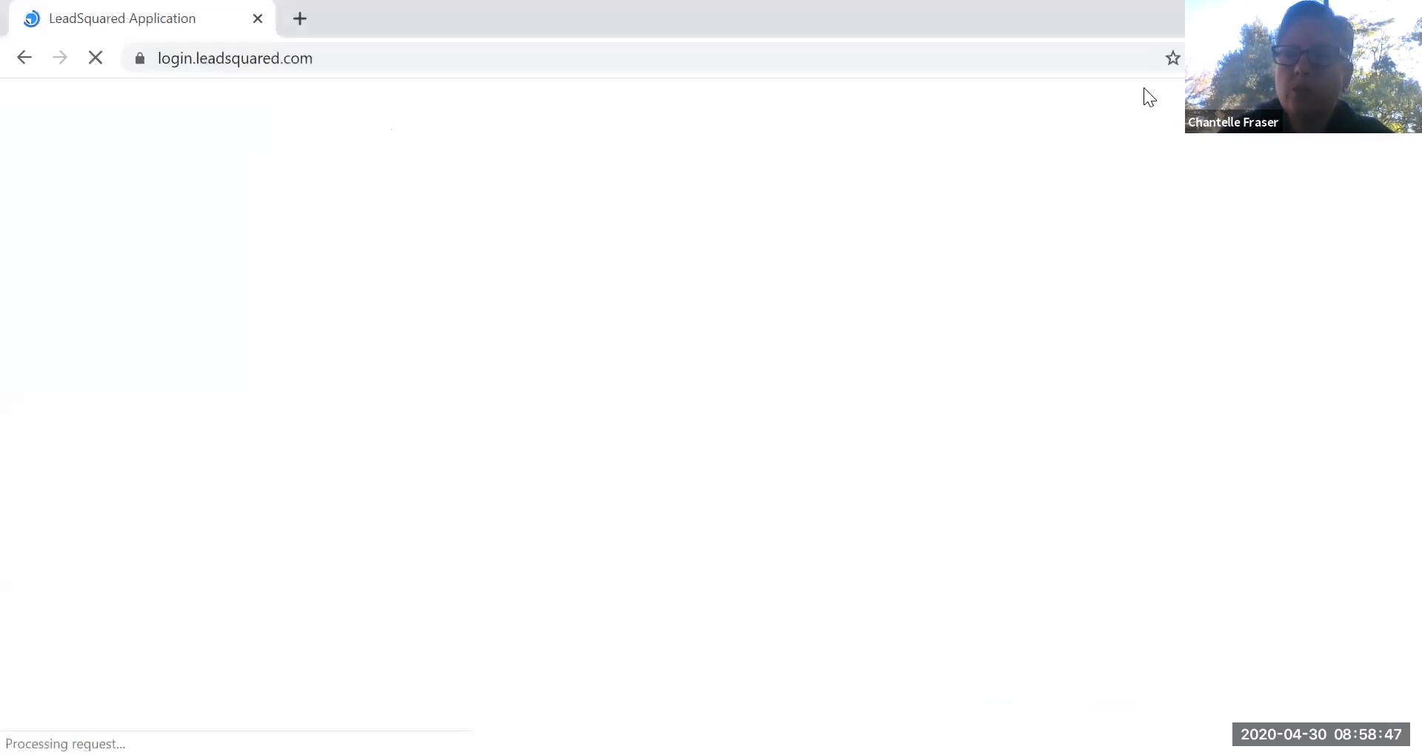
drag(802, 362, 474, 346)
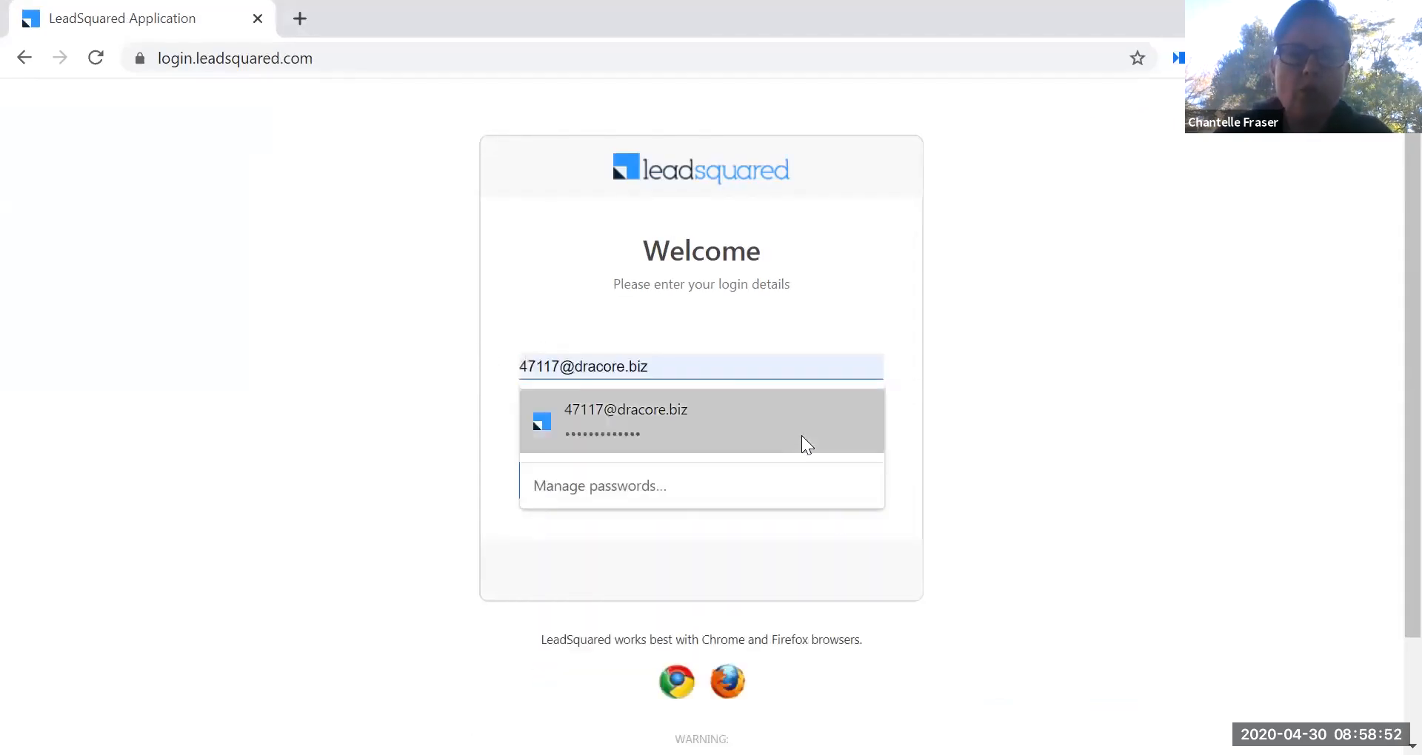
click(801, 435)
click(762, 487)
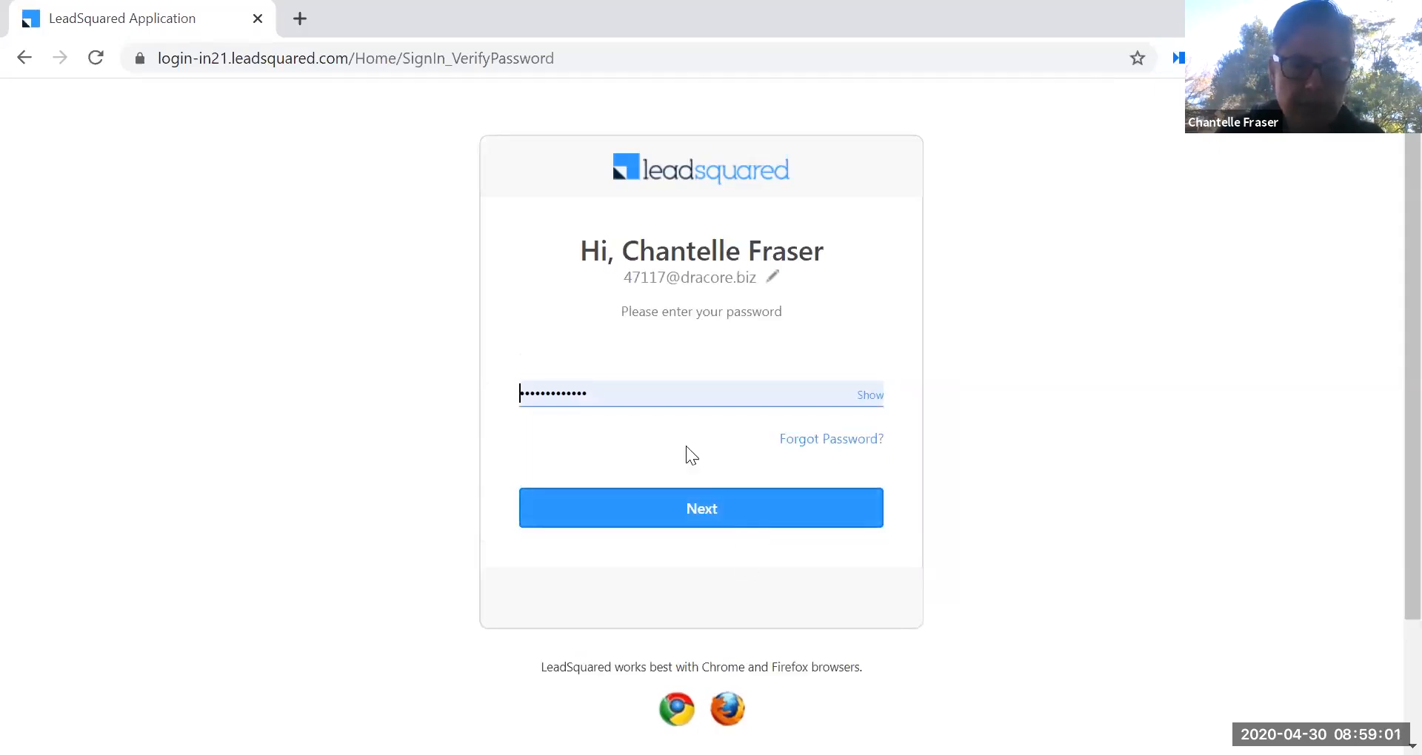
click(706, 510)
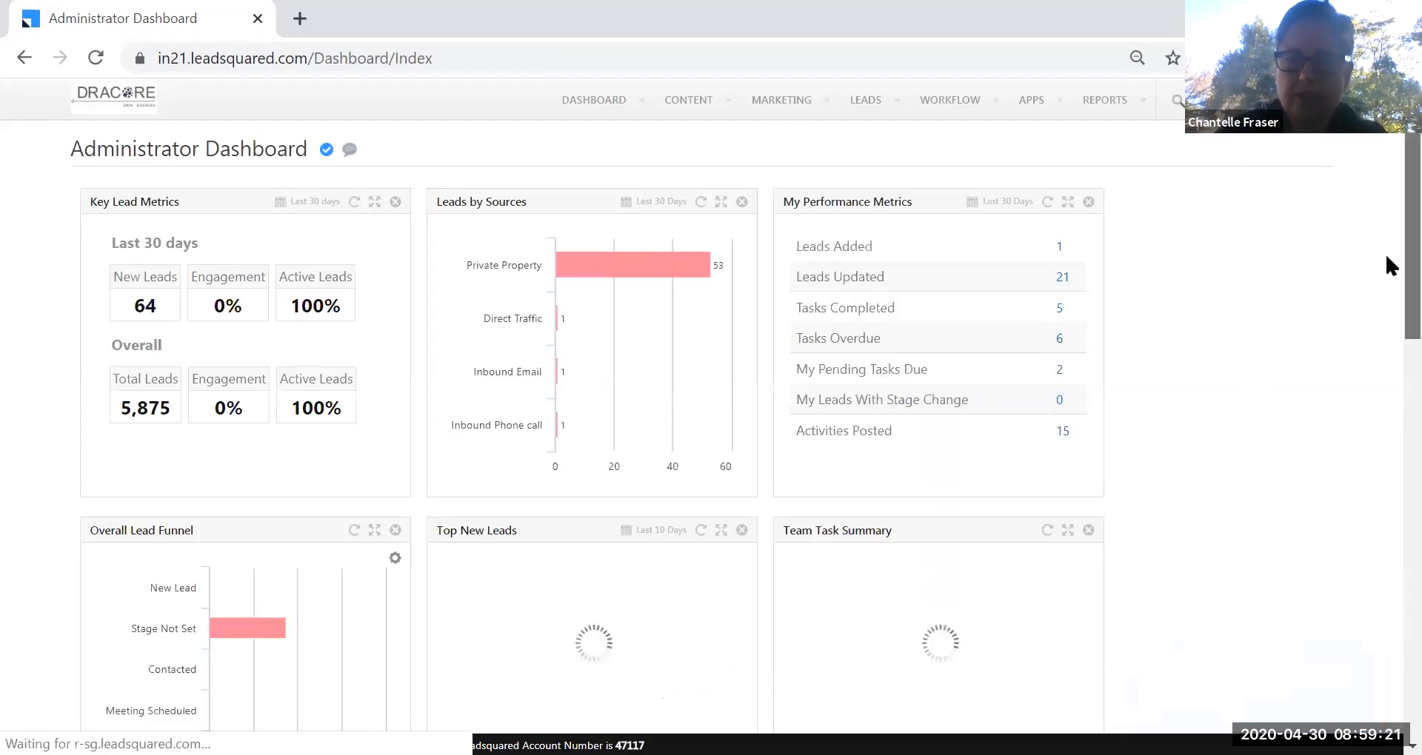
Go to Manage Lists from the LEADS menu on the Administrator Dashboard.
mouse_move(1281, 100)
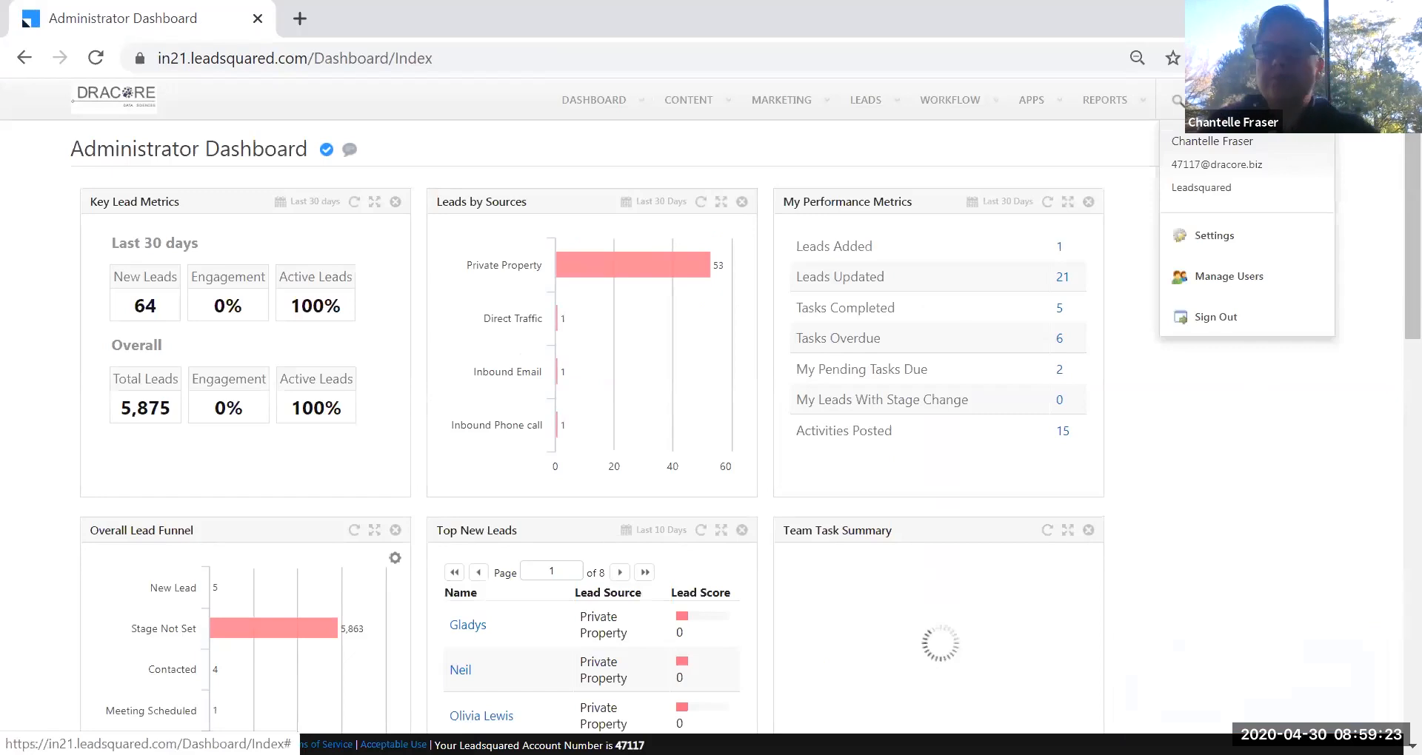
mouse_move(885, 120)
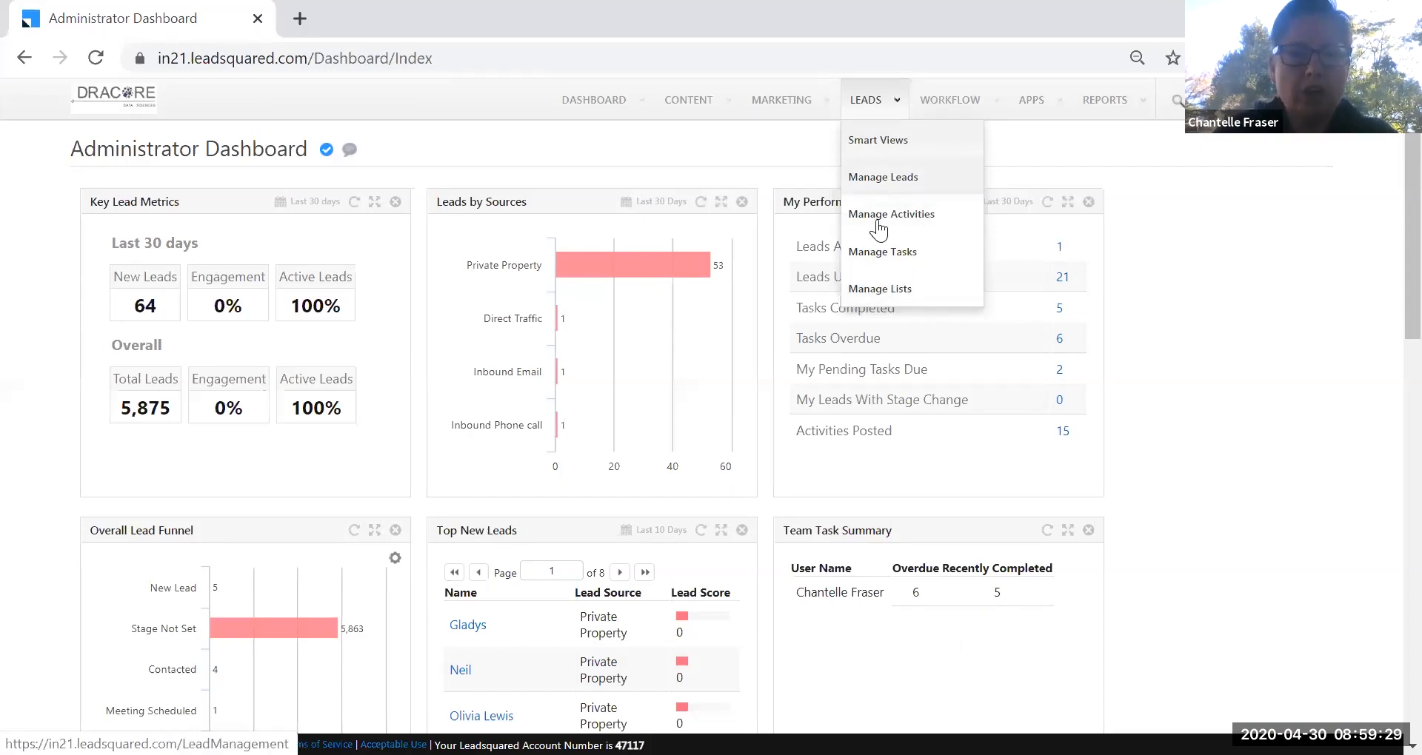
click(891, 287)
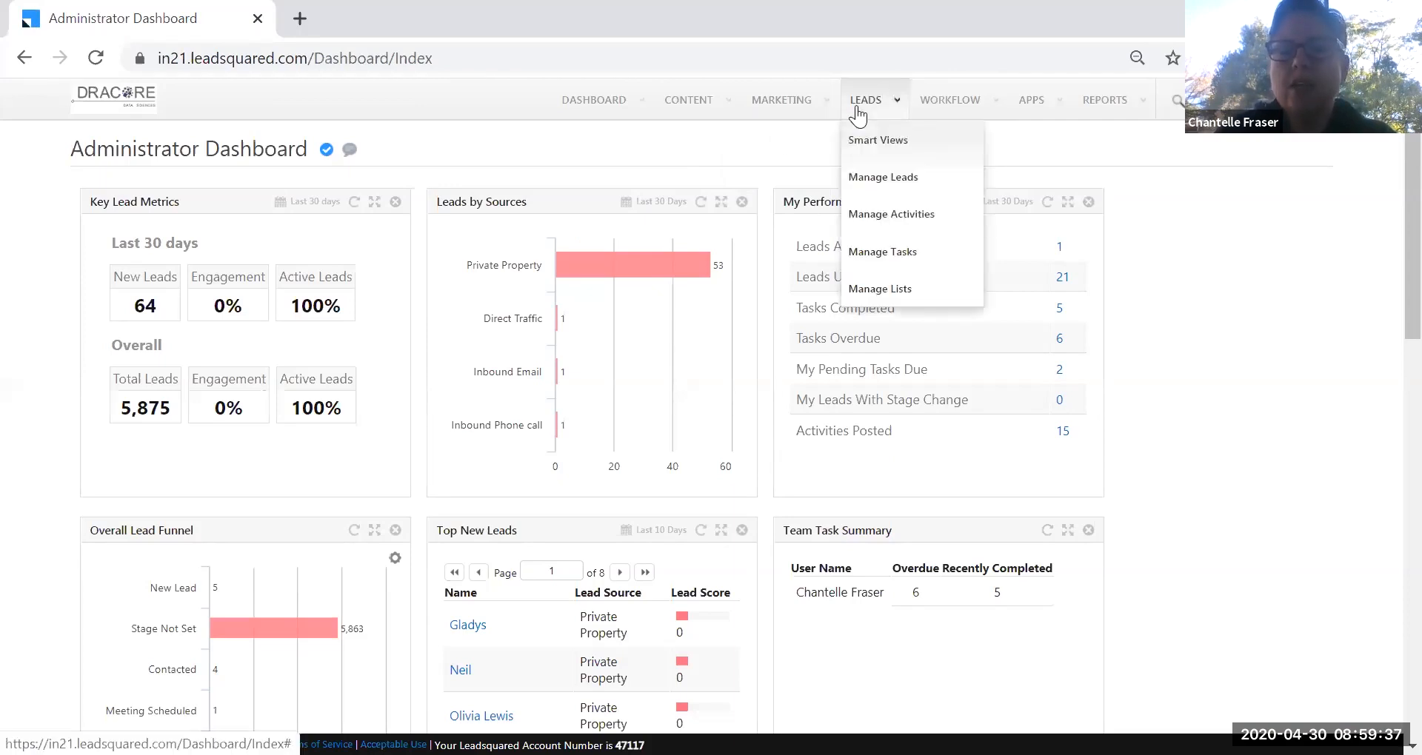
mouse_move(814, 118)
mouse_move(972, 107)
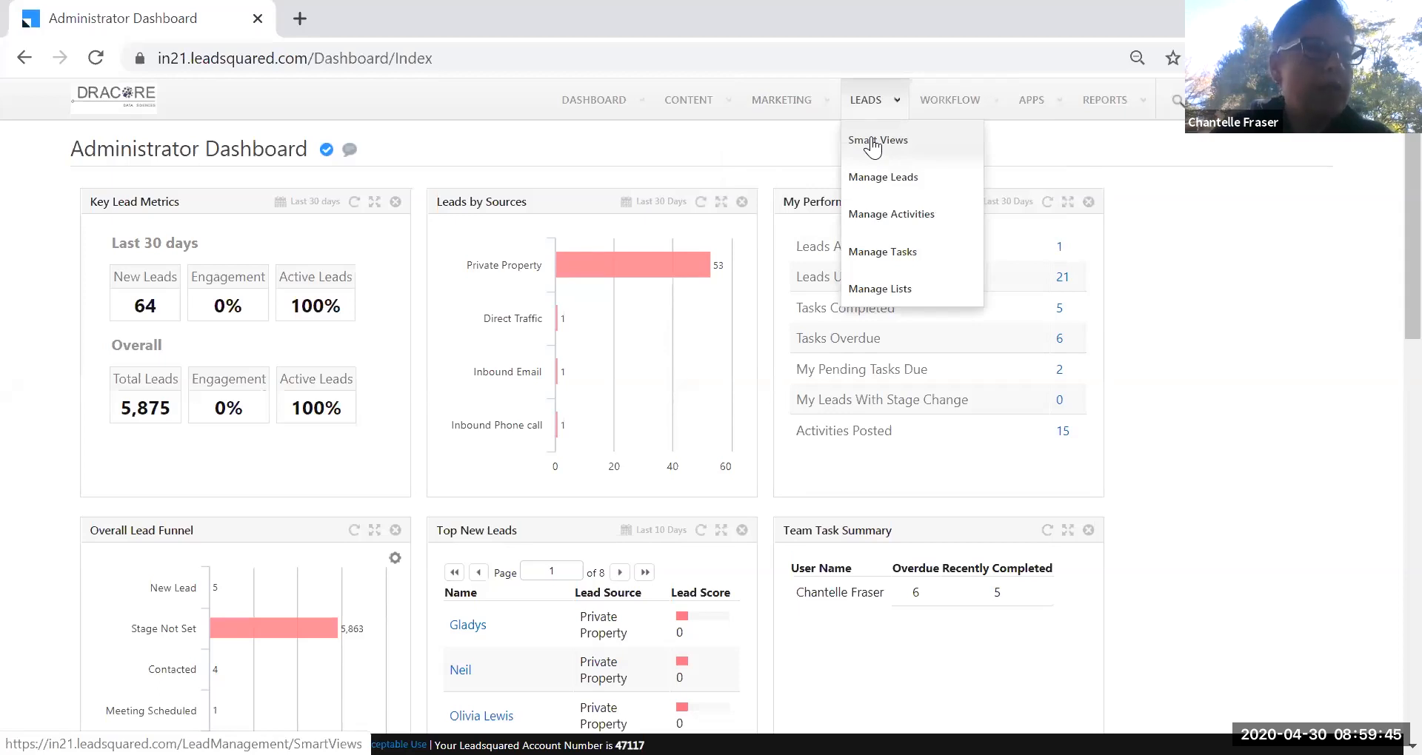
click(891, 296)
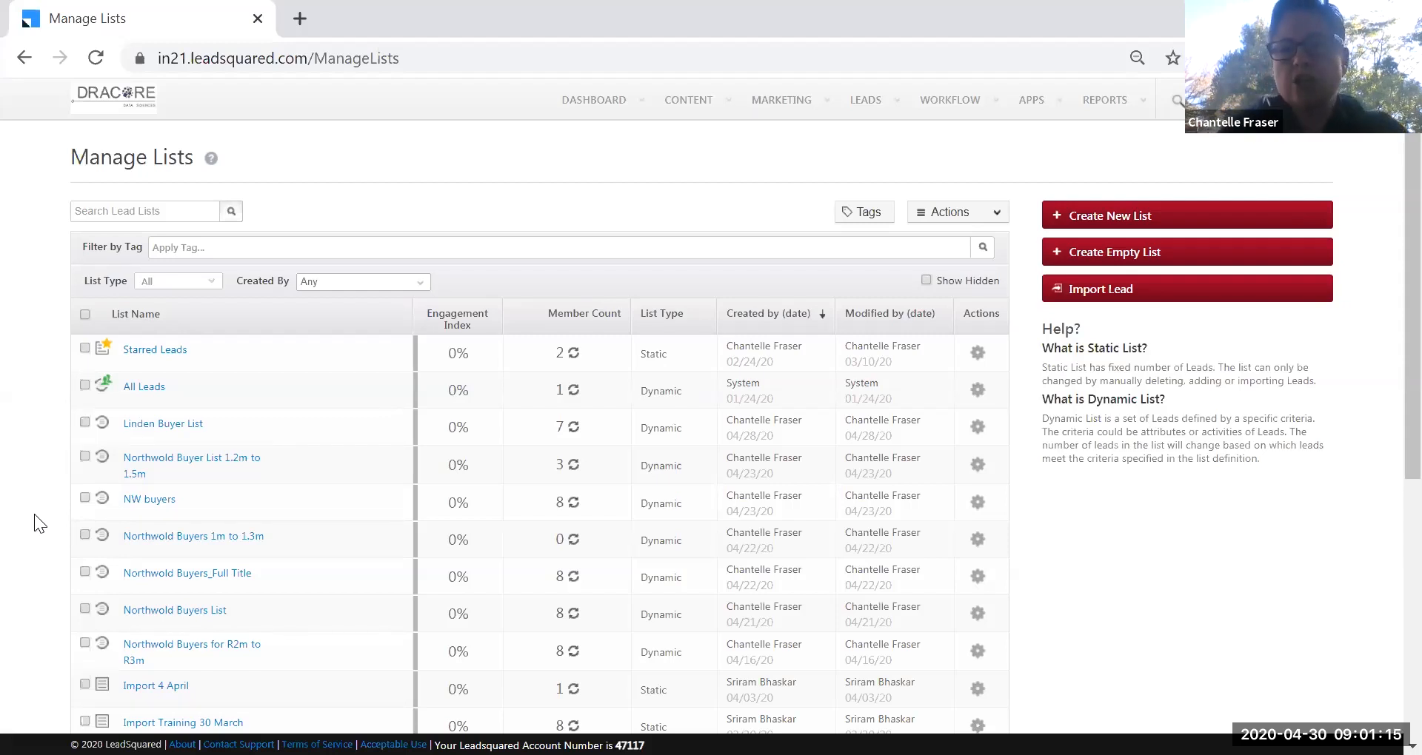
Open the Create New List dialog from the Manage Lists page.
click(1102, 220)
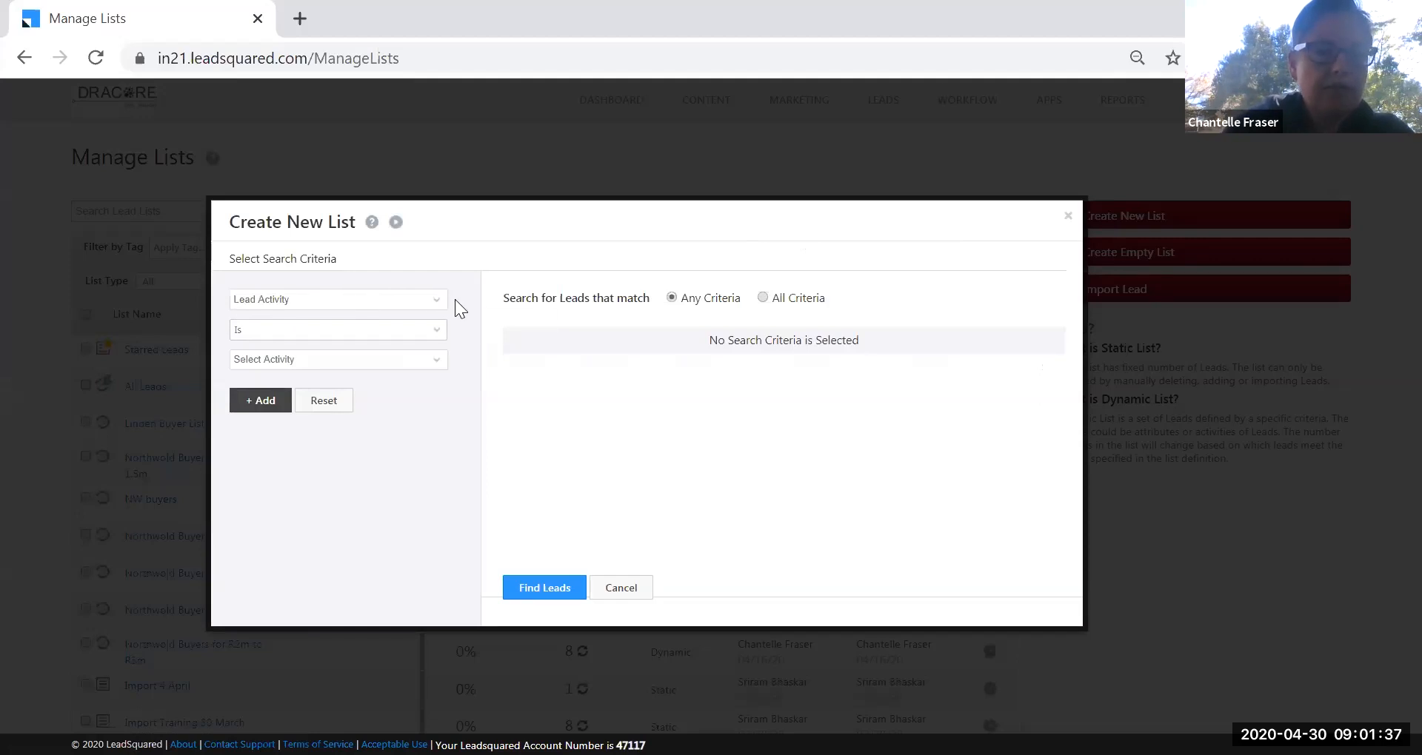
Set the search criterion to Lead Activity of type Buyer Requirement.
click(437, 305)
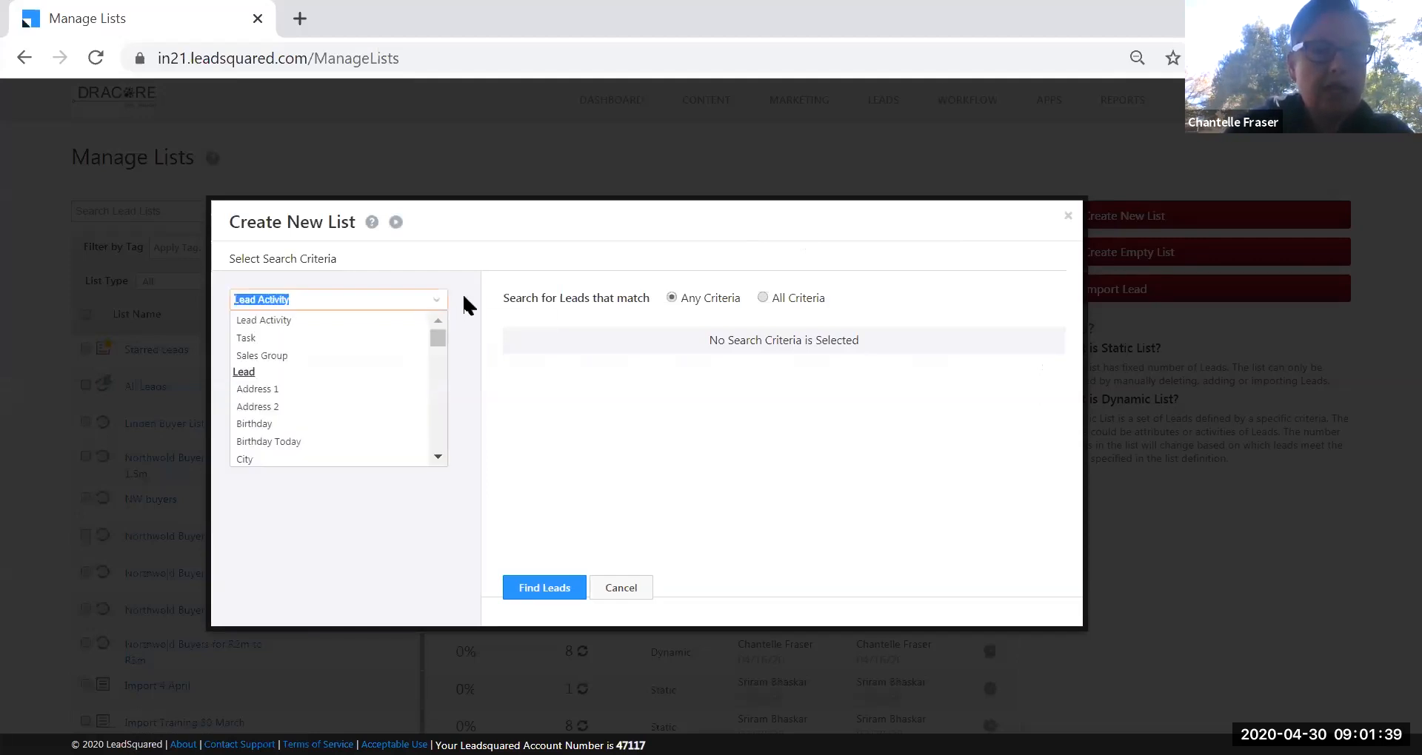
click(463, 297)
click(439, 360)
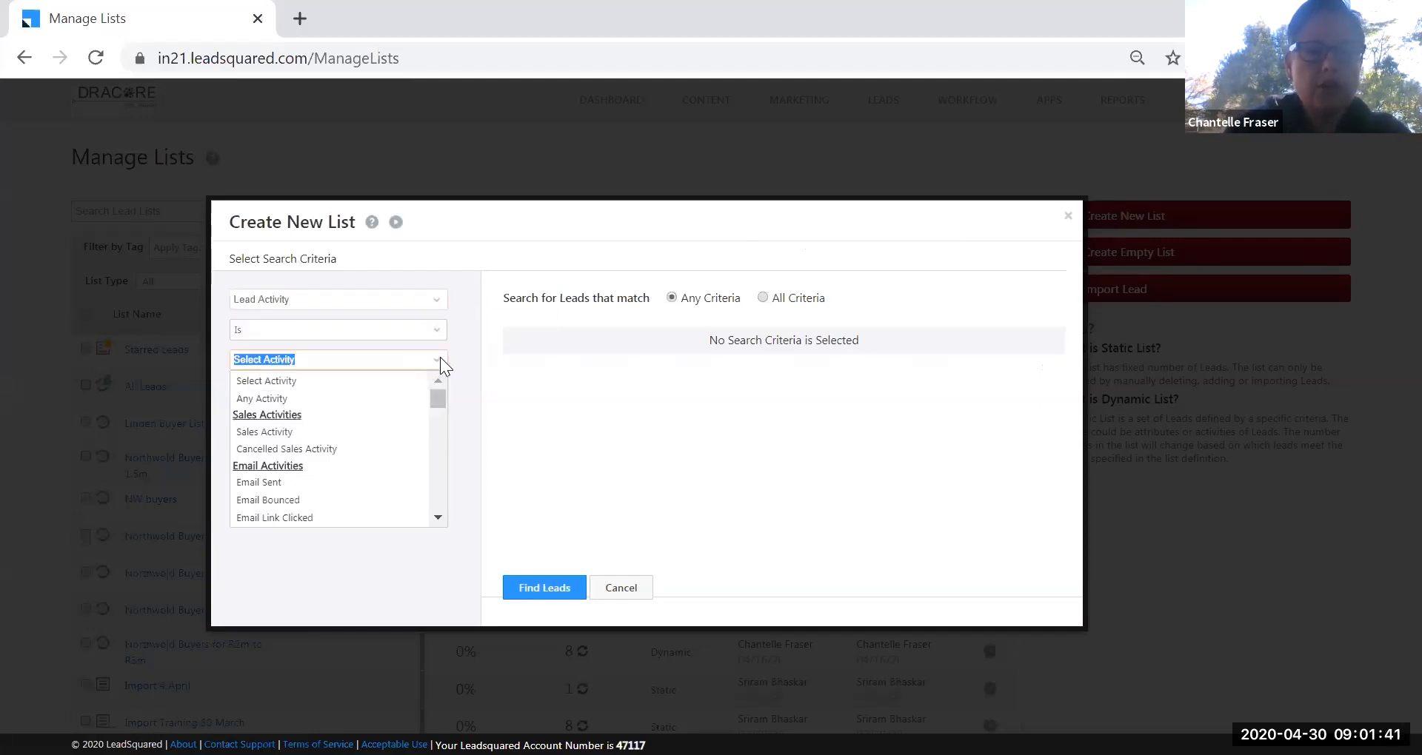
text(Buyer Requirement)
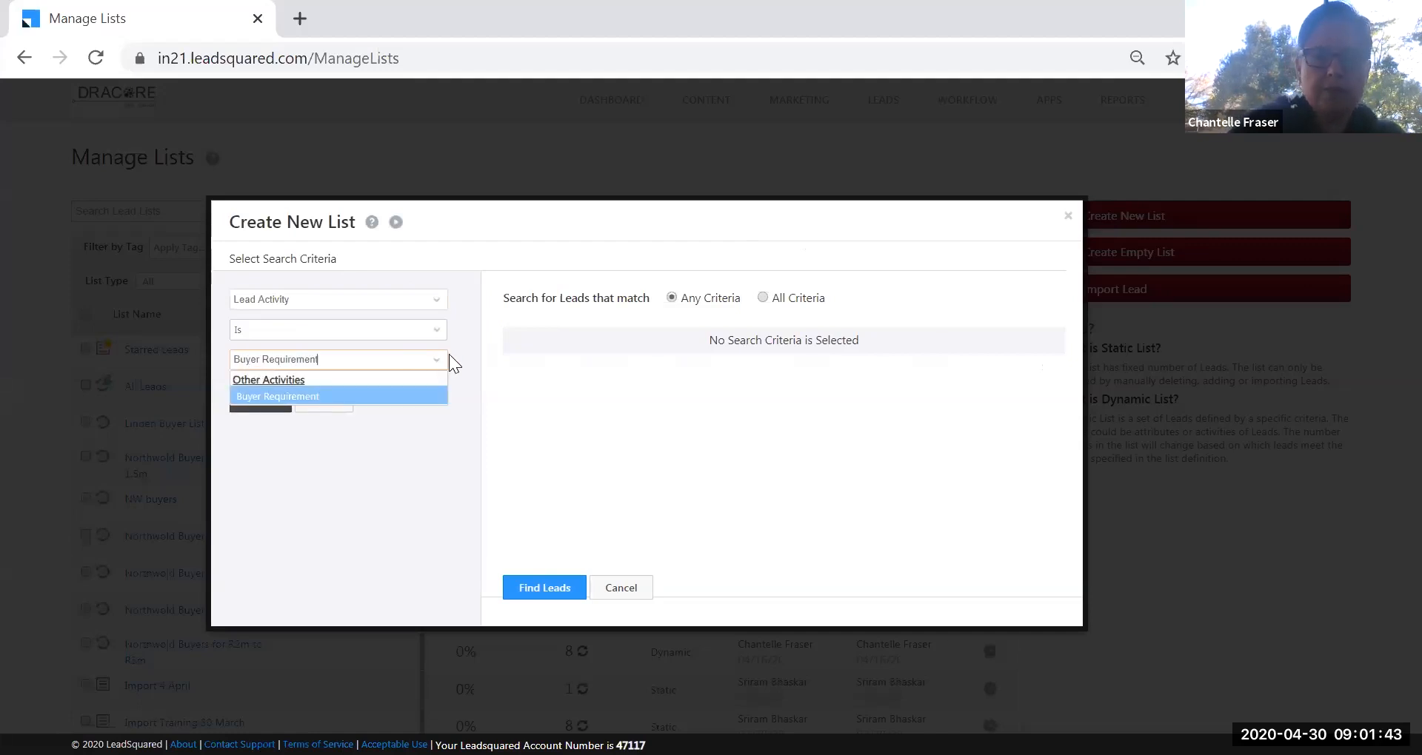
key(Return)
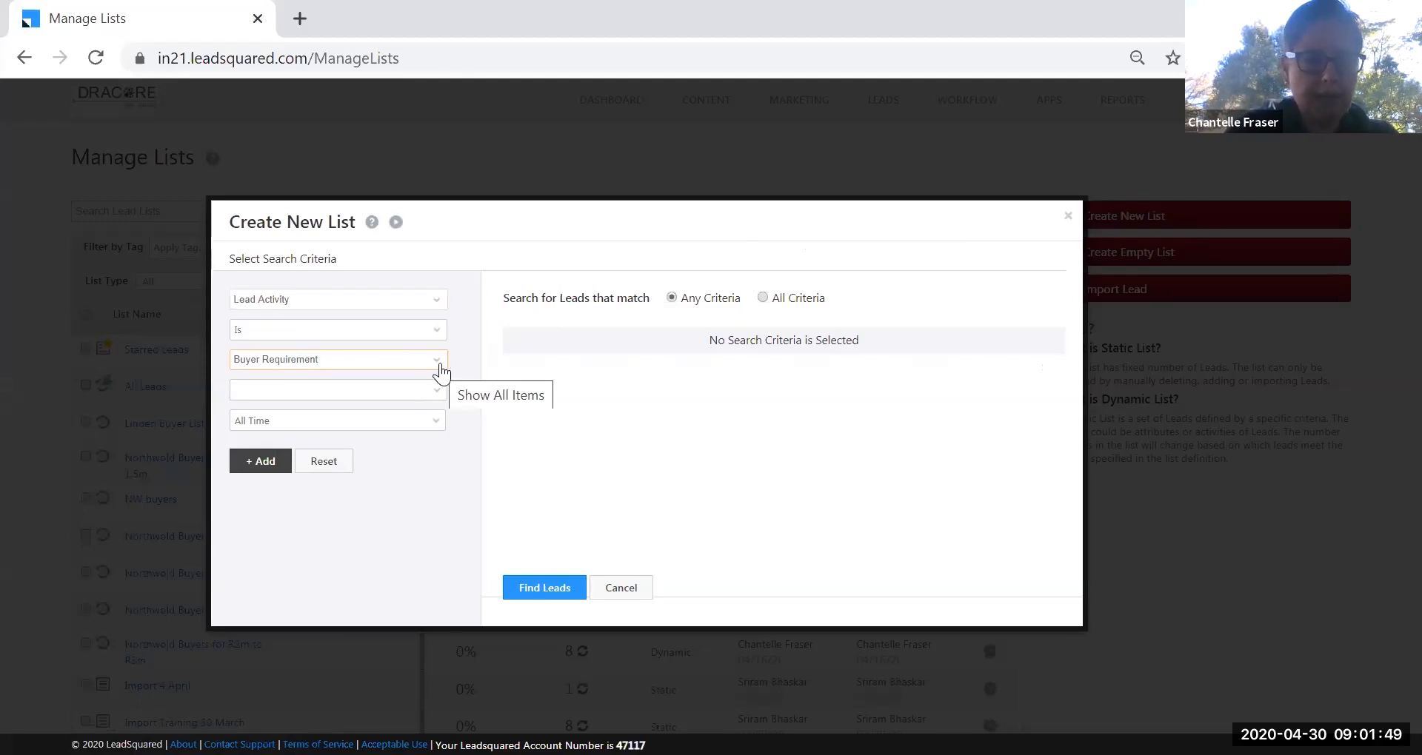
Filter that activity on Pets Allowed is Yes and add the criterion.
click(436, 389)
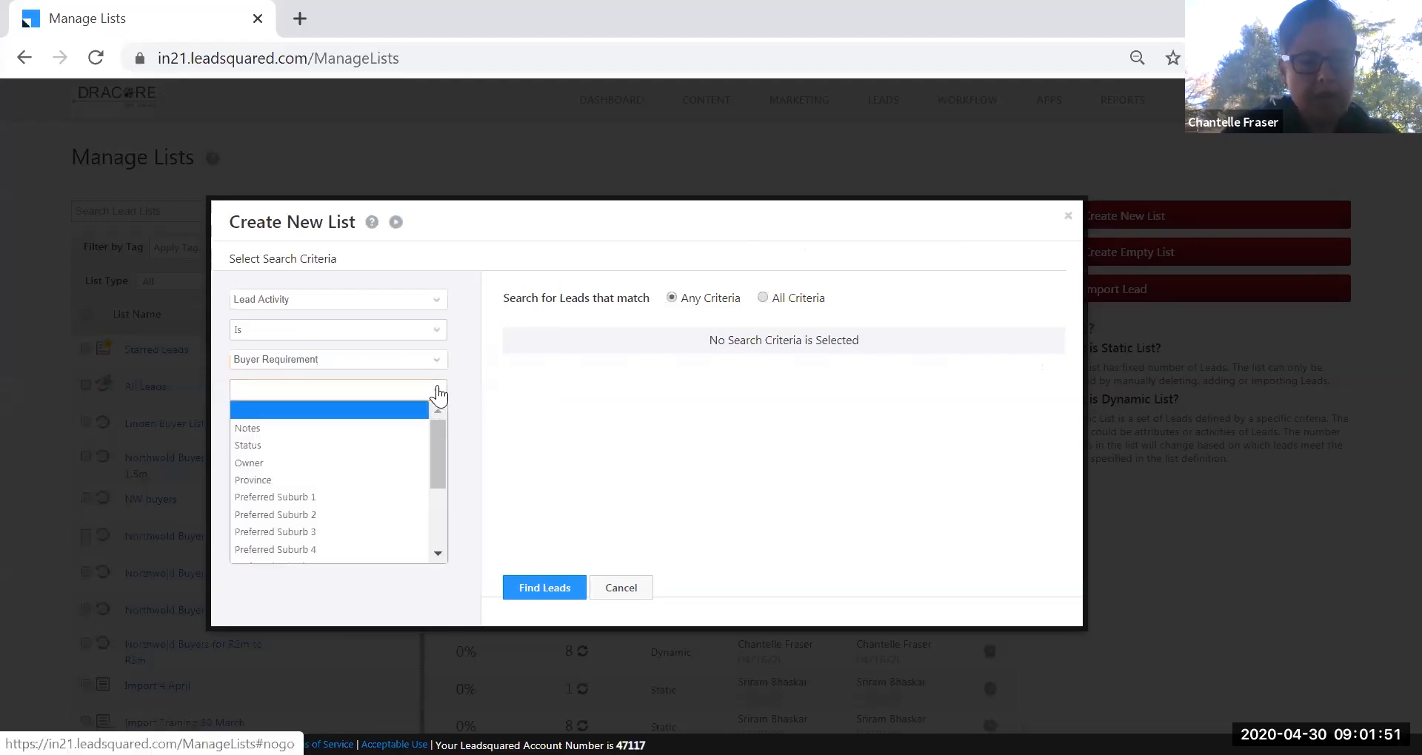
mouse_move(437, 433)
mouse_down()
mouse_move(438, 508)
mouse_move(442, 423)
mouse_up()
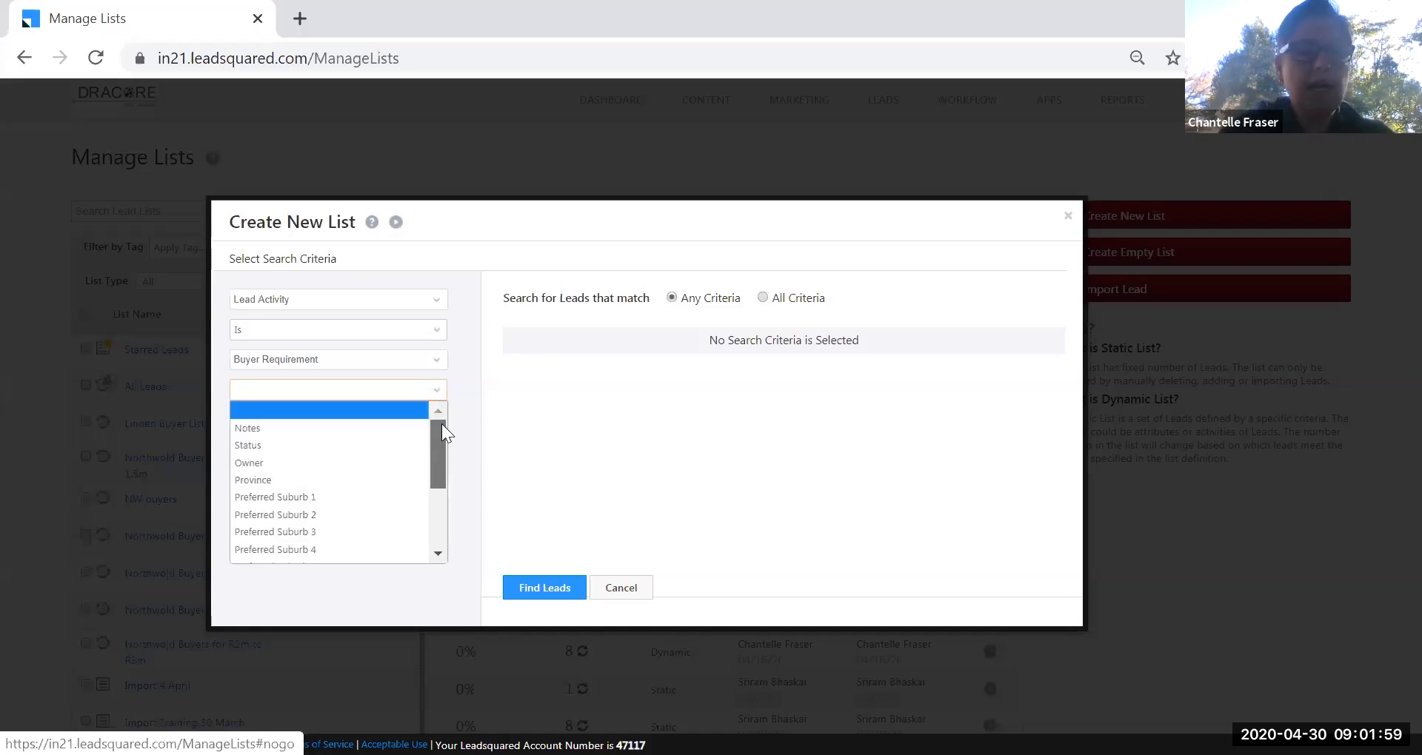
drag(441, 424, 431, 508)
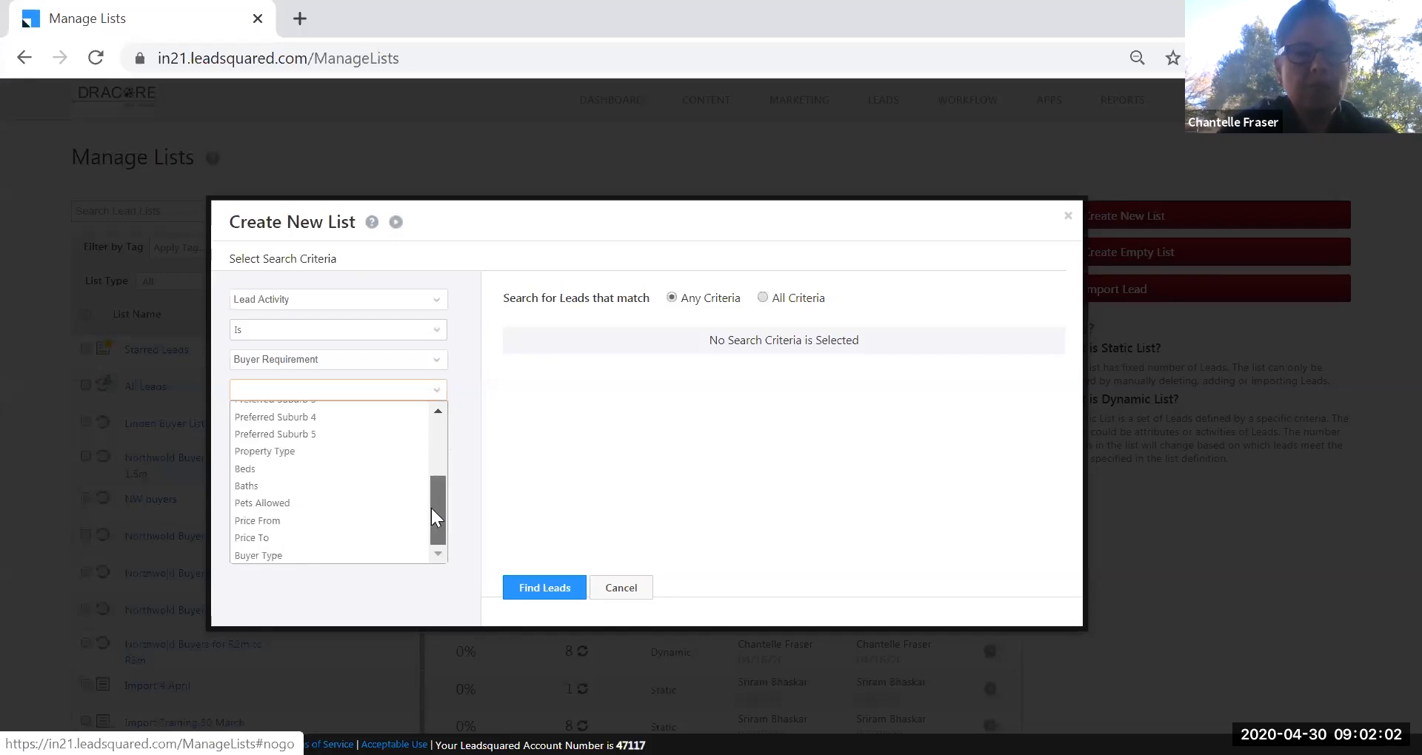
click(314, 505)
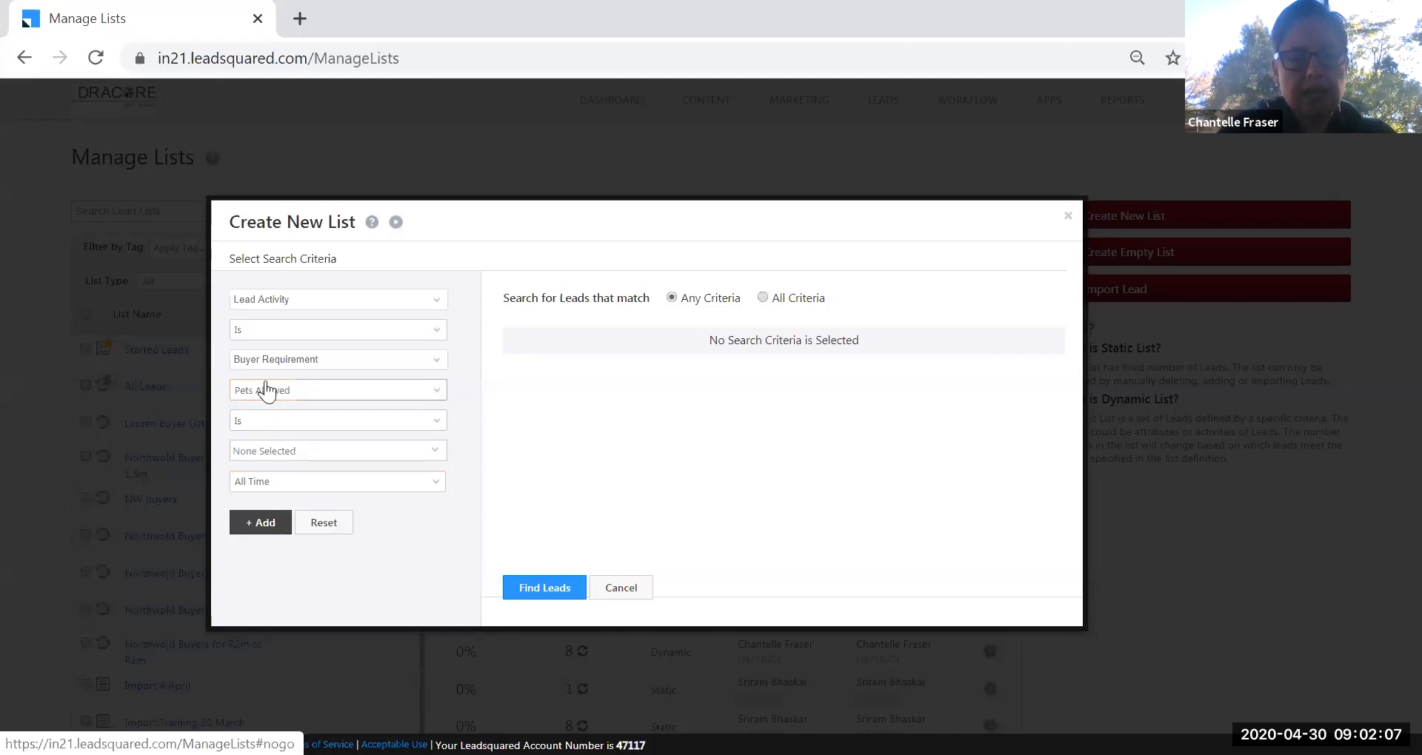
click(432, 452)
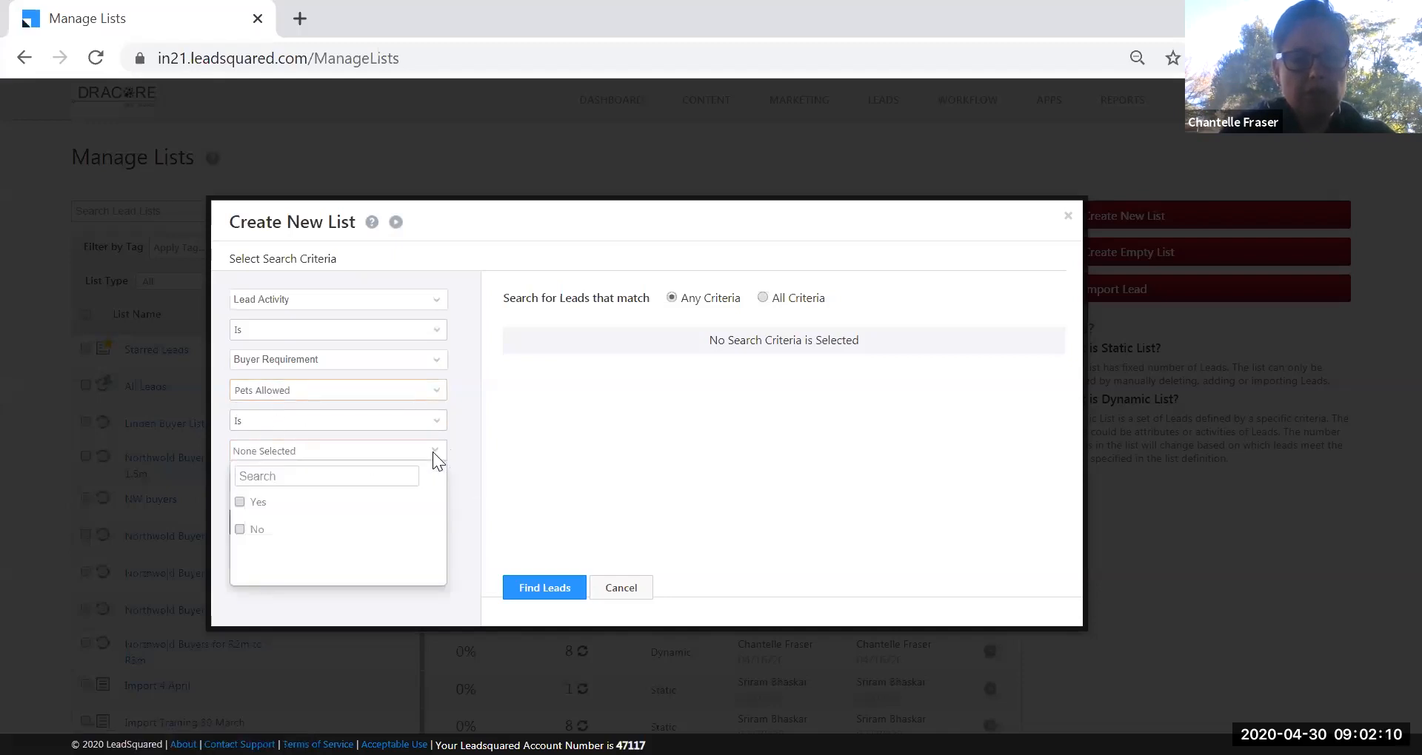
click(240, 503)
click(469, 506)
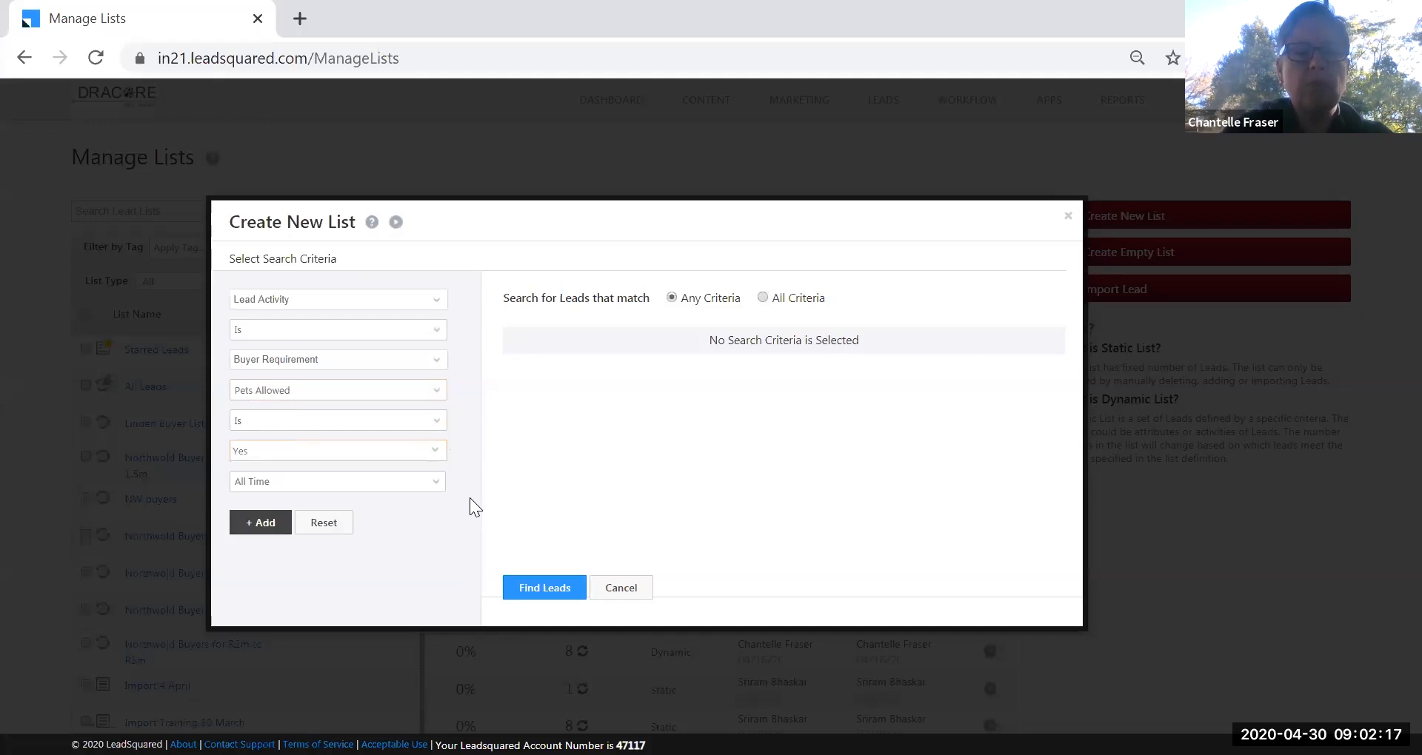
click(259, 524)
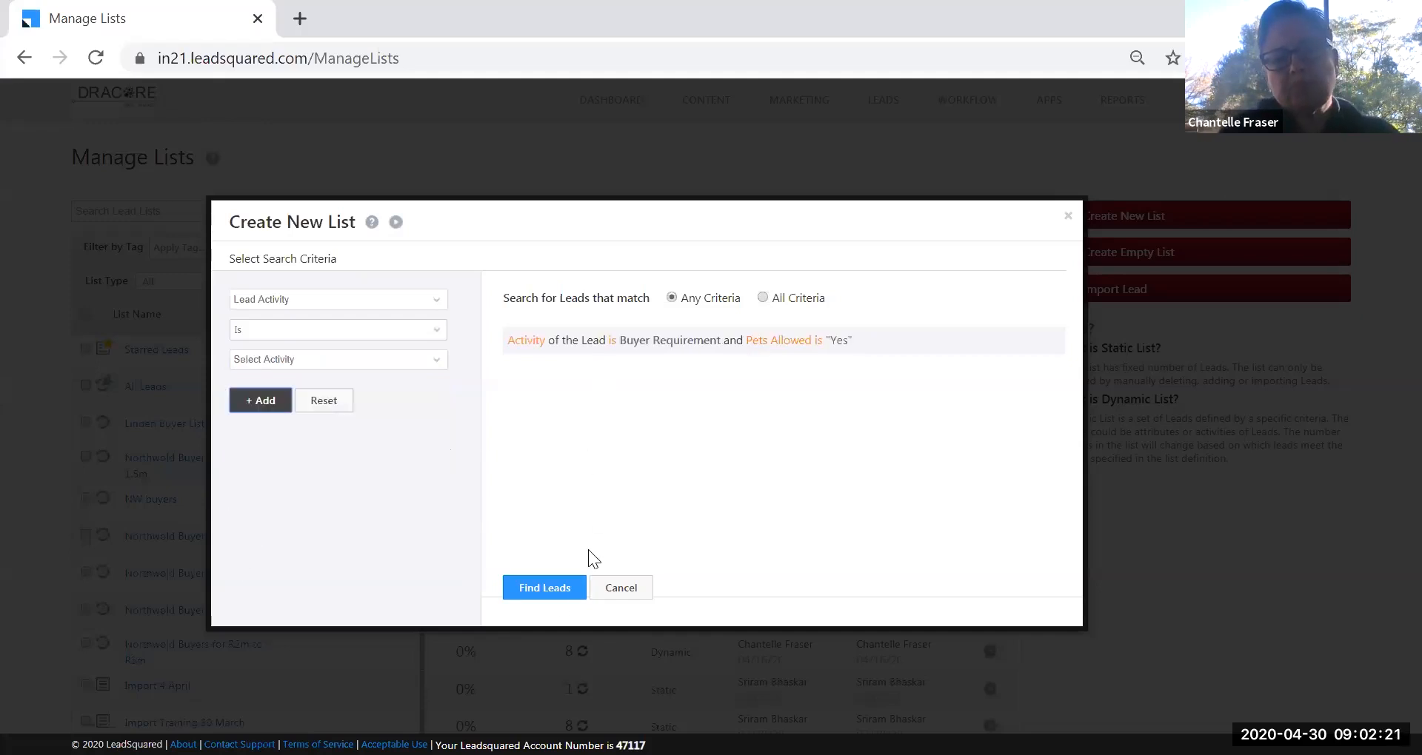
Run Find Leads and scroll through the 232 matching leads.
click(551, 591)
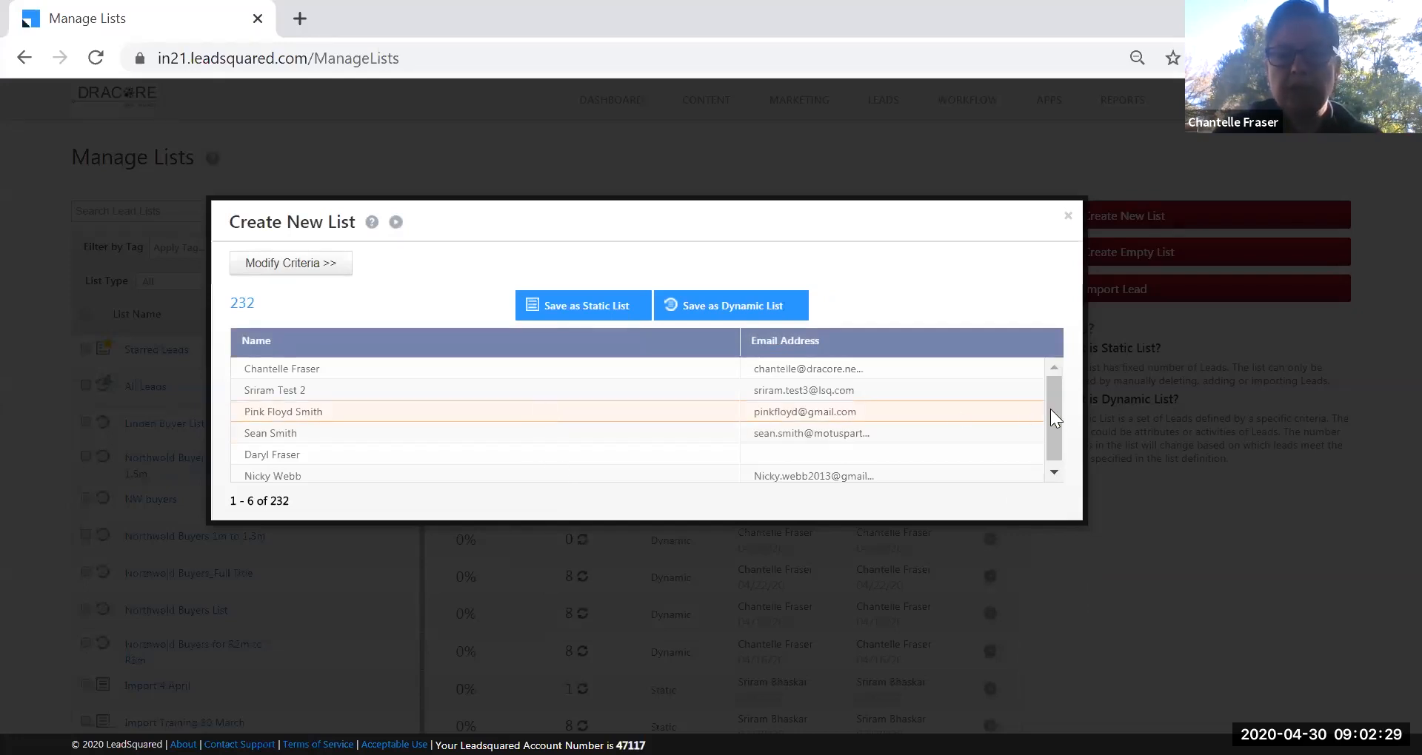
scroll(1050, 408, down, 1)
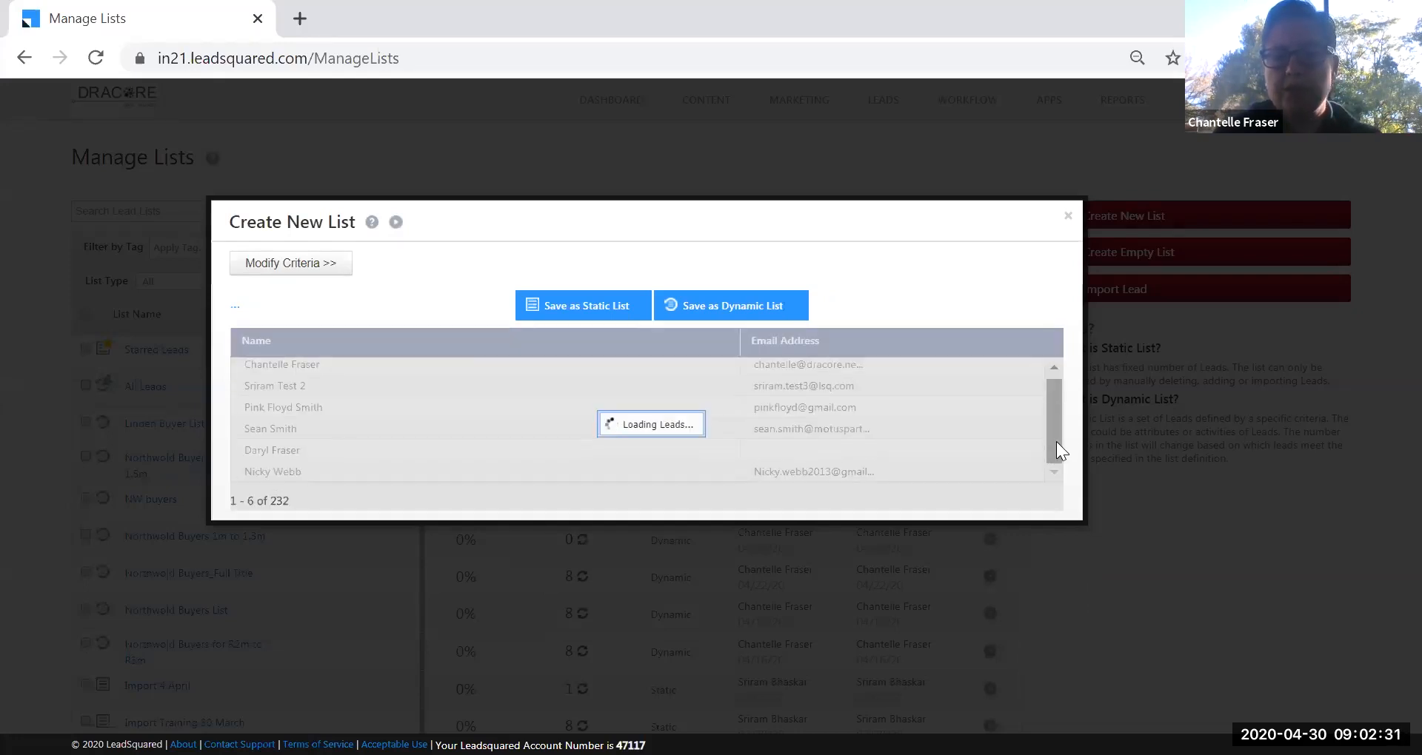
drag(1057, 424, 1056, 399)
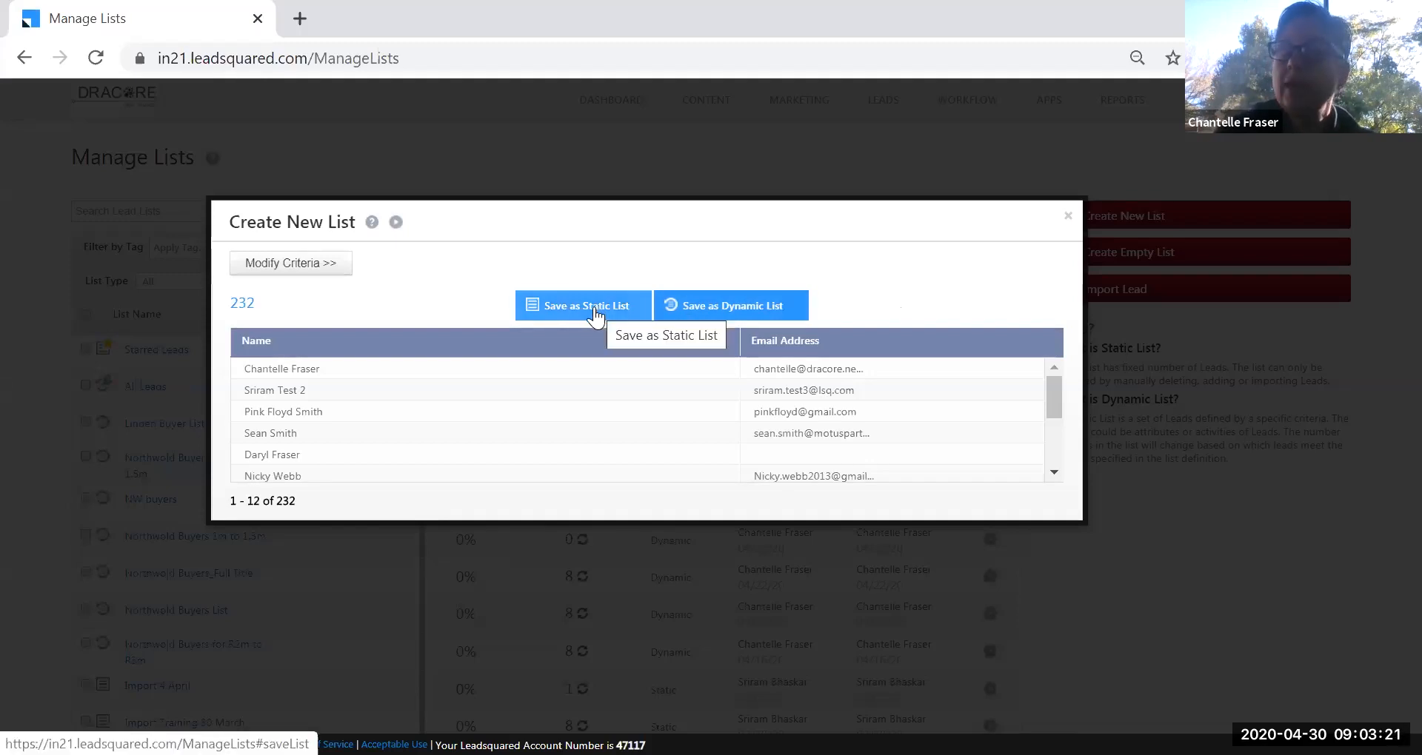
Save the search results as a dynamic list named 'Pet Friendly Buyers'.
click(723, 312)
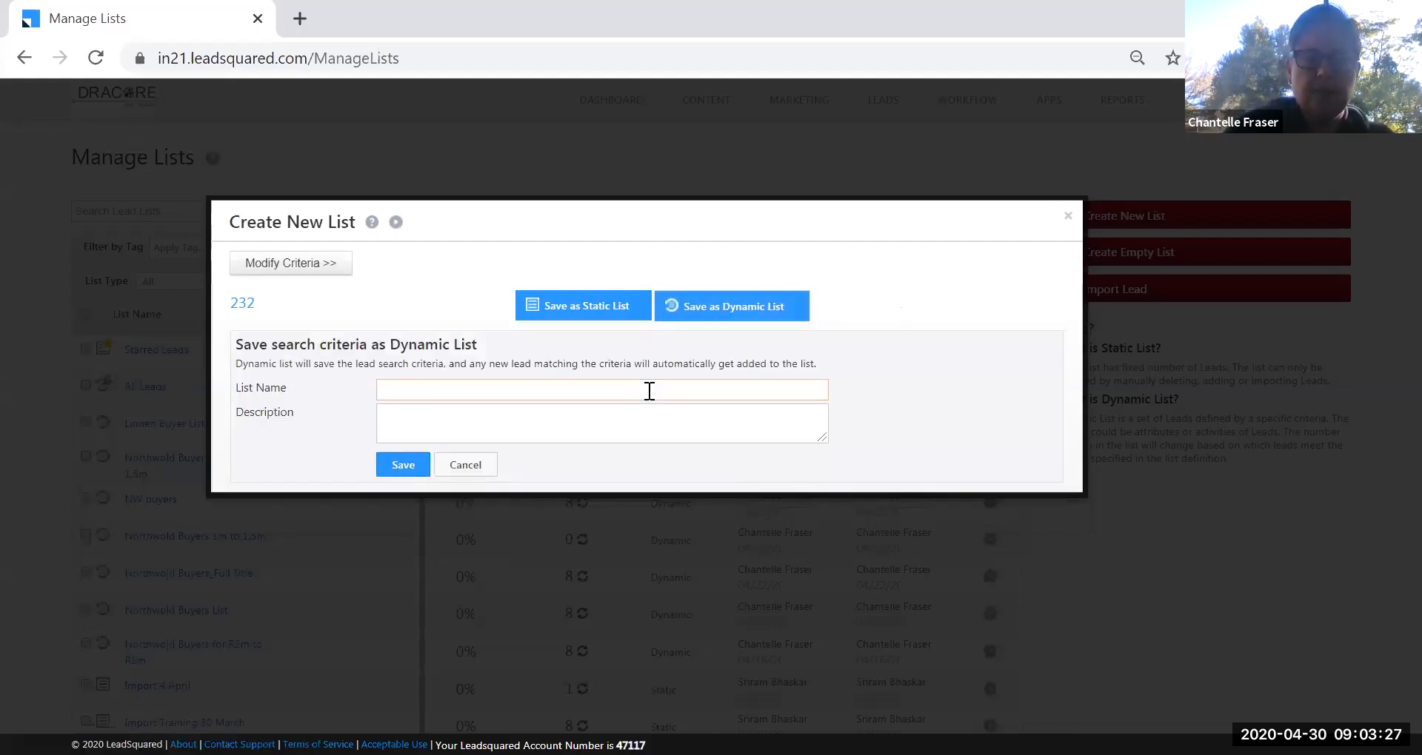
text(Pet Frien)
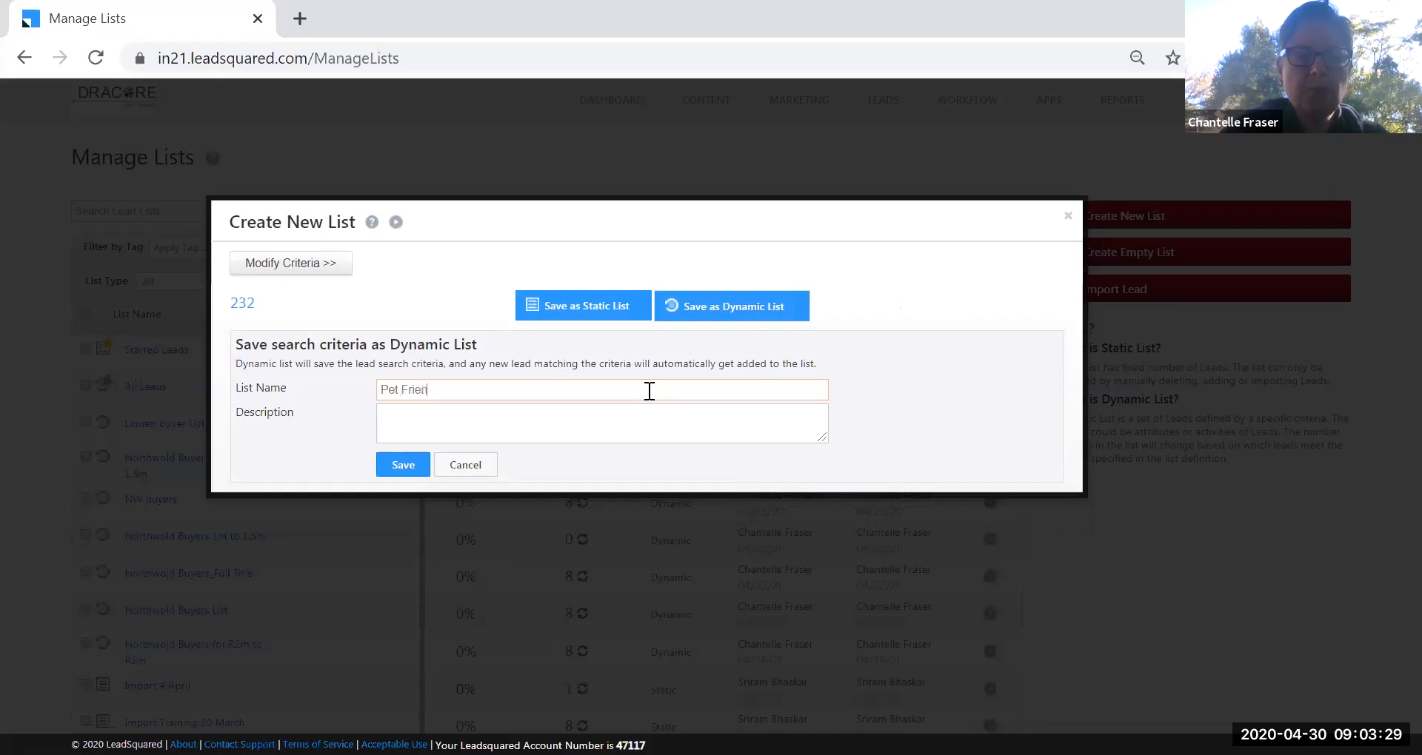
text(dly )
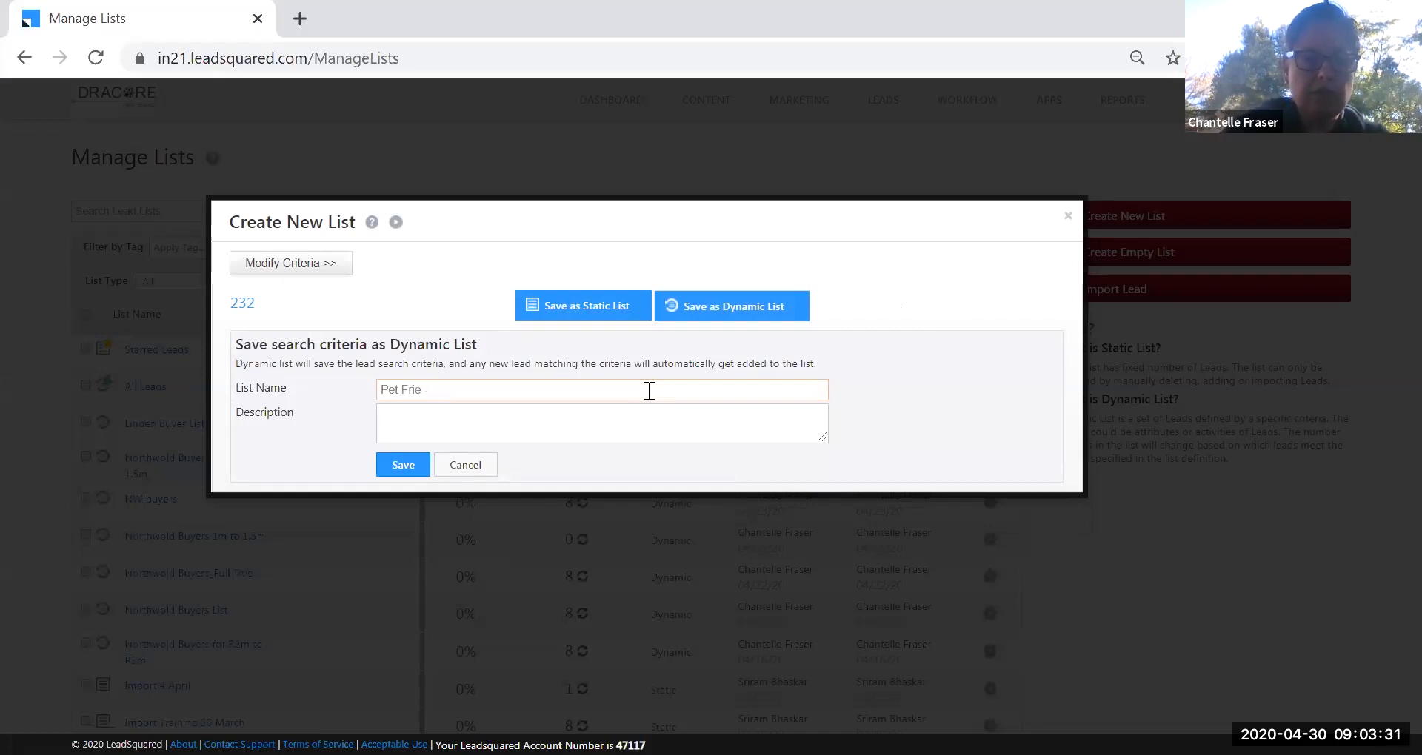
text(Buyers)
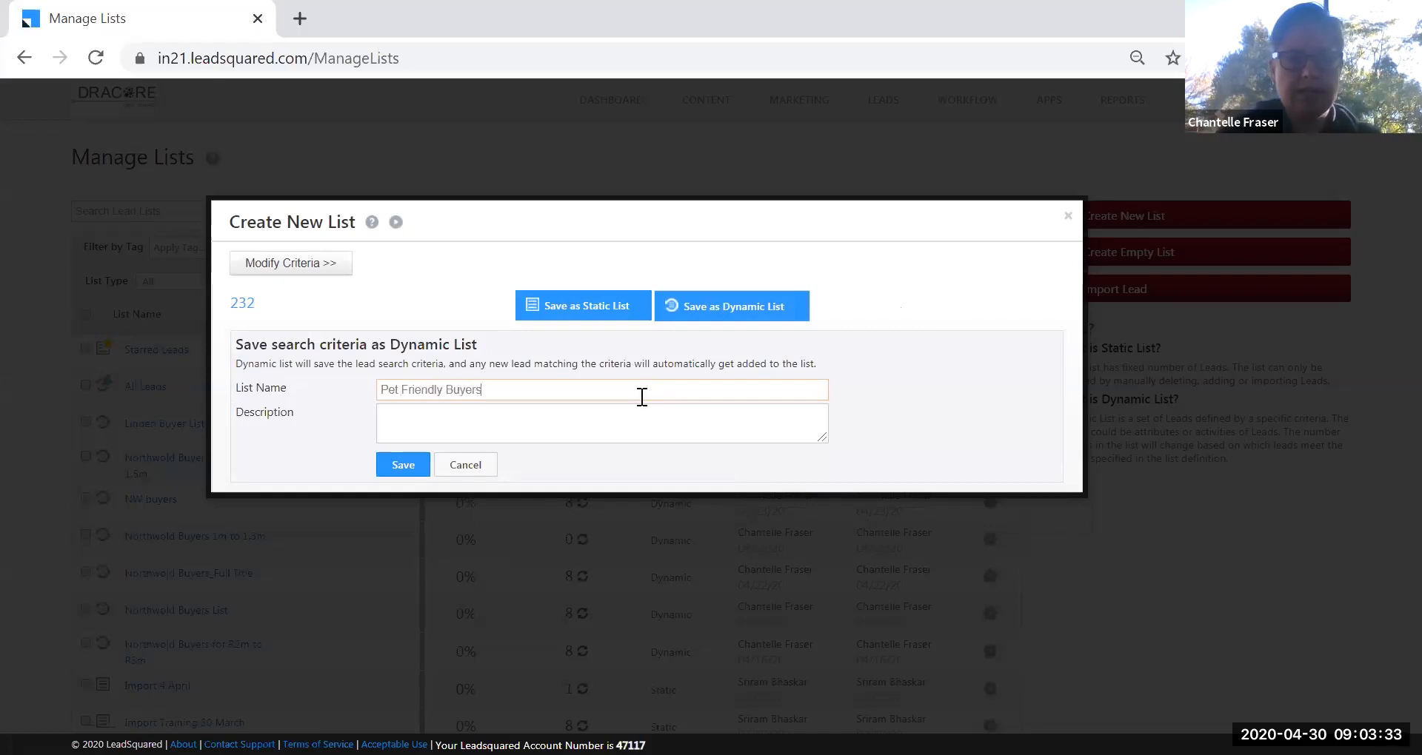
click(416, 469)
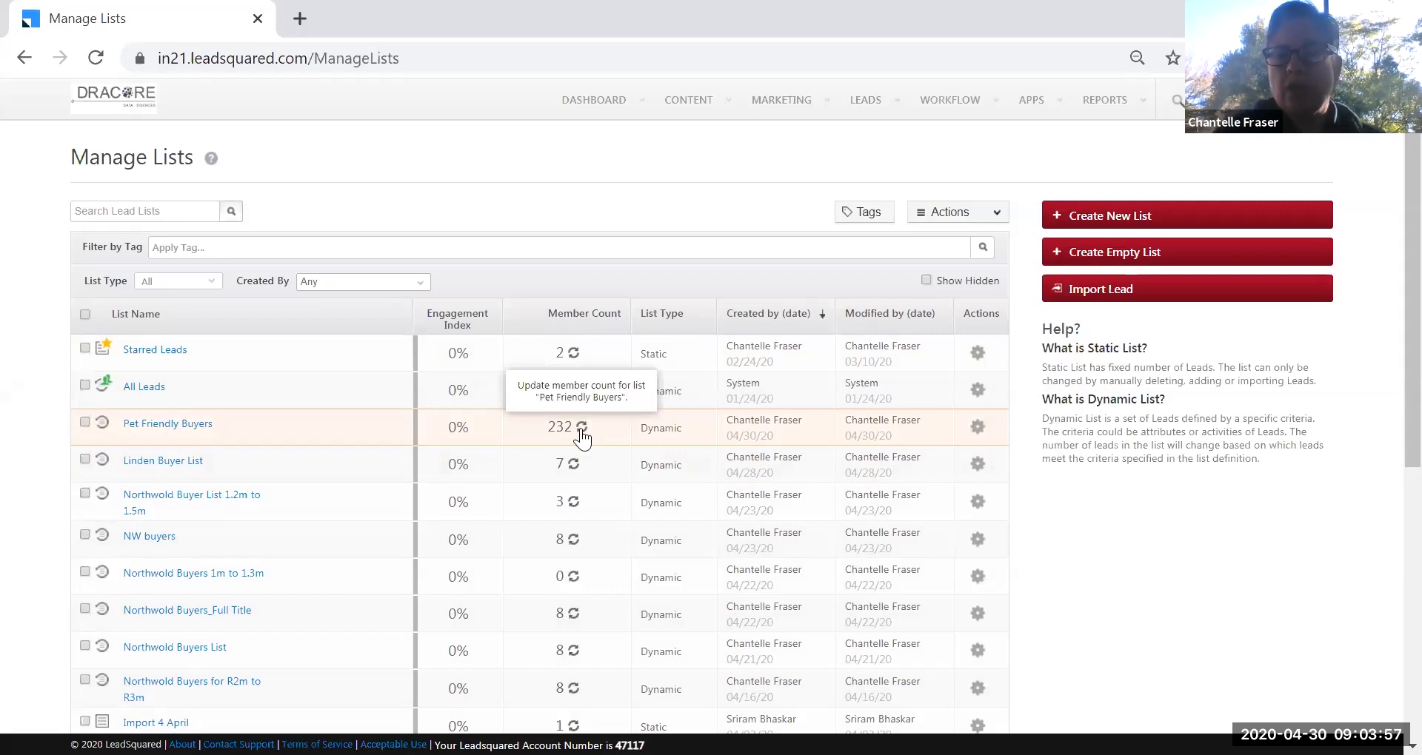
Choose Send Email from the Pet Friendly Buyers row's gear menu.
click(978, 428)
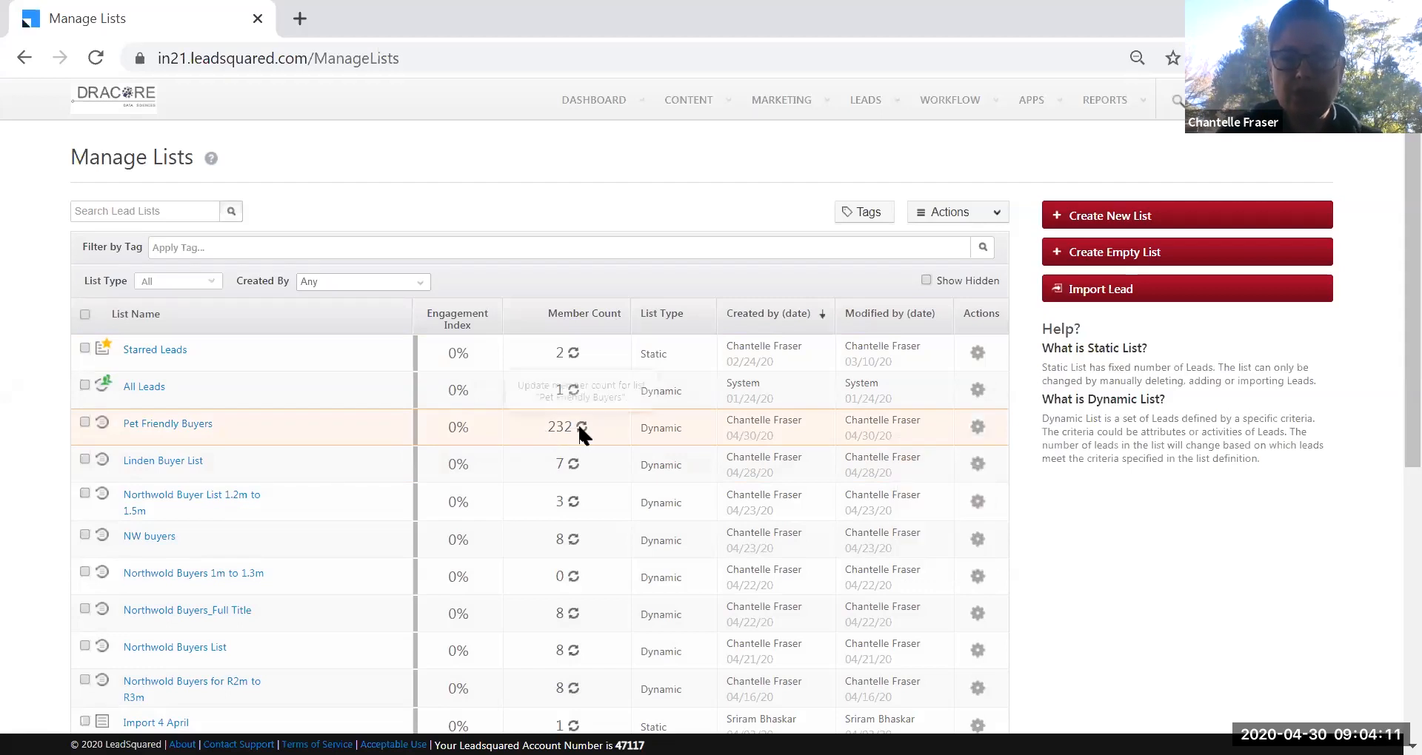
mouse_move(977, 428)
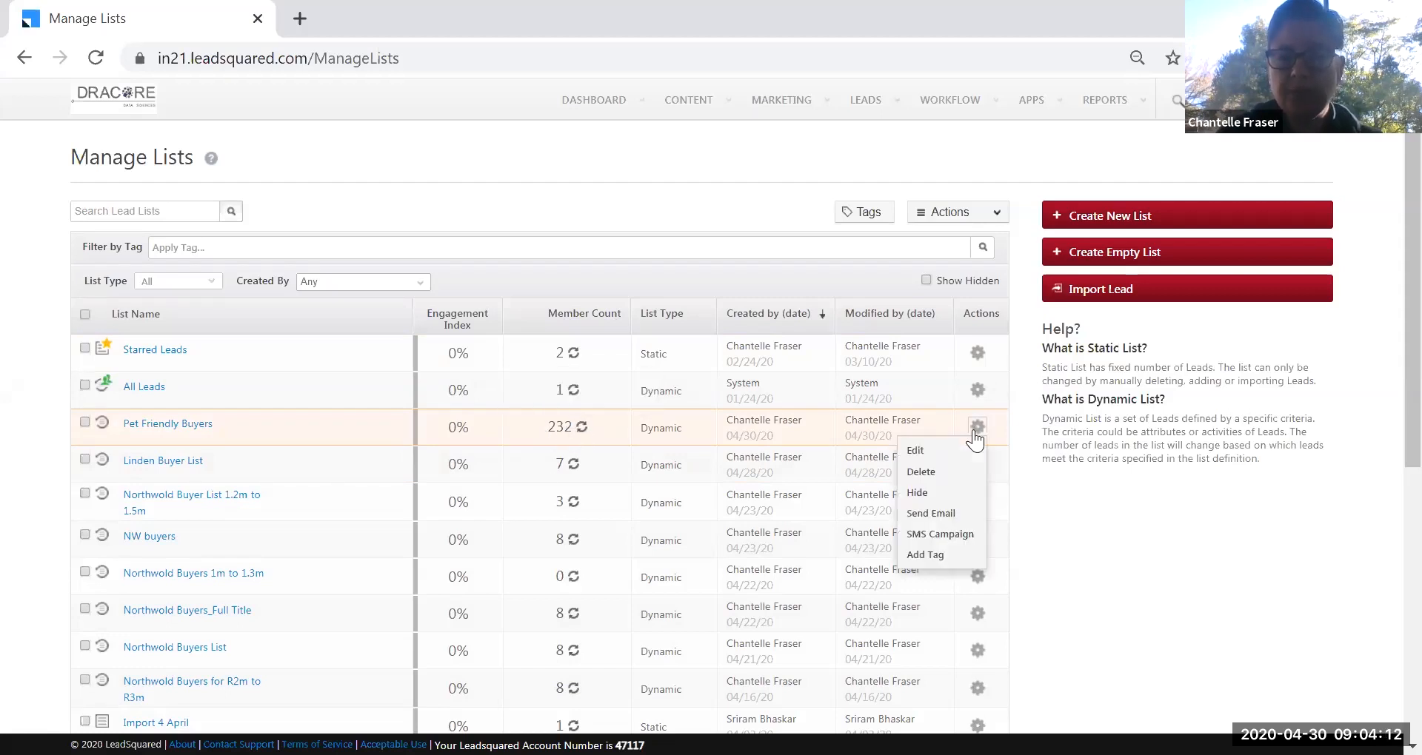
click(954, 512)
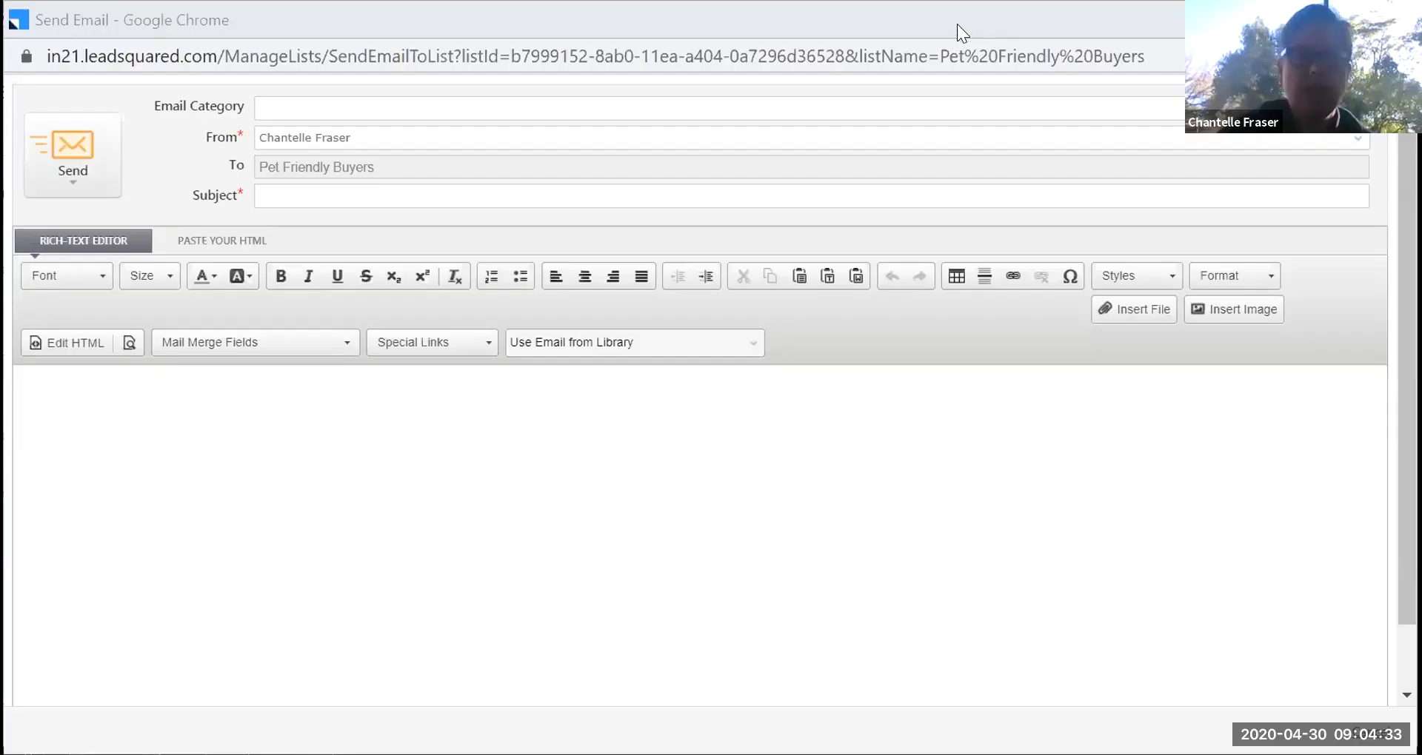
Place the cursor in the empty message body of the Send Email window.
click(892, 450)
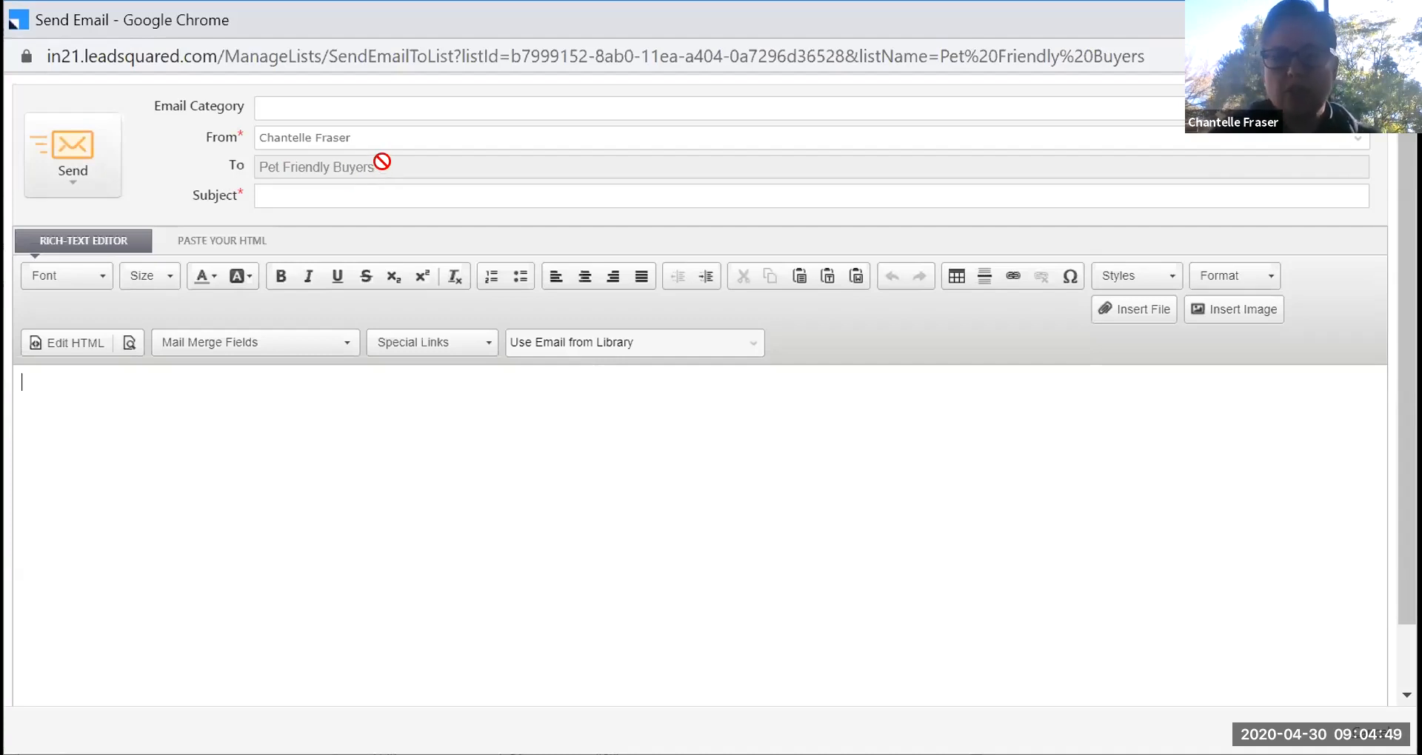
Load the Just Listed Template from the email library, confirming it replaces the body.
click(752, 351)
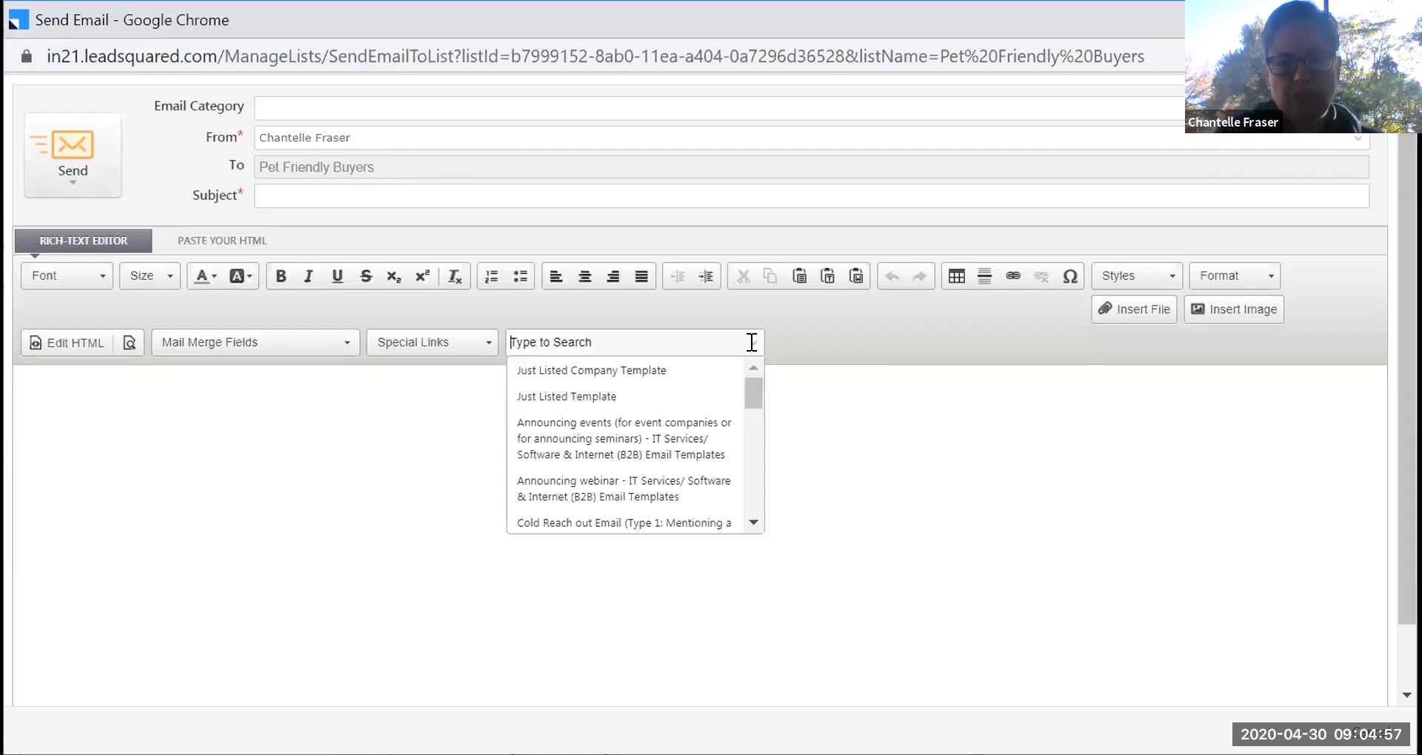
mouse_move(750, 394)
mouse_down()
mouse_move(752, 514)
mouse_move(754, 378)
mouse_up()
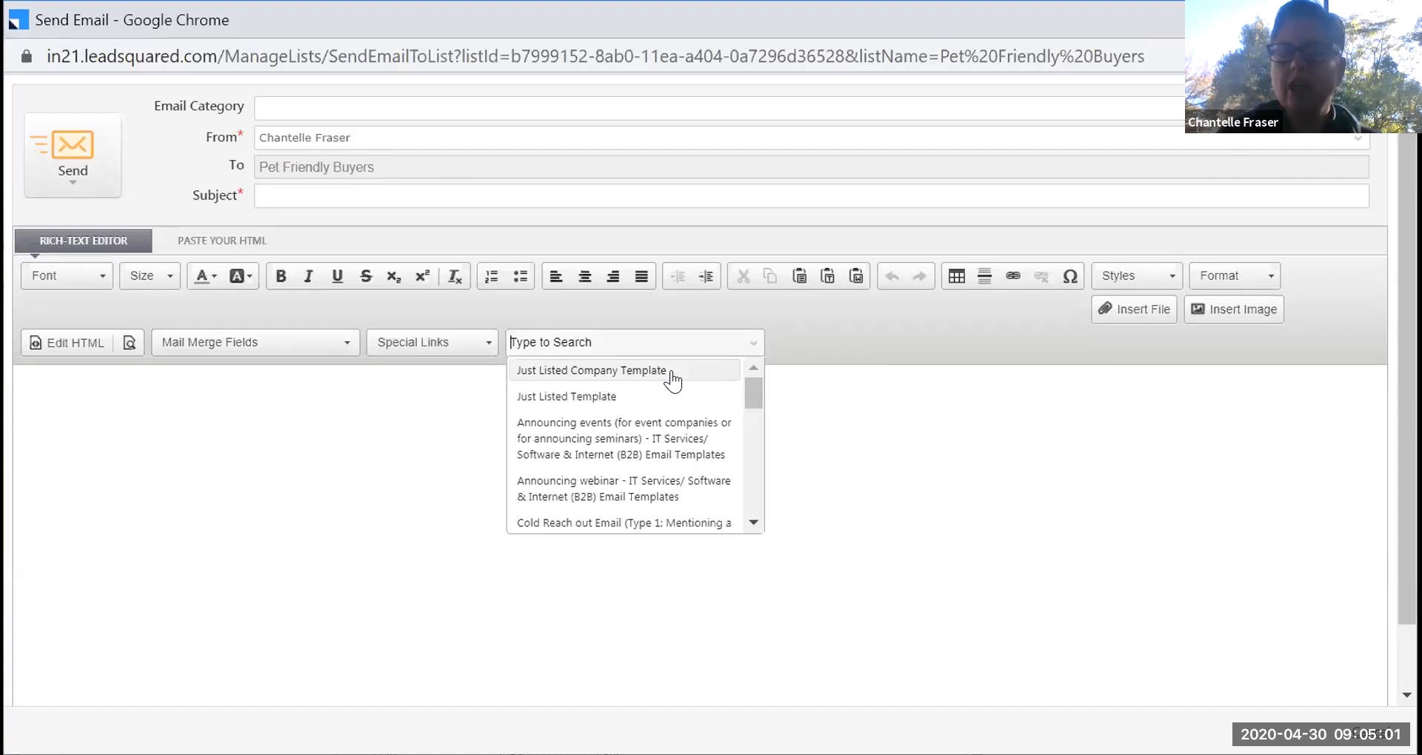
click(640, 397)
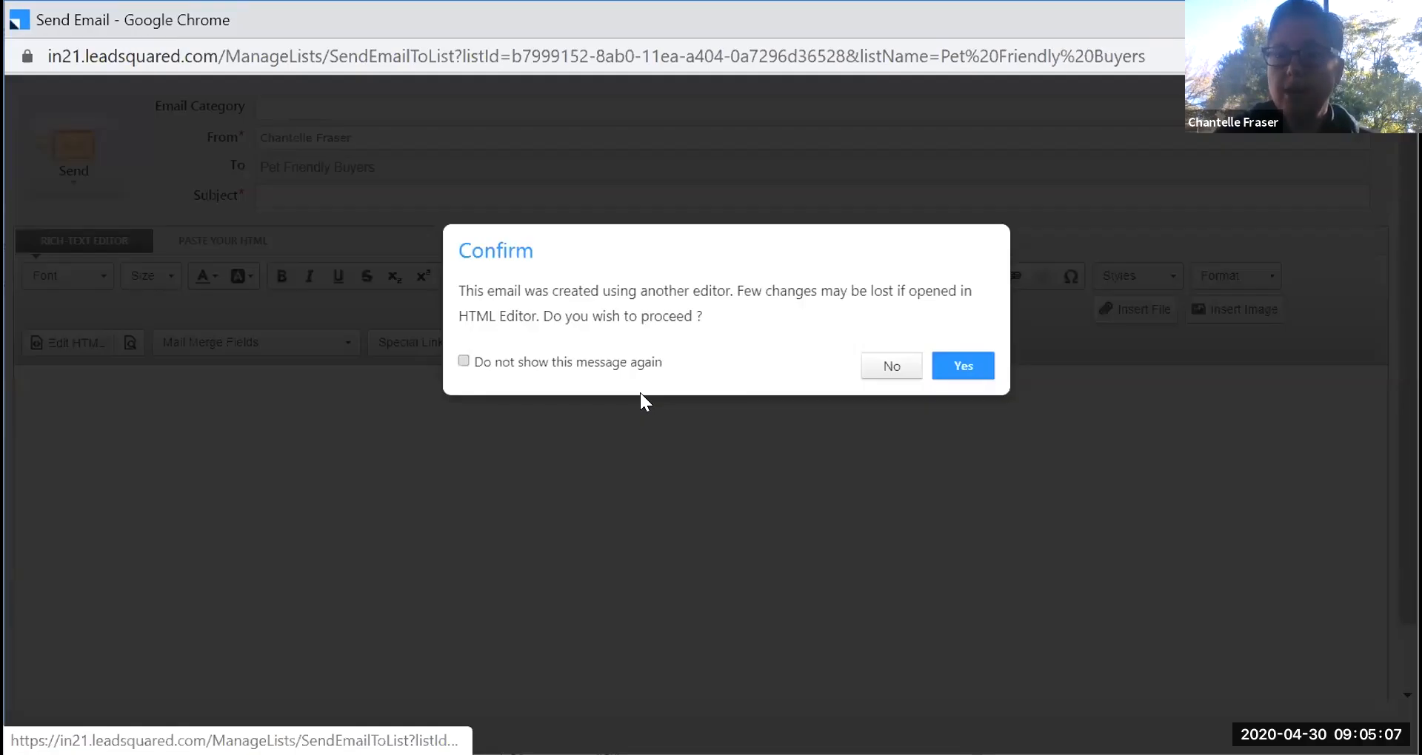
click(955, 370)
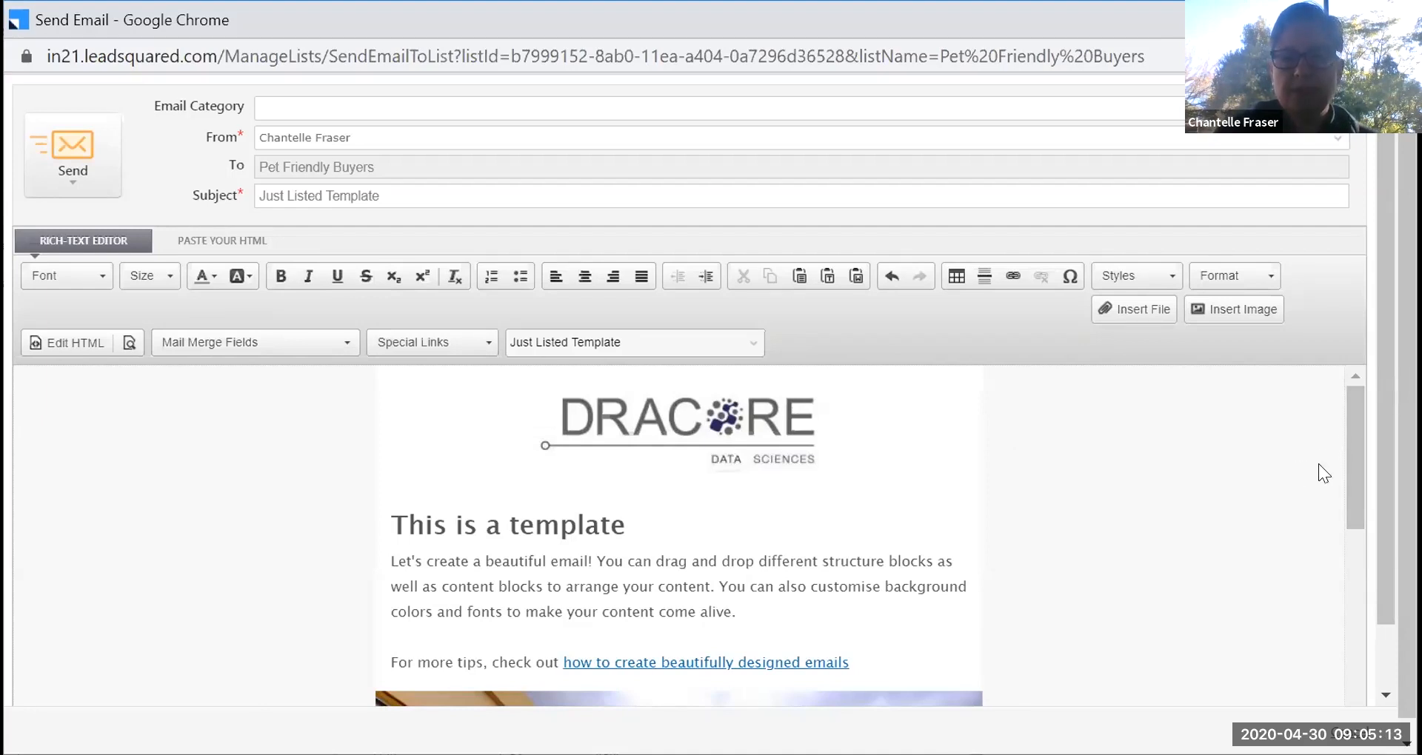
scroll(1344, 566, down, 5)
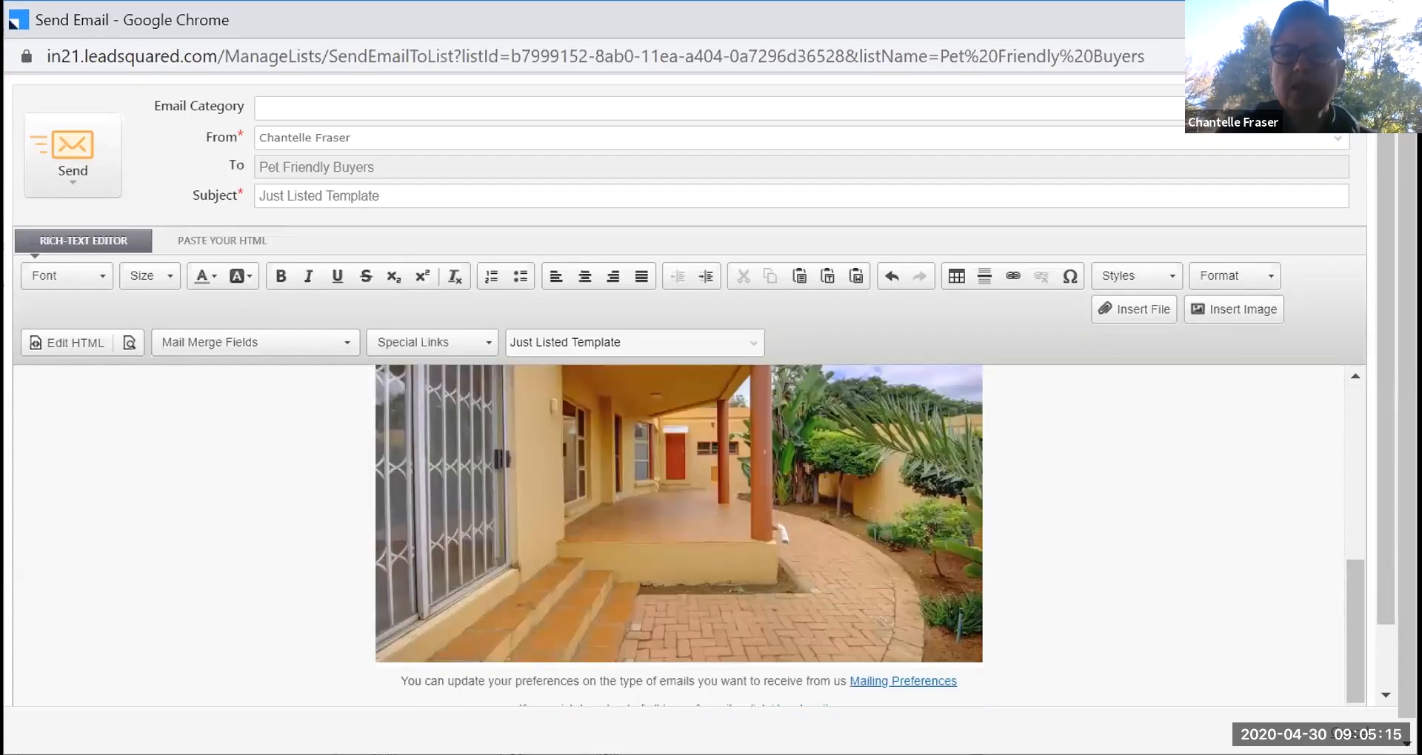
scroll(736, 600, down, 2)
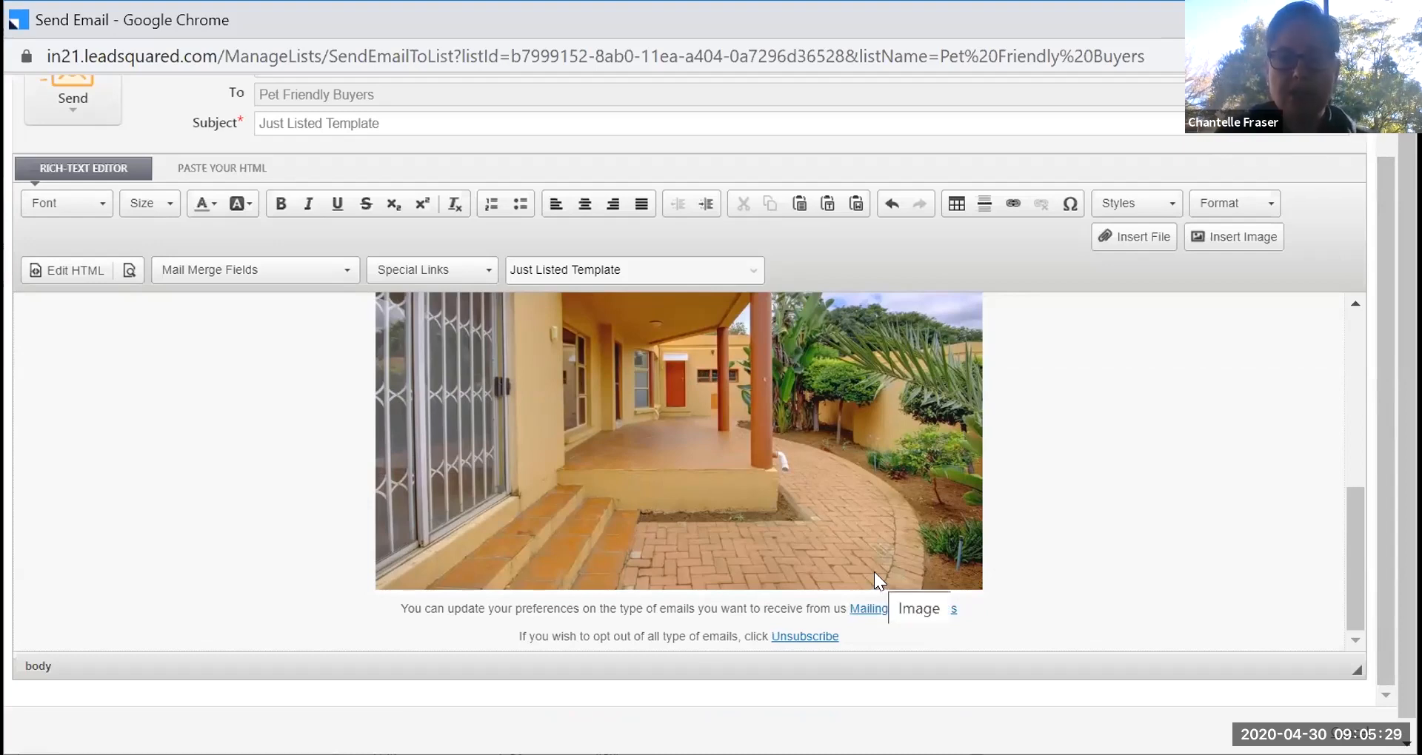
scroll(1257, 444, up, 10)
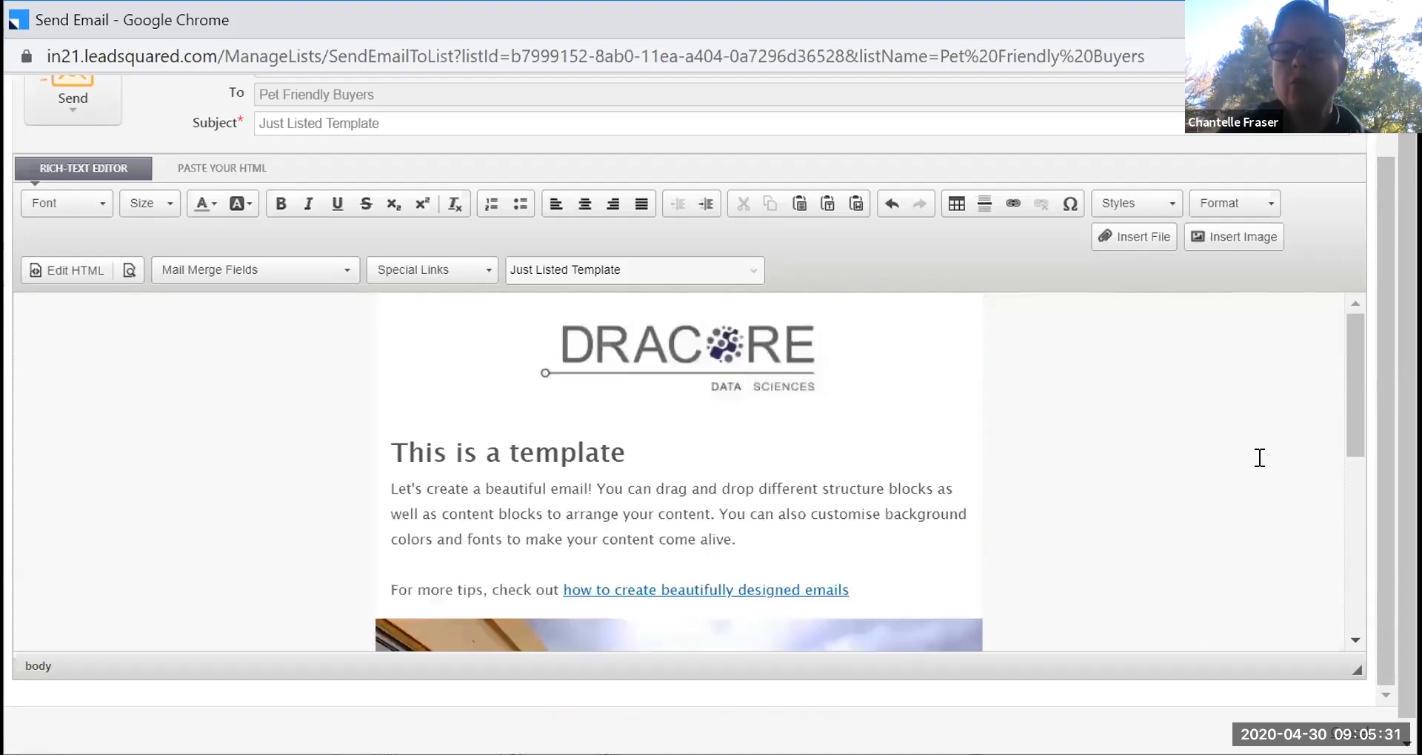
click(87, 183)
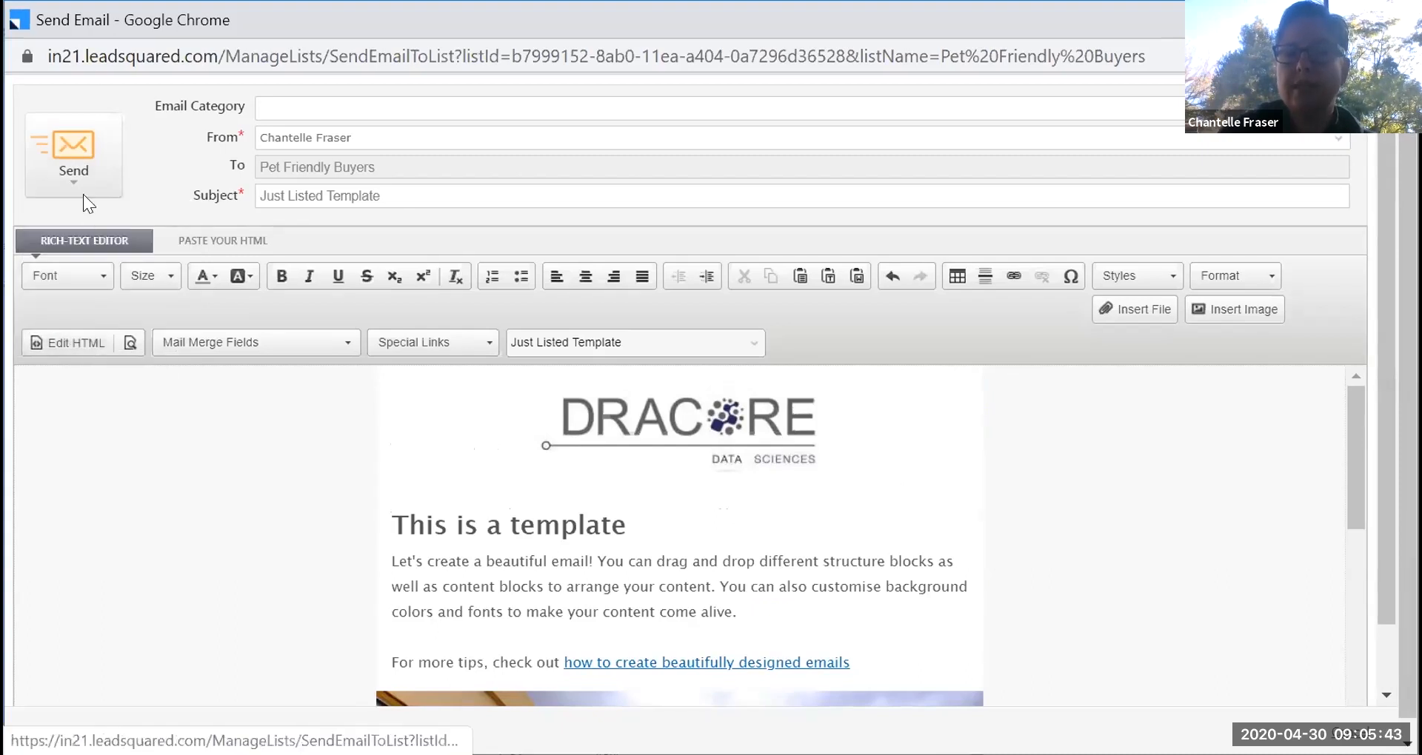
Choose SMS Campaign from the Pet Friendly Buyers row's gear menu.
mouse_move(83, 188)
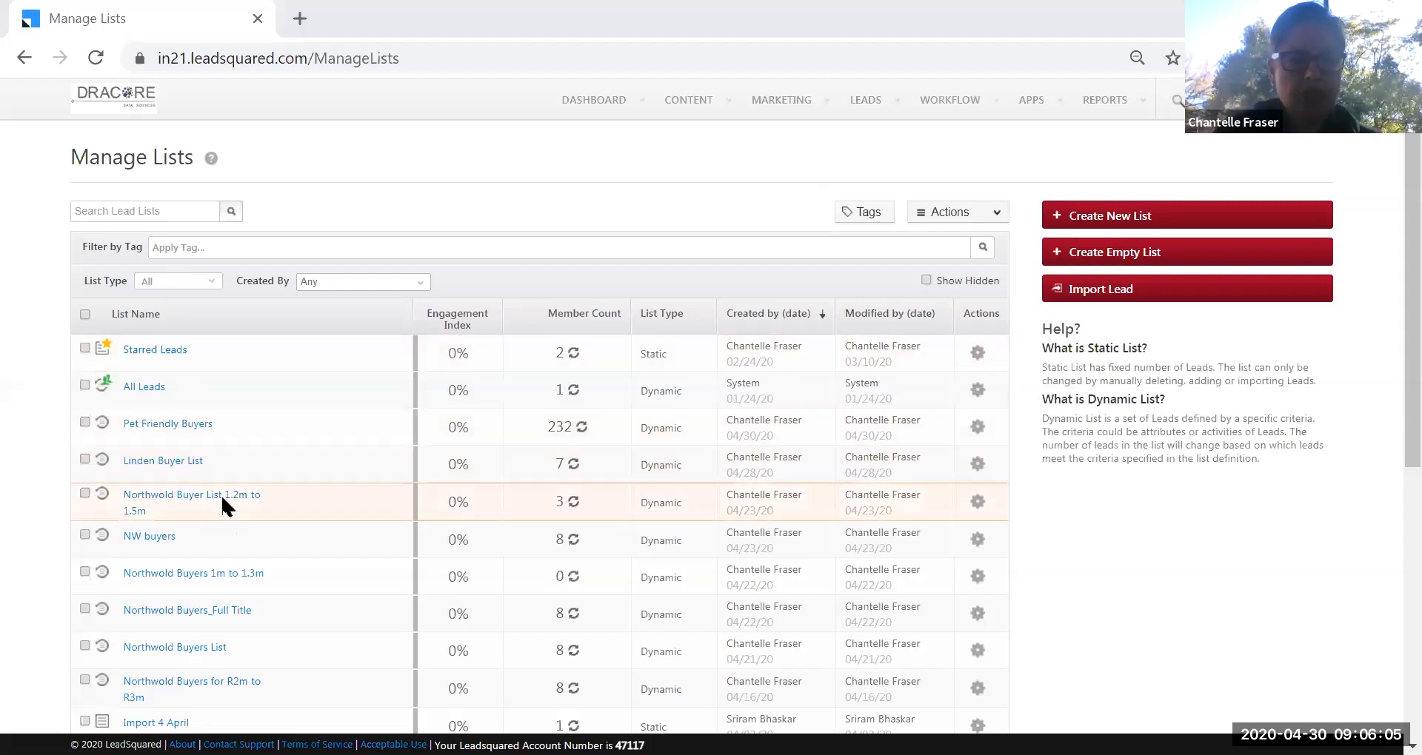
click(978, 428)
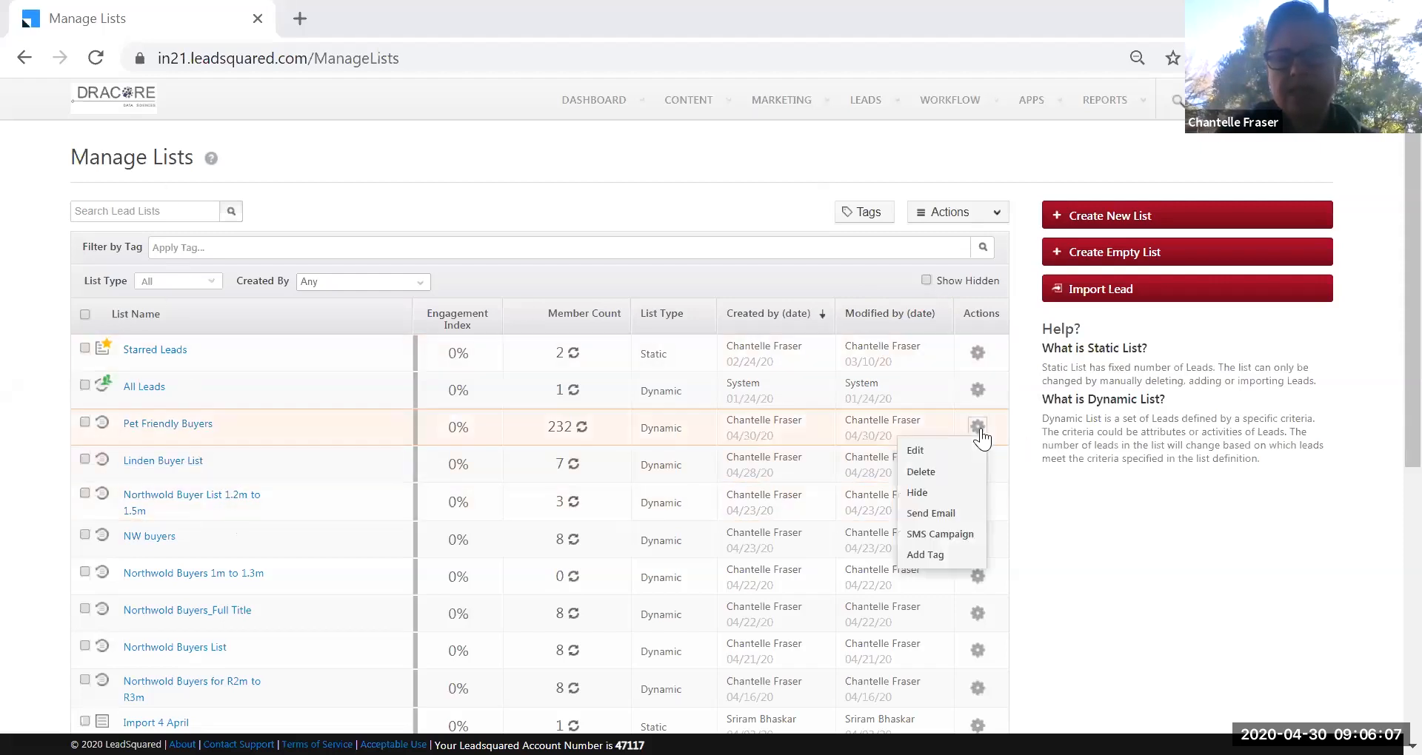
click(953, 535)
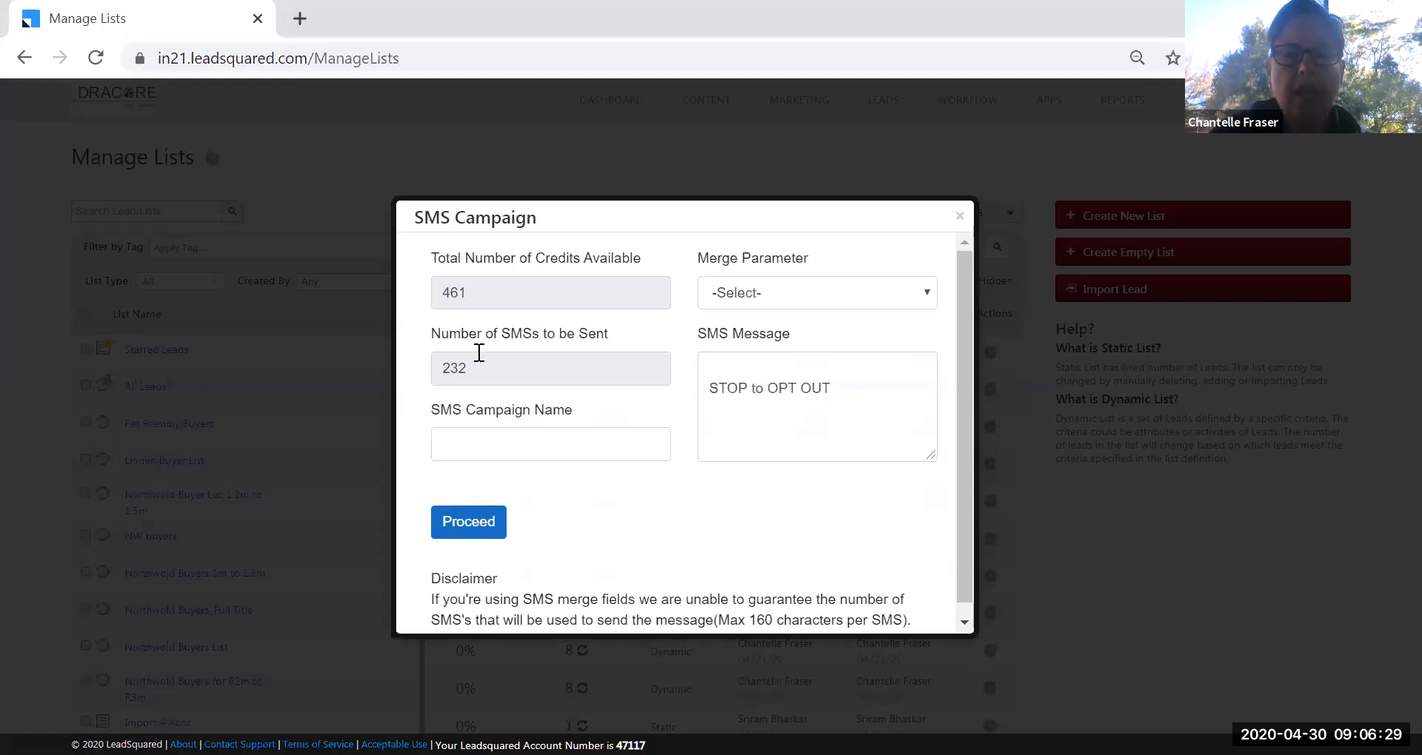
Enter 'type in message' as the SMS text and name the campaign 'Pet Friendly Buyers'.
click(739, 369)
text(type in message)
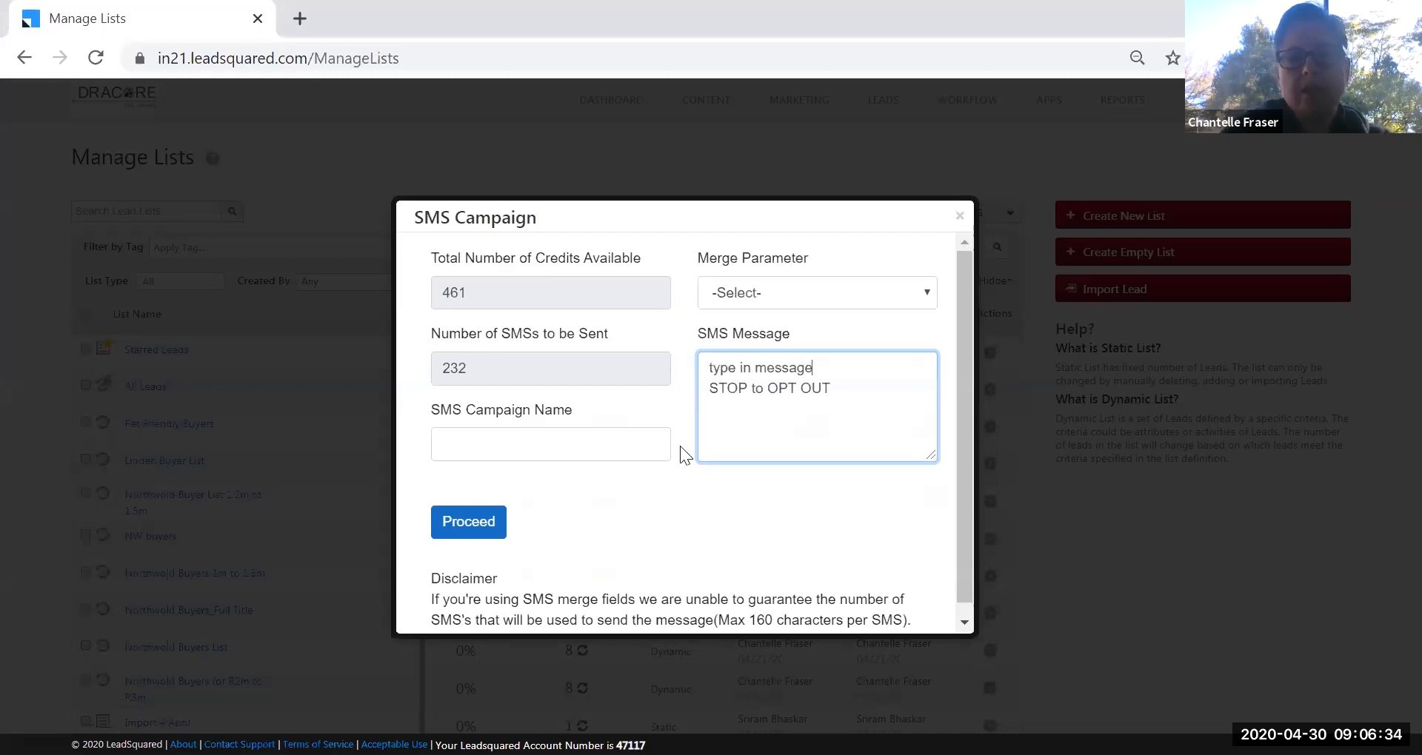
click(608, 448)
text(Petf)
text( Friendly )
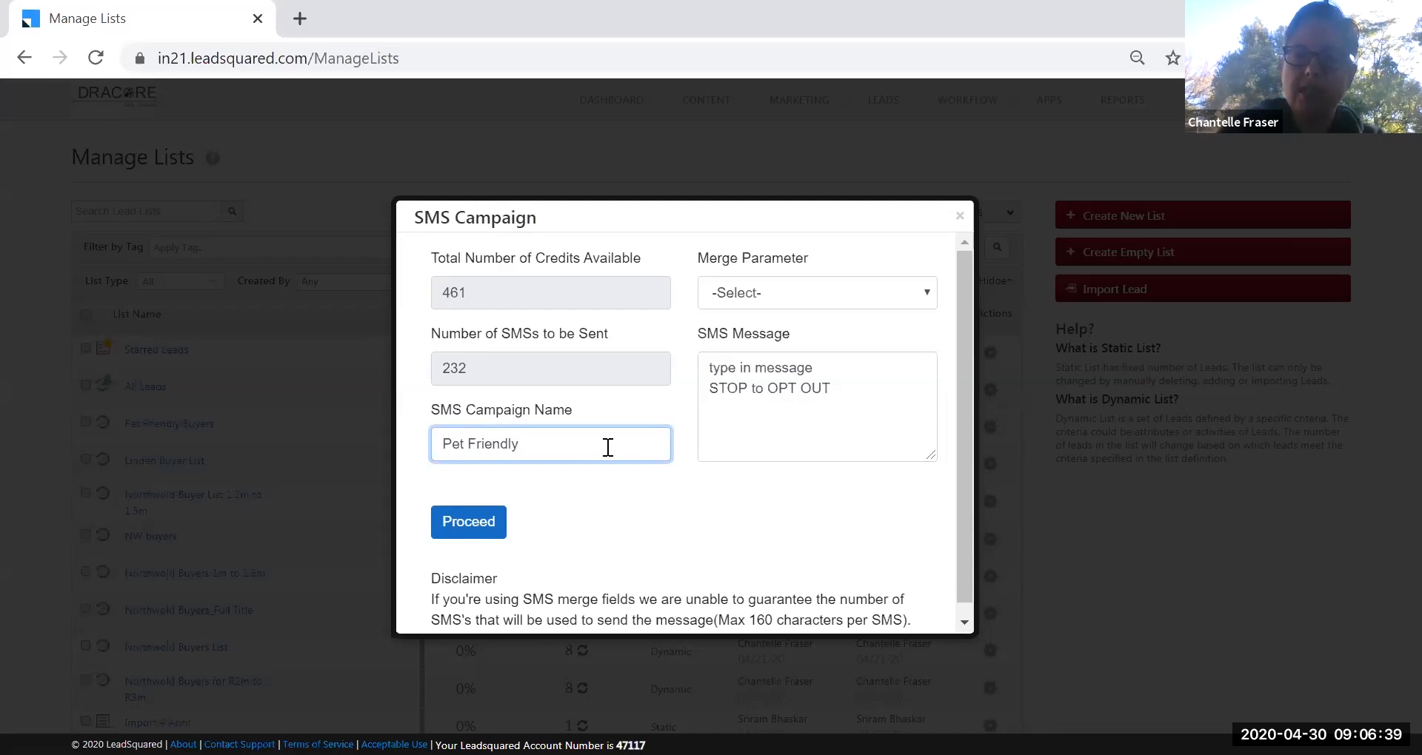
text(Buyers)
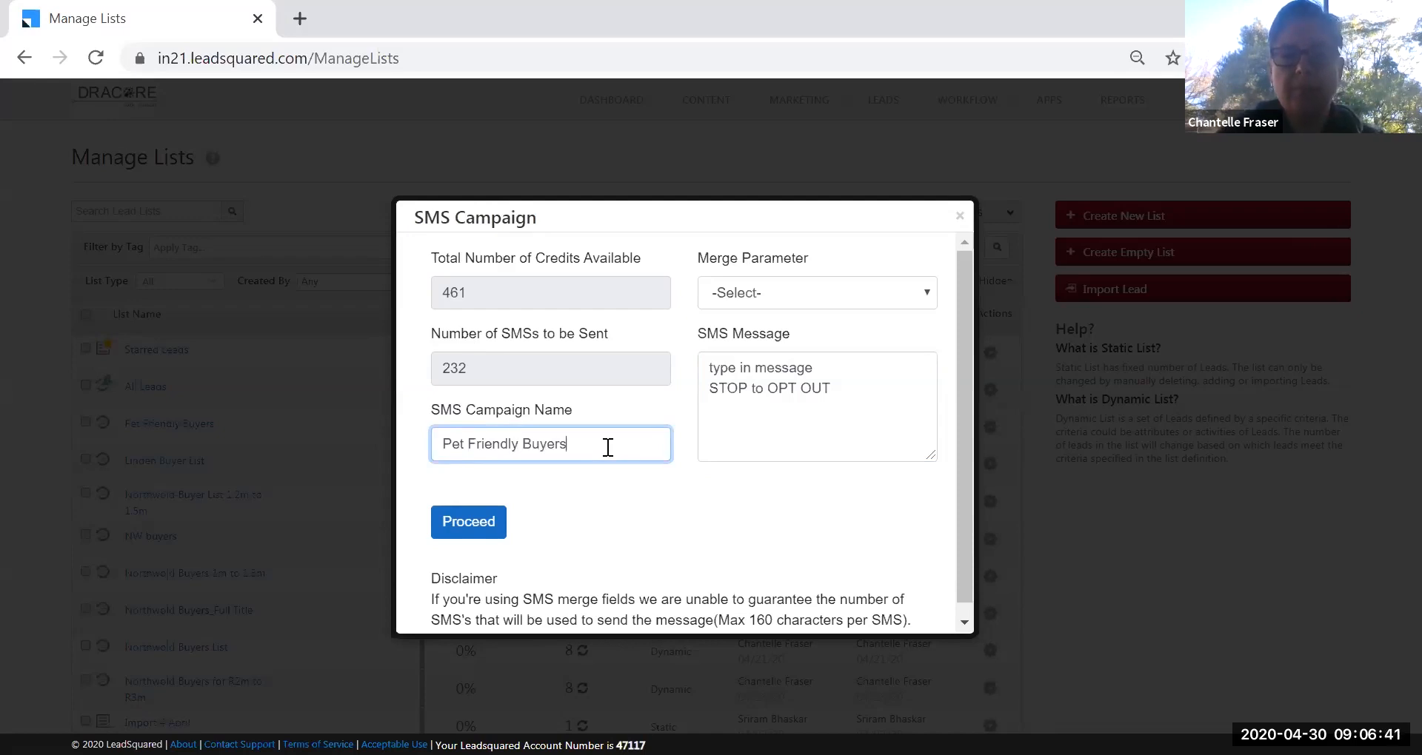
Review the 'STOP to OPT OUT' line and disclaimer, then return to the message for merge fields.
click(831, 366)
drag(710, 388, 800, 425)
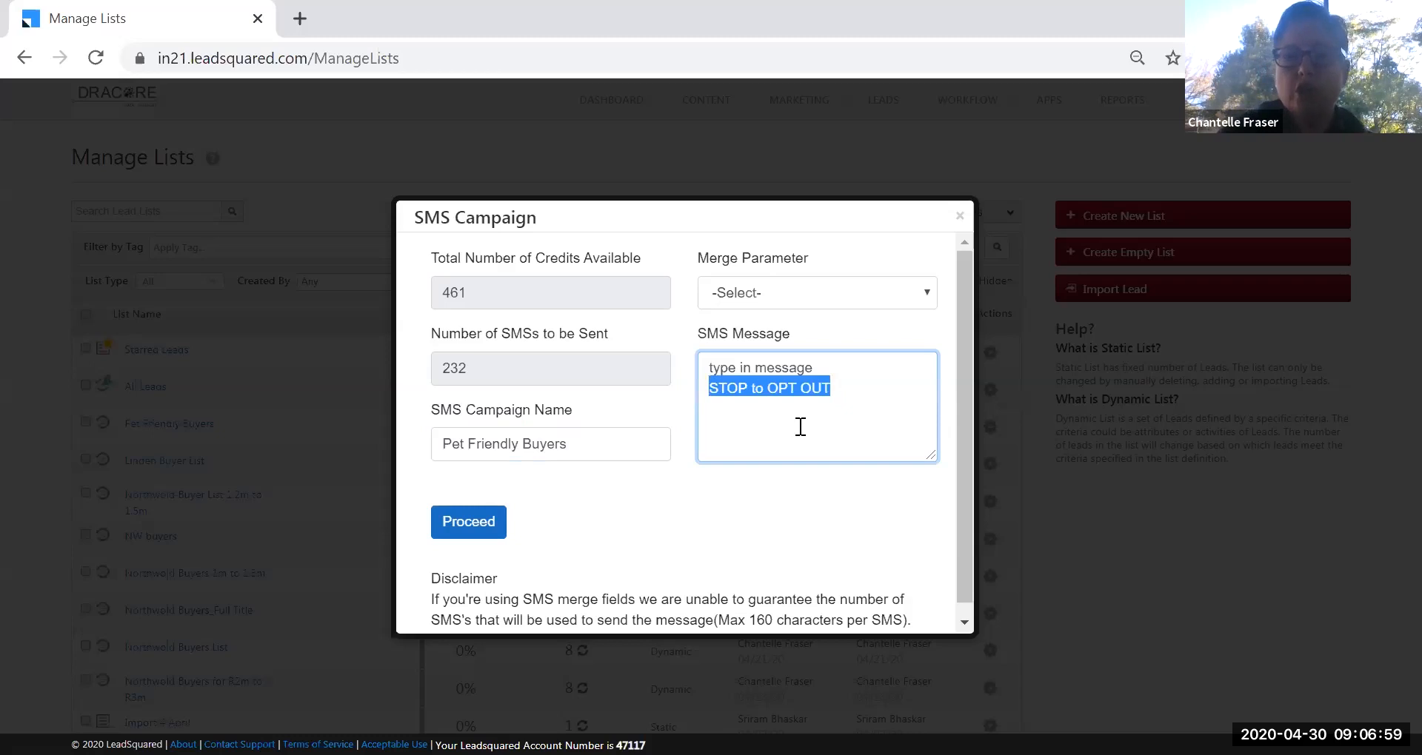
click(714, 384)
drag(711, 385, 747, 390)
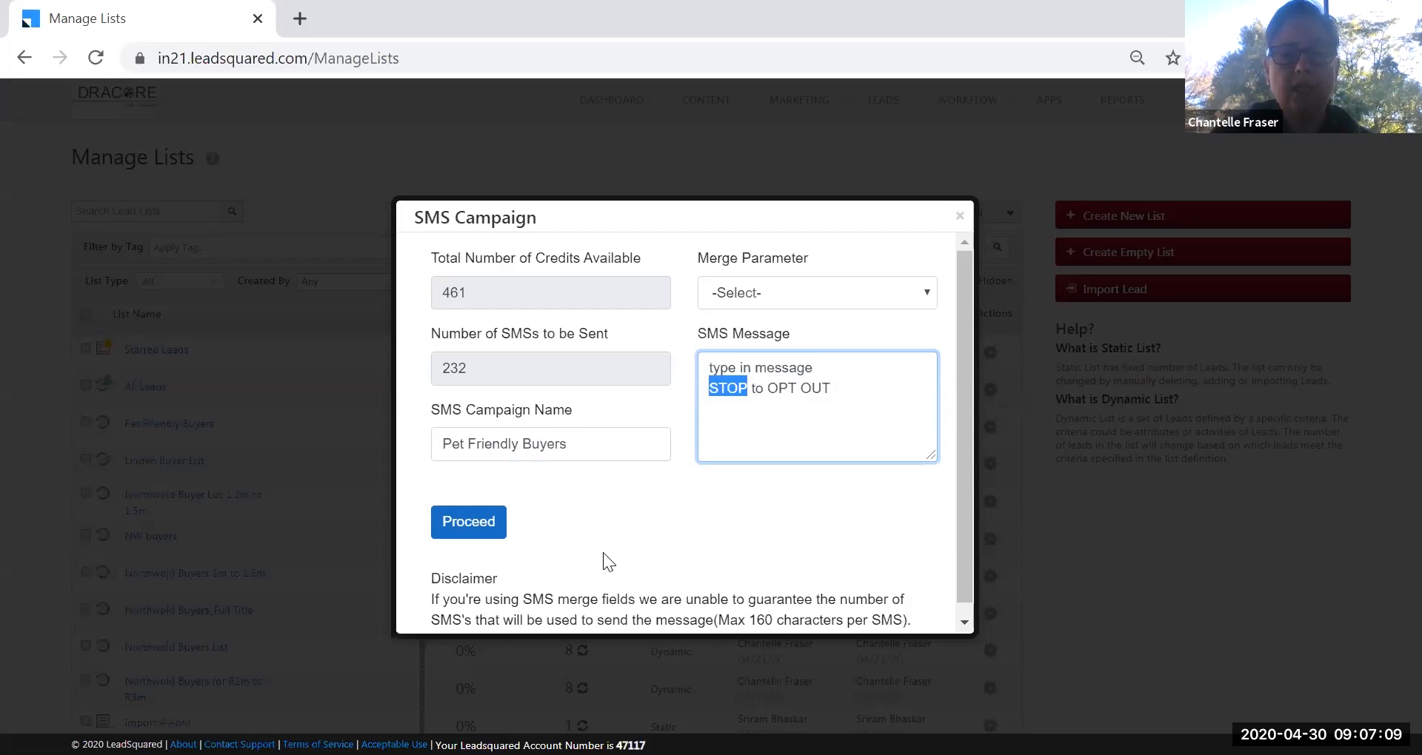
scroll(606, 564, down, 1)
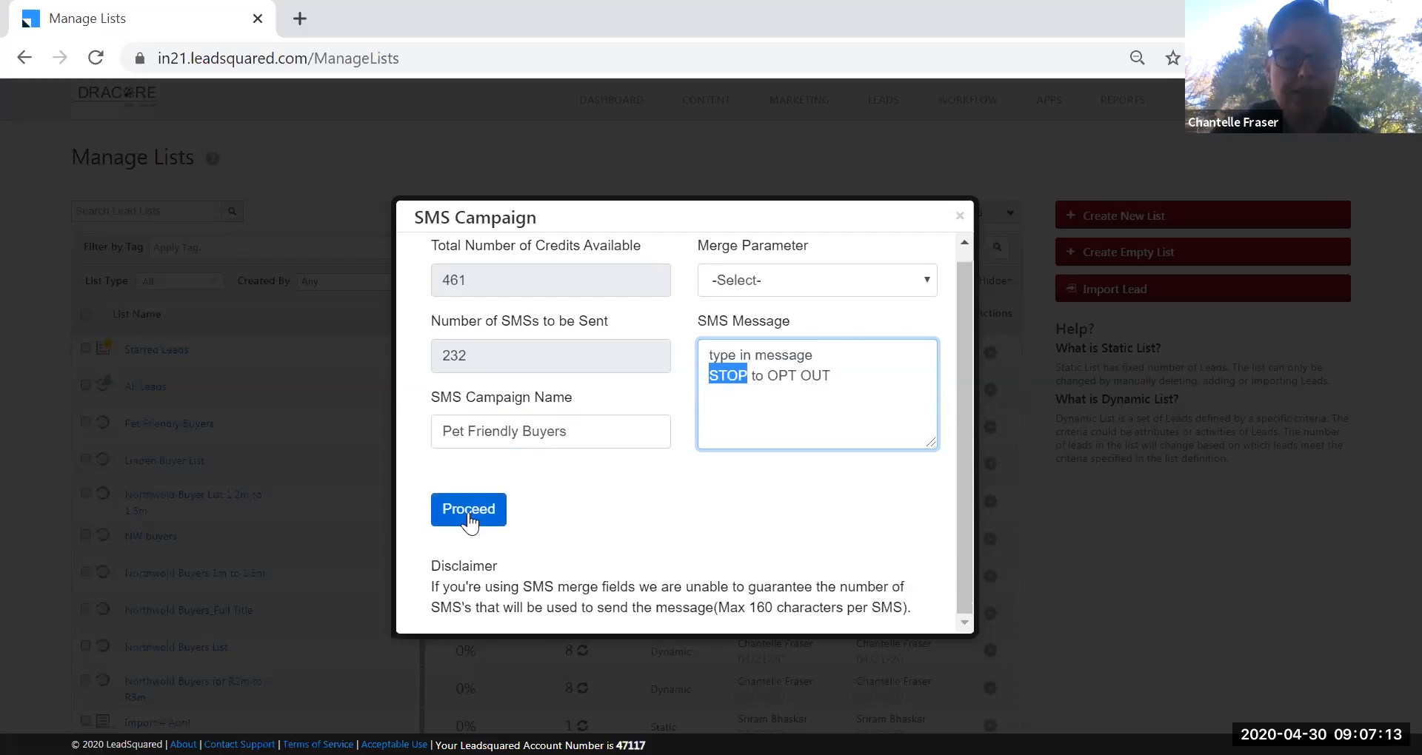
click(692, 538)
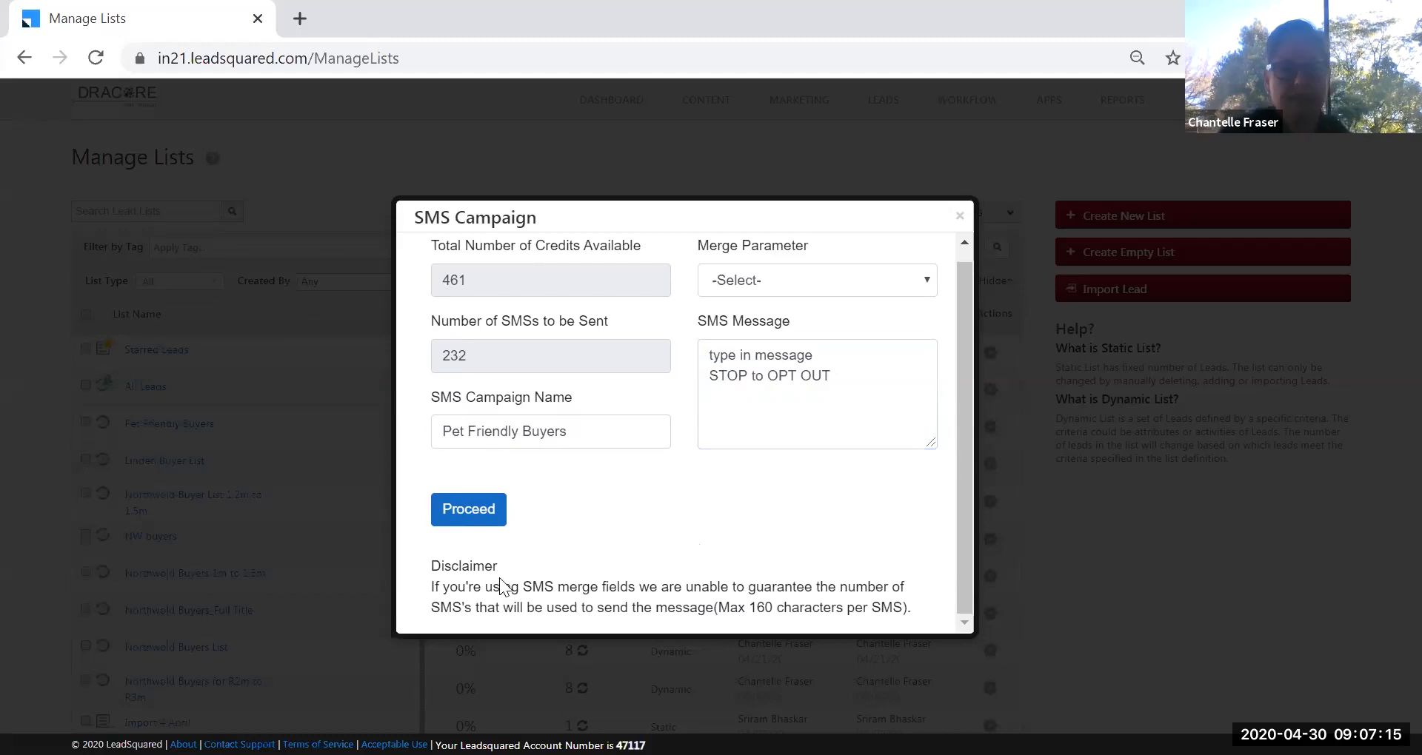
drag(436, 587, 918, 607)
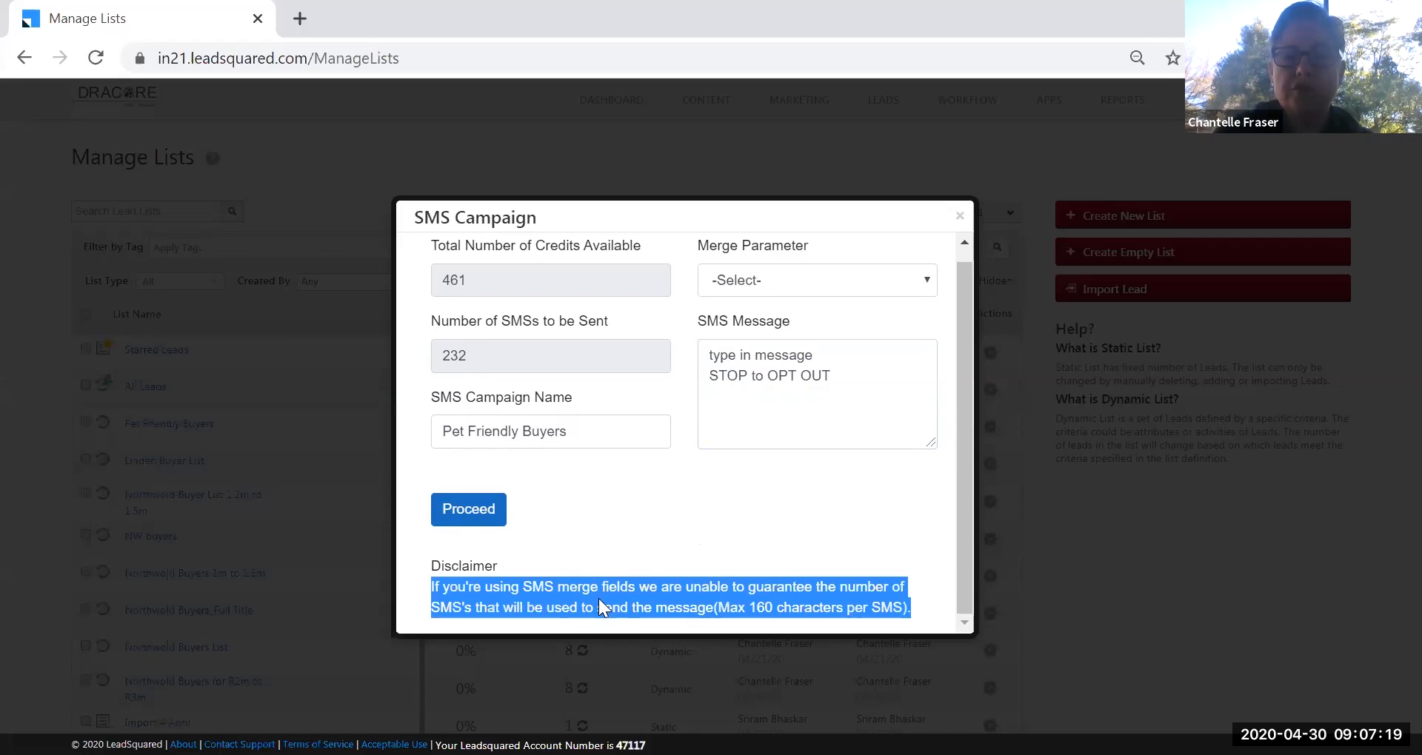
click(701, 521)
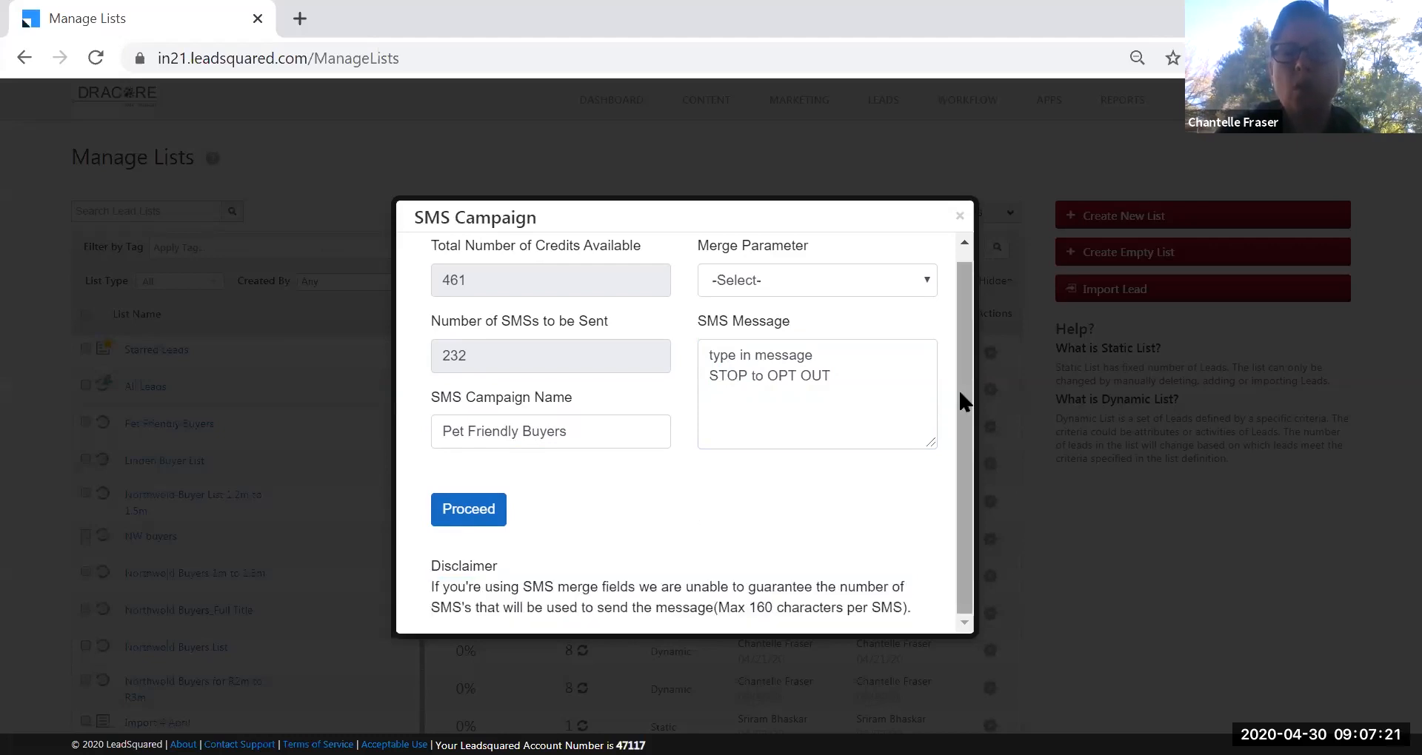
scroll(960, 403, up, 1)
click(870, 368)
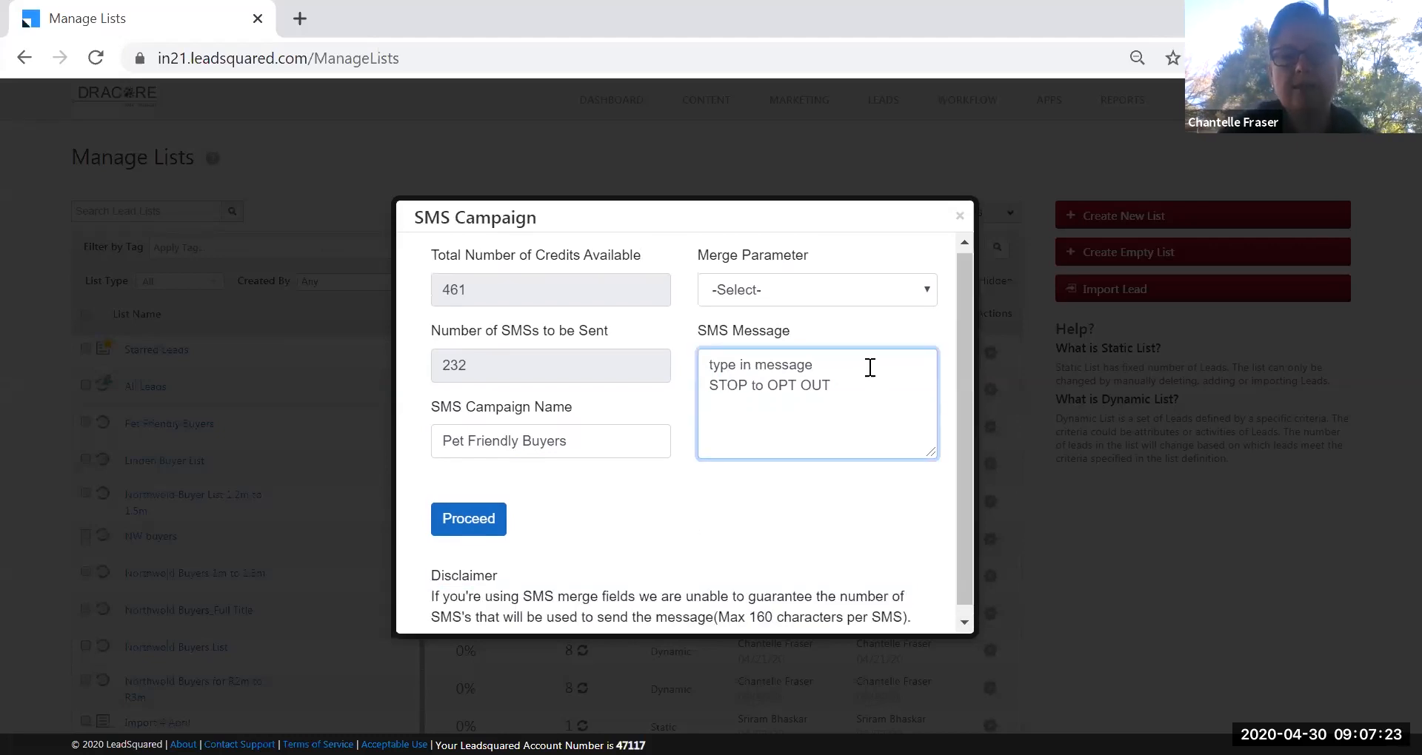
click(927, 286)
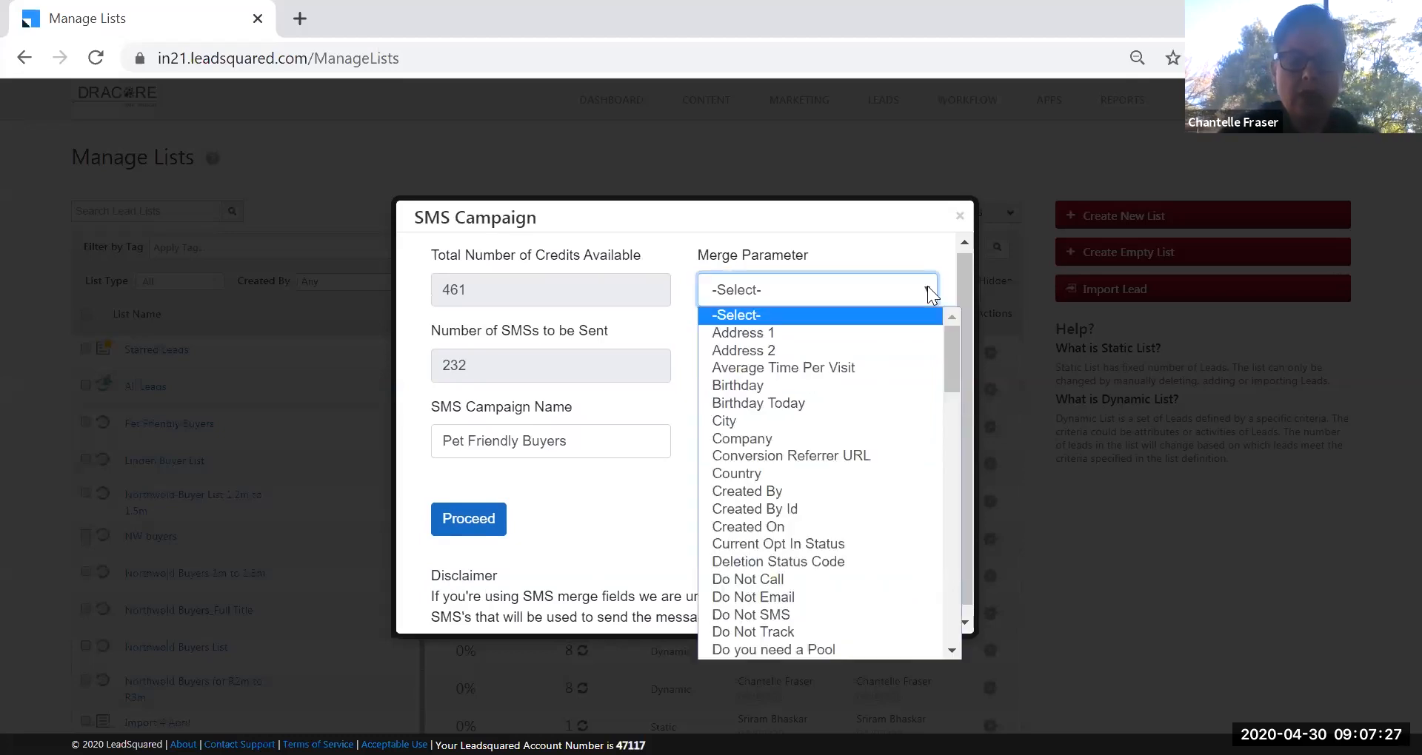
Insert the Owner merge field {OwnerIdName} on its own line in the SMS message.
text(le)
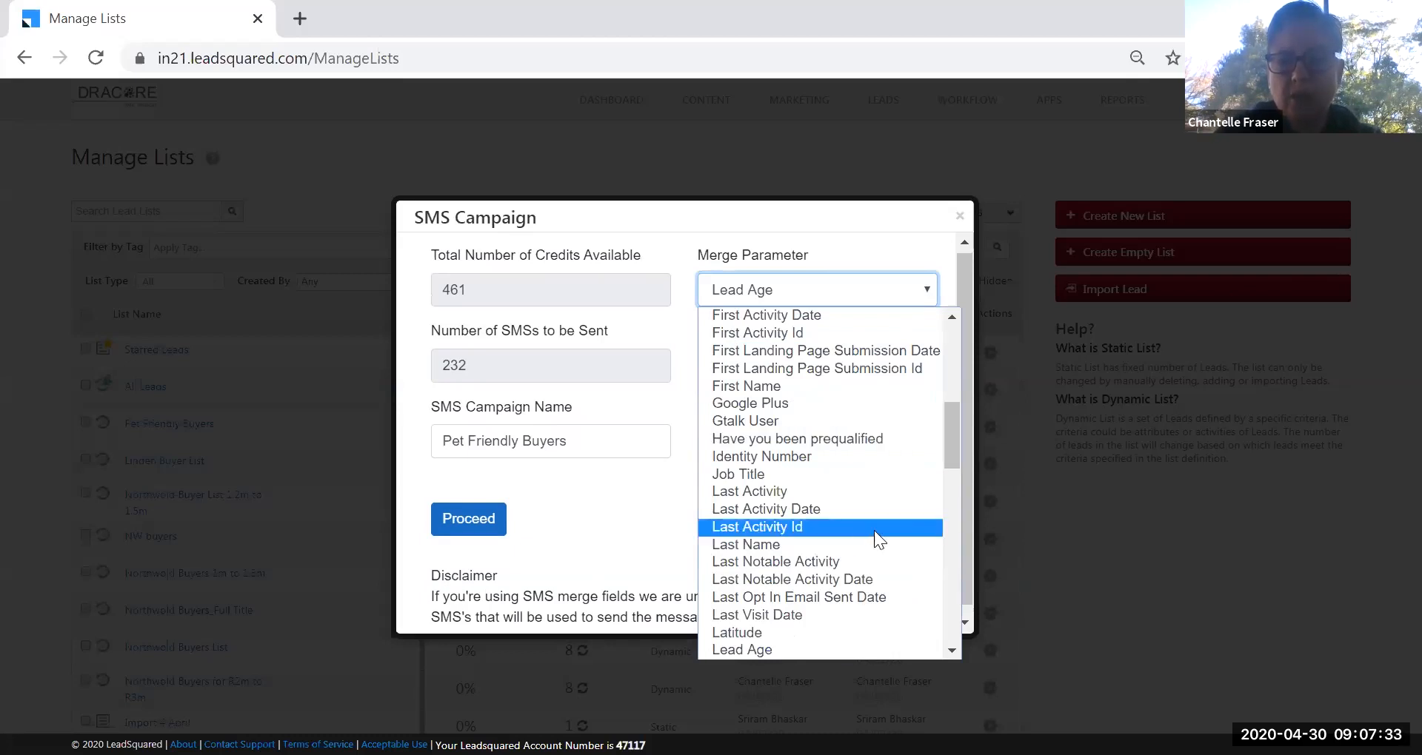
drag(945, 452, 959, 575)
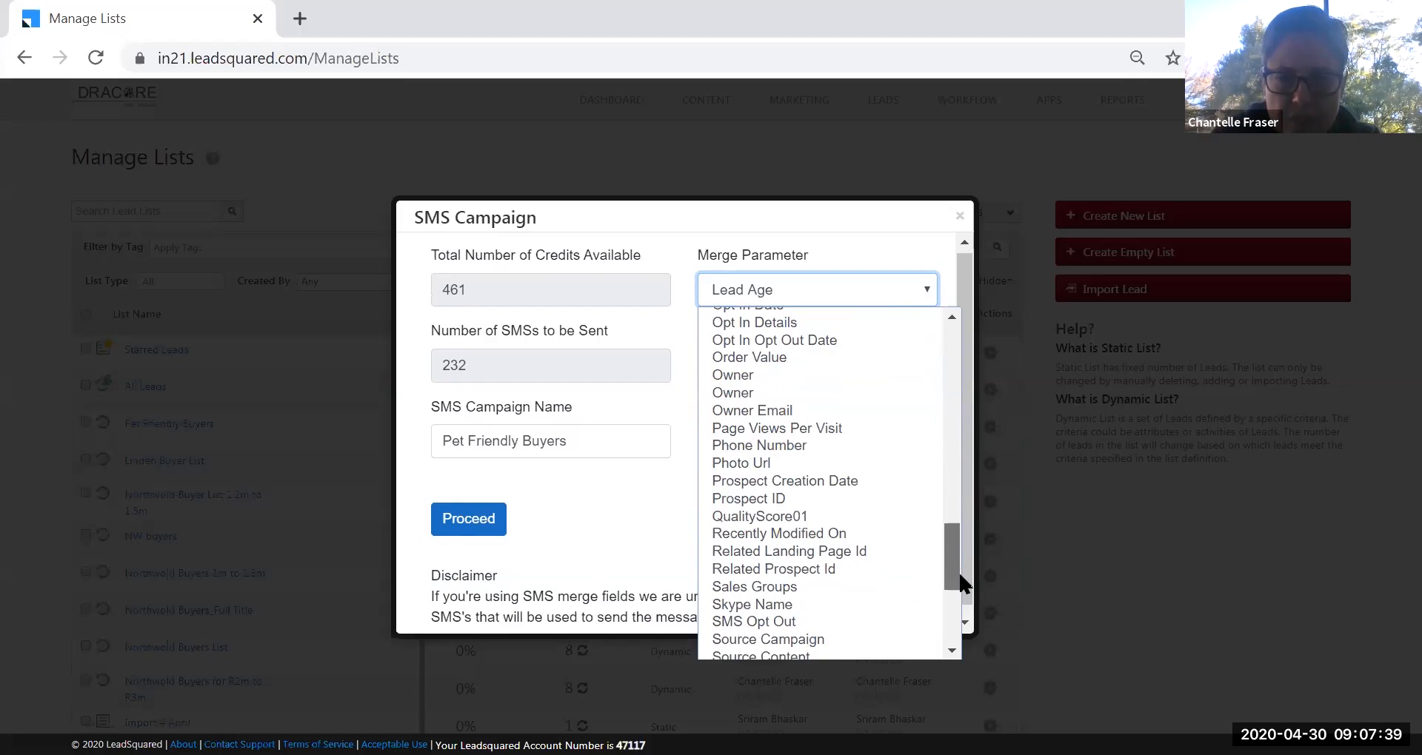
click(805, 391)
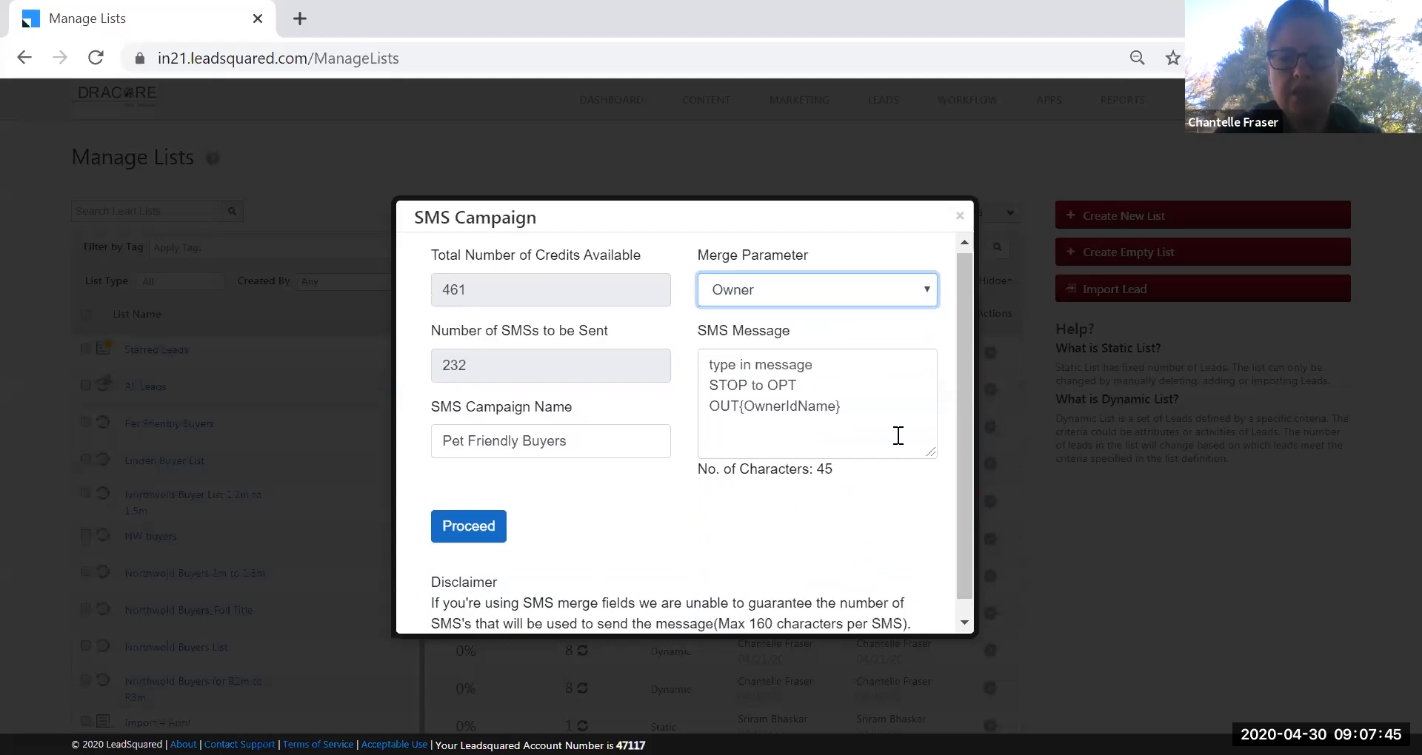
click(736, 406)
key(Return)
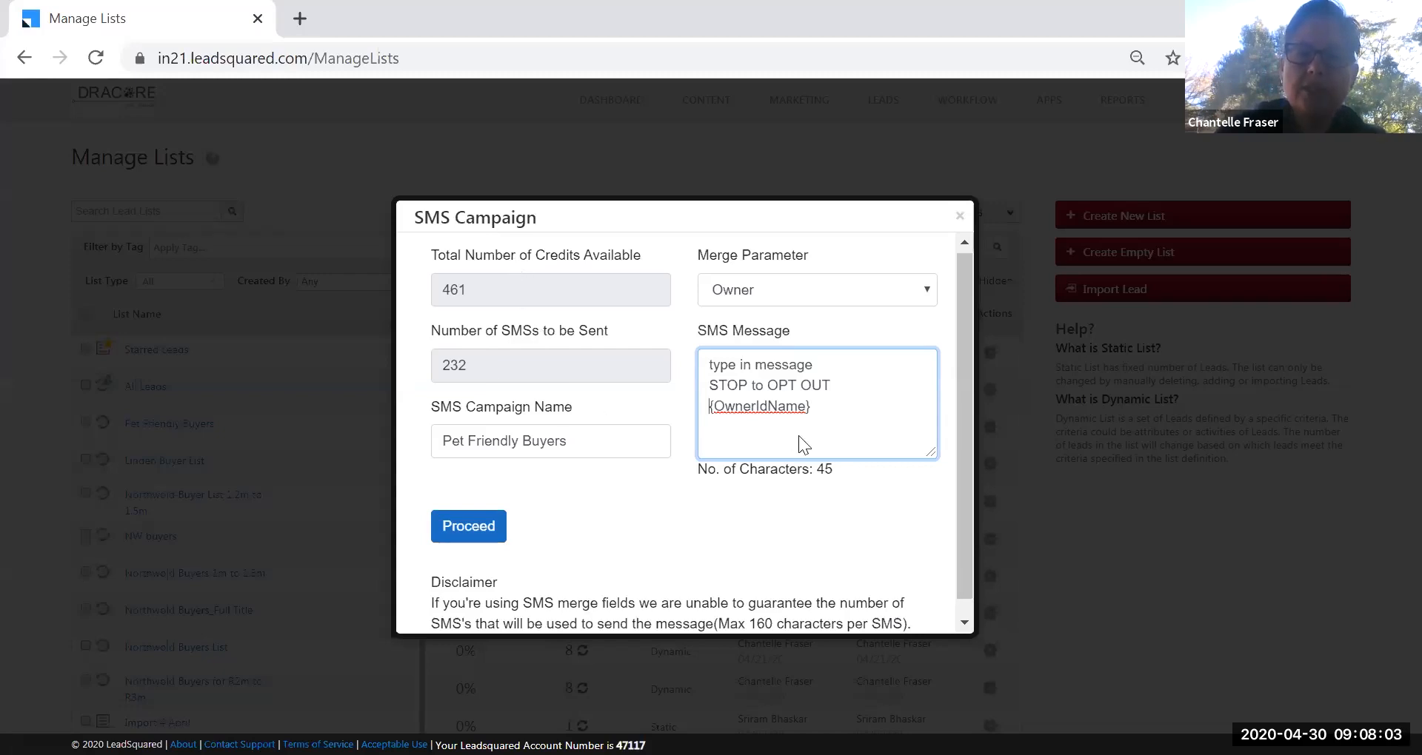
click(833, 468)
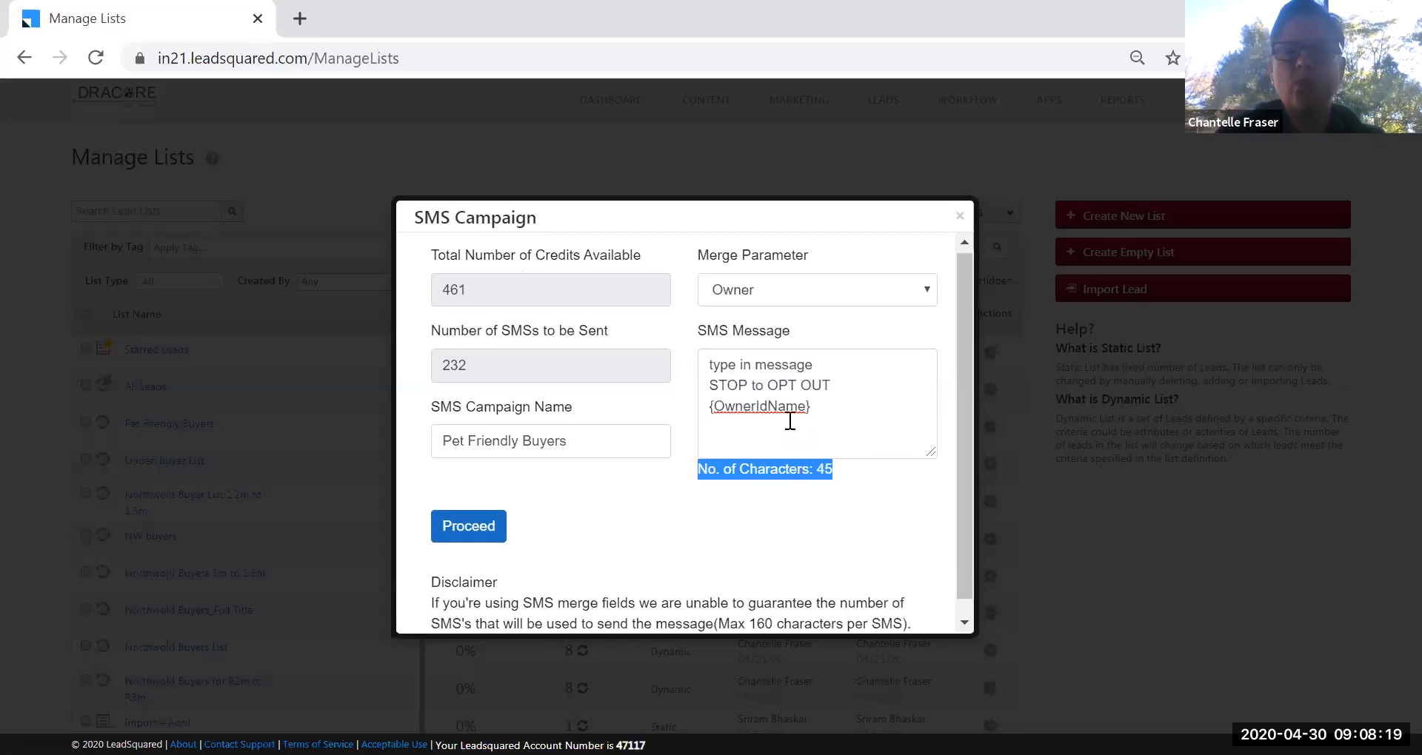
Append the Mobile Number merge field {Mobile}, bringing the message to 54 characters.
click(924, 293)
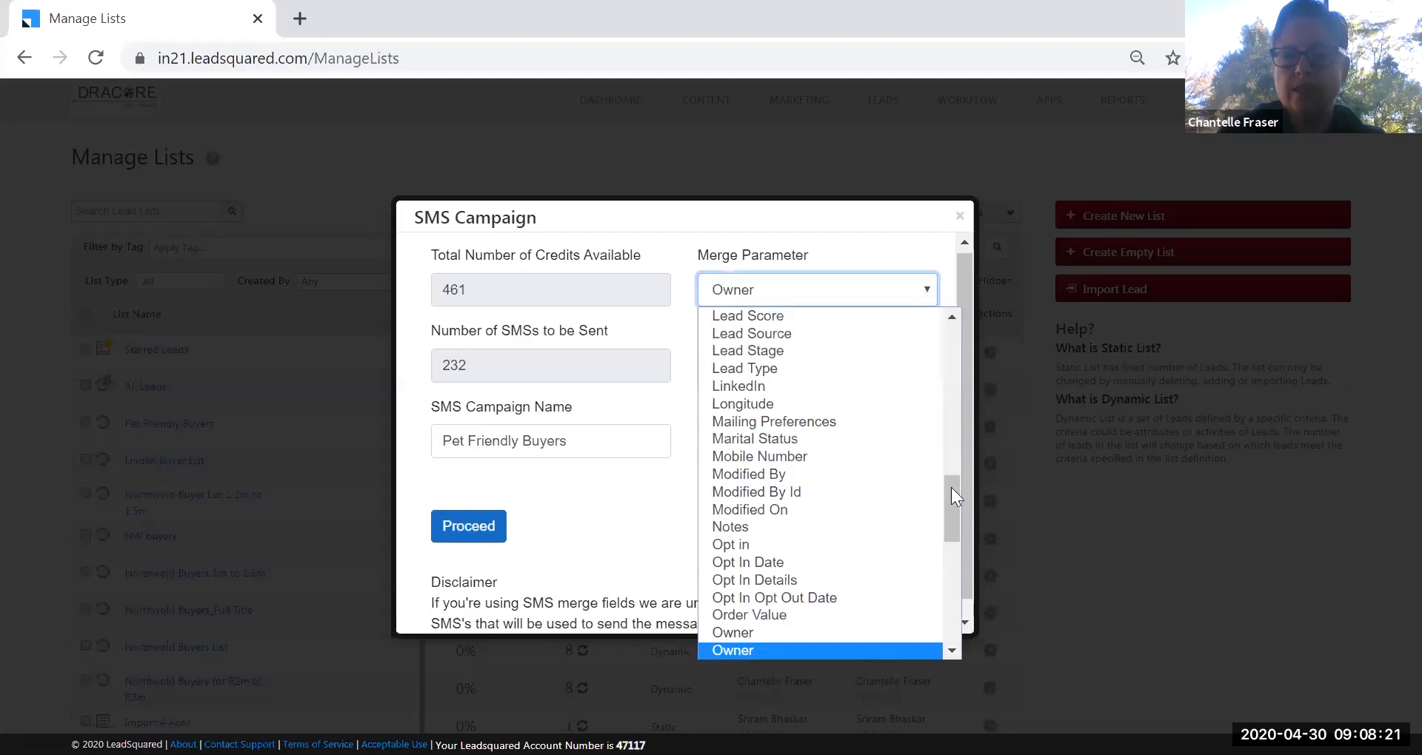
drag(955, 500, 954, 469)
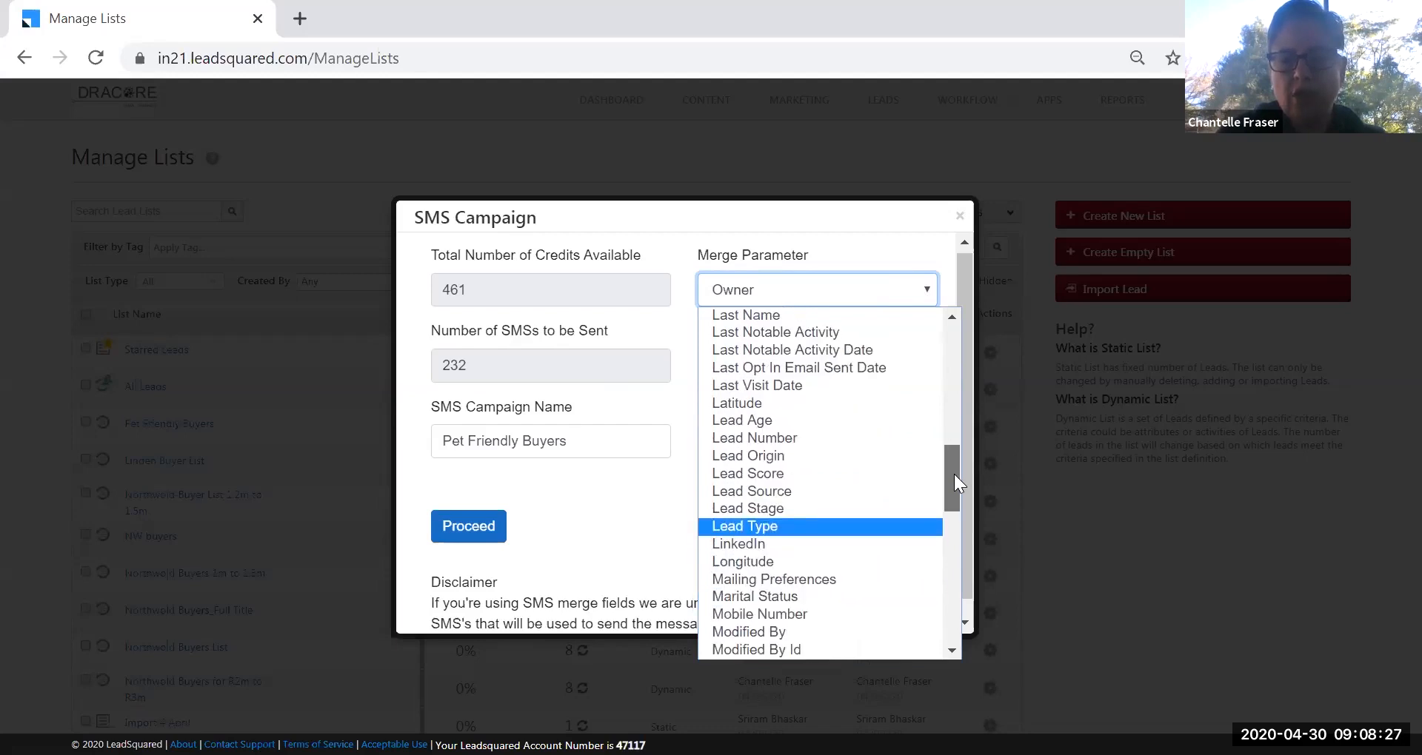
scroll(954, 477, down, 1)
click(844, 562)
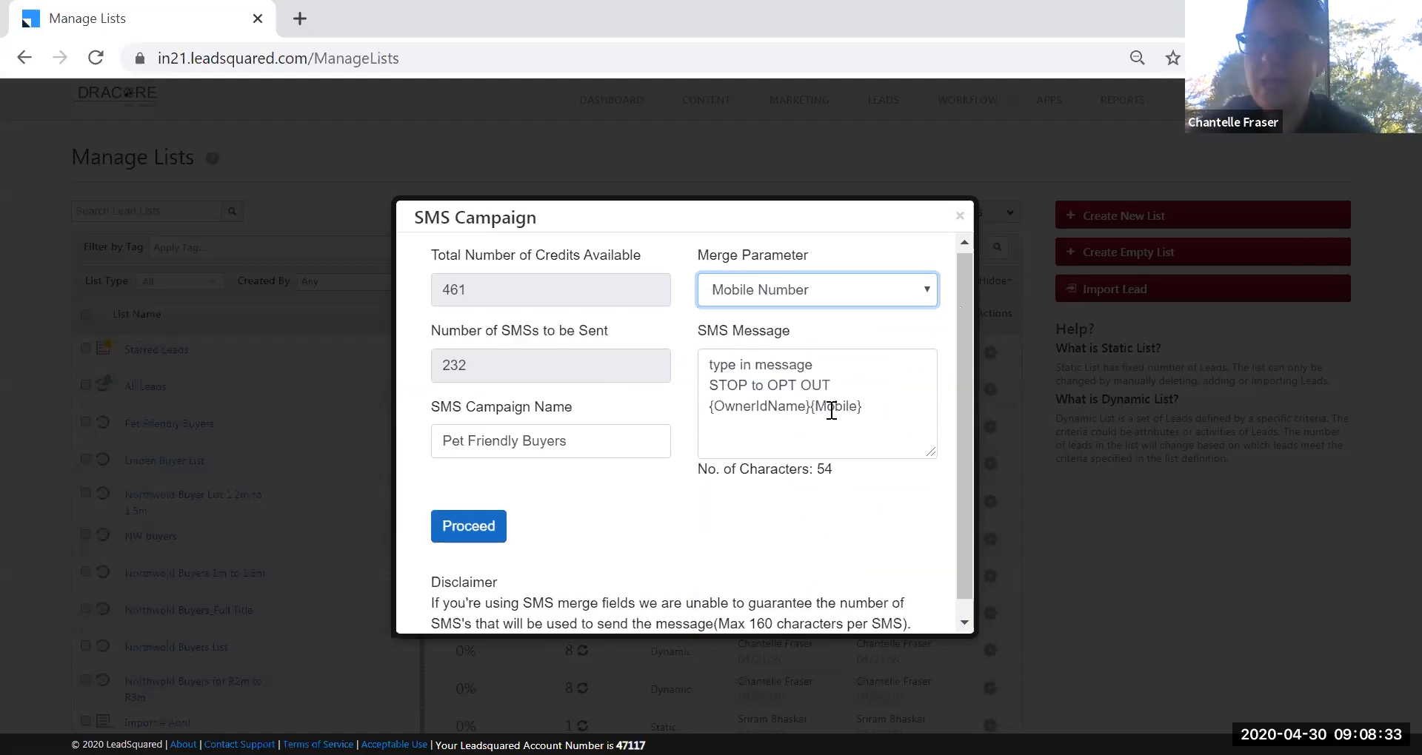
click(911, 290)
click(951, 621)
drag(952, 630, 968, 328)
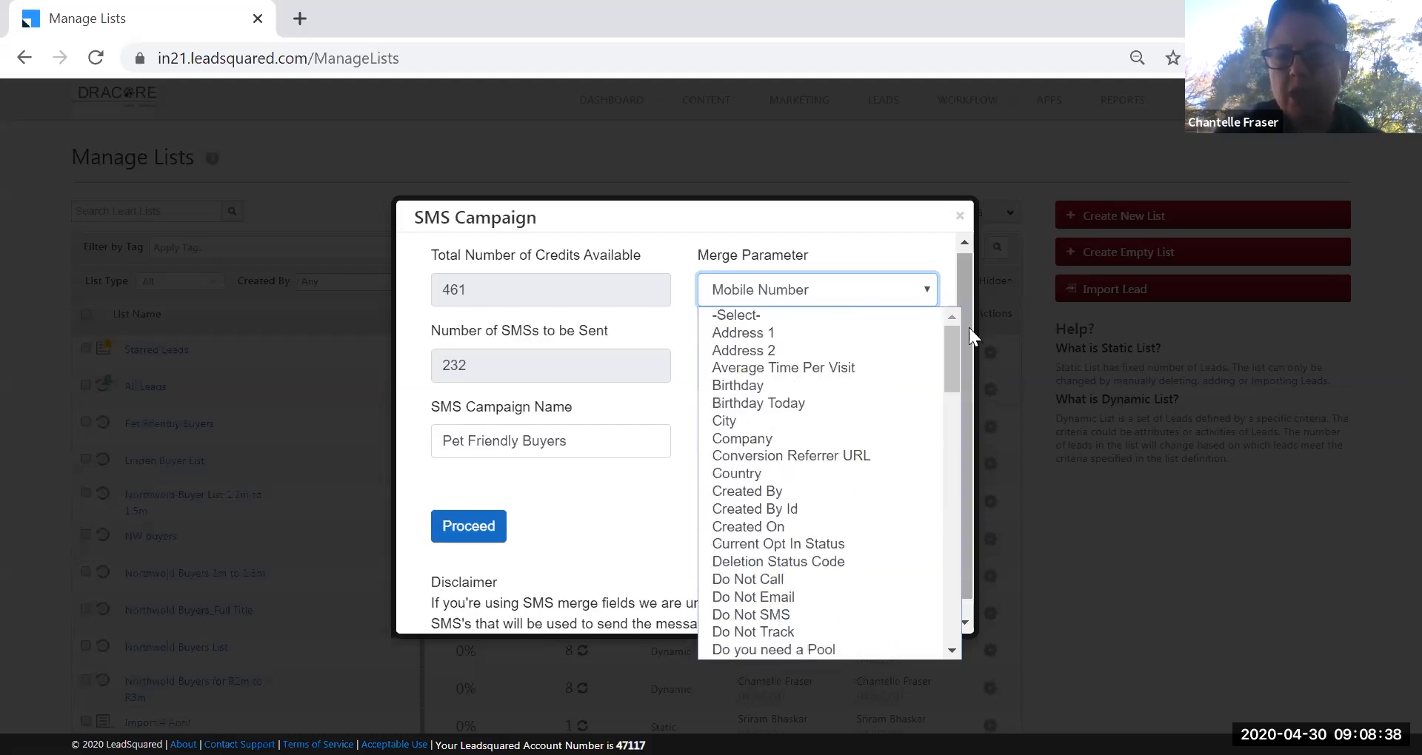
click(900, 243)
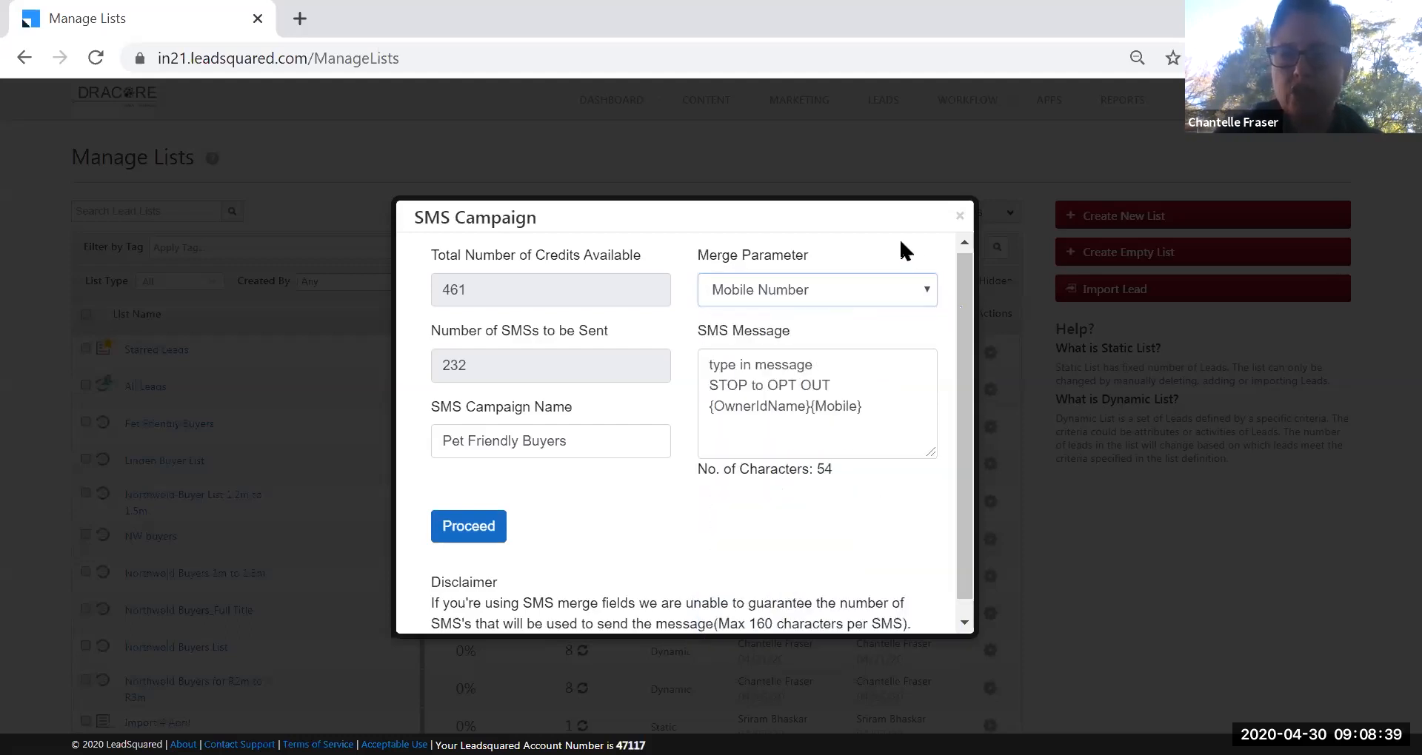
click(960, 216)
Back on Manage Lists, check the Linden Buyer List and bulk list actions.
click(979, 466)
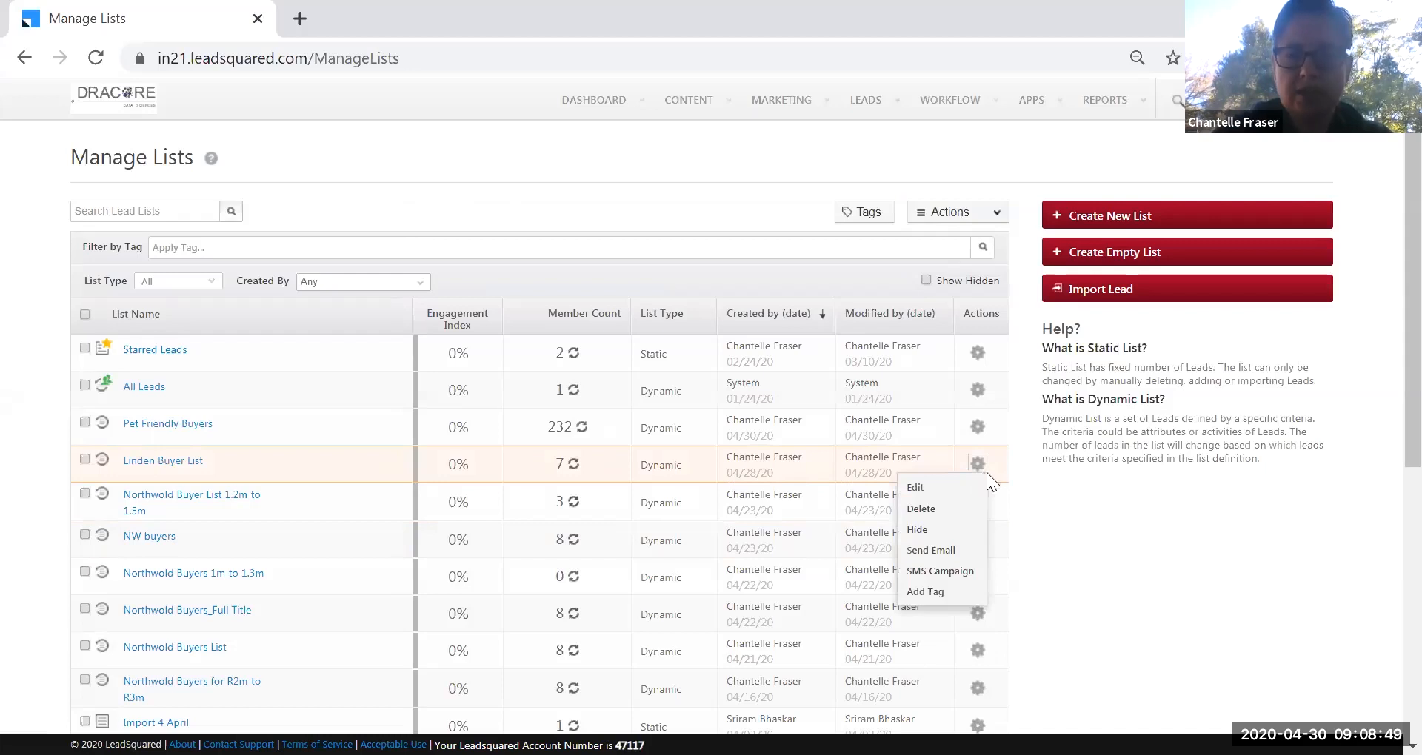
click(993, 214)
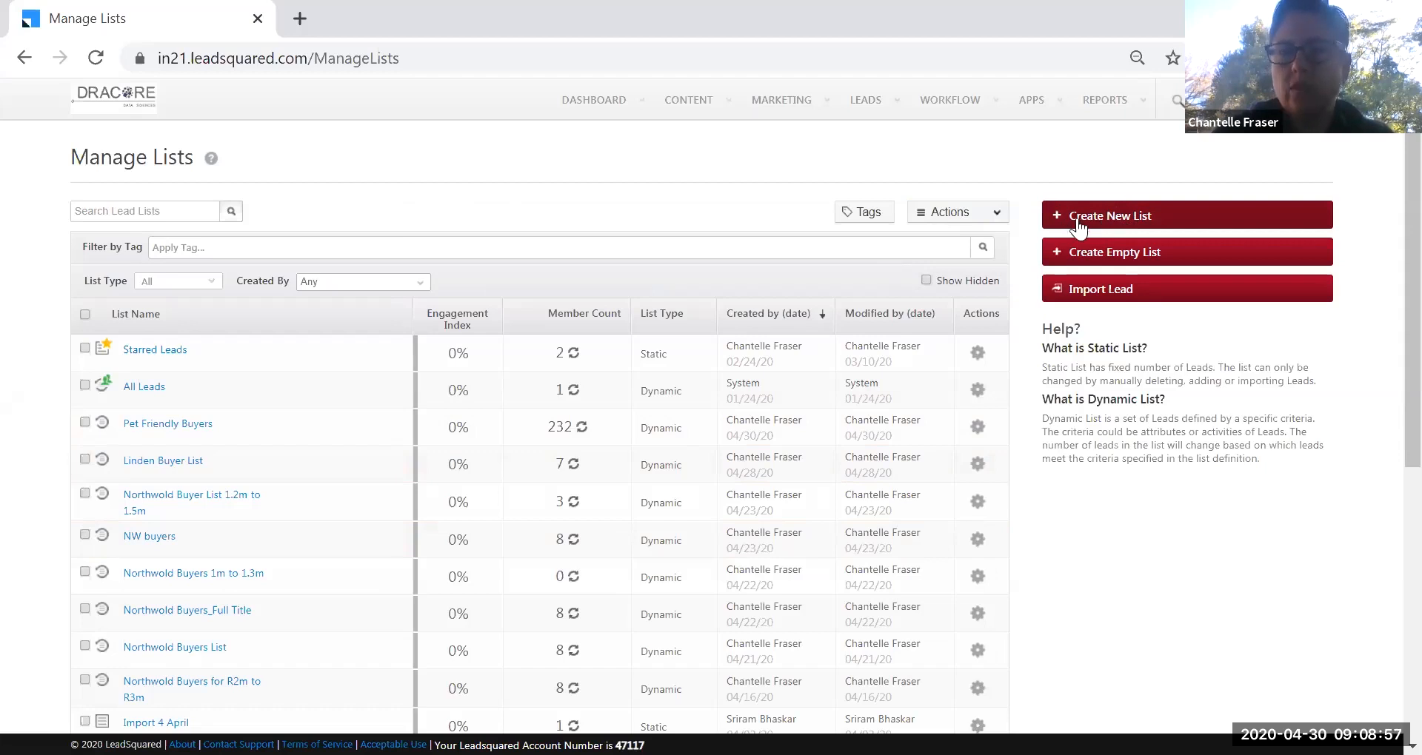
mouse_move(773, 123)
mouse_move(866, 101)
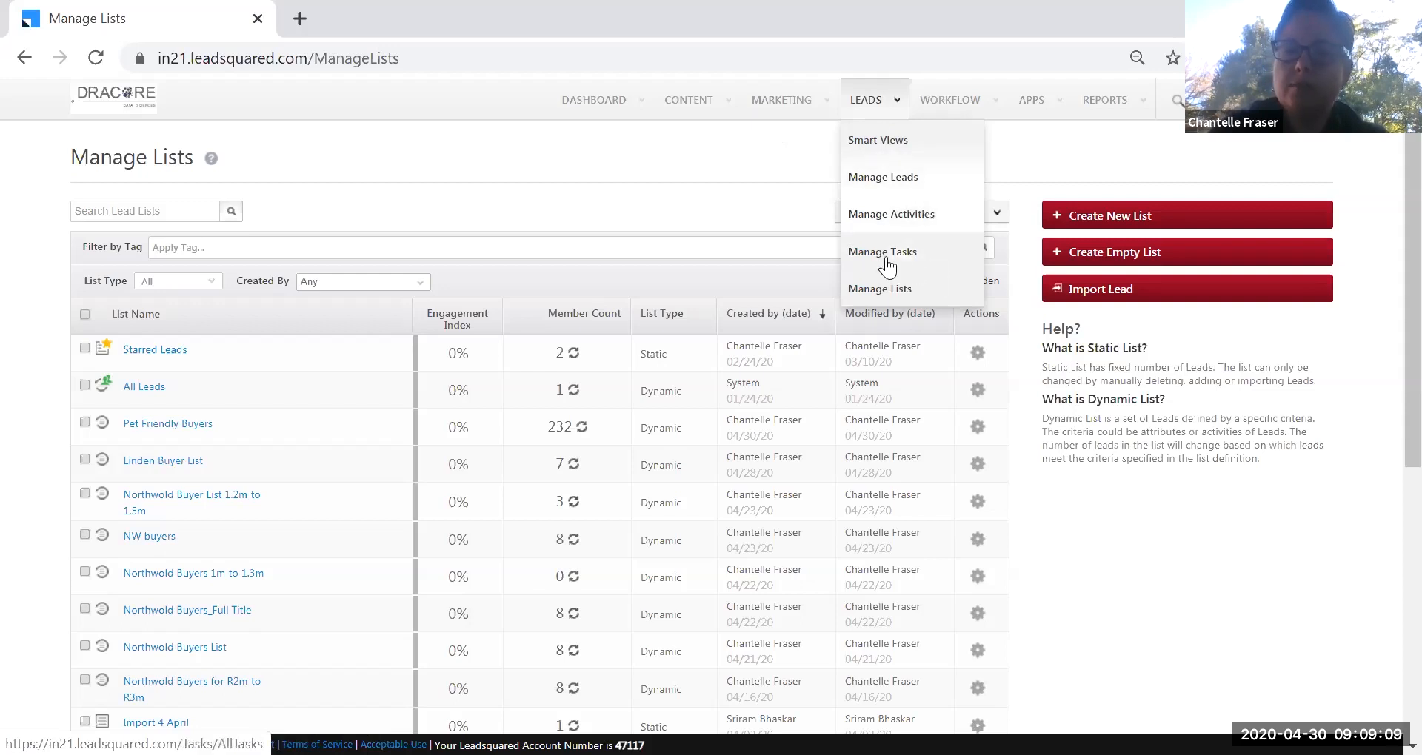
Go to LEADS > Smart Views and scroll through the 33 New Listings leads.
click(879, 143)
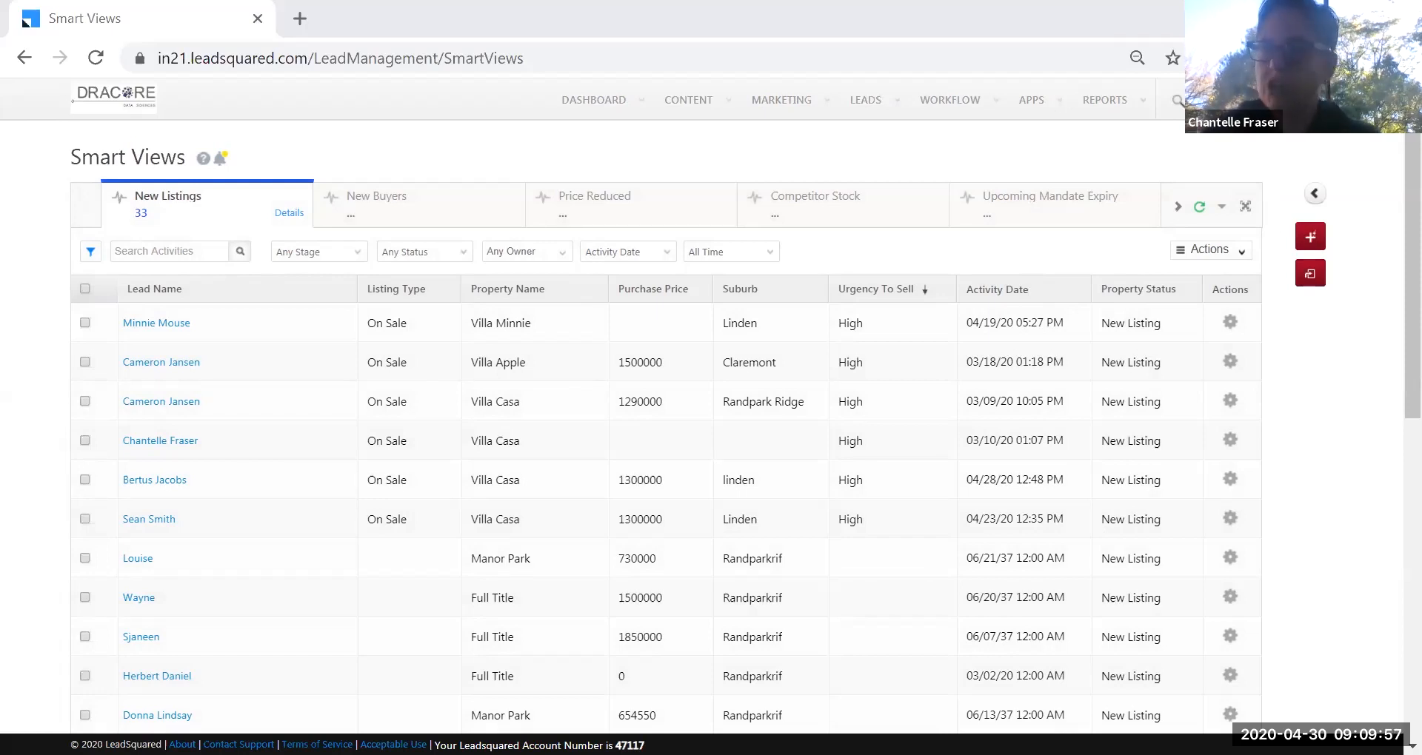
mouse_move(1100, 108)
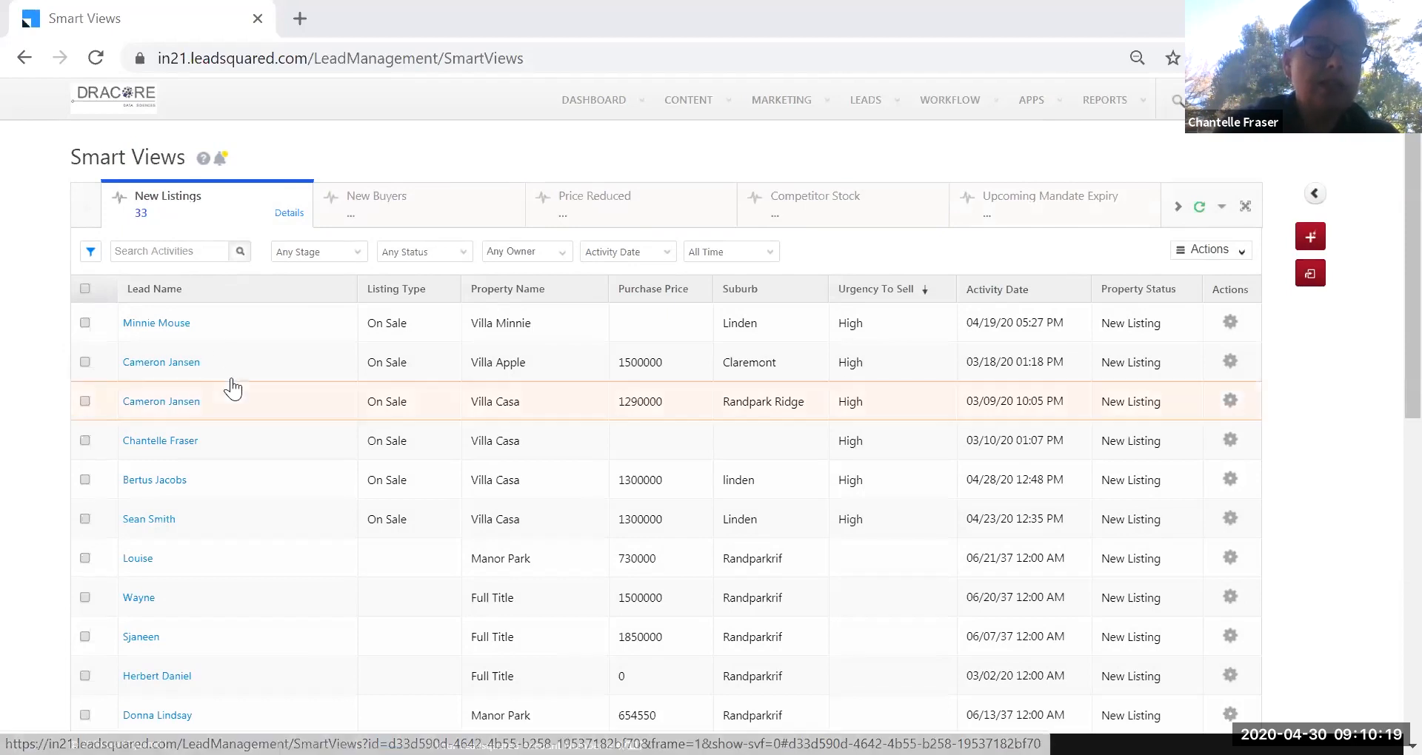
scroll(228, 400, down, 7)
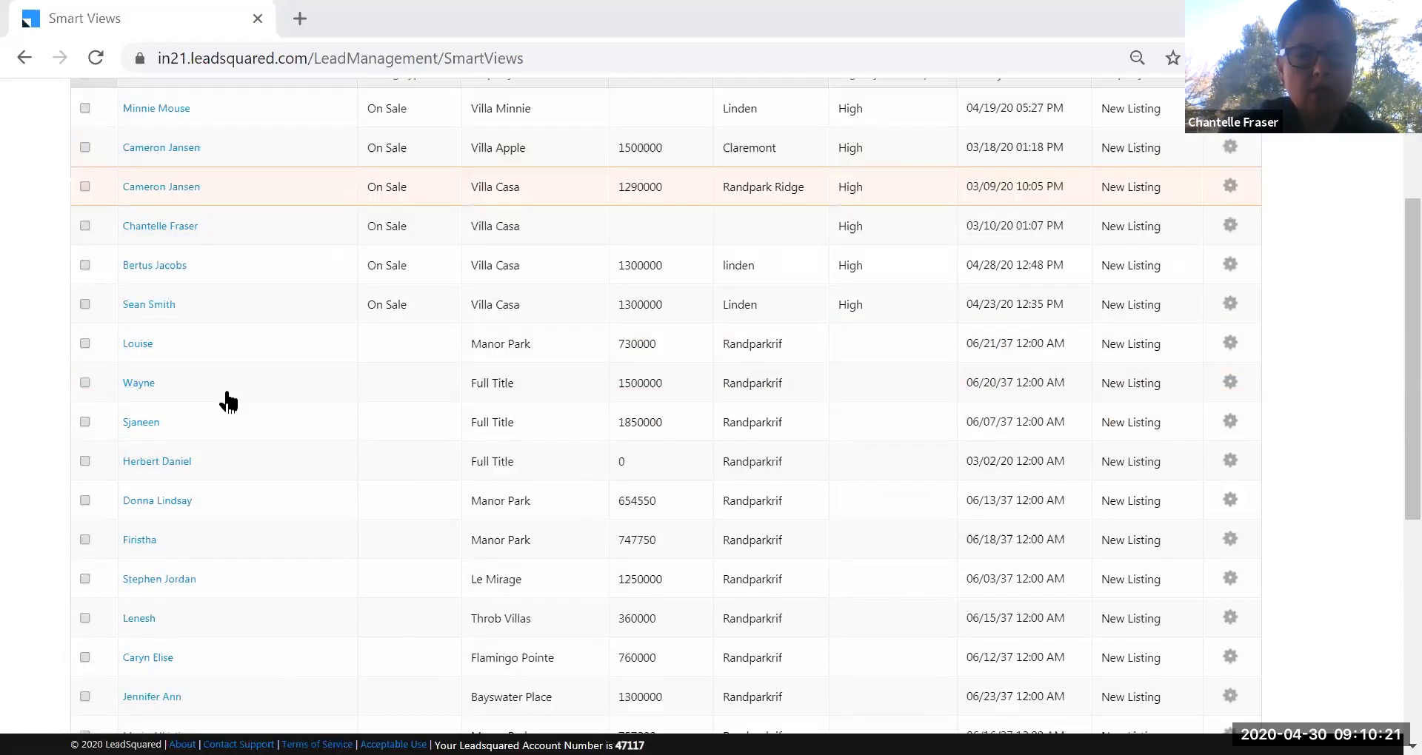
scroll(228, 400, down, 1)
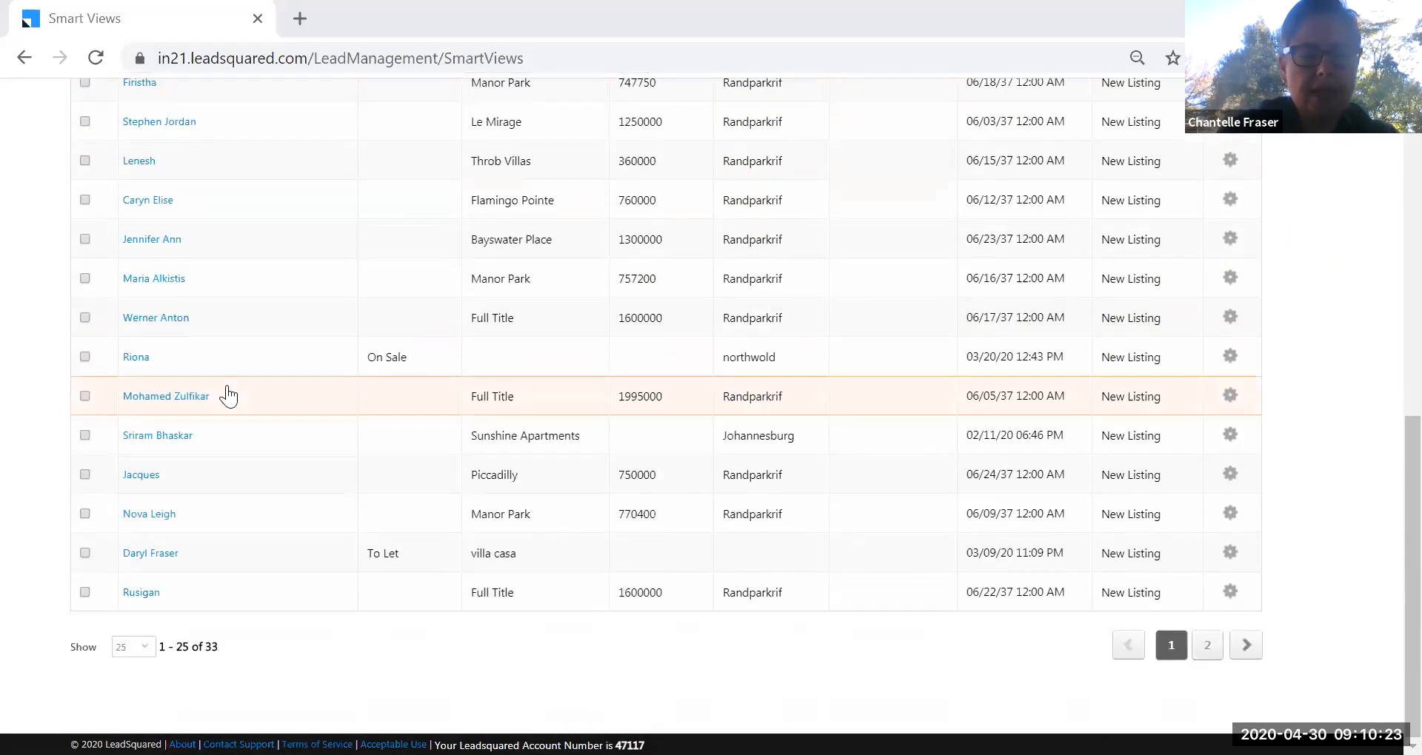
scroll(228, 397, up, 9)
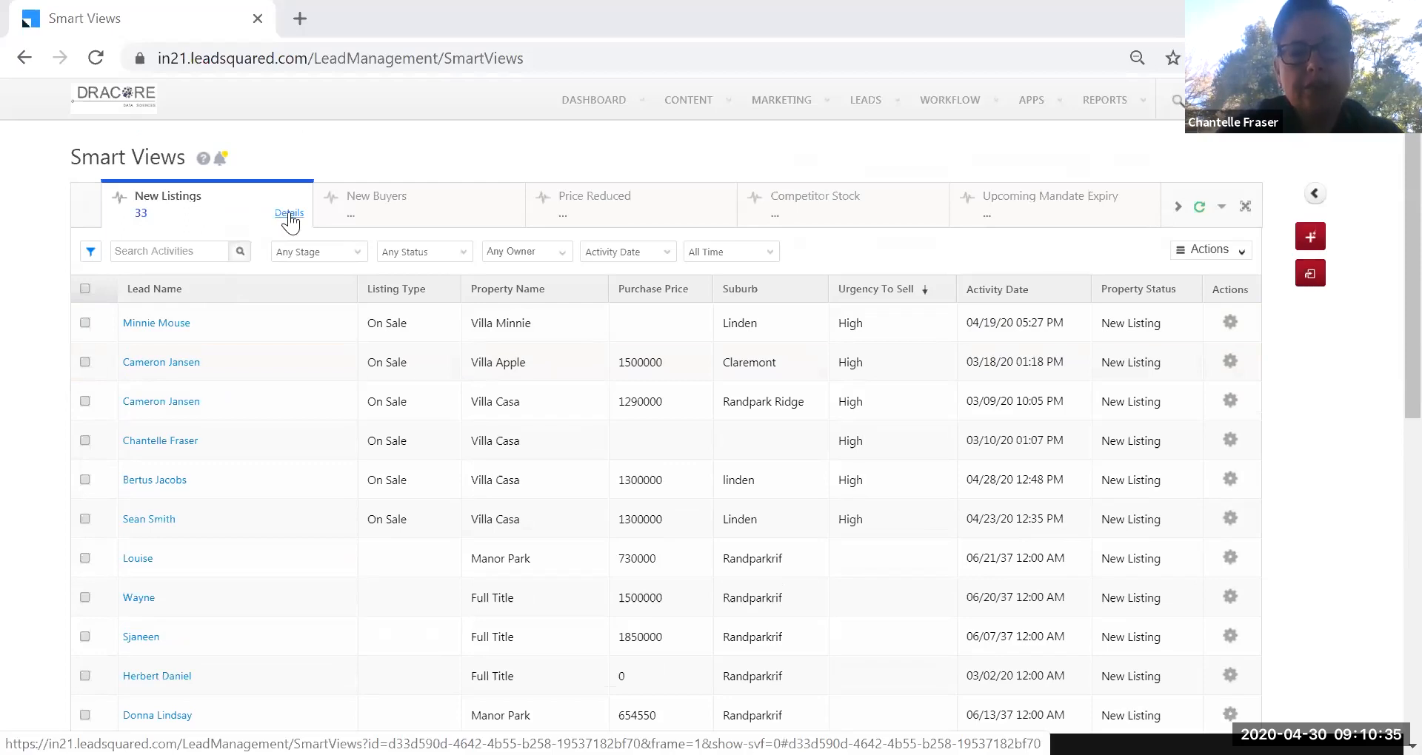
click(289, 214)
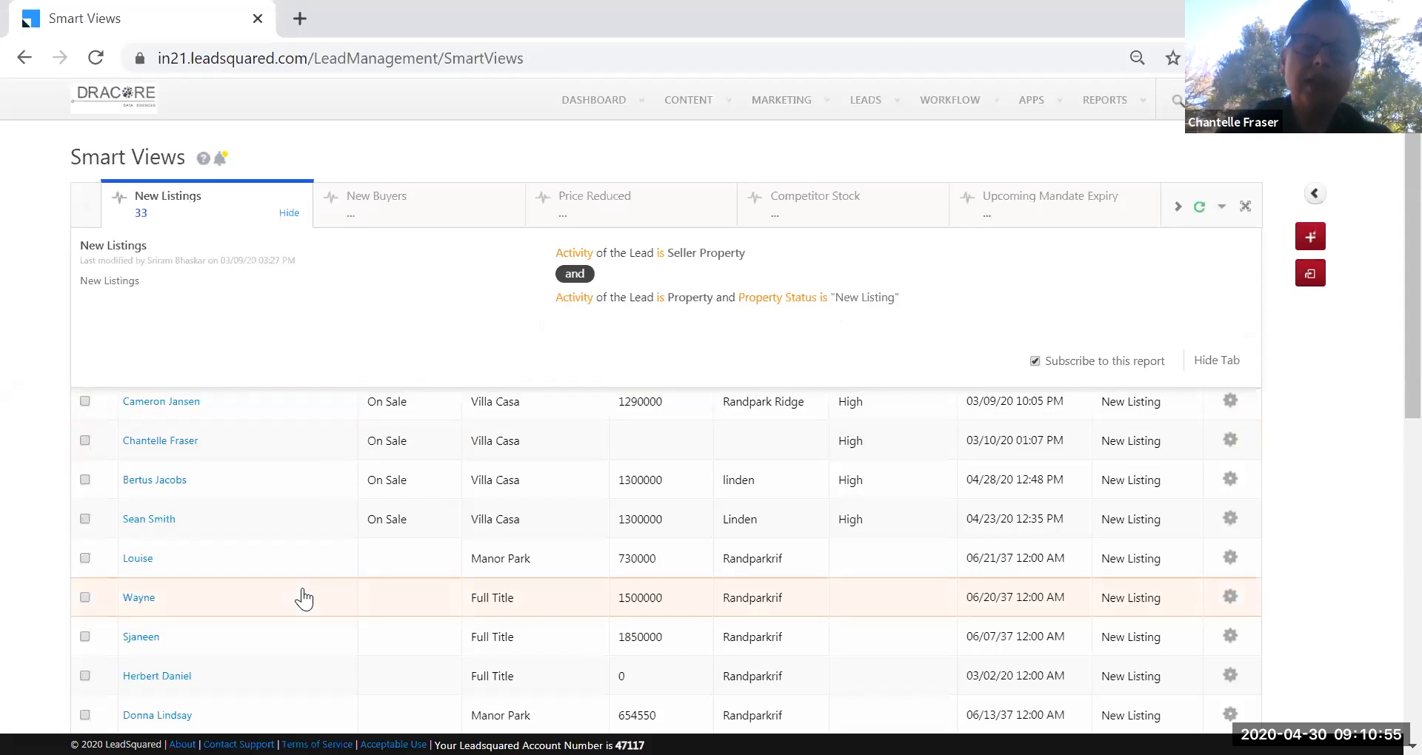
click(37, 465)
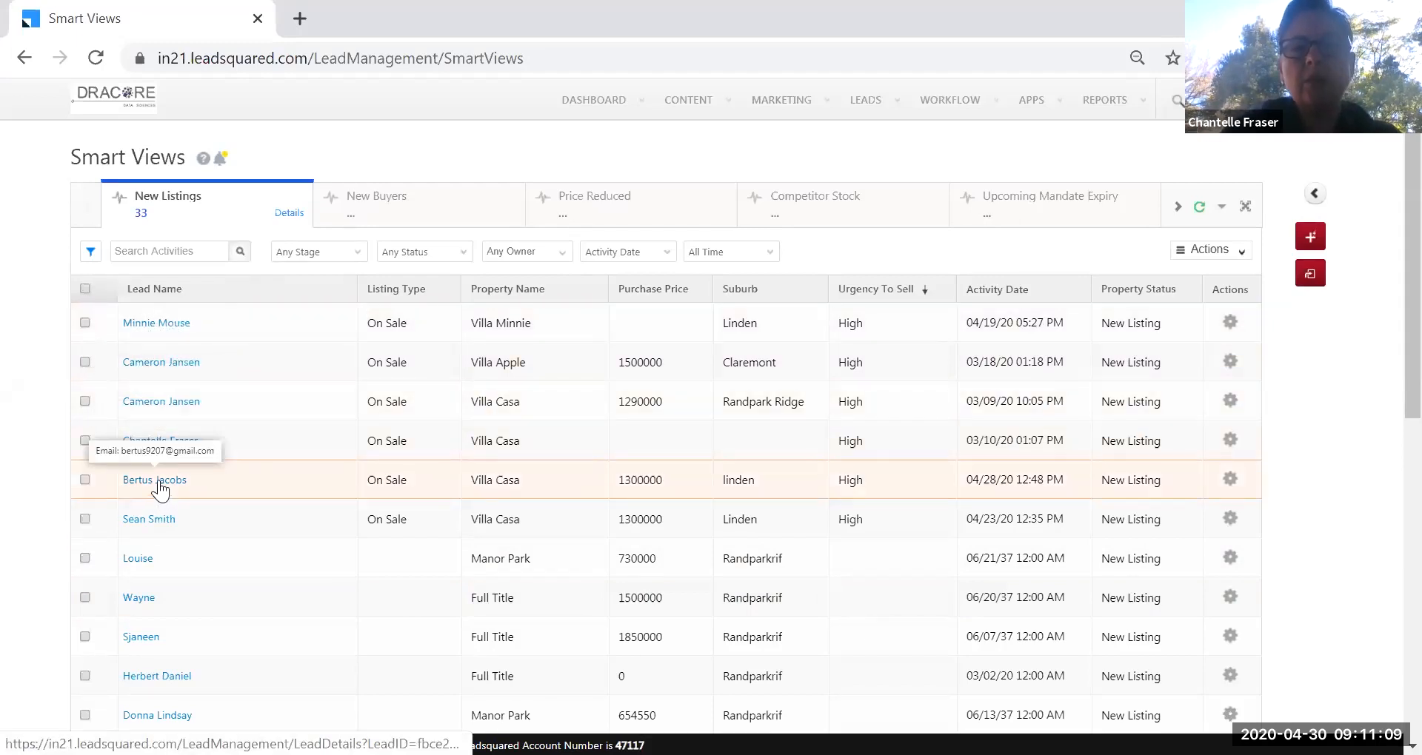
Show the New Listings filter criteria, then open the view's Actions menu.
click(283, 217)
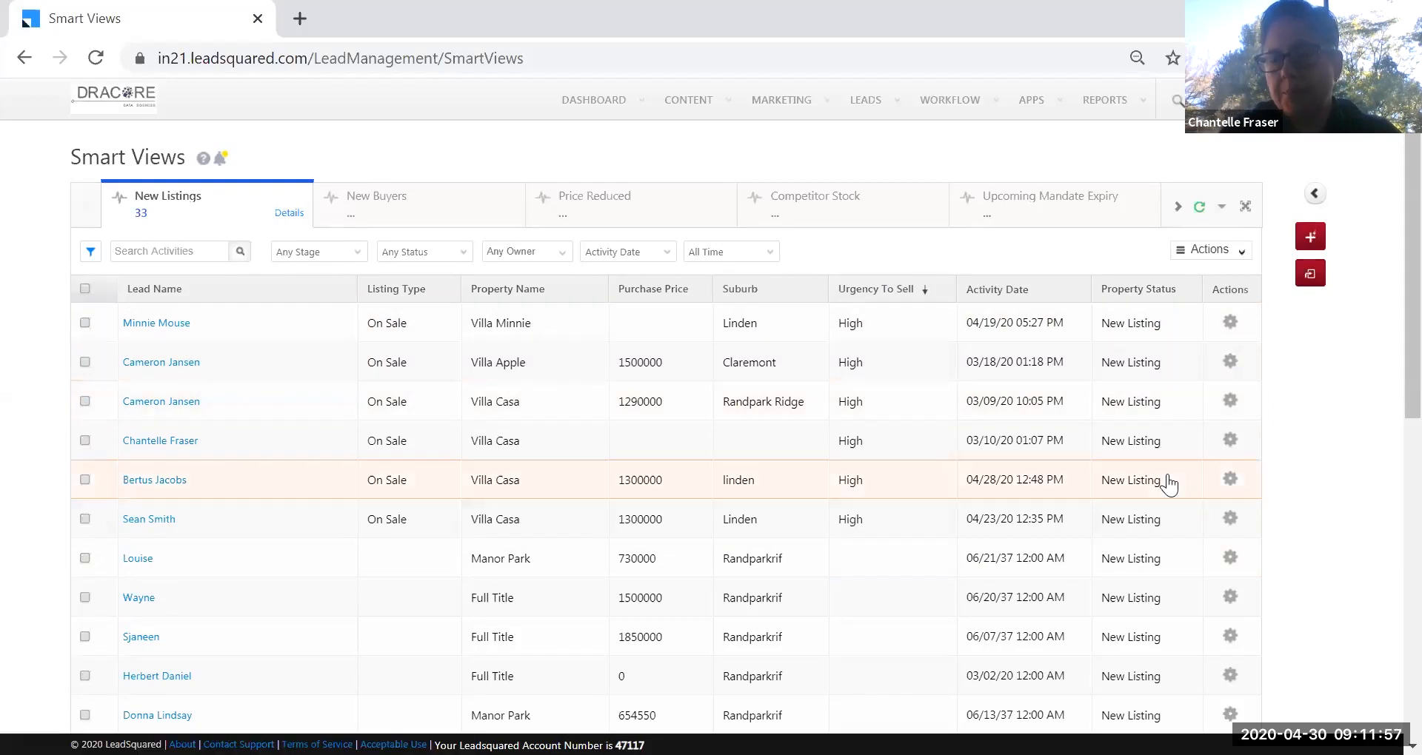
click(1233, 252)
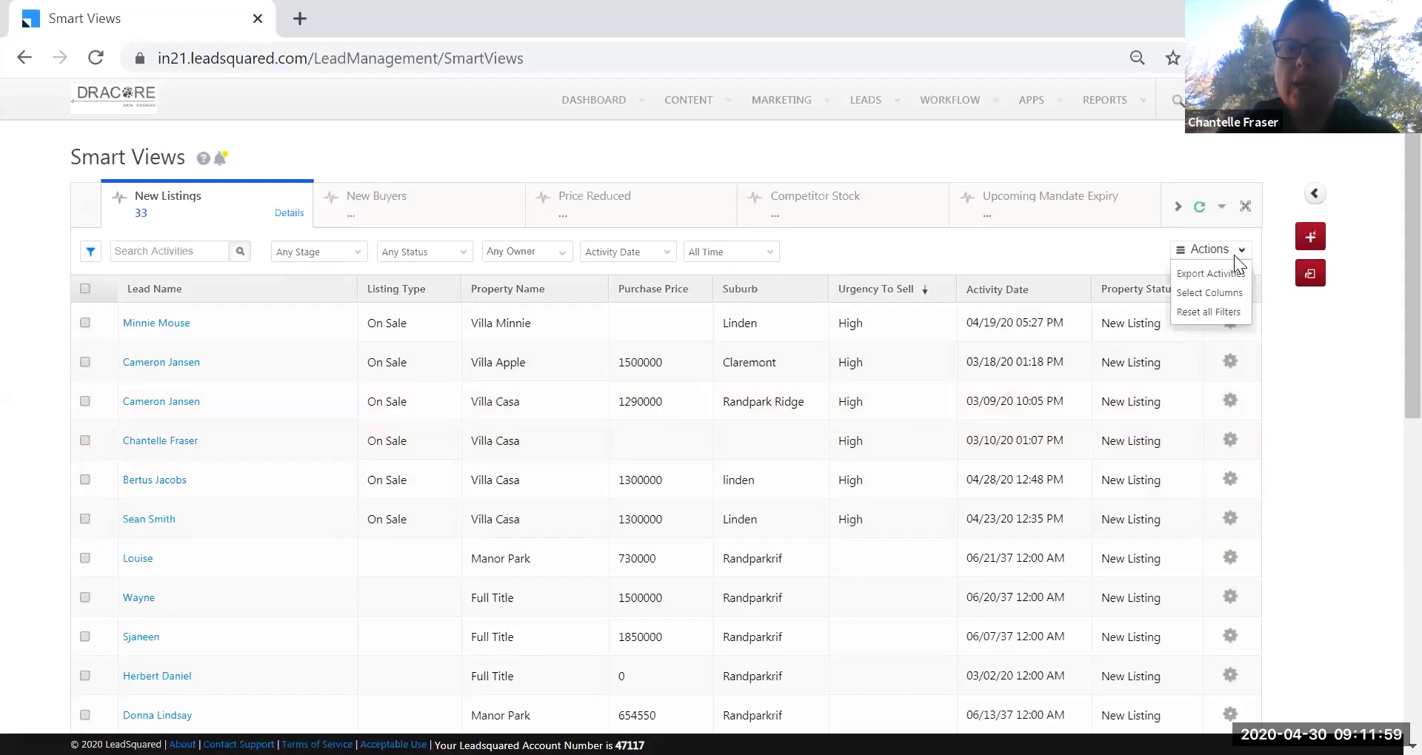
Inspect the column selector without changes, then switch to the New Buyers smart view.
click(1220, 294)
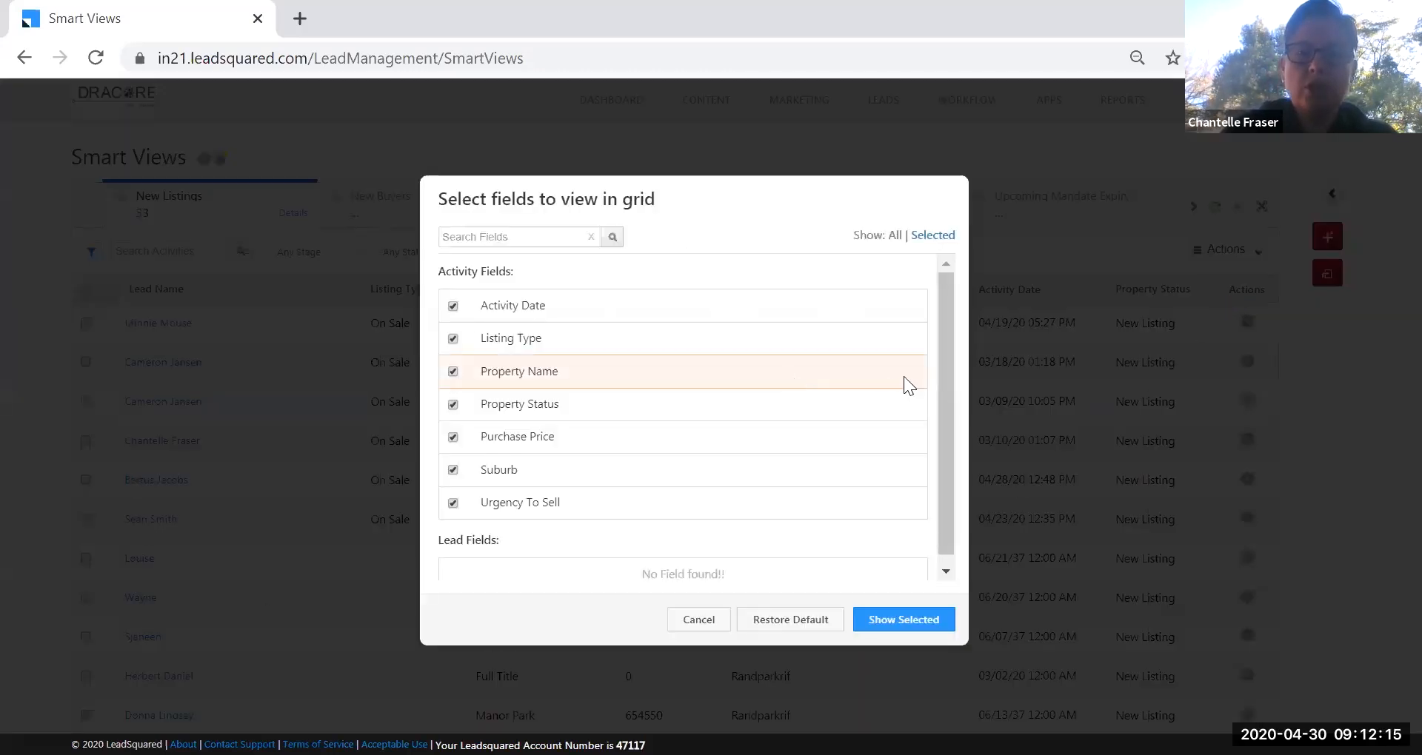
scroll(943, 400, up, 1)
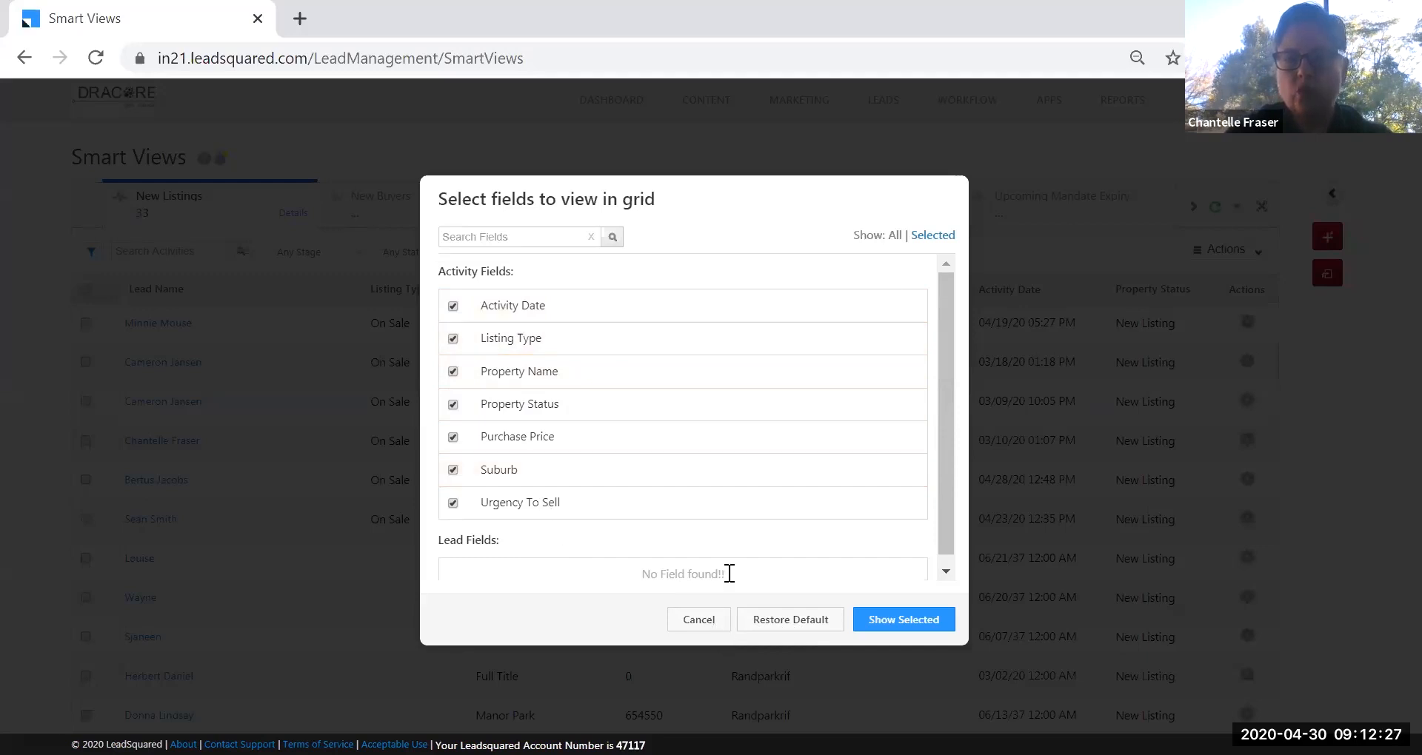
click(696, 623)
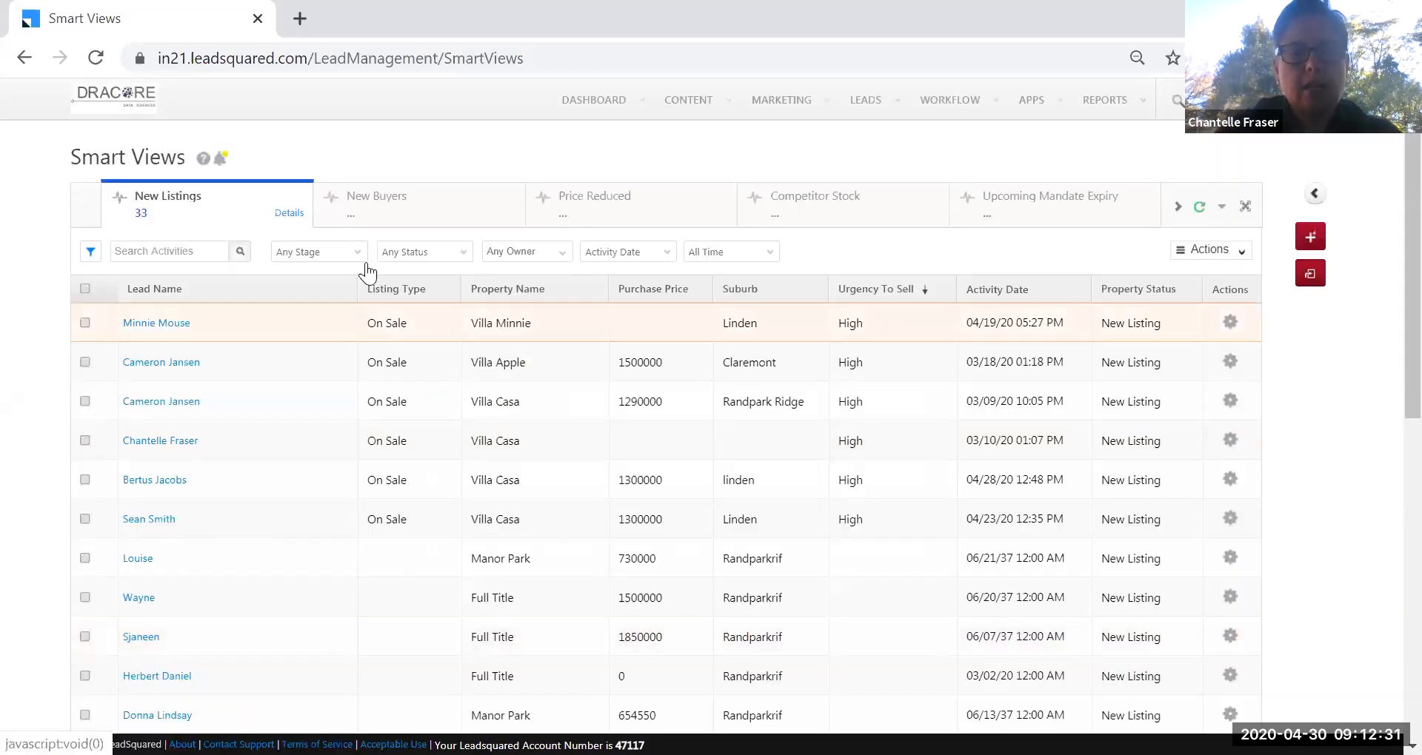
click(405, 214)
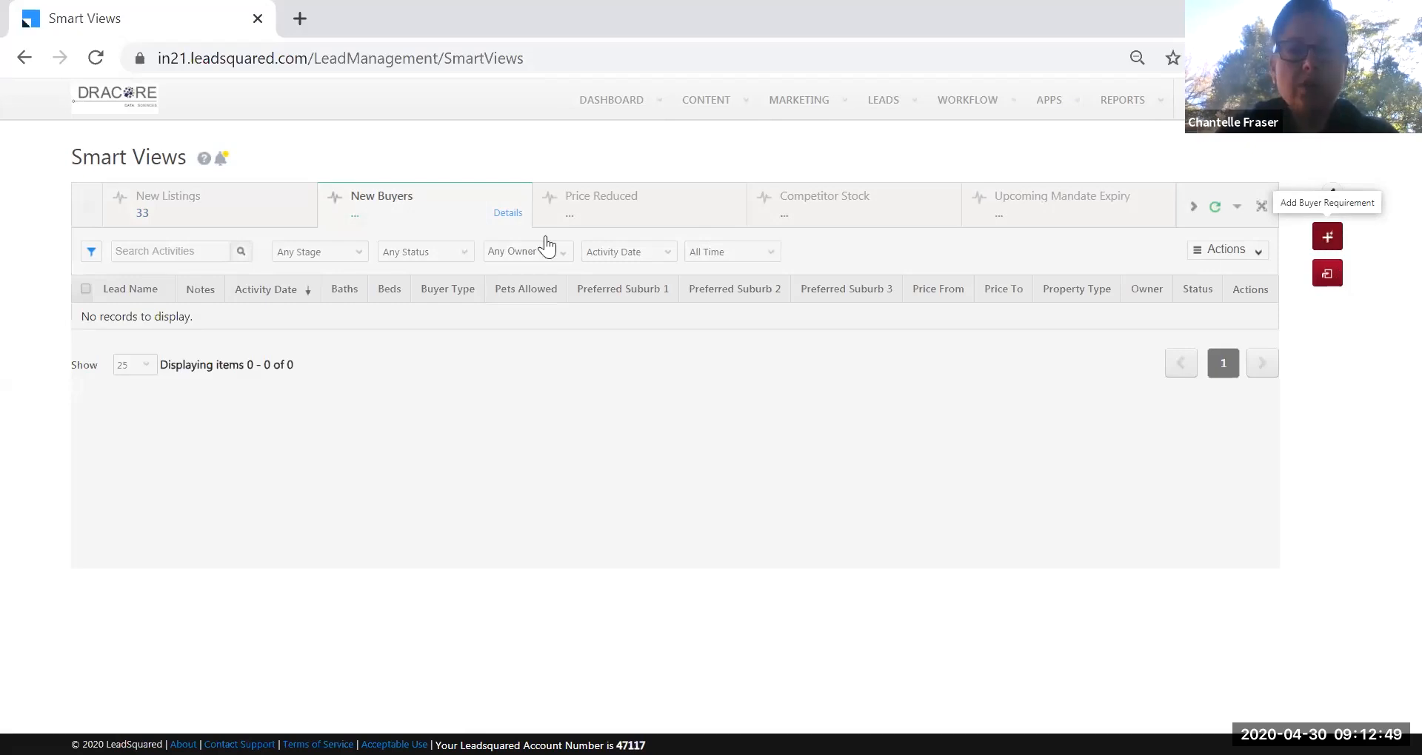
Browse the 16 New Buyers leads and their Actions menu, then switch to Price Reduced.
click(378, 205)
mouse_move(865, 100)
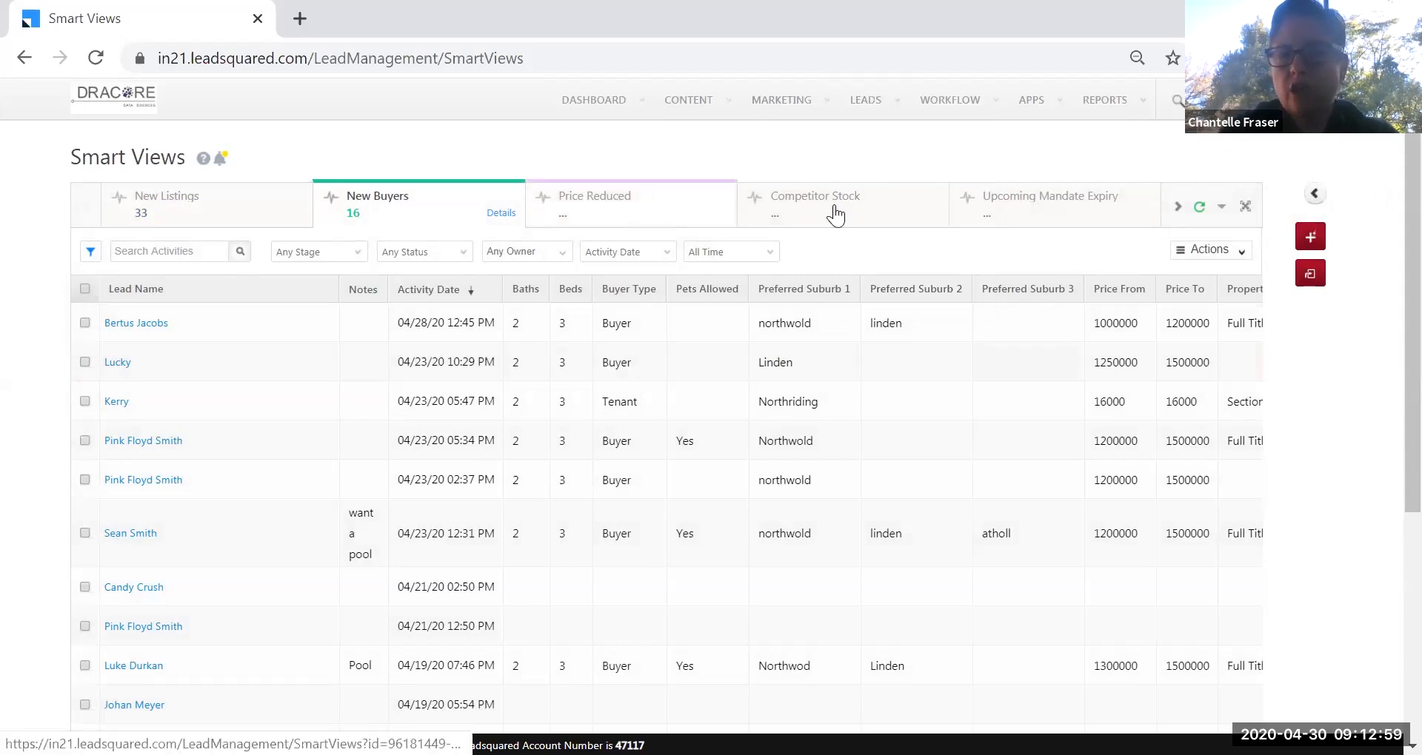
click(1235, 252)
click(1099, 406)
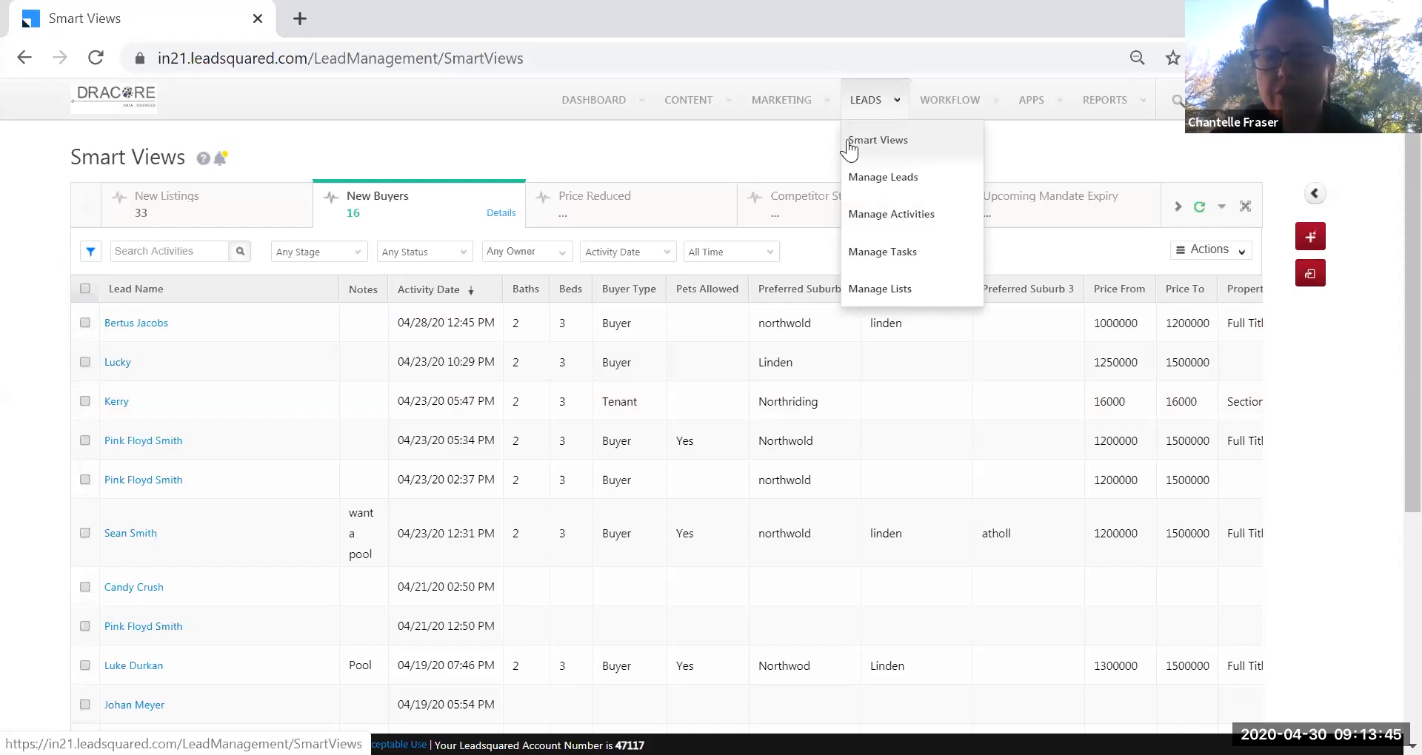
click(608, 216)
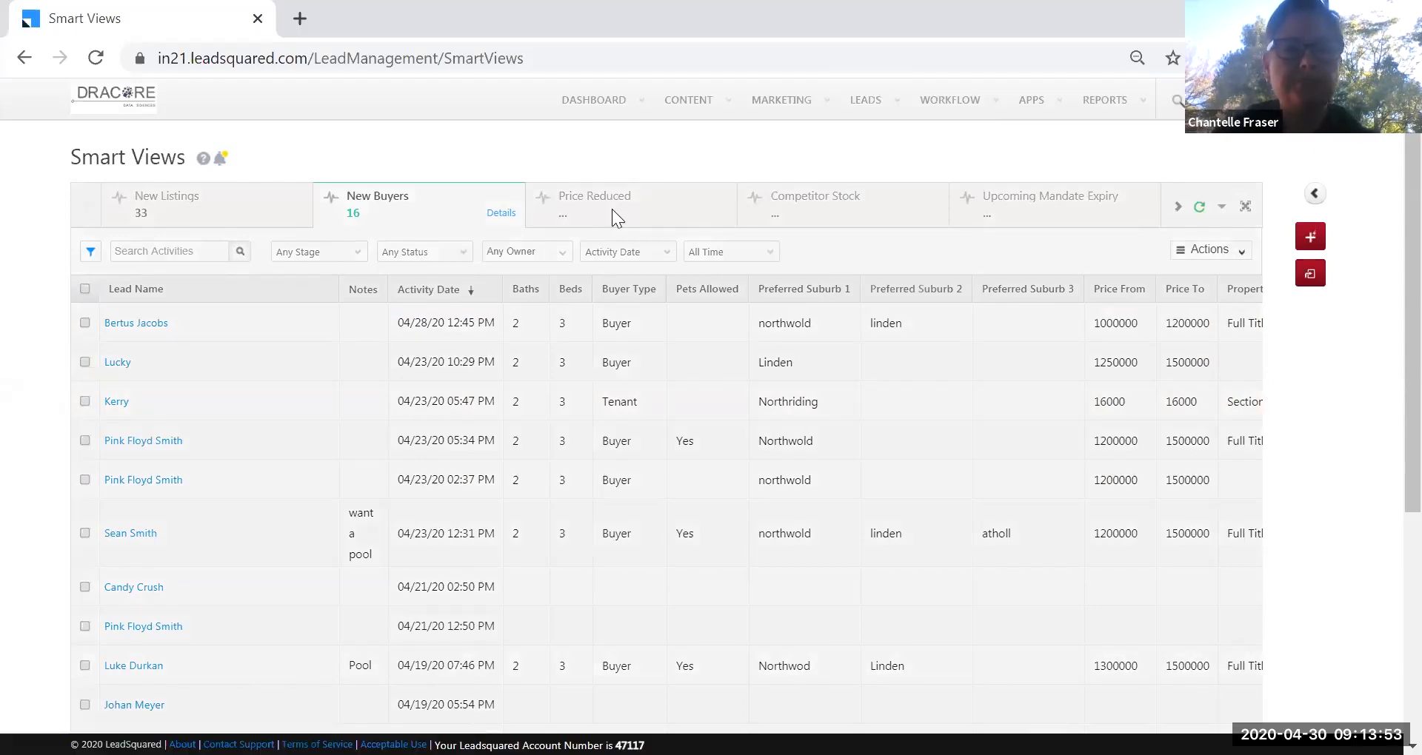
click(611, 209)
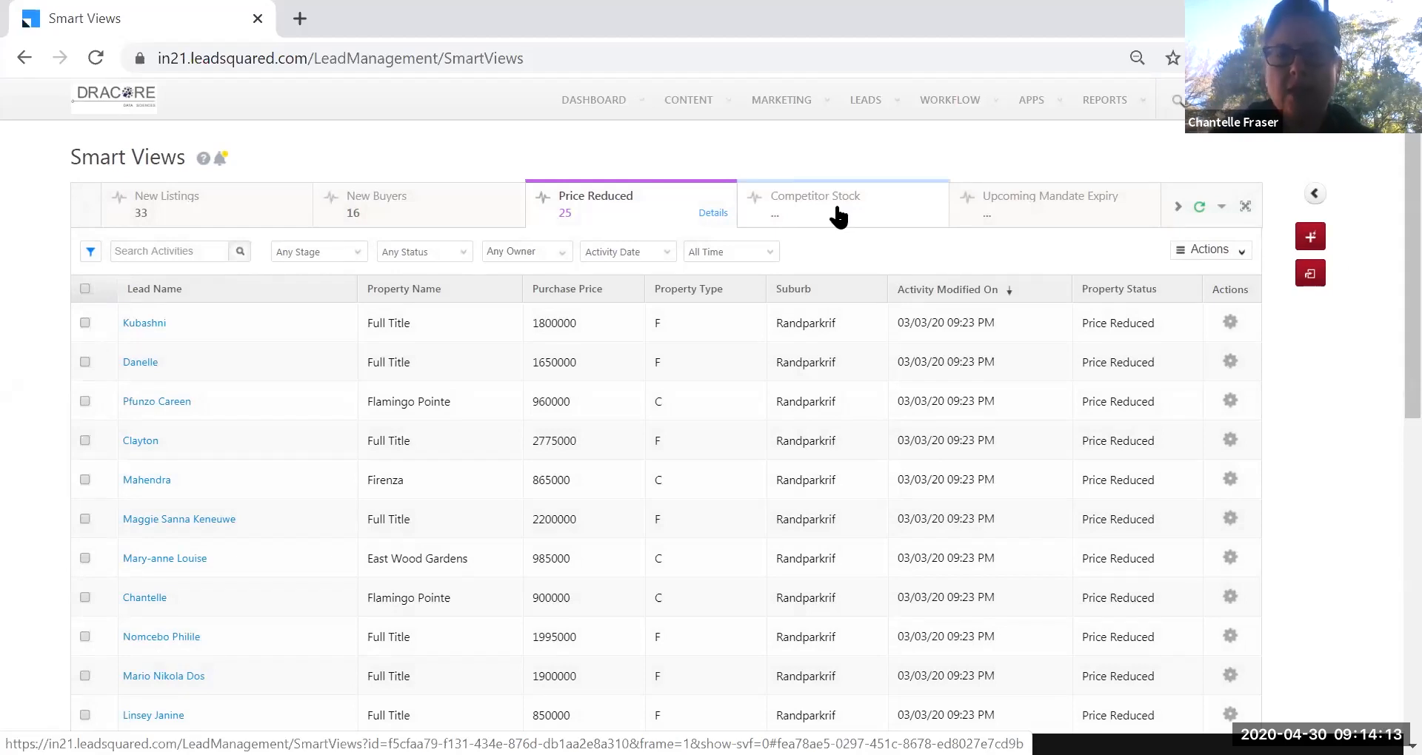
Open Competitor Stock and scroll through its 26 leads listing agency, property and suburb.
click(839, 216)
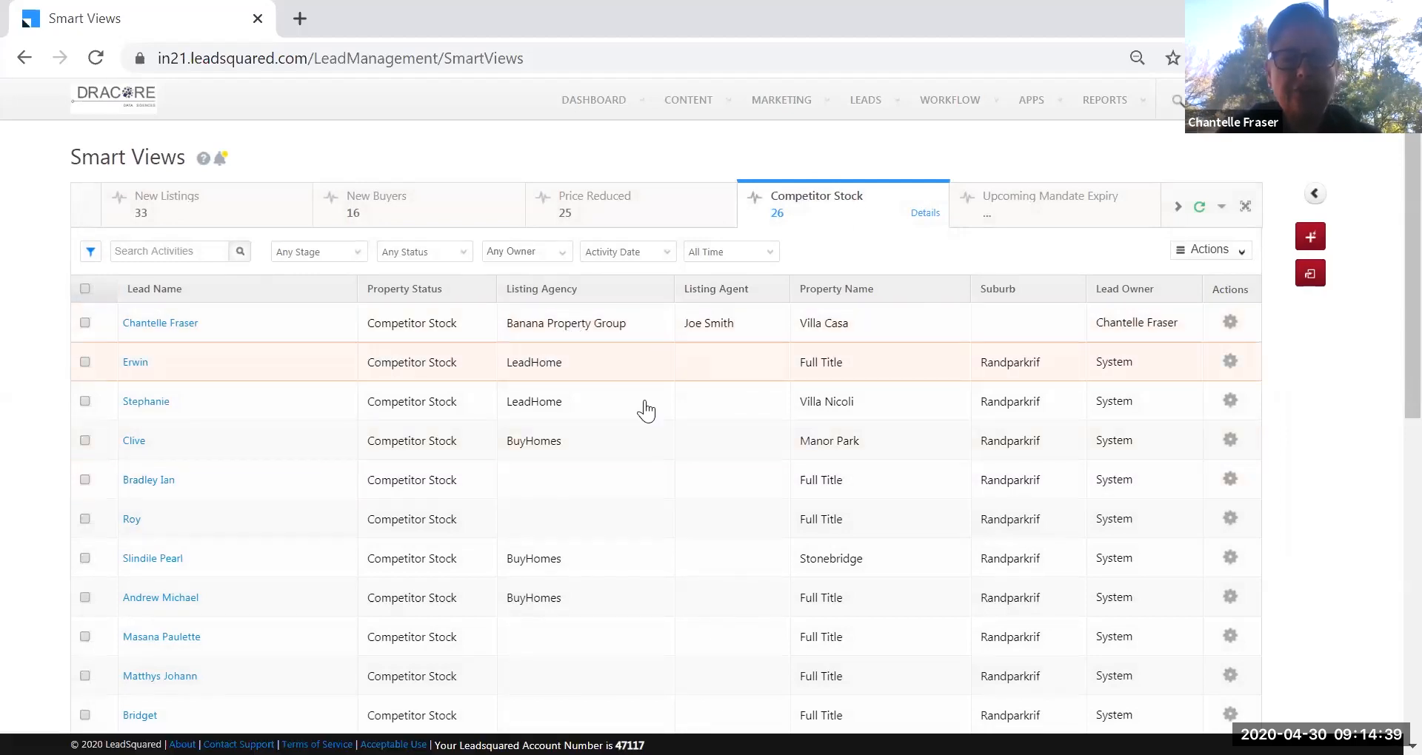
scroll(637, 471, down, 5)
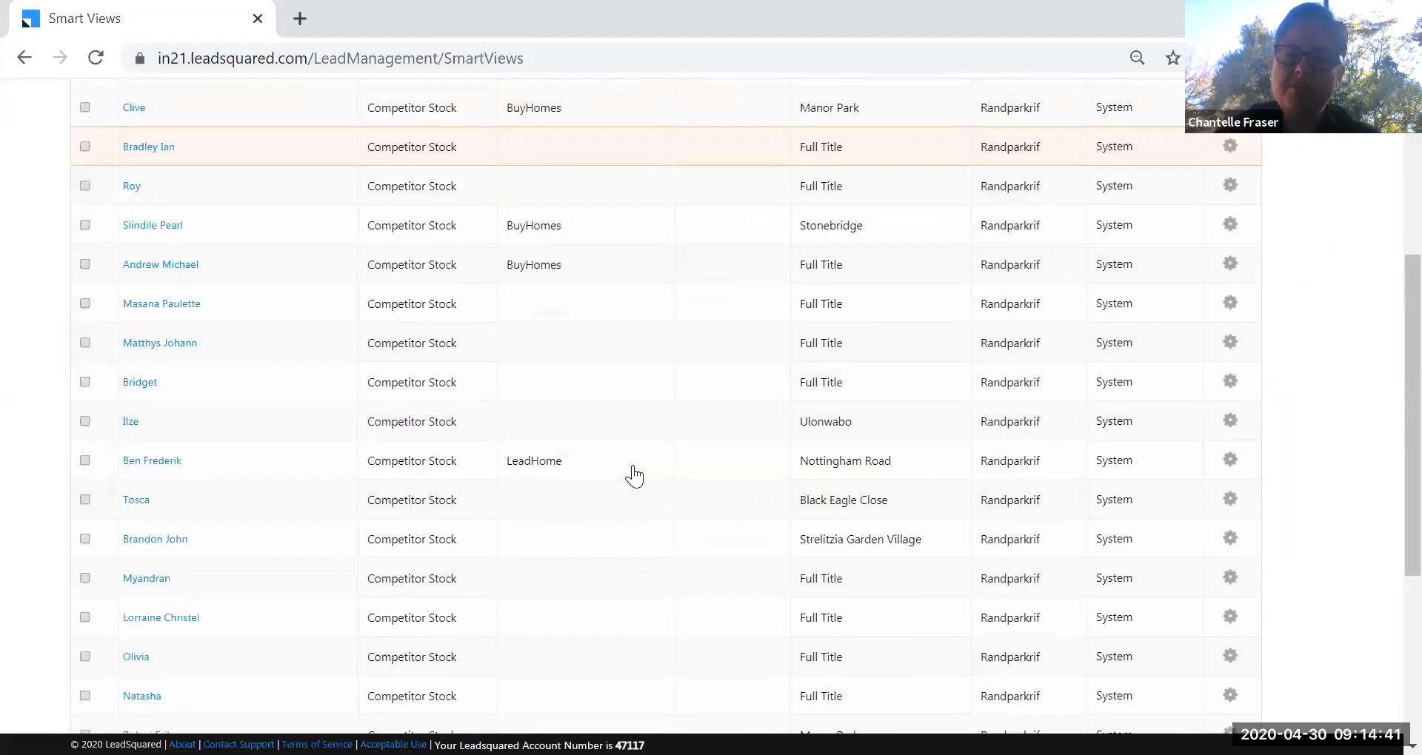
scroll(634, 477, down, 4)
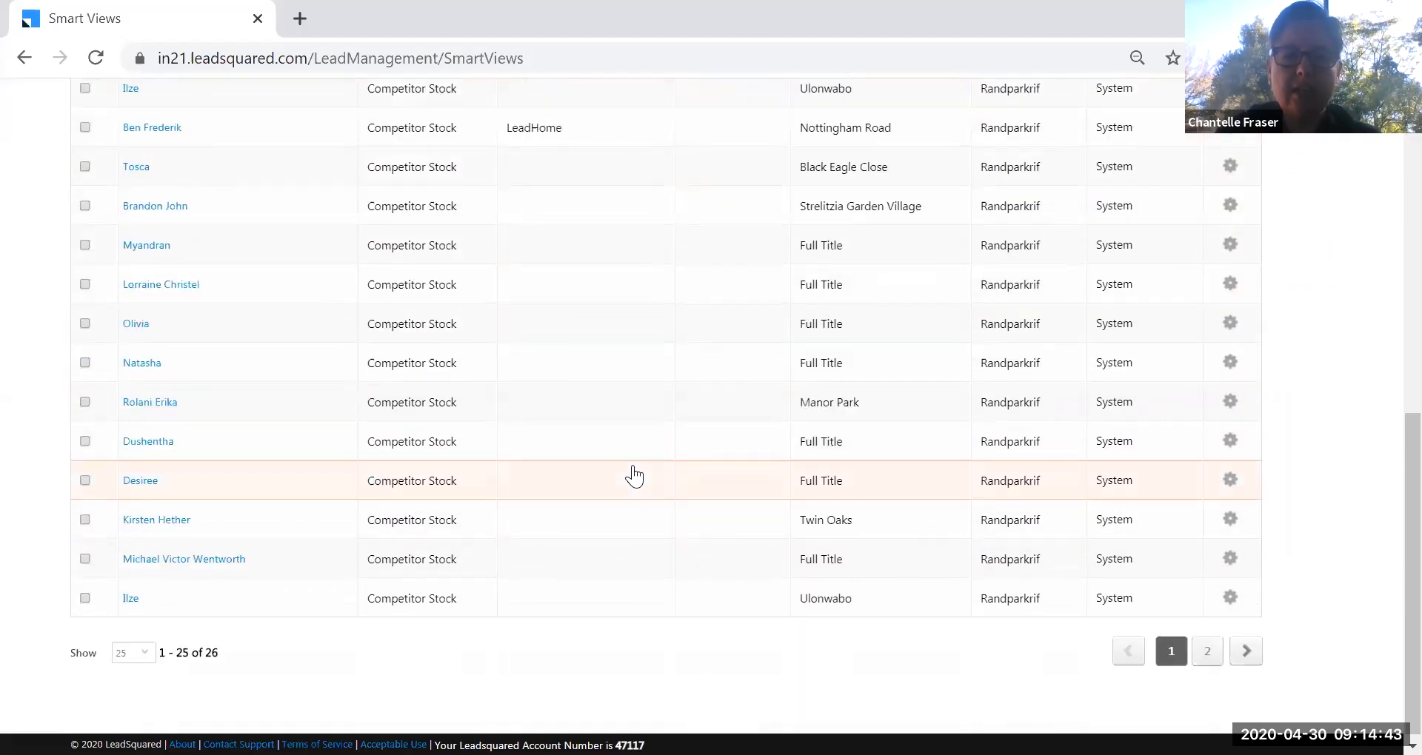
scroll(635, 476, up, 9)
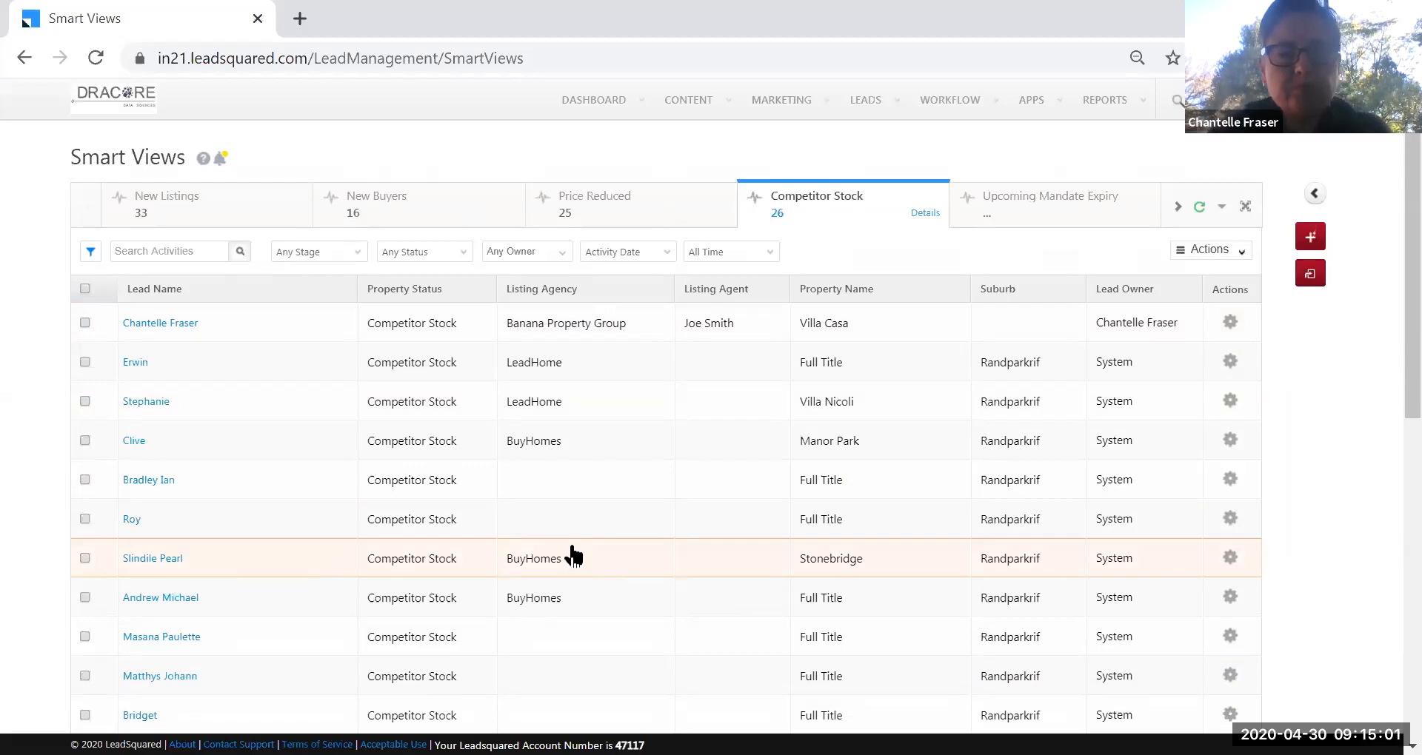
scroll(574, 557, down, 8)
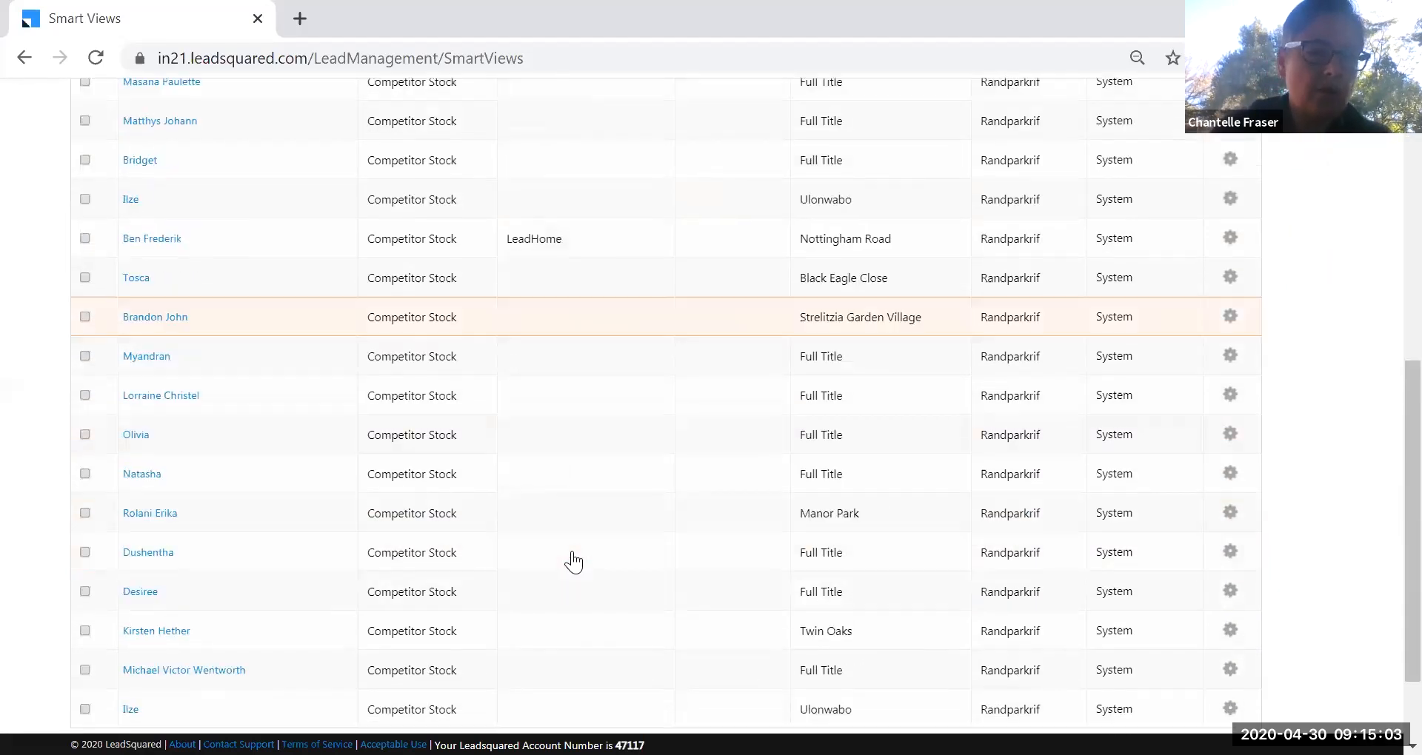
scroll(573, 561, up, 8)
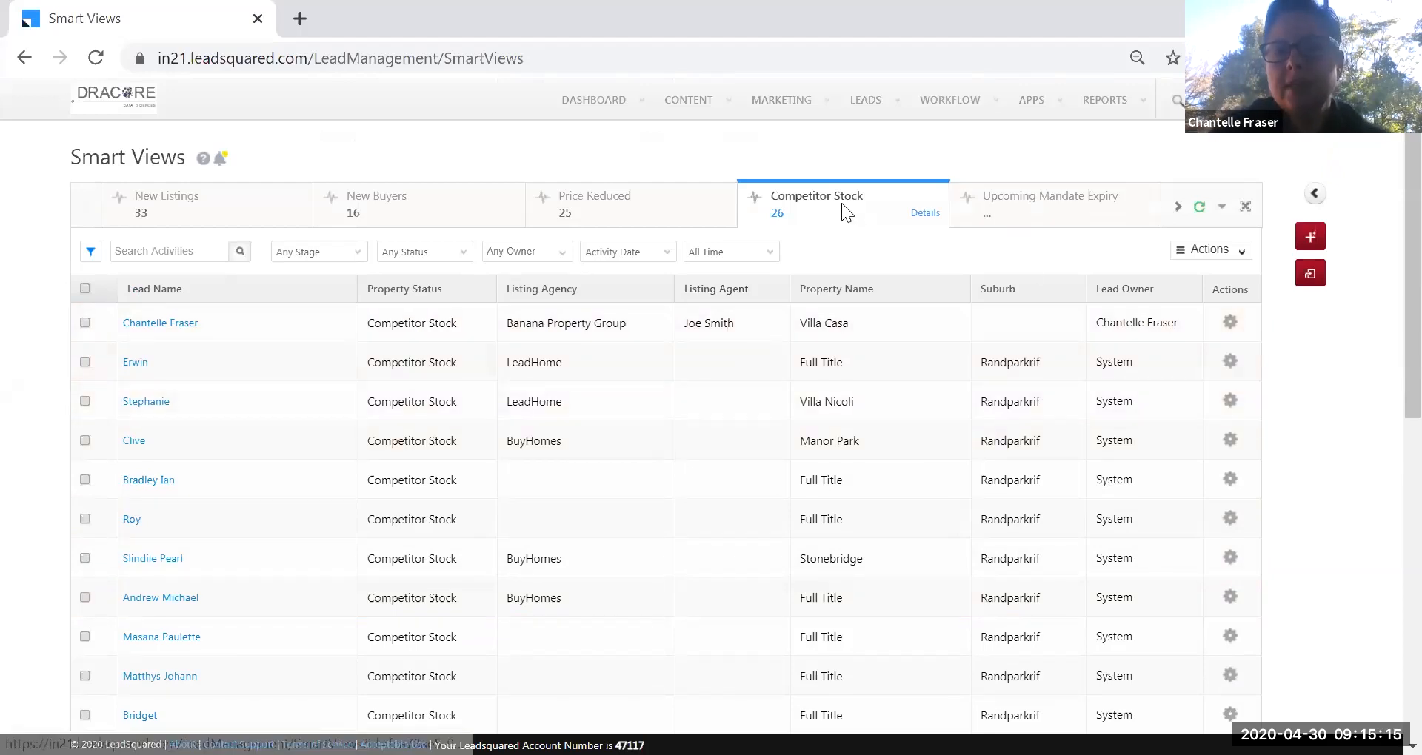
click(1019, 206)
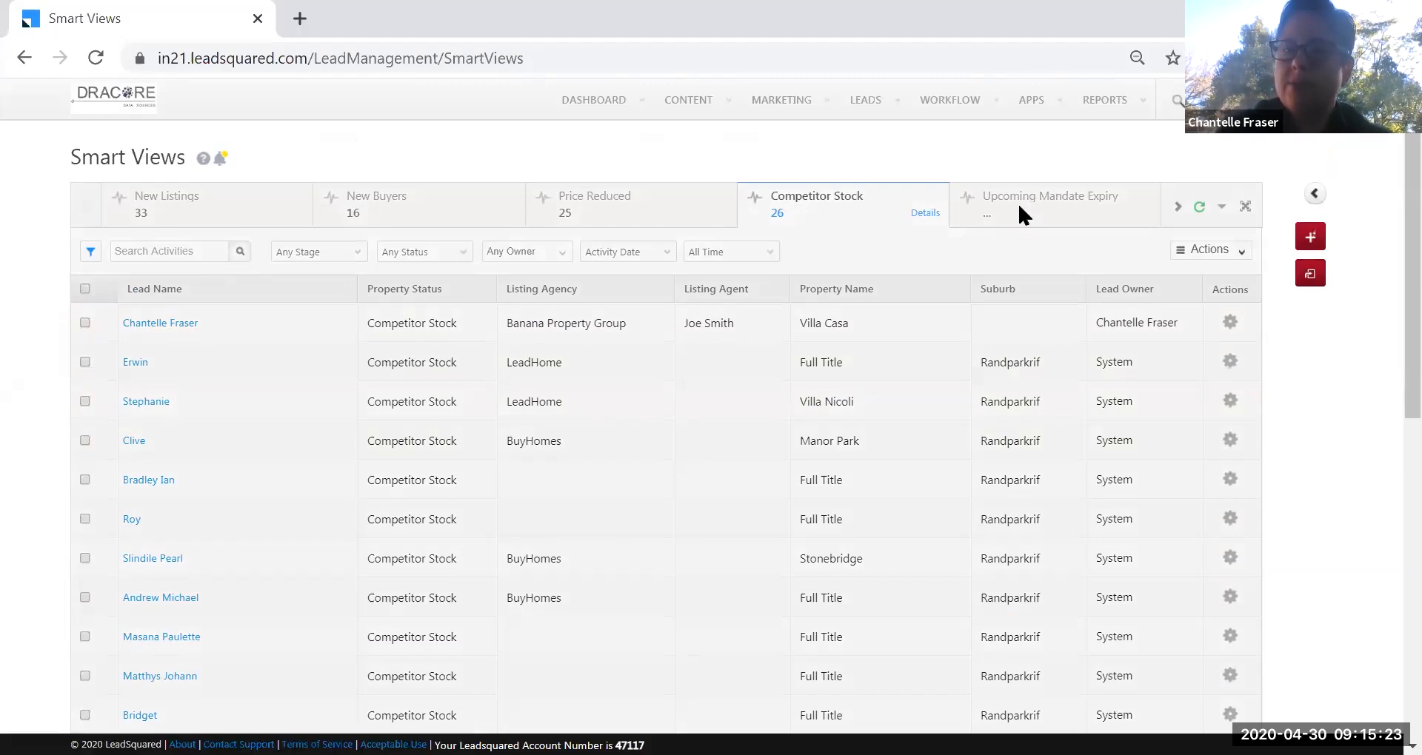
Switch to the Upcoming Mandate Expiry smart view, which shows 0 leads.
click(1018, 201)
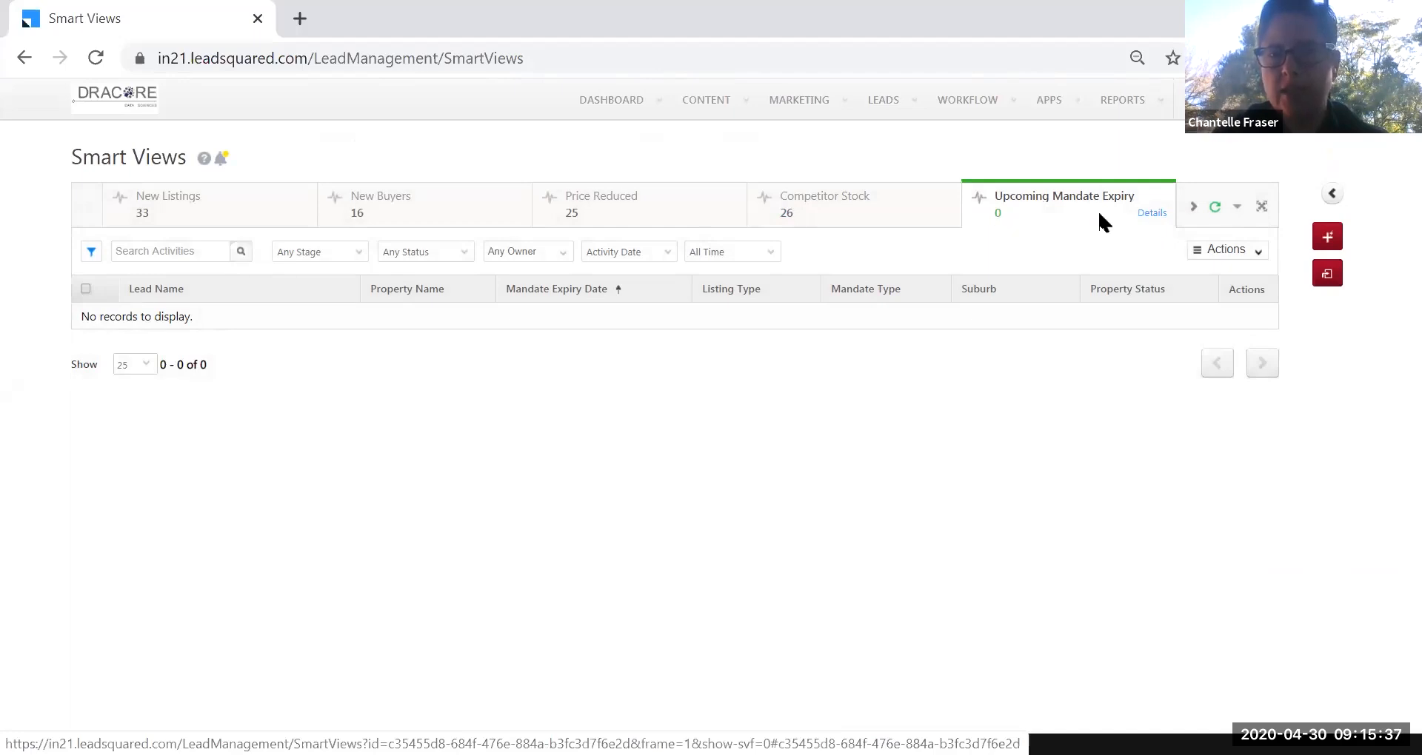
Subscribe to the Upcoming Mandate Expiry report, then open Today's Birthdays with its 5 leads.
click(1151, 213)
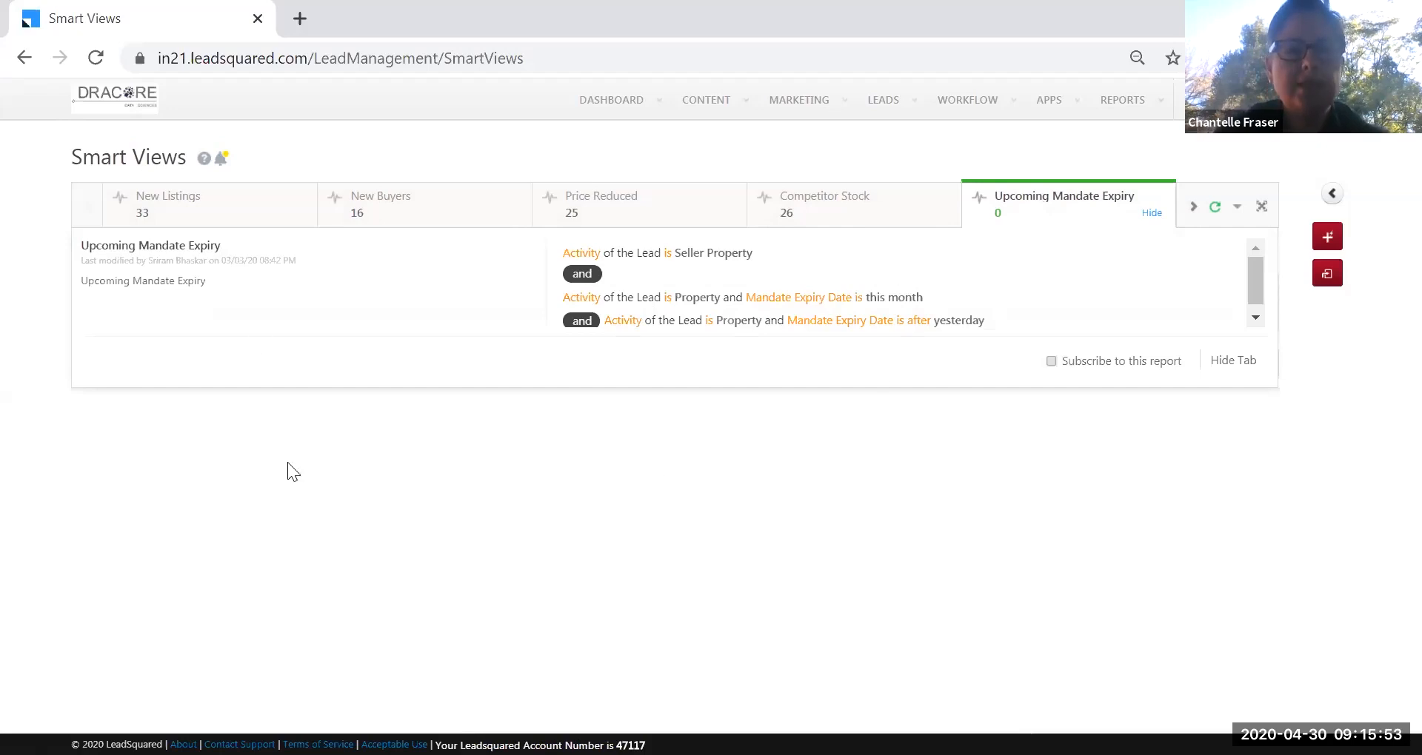
click(1051, 364)
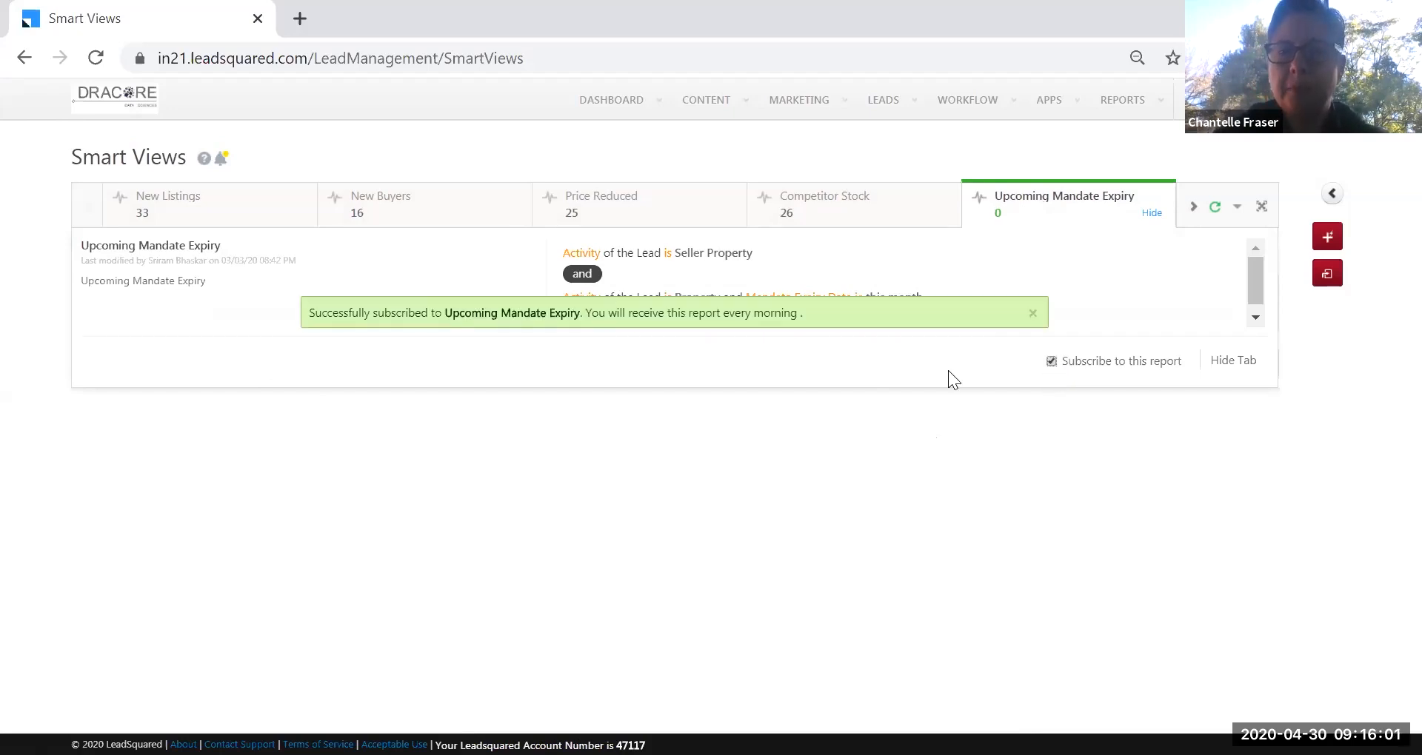
click(1193, 207)
click(1193, 207)
click(1193, 208)
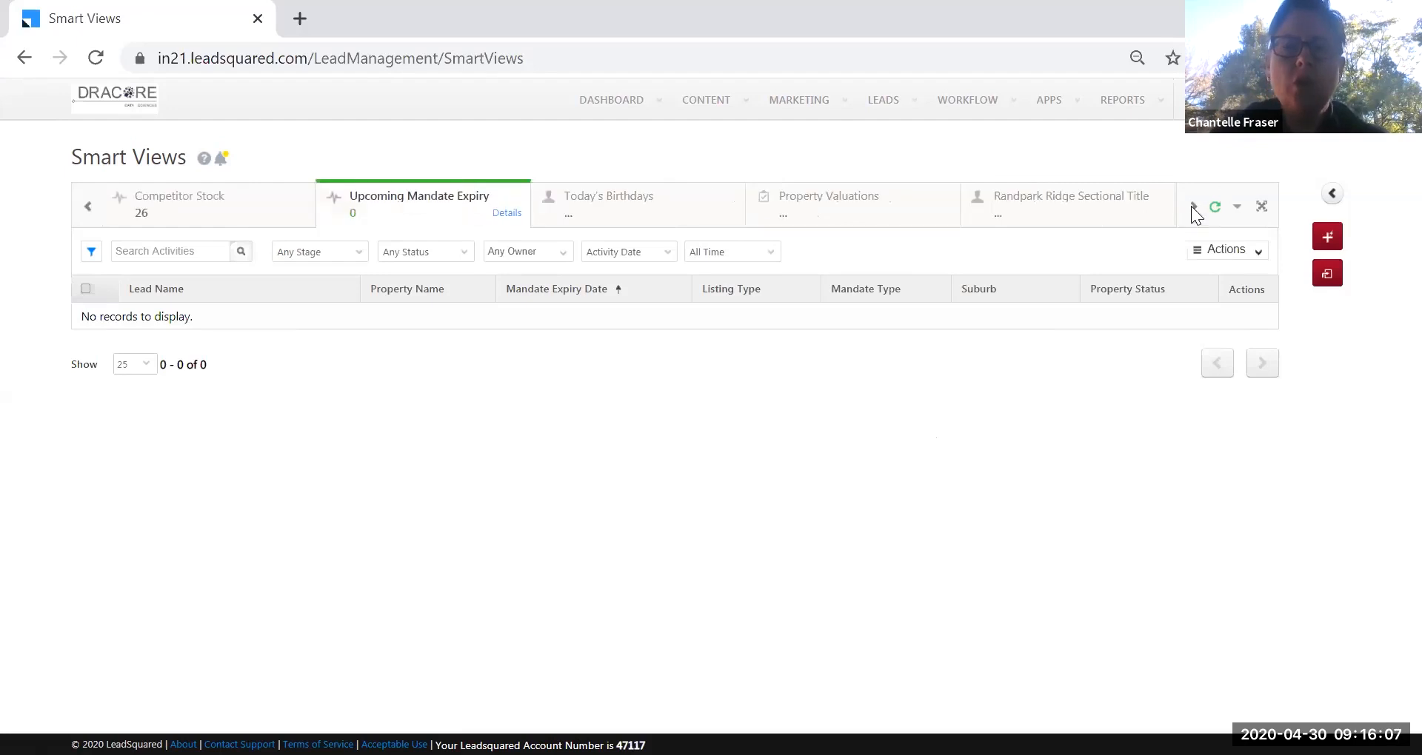
click(671, 198)
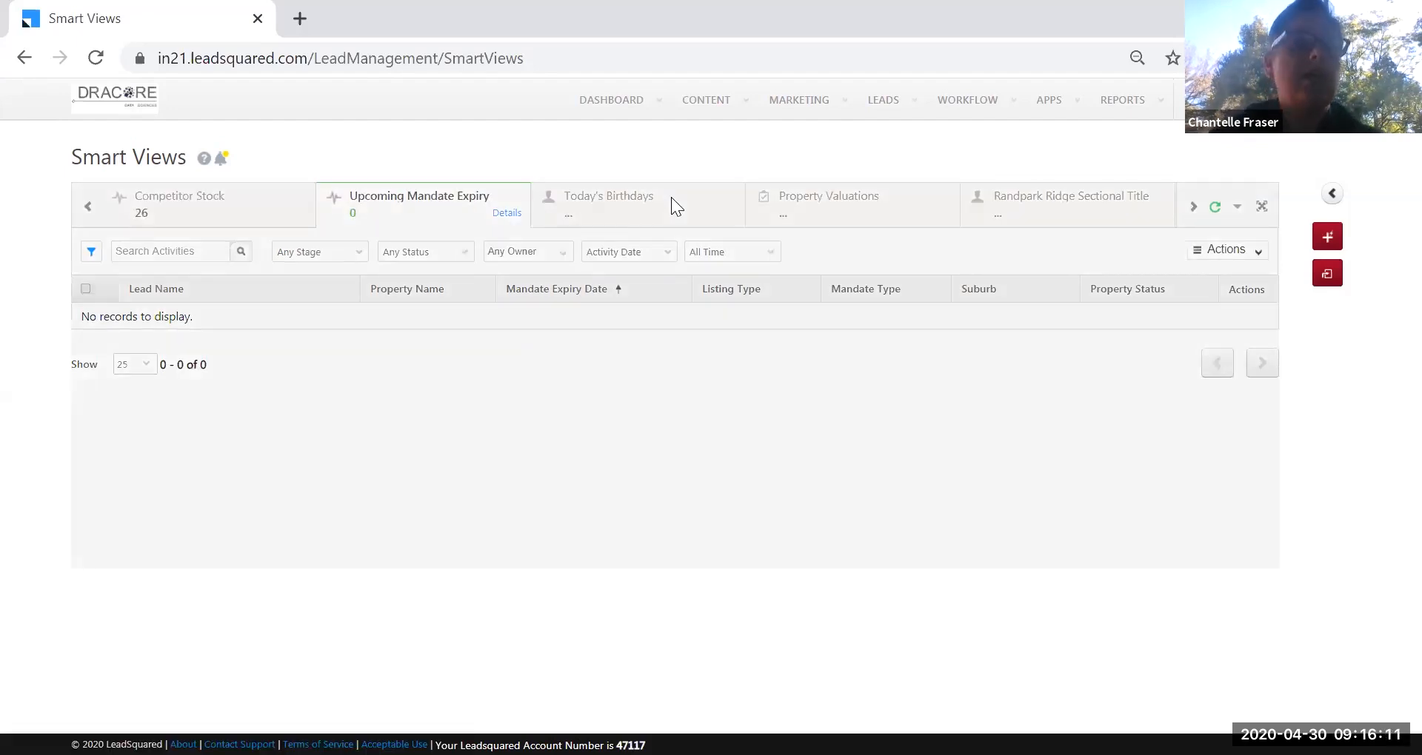
click(671, 197)
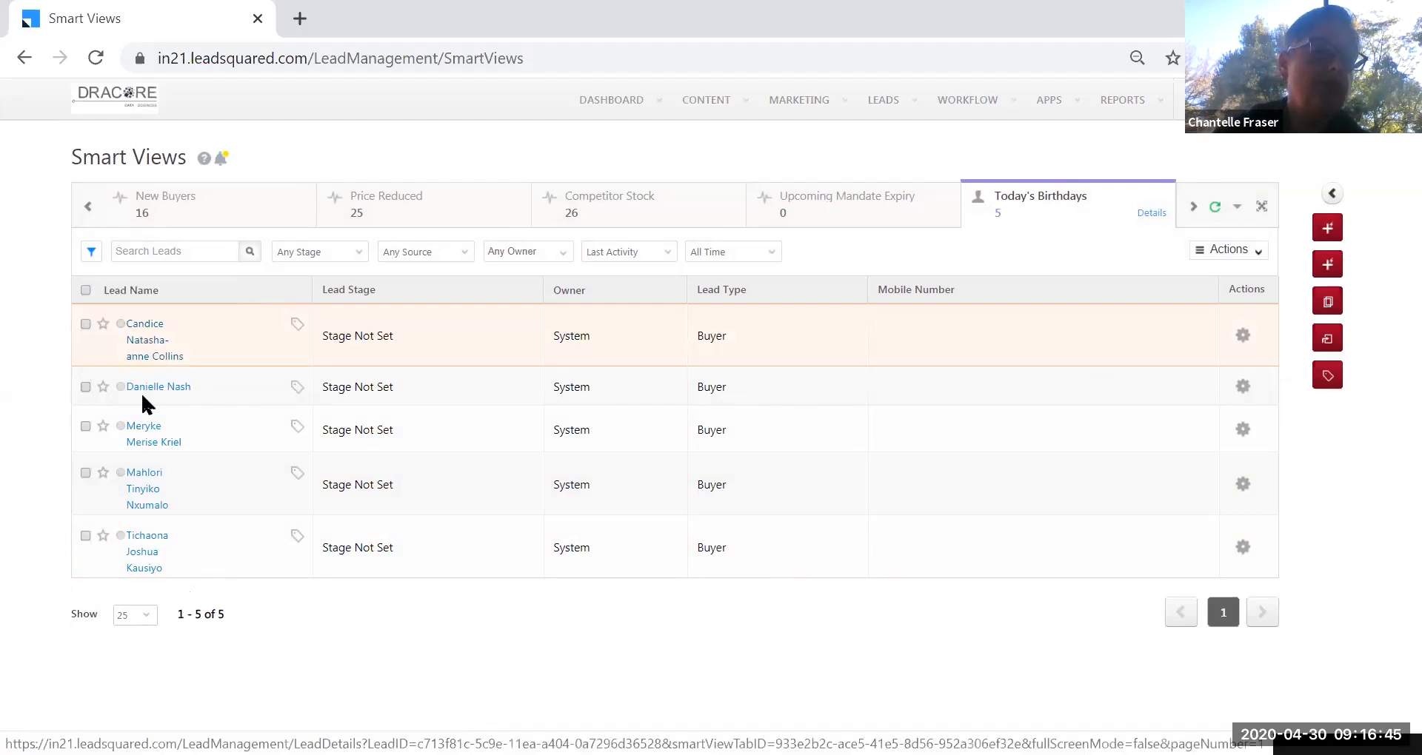
Select and then clear all five birthday leads, then scroll the smart-view tabs toward My To dos.
click(85, 290)
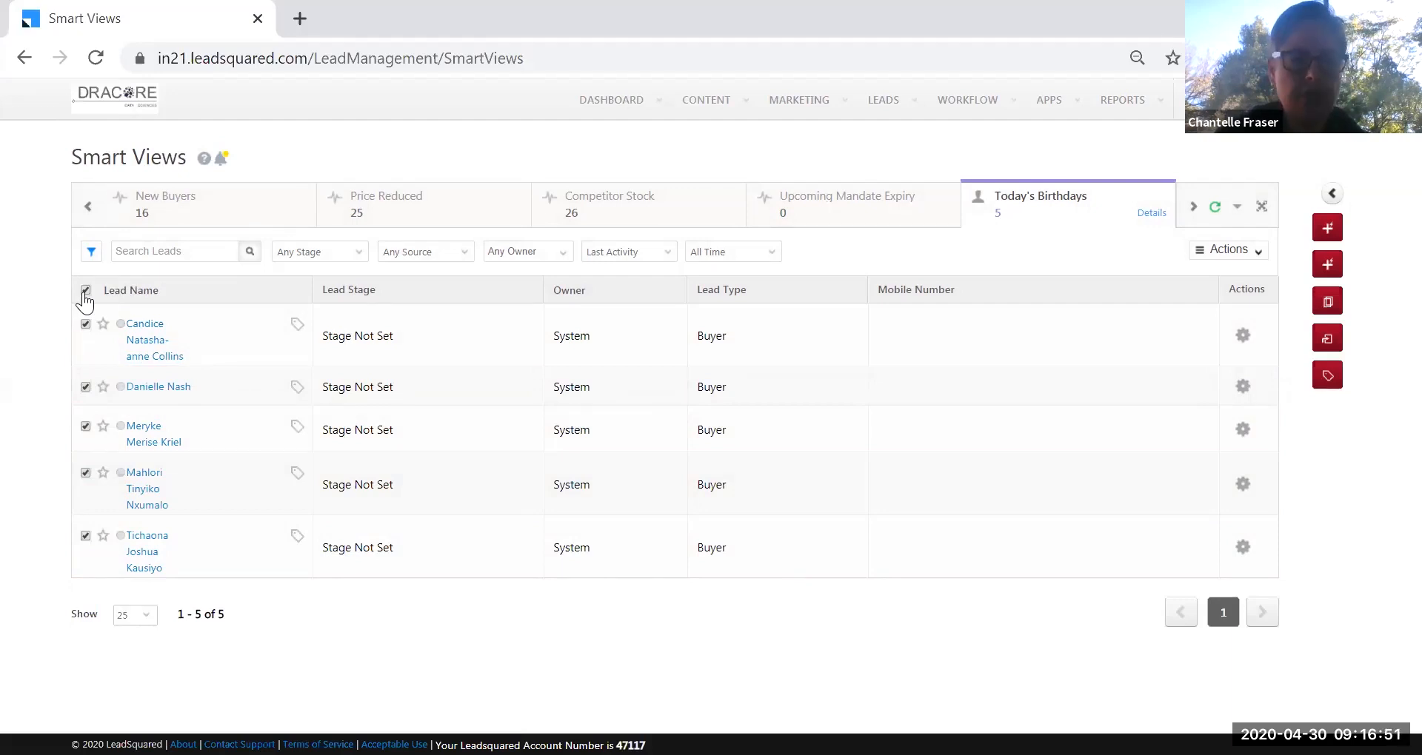
click(85, 290)
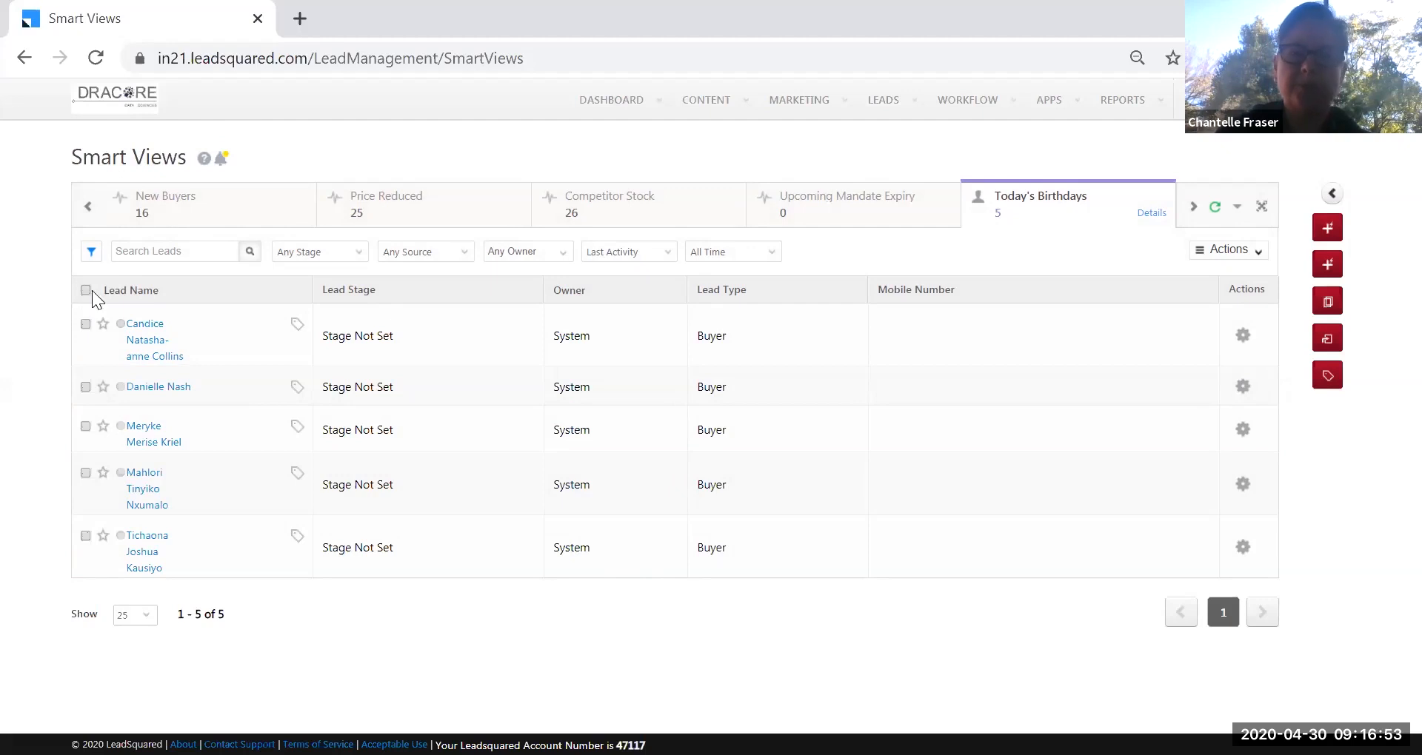
click(1193, 206)
click(1193, 207)
click(1193, 206)
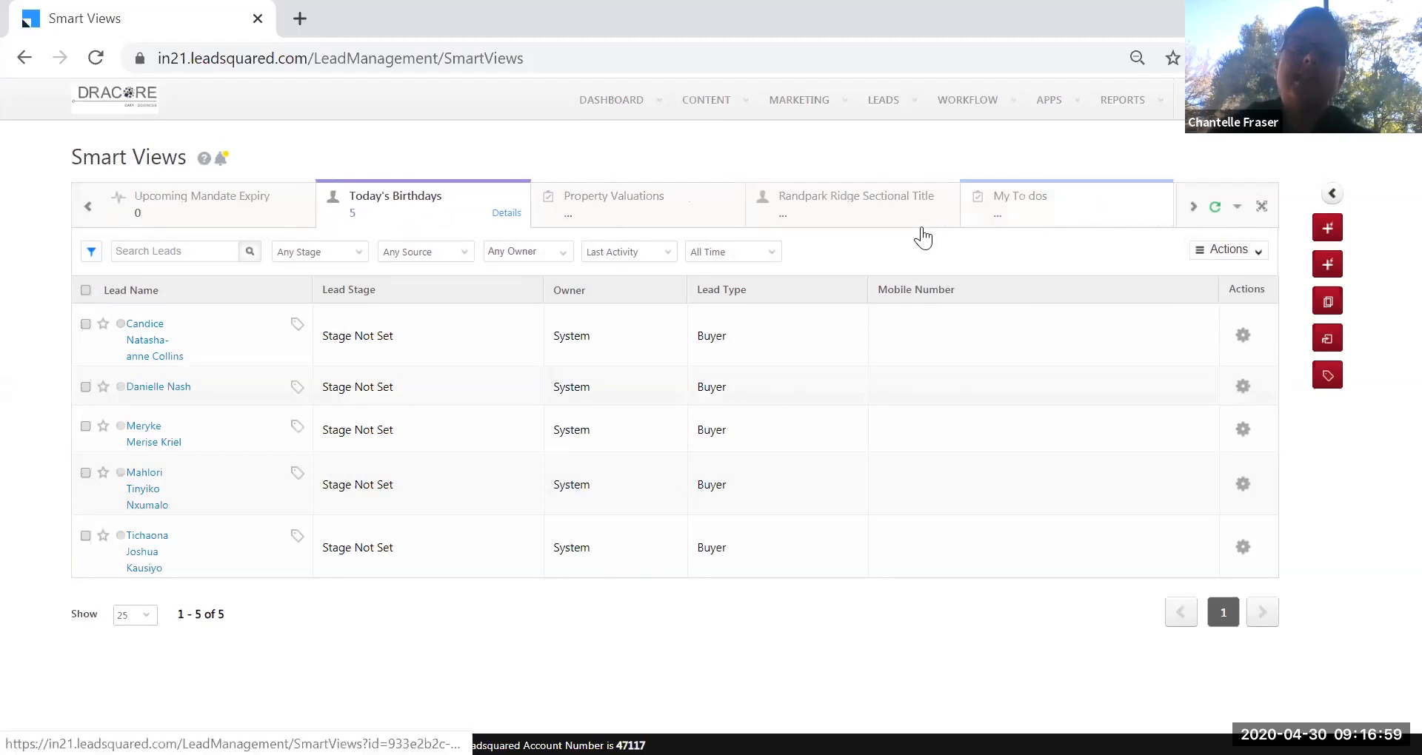
click(1041, 212)
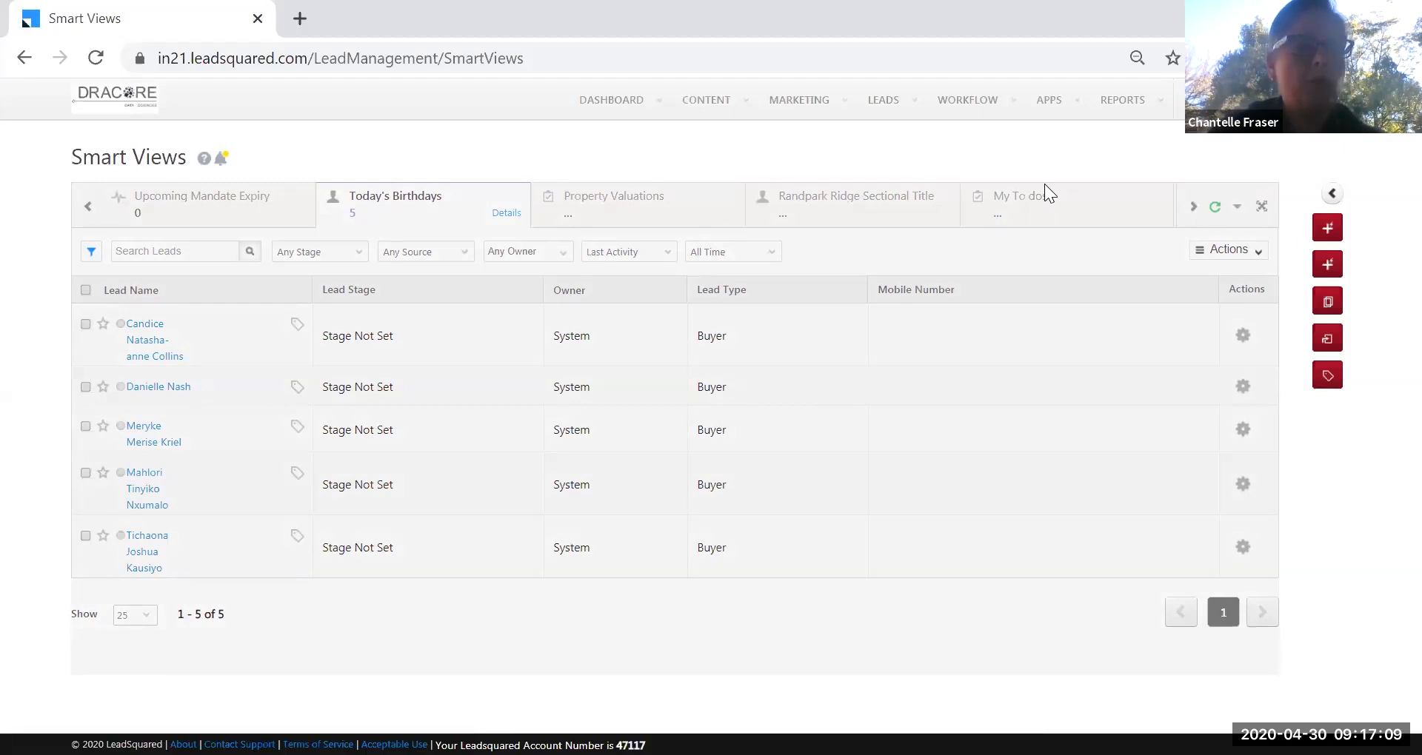
Switch to the My To dos smart view.
click(1044, 185)
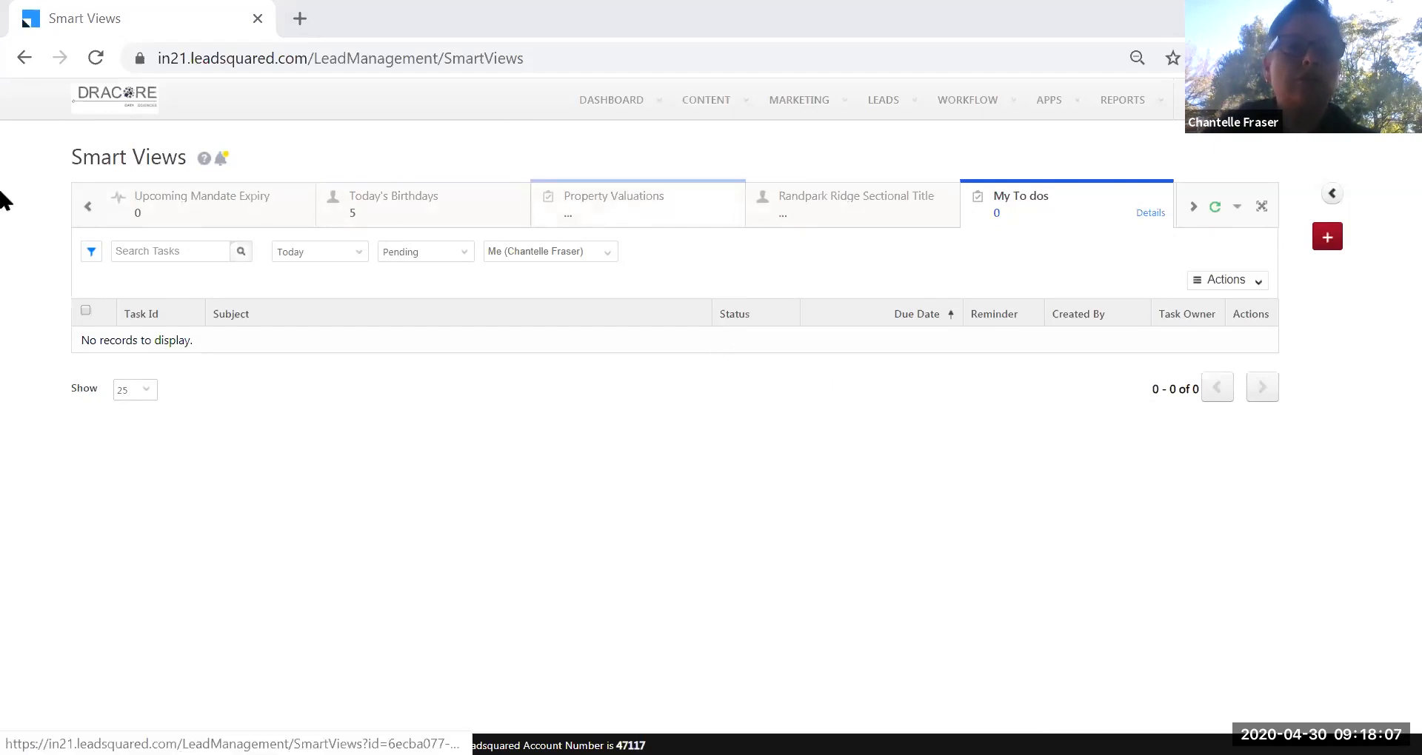
Open the Competitor Stock smart view and then the third lead's details page.
click(89, 211)
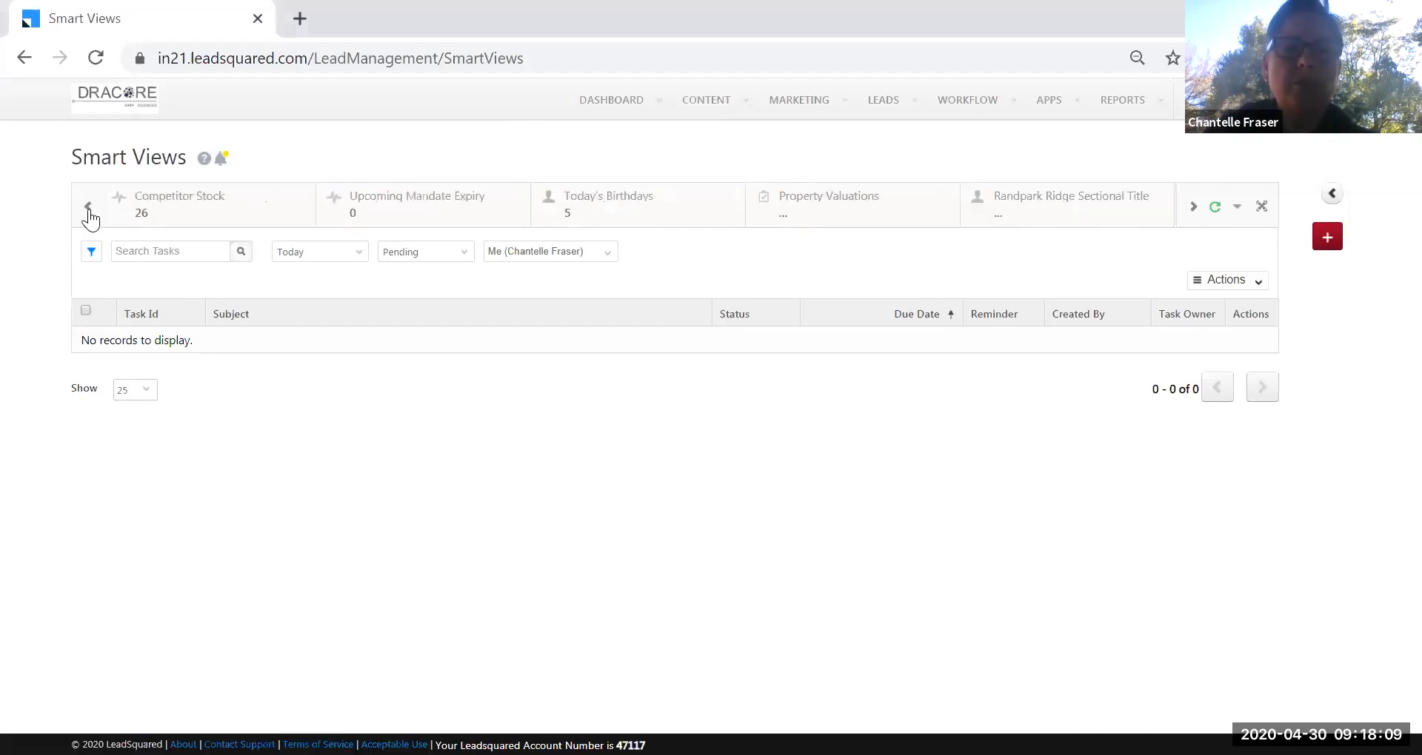
click(185, 200)
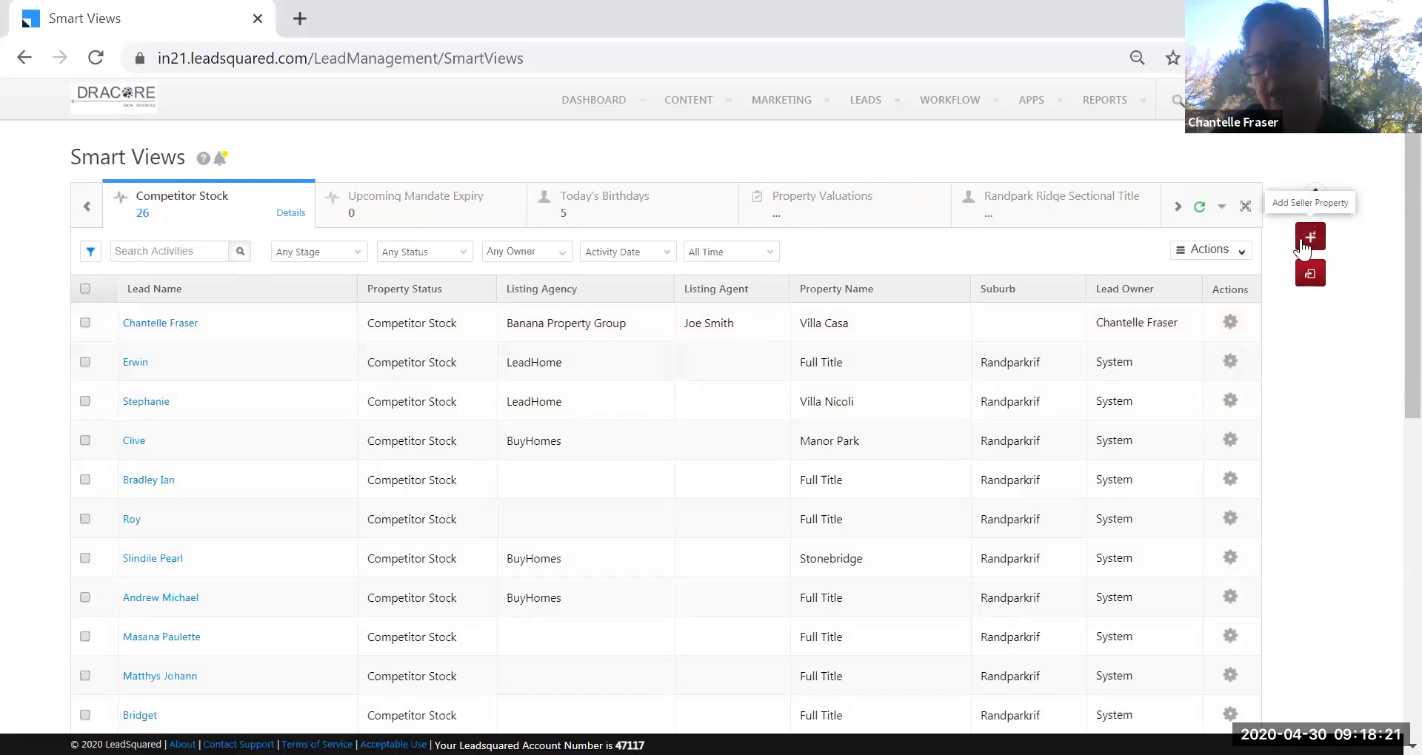
click(154, 400)
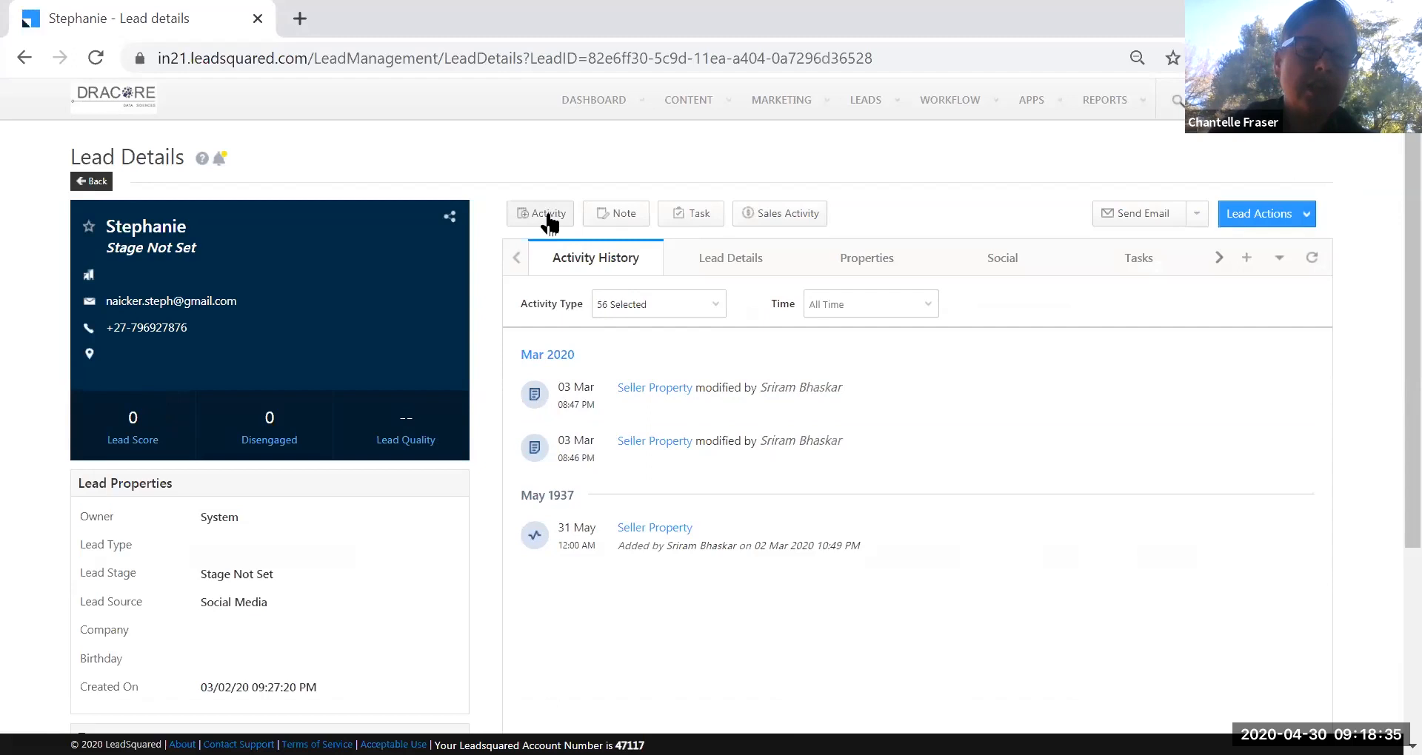
Start a Buyer Requirement notable activity for this lead, review the form, and close it unsaved.
click(549, 215)
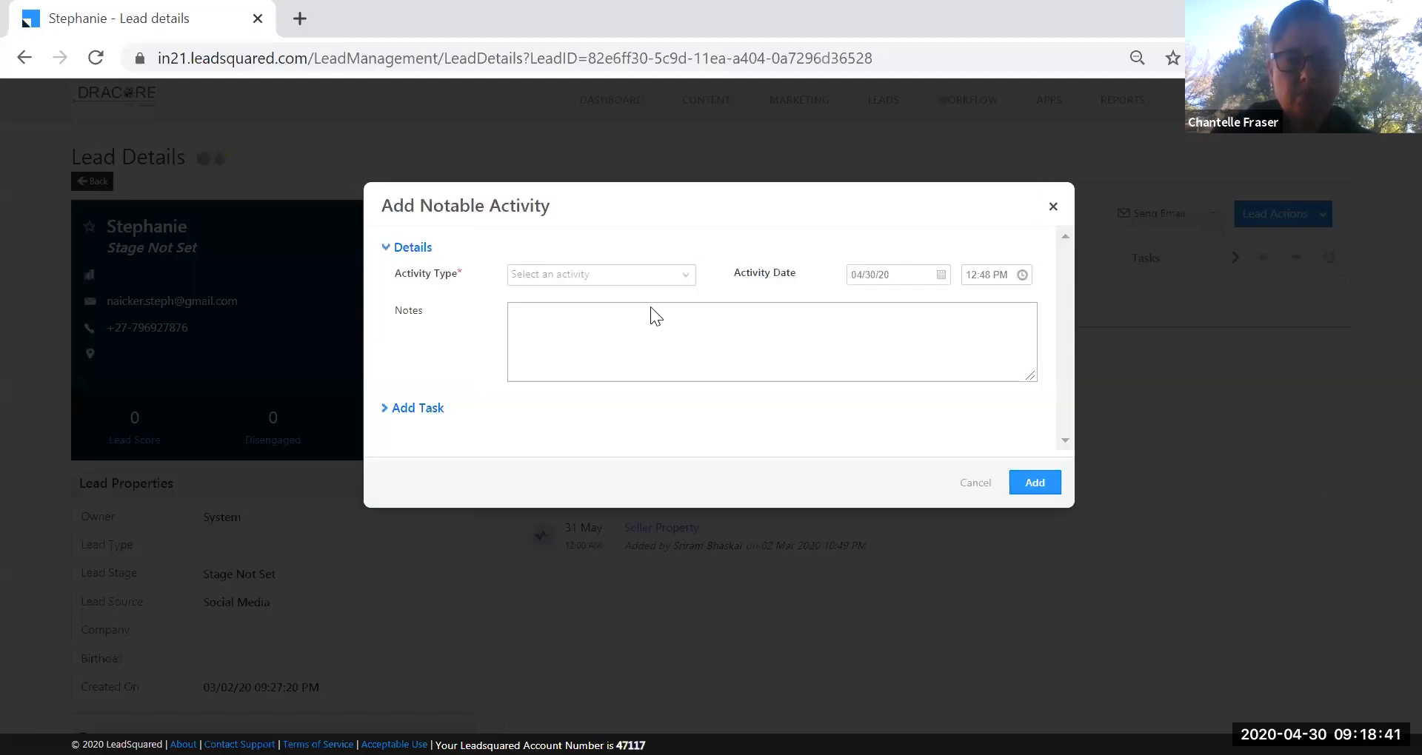
click(688, 282)
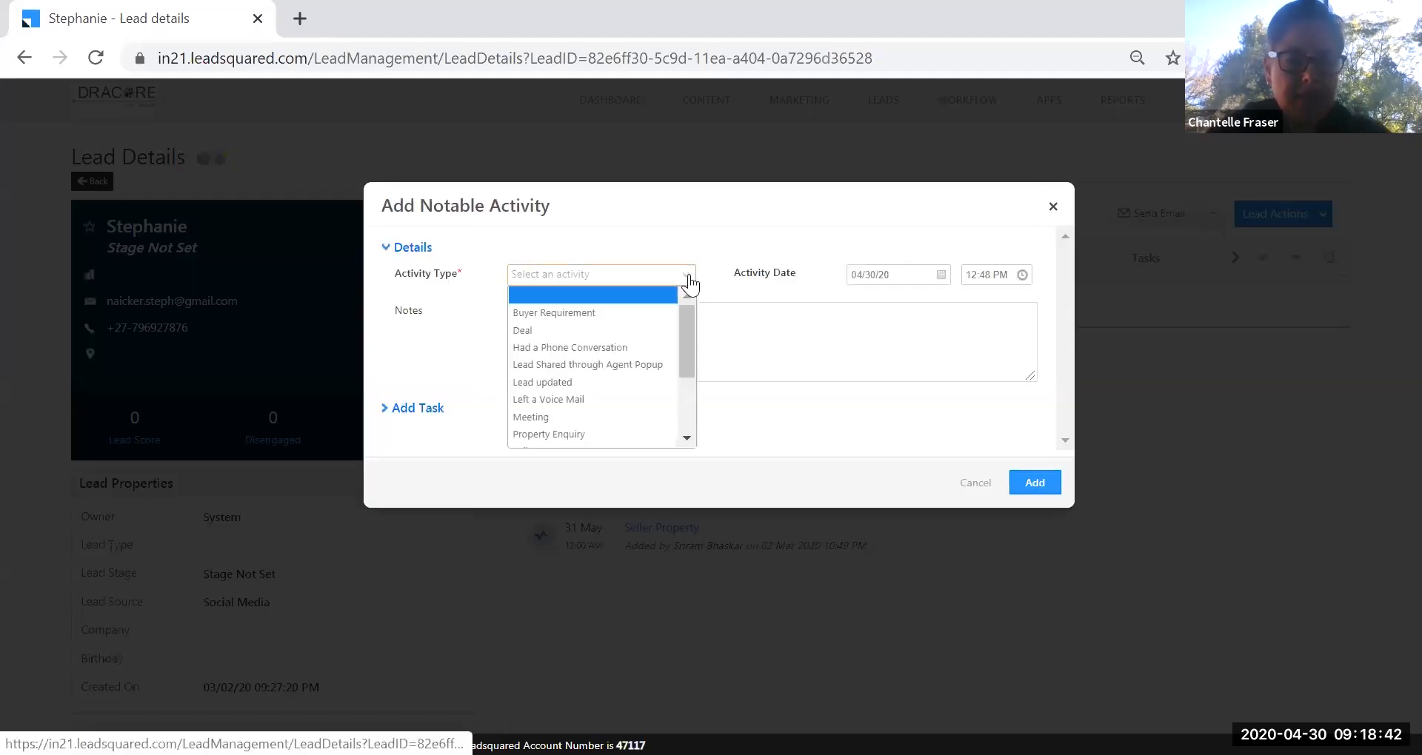
click(627, 314)
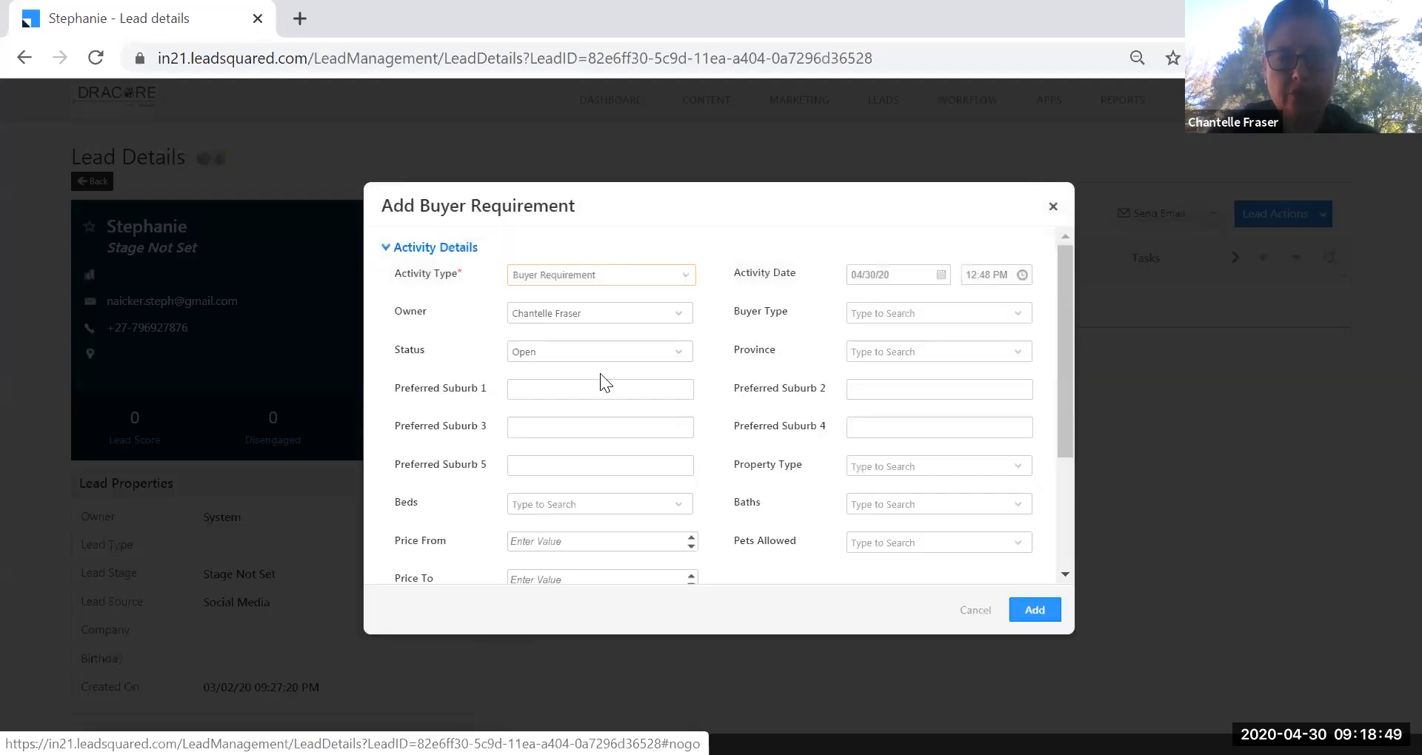
drag(1064, 431, 1075, 470)
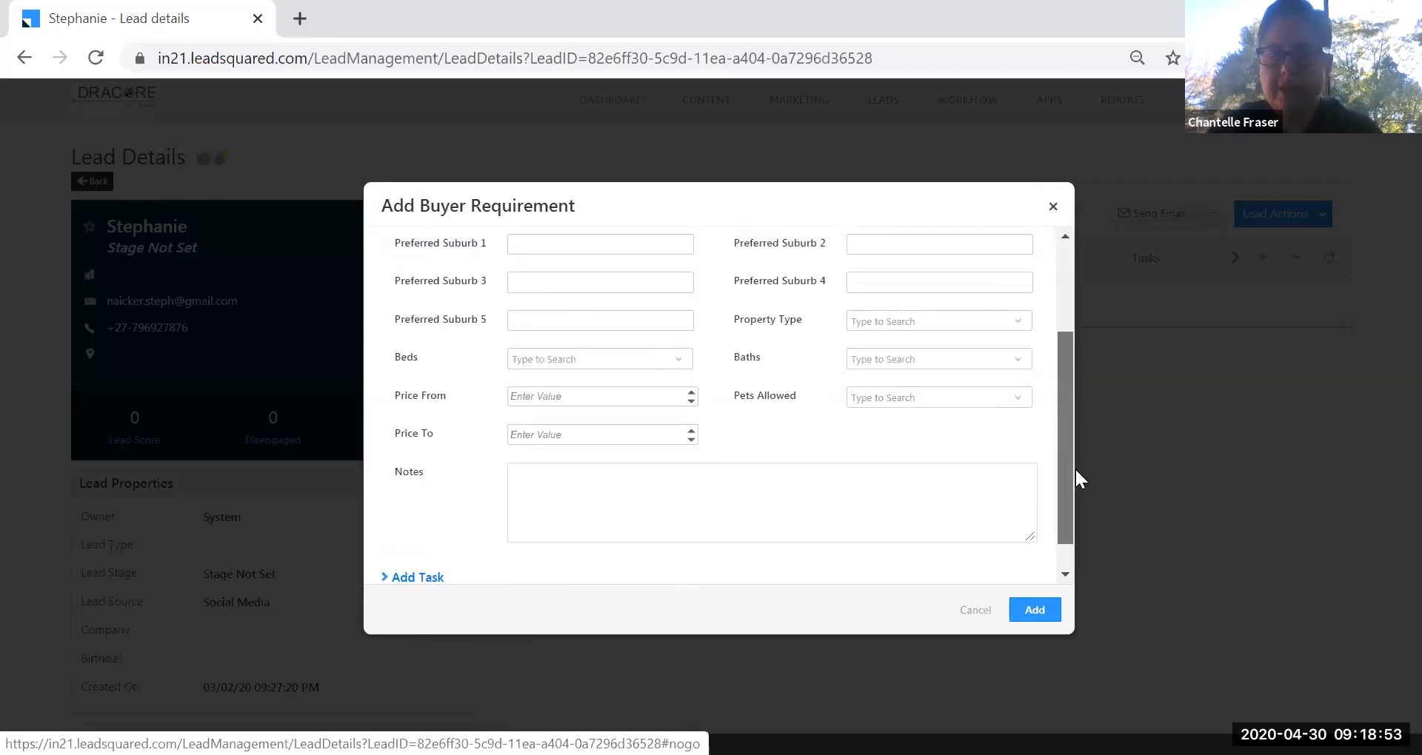
scroll(1059, 344, up, 3)
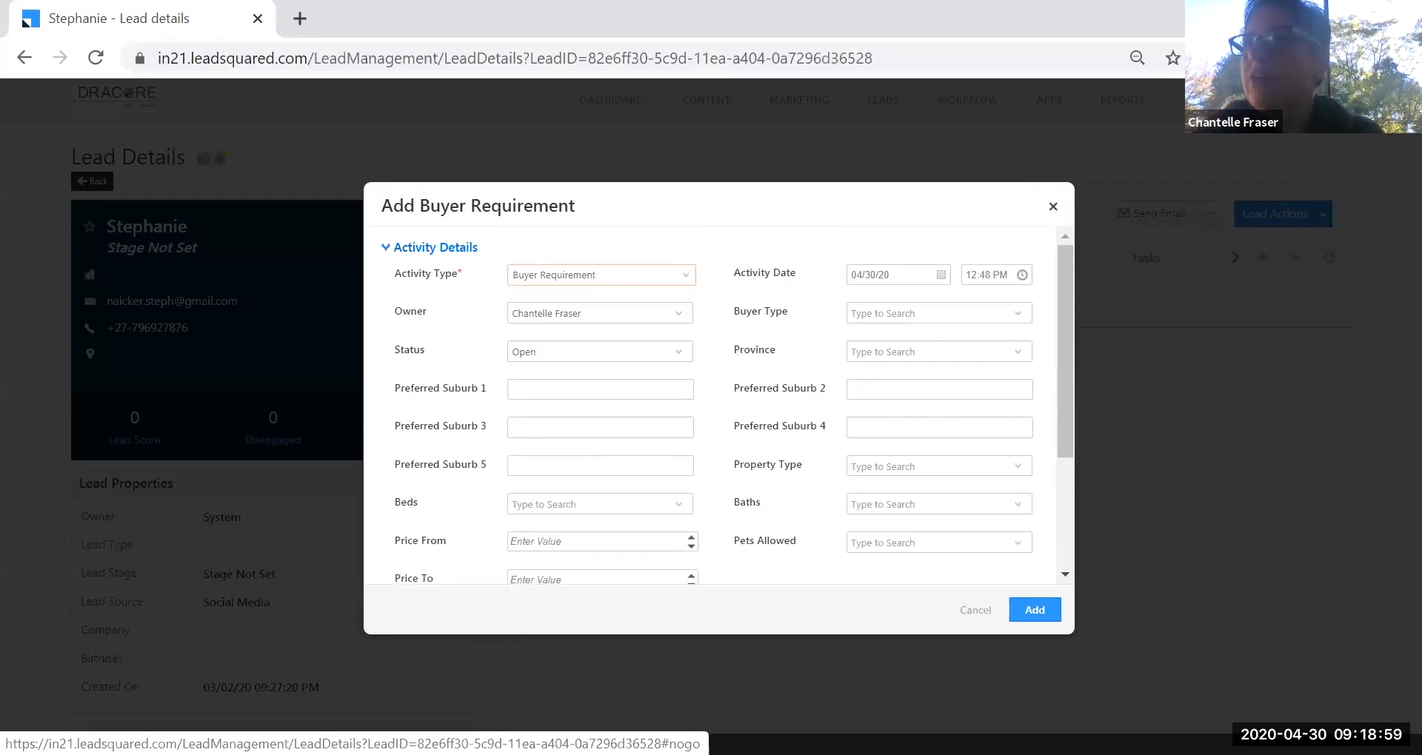
click(1053, 207)
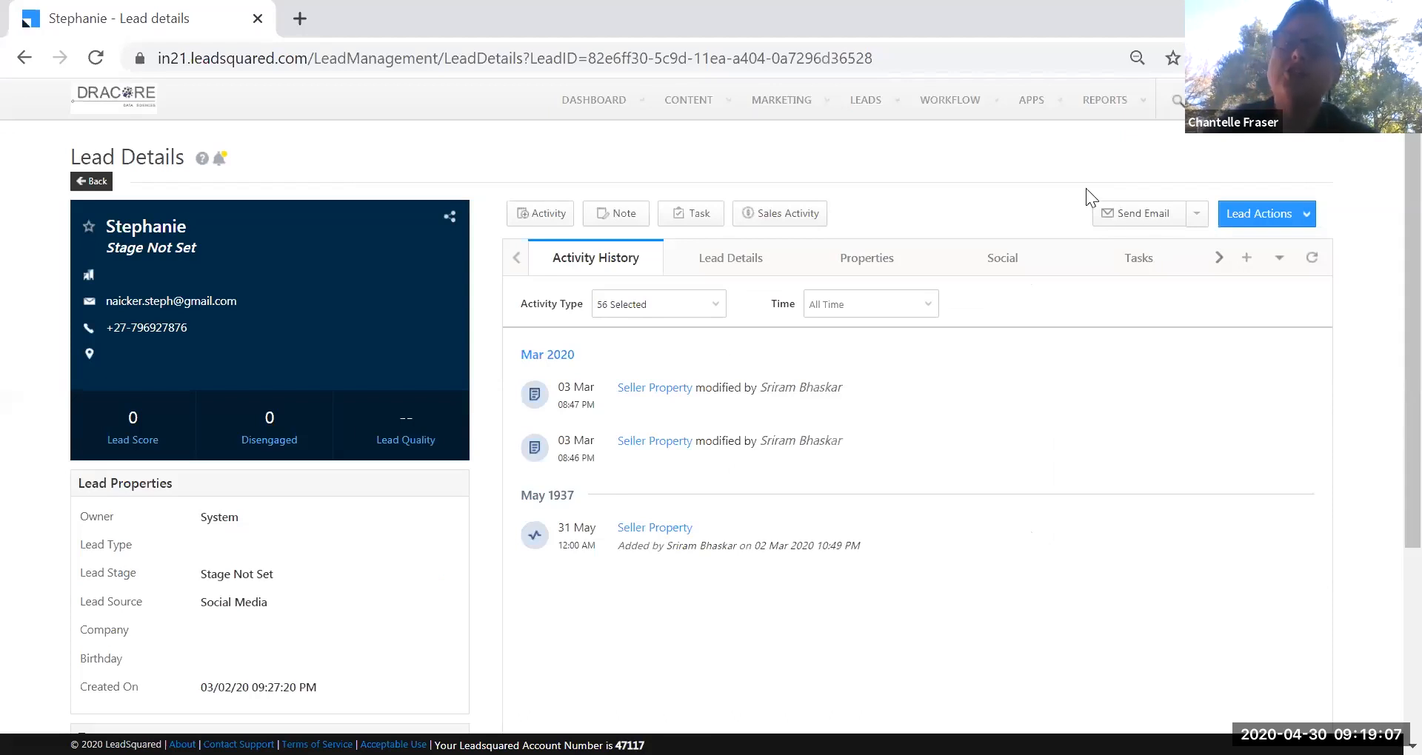
Reveal the CONTENT dropdown with Email Library and Images & Documents.
mouse_move(953, 107)
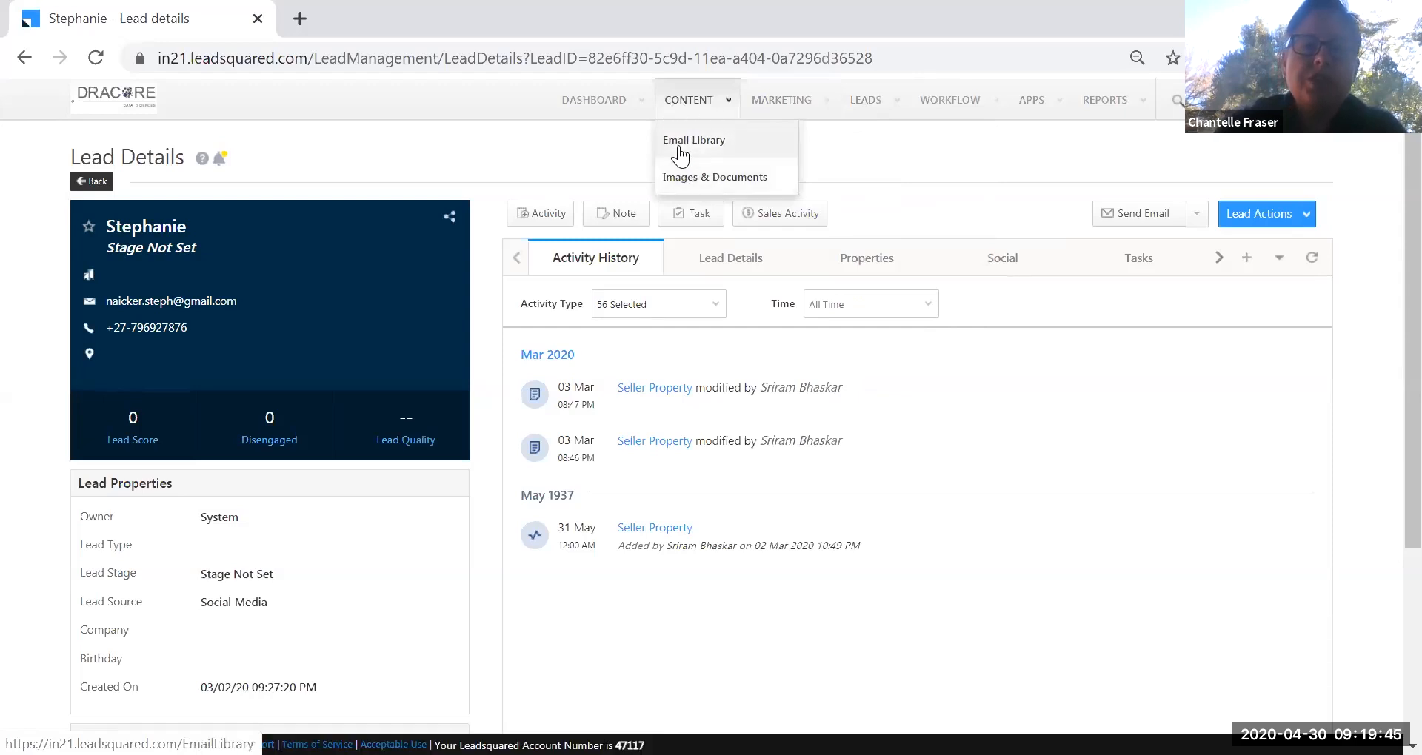
Go to Images & Documents to view the 14-image library.
click(750, 185)
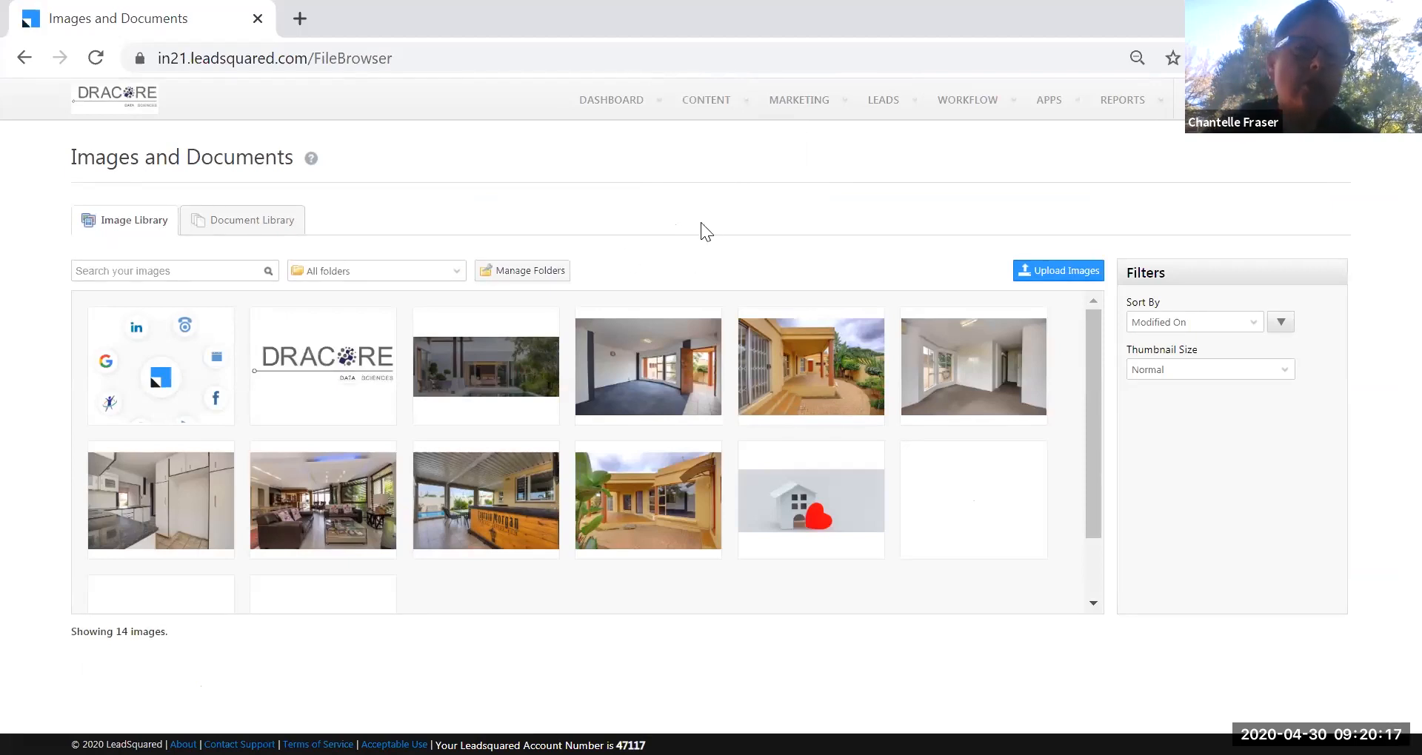
mouse_move(724, 108)
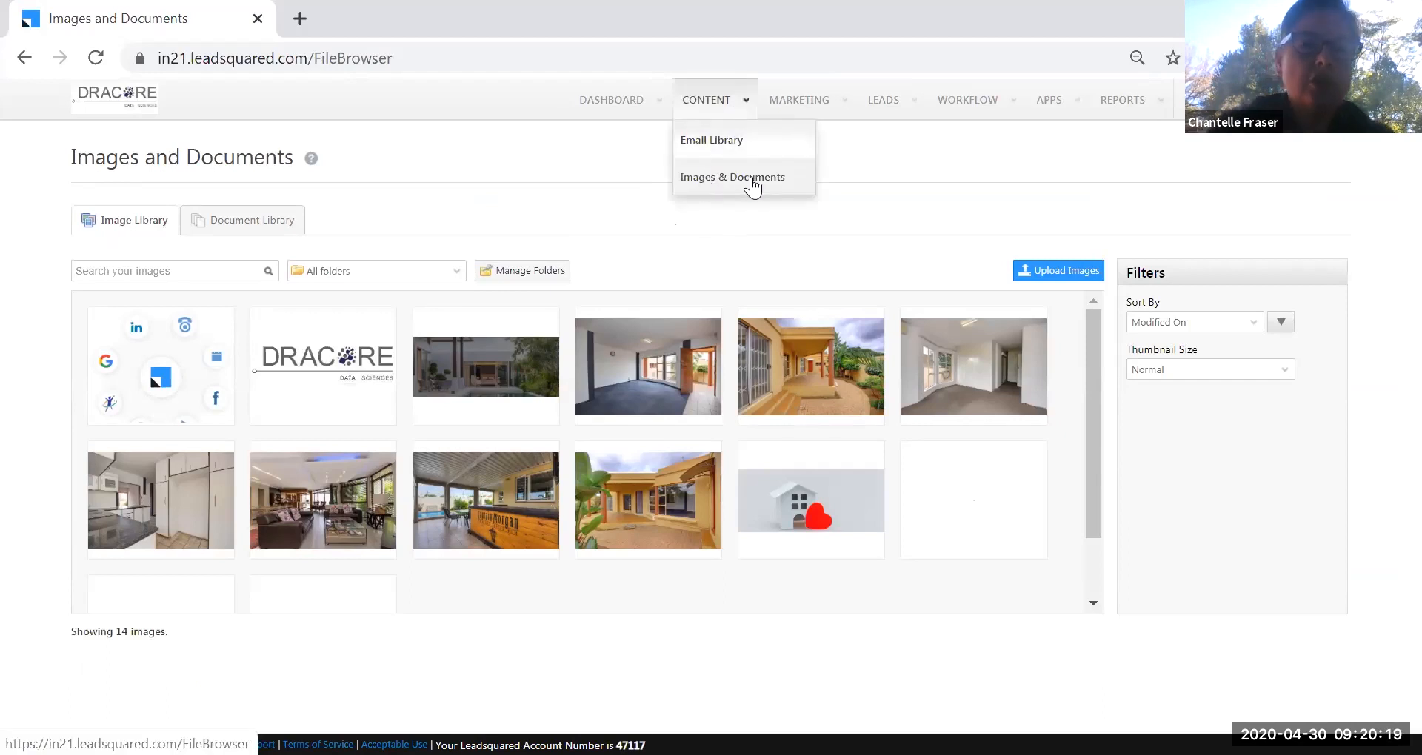
Upload MYCE Trace Subscriber Agreement.pdf to the Document Library, then return to the Image Library.
click(232, 231)
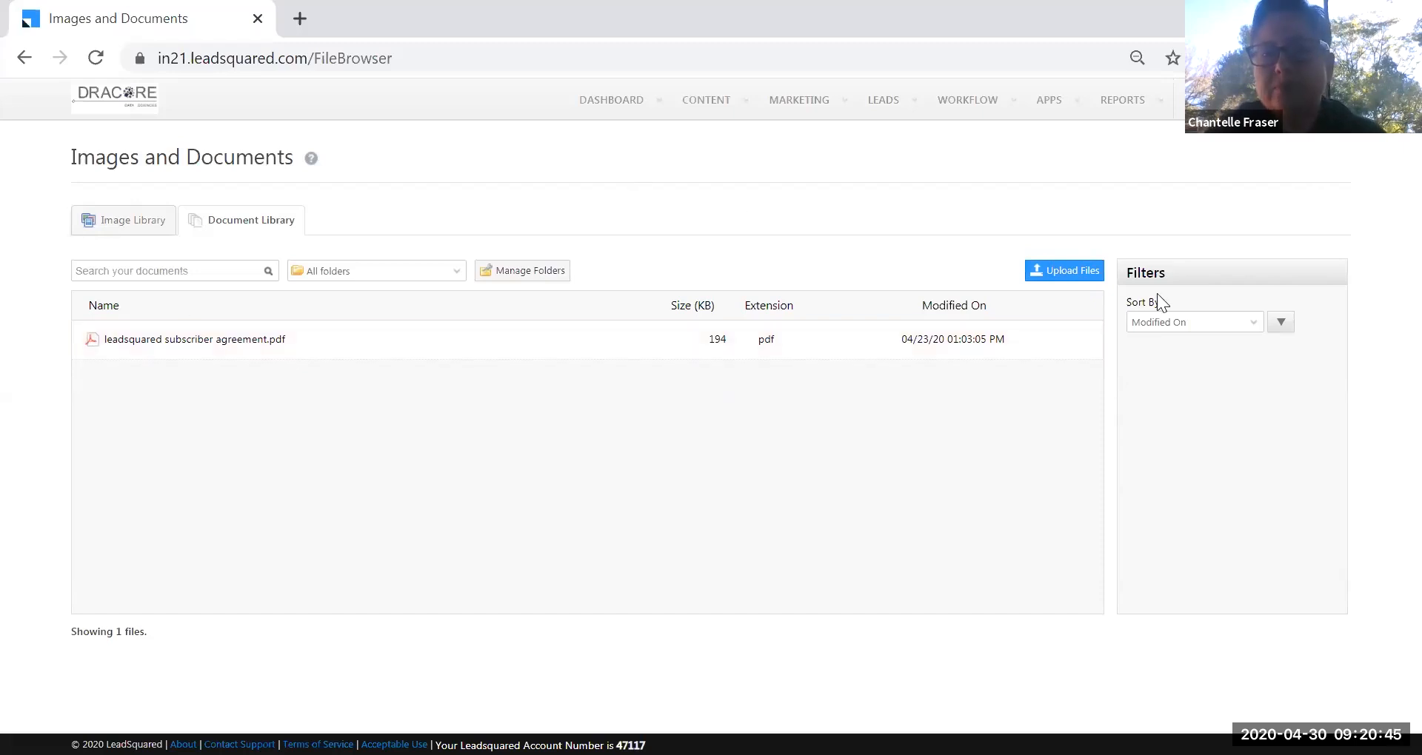
click(1067, 274)
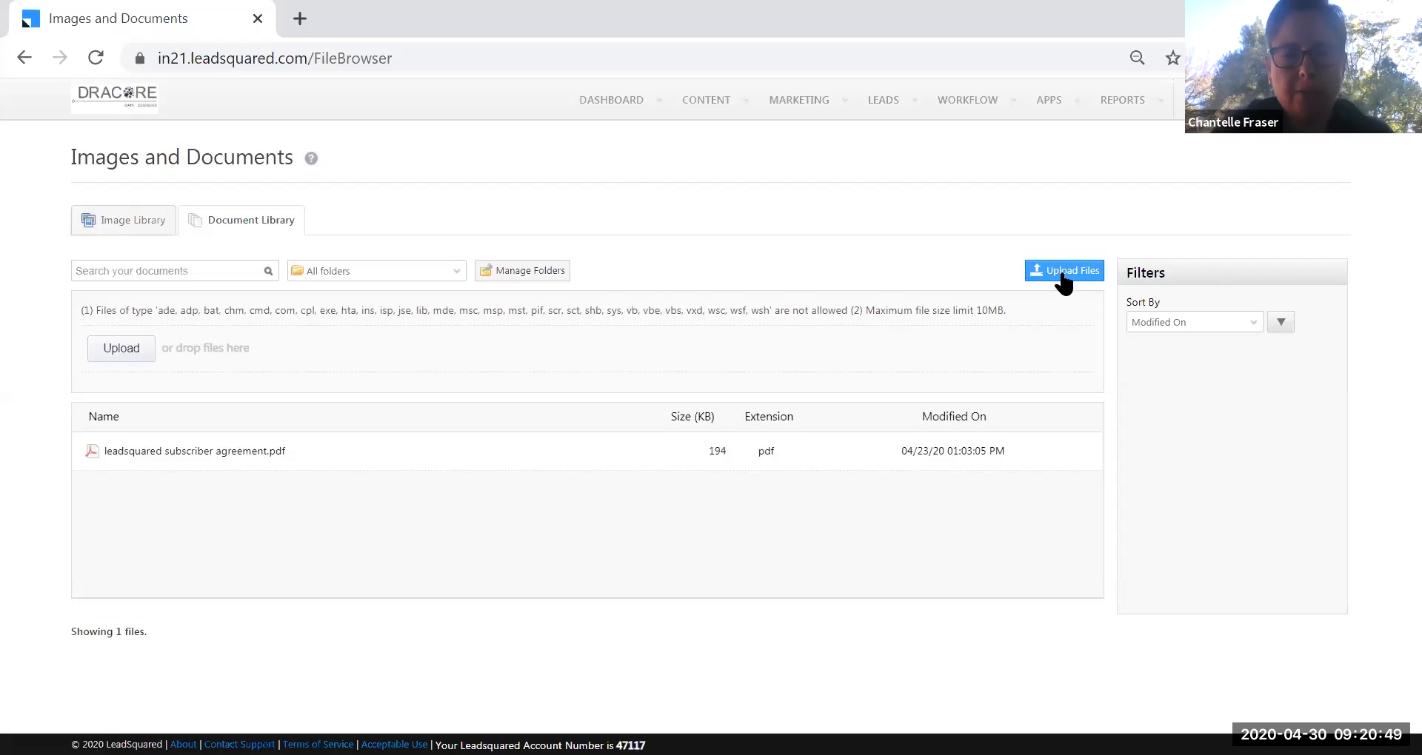
click(120, 350)
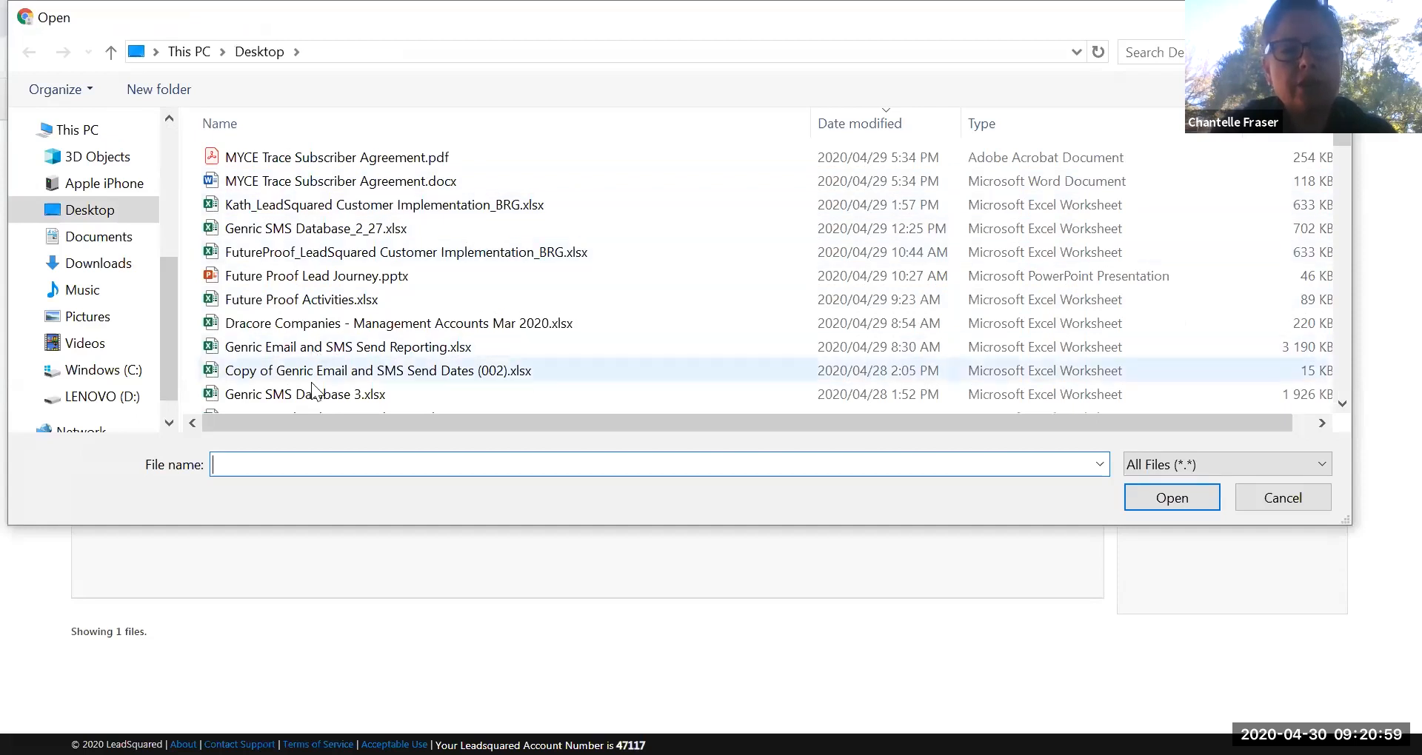
click(359, 158)
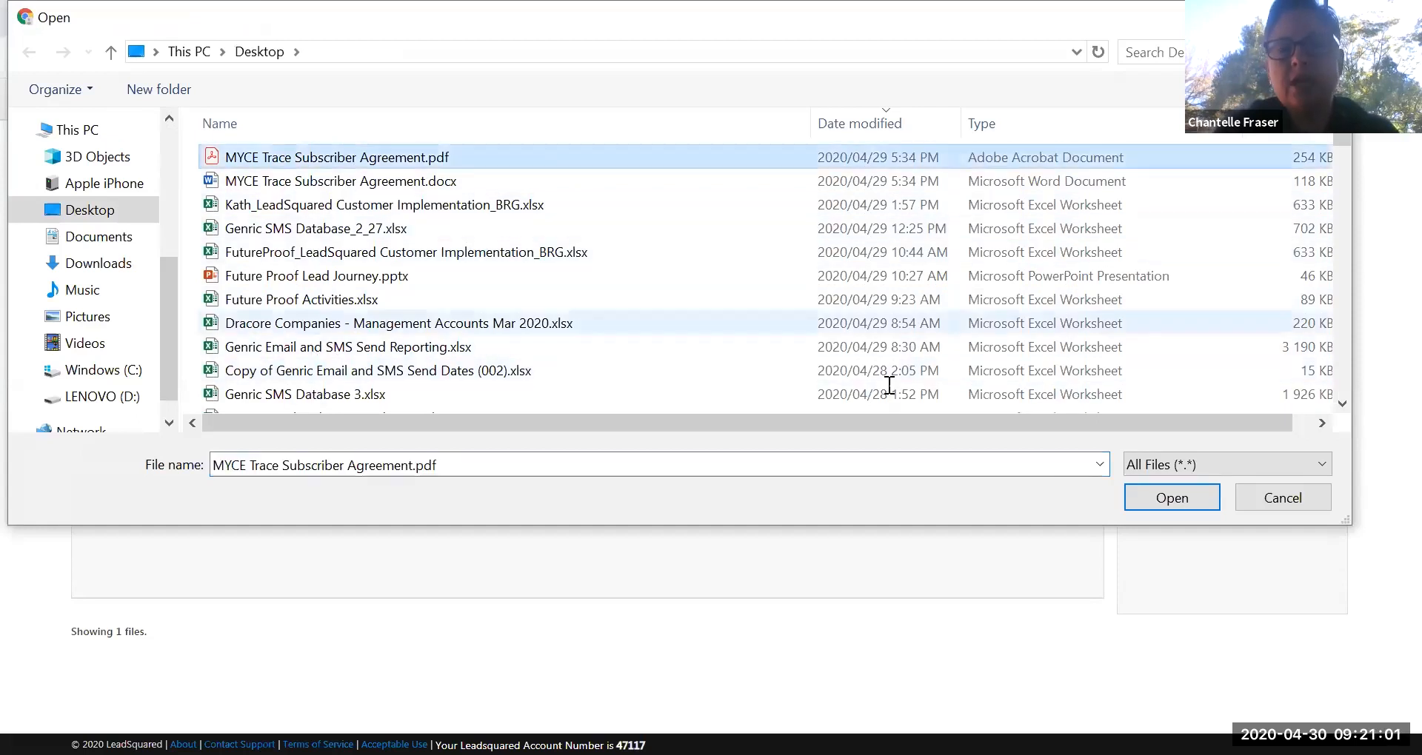
click(1153, 502)
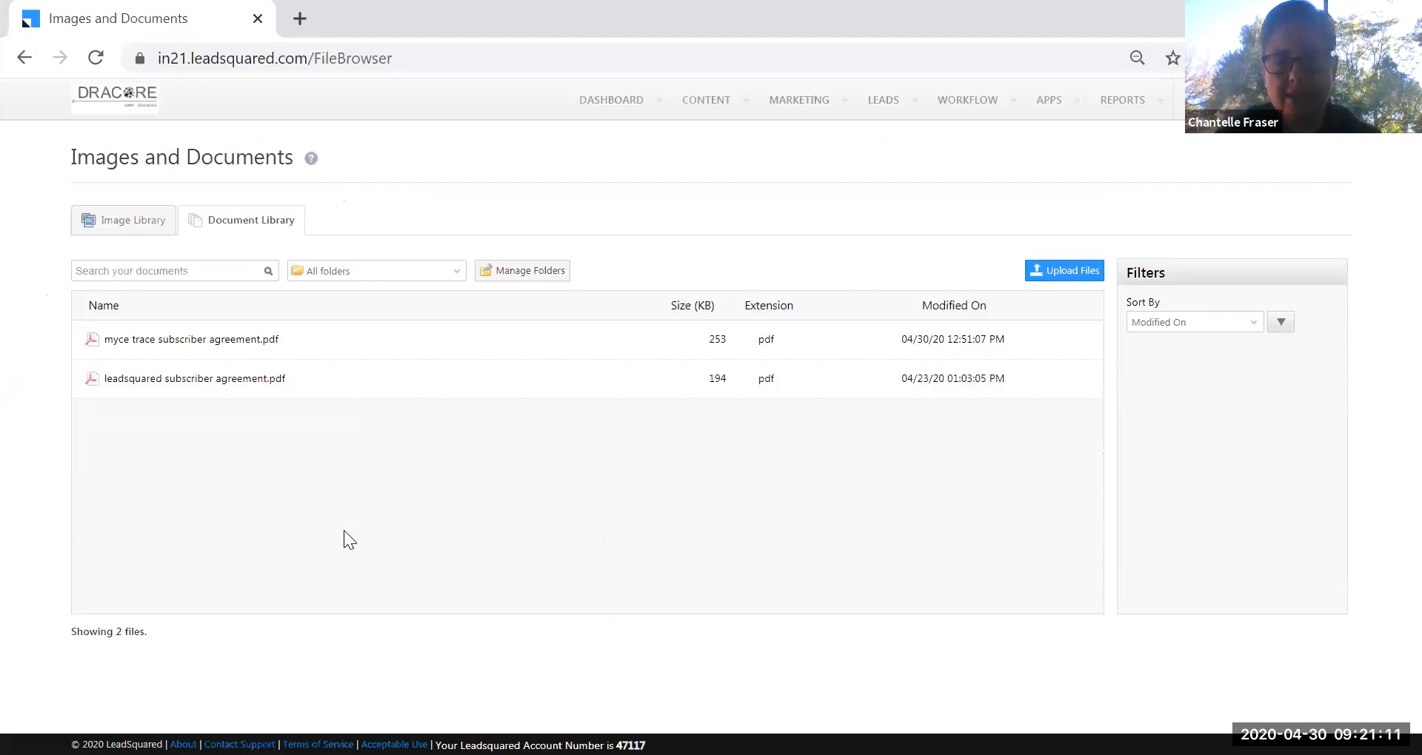
click(123, 226)
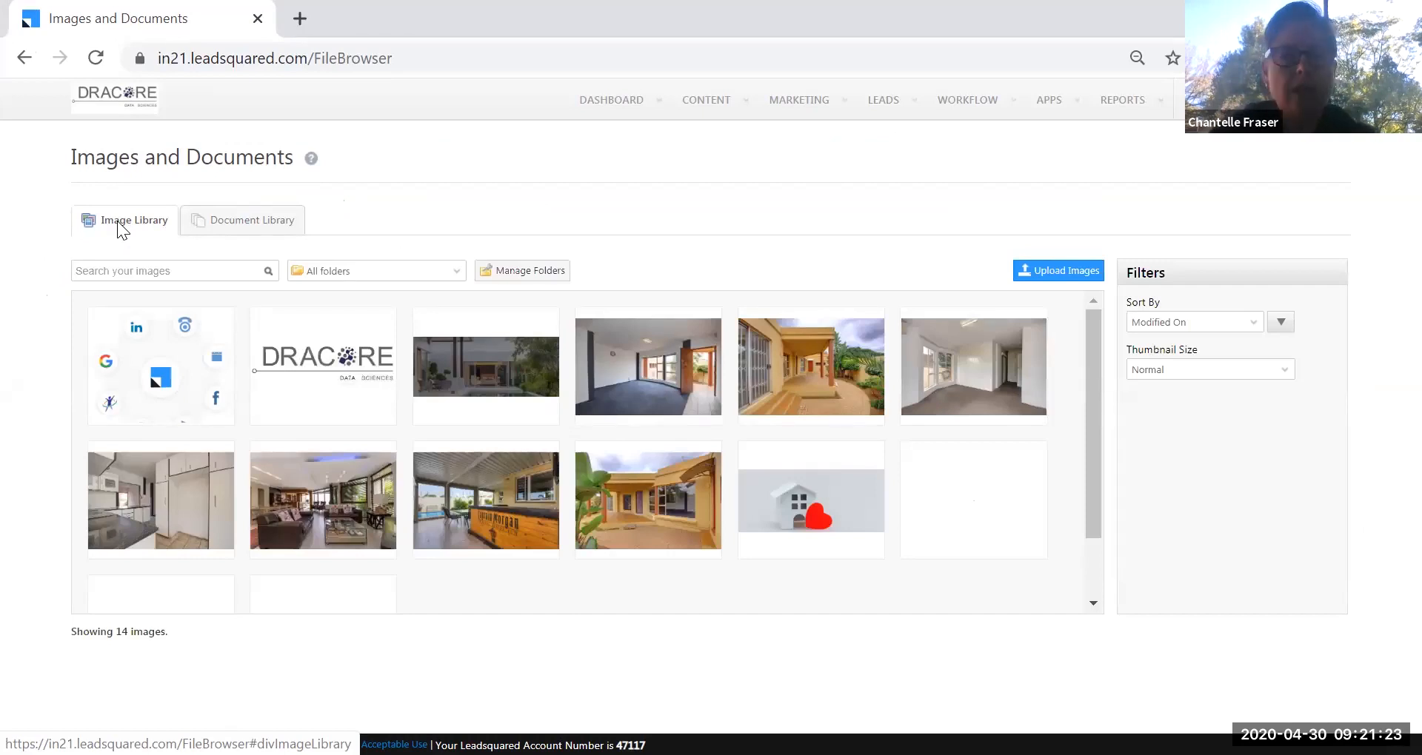
Upload MA LeadSquared.PNG from the Pictures folder to the Image Library.
click(1063, 286)
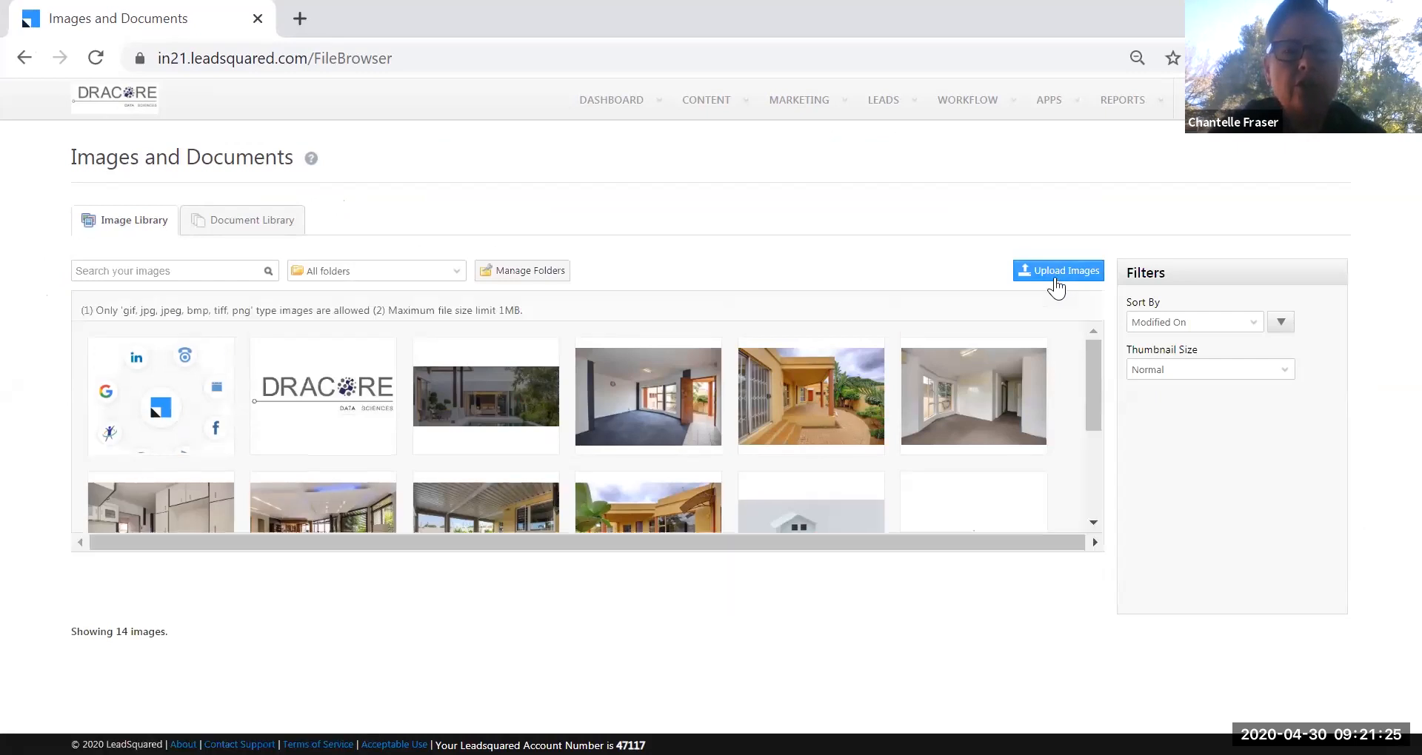
click(132, 351)
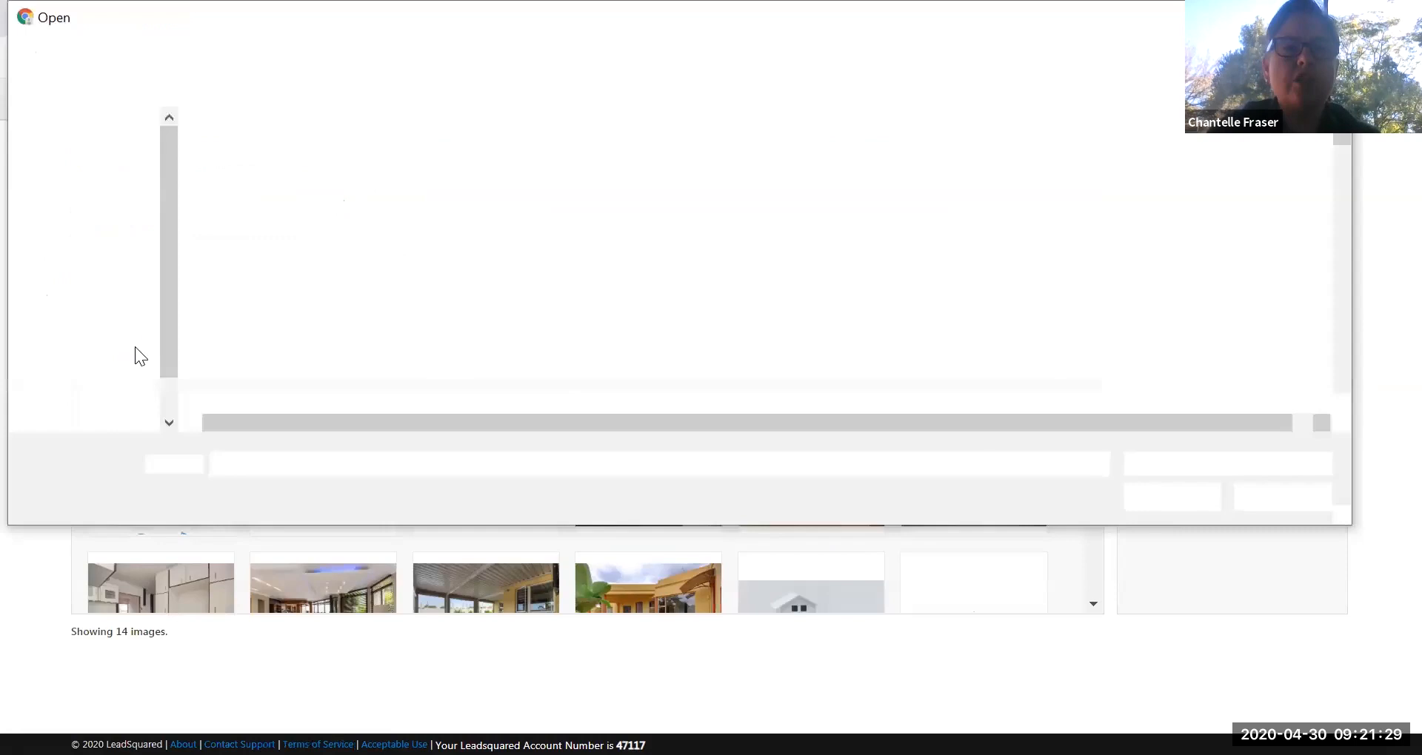
drag(172, 305, 175, 148)
click(114, 248)
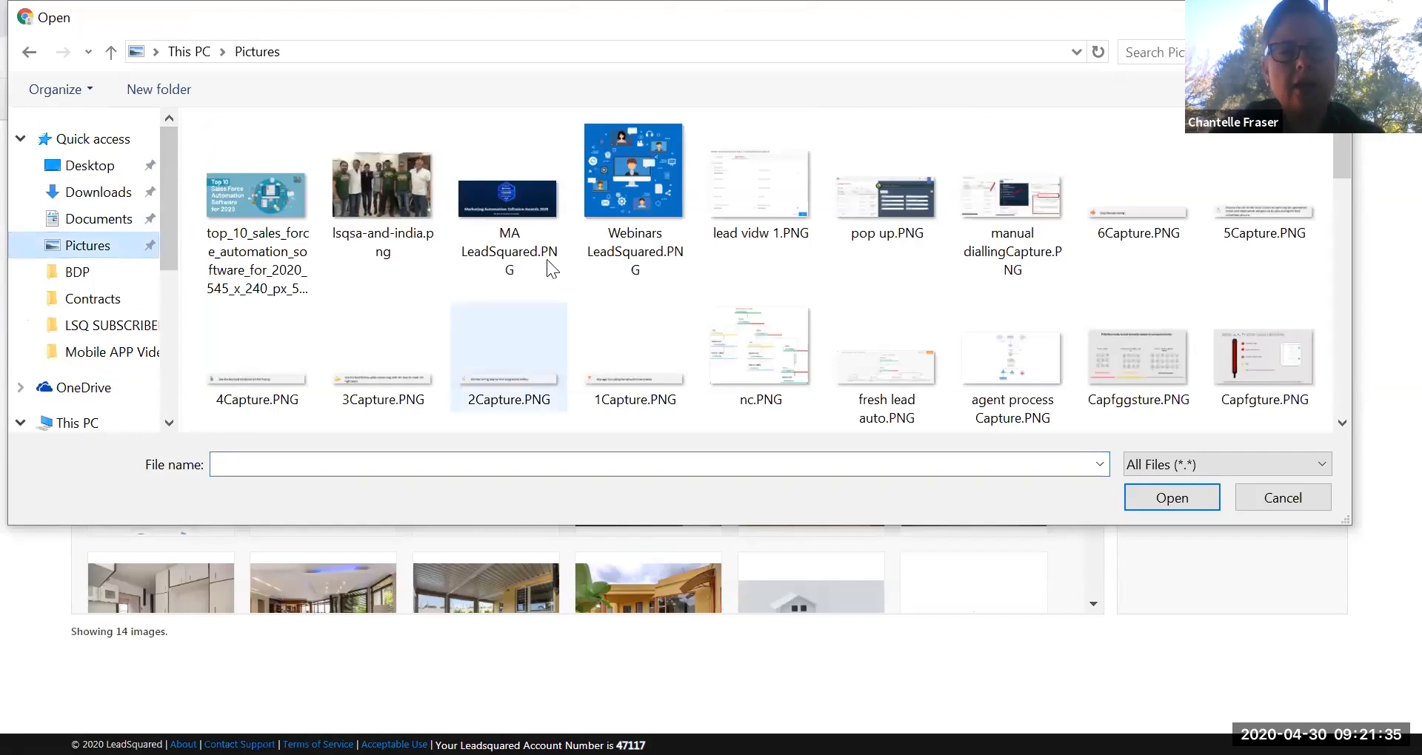
click(530, 203)
click(1175, 493)
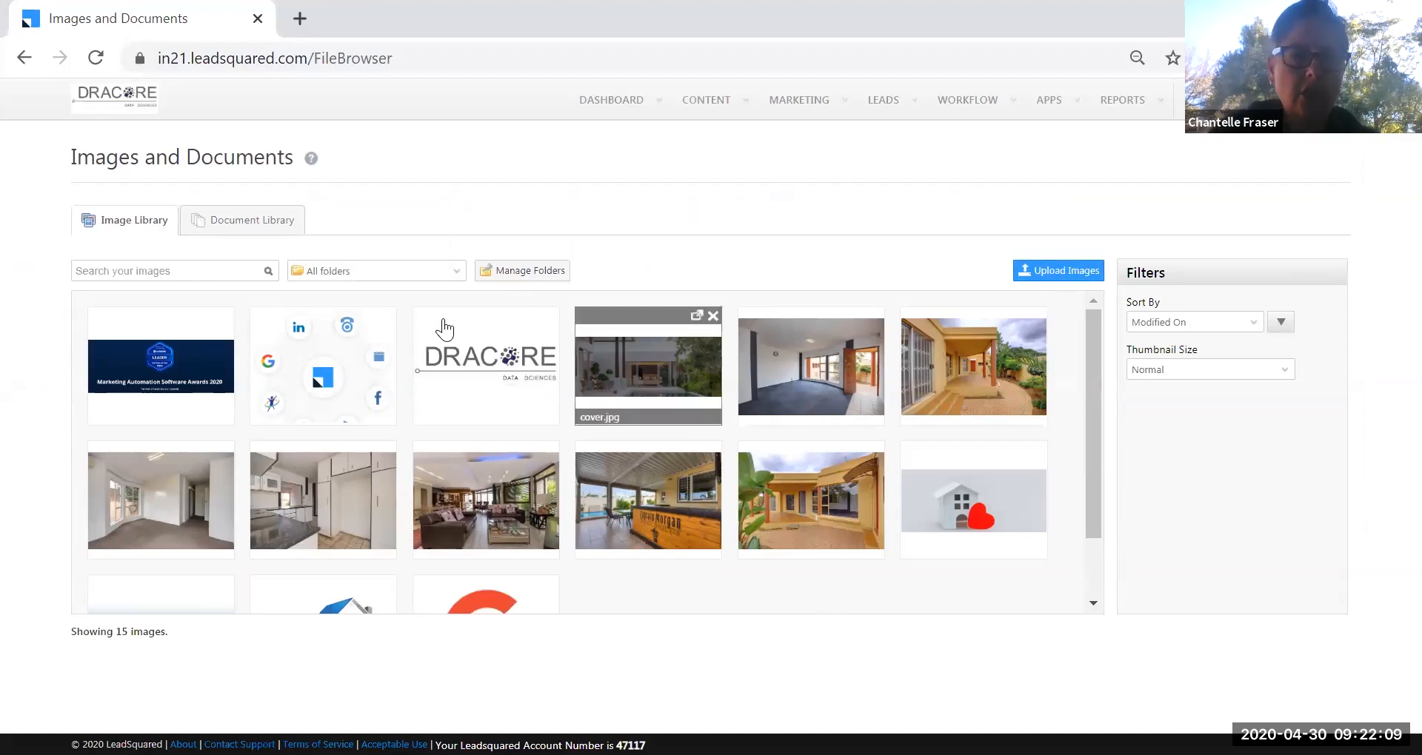
Check Manage Folders and close it without changes.
click(521, 271)
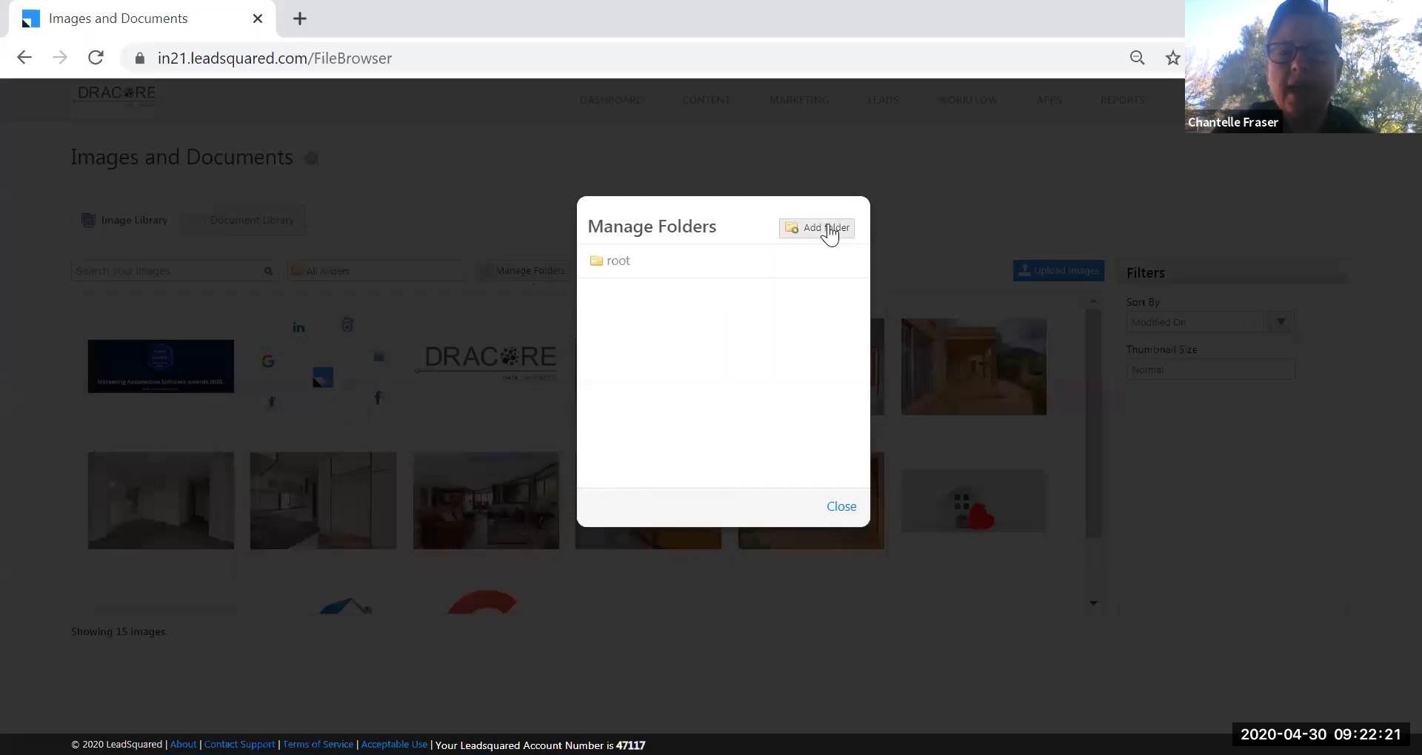
click(844, 508)
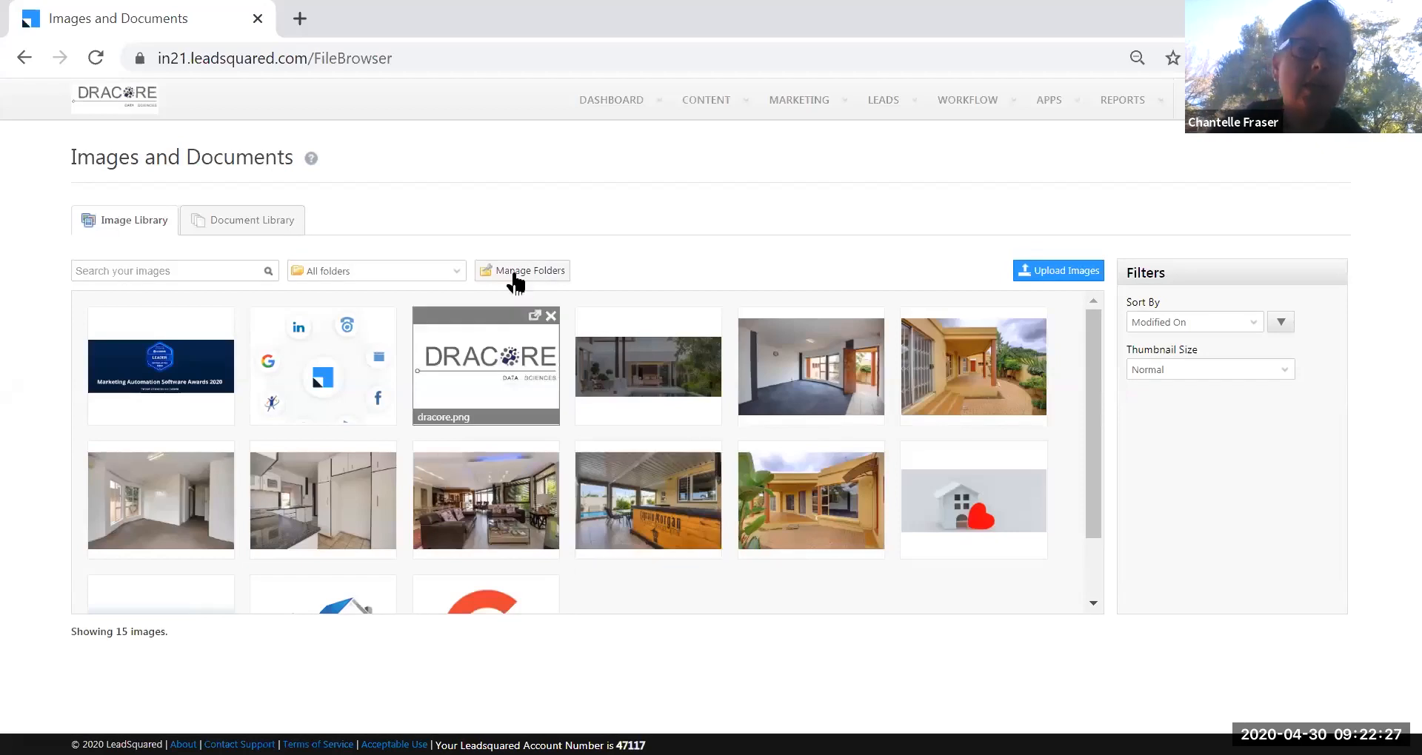
click(715, 110)
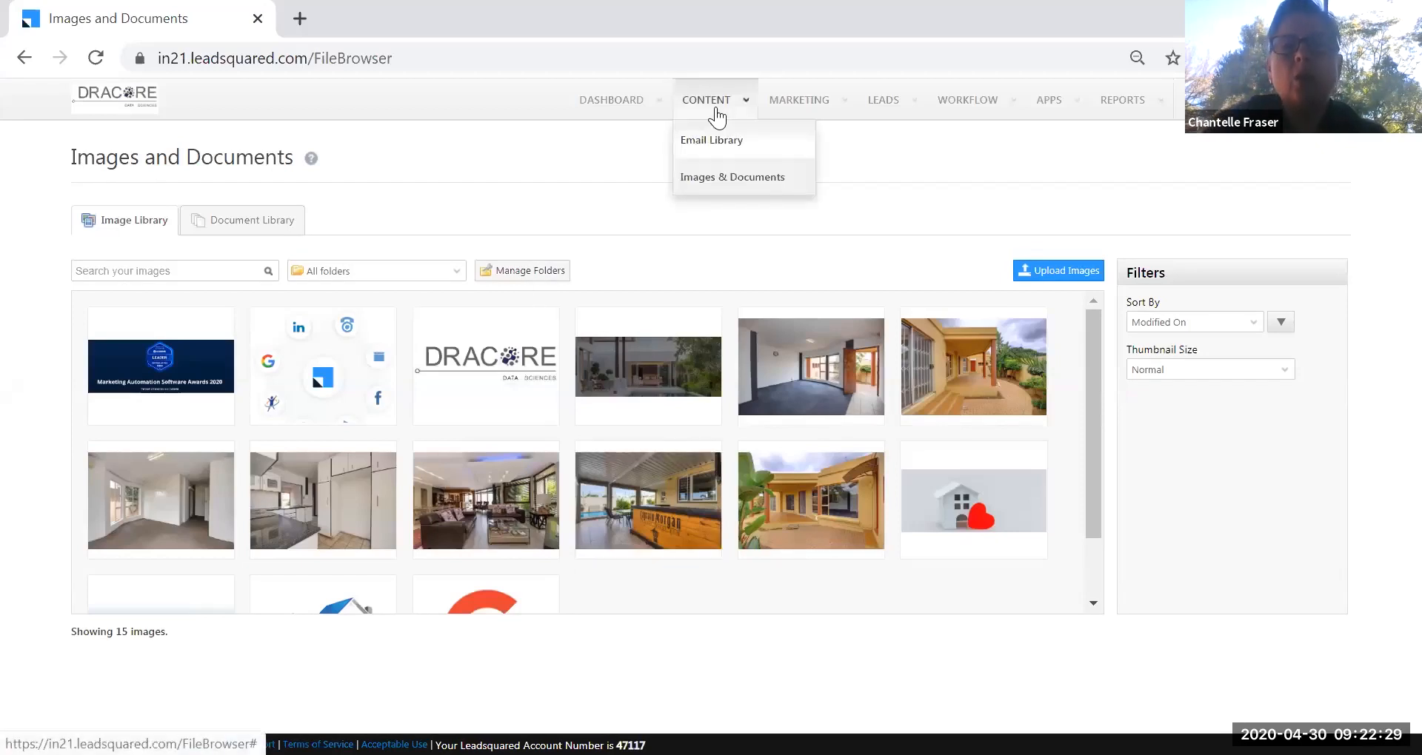
Open the Email Library and scroll its 87 templates down to the pager and back up.
click(697, 145)
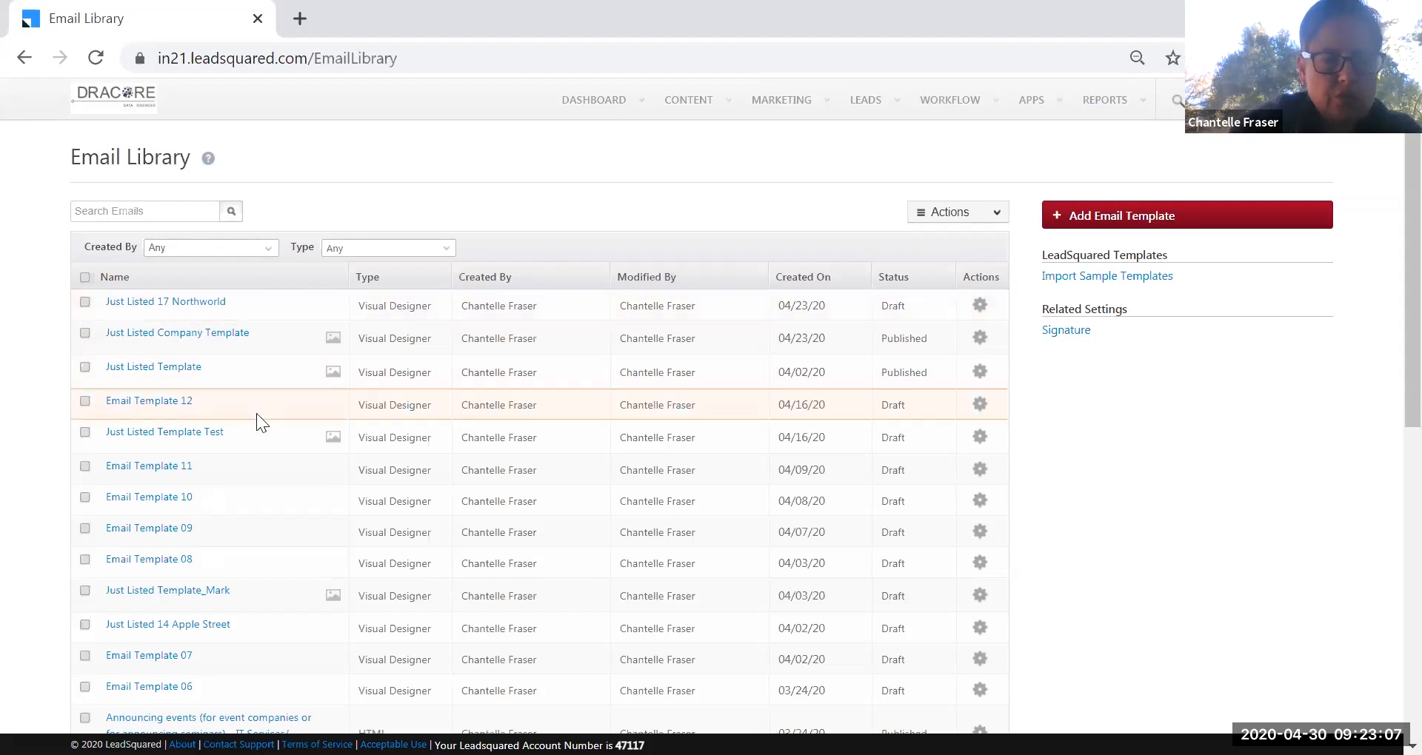
scroll(246, 420, down, 3)
scroll(246, 423, down, 5)
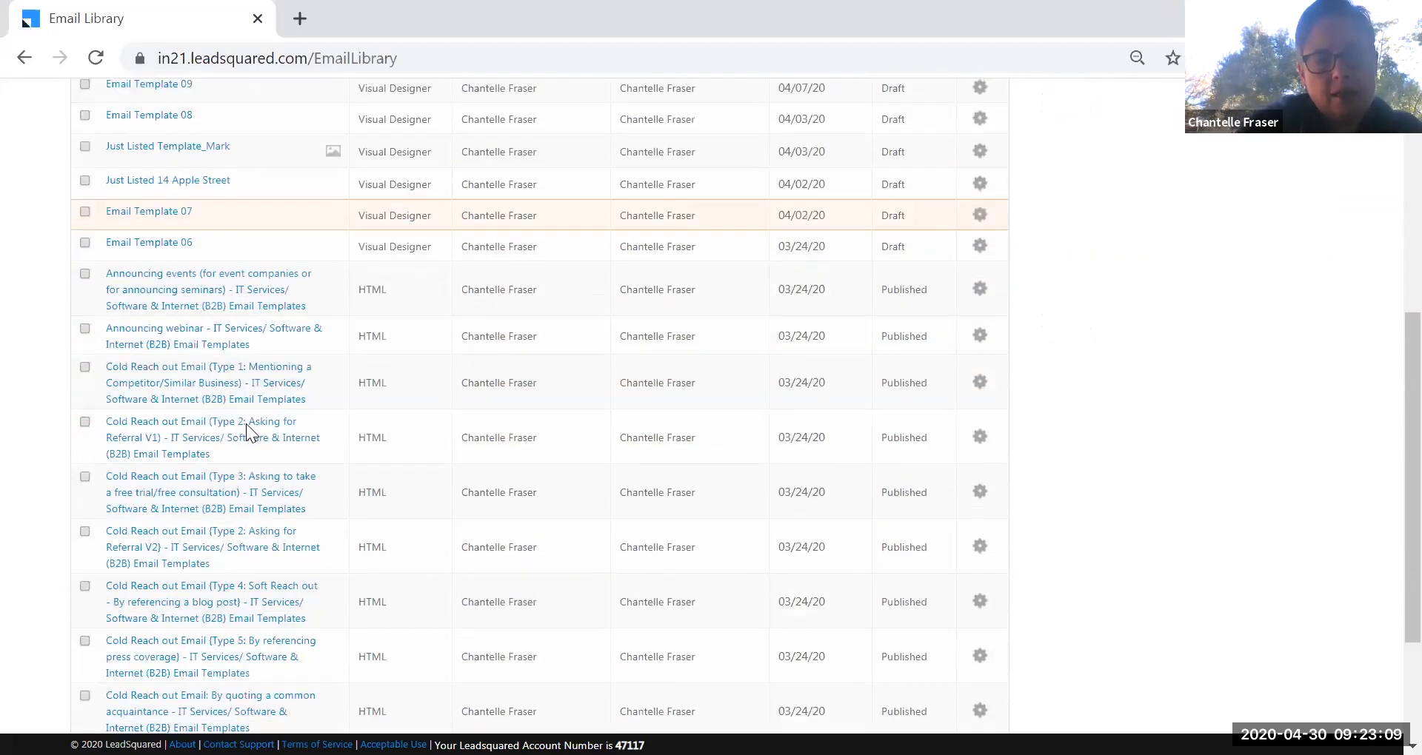
drag(130, 696, 121, 690)
click(138, 694)
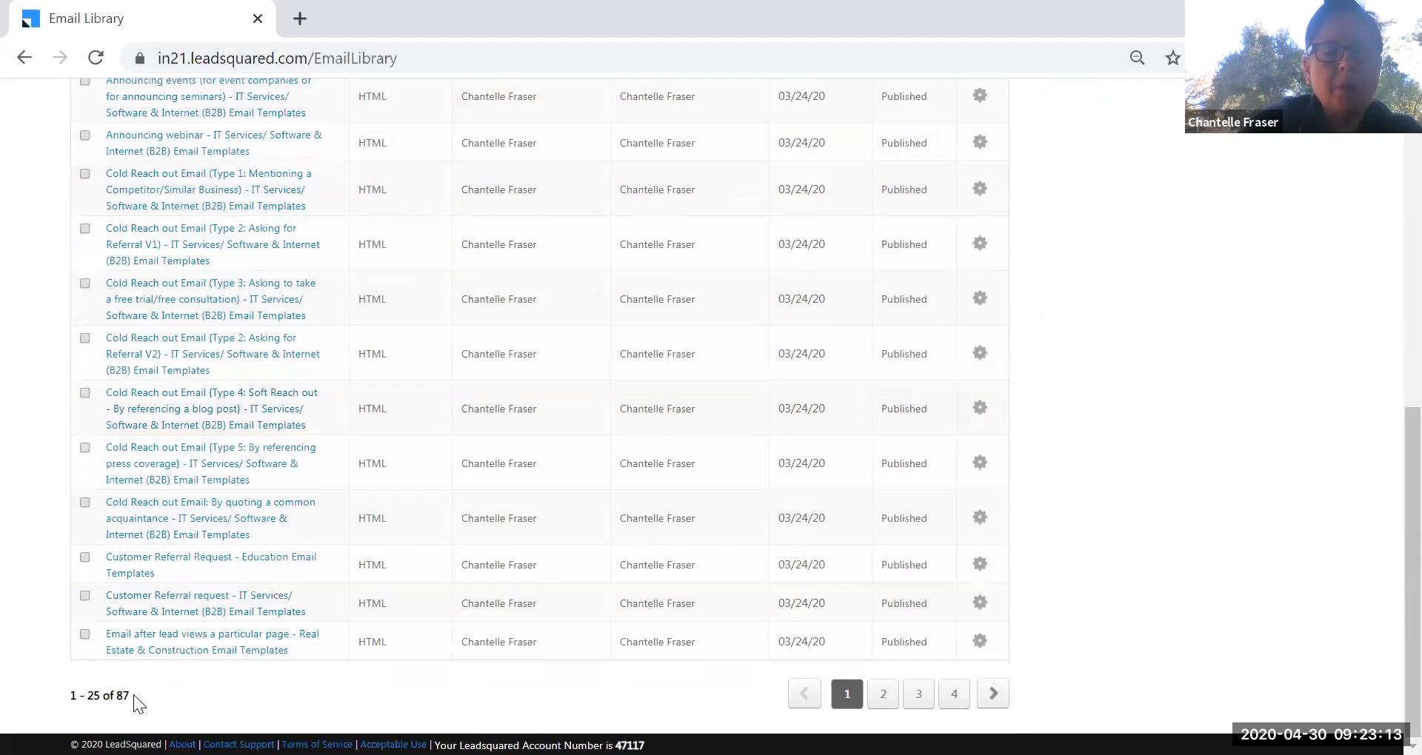
scroll(533, 495, up, 9)
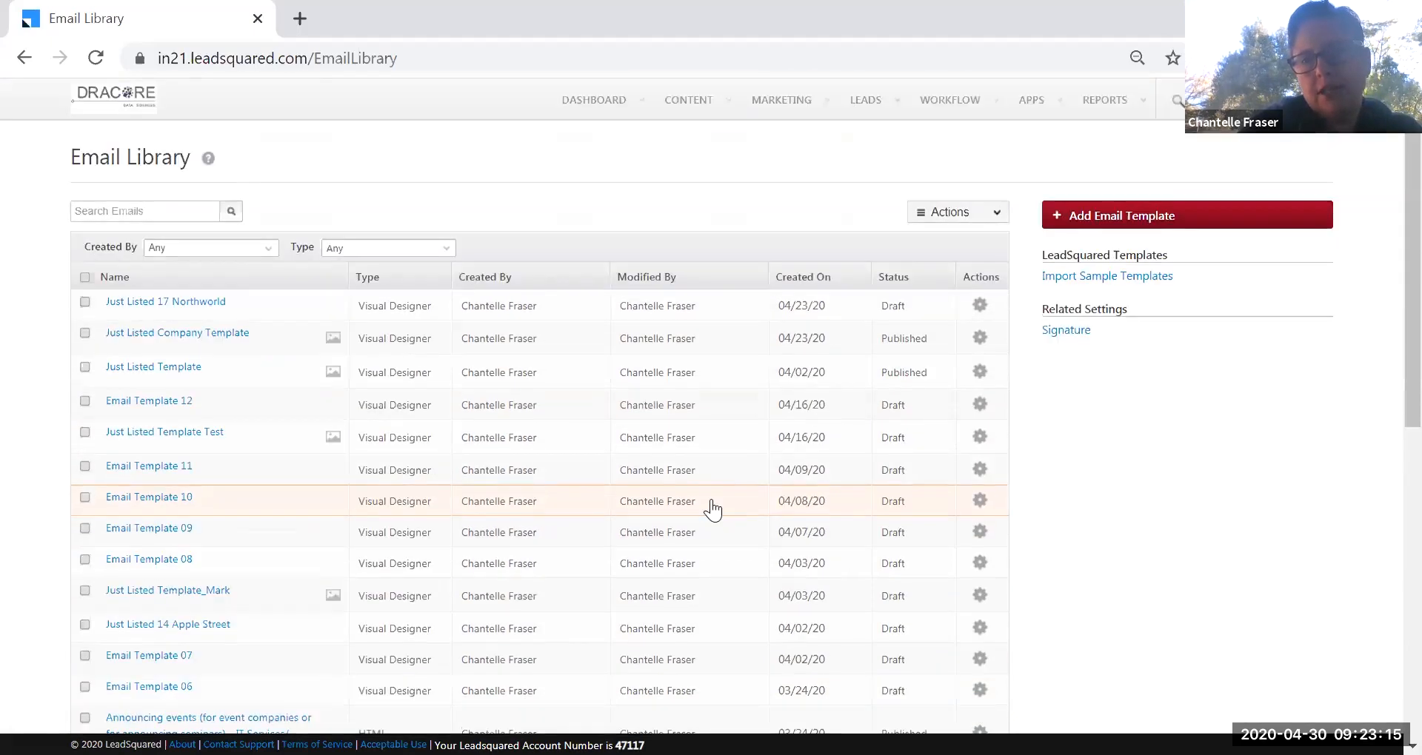
Add a new email template with the Visual Designer, creating Email Template 13.
click(1104, 221)
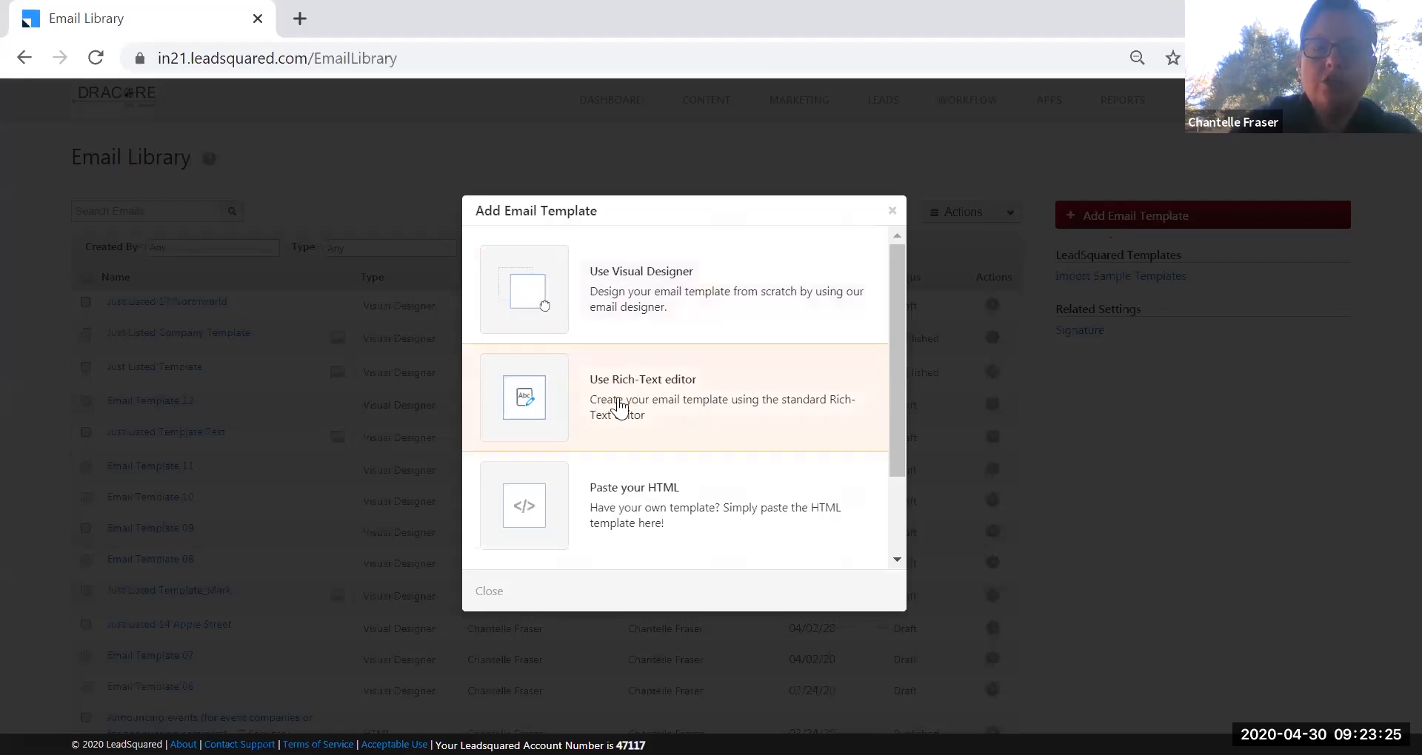
scroll(902, 489, down, 2)
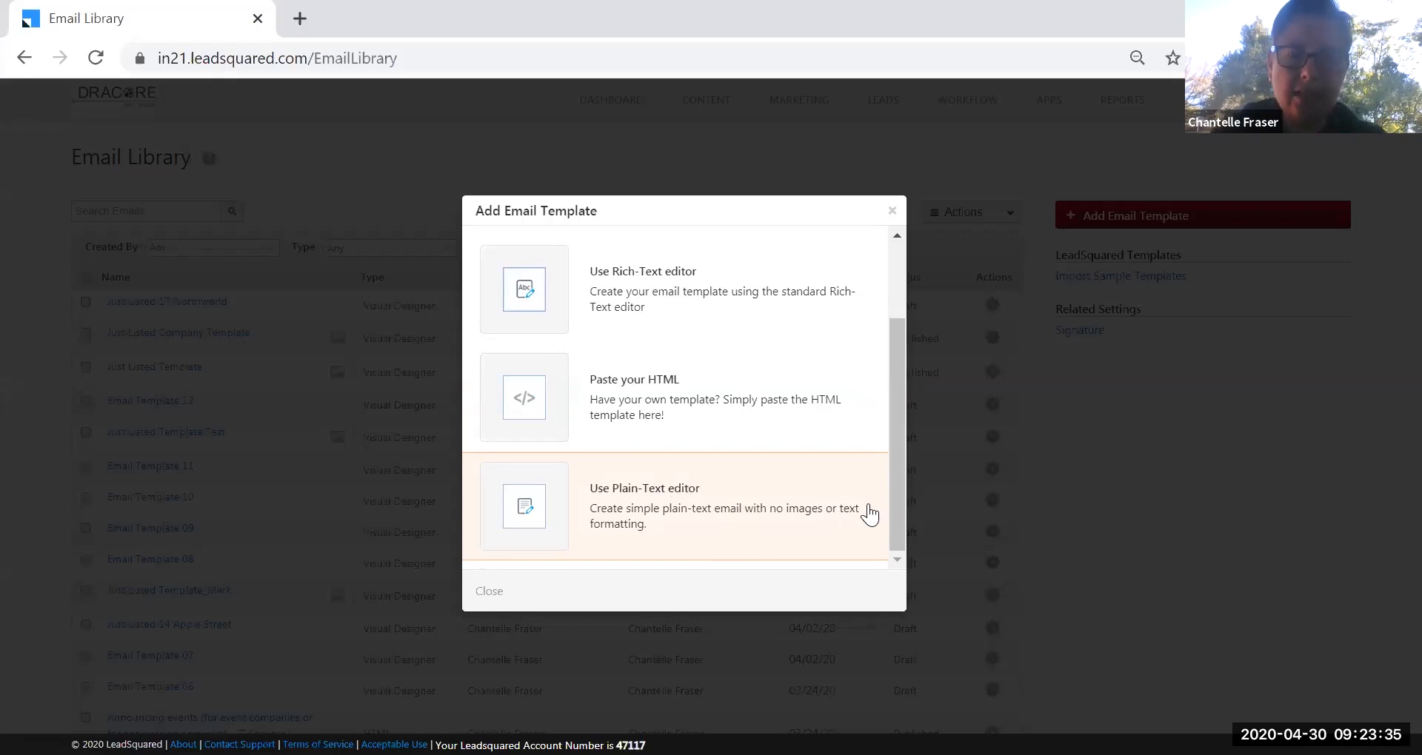
drag(900, 492, 895, 375)
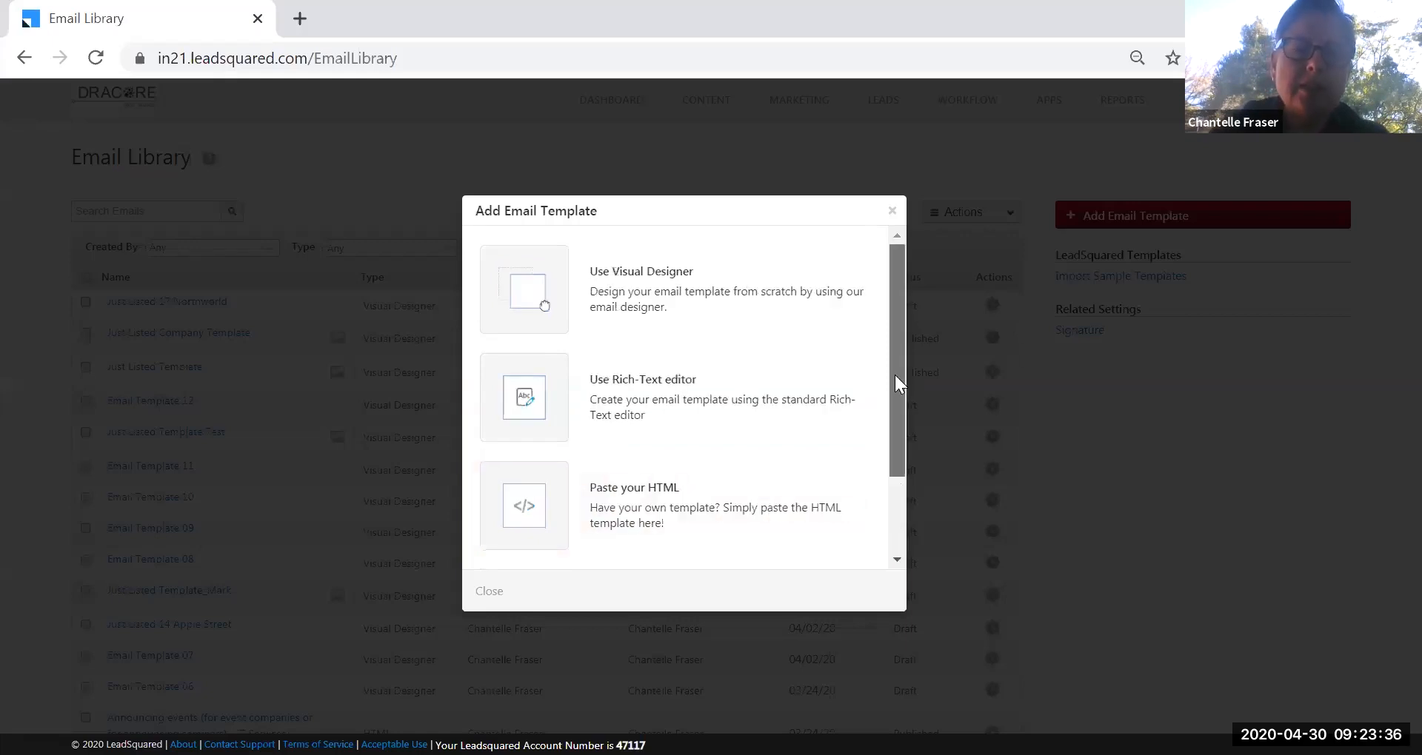
click(698, 297)
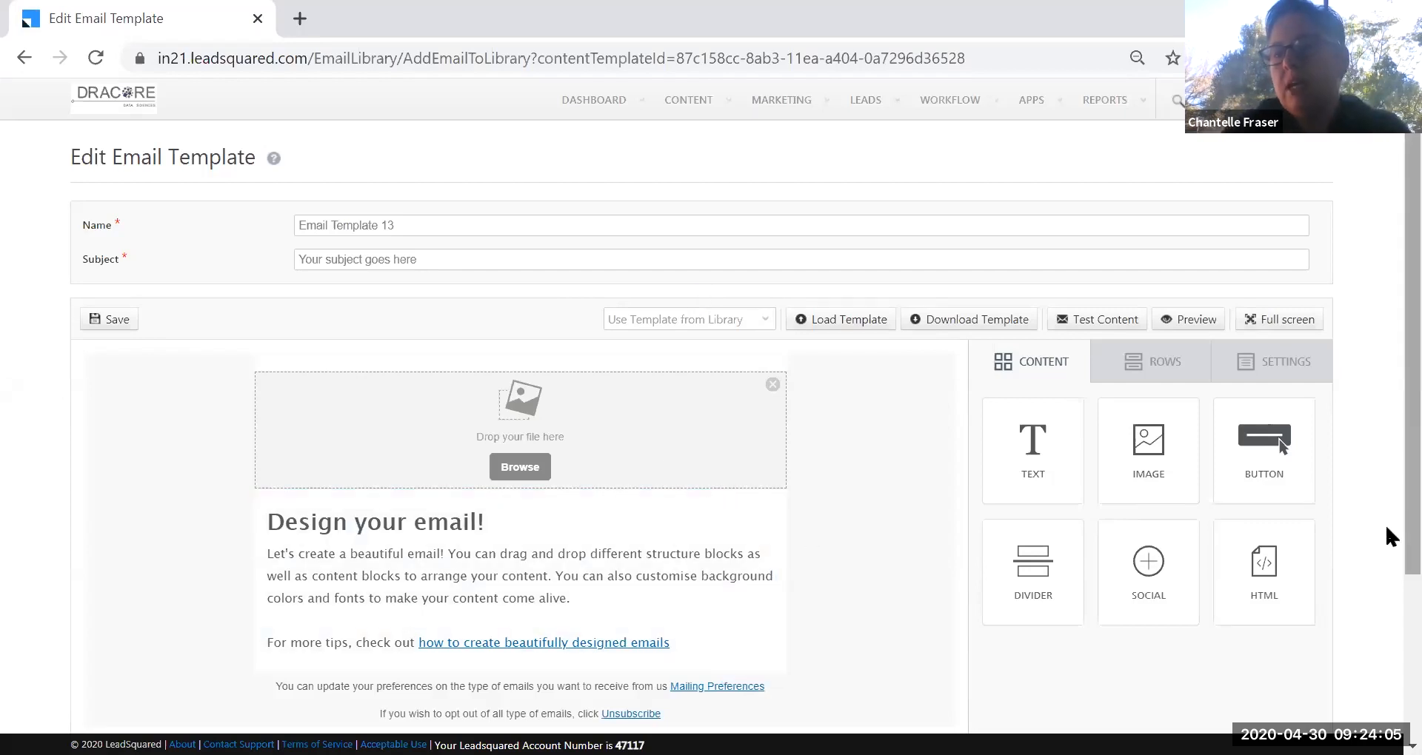
Add a second image block below the intro text.
scroll(1385, 573, down, 1)
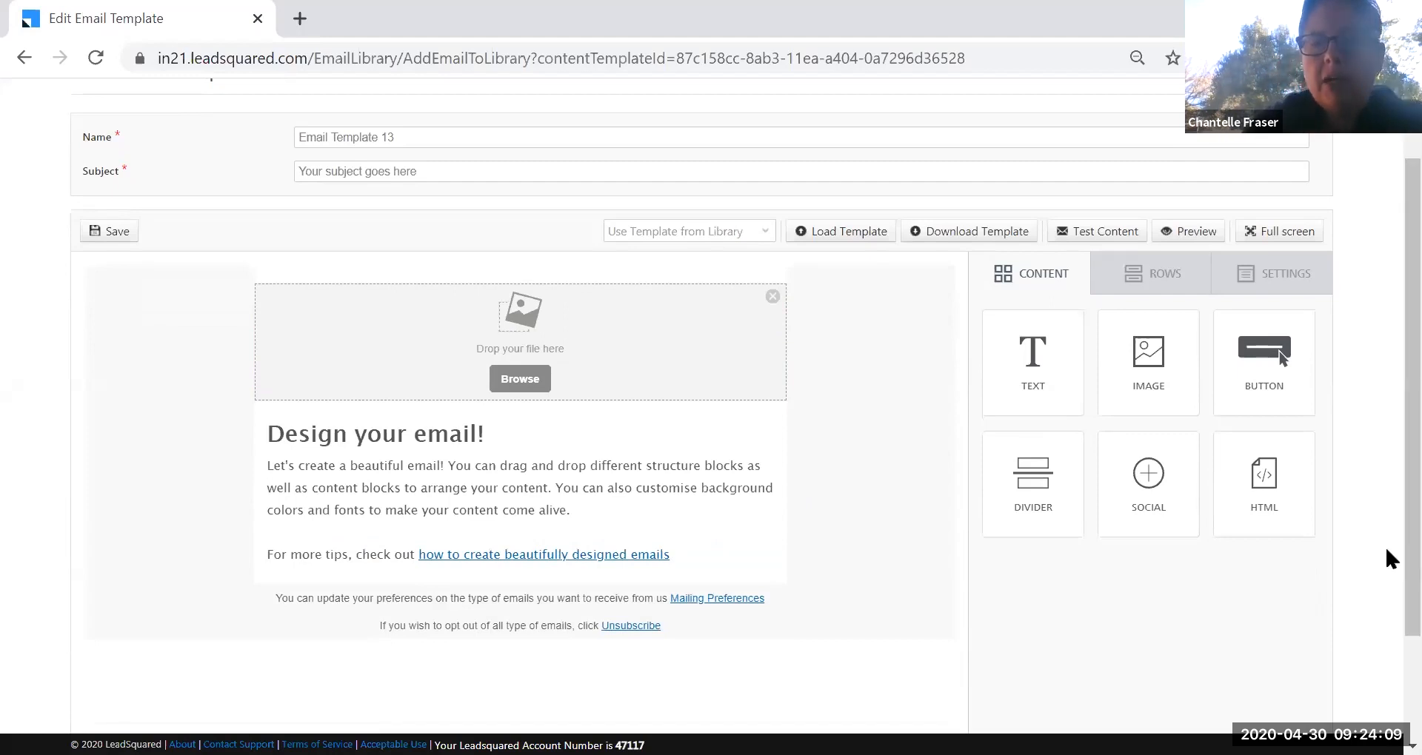
scroll(1386, 522, up, 1)
scroll(1386, 587, down, 2)
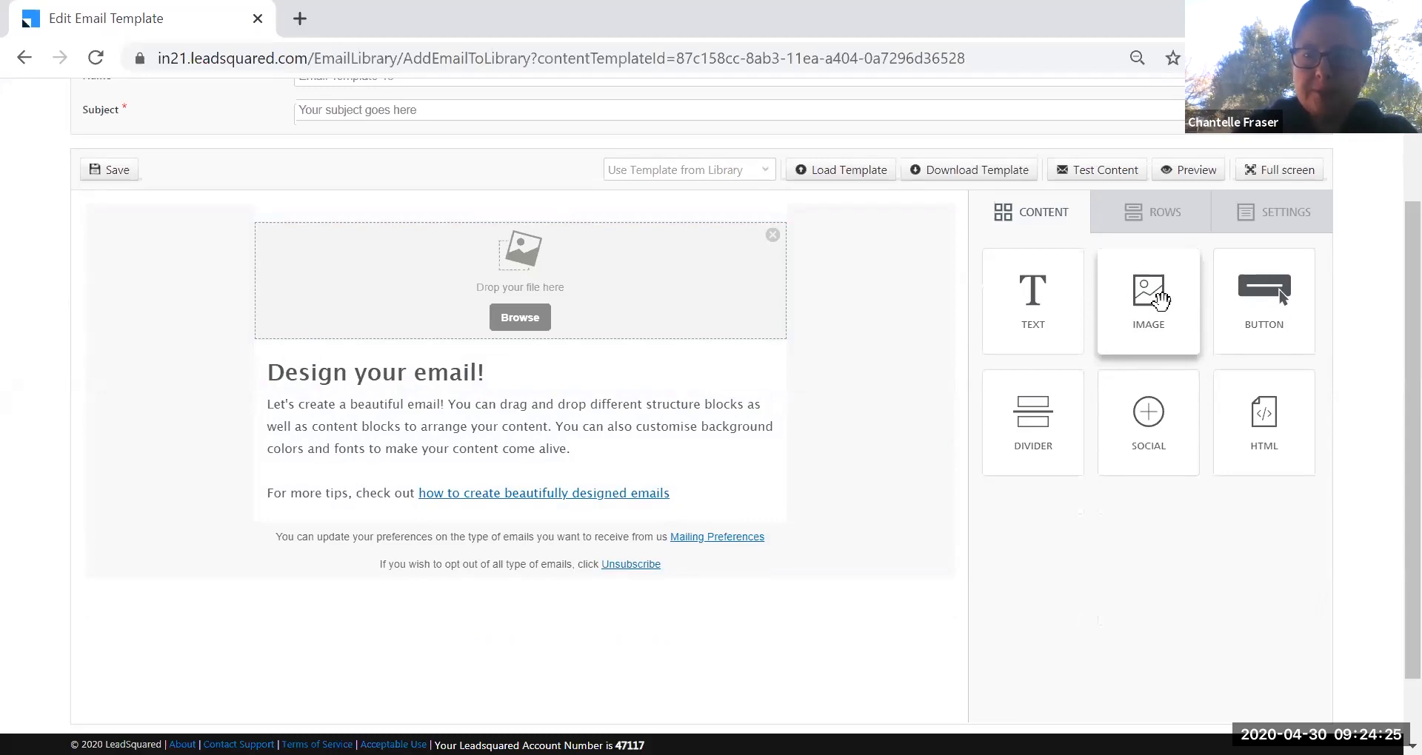
drag(1157, 295, 548, 527)
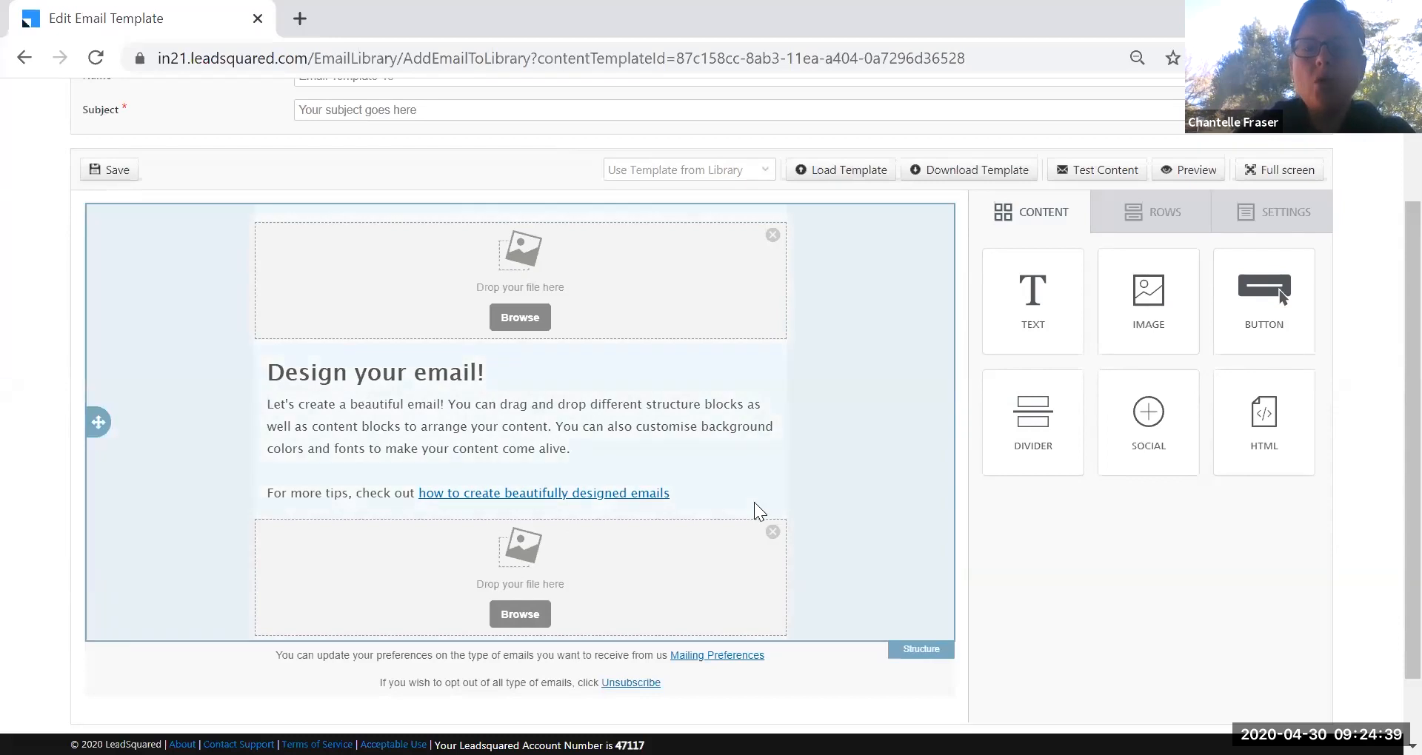
Add a new text block beneath the lower image block.
scroll(1101, 184, down, 1)
drag(1030, 249, 551, 554)
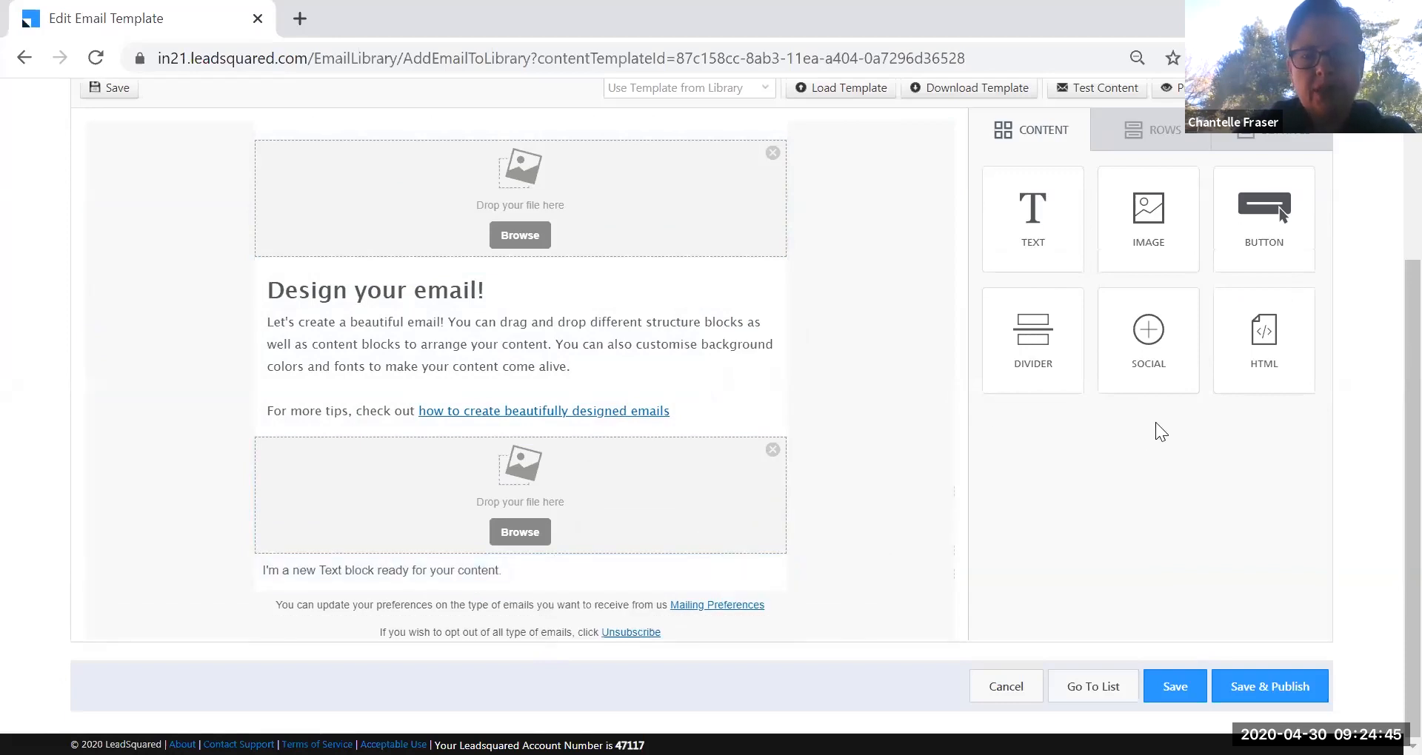
scroll(812, 348, up, 3)
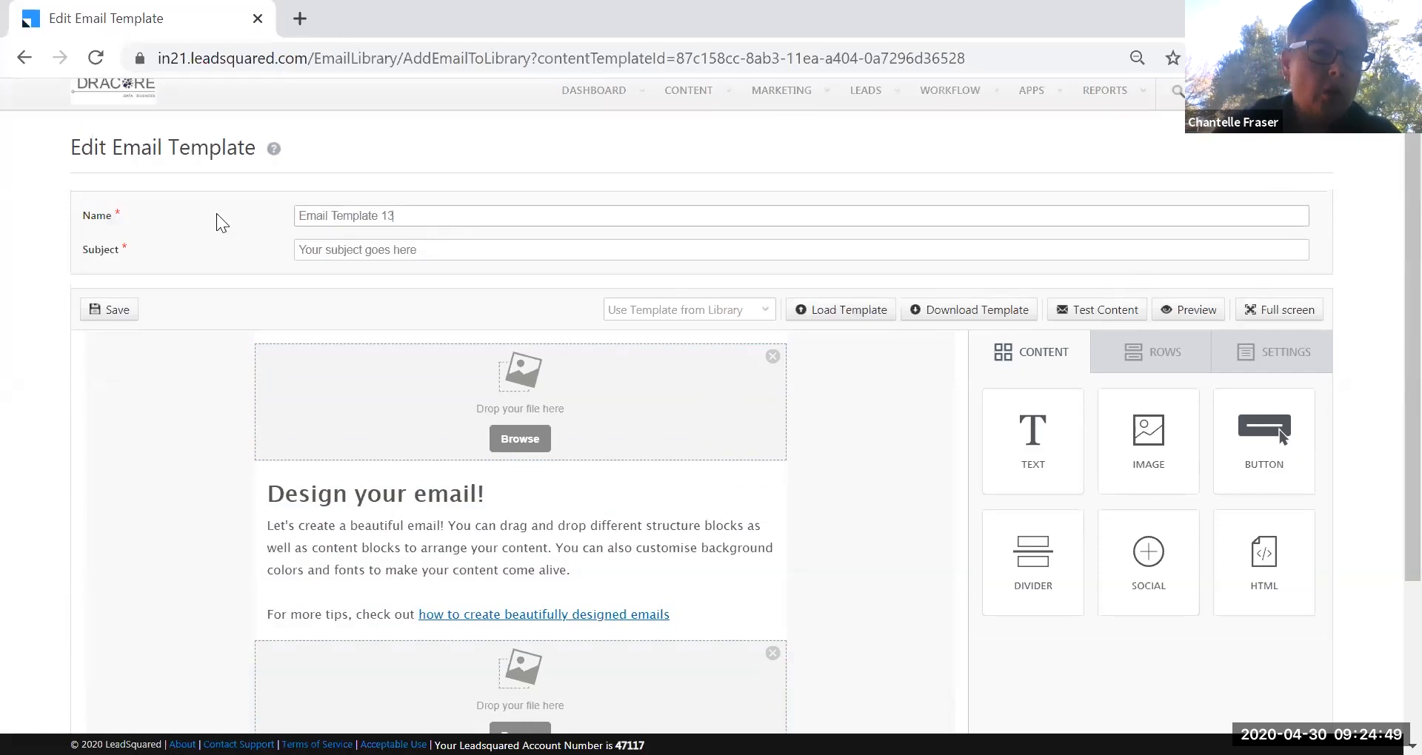
Name the template 'Happy Birthday Template' with subject 'Happy Birthday from Banana Property'.
click(93, 216)
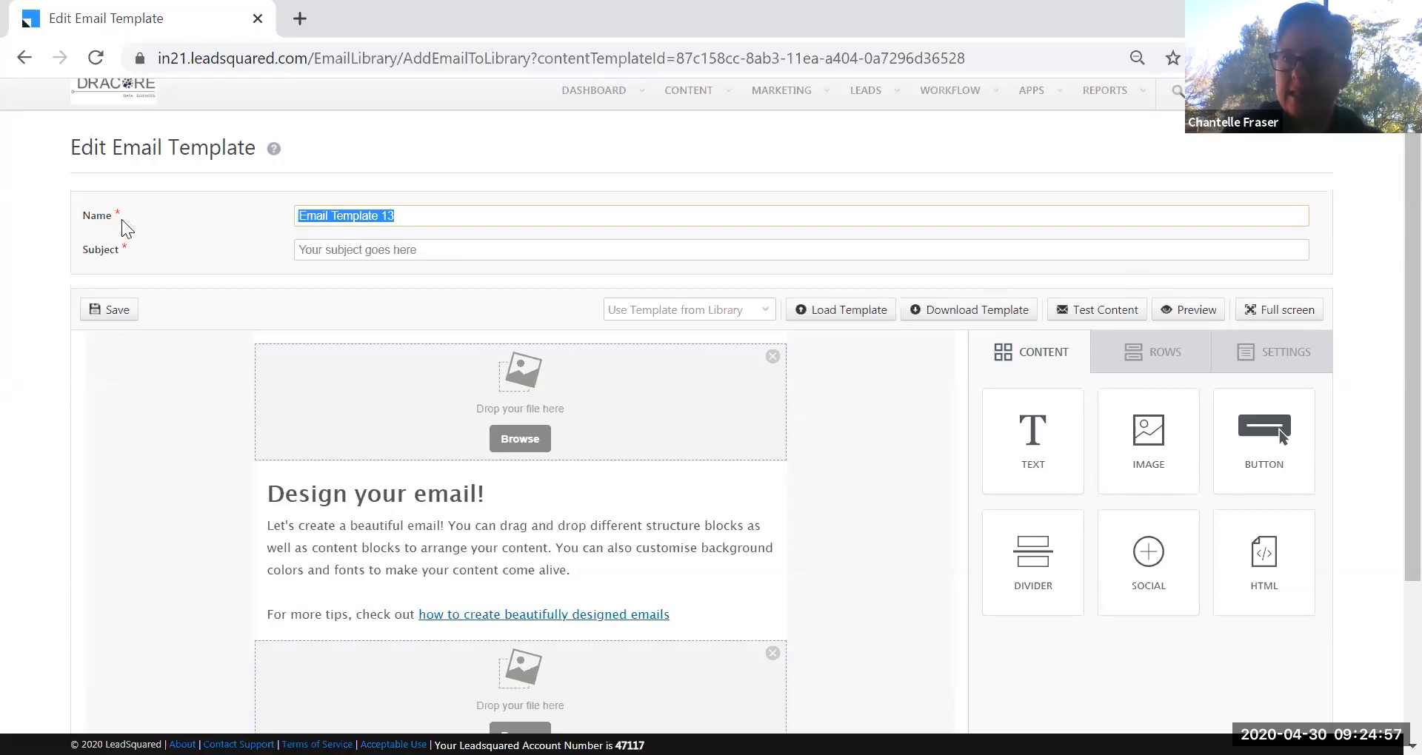
text(H)
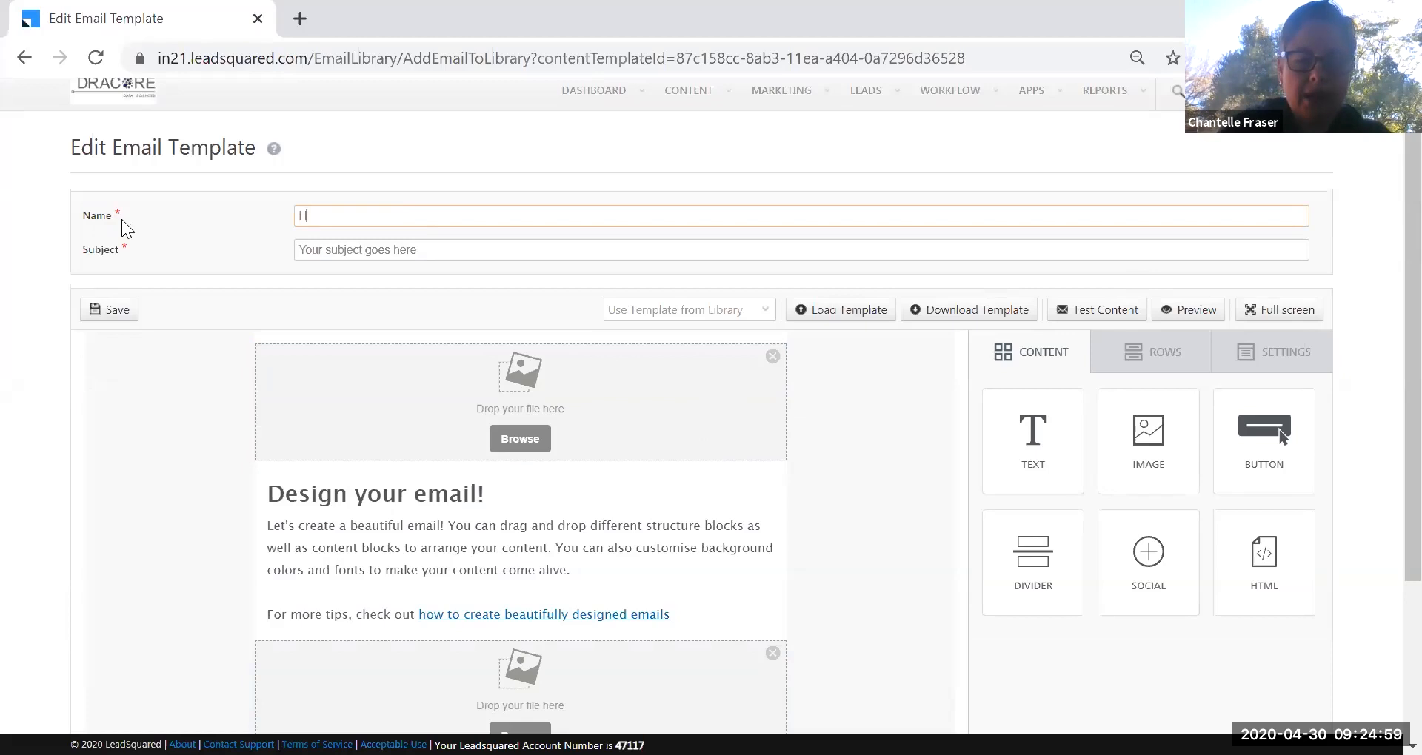
text(appy Birthd)
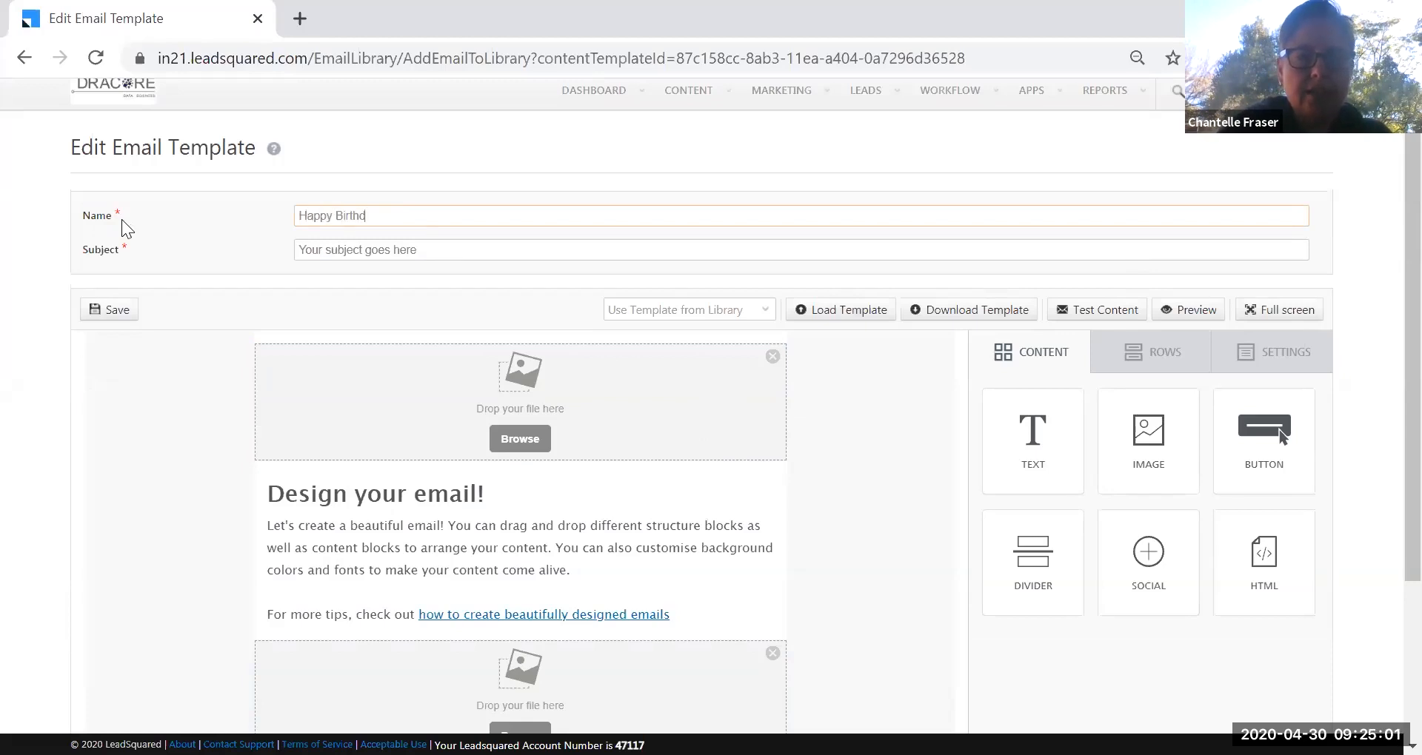
text(ay Template)
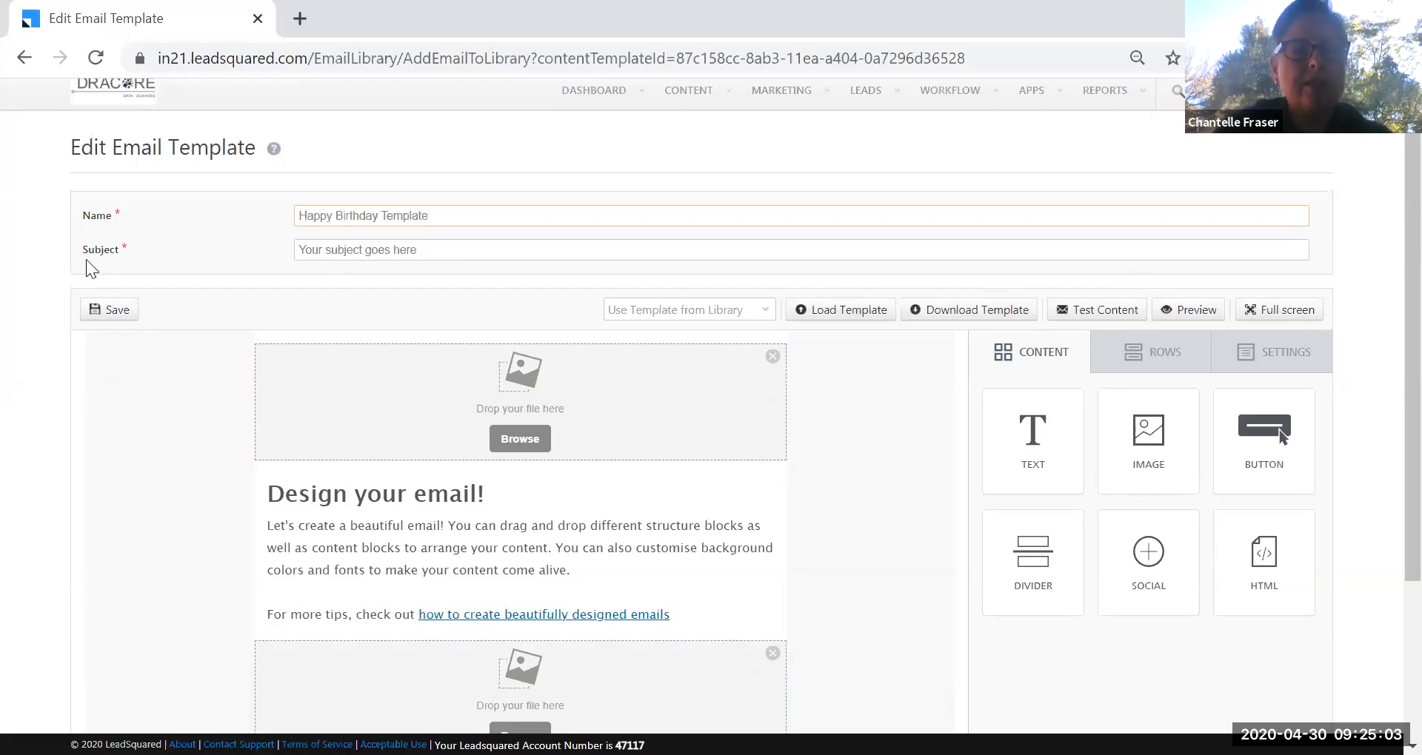
drag(498, 255, 299, 247)
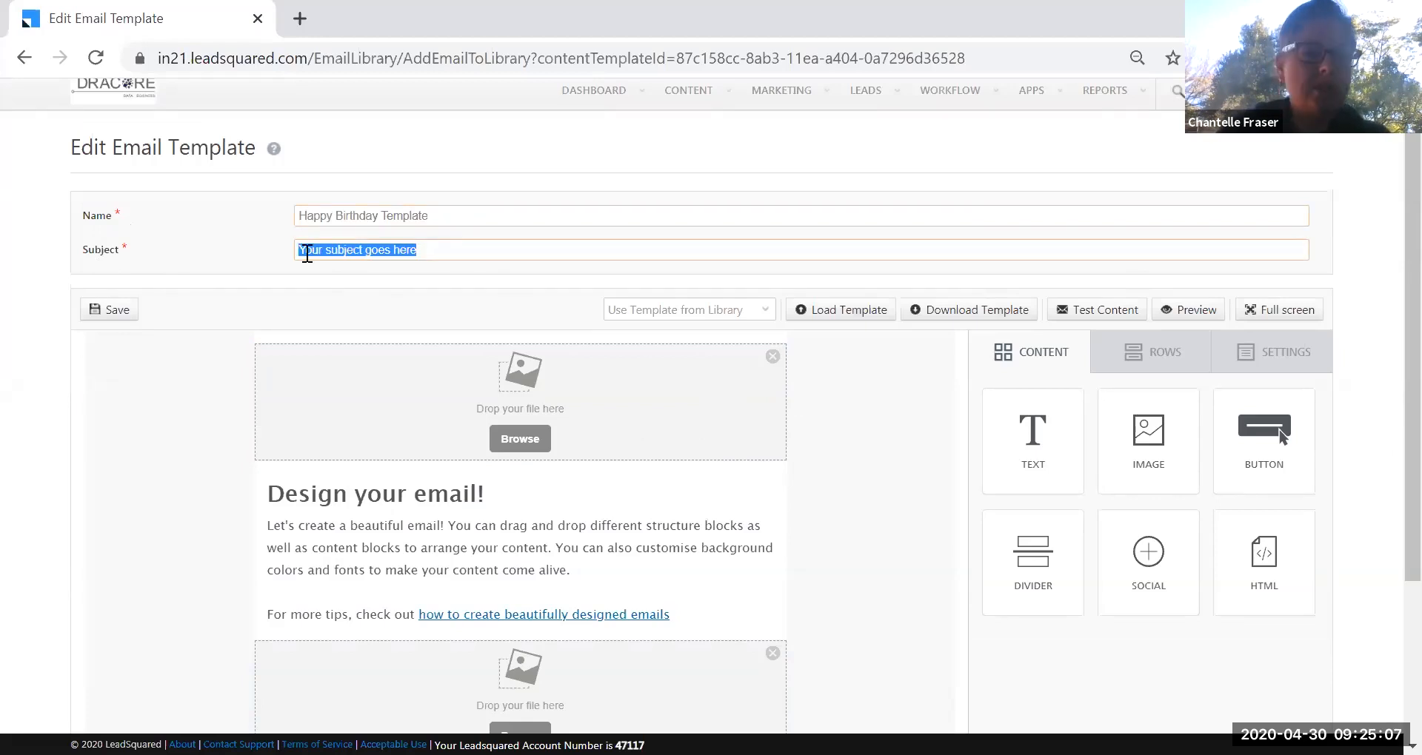
text(Happy Brithd)
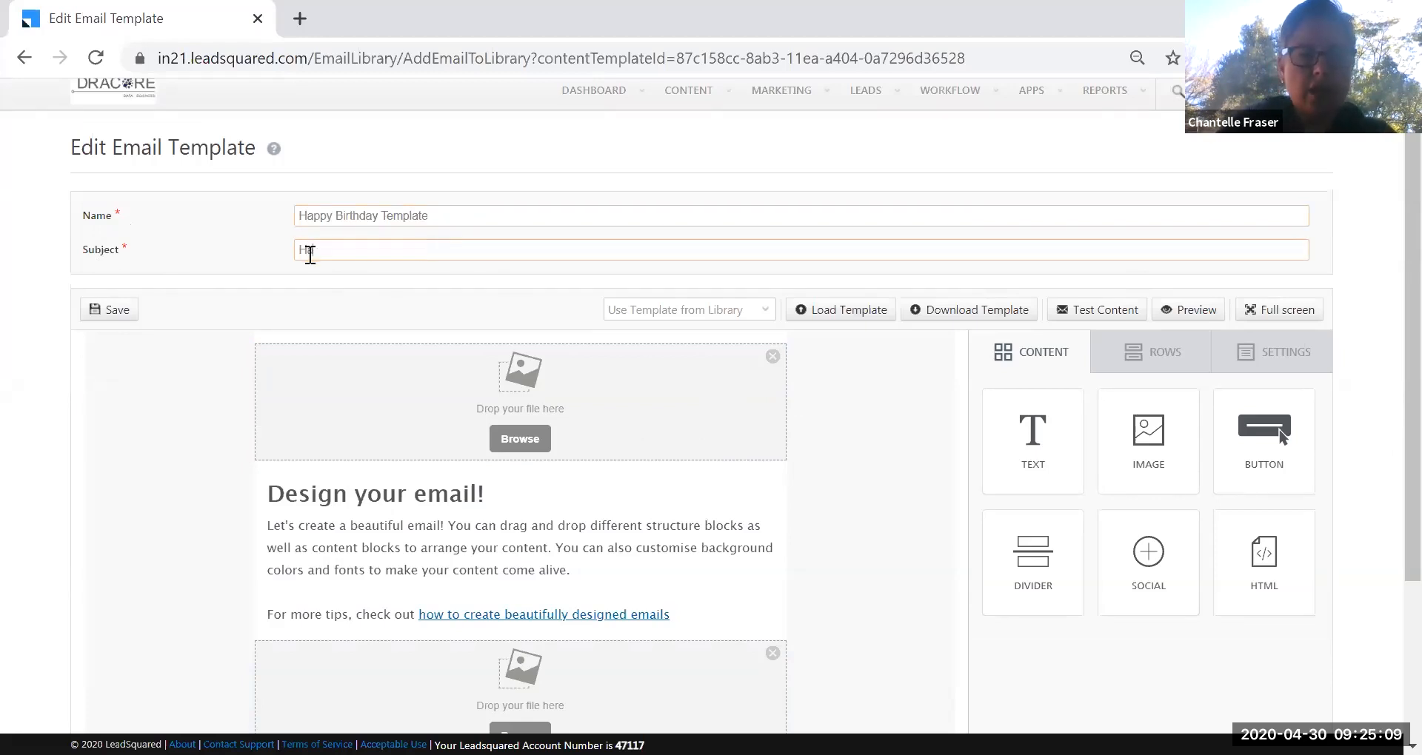
key(BackSpace)
key(BackSpace)
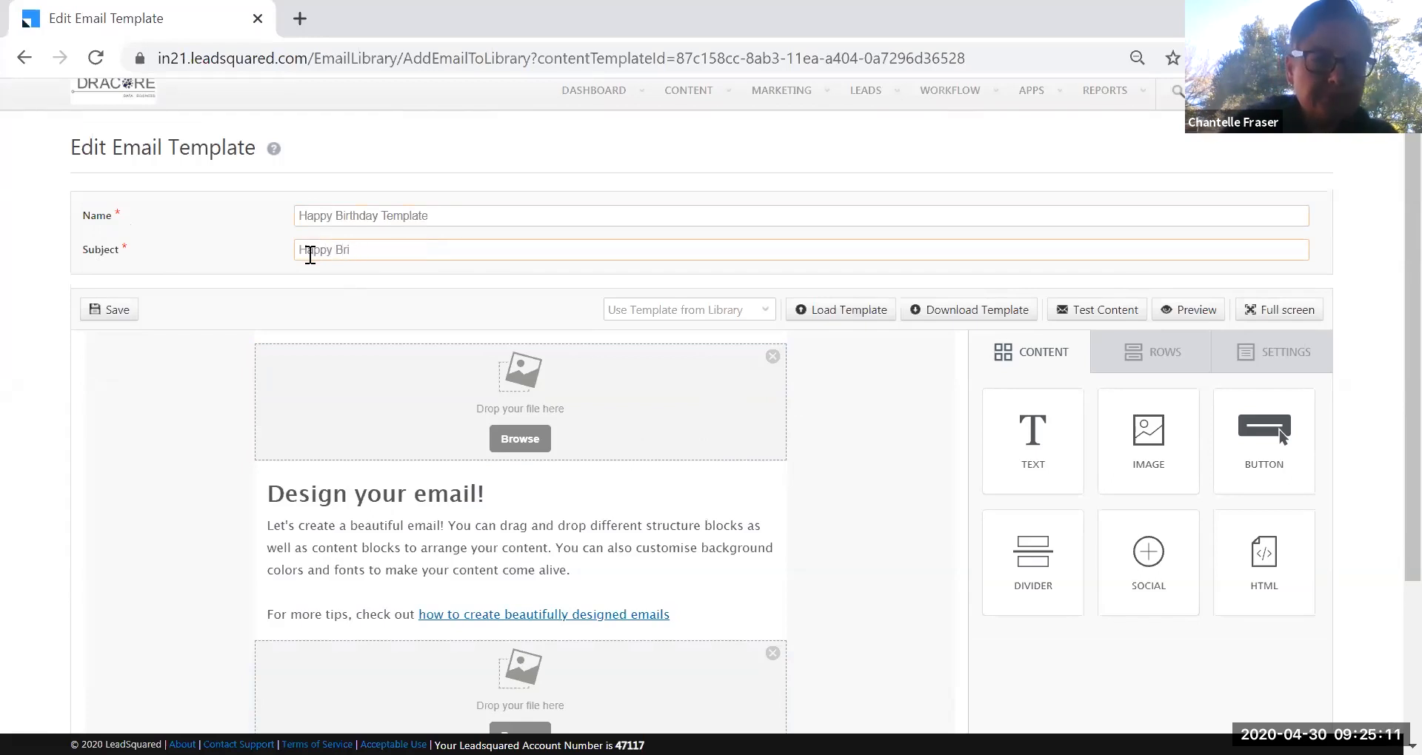
text(thday fr)
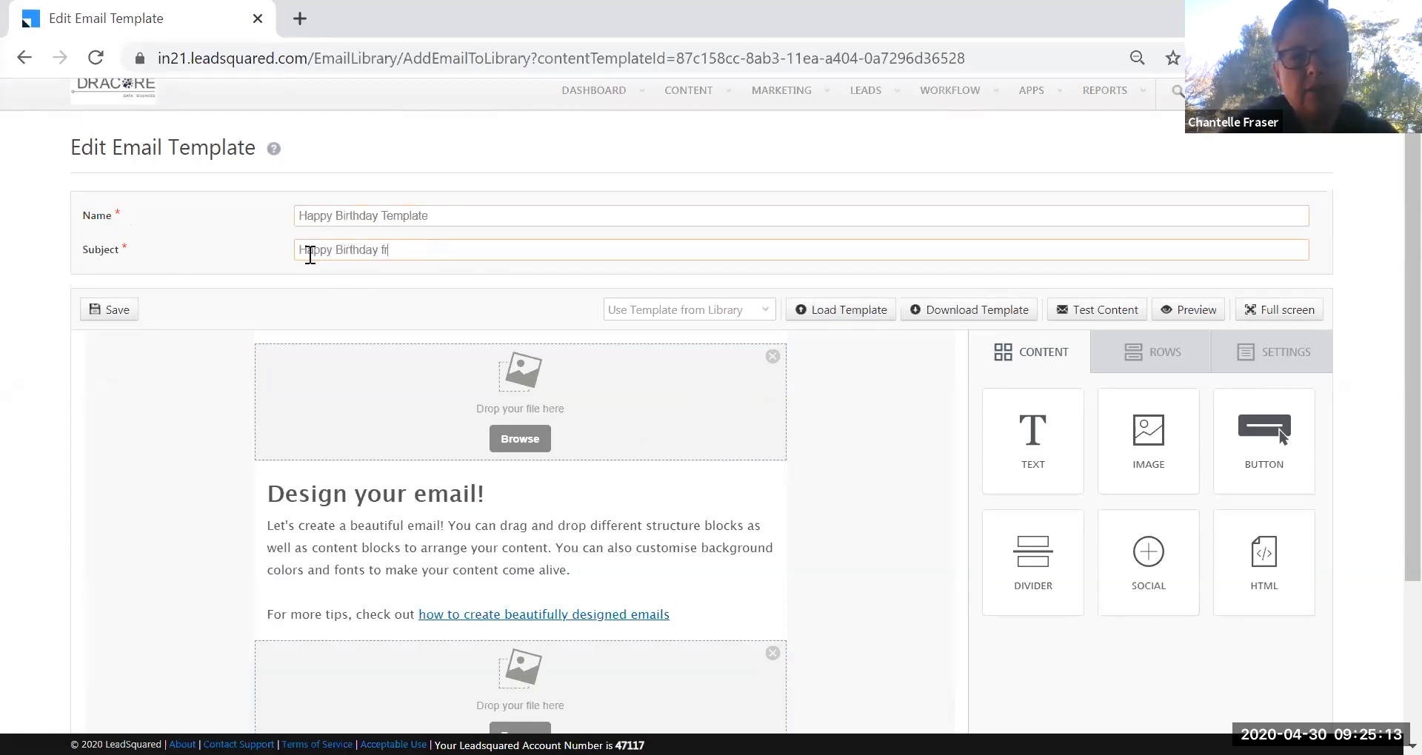
text(om Banana )
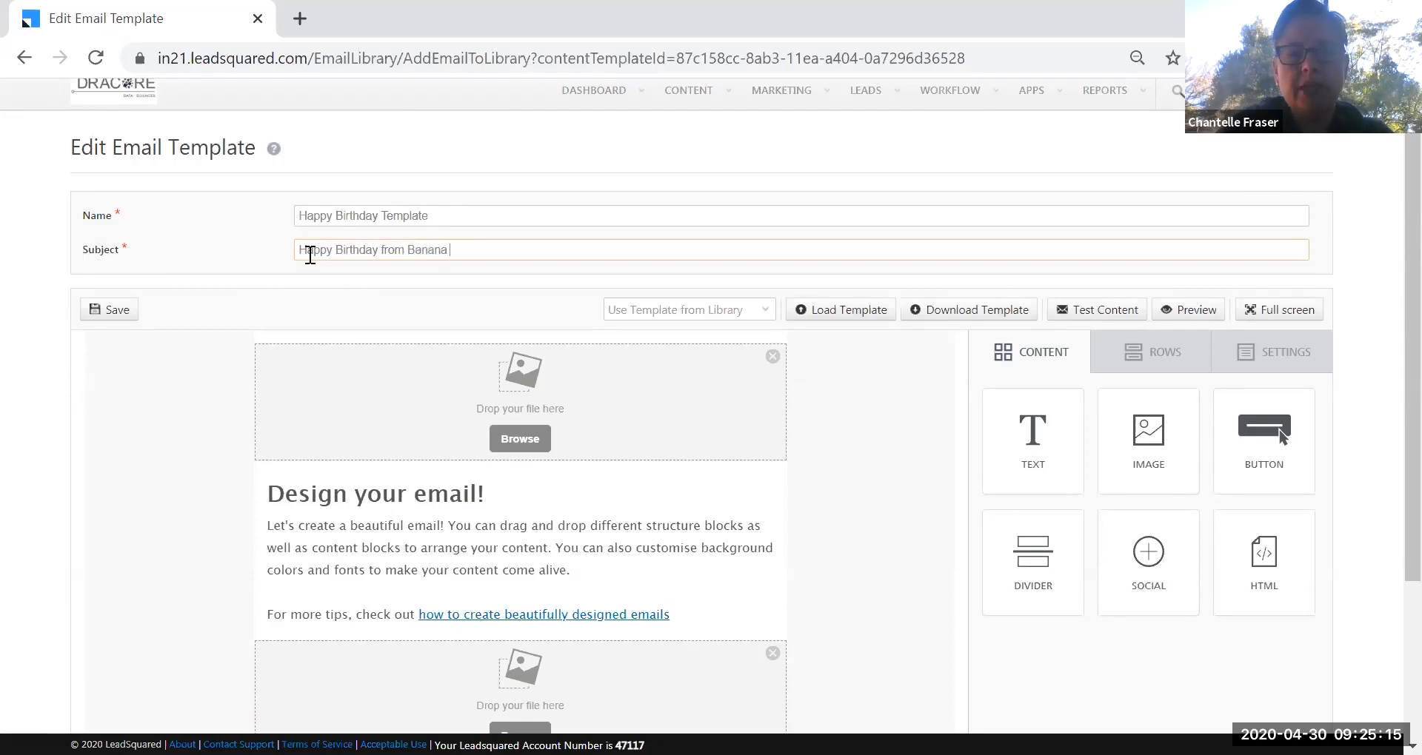
text(Property)
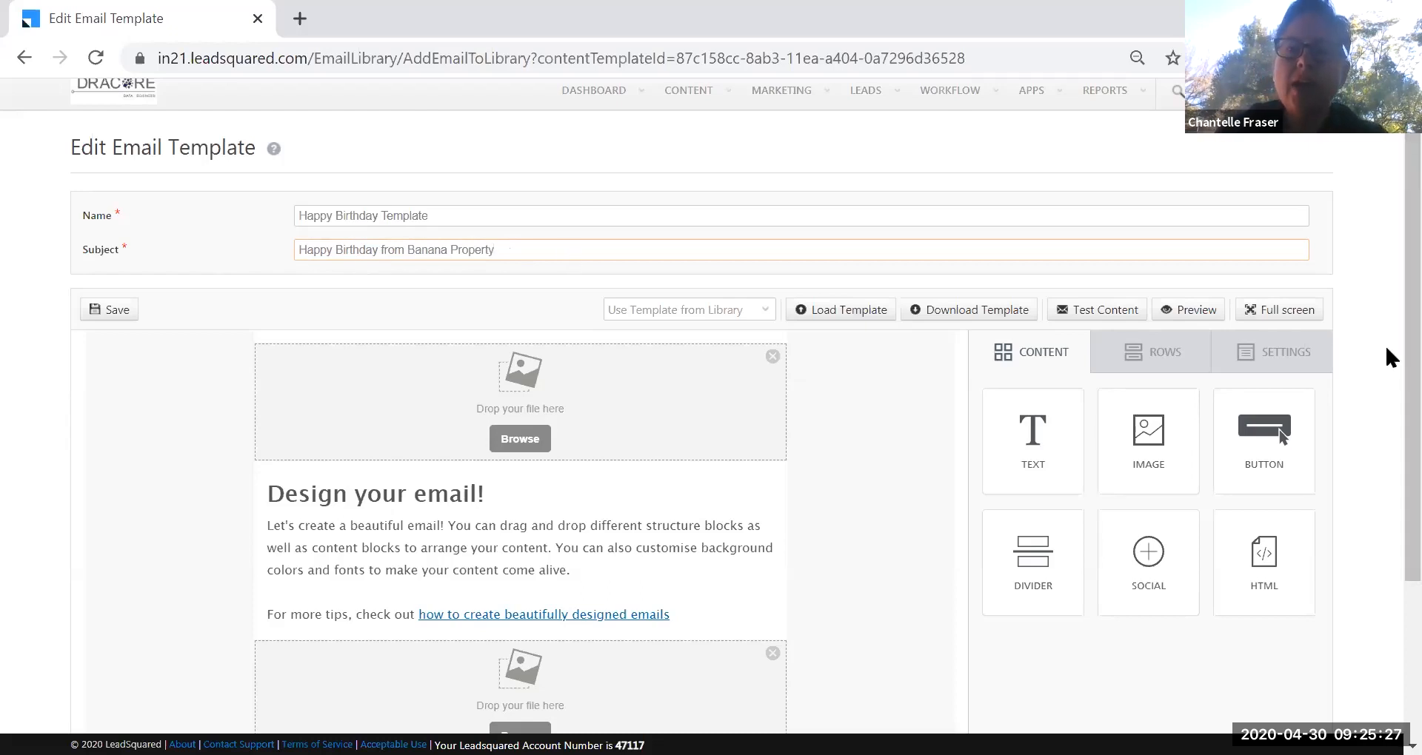
scroll(1384, 410, down, 2)
scroll(1384, 410, down, 2)
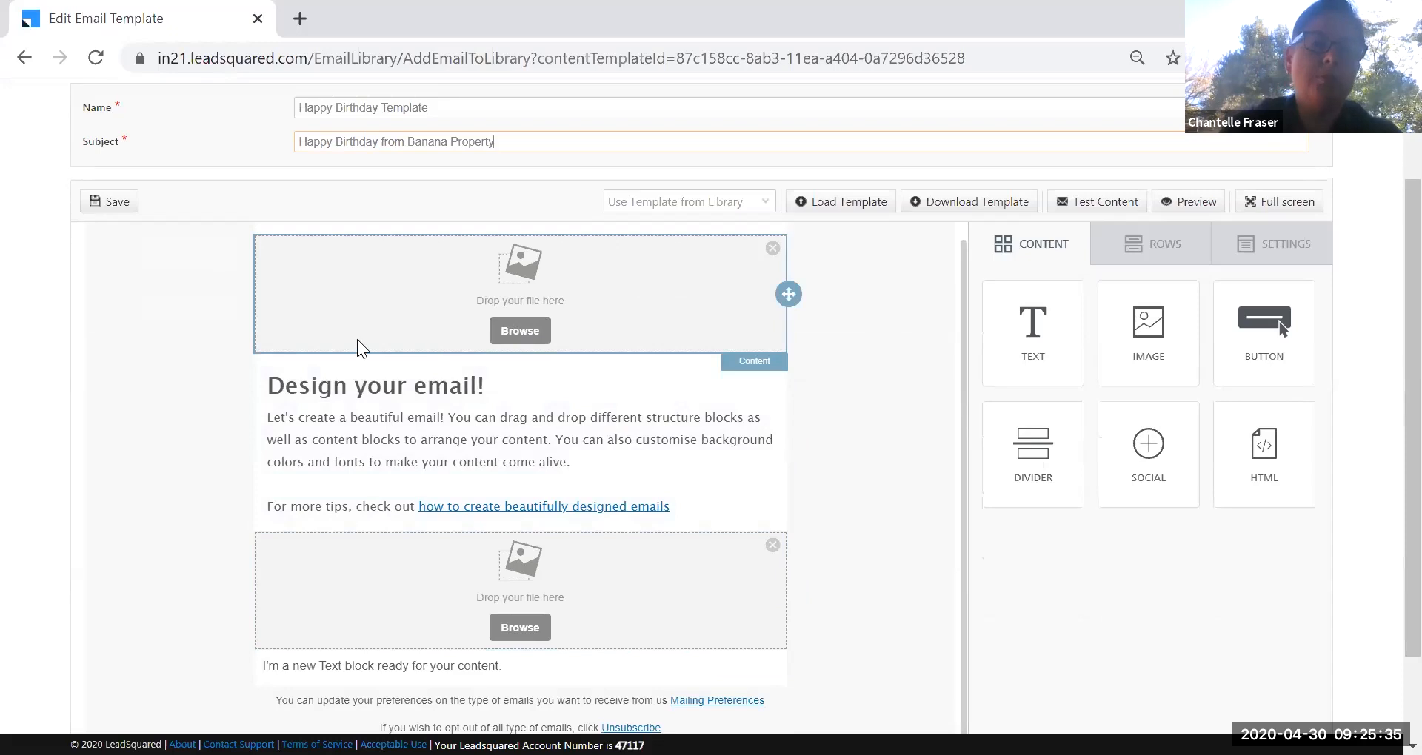
Insert dracore.png from the images folder into the top image block.
click(510, 333)
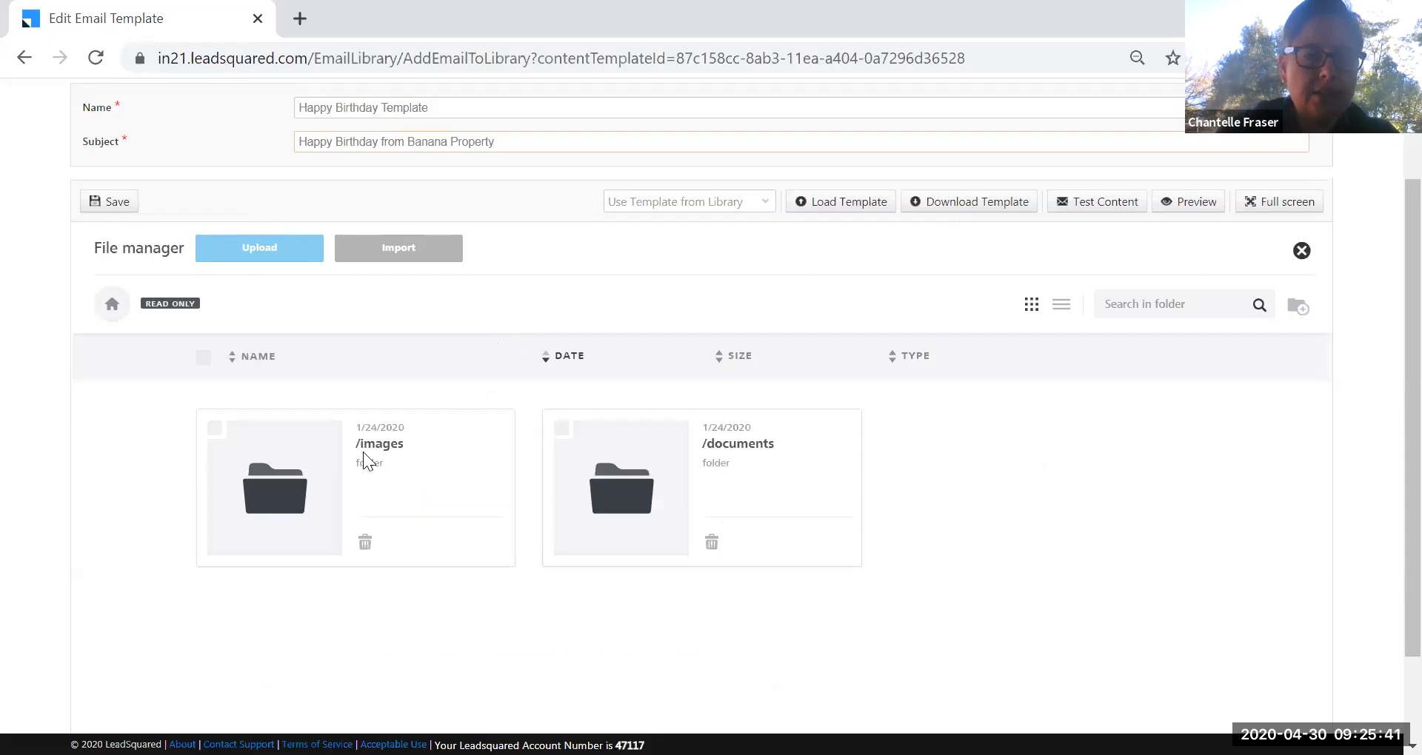
double_click(300, 530)
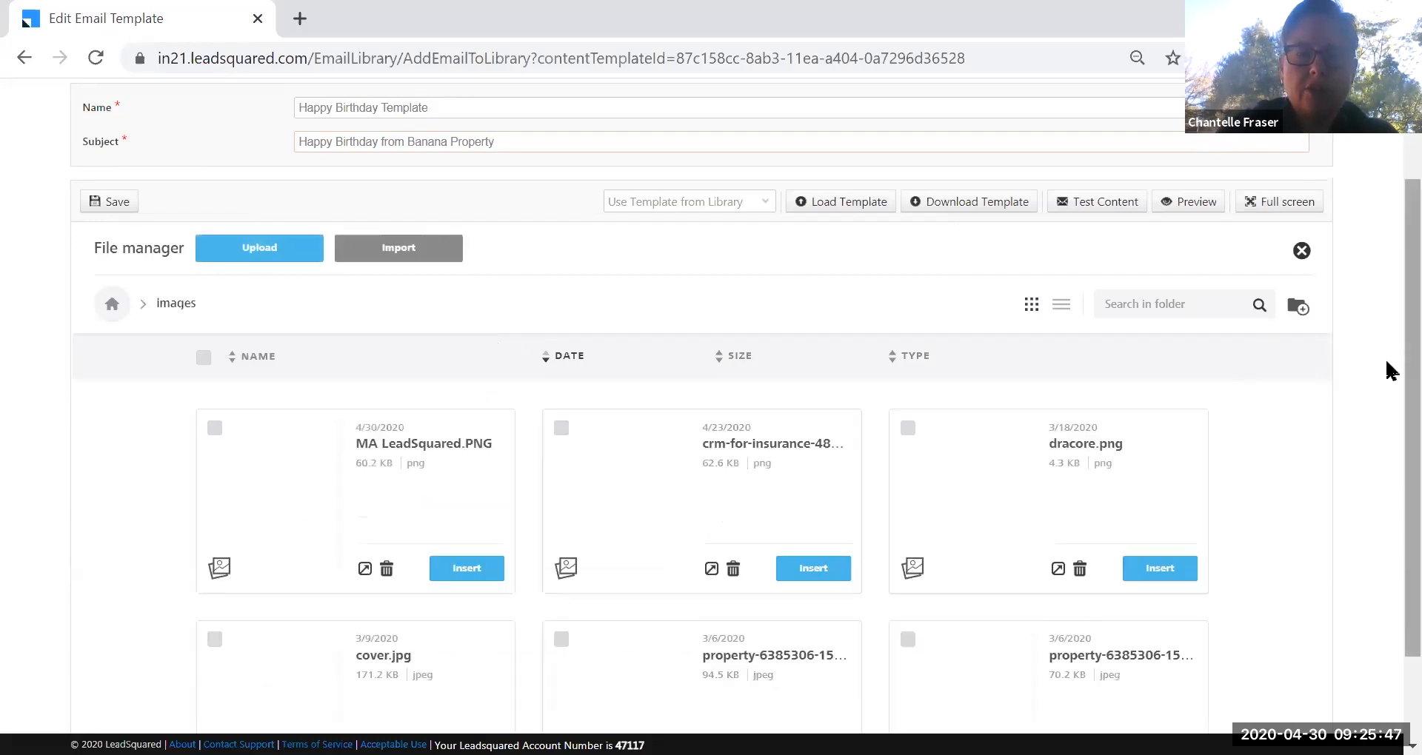
scroll(1389, 370, down, 2)
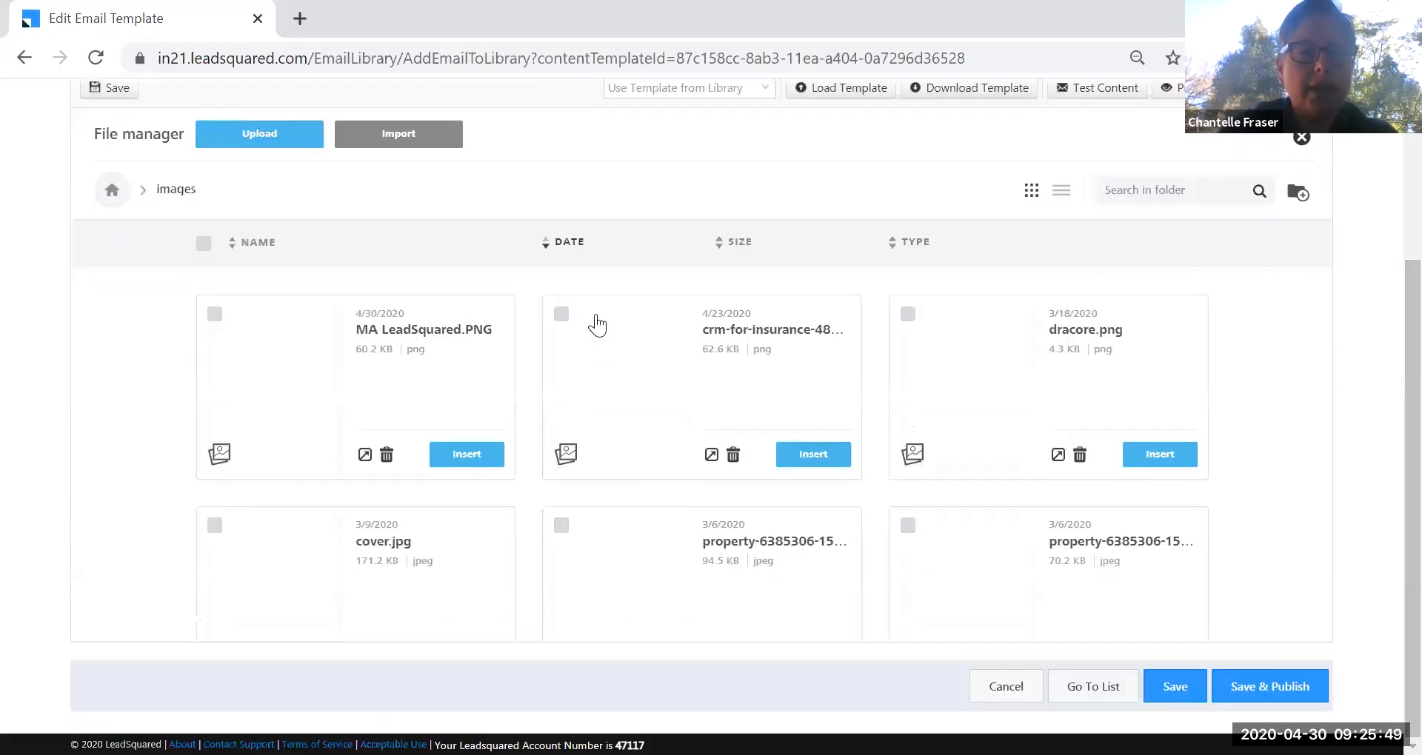
click(1145, 190)
text(dracore)
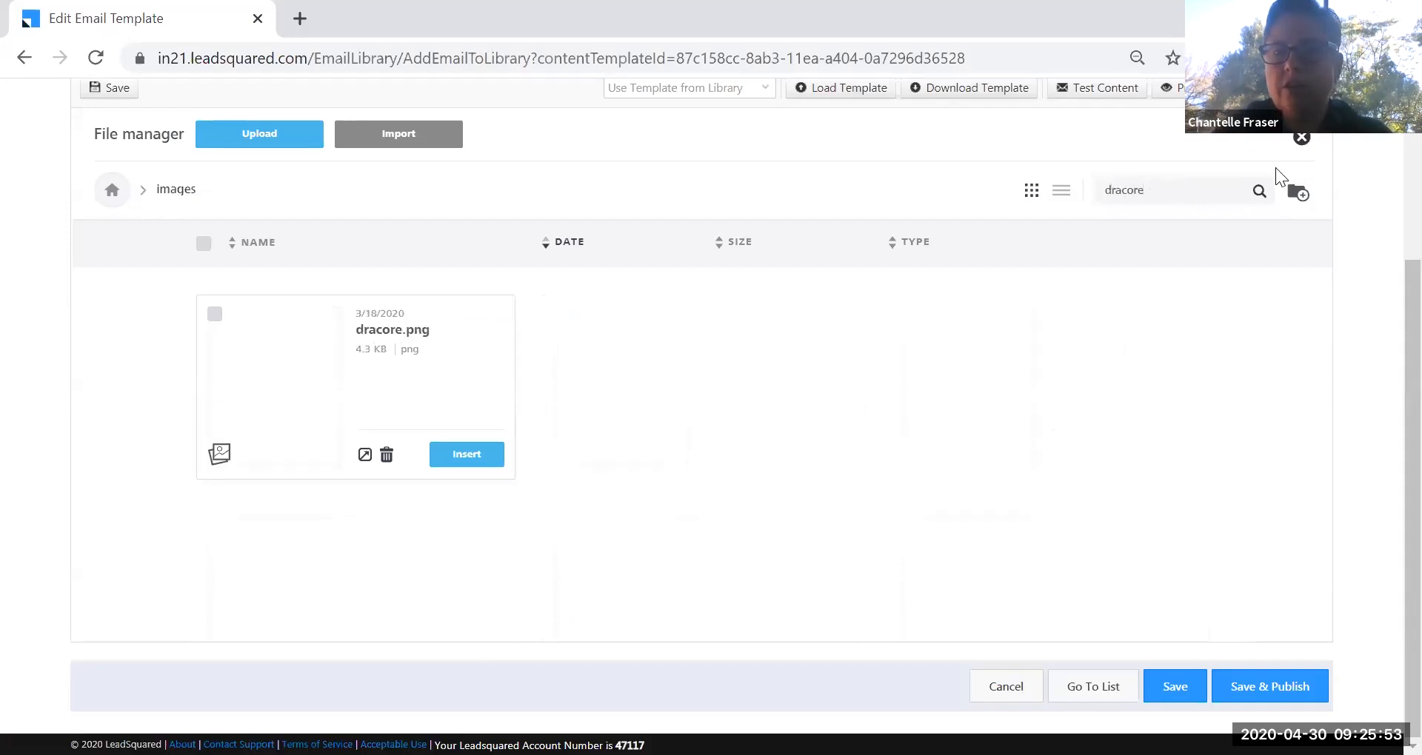
click(467, 454)
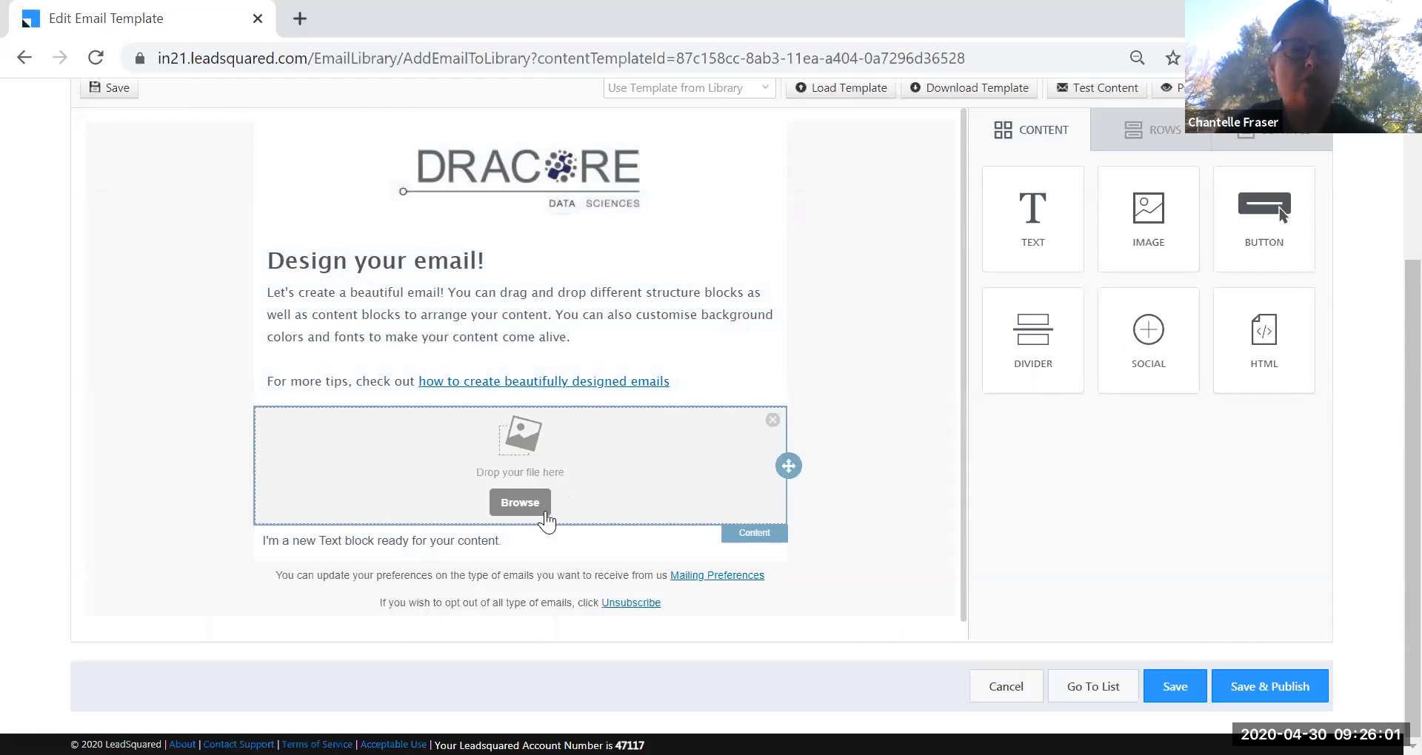
click(522, 503)
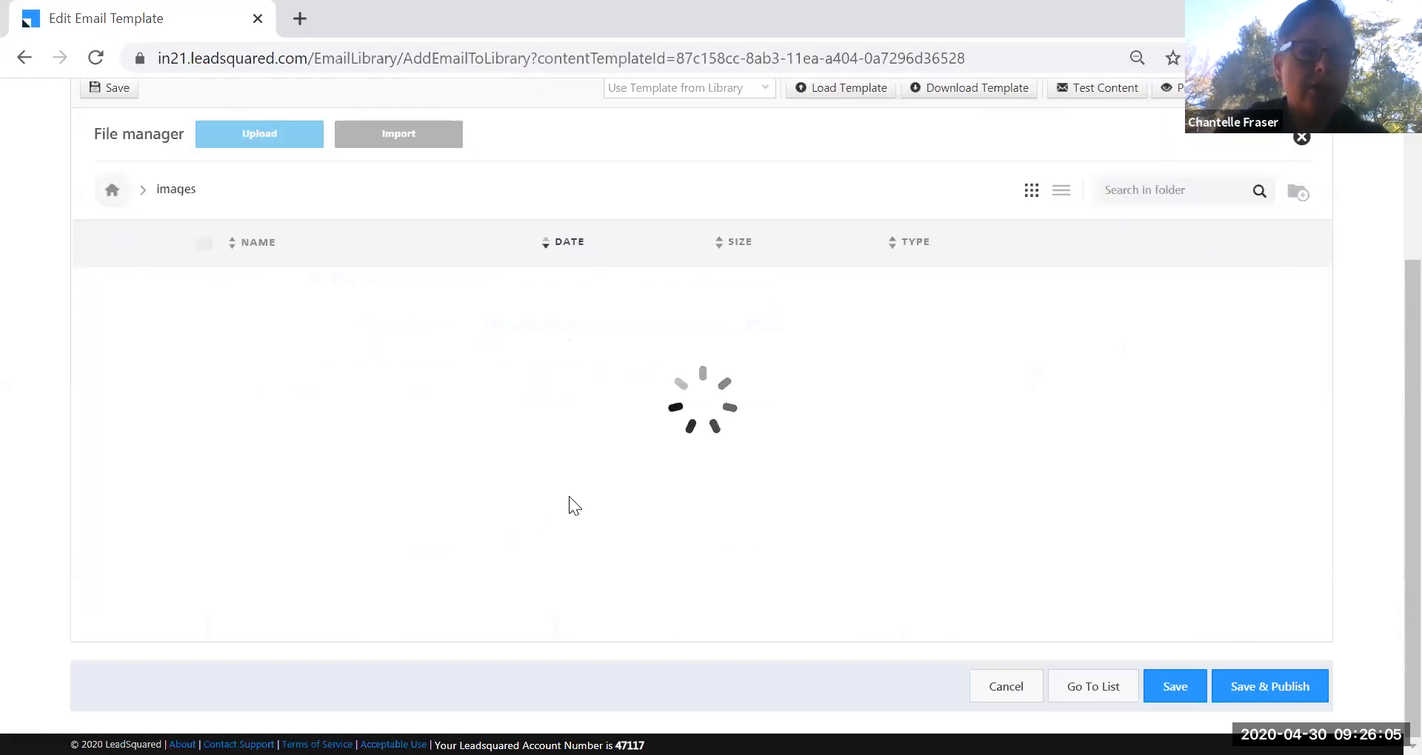
click(1092, 190)
text(bor)
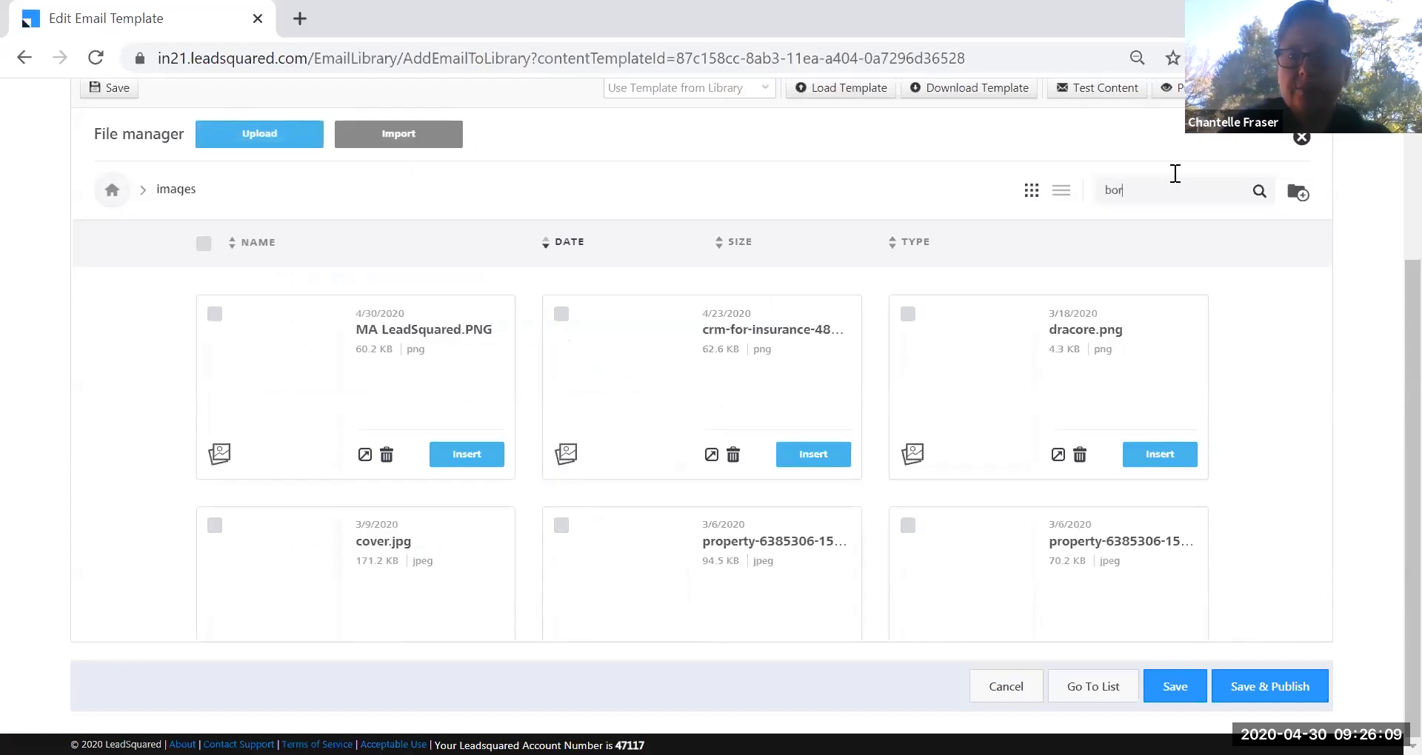
text(irth)
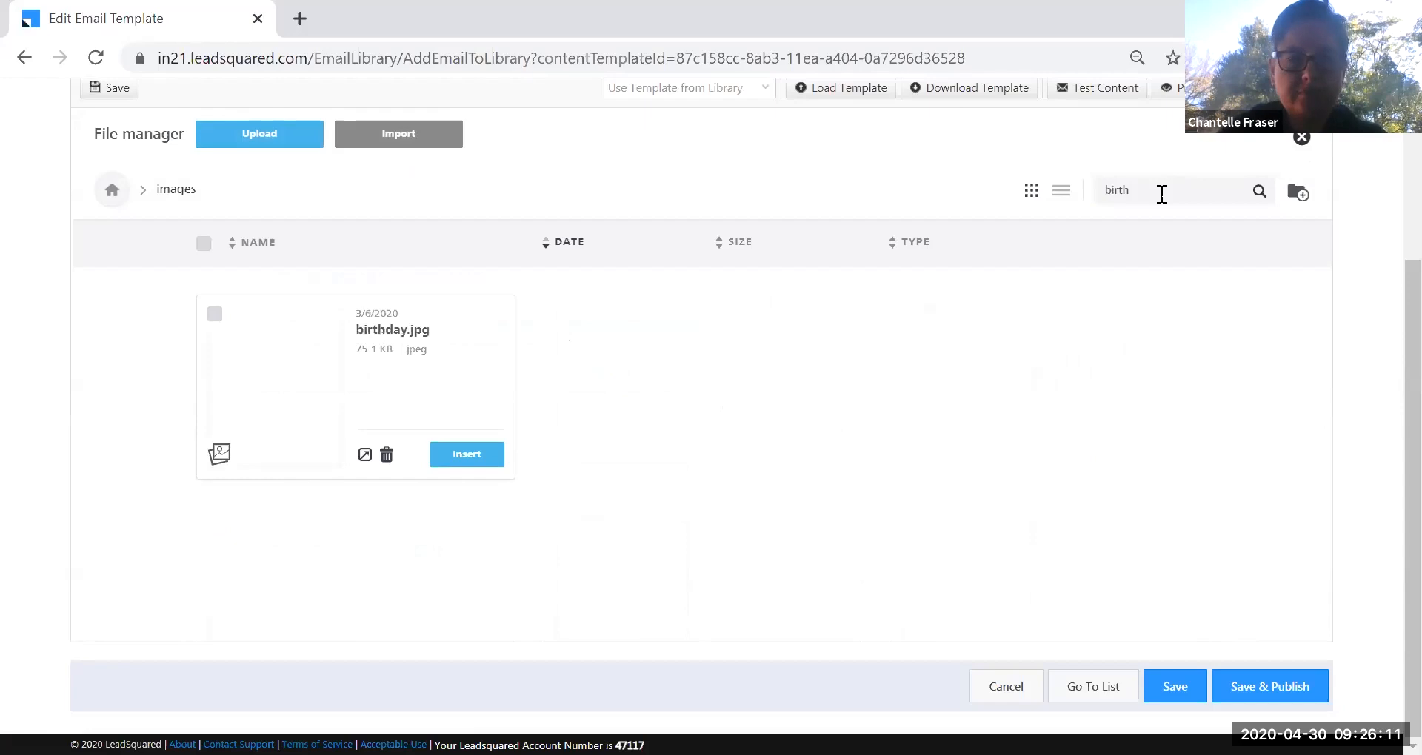
click(453, 460)
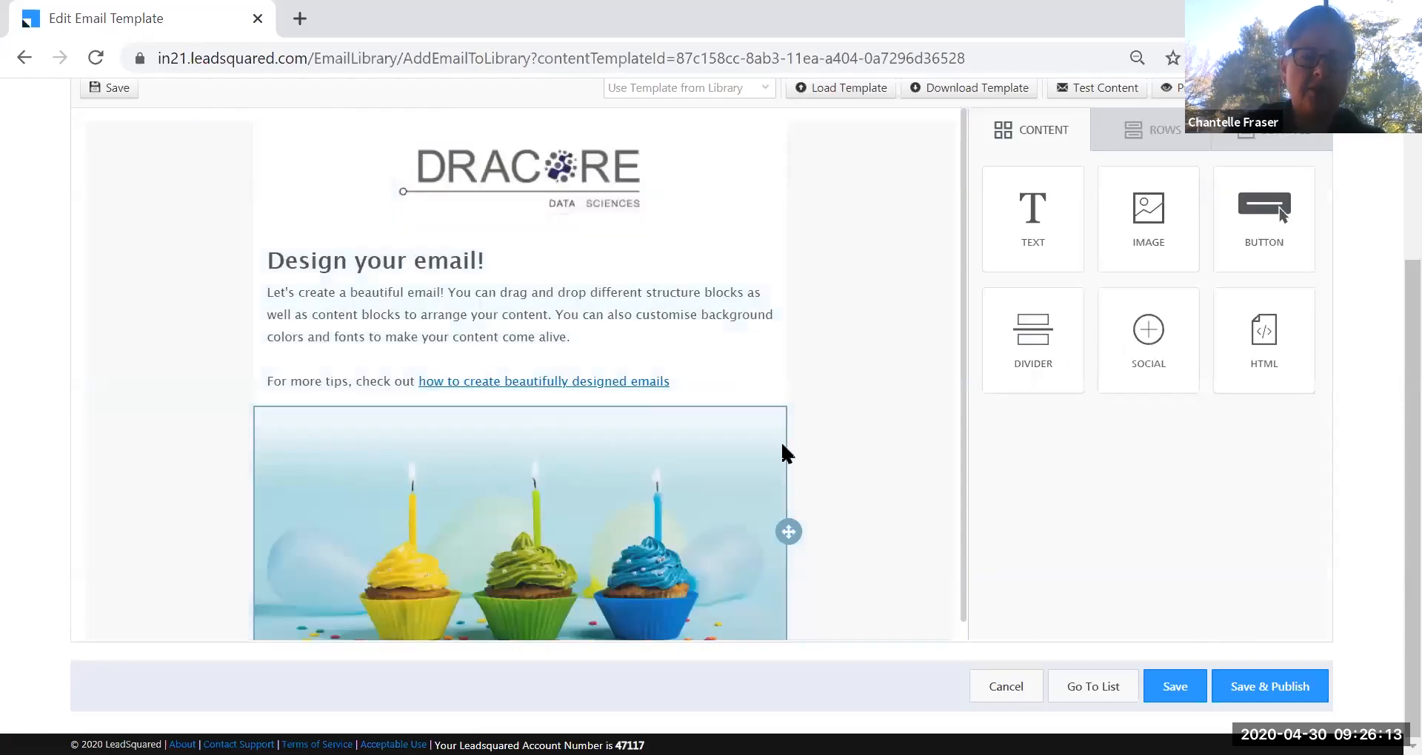
scroll(779, 447, down, 2)
scroll(514, 390, up, 5)
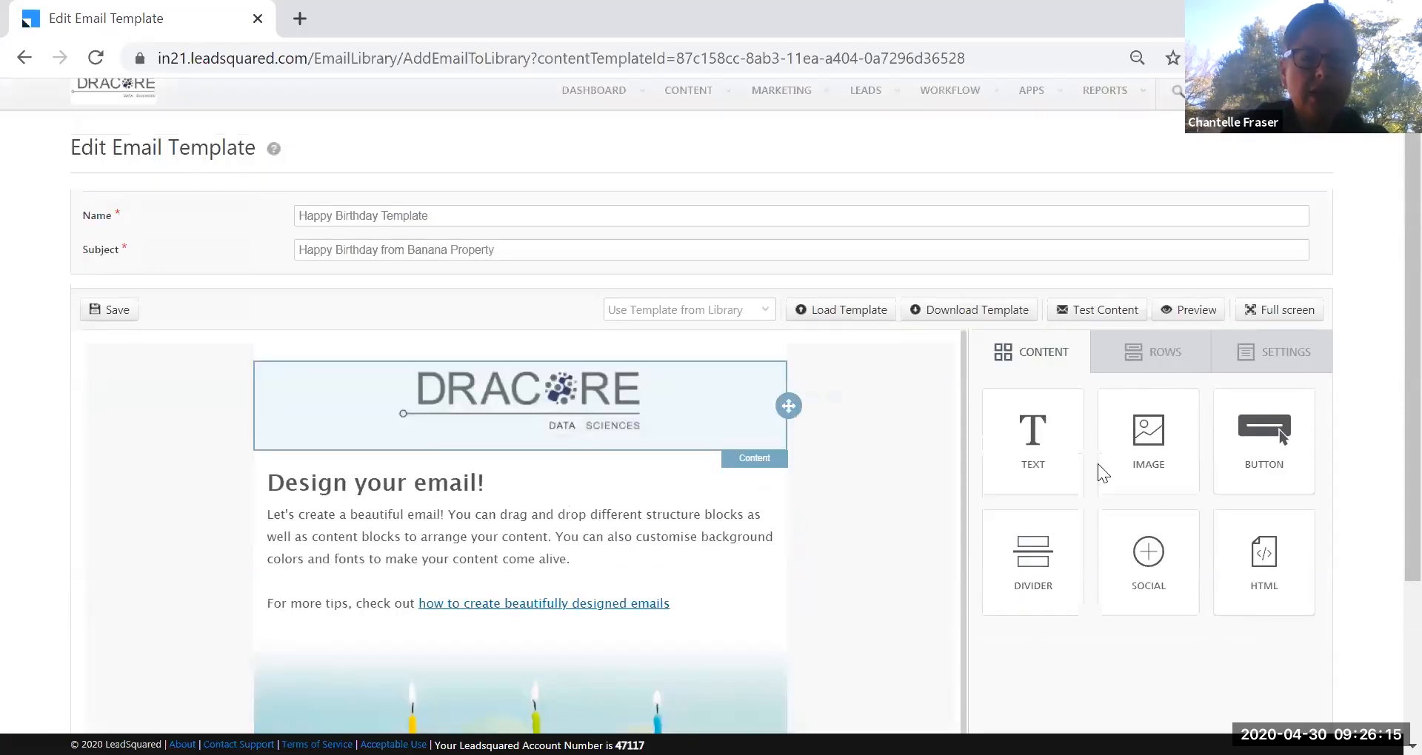
scroll(1387, 474, down, 2)
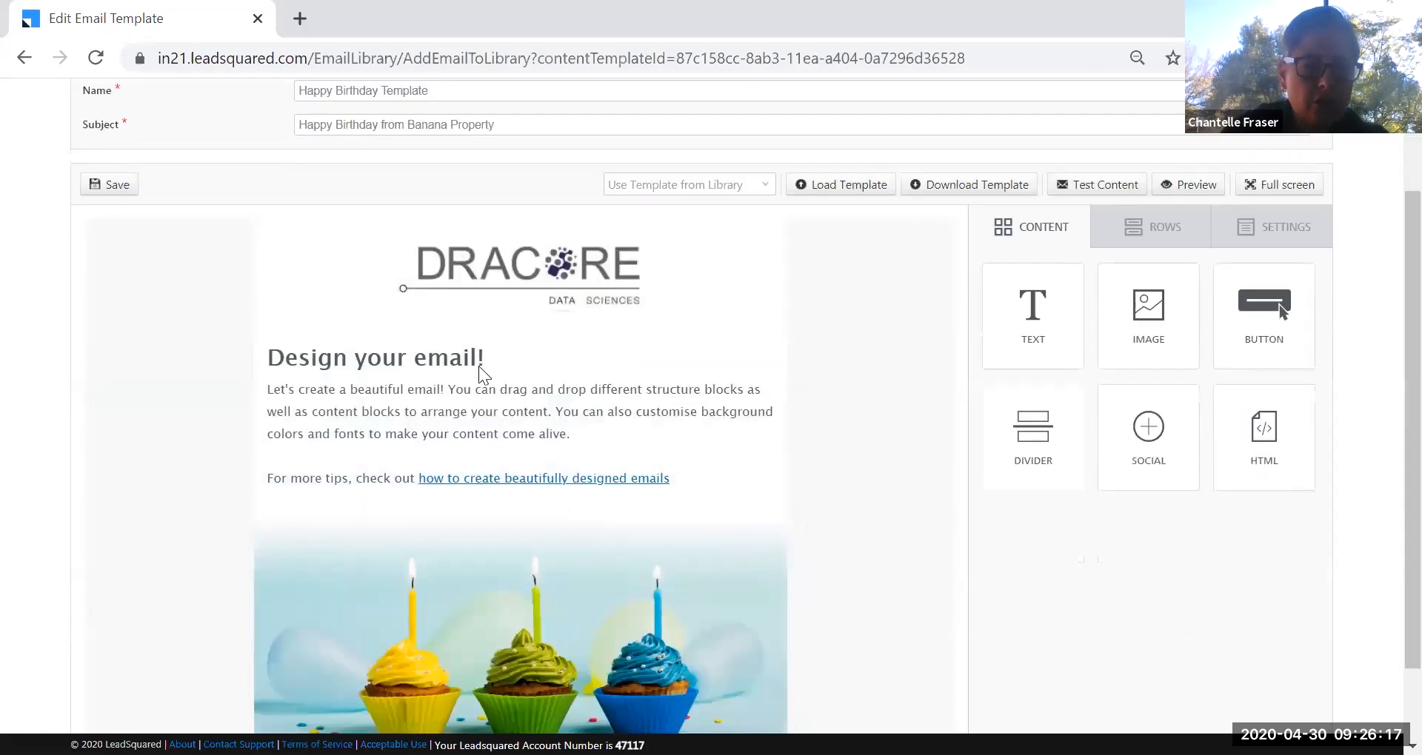
click(416, 397)
key(ctrl+a)
Replace the sample paragraph with 'Dear' and 'I wanted to wish you a happy birthday.'.
click(269, 390)
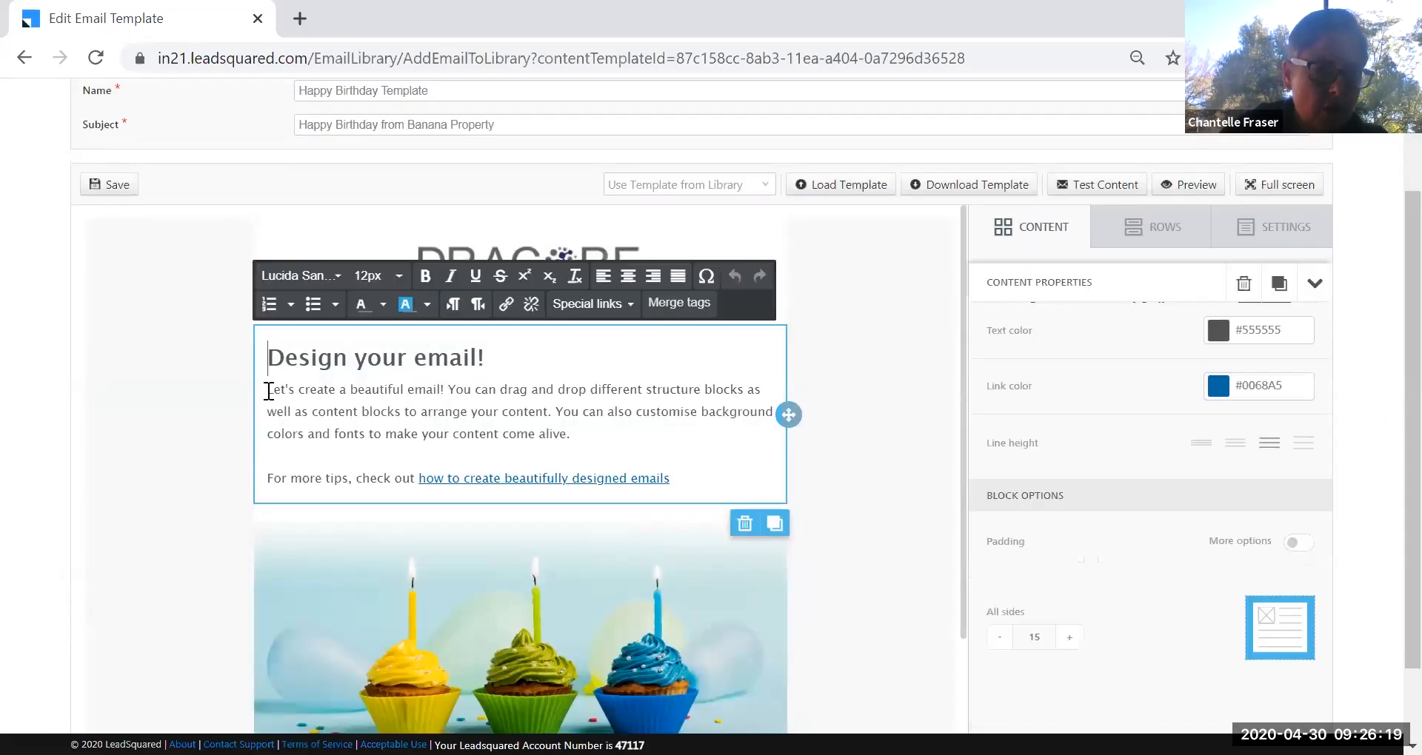
drag(269, 390, 608, 429)
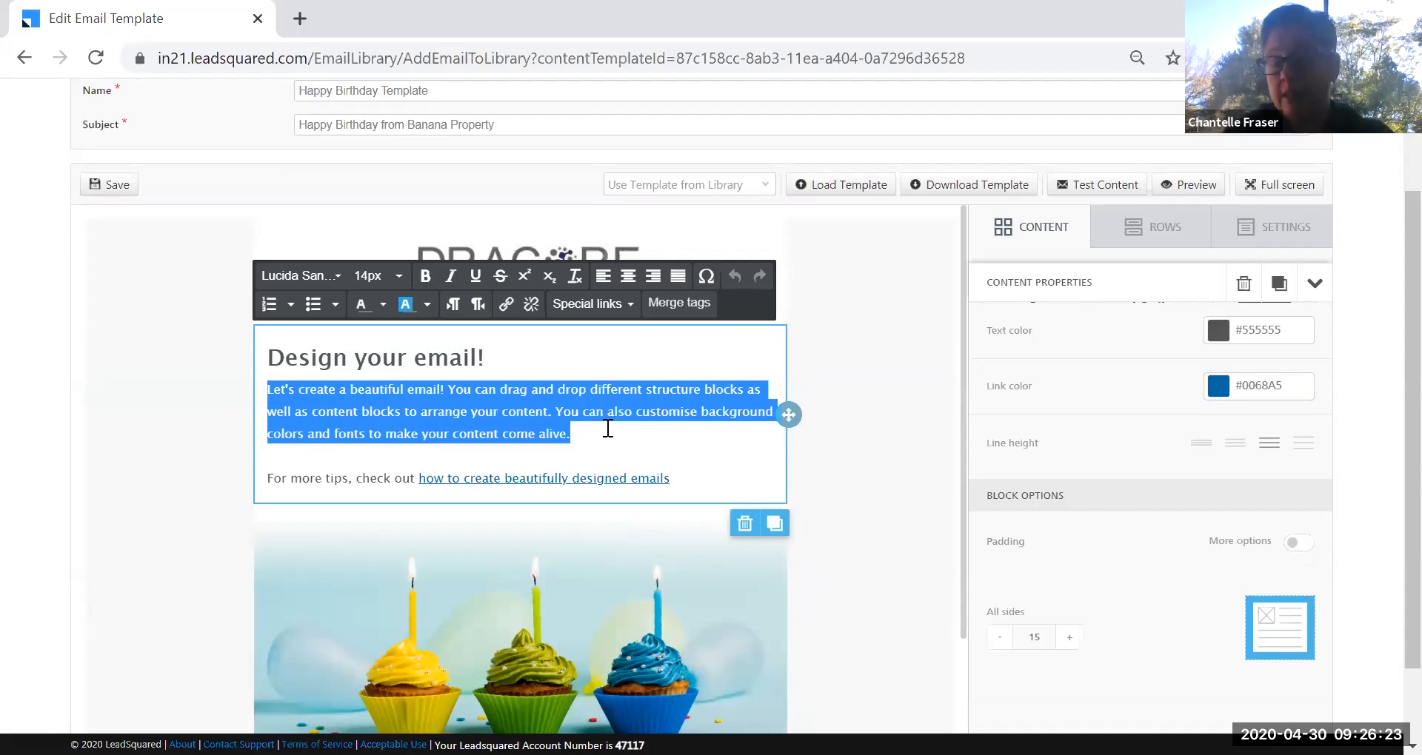
text(J)
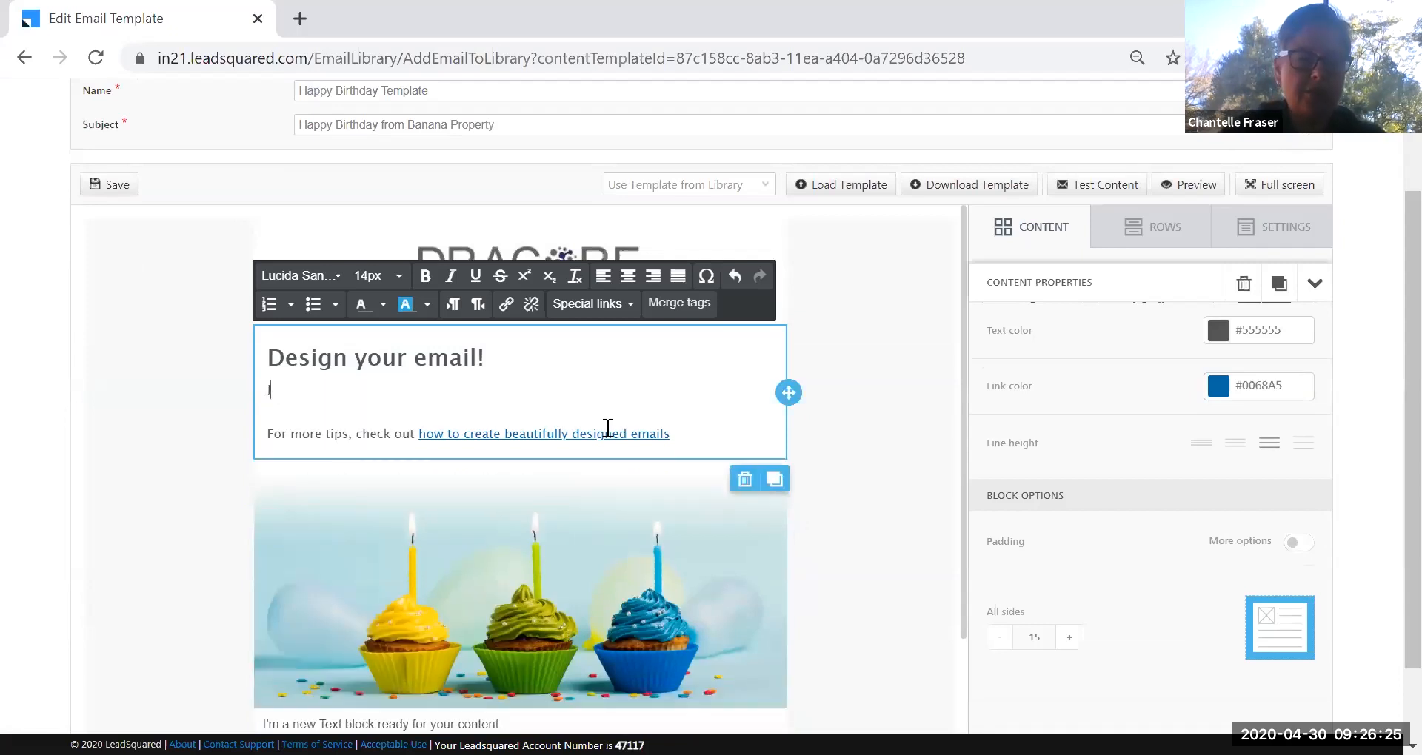
text(Dear)
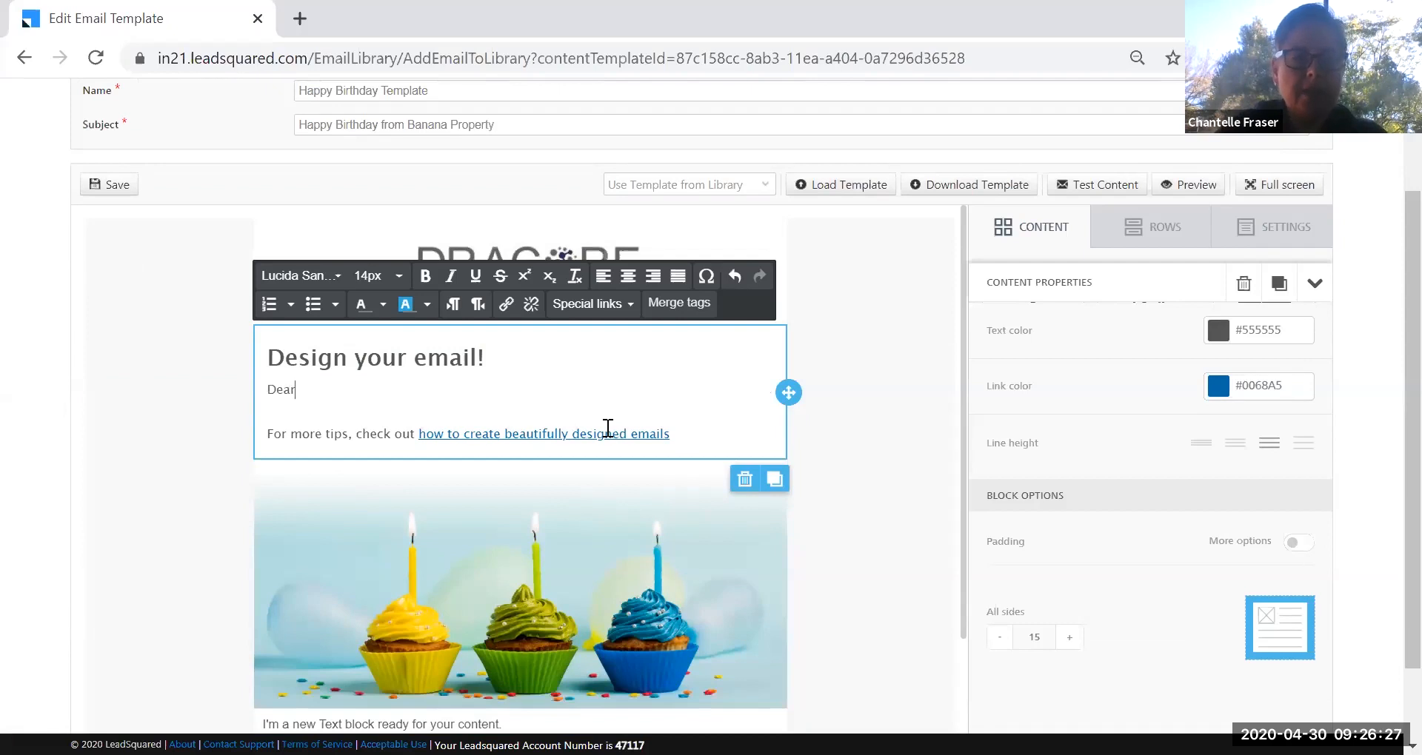
key(Return)
key(Return)
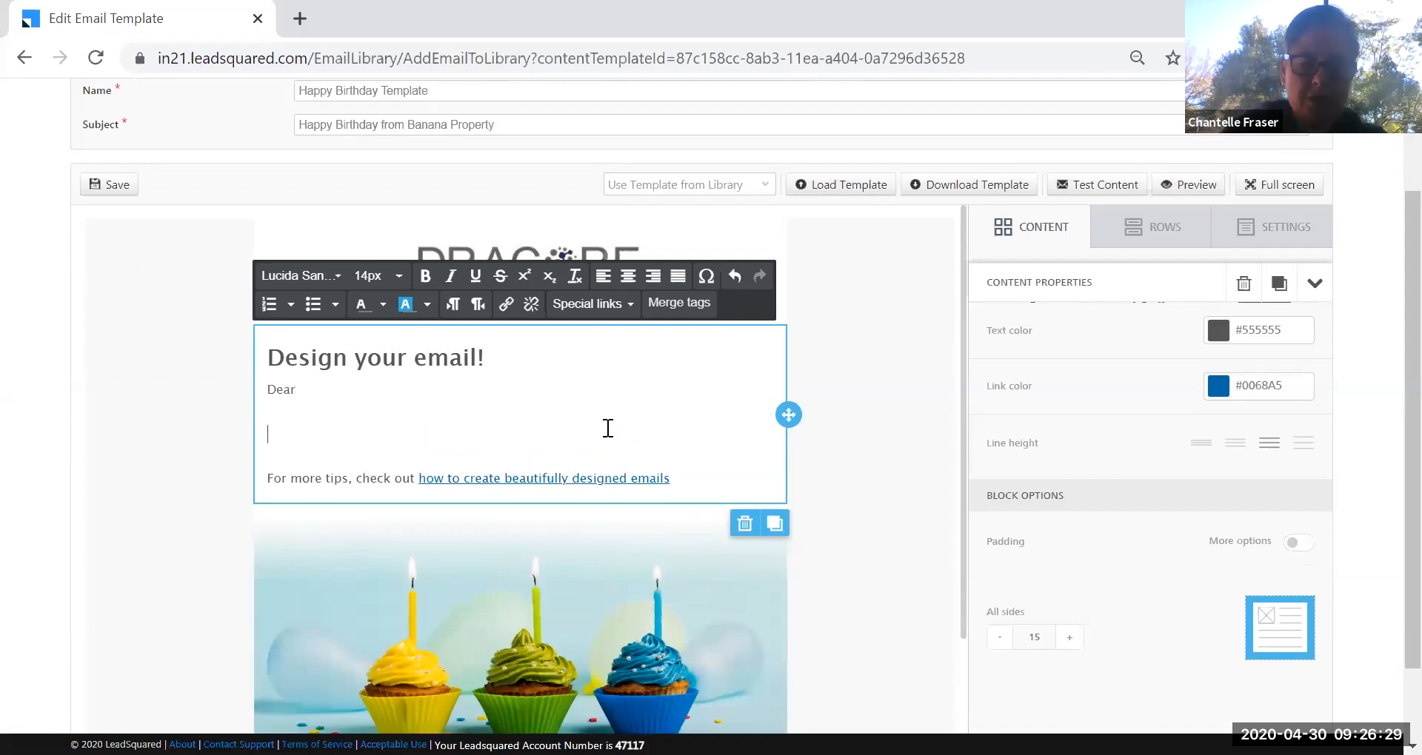
text(I w)
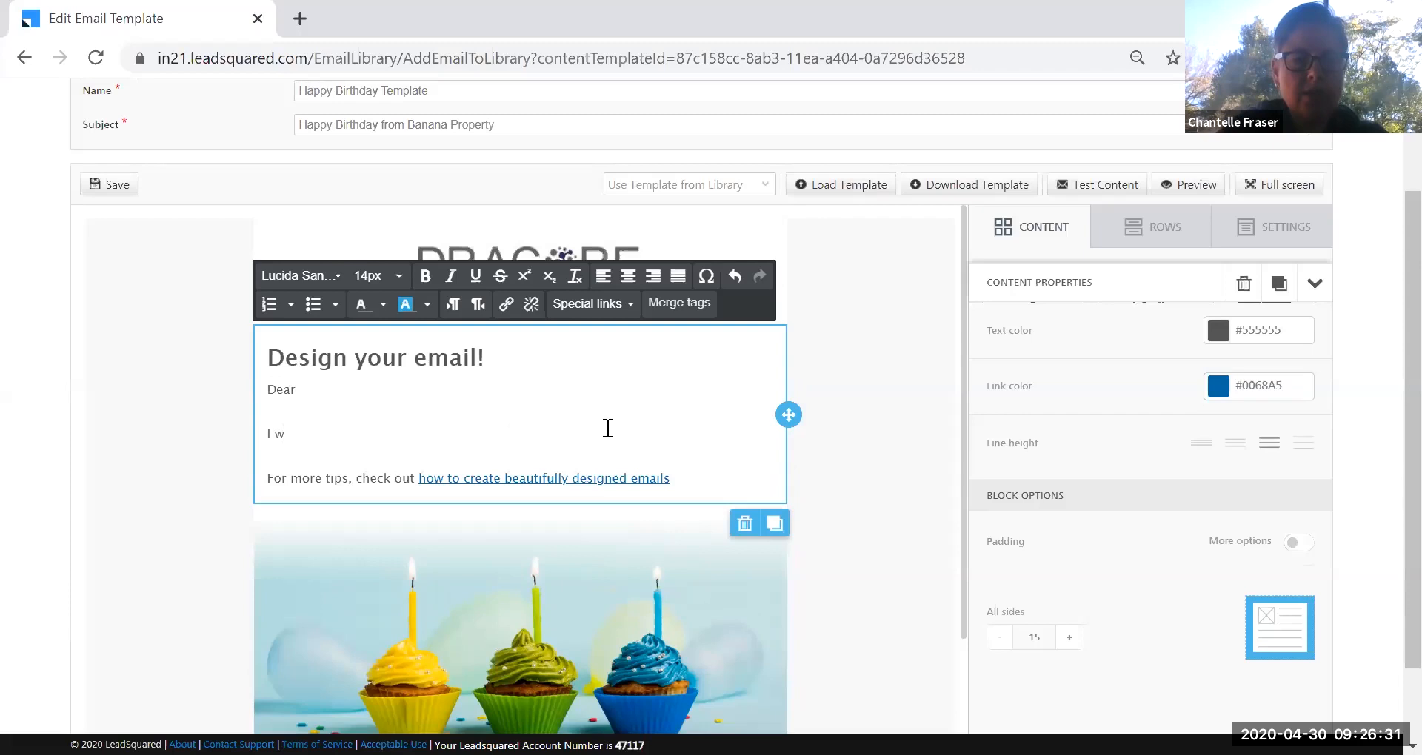
text(anted to wish you a)
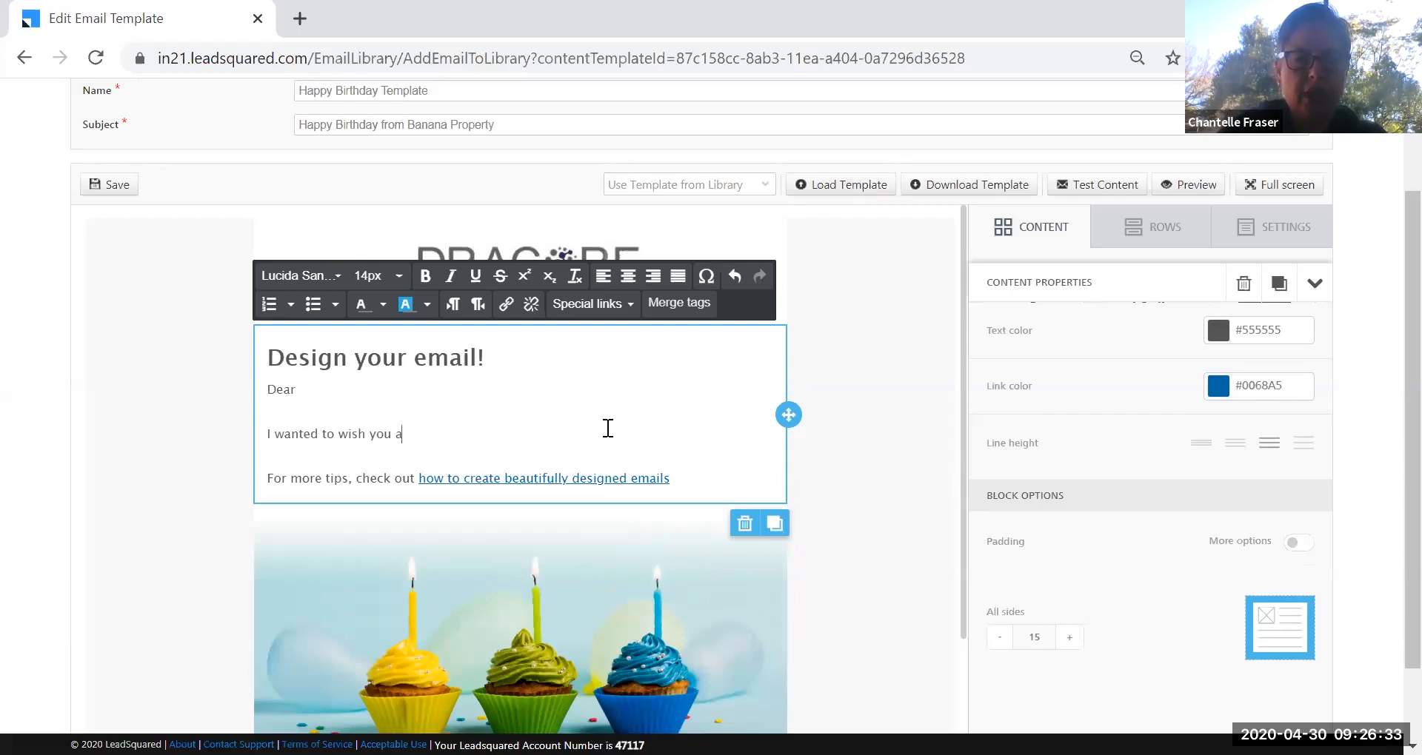
text( happy birthday.)
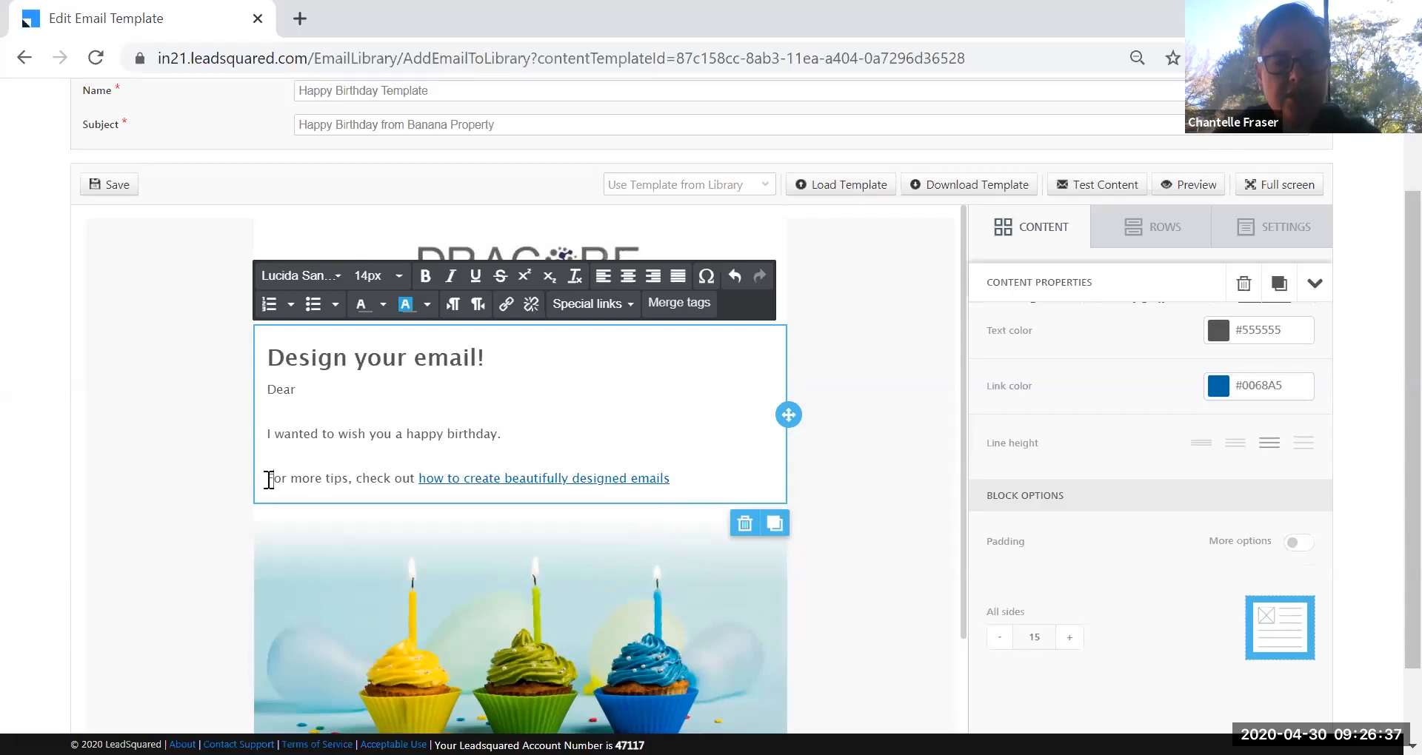
Delete the 'For more tips' line and its leftover empty line.
drag(269, 478, 679, 478)
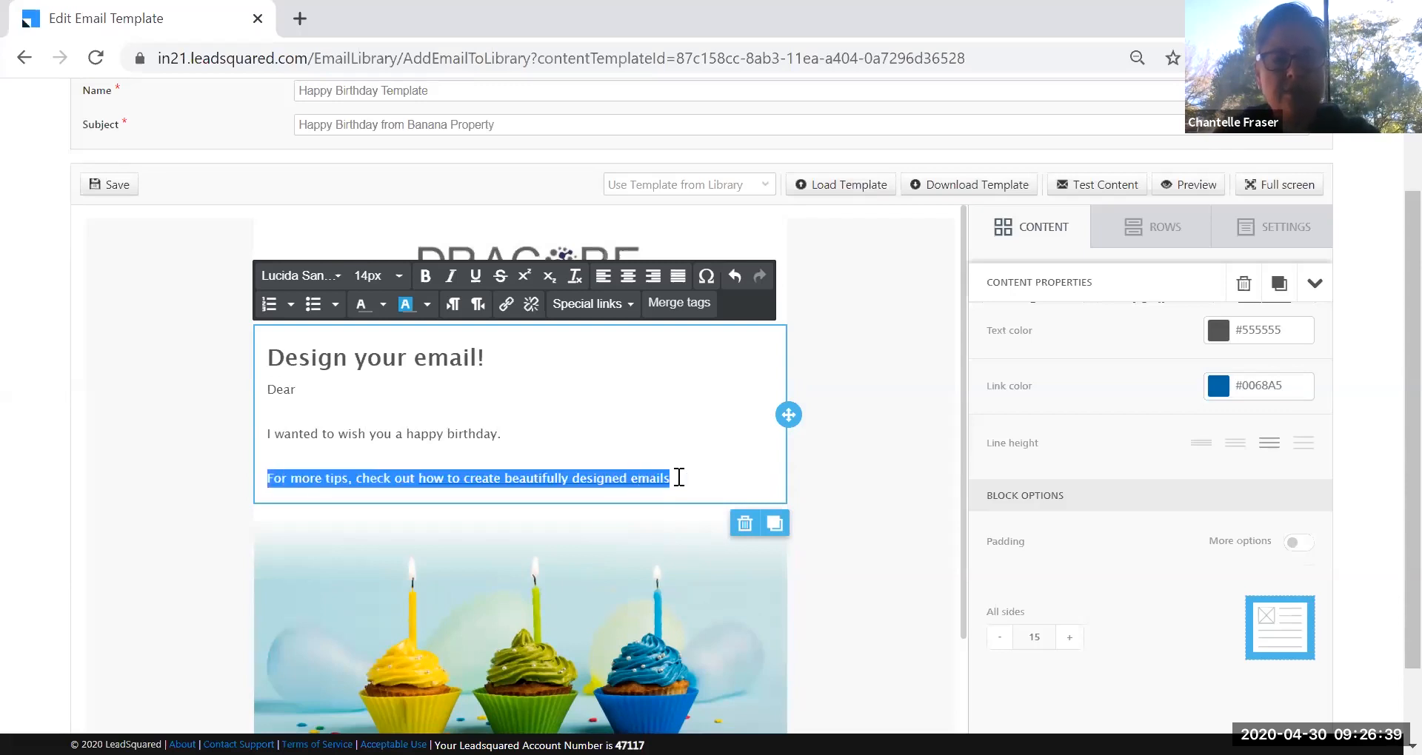
key(BackSpace)
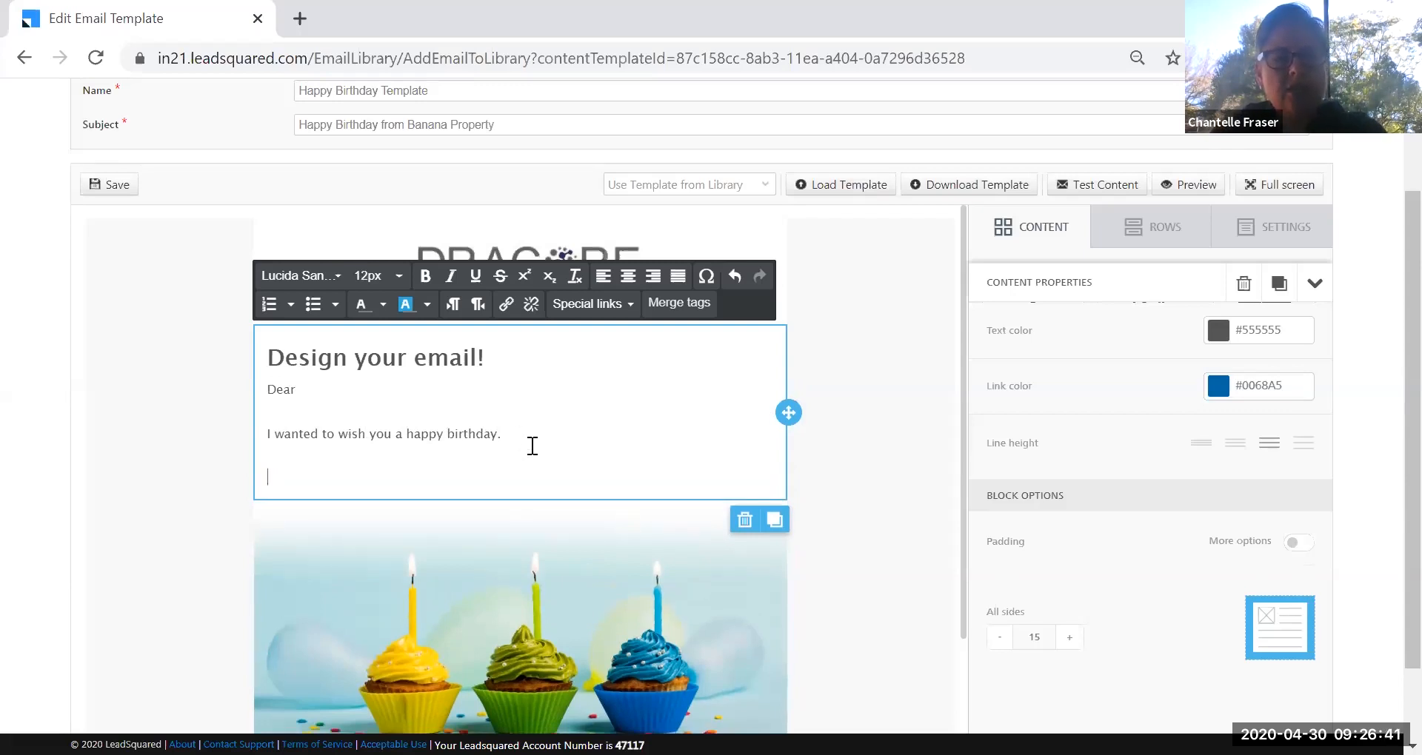
key(BackSpace)
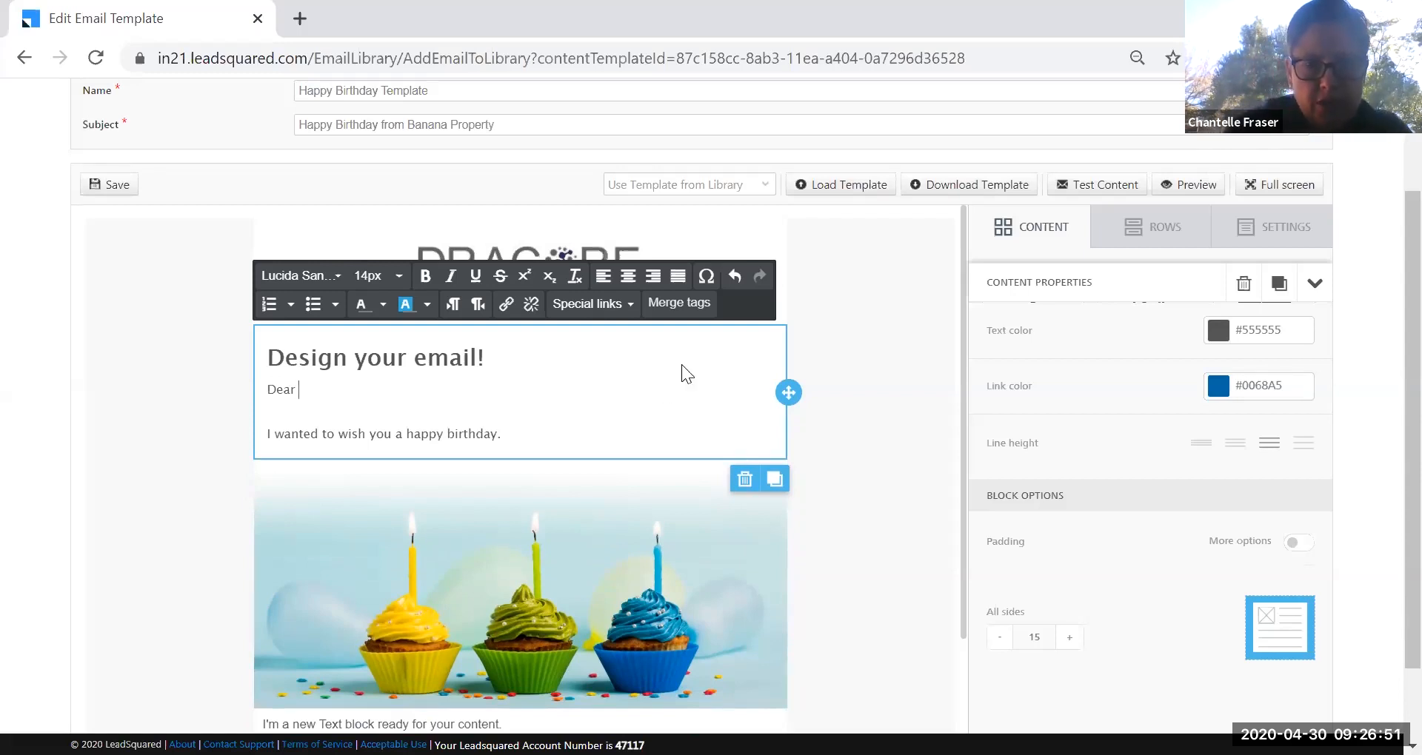
Insert the Lead: First Name merge tag after Dear, giving 'Dear @{Lead:FirstName,}'.
click(676, 312)
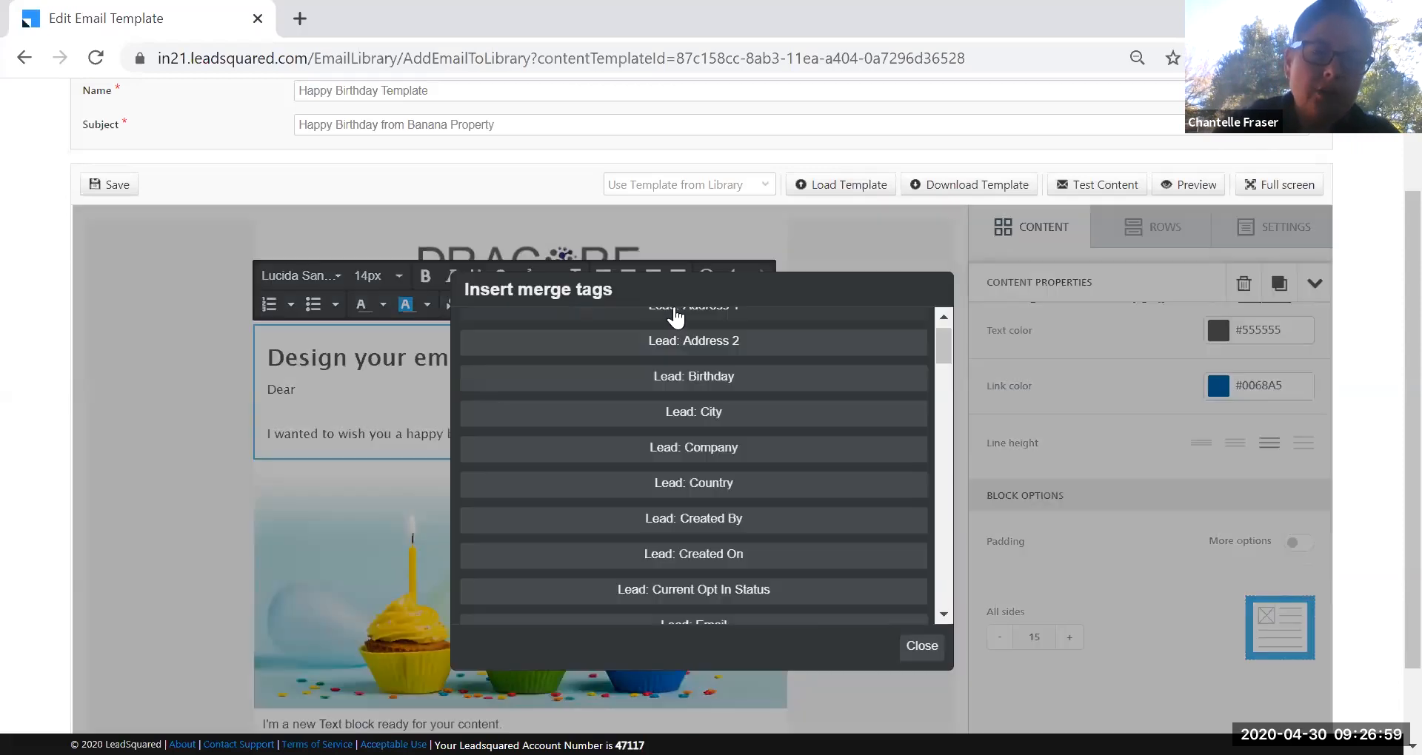
mouse_move(945, 357)
mouse_down()
mouse_move(945, 335)
mouse_move(955, 607)
mouse_move(940, 341)
mouse_up()
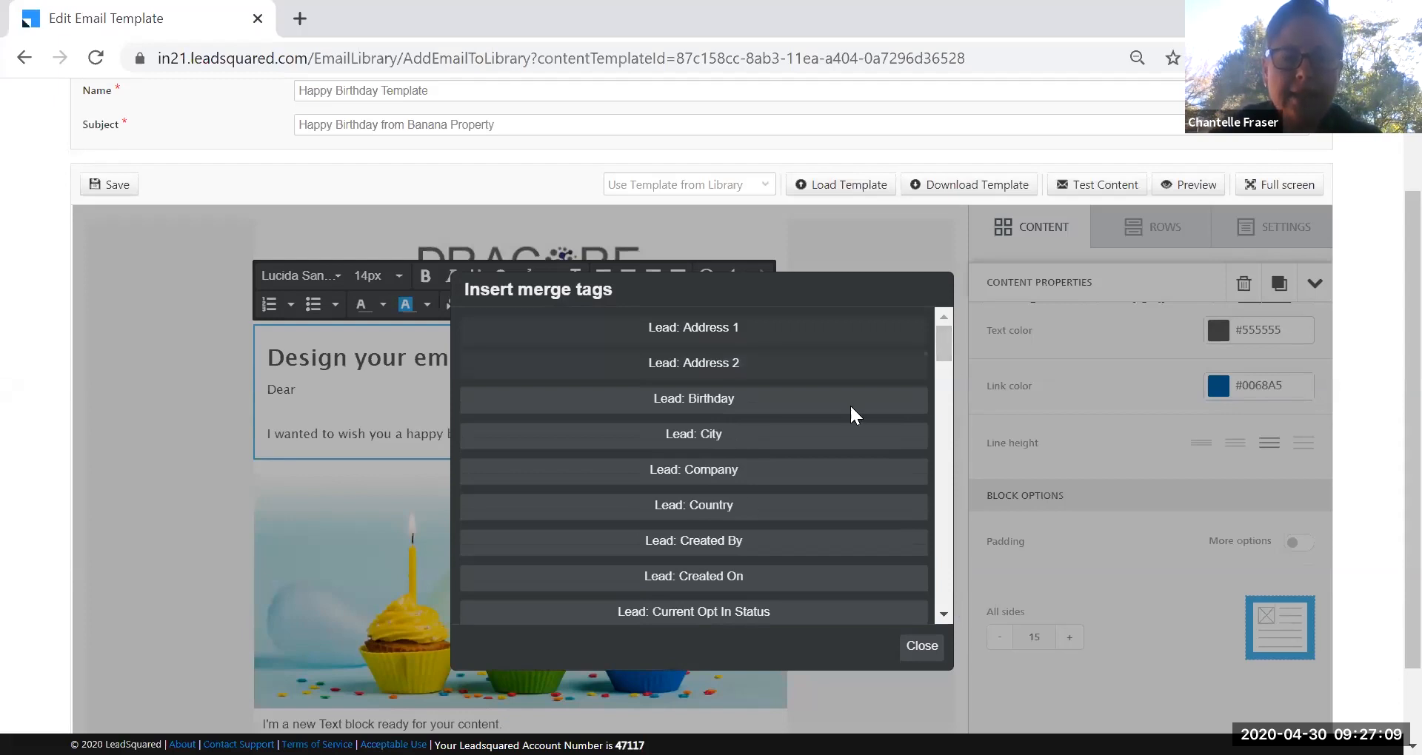
drag(945, 347, 948, 383)
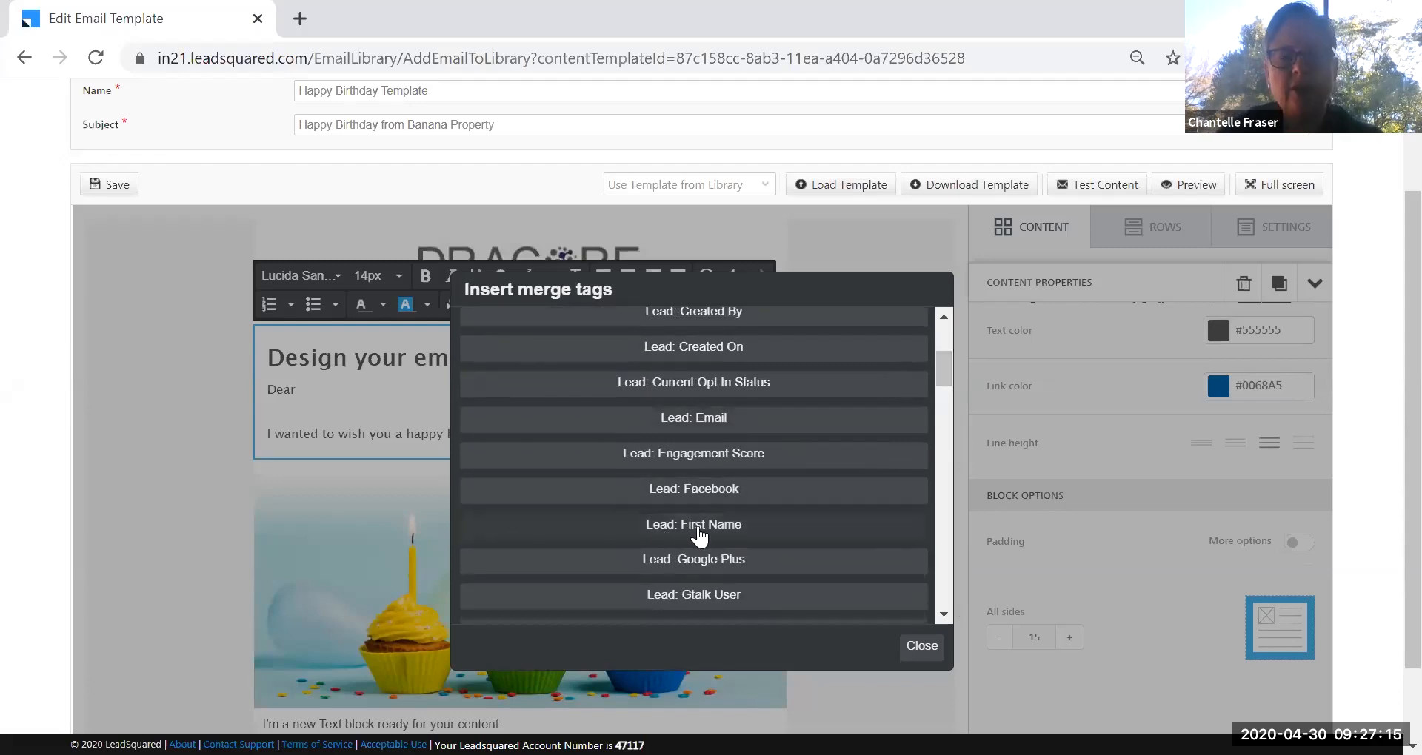
click(697, 522)
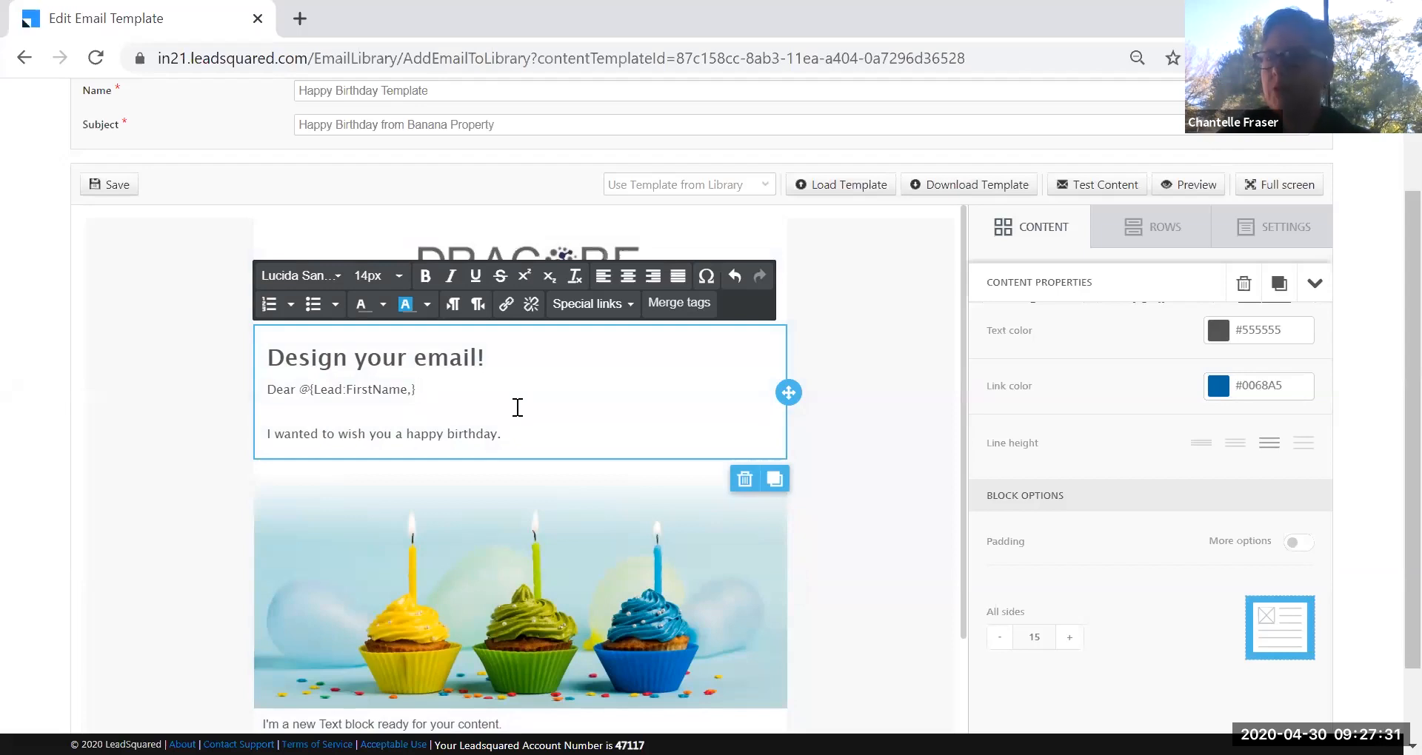
drag(508, 357, 266, 358)
Delete the 'Design your email!' heading and change the closing line to 'This is your special day.'.
key(BackSpace)
key(BackSpace)
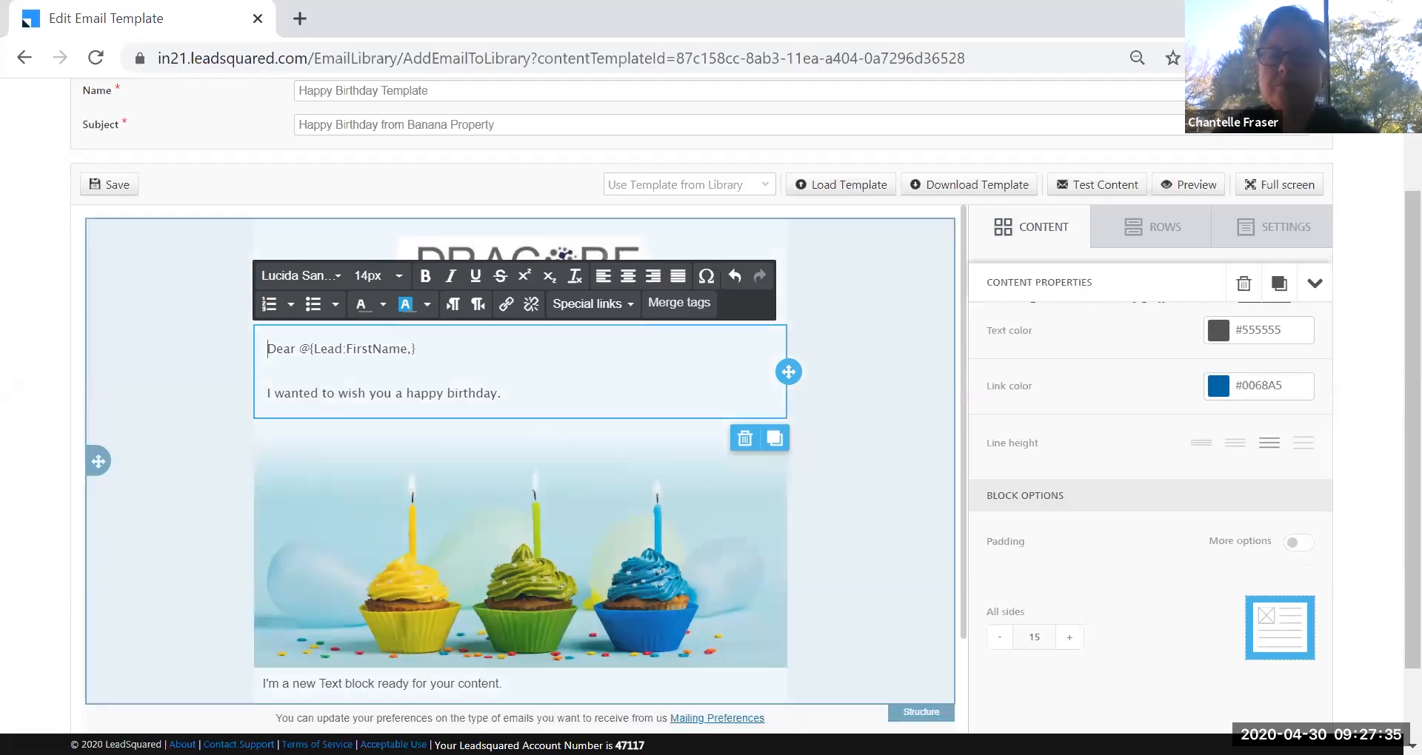
click(899, 443)
scroll(892, 479, down, 2)
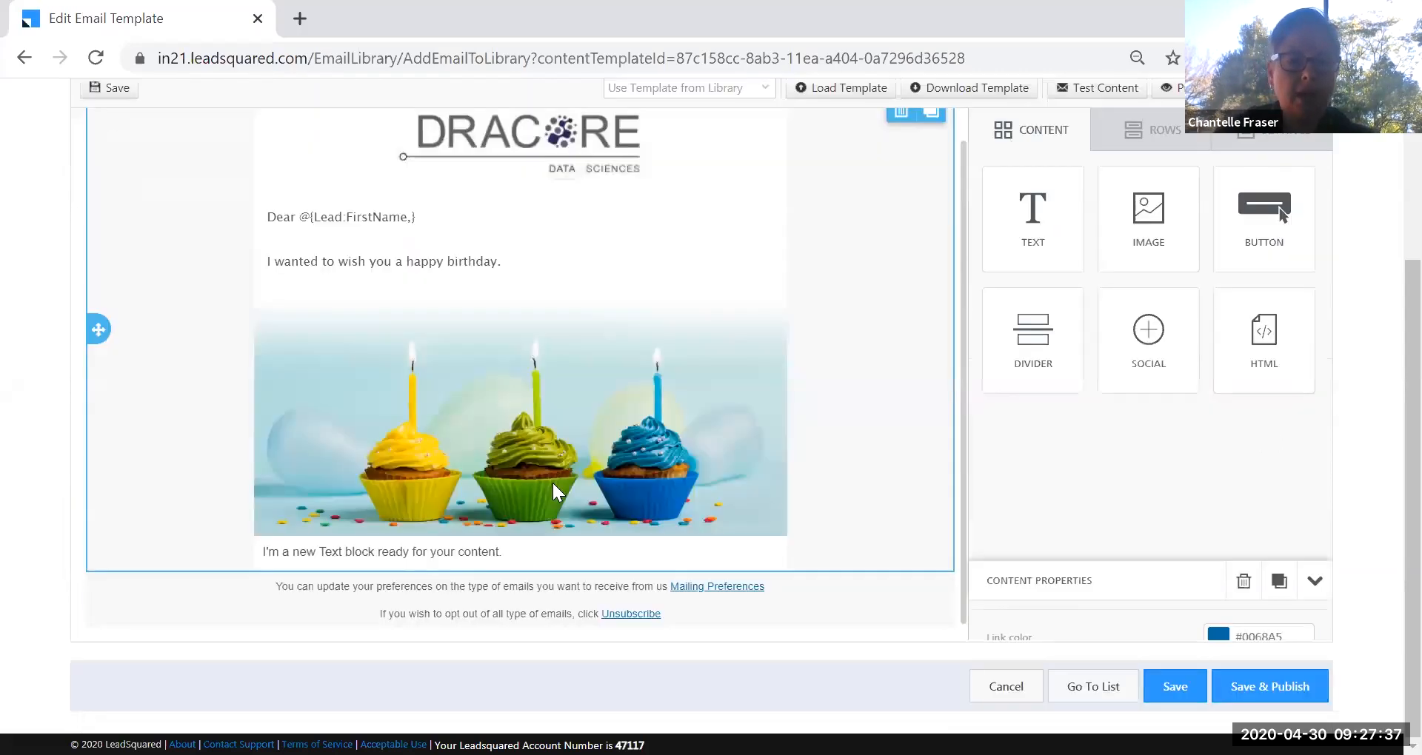
click(510, 554)
drag(510, 554, 269, 552)
text(This is yo)
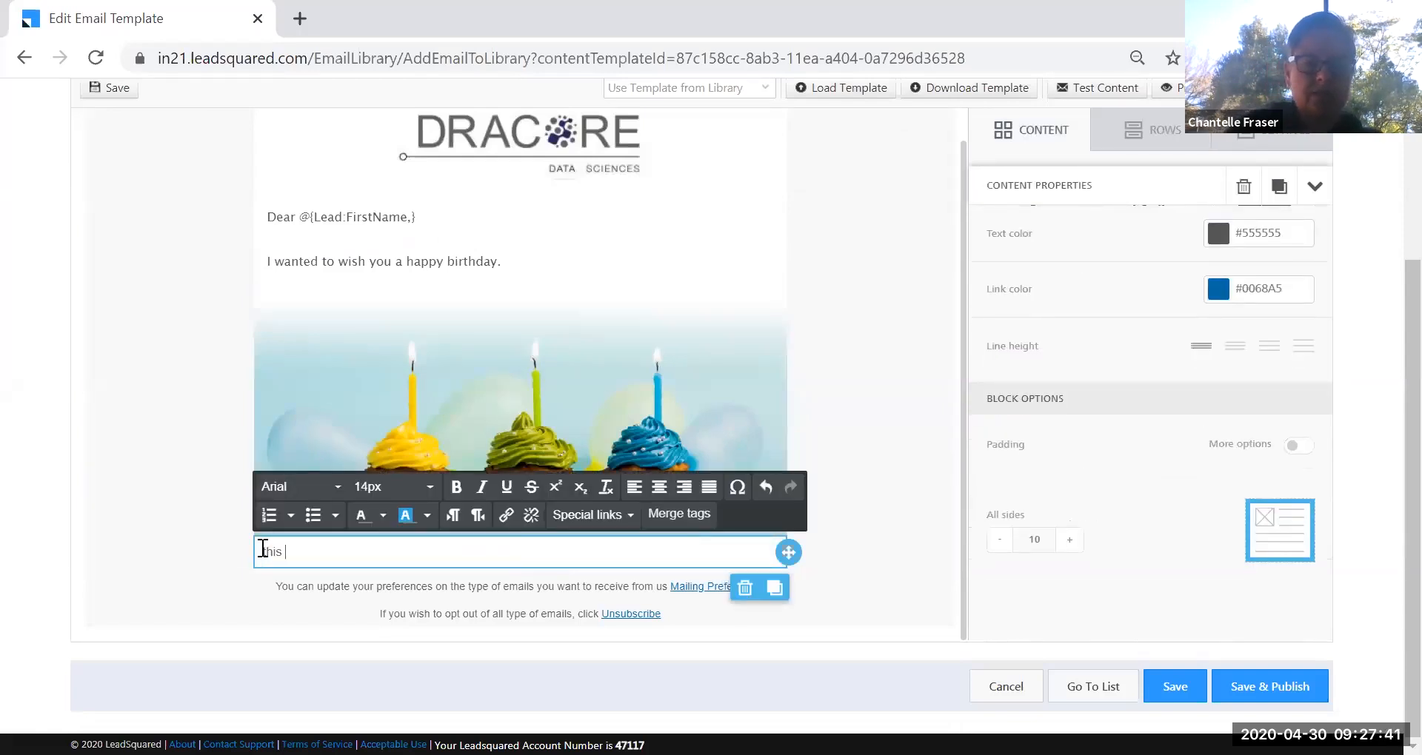
text(ur special day.)
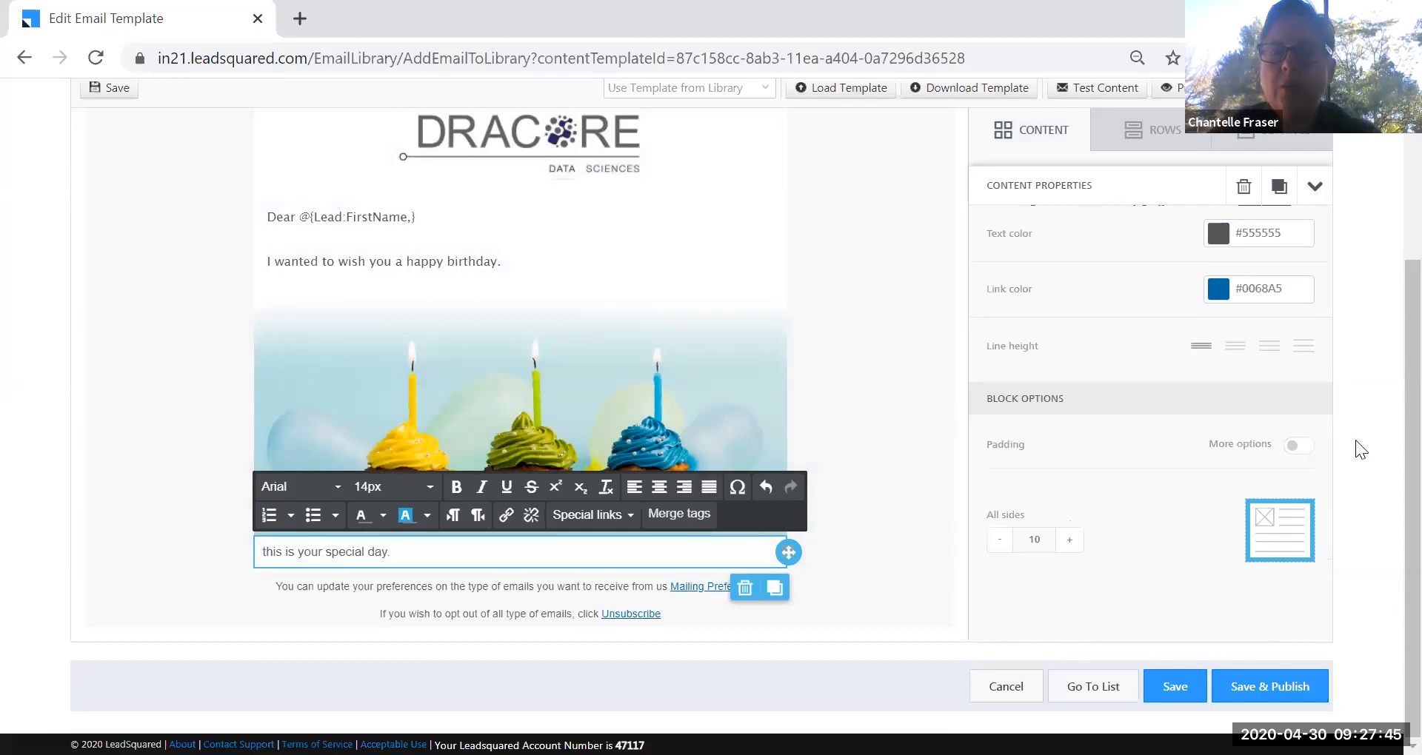
click(1355, 441)
scroll(709, 342, up, 2)
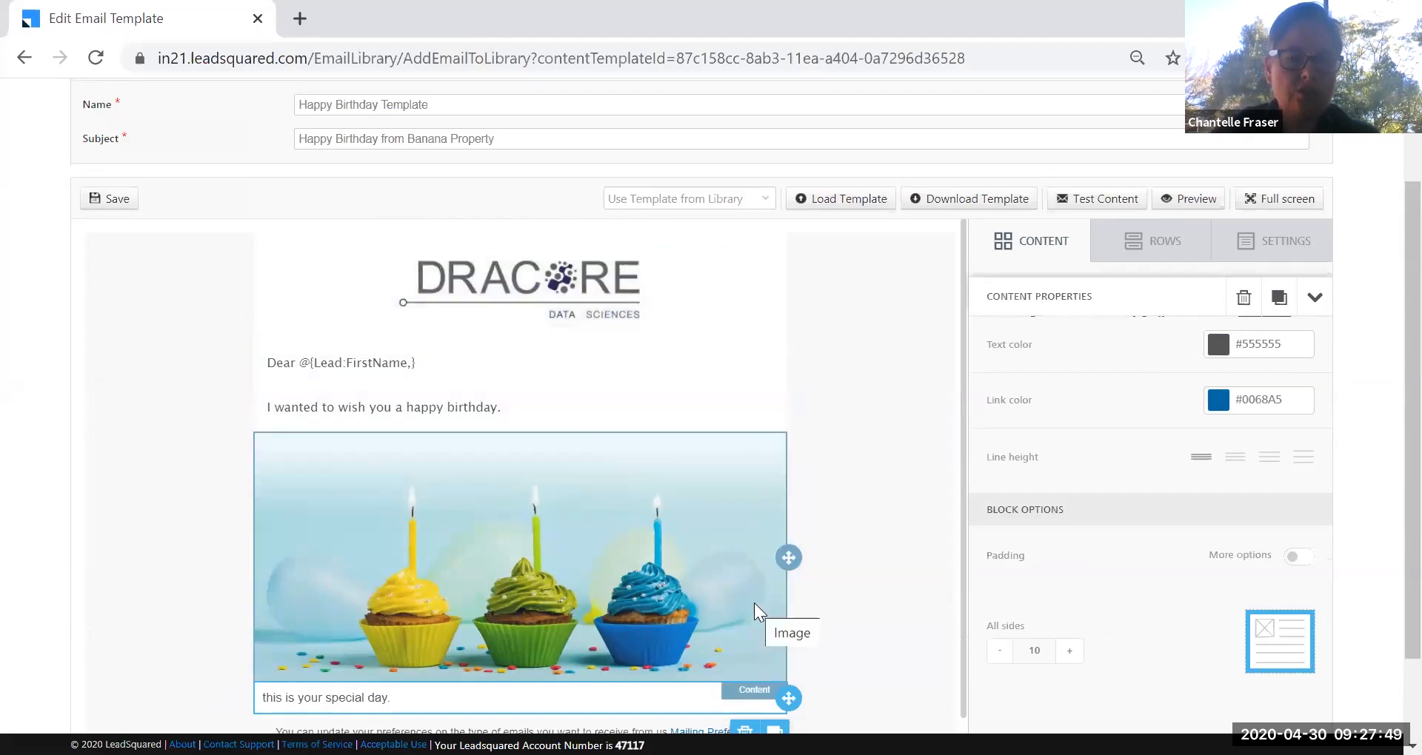
Place a Button block from the Content list just below the cupcake image.
click(1037, 239)
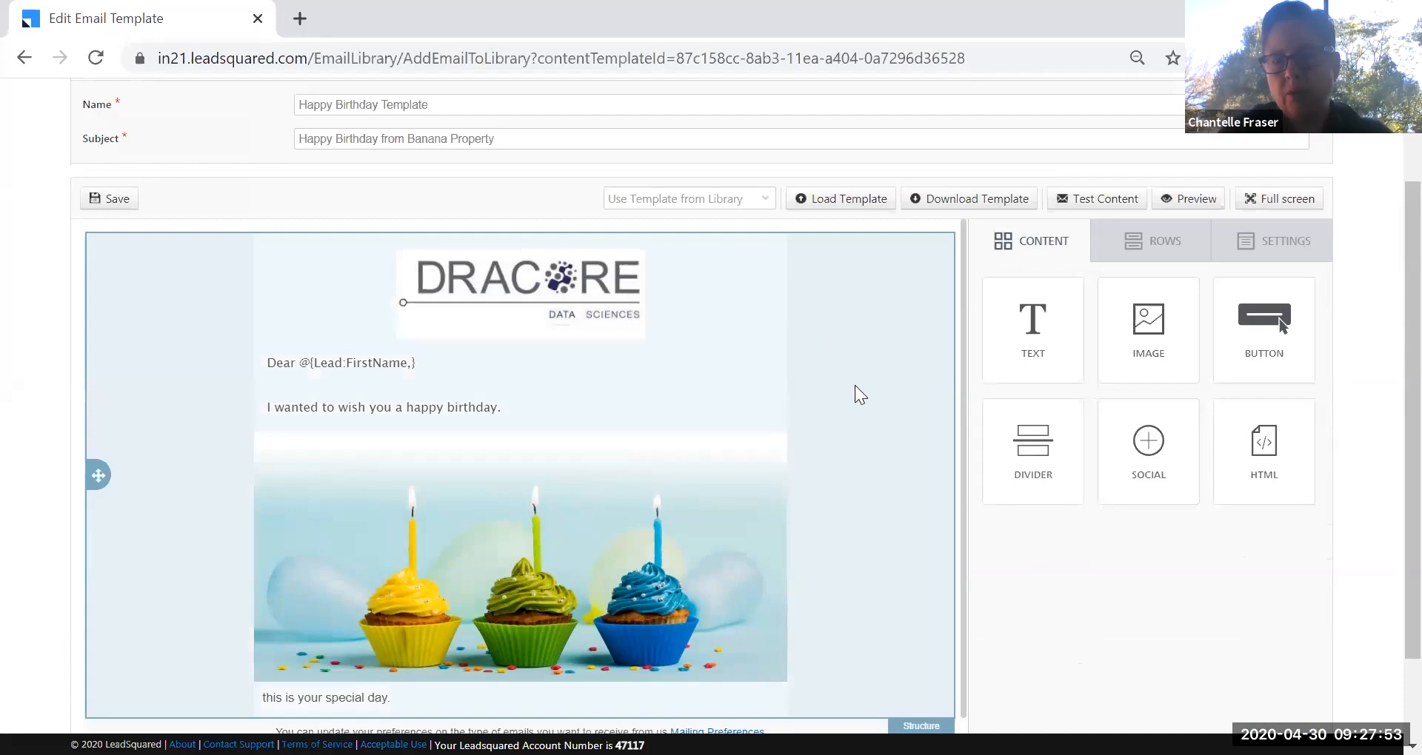
scroll(1387, 416, down, 2)
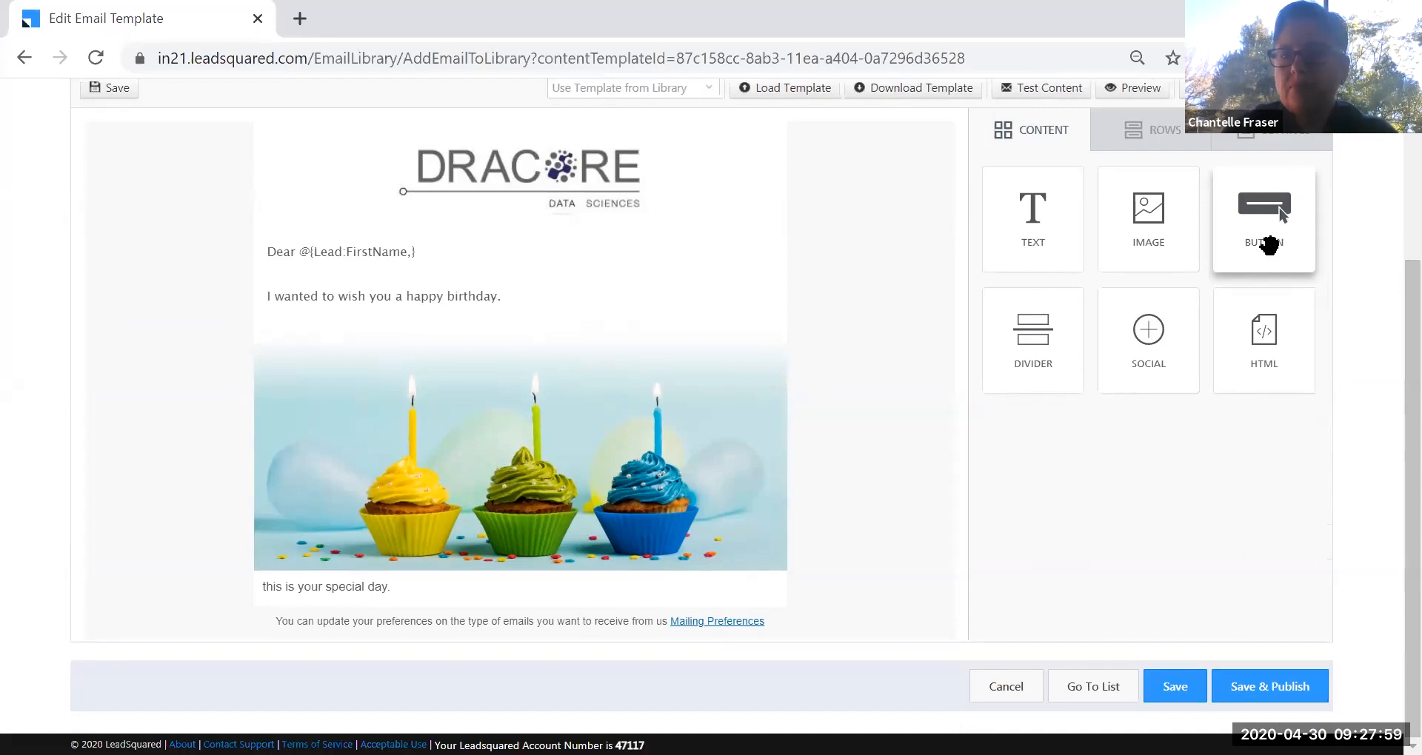
drag(1267, 241, 389, 557)
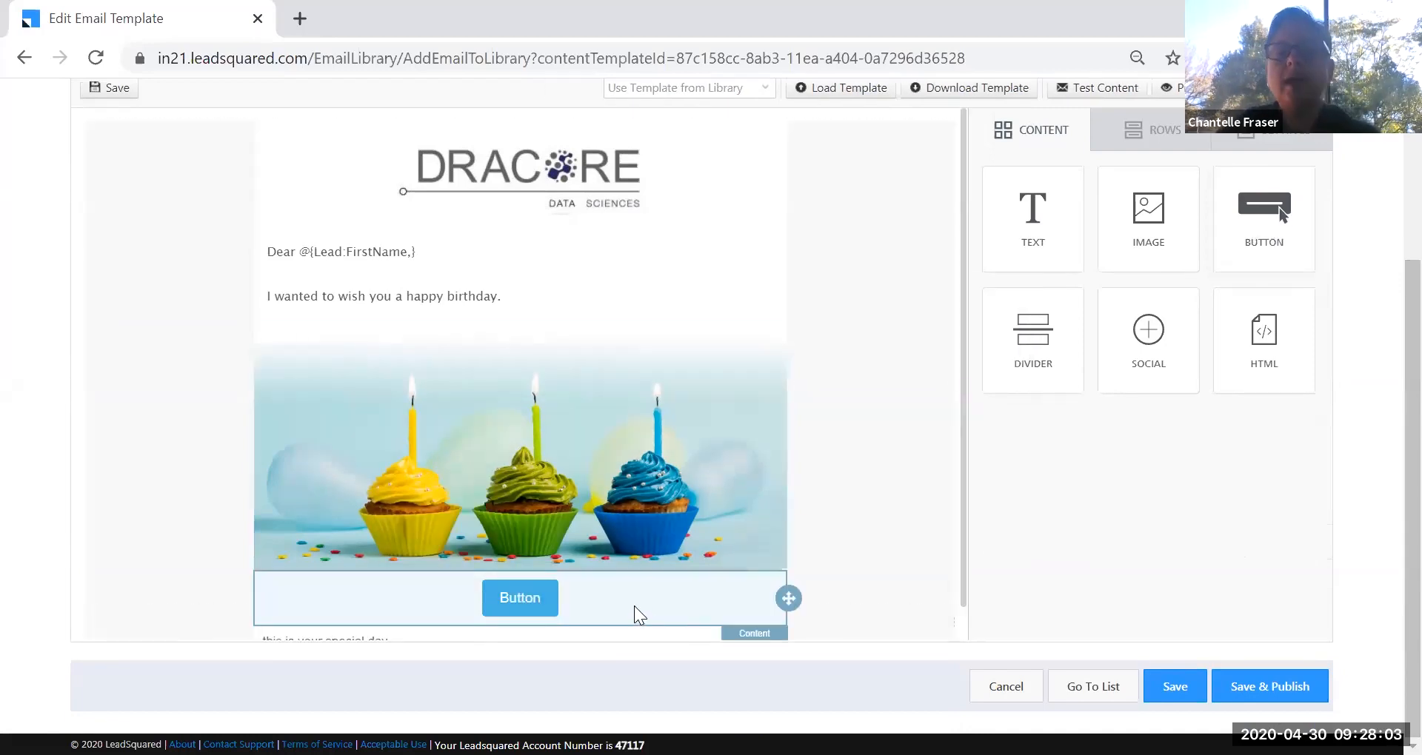
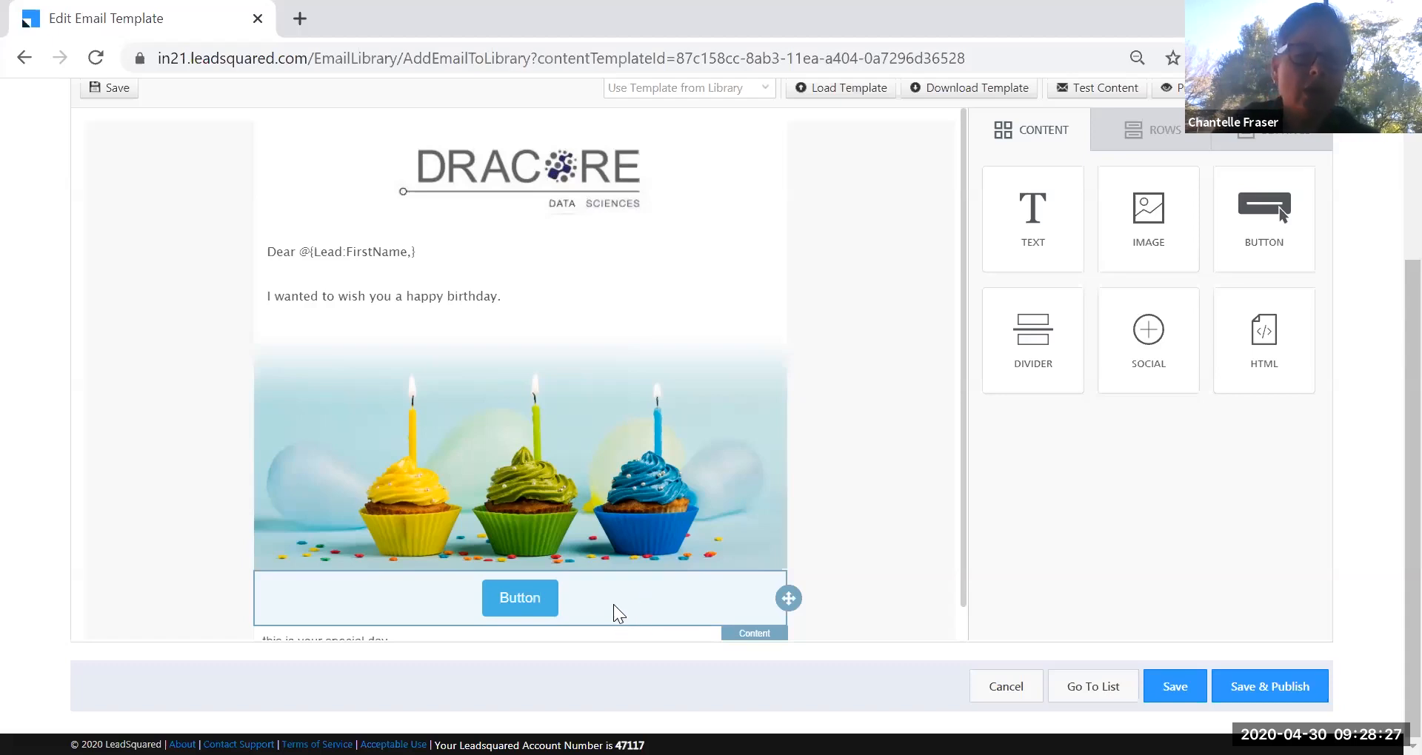
Select the Button block under the cupcake image to show its Content Properties.
click(617, 609)
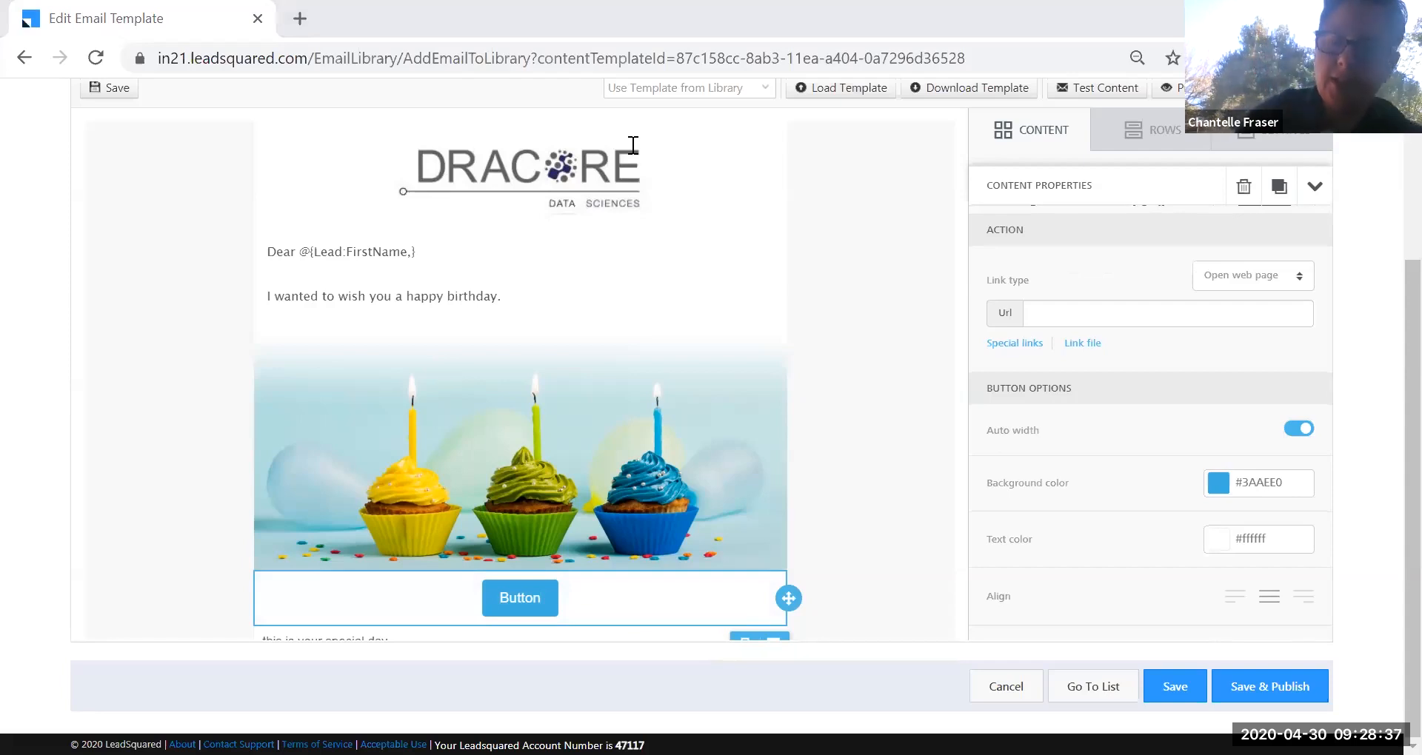
Load leadsquared.co.za in a new Chrome tab.
click(291, 22)
text(lead)
key(Return)
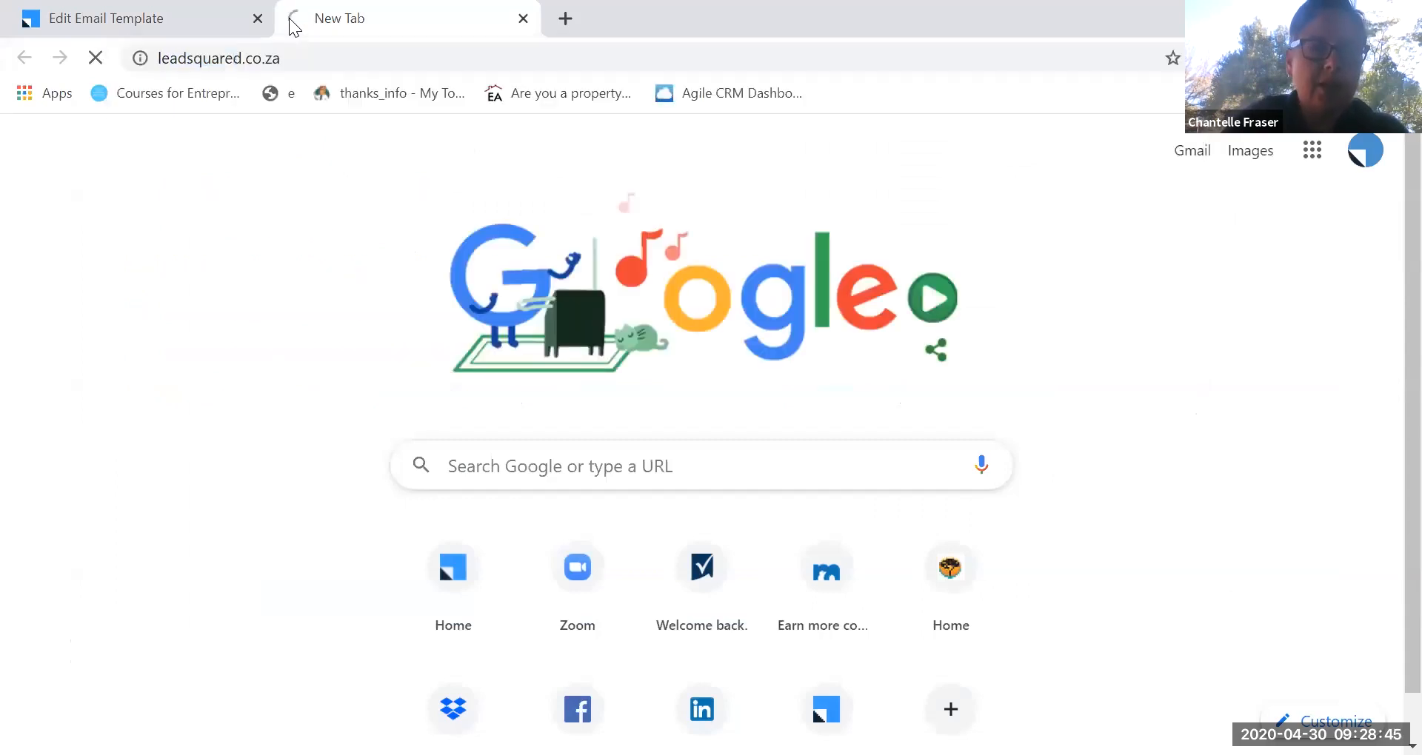
right_click(259, 59)
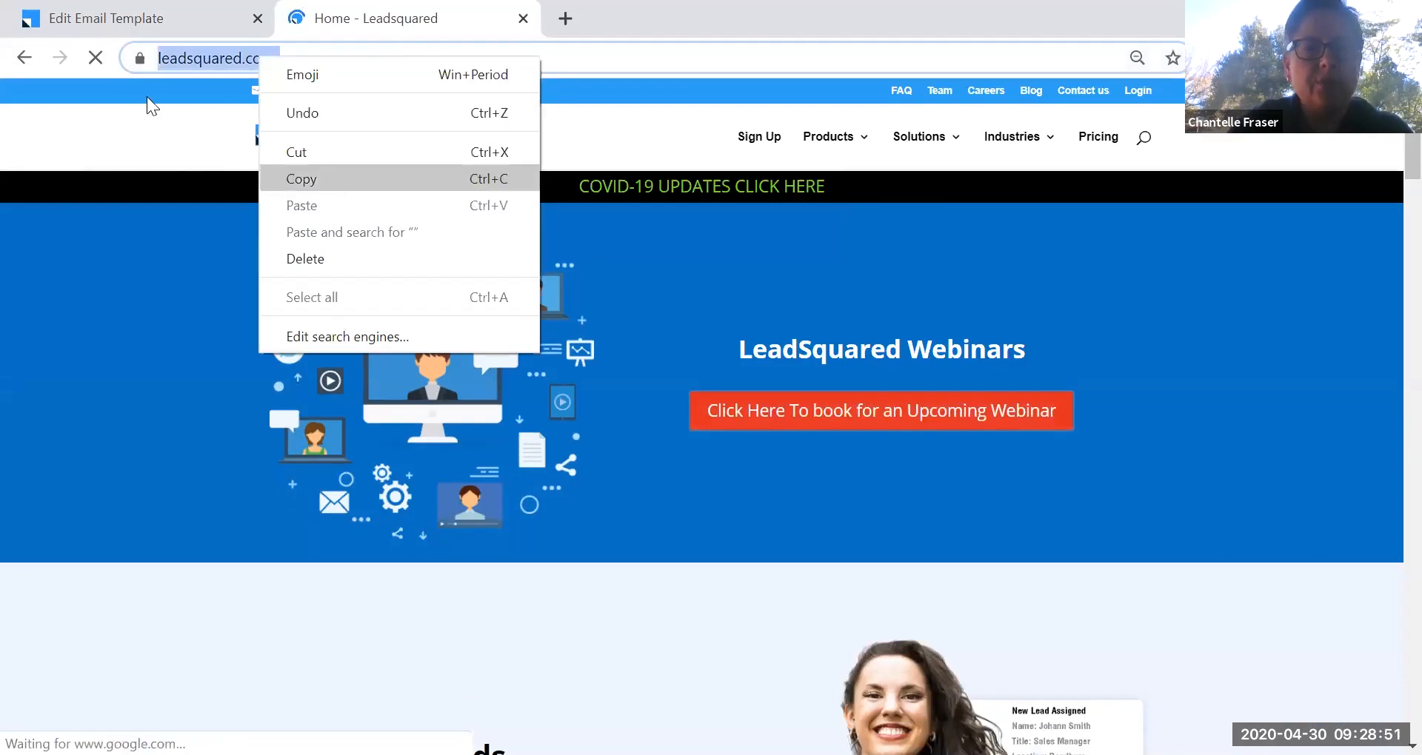
click(669, 4)
click(257, 58)
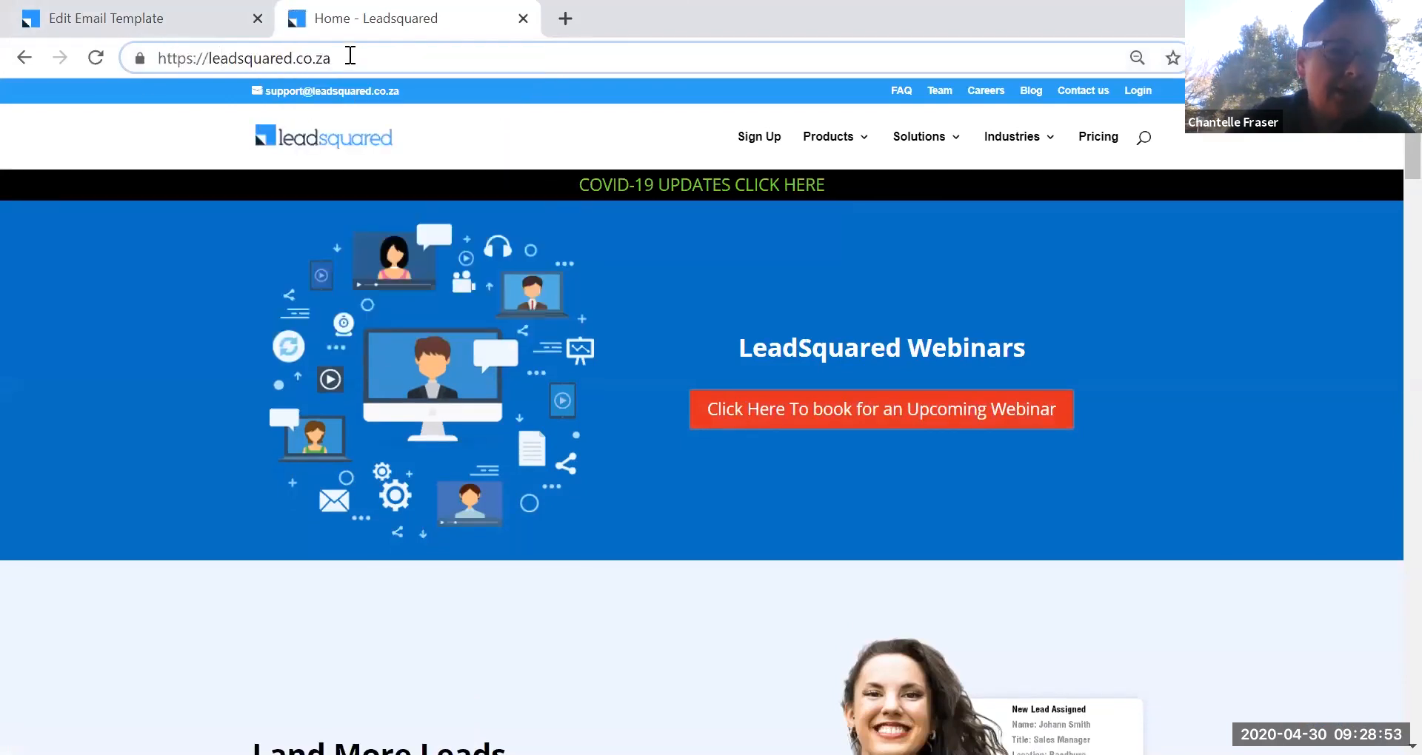
drag(349, 57, 156, 58)
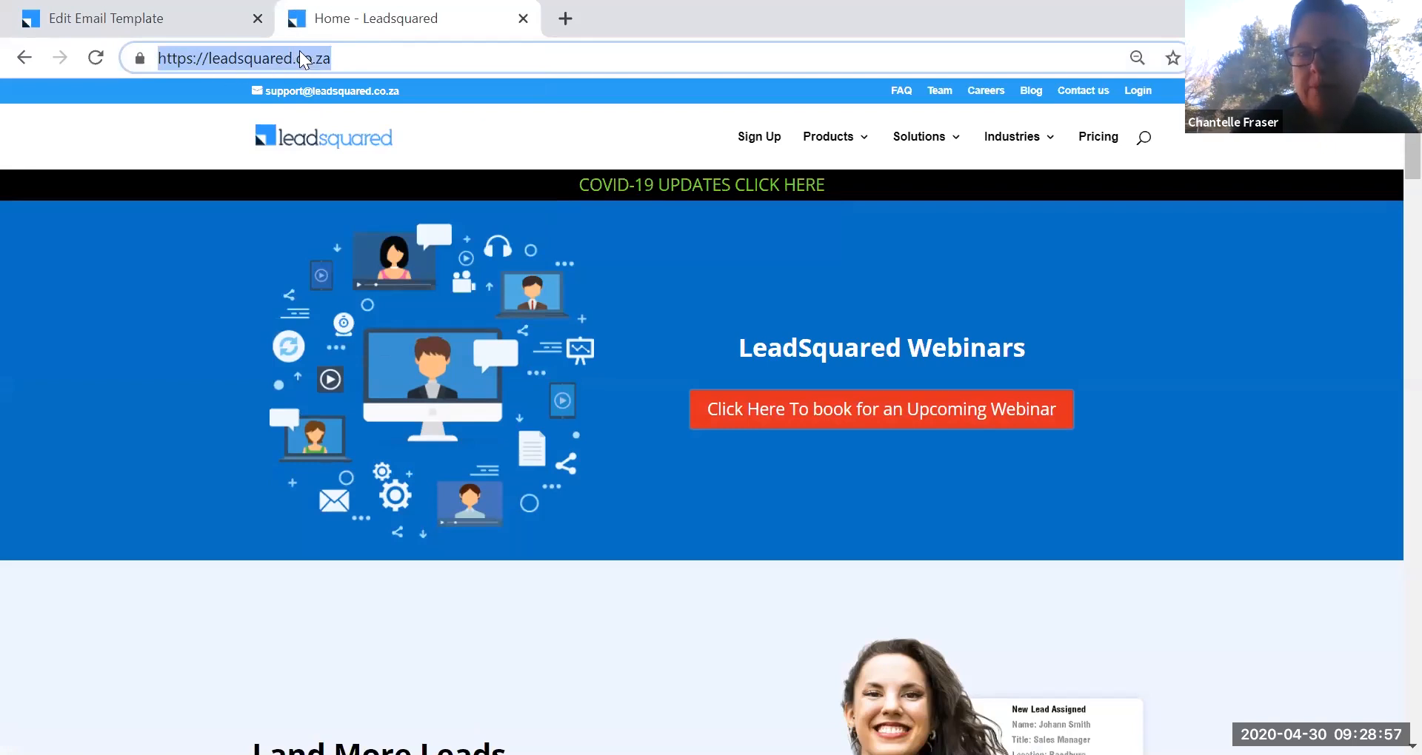
click(360, 65)
drag(359, 65, 156, 58)
right_click(231, 53)
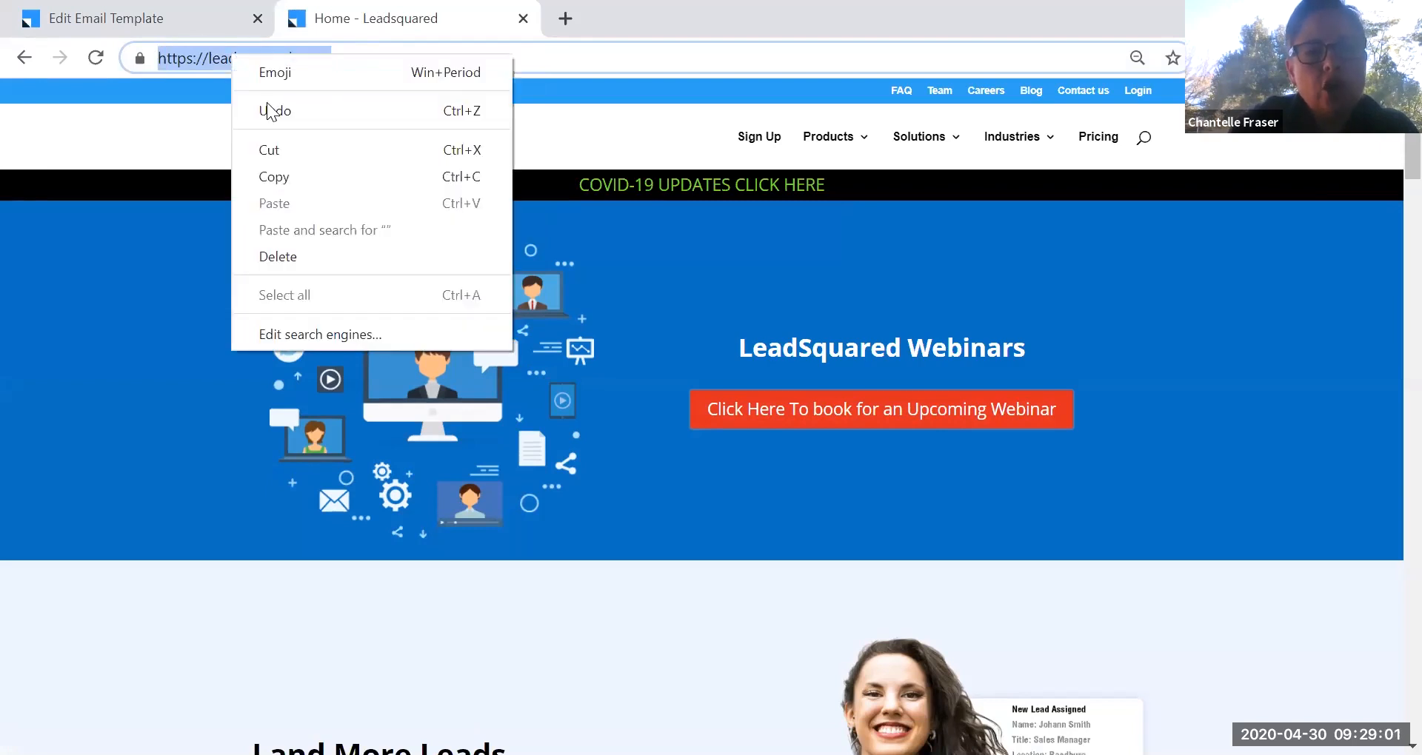
click(295, 174)
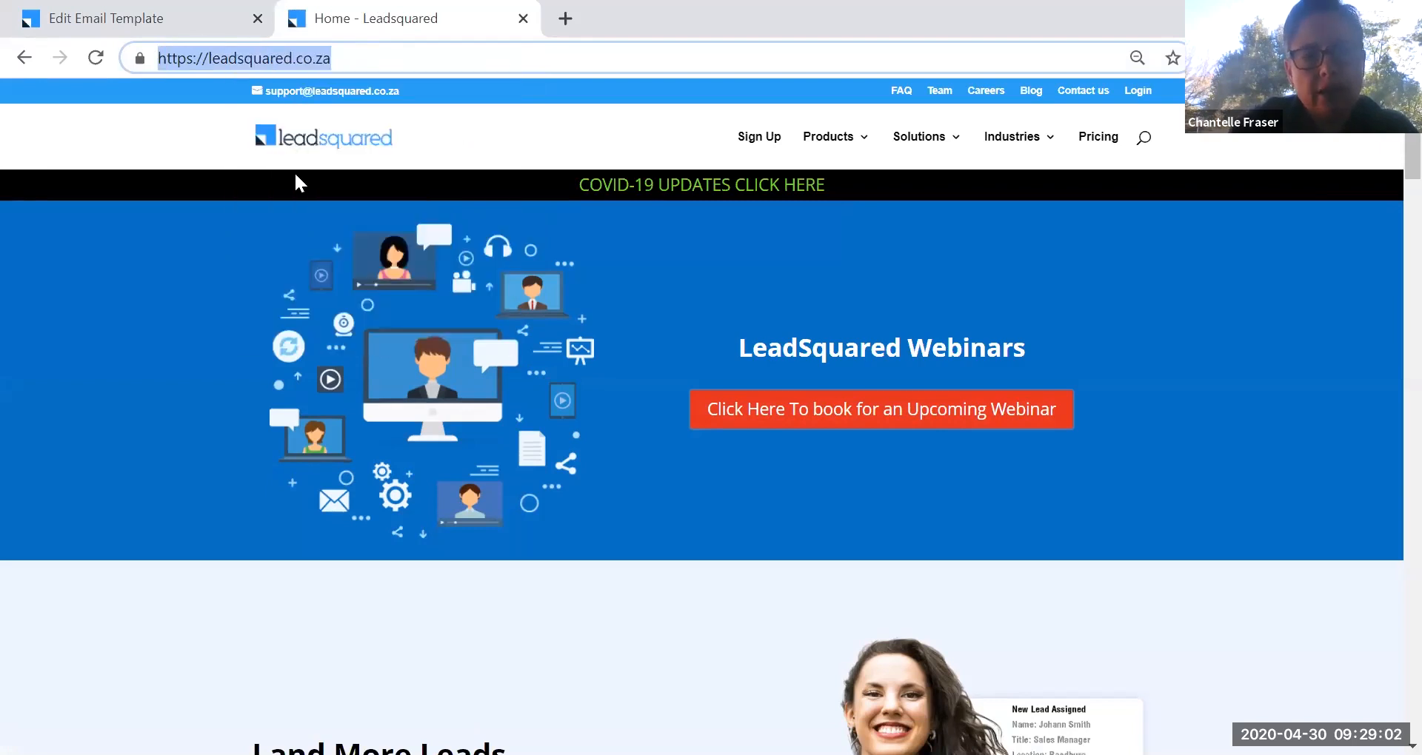
click(174, 12)
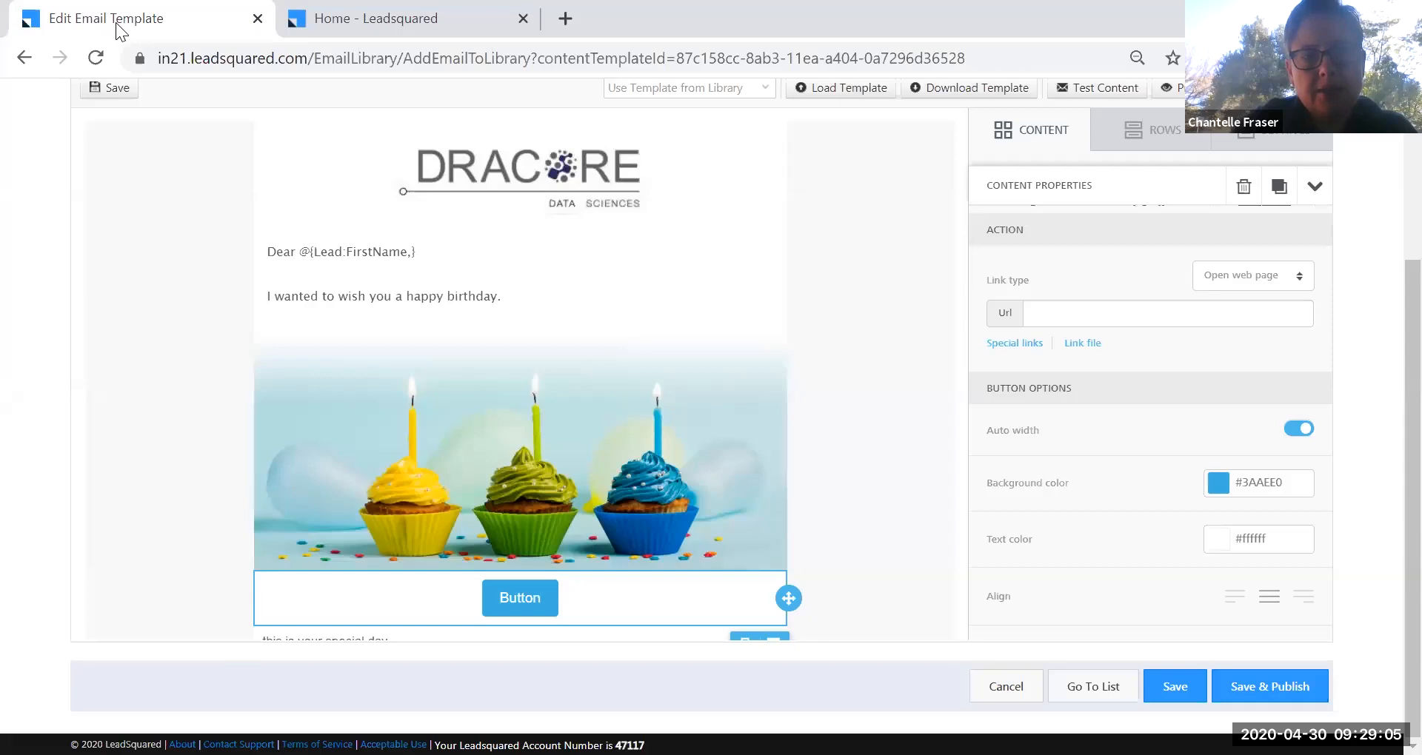
double_click(532, 599)
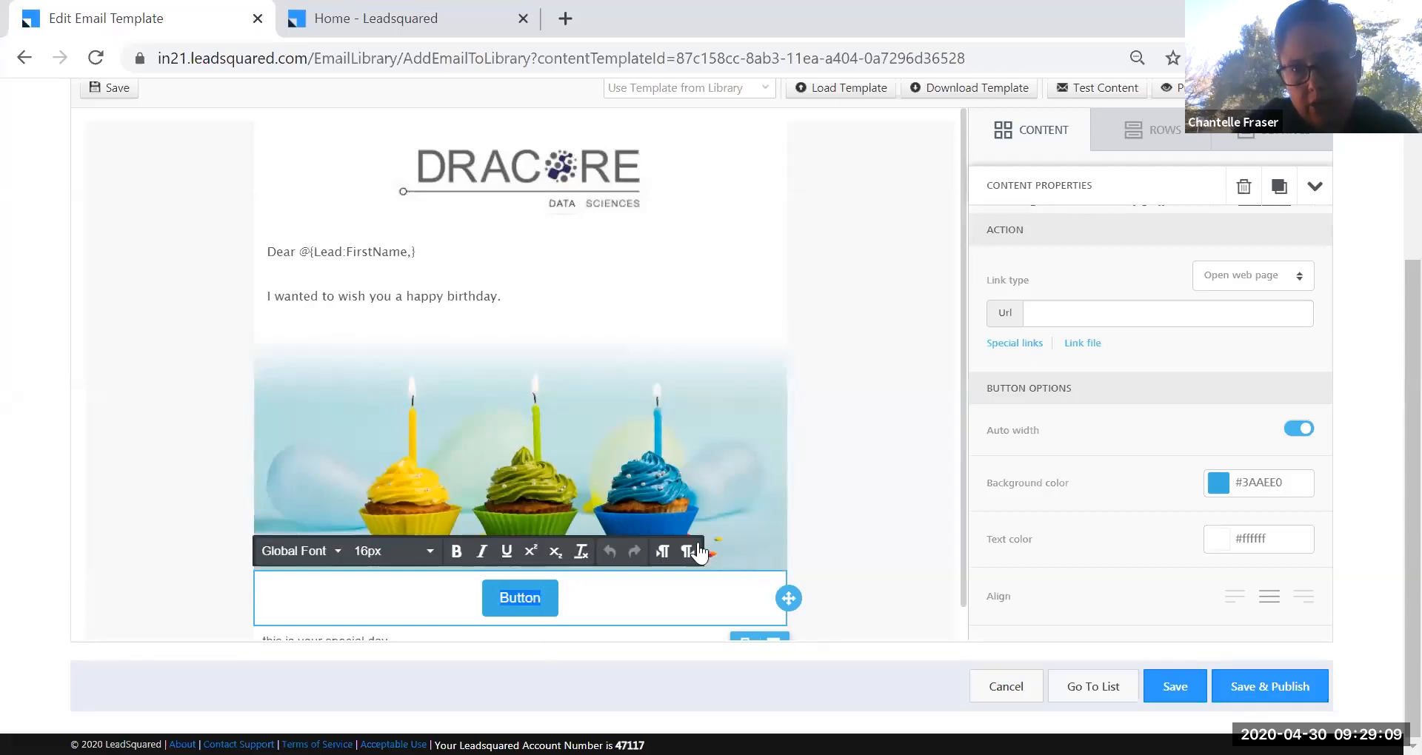
click(1051, 317)
key(ctrl+v)
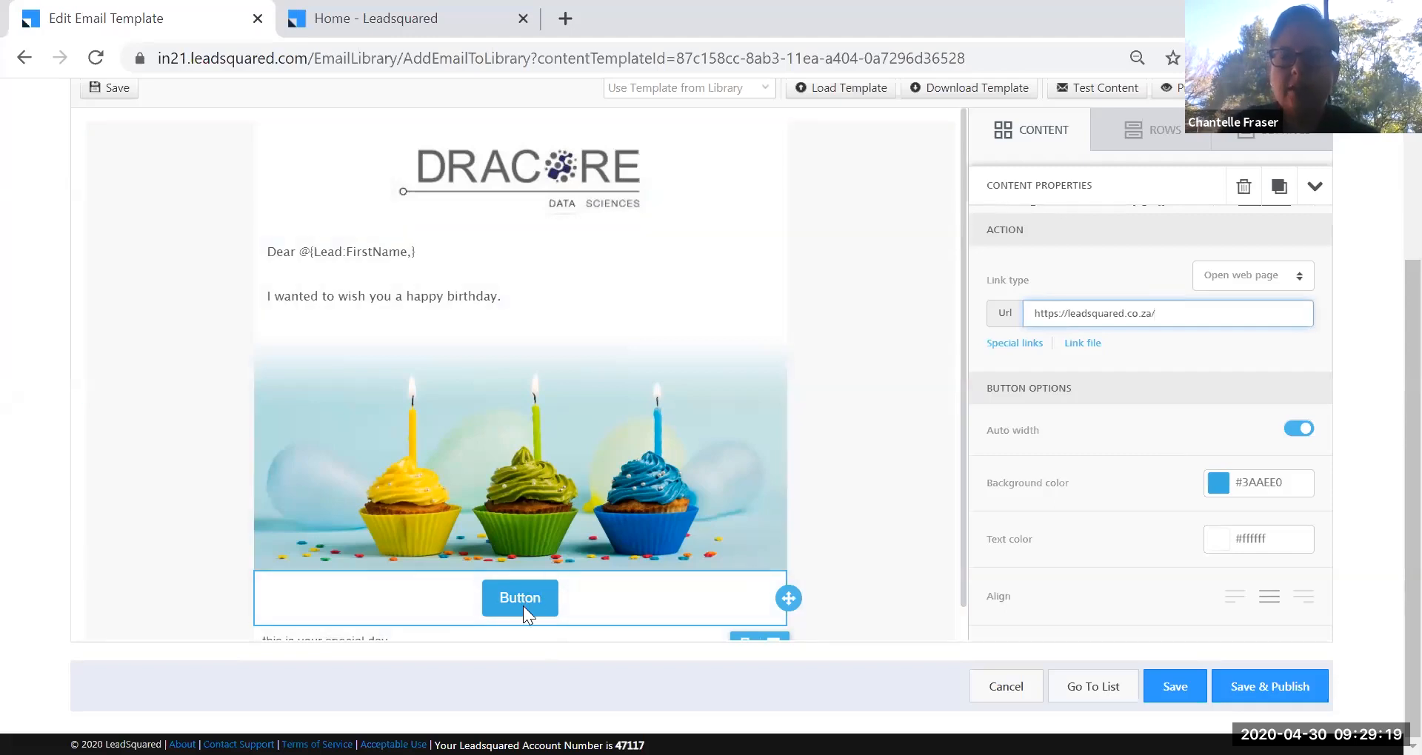
click(464, 21)
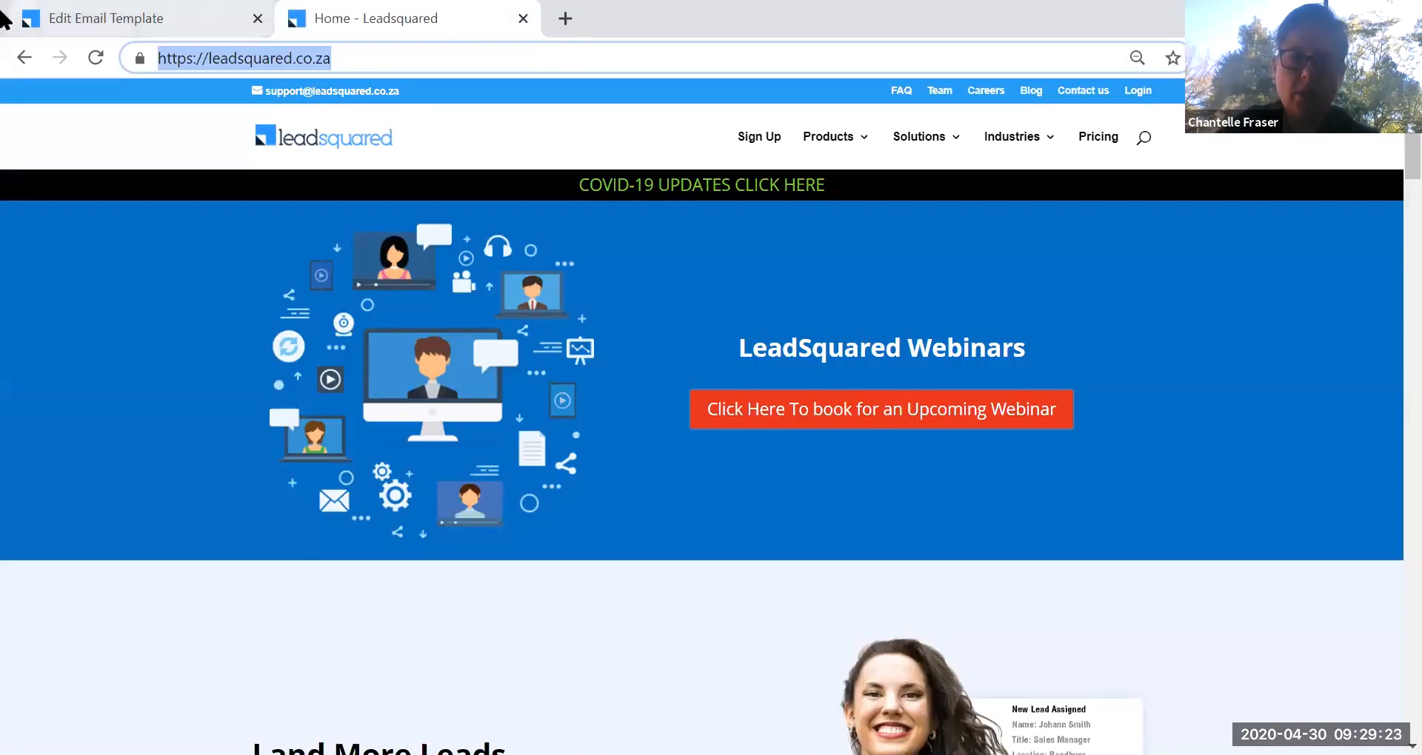
click(186, 19)
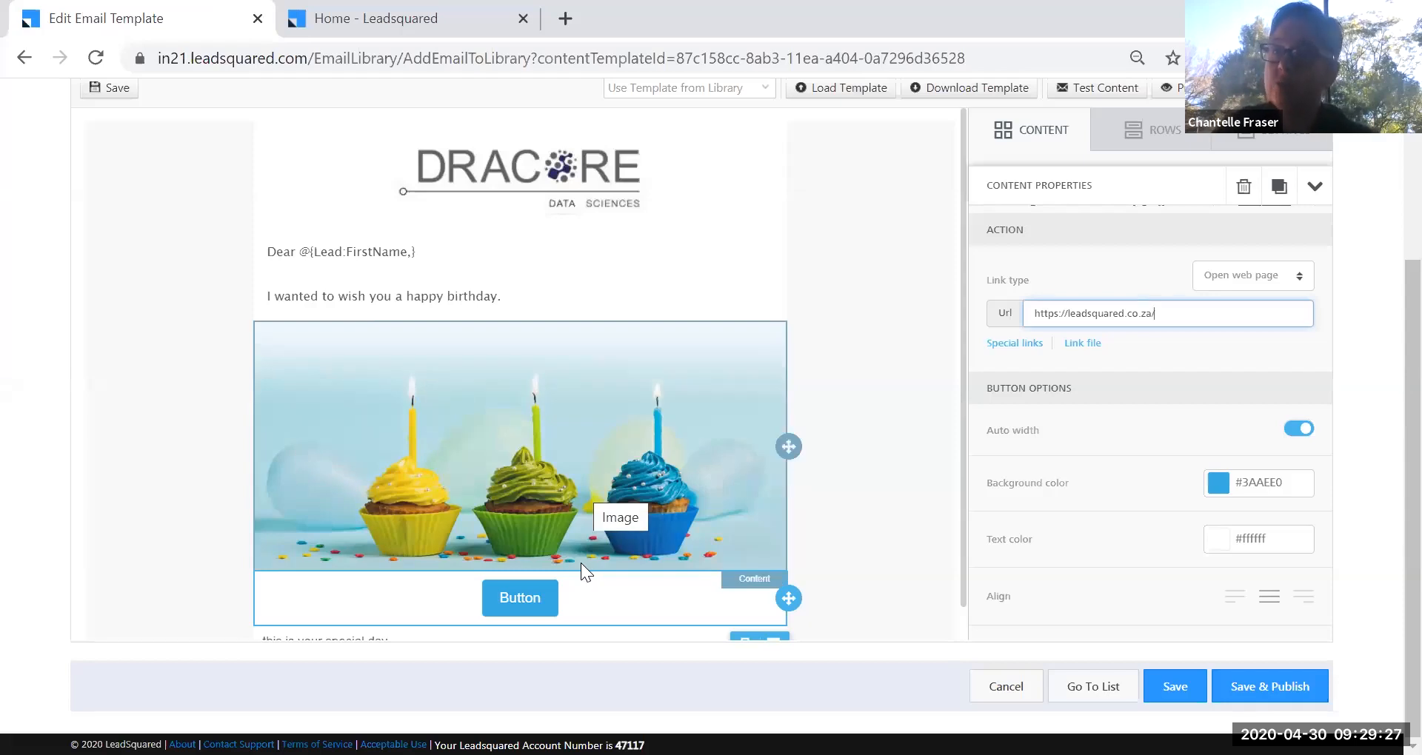
Replace the button text with 'Book your Coffee Date with Me'.
double_click(509, 598)
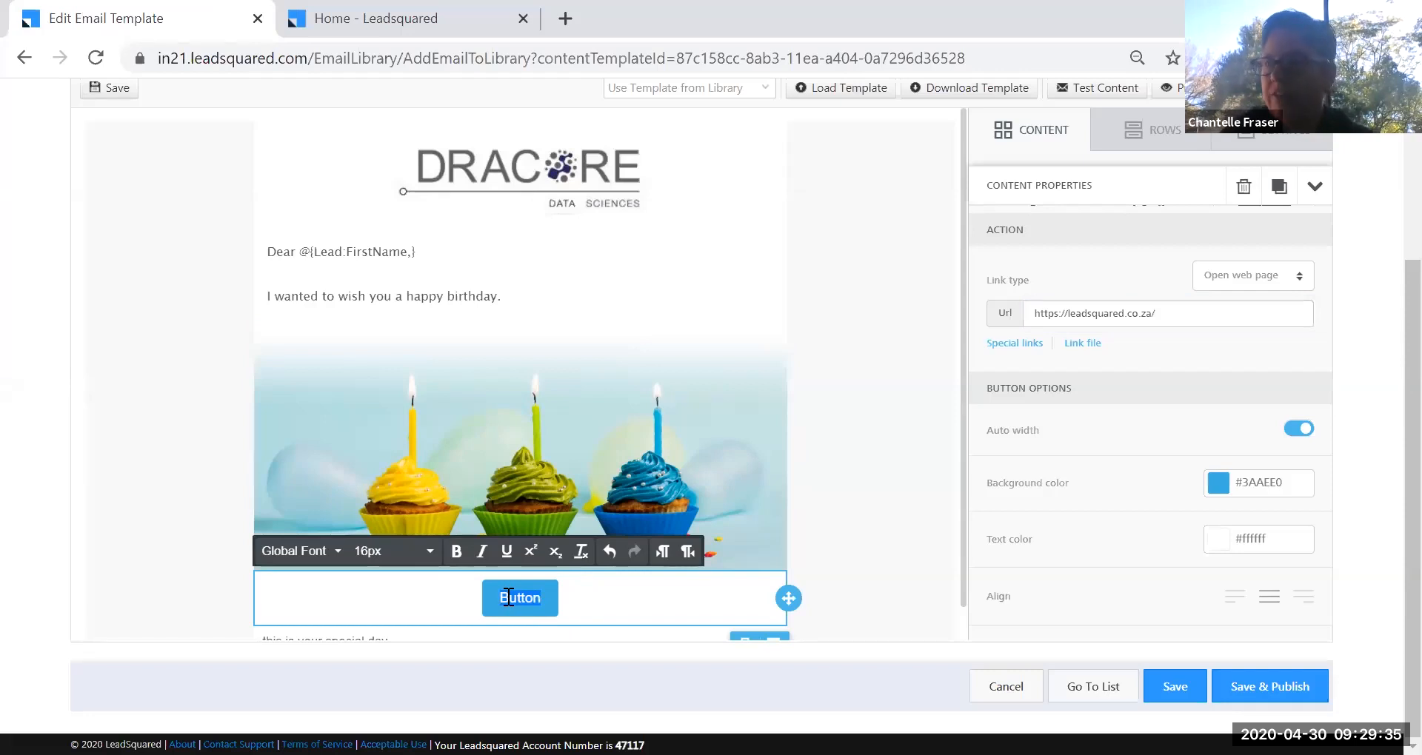
text(Book)
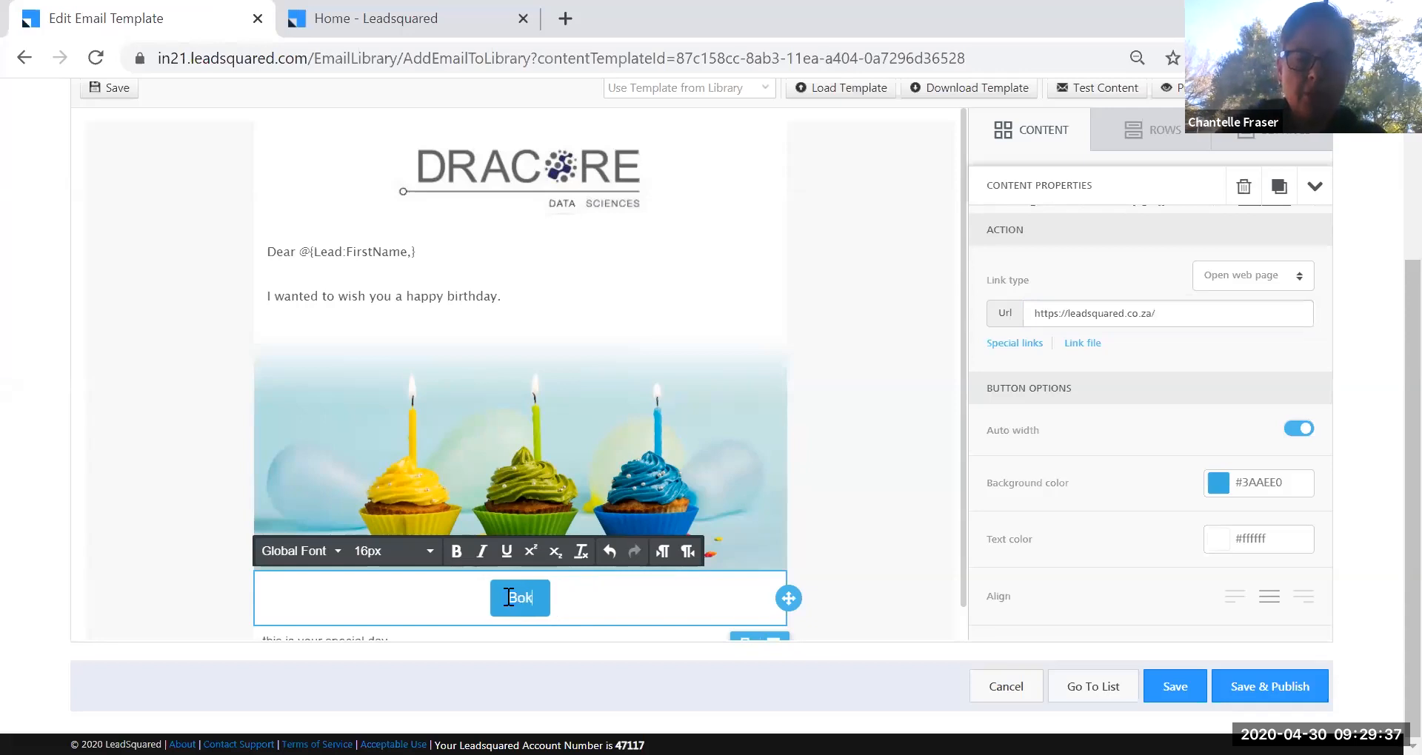
text( your)
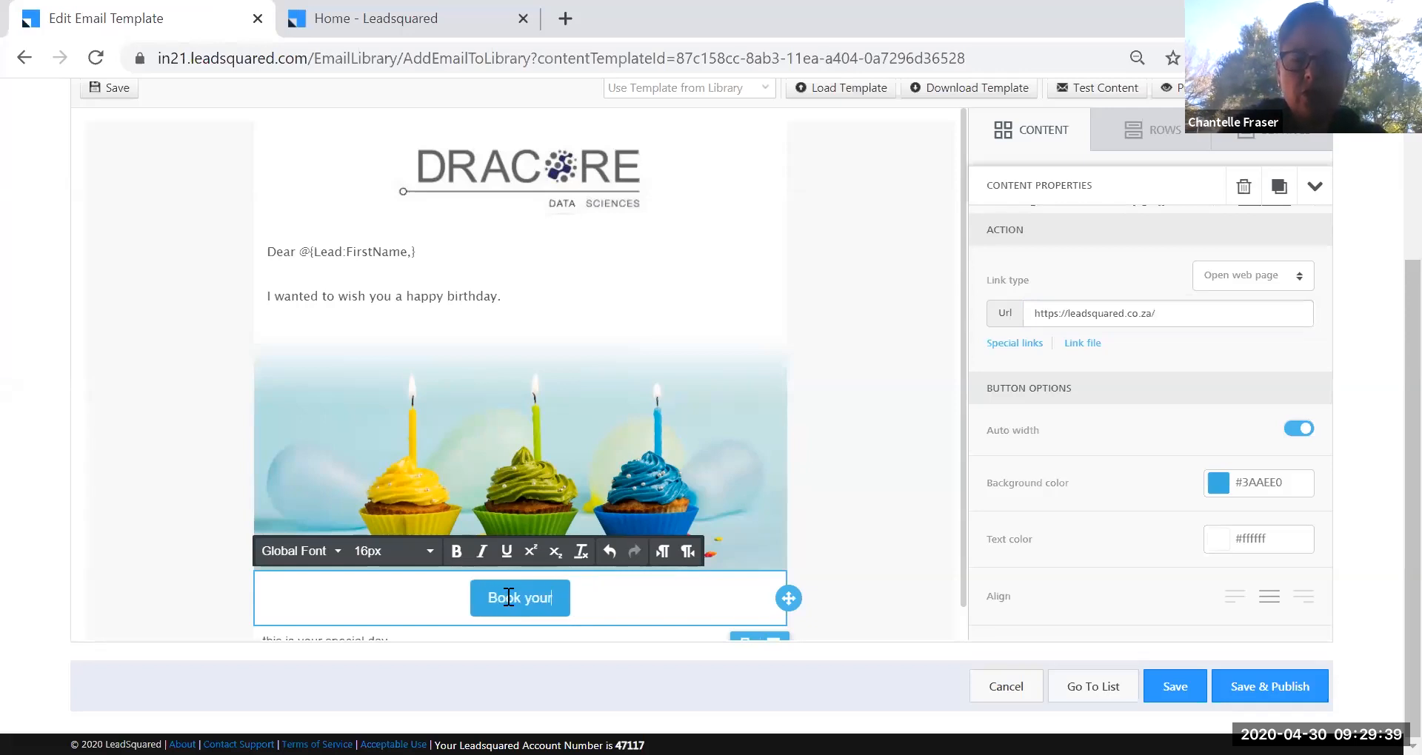
text( Coffee Date with Me)
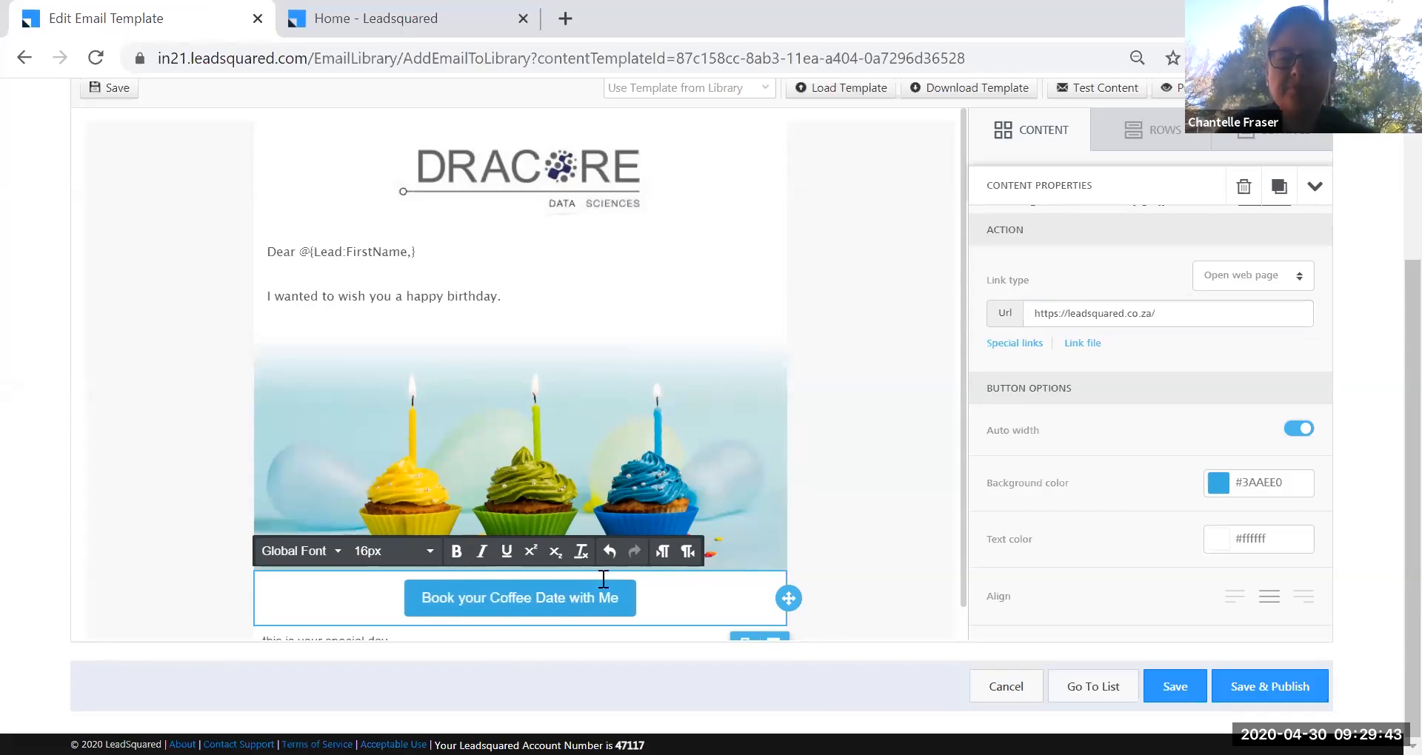
click(1347, 508)
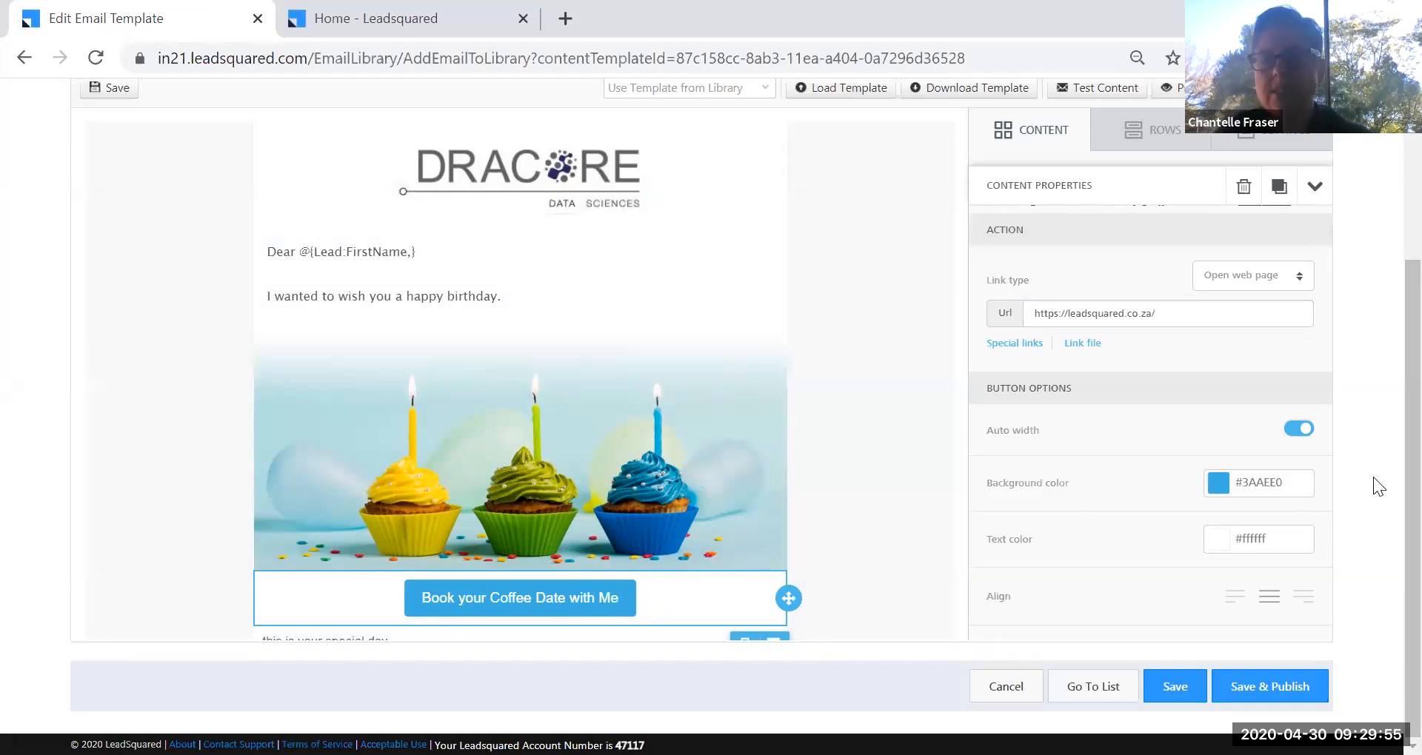
Add the line 'Book your Coffee Date with me now' under the birthday wish, selecting 'Coffee Date'.
scroll(1384, 419, up, 1)
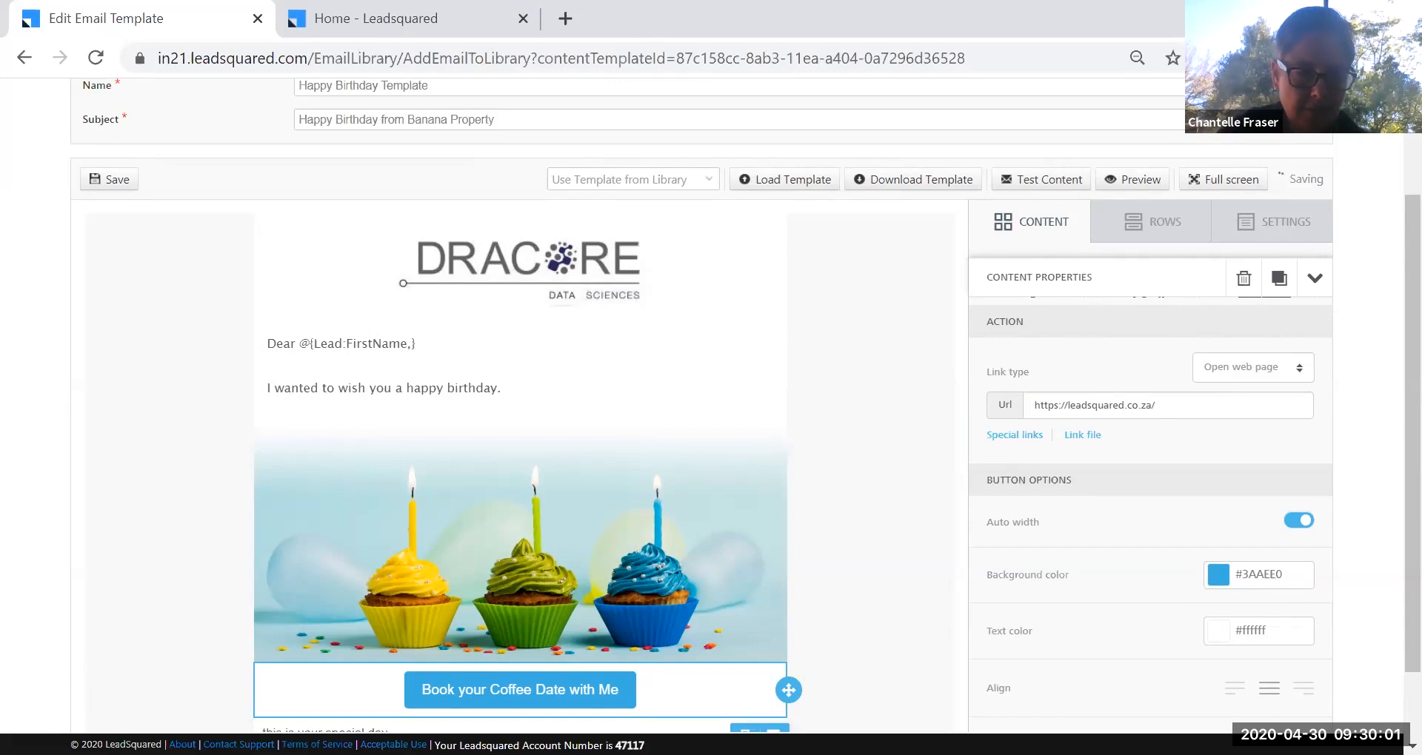
click(531, 711)
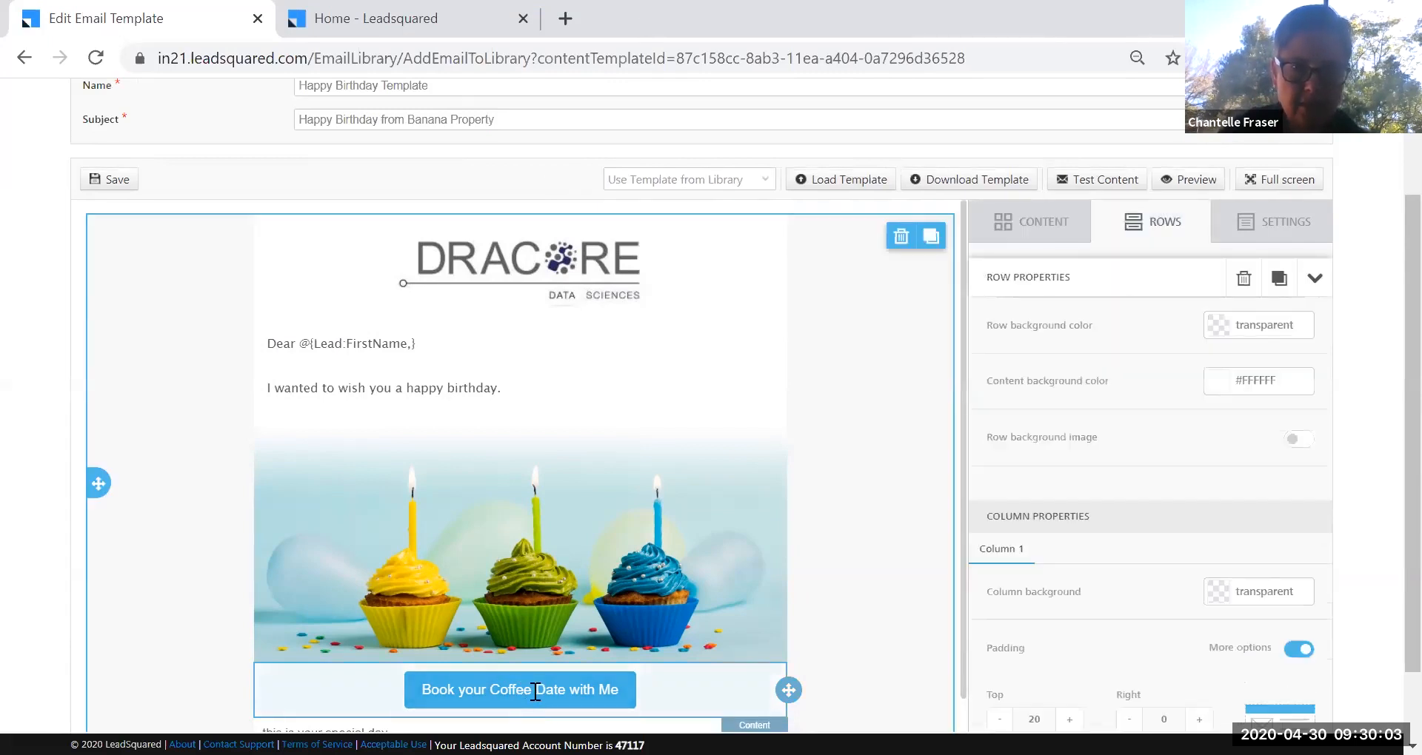
click(1040, 227)
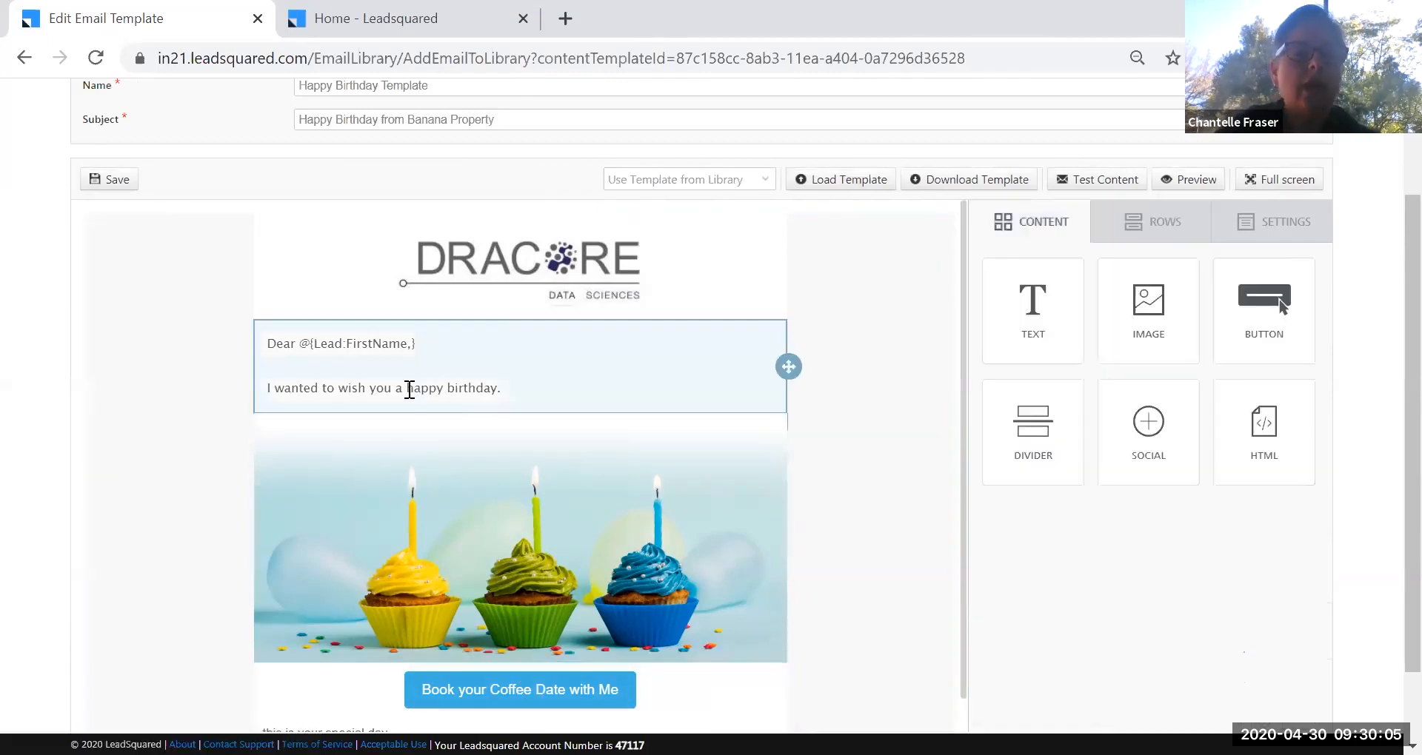
click(566, 404)
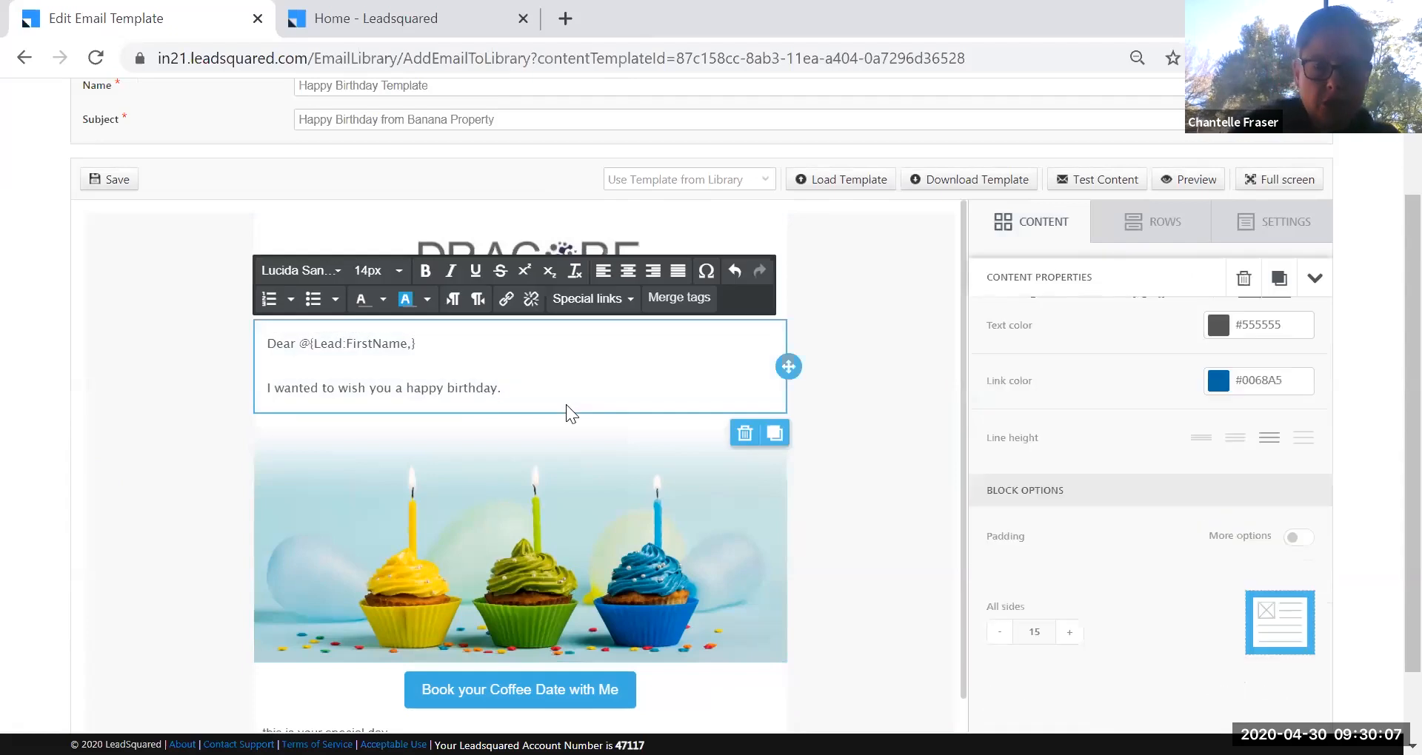
key(Return)
key(Return)
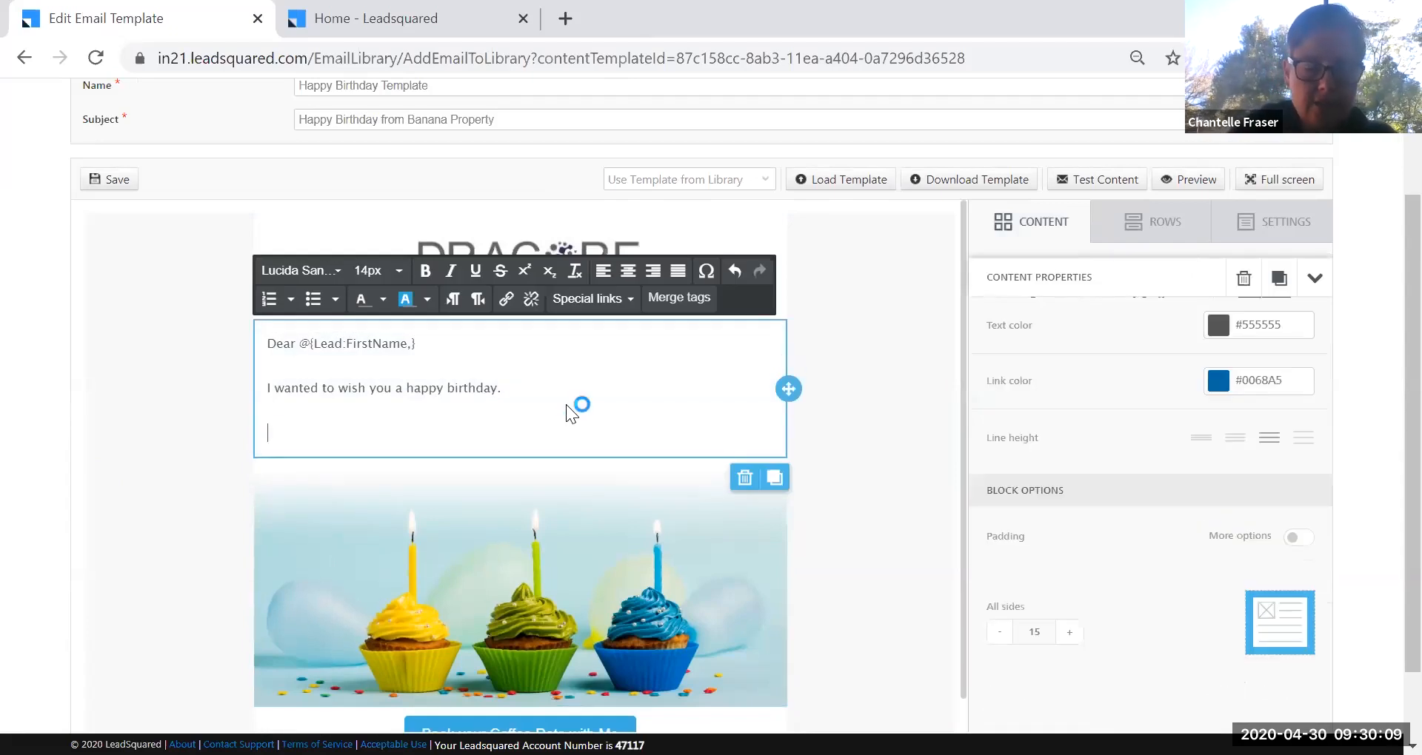
text(Book your)
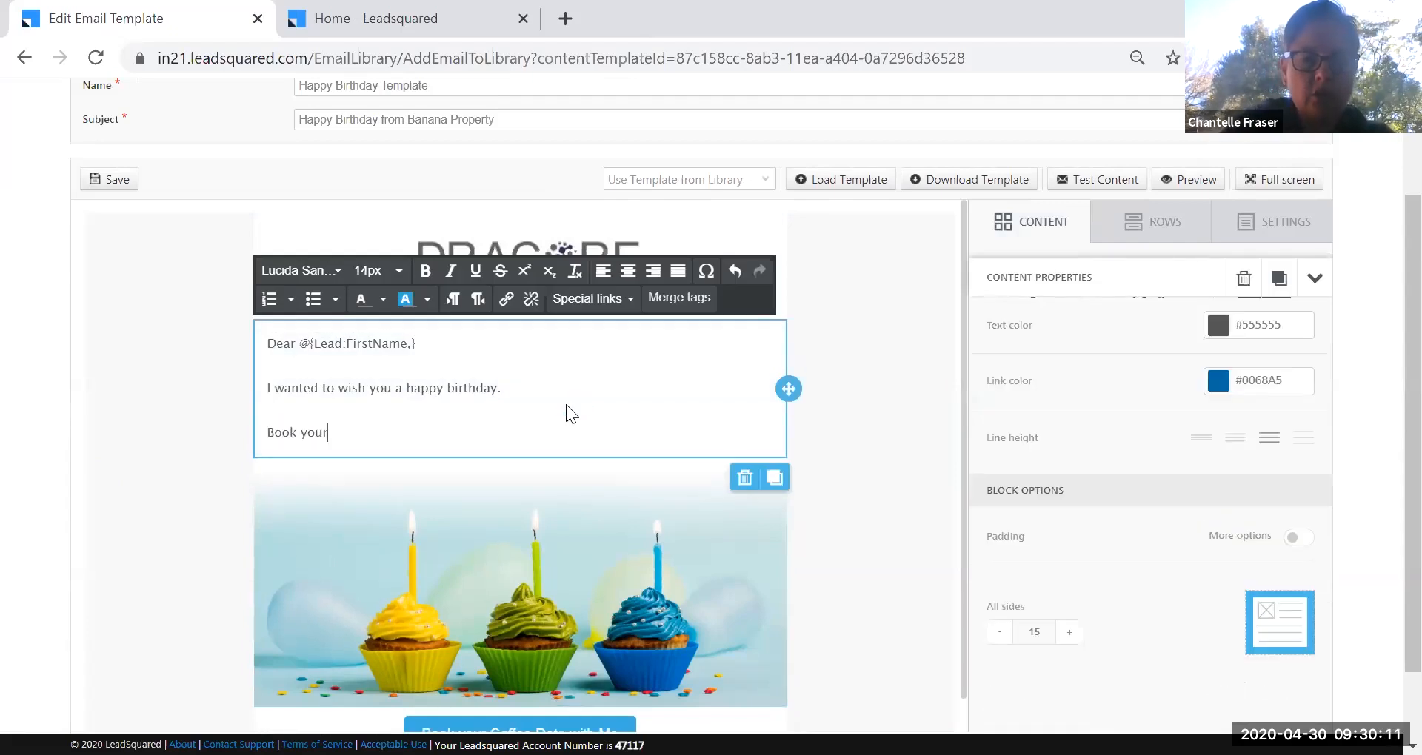
text( Coffee Date w)
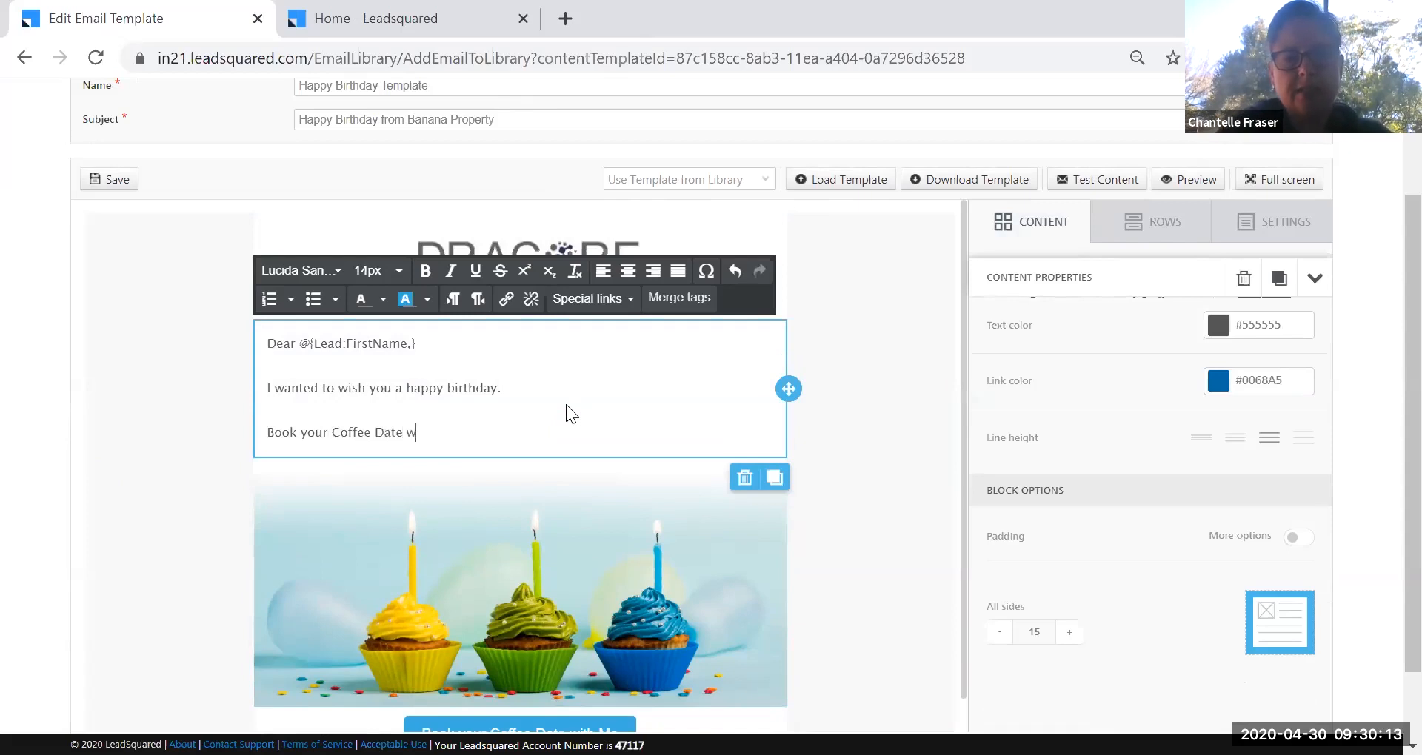
text(ith me now)
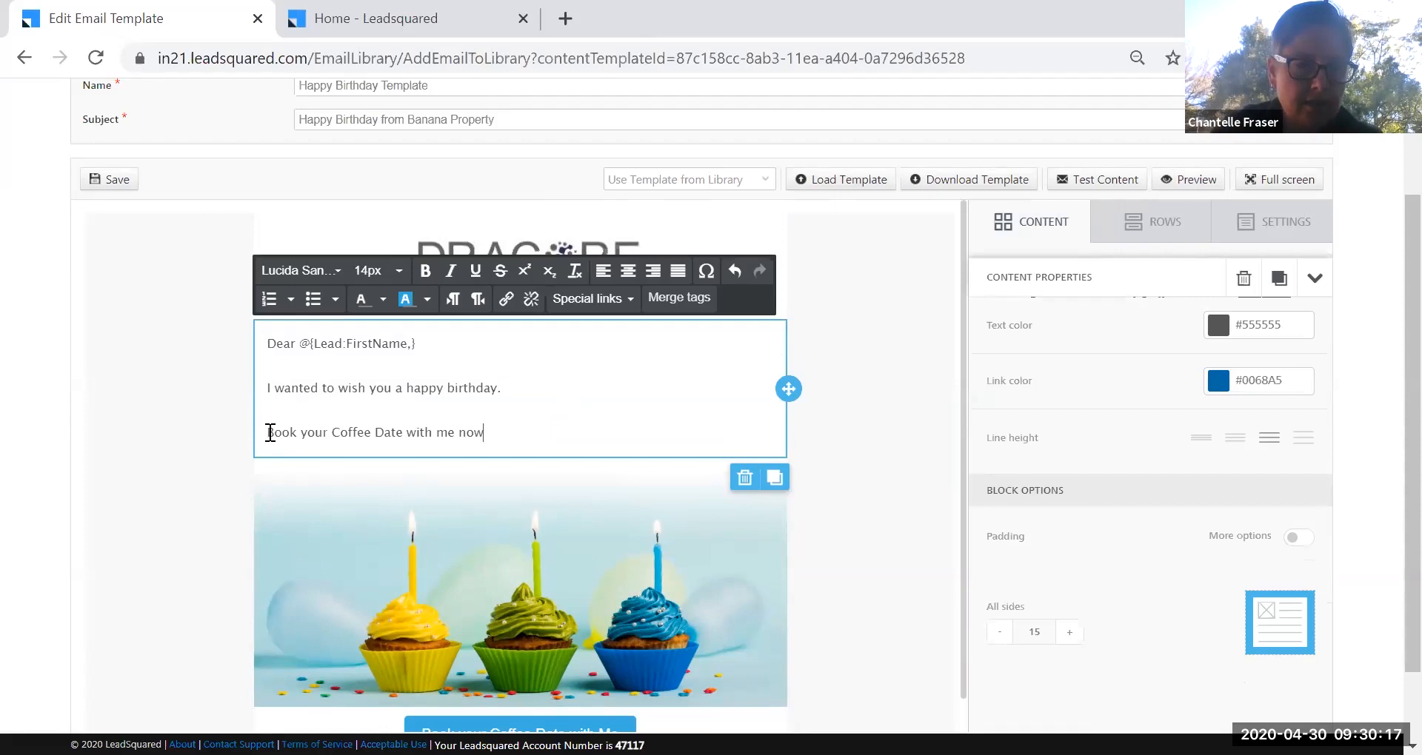
drag(332, 434, 404, 434)
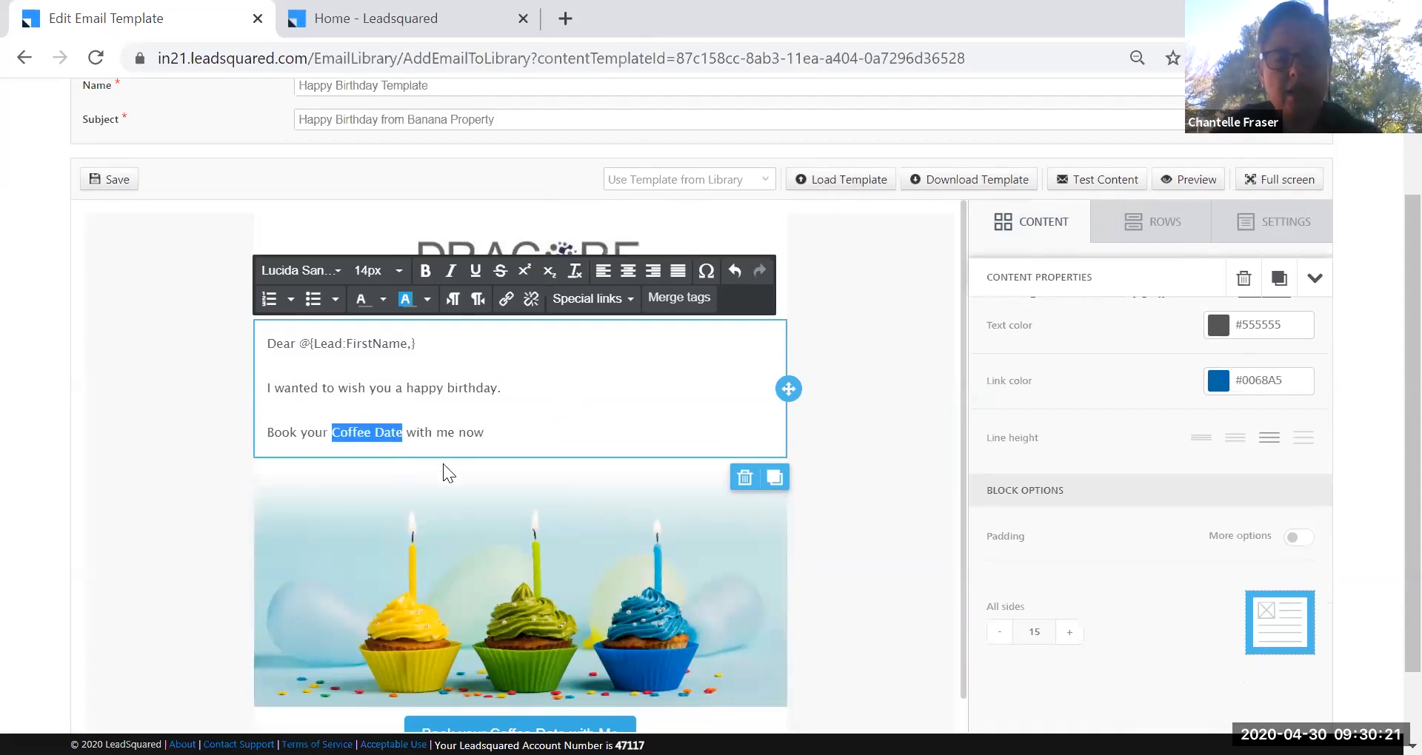
Start a link on 'Coffee Date' with the pasted website address and title 'Coffee Date'.
click(507, 299)
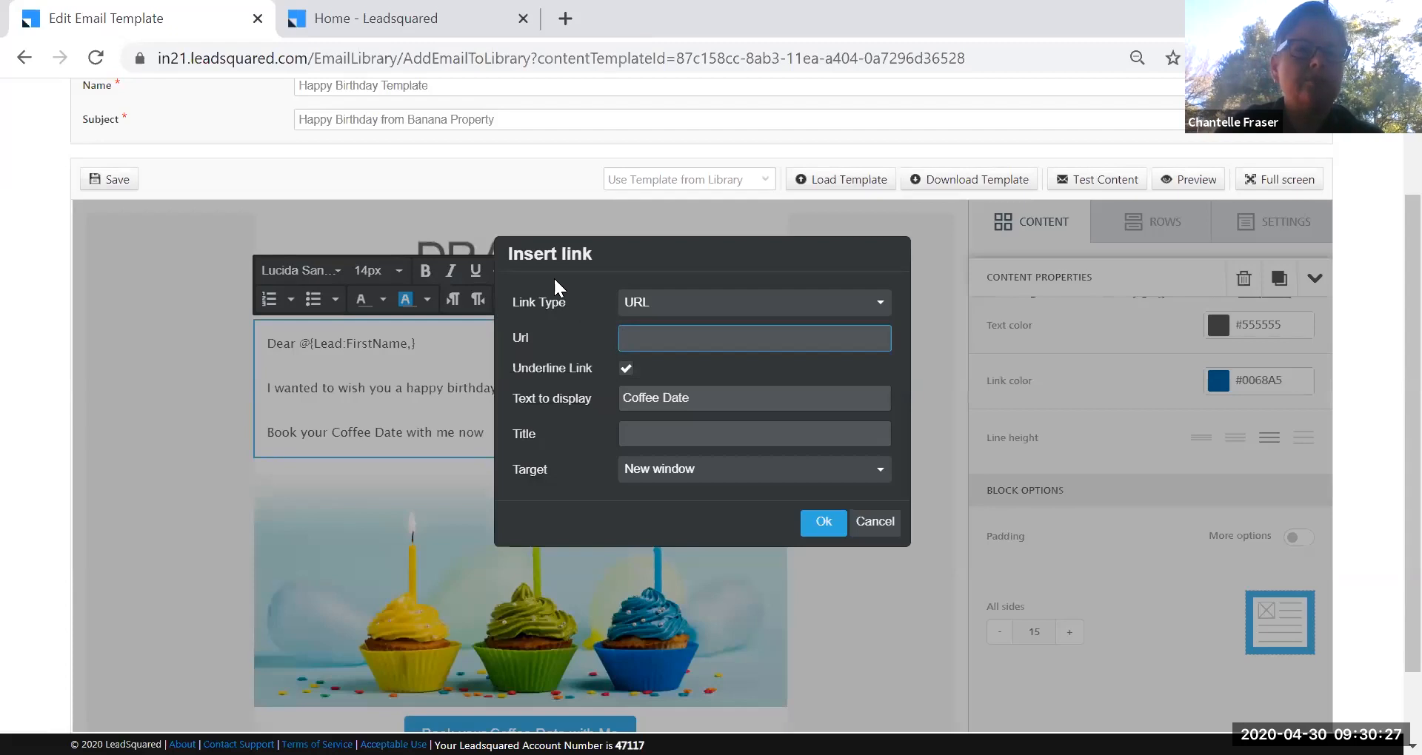
click(333, 21)
drag(332, 60, 105, 59)
key(ctrl+c)
click(169, 18)
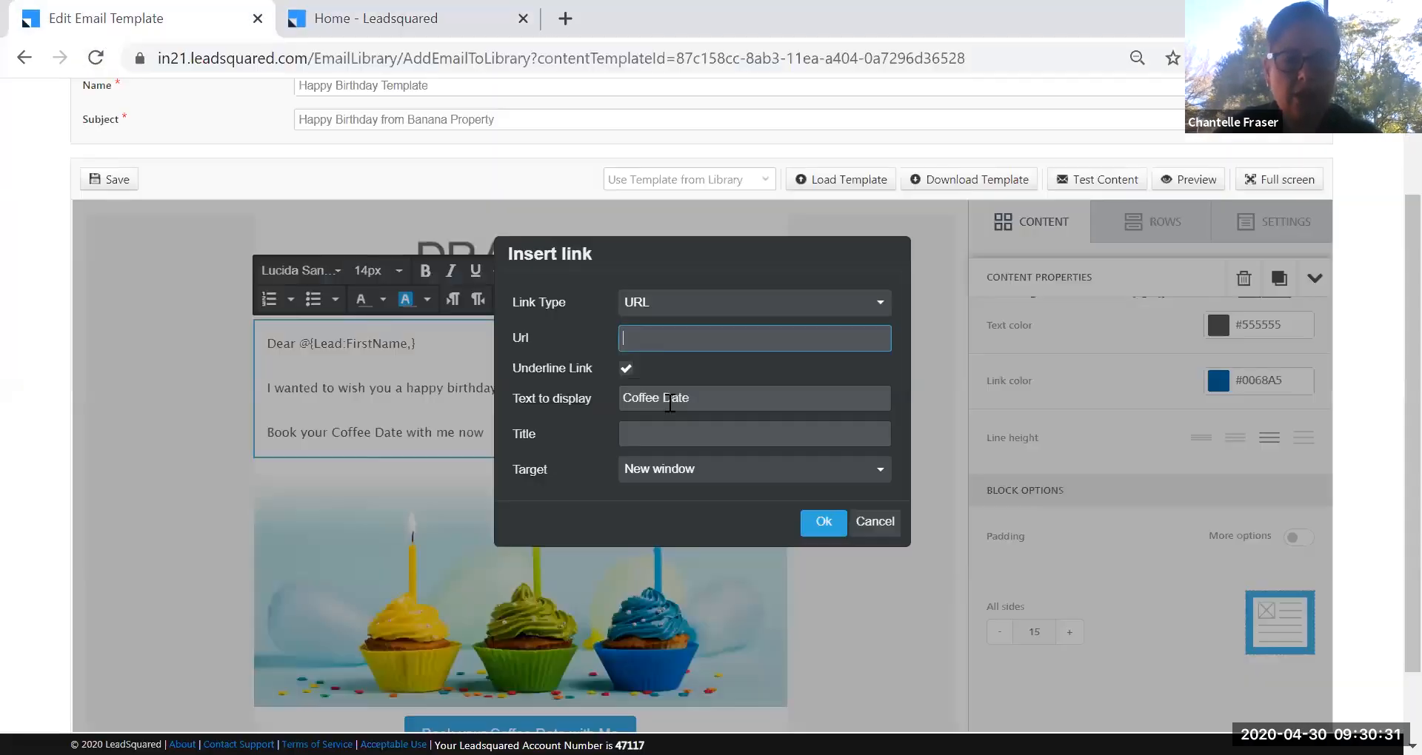
click(655, 337)
key(ctrl+v)
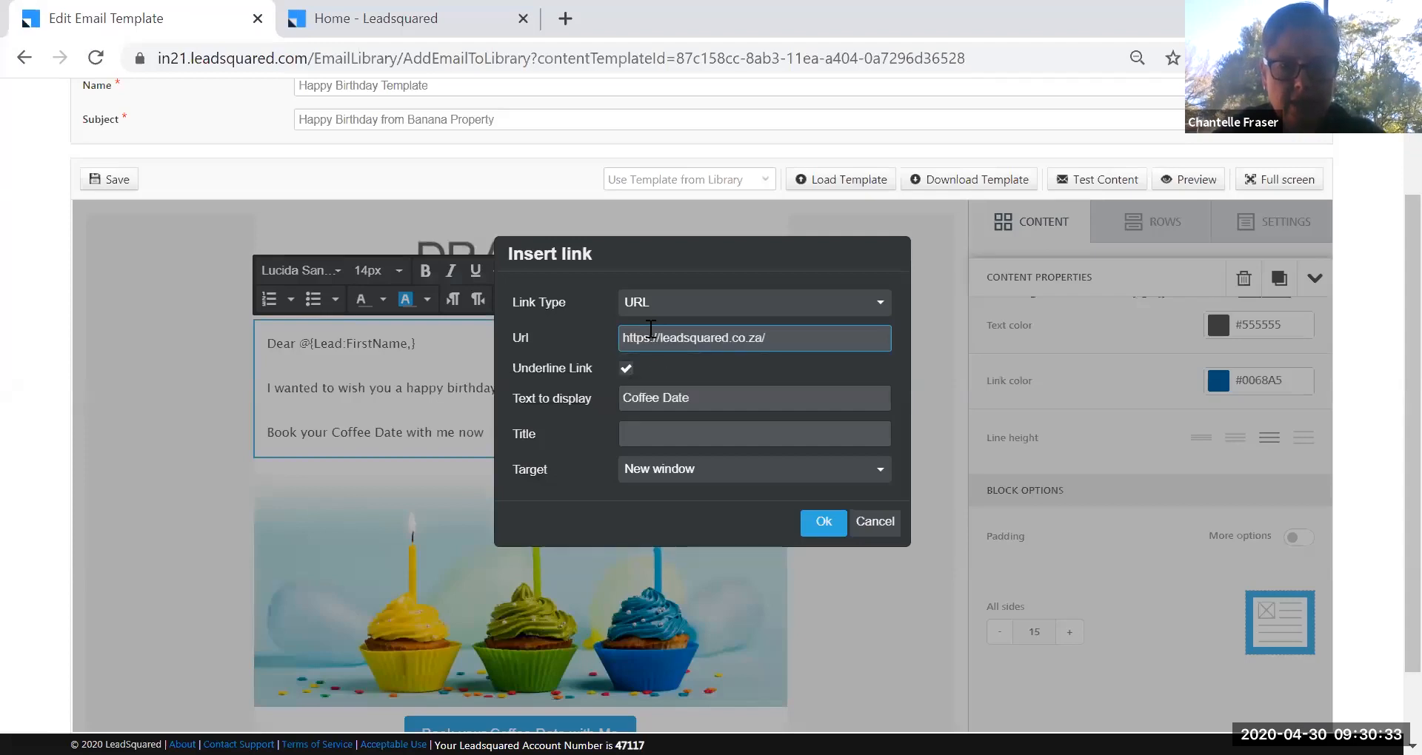
click(685, 431)
text(Coffee Date)
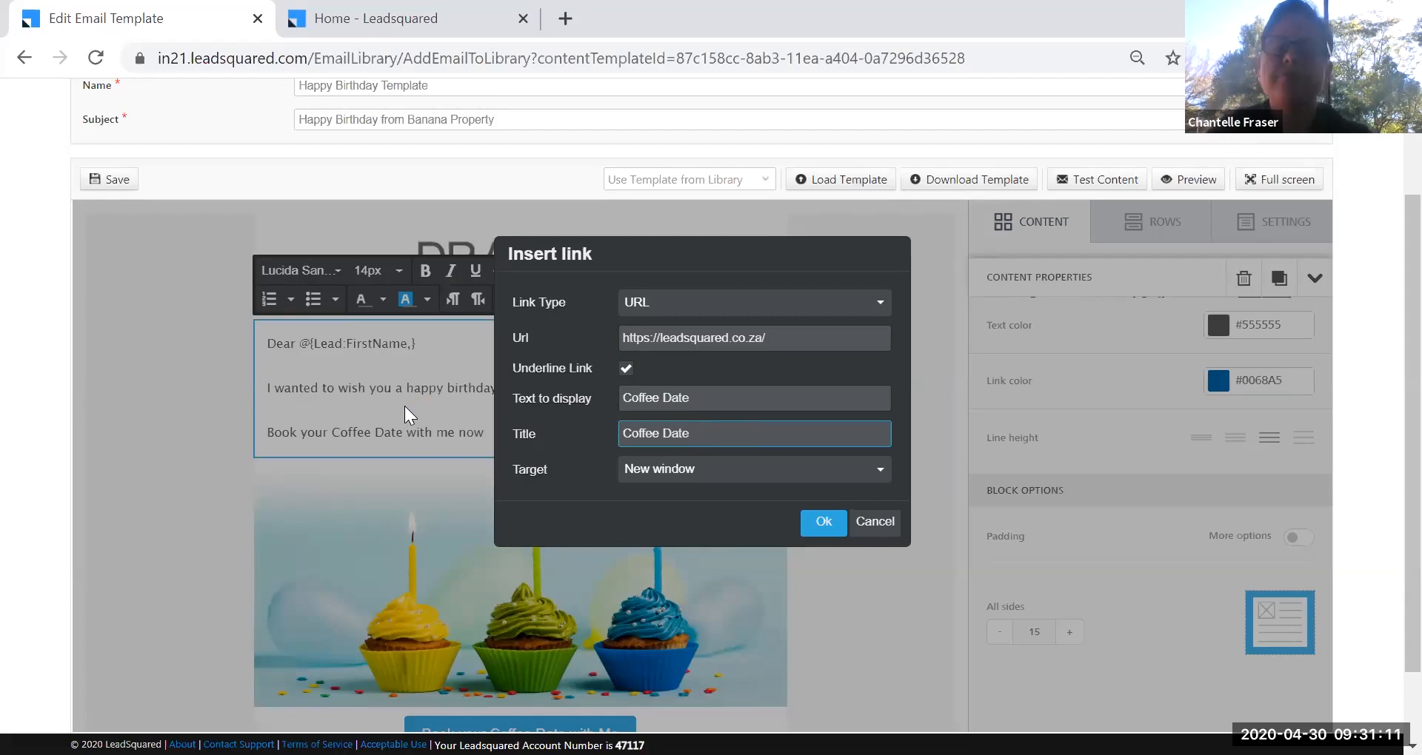
Switch the link type to File Manager, pick the image file, and confirm the link.
click(878, 305)
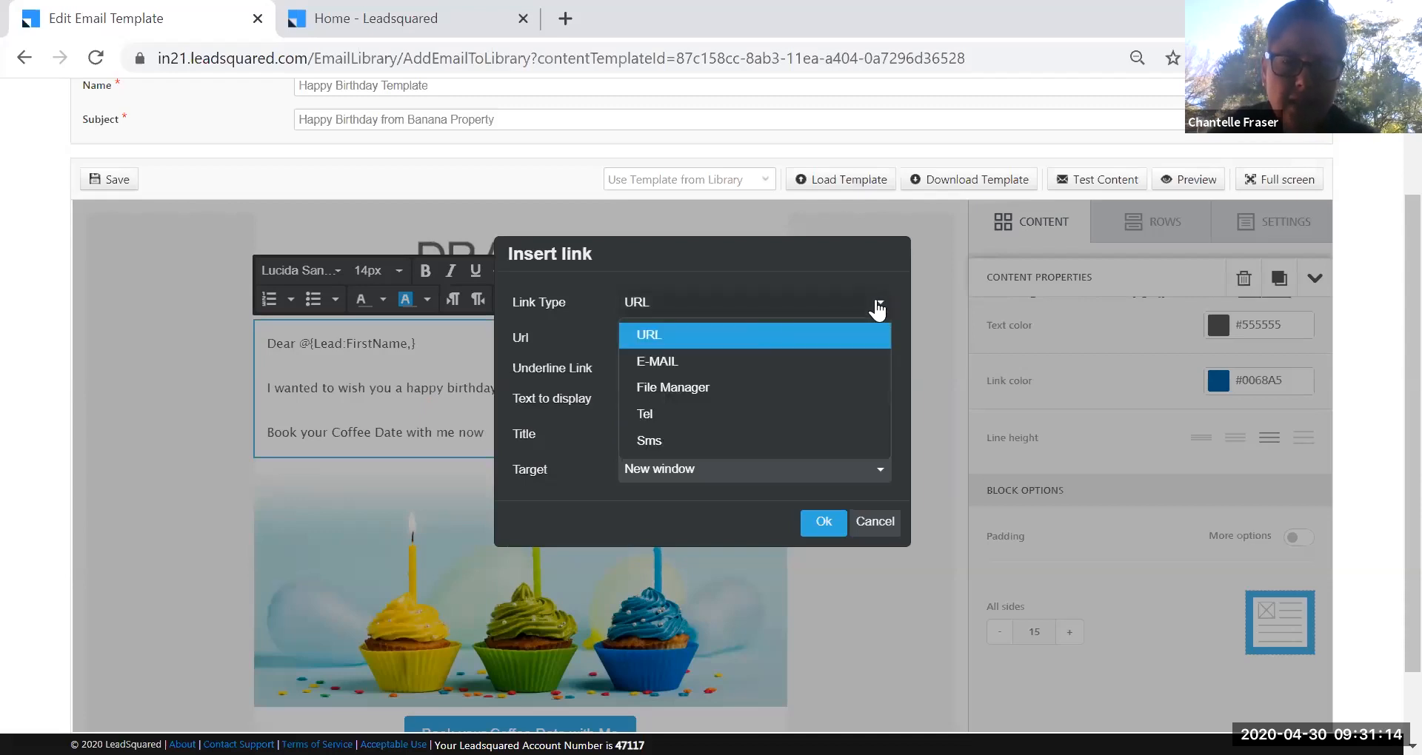
click(726, 390)
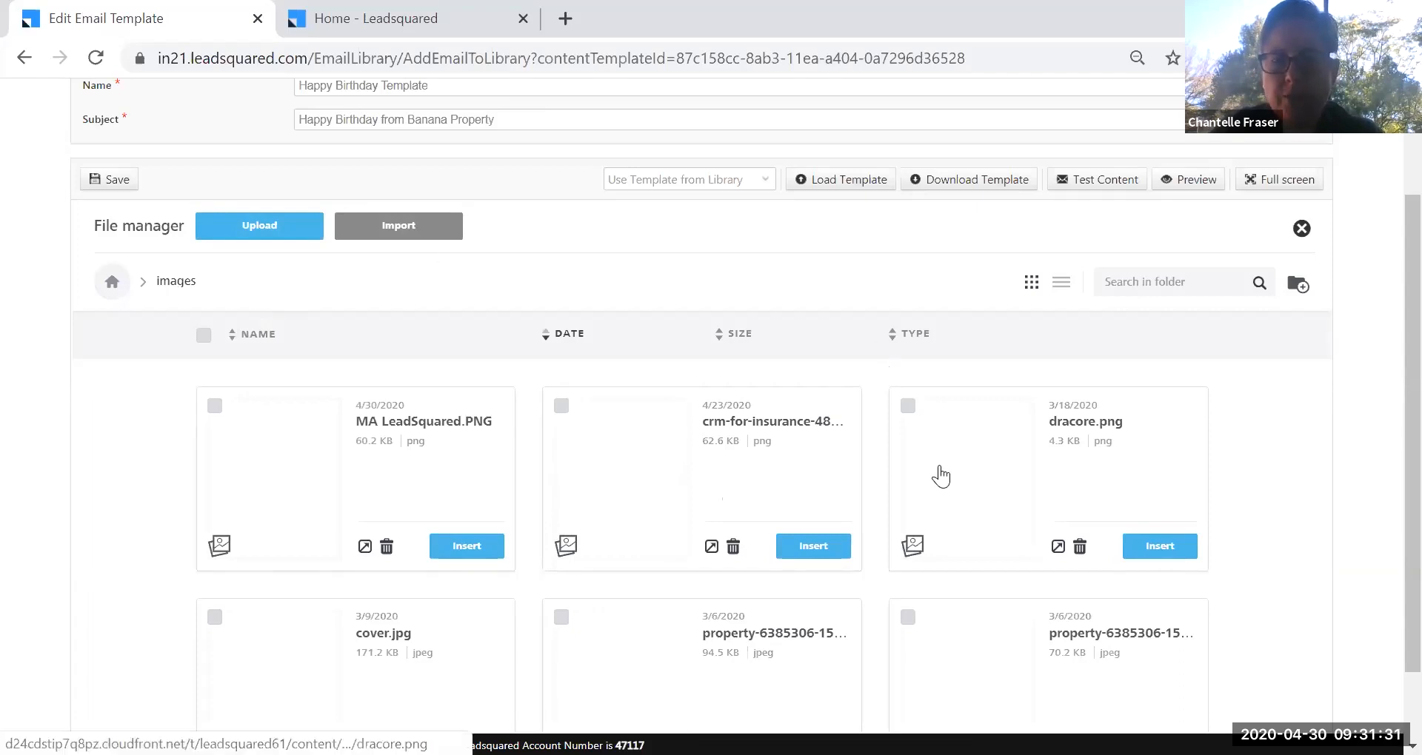
scroll(450, 264, up, 2)
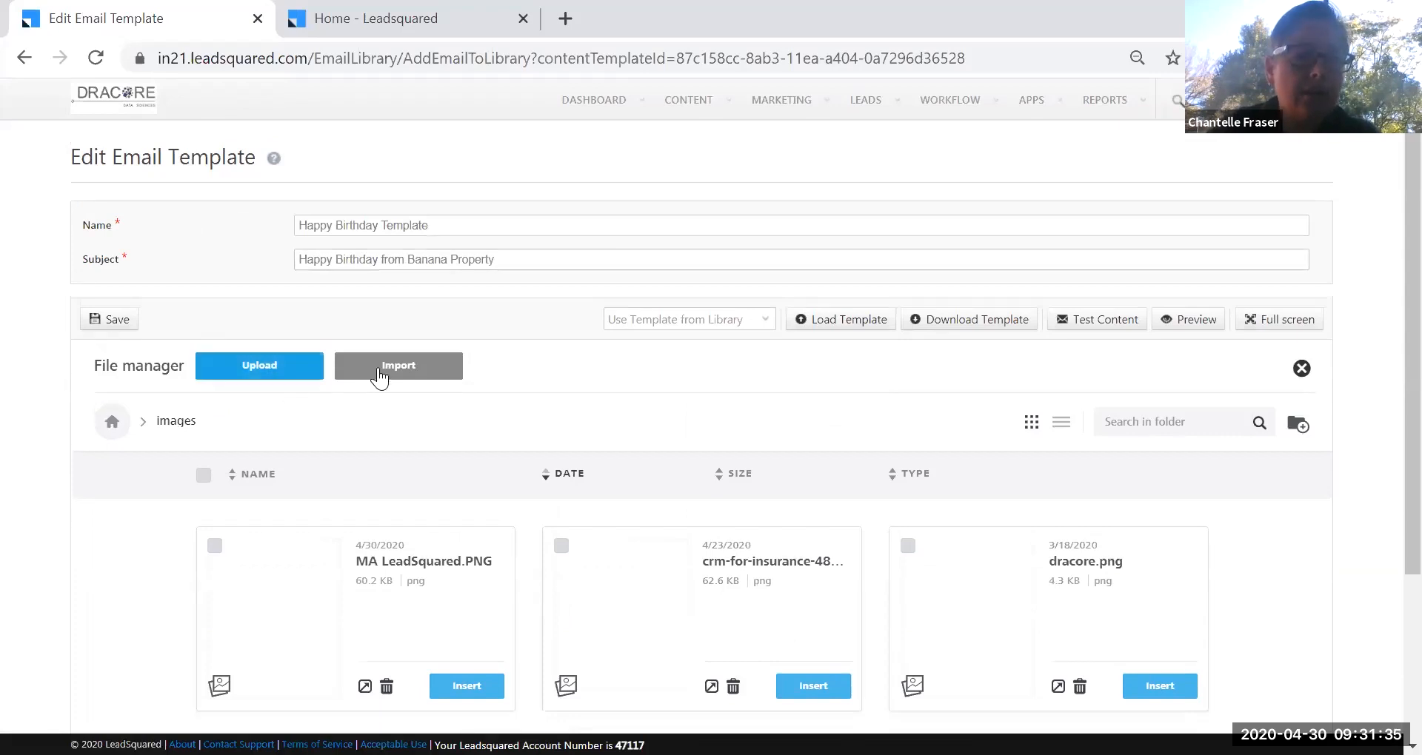
click(478, 686)
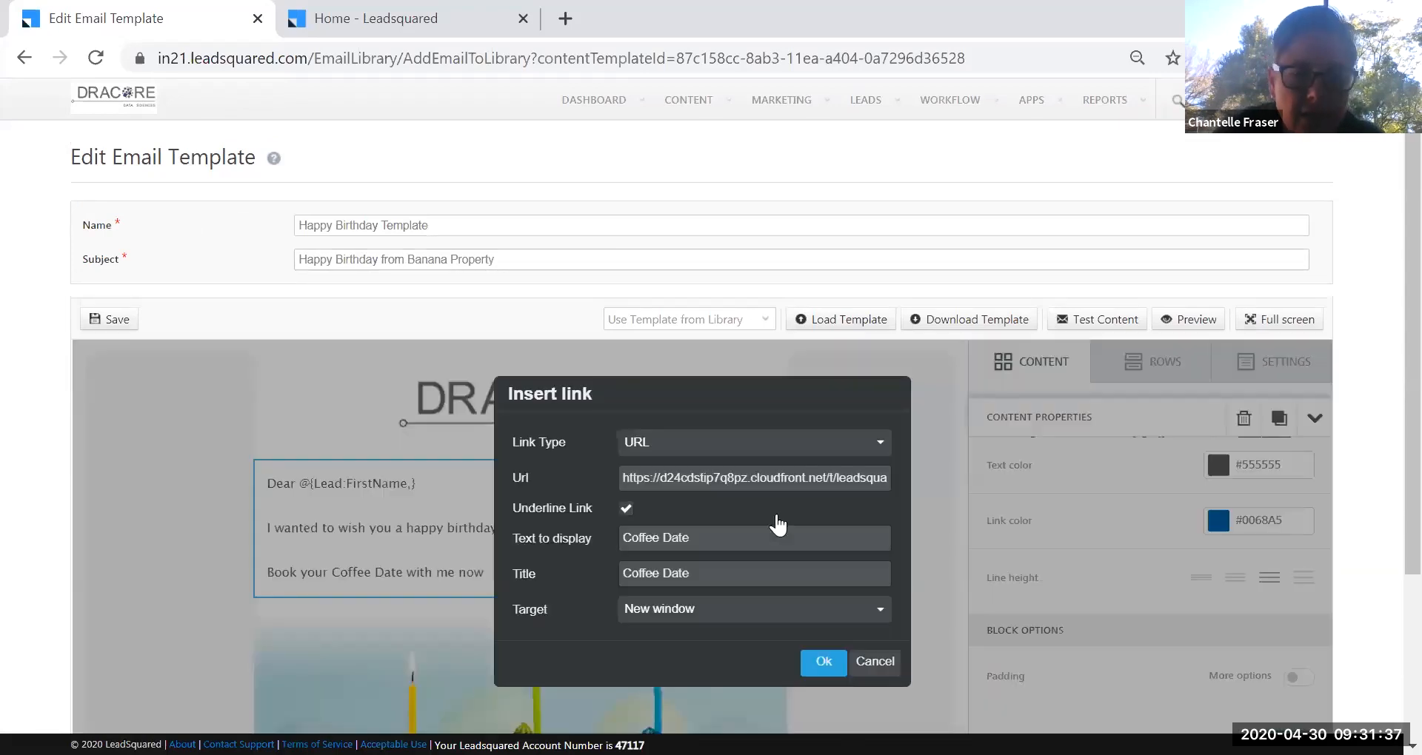
click(824, 667)
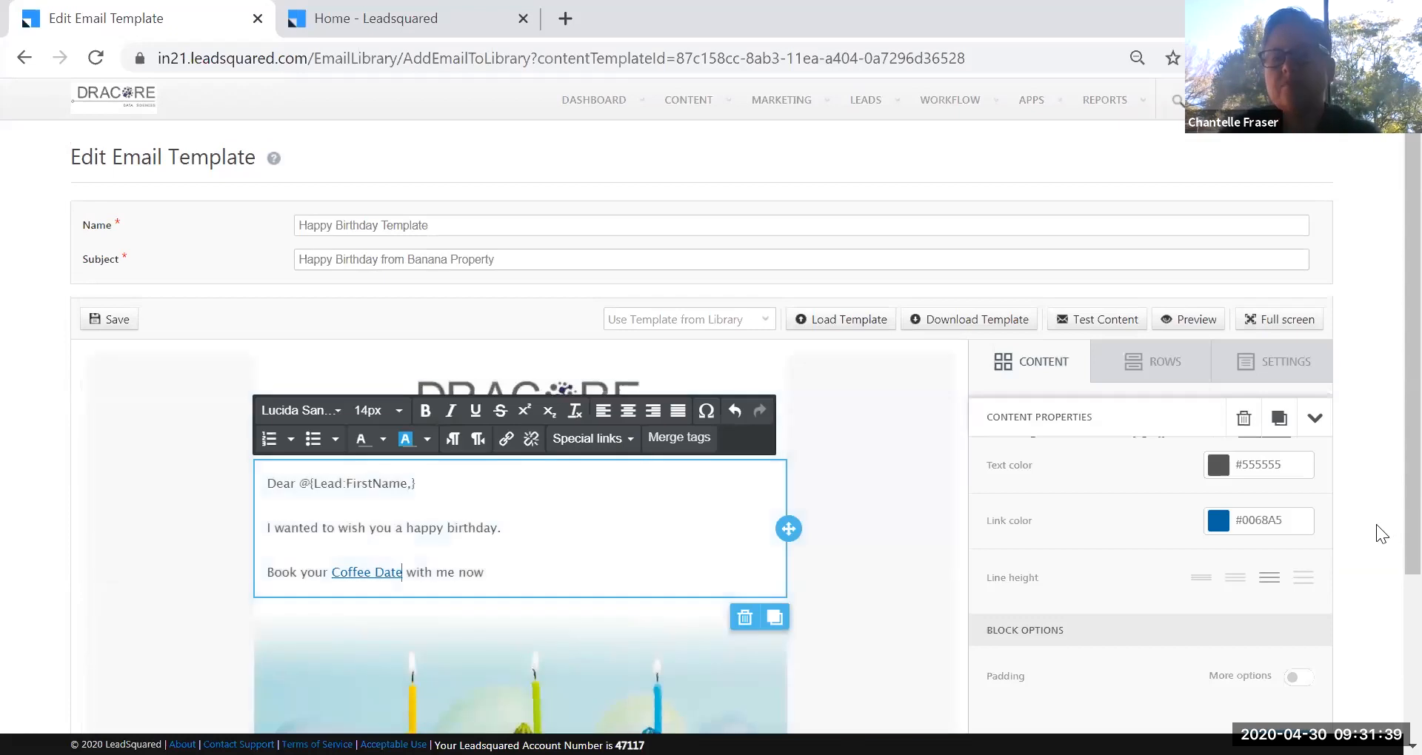
scroll(879, 593, down, 2)
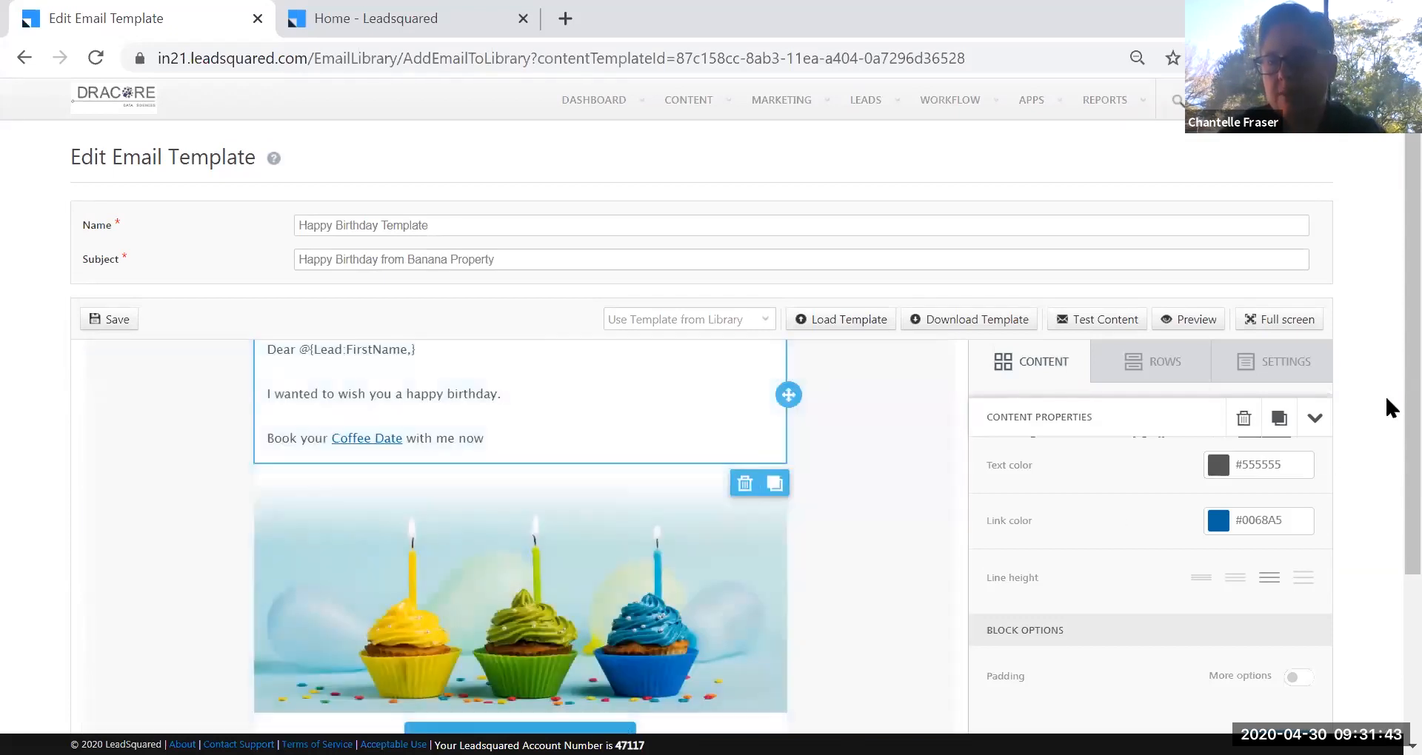
scroll(1377, 438, down, 2)
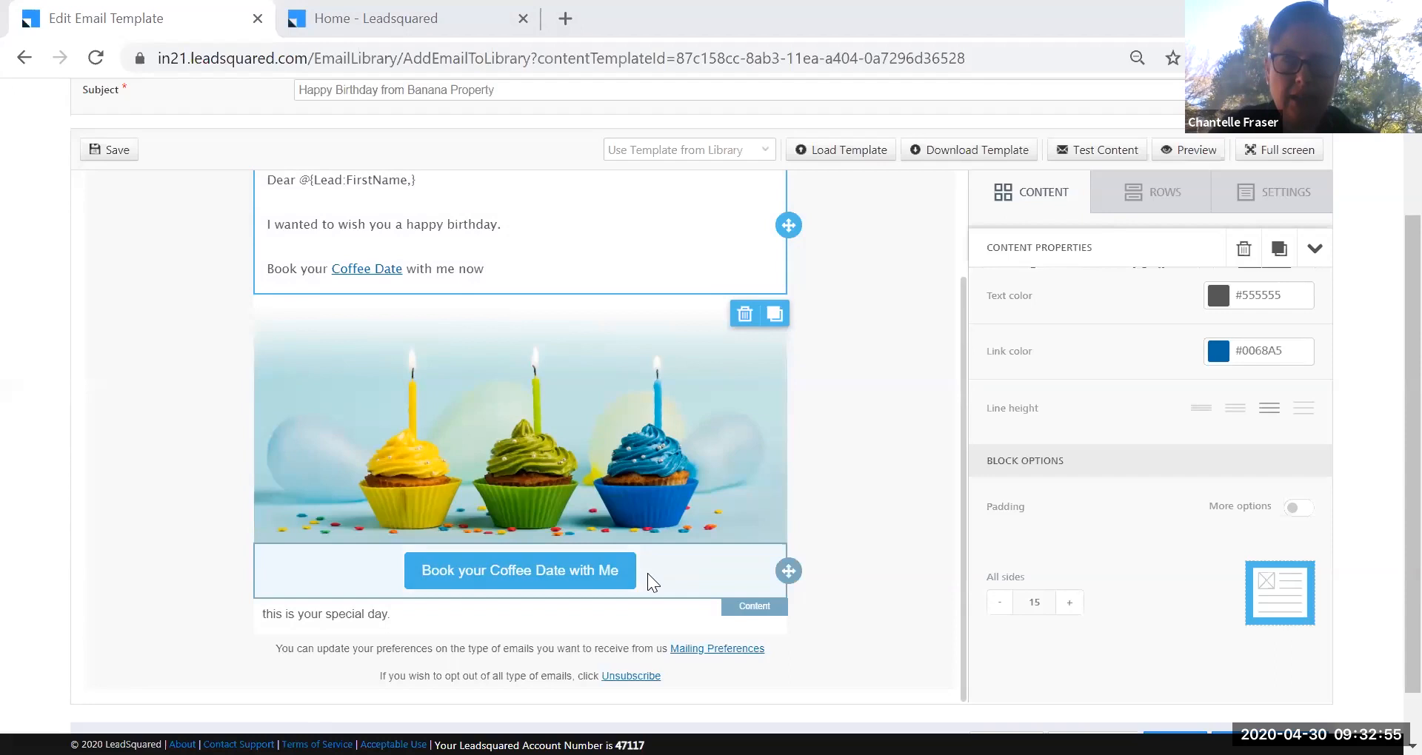
double_click(368, 269)
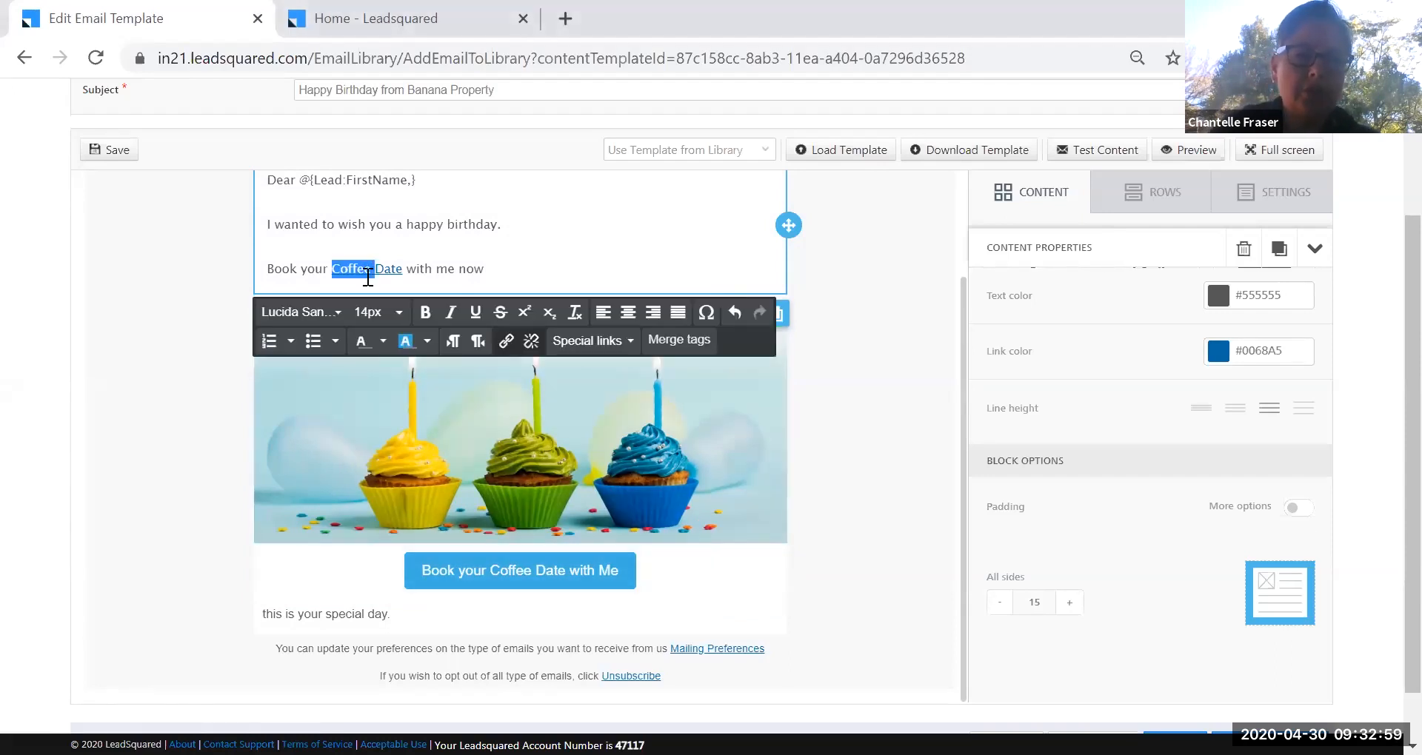
click(506, 341)
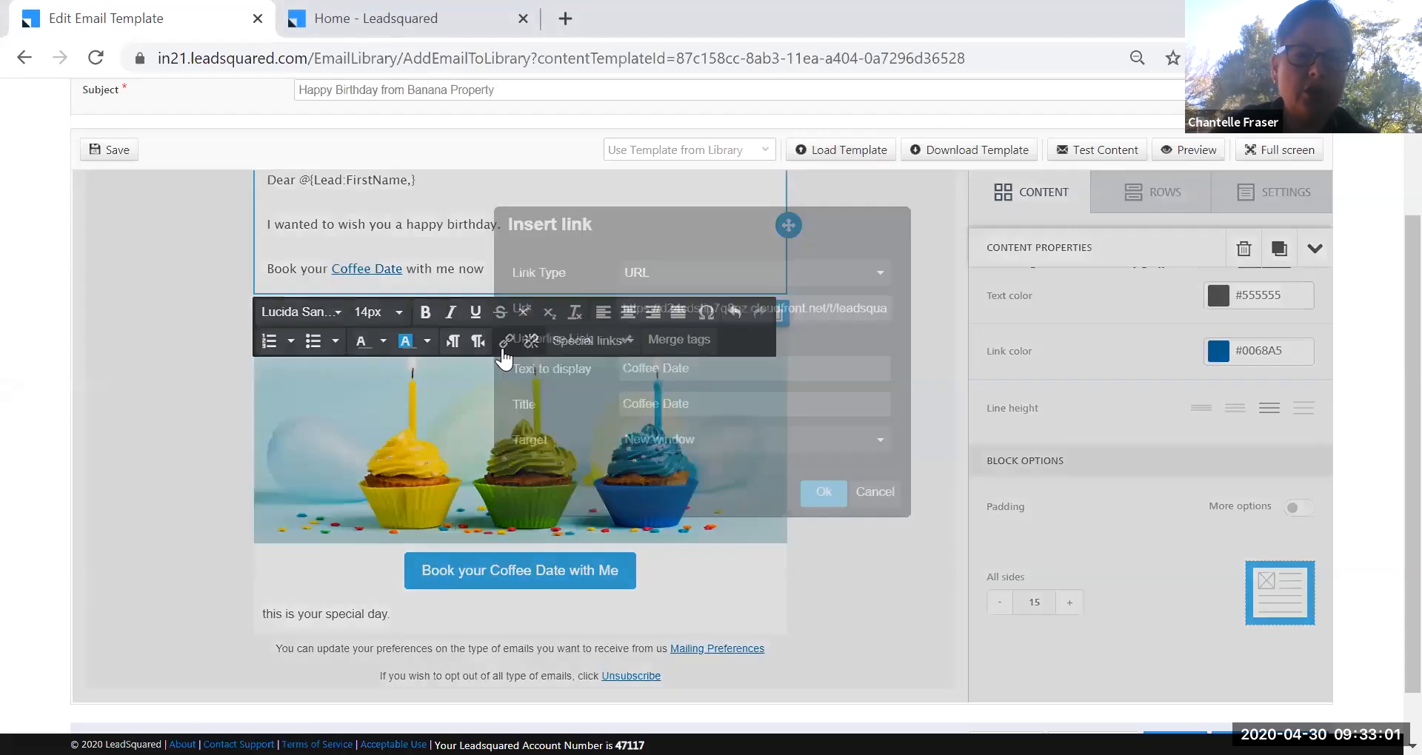
click(876, 276)
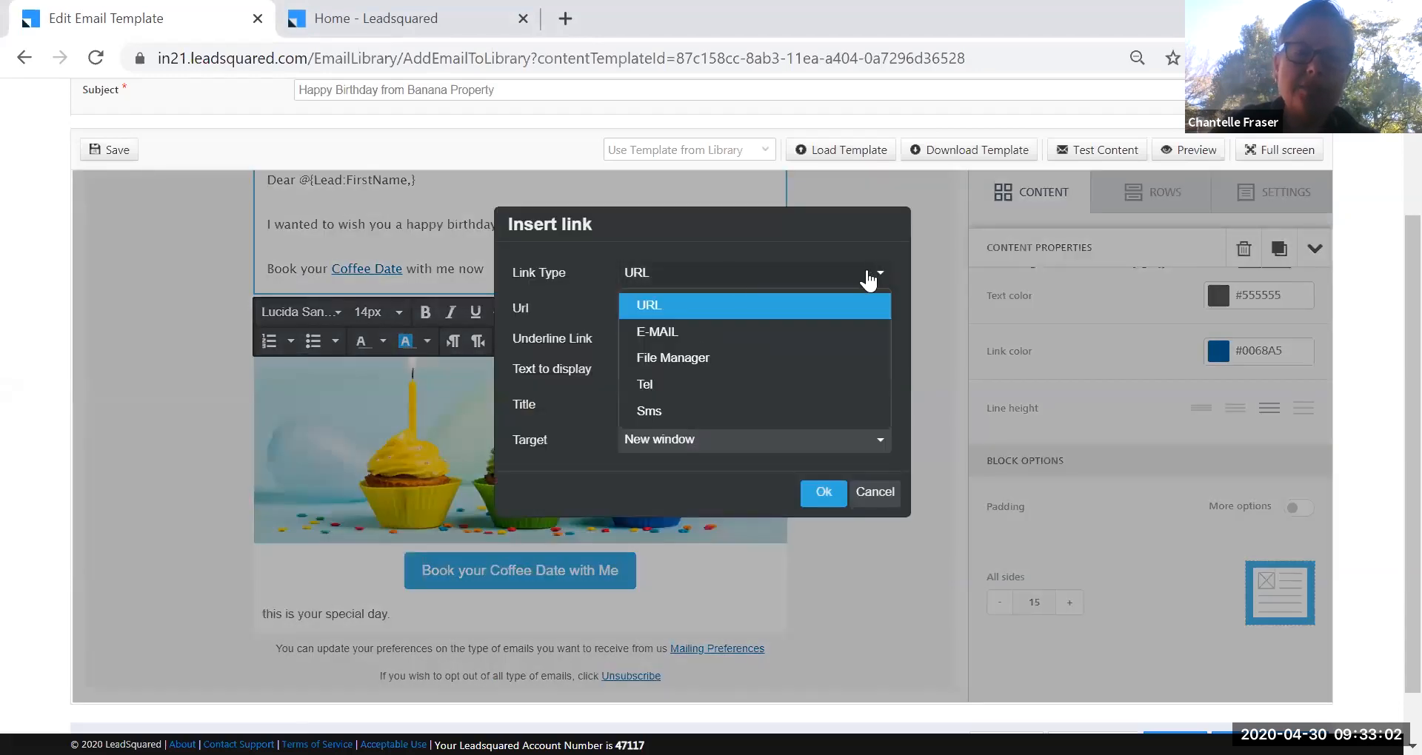
click(705, 342)
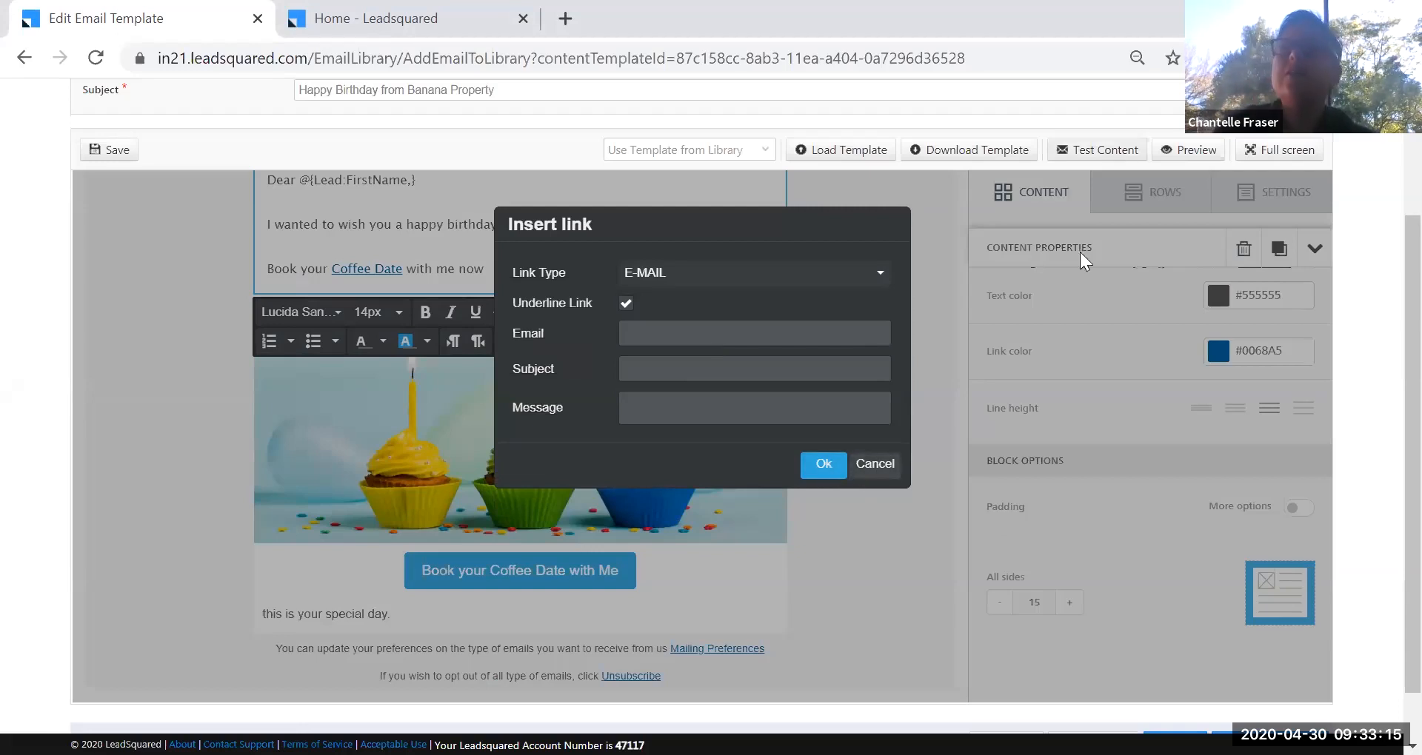
click(875, 464)
scroll(685, 305, up, 3)
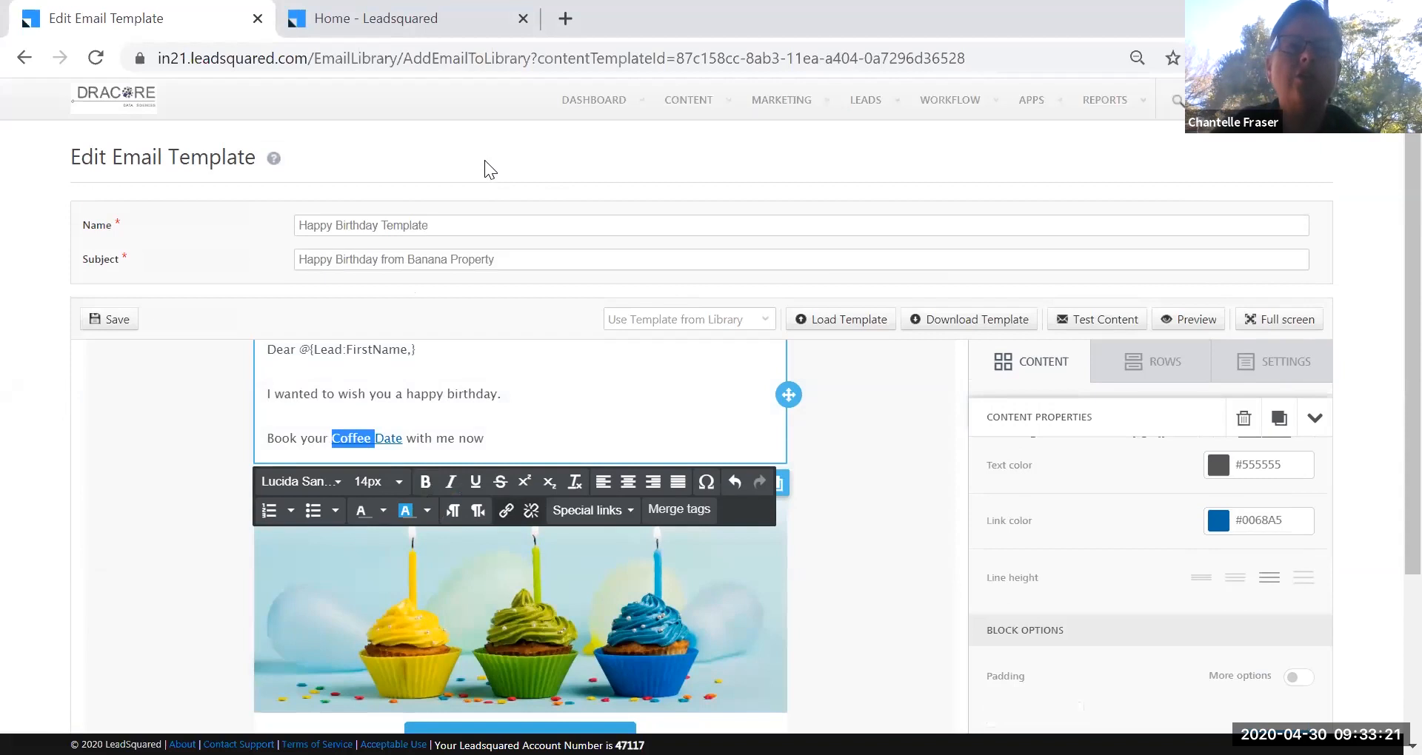
mouse_move(677, 103)
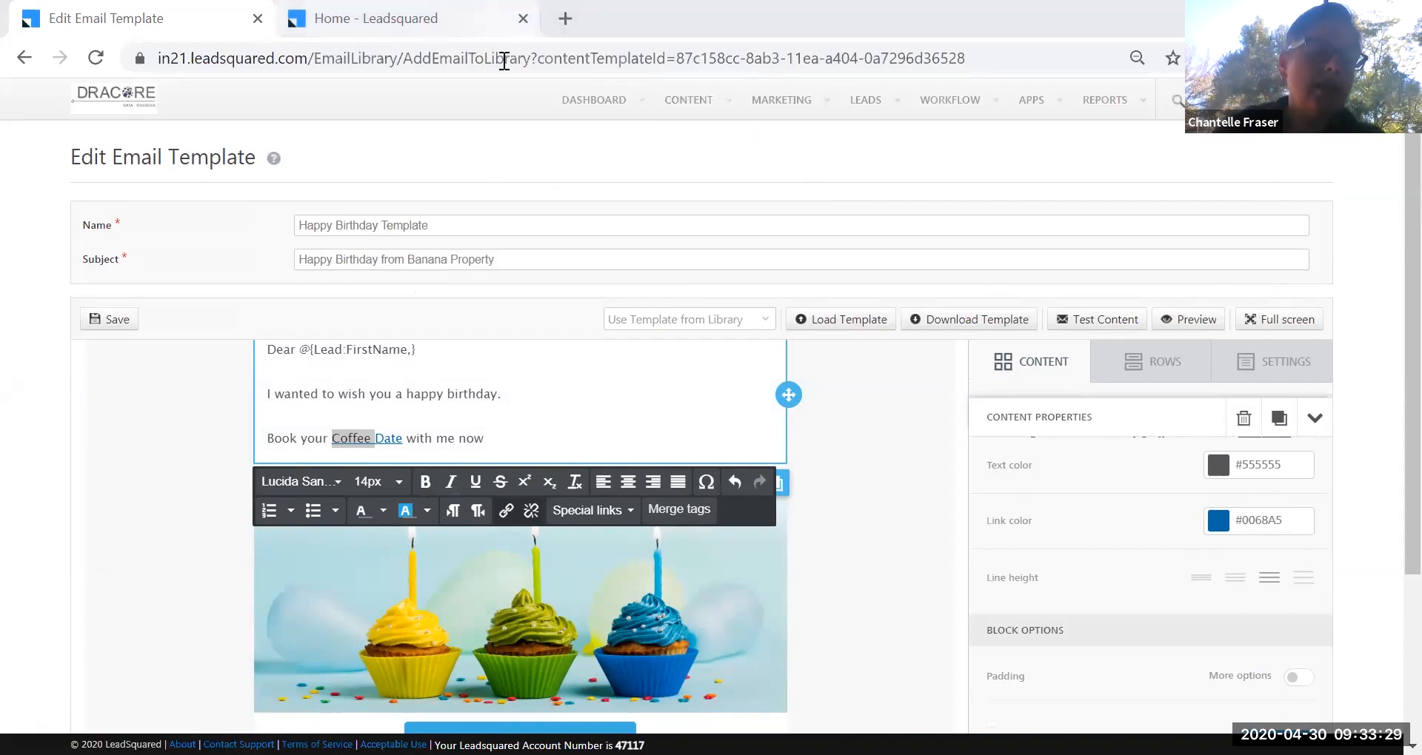
Load canva.com in a third tab, then return to the birthday email editor.
click(573, 21)
text(can)
key(Return)
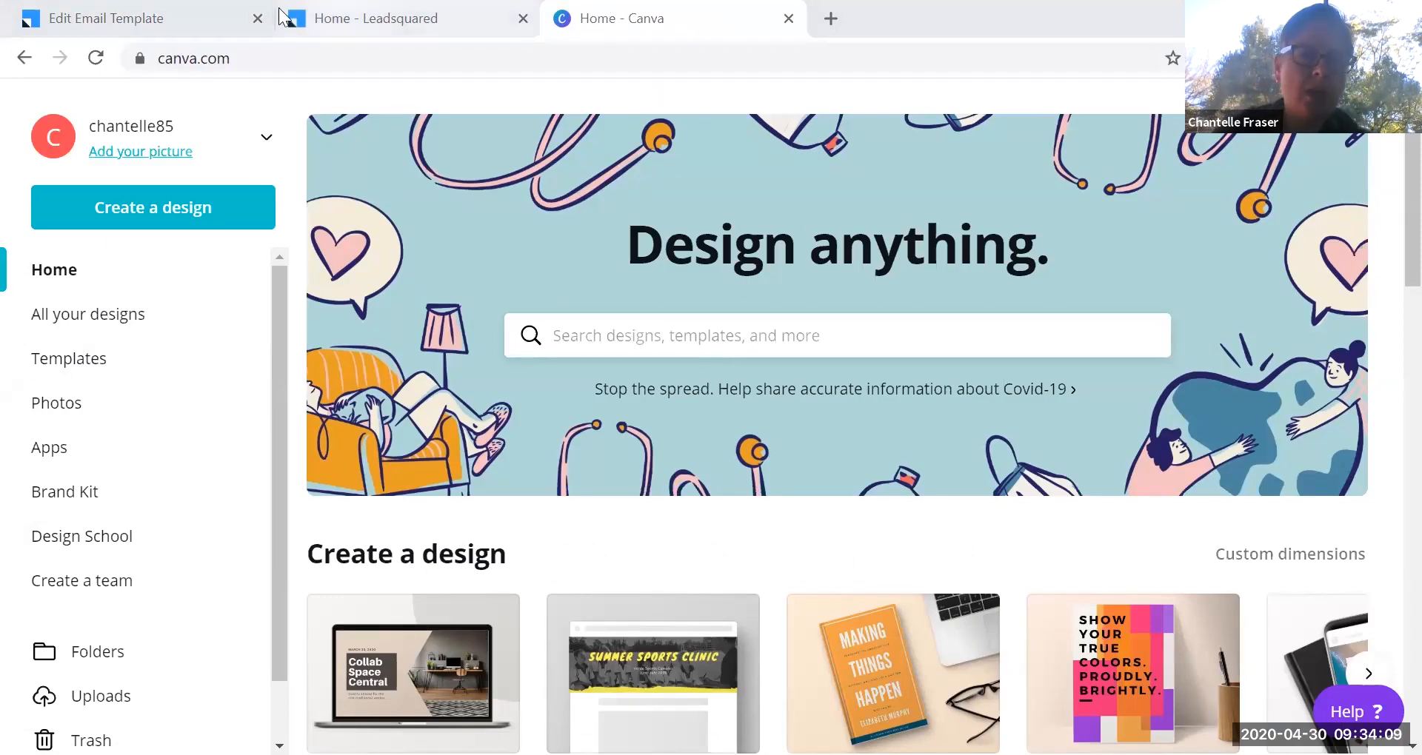
click(144, 22)
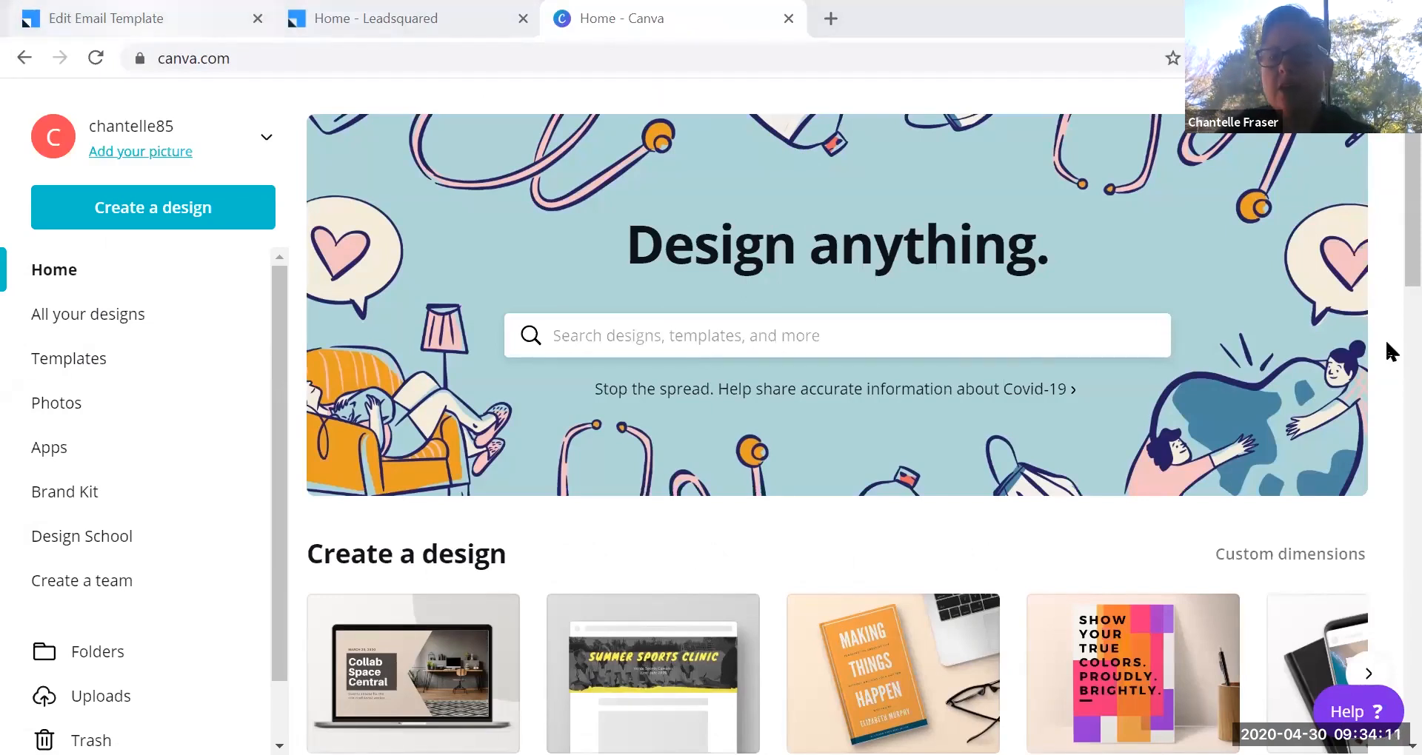
scroll(1387, 350, down, 3)
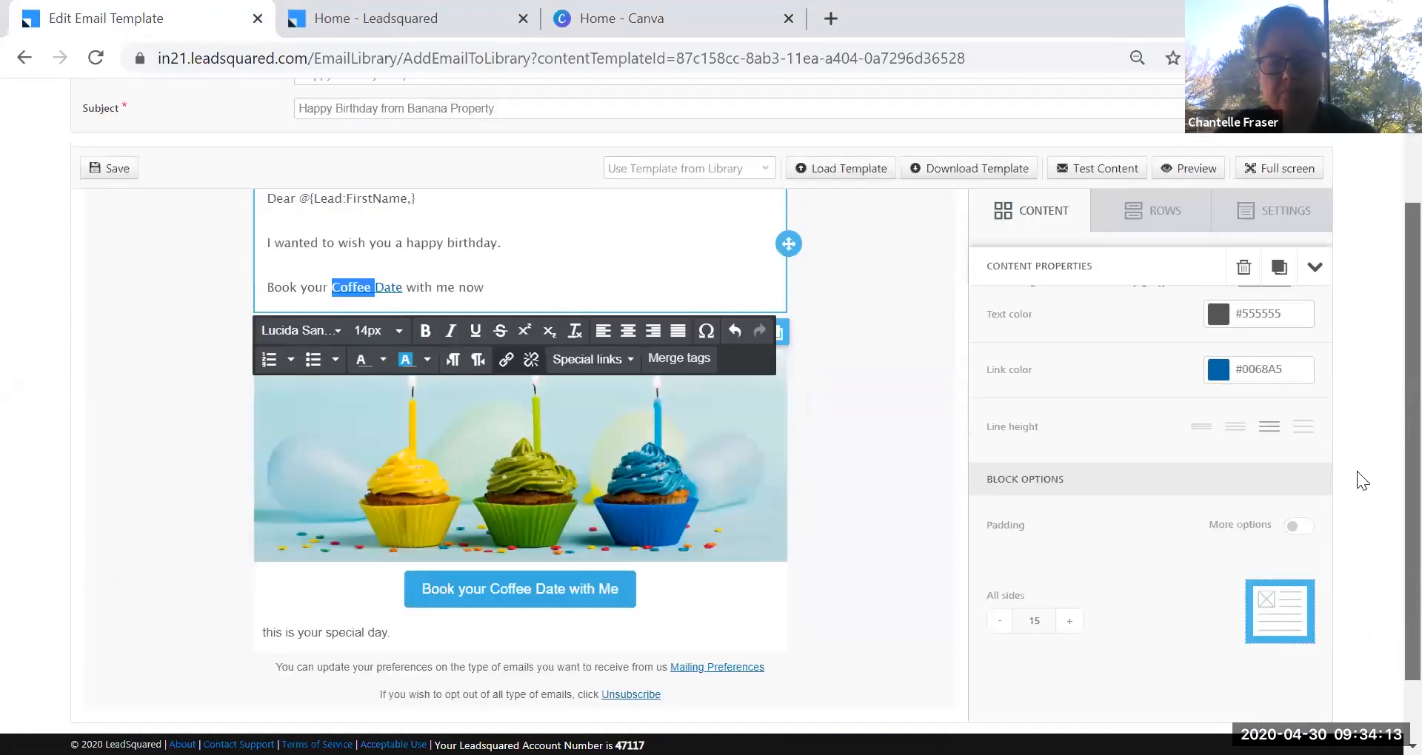
Save the Happy Birthday Template, then use Save & Publish.
scroll(1384, 459, up, 2)
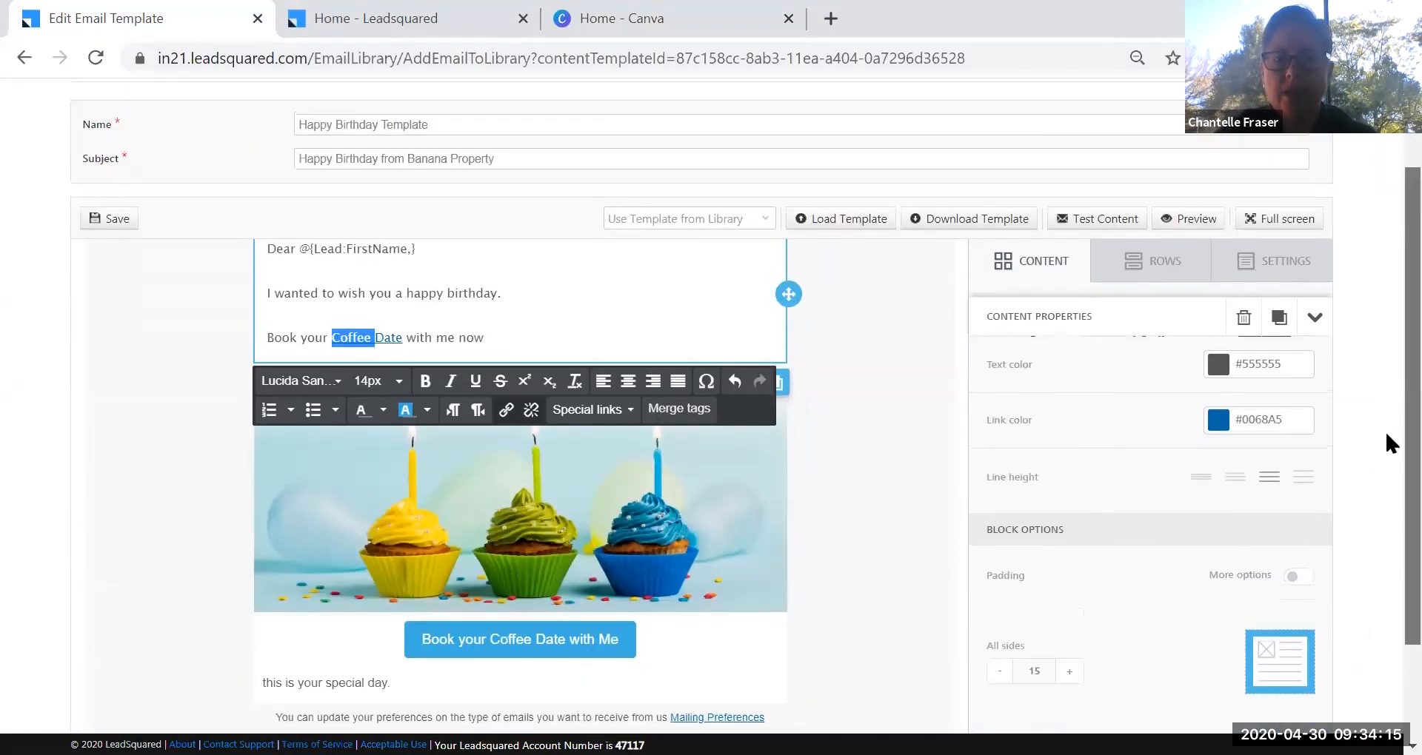
scroll(1128, 593, down, 2)
click(1165, 691)
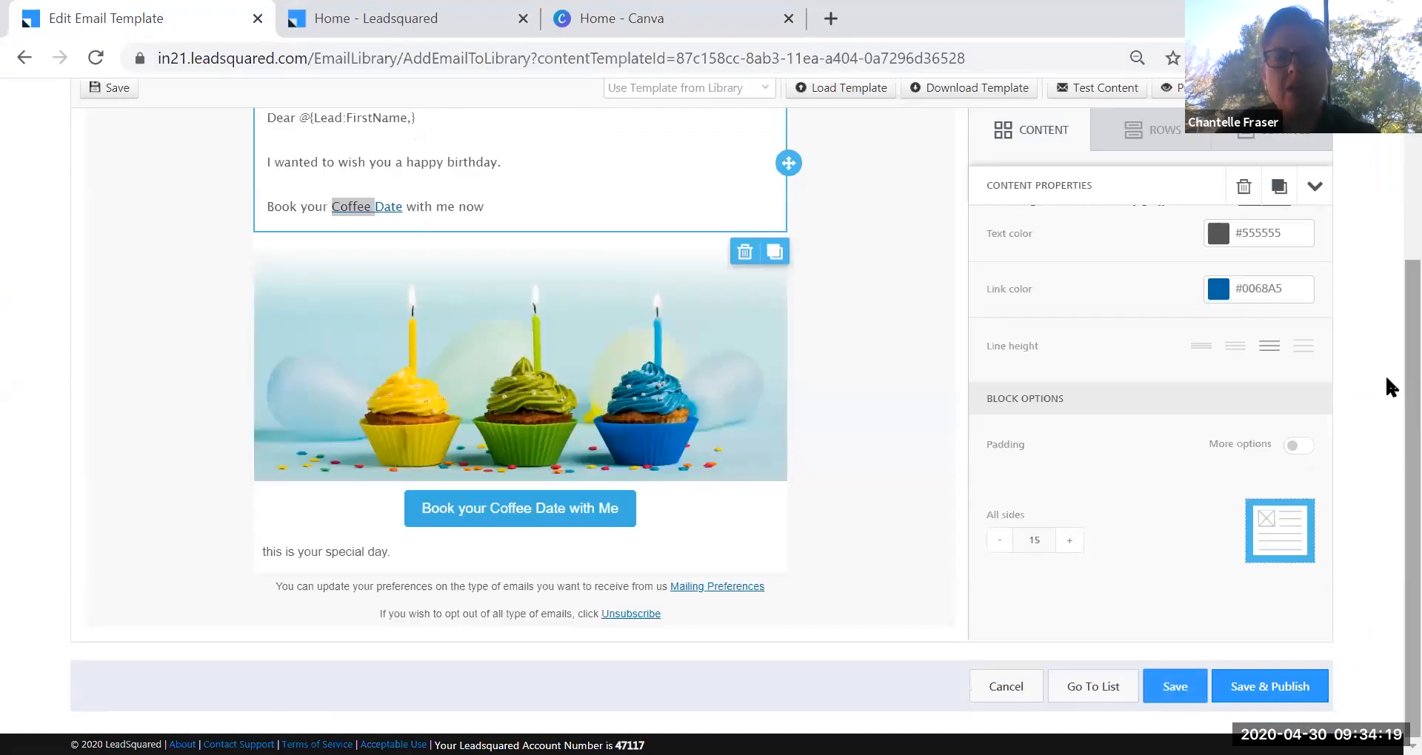
scroll(1387, 385, up, 3)
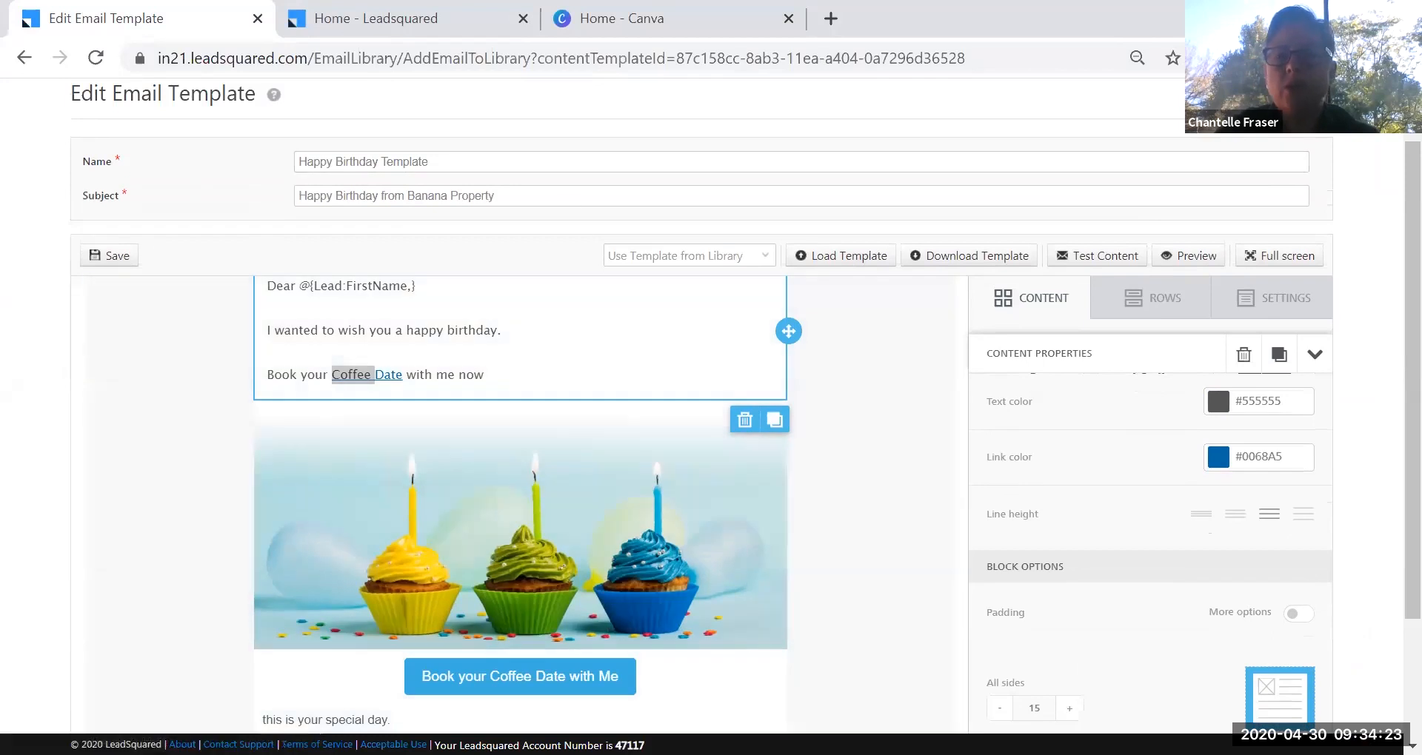
scroll(1391, 404, down, 3)
click(1290, 687)
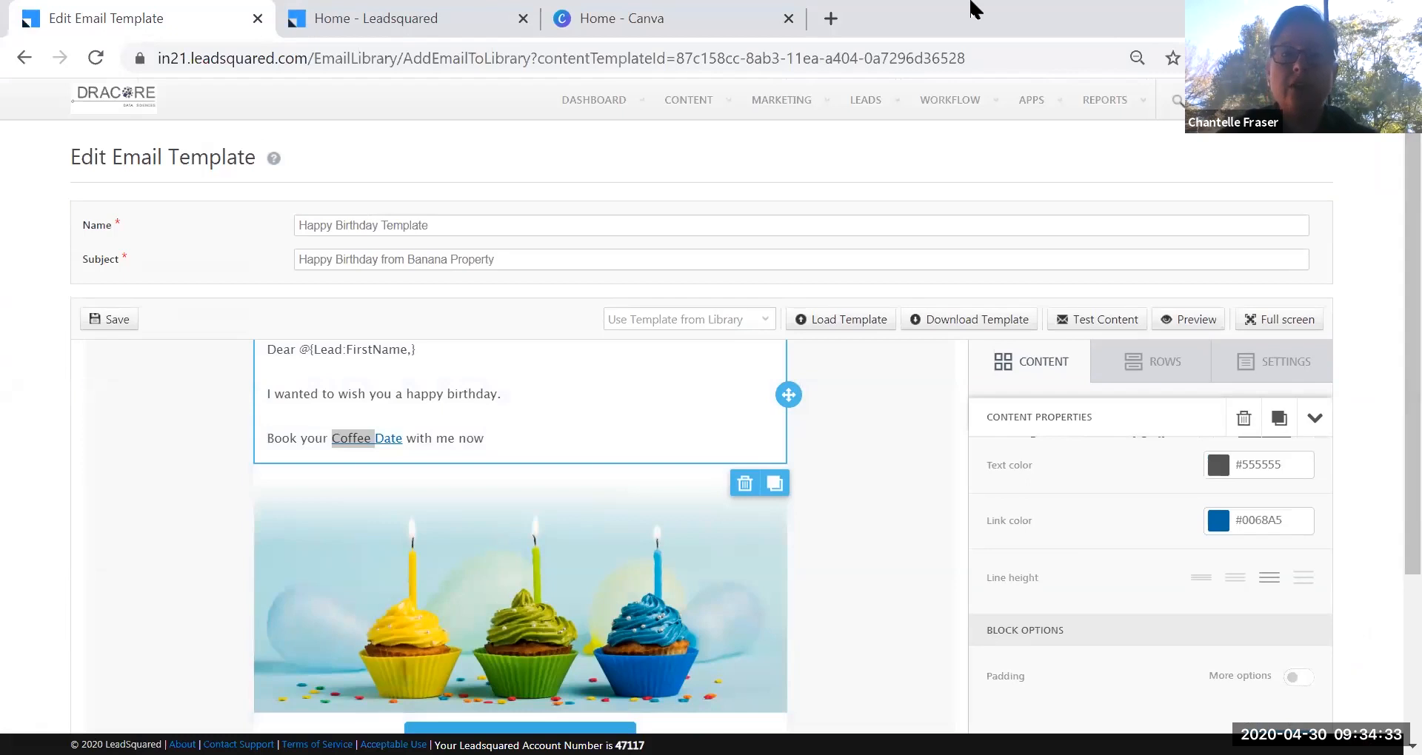
Go to CONTENT > Email Library and check the Happy Birthday Template's gear menu.
mouse_move(689, 100)
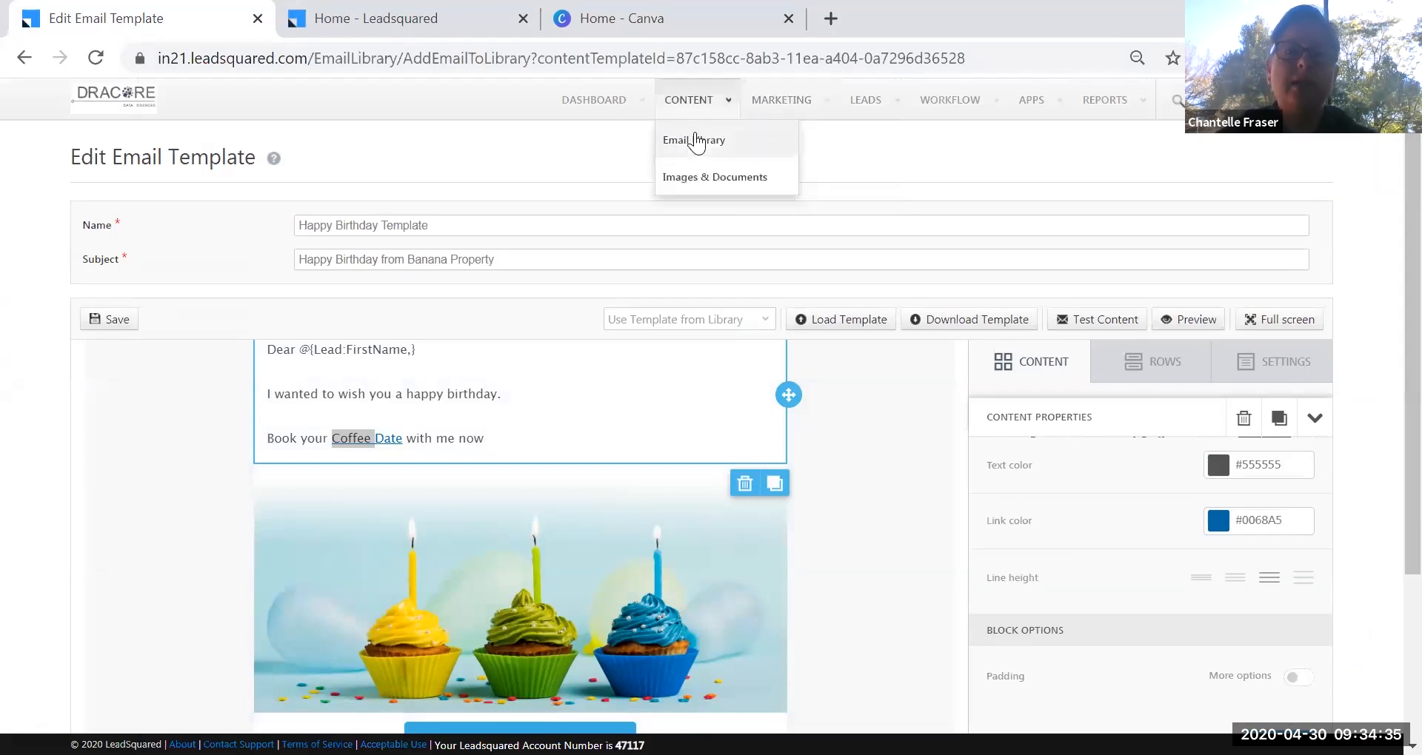
click(697, 141)
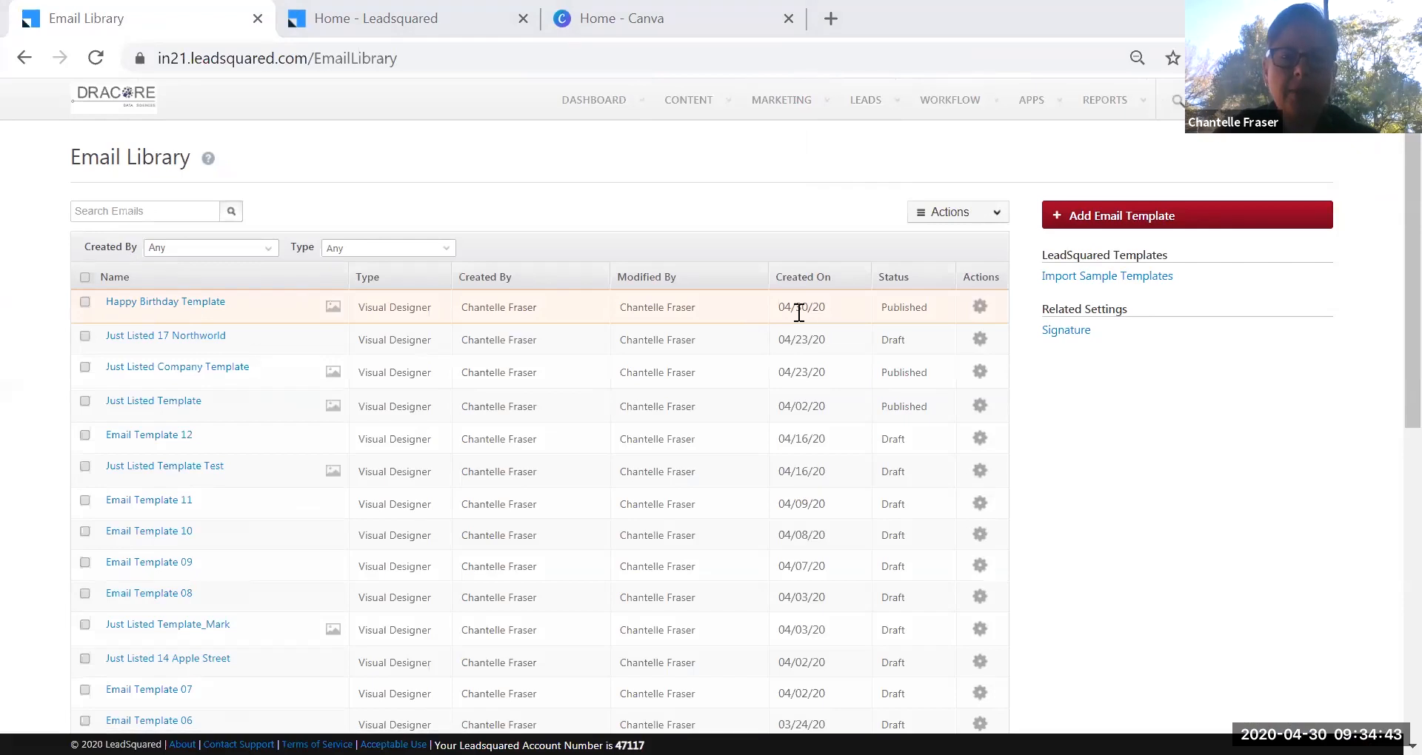
click(979, 309)
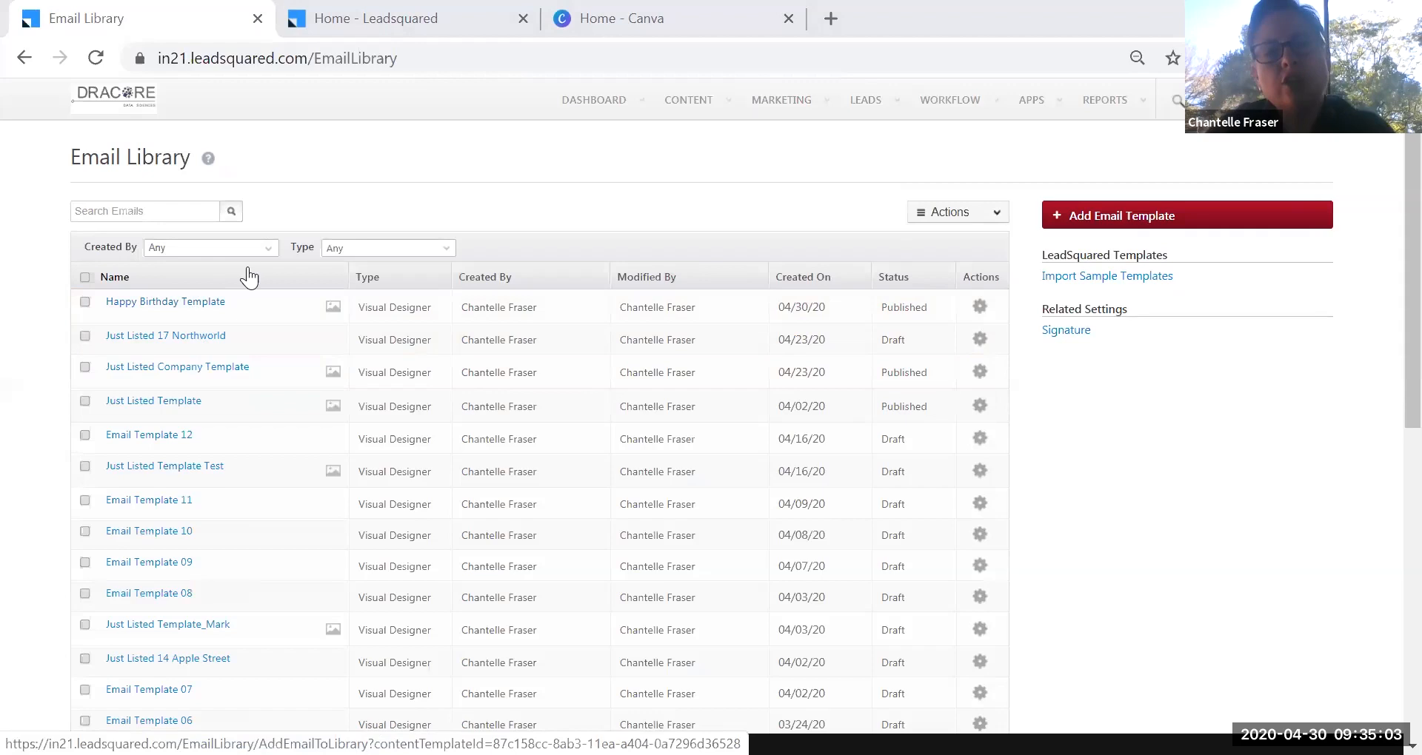
click(784, 103)
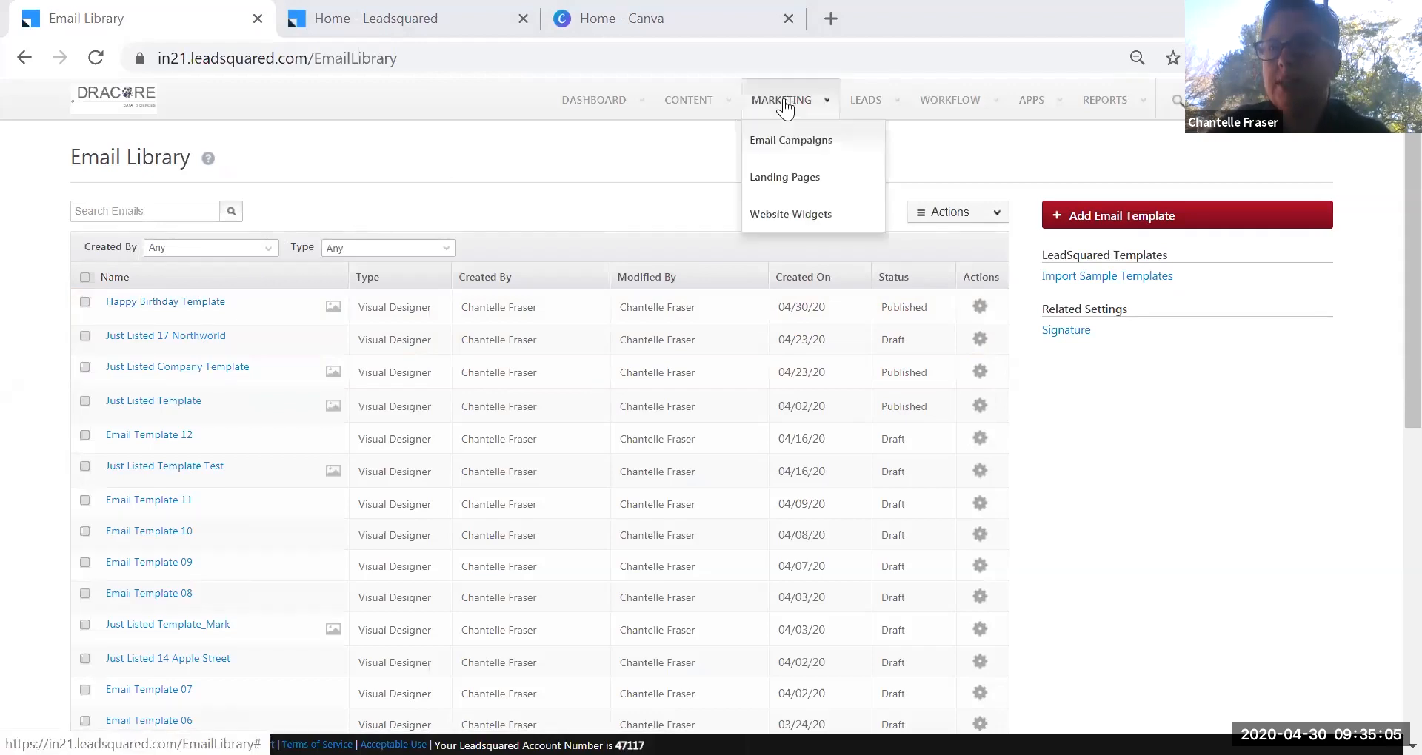
Choose Email Campaigns from the MARKETING menu.
click(818, 148)
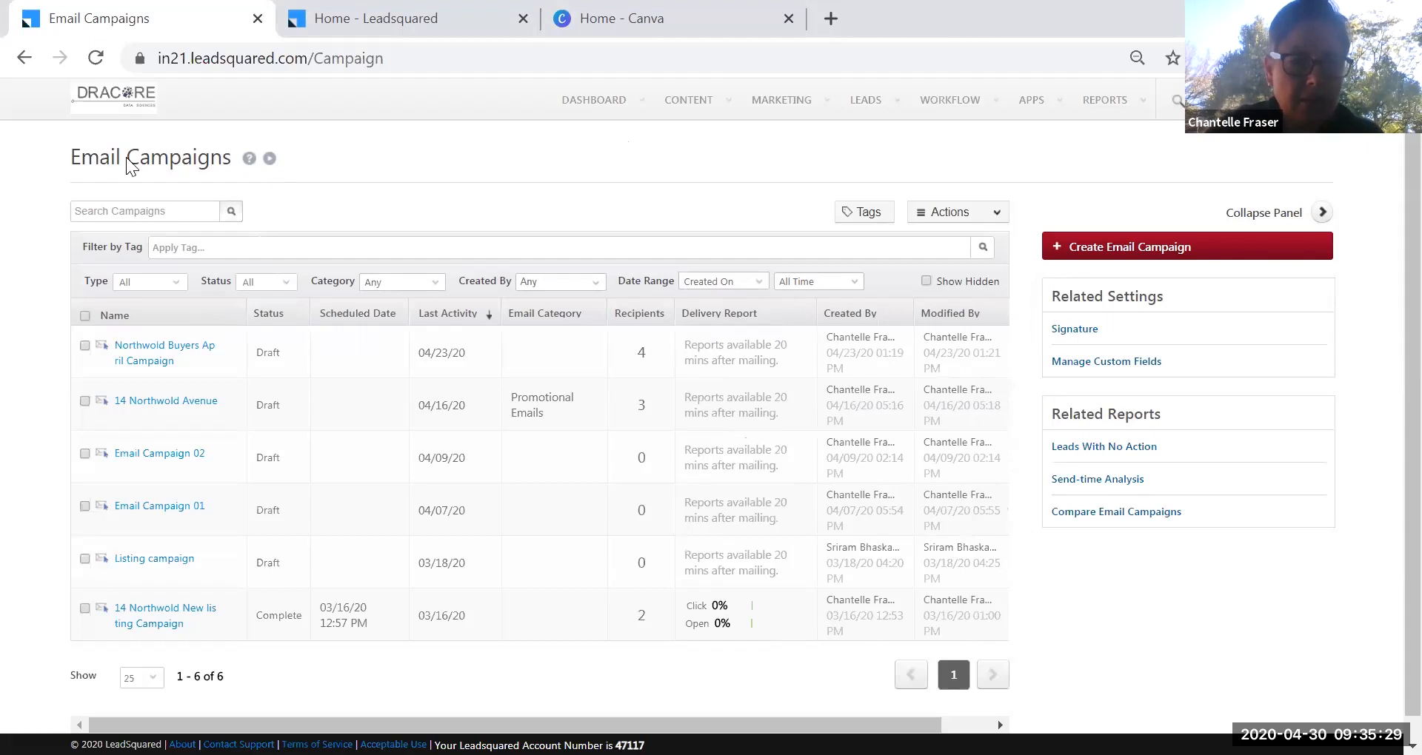
Start a new email campaign and name it 'Happy Birthday Campaign'.
click(1142, 255)
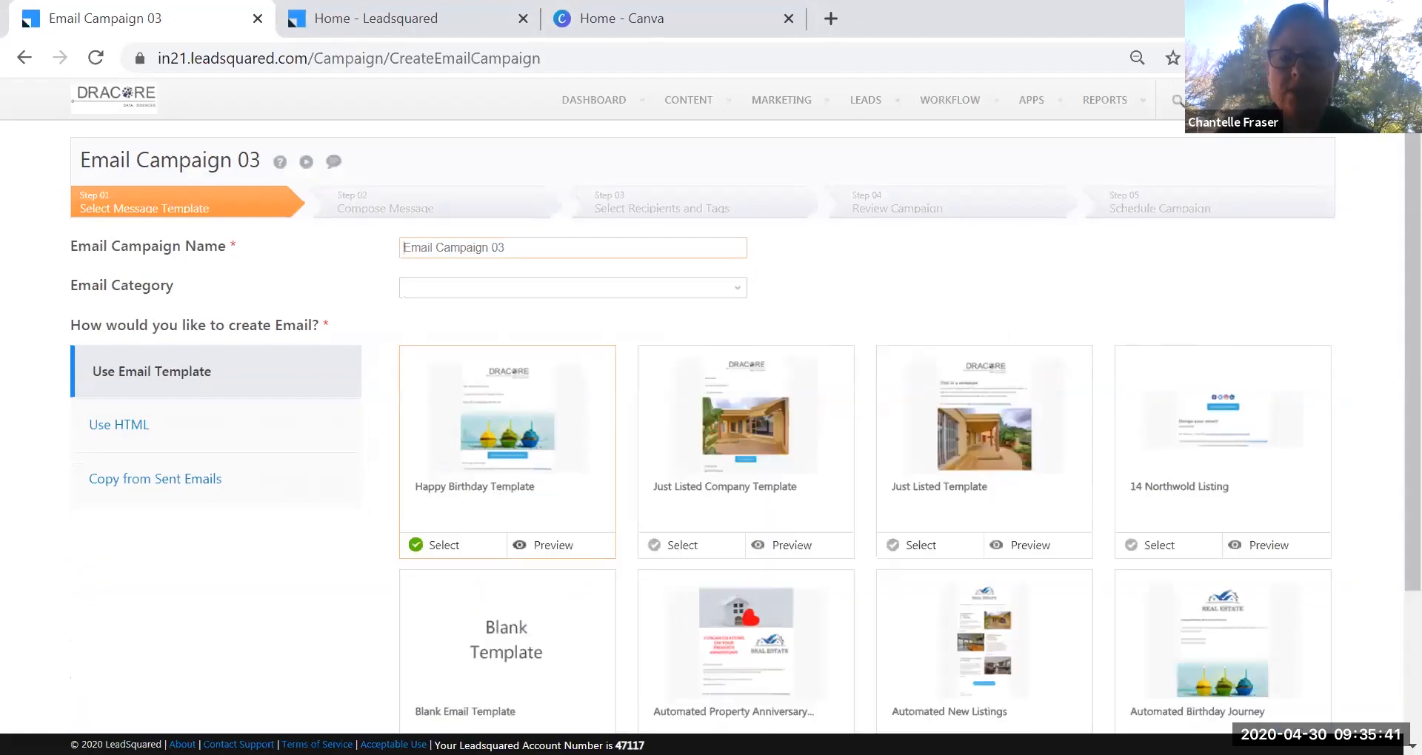
scroll(1385, 308, down, 3)
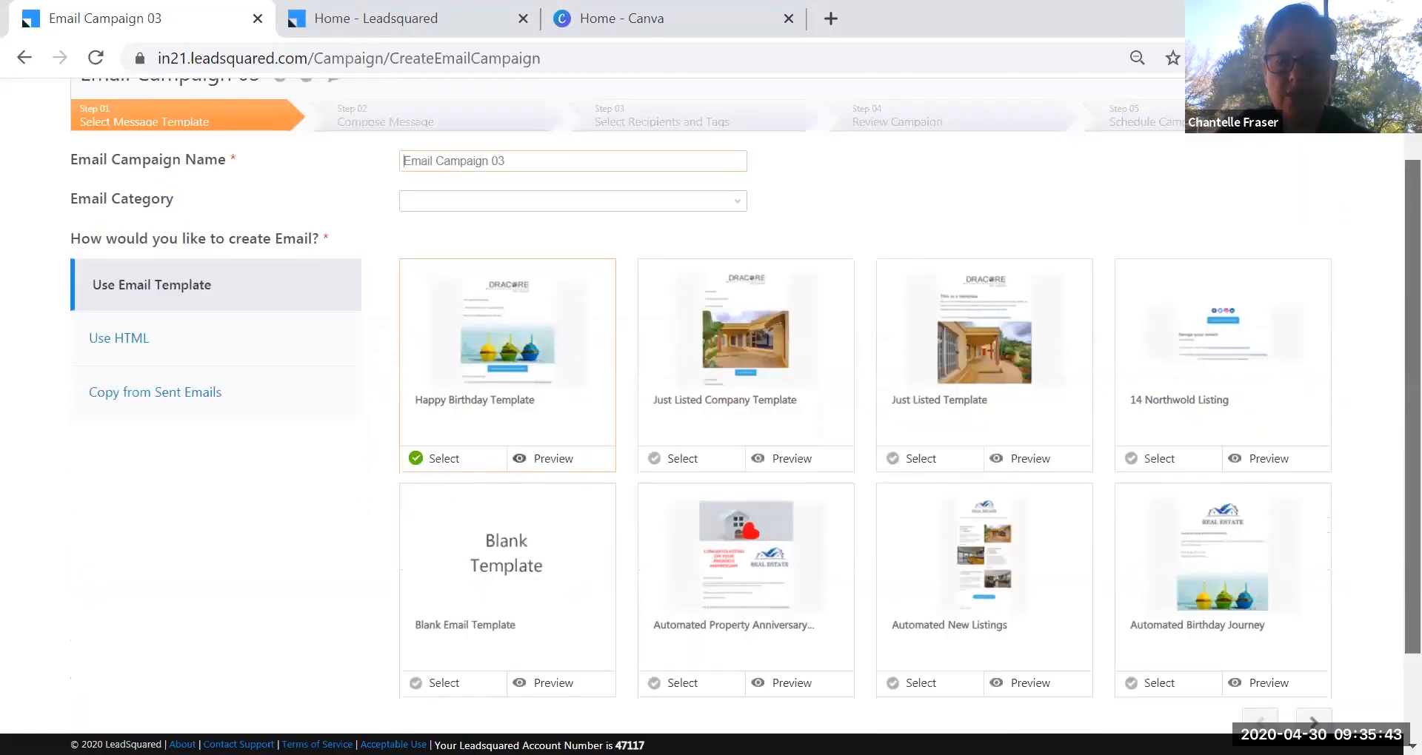
scroll(1385, 308, up, 2)
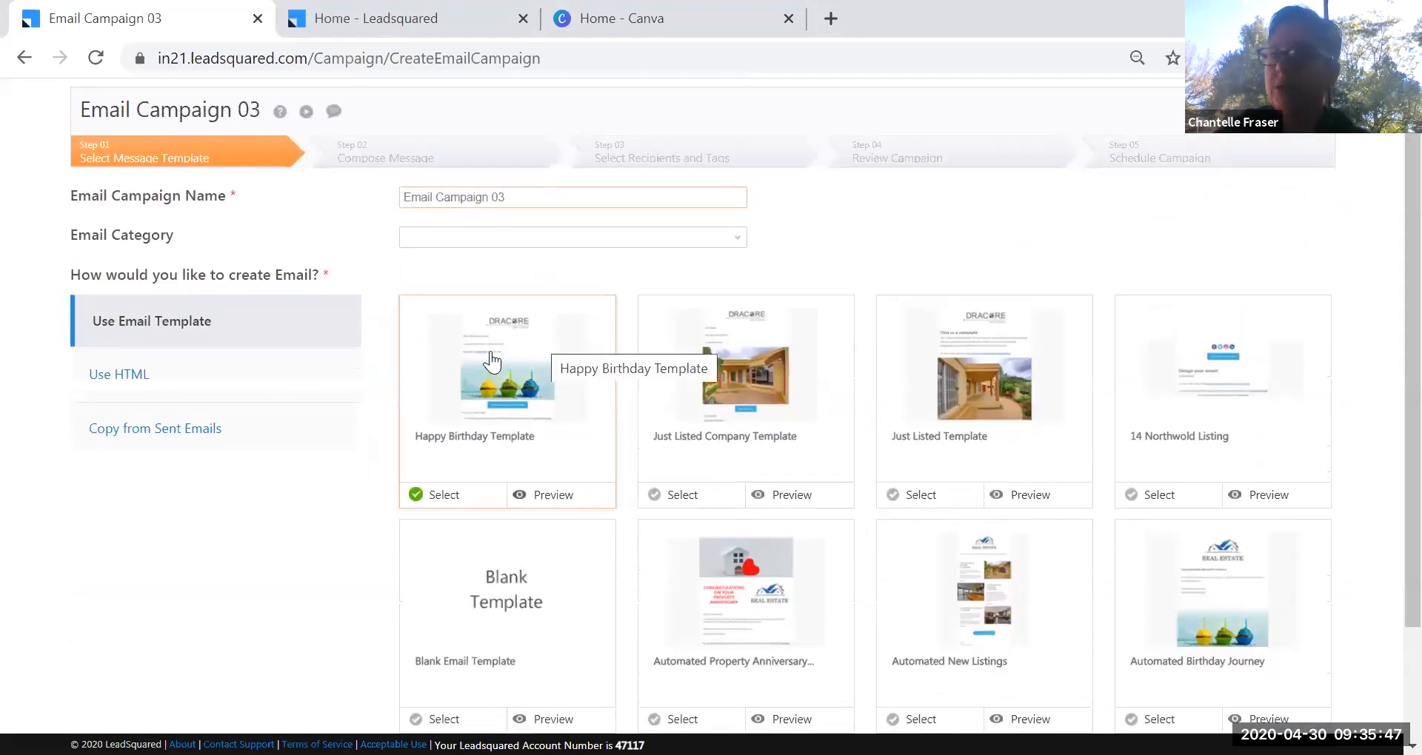
drag(540, 197, 202, 194)
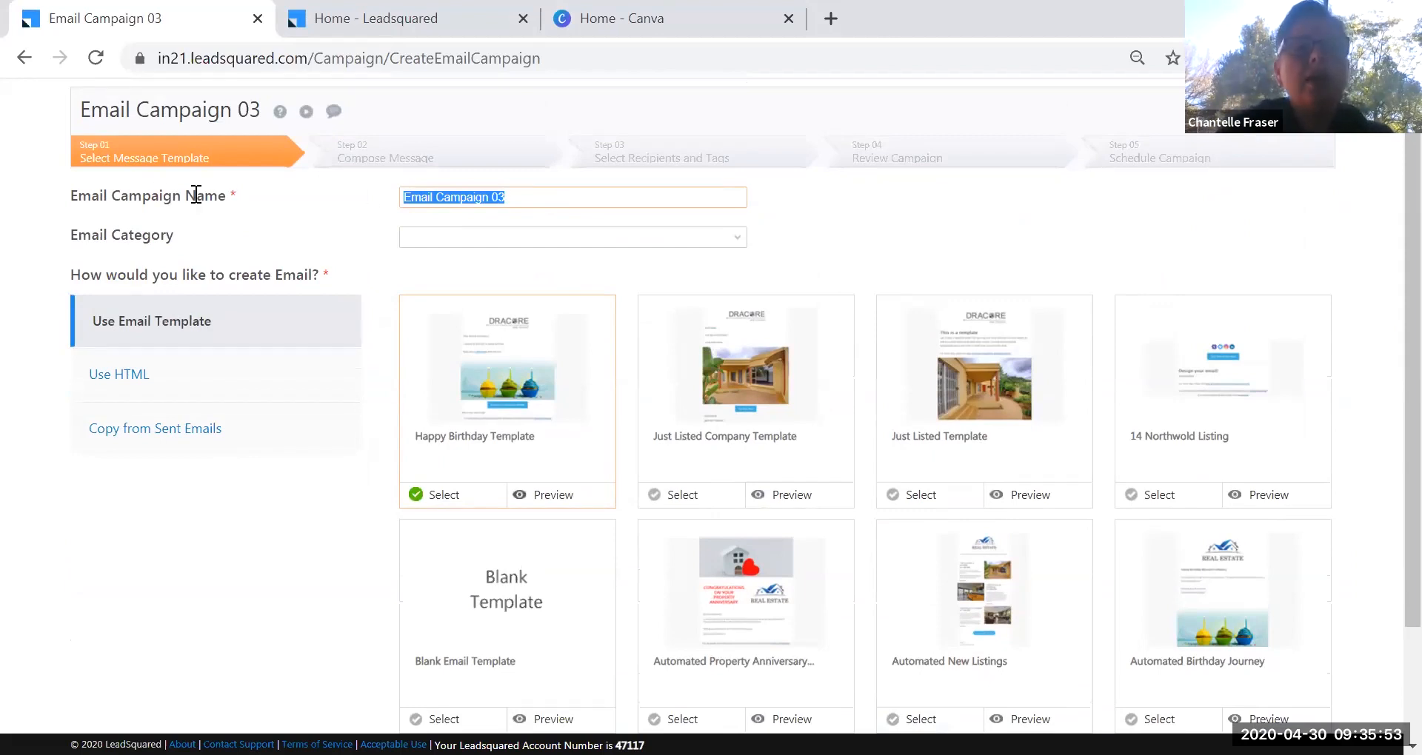
click(545, 209)
triple_click(558, 210)
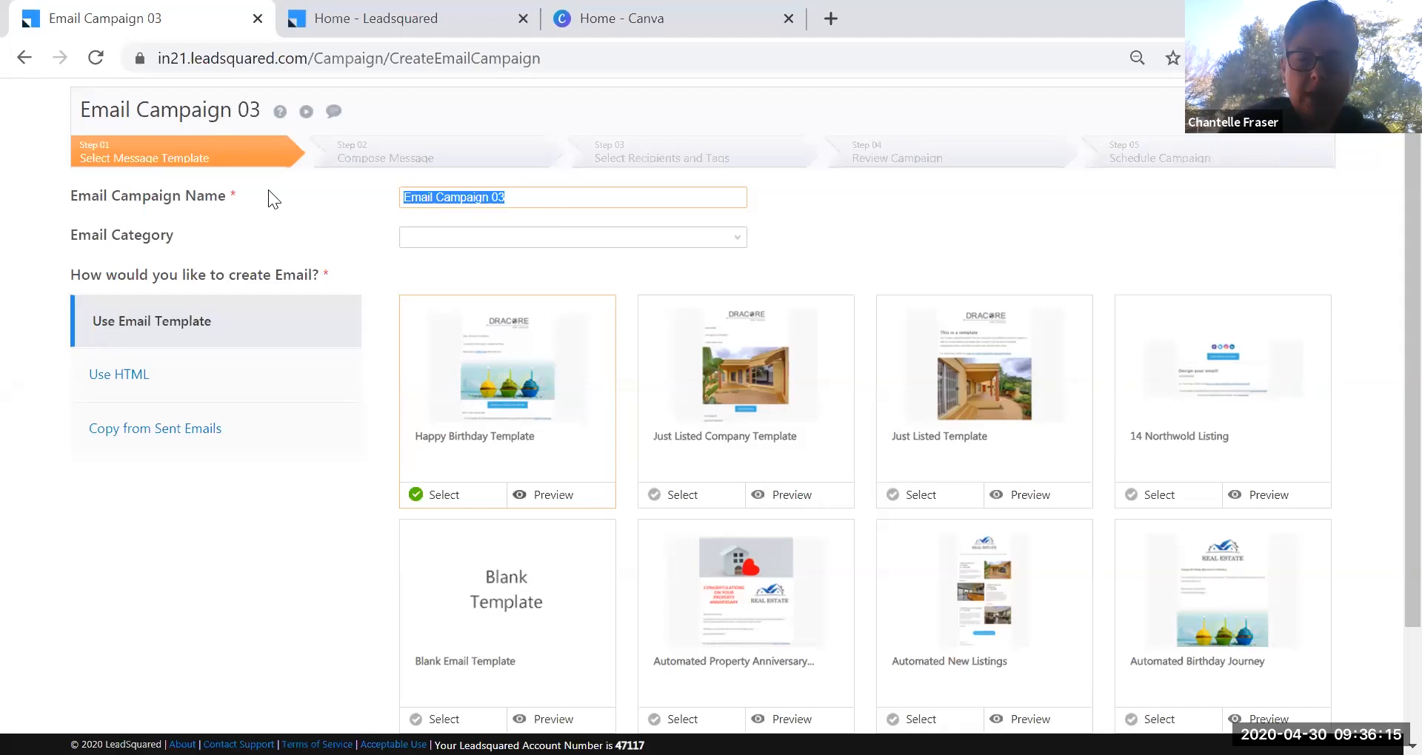
text(Happy Bir)
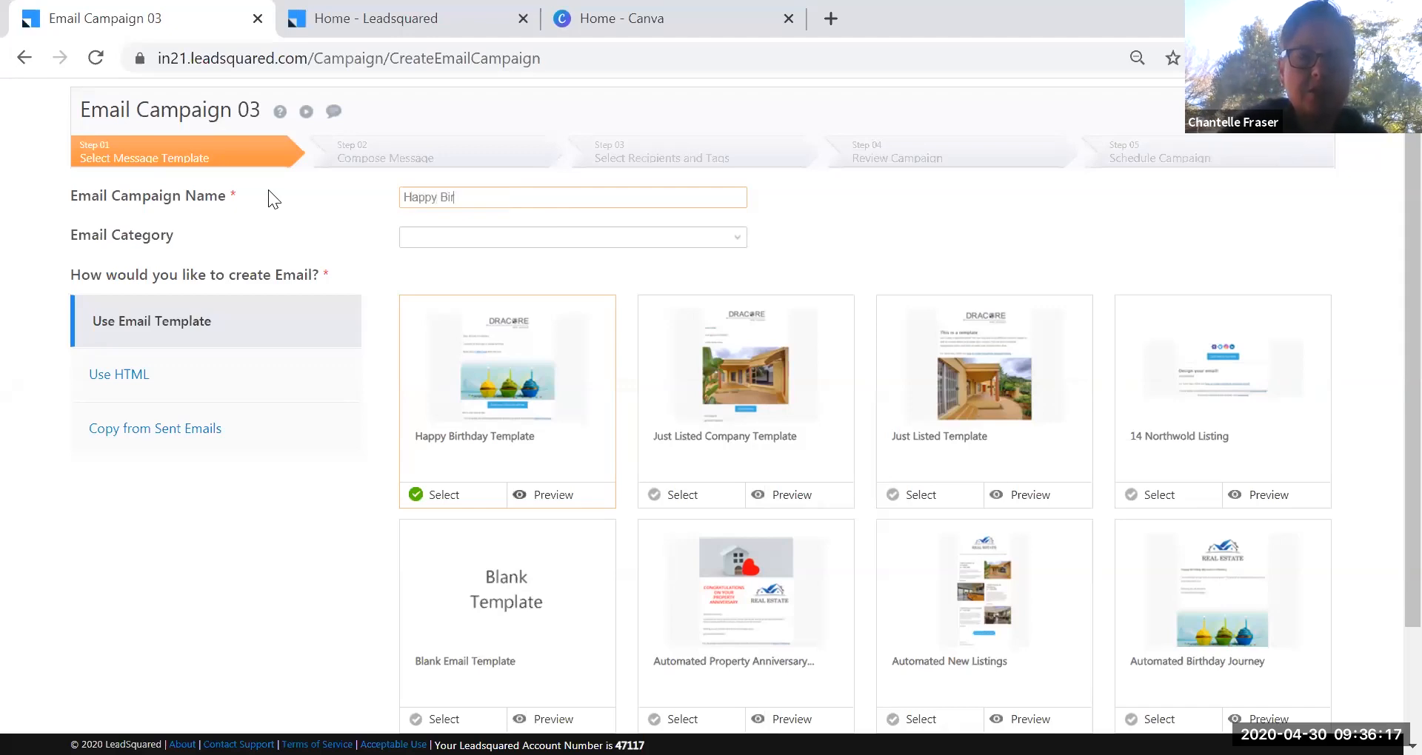
text(thday Campaign)
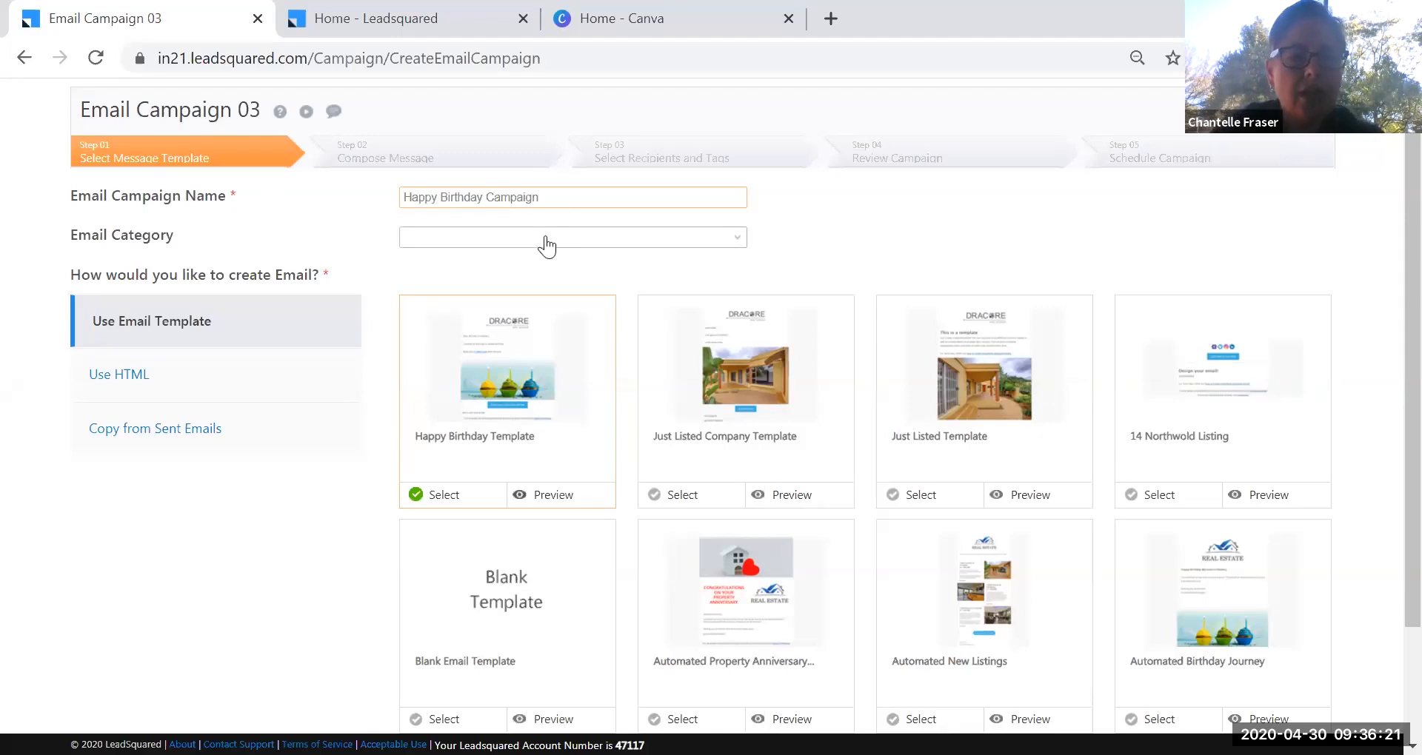
Set the email category to Newsletter and choose the Happy Birthday Template.
click(715, 238)
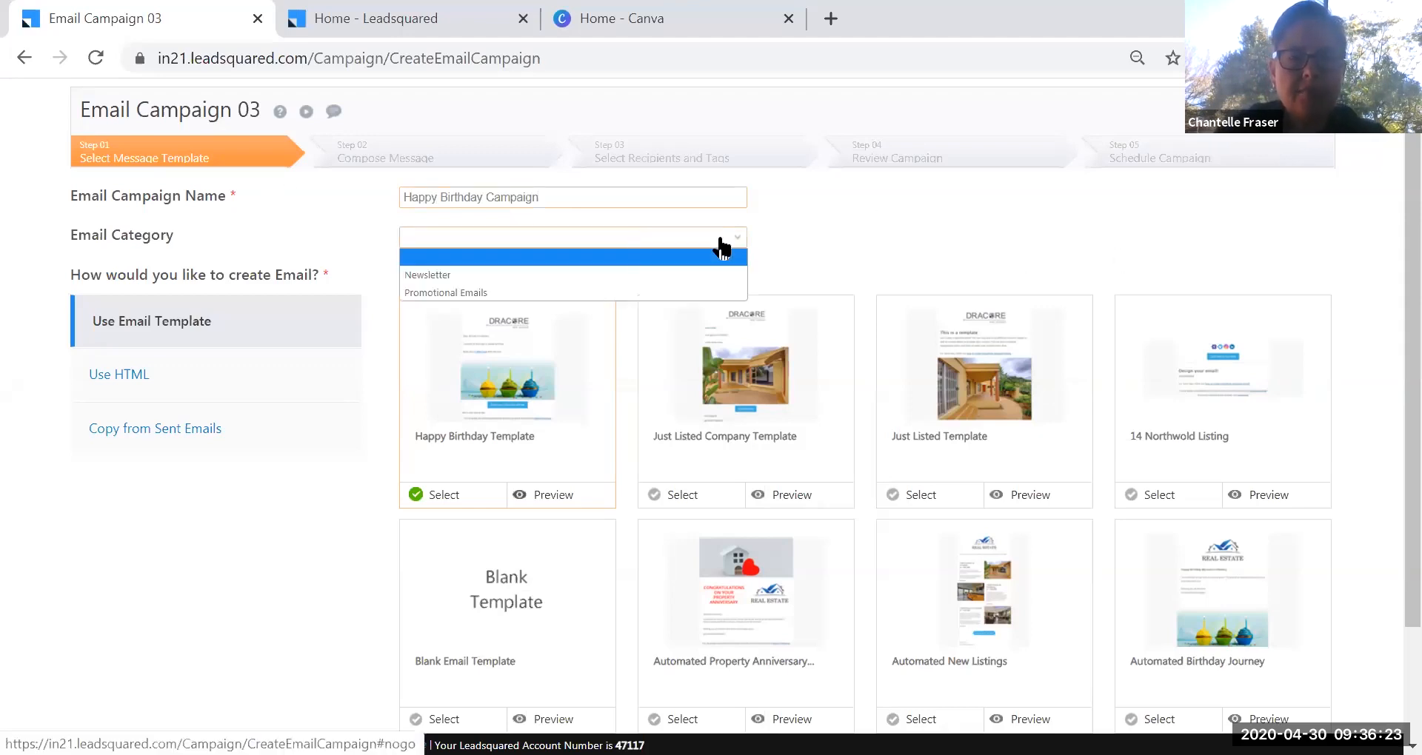
click(545, 277)
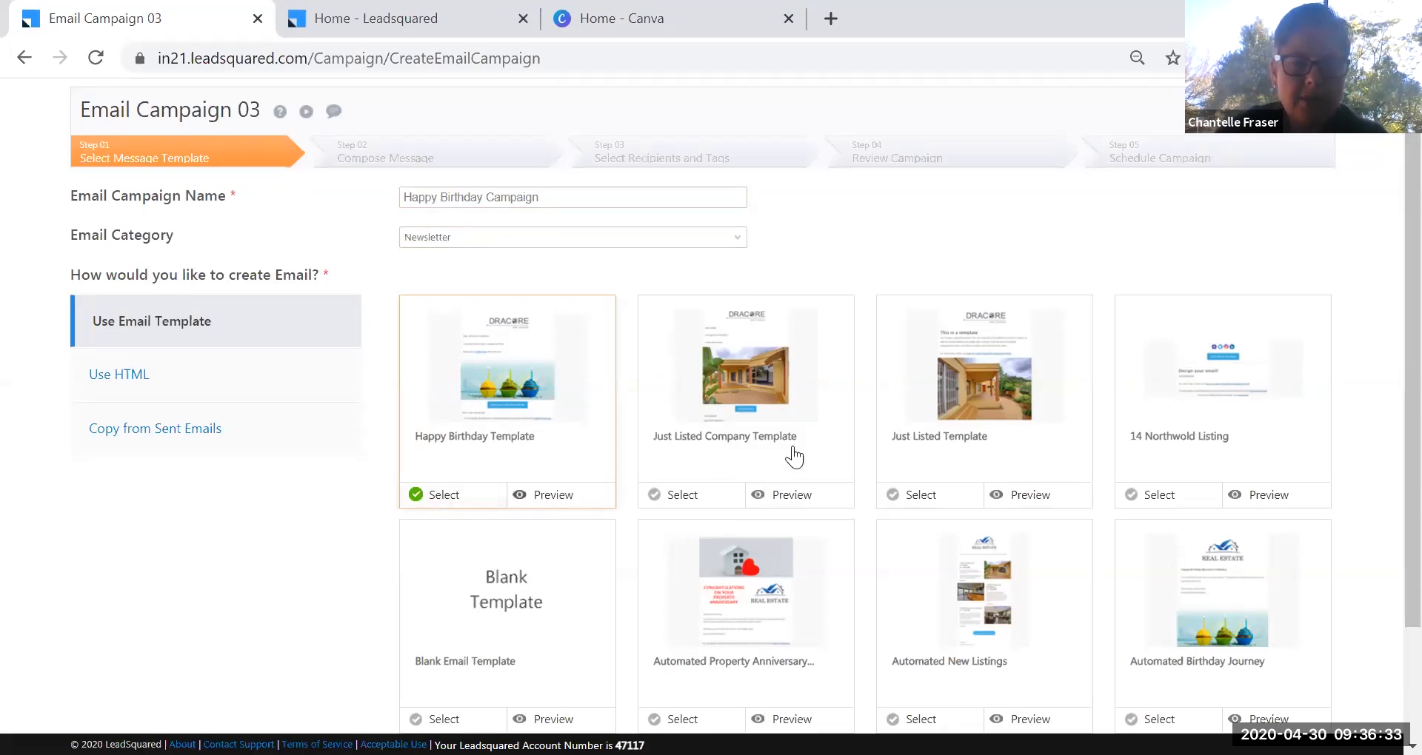
click(656, 502)
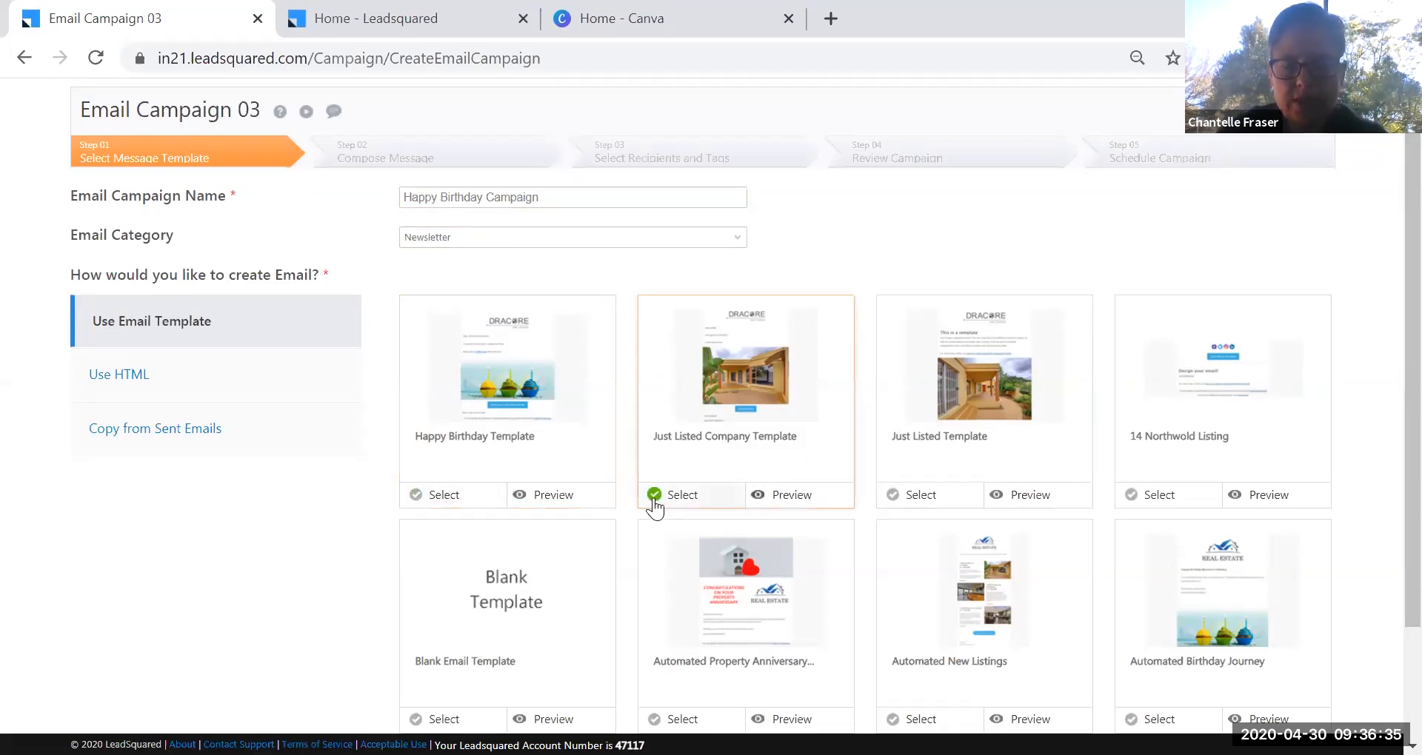
click(438, 499)
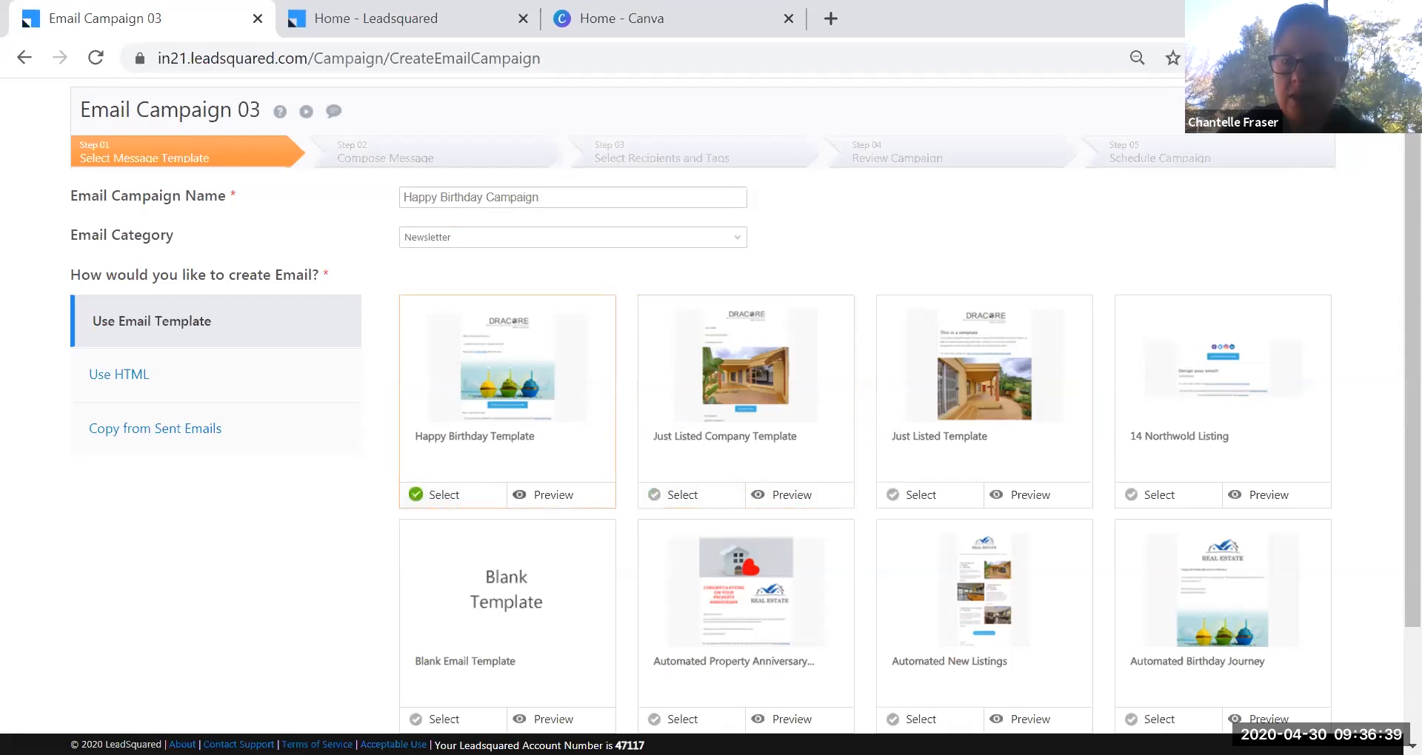
scroll(1286, 655, down, 2)
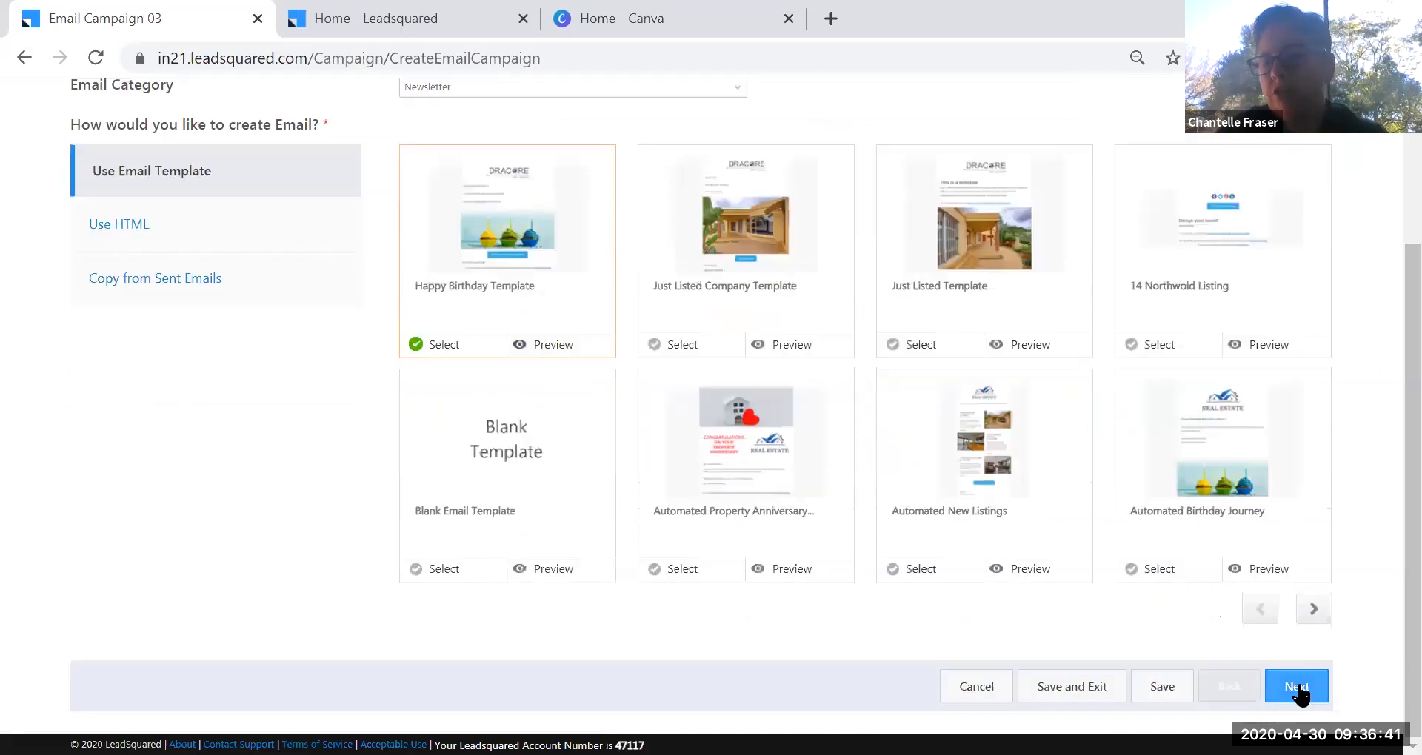
Go to Compose Message, keep the current From sender, and attempt Next, triggering the test-email warning.
click(1297, 686)
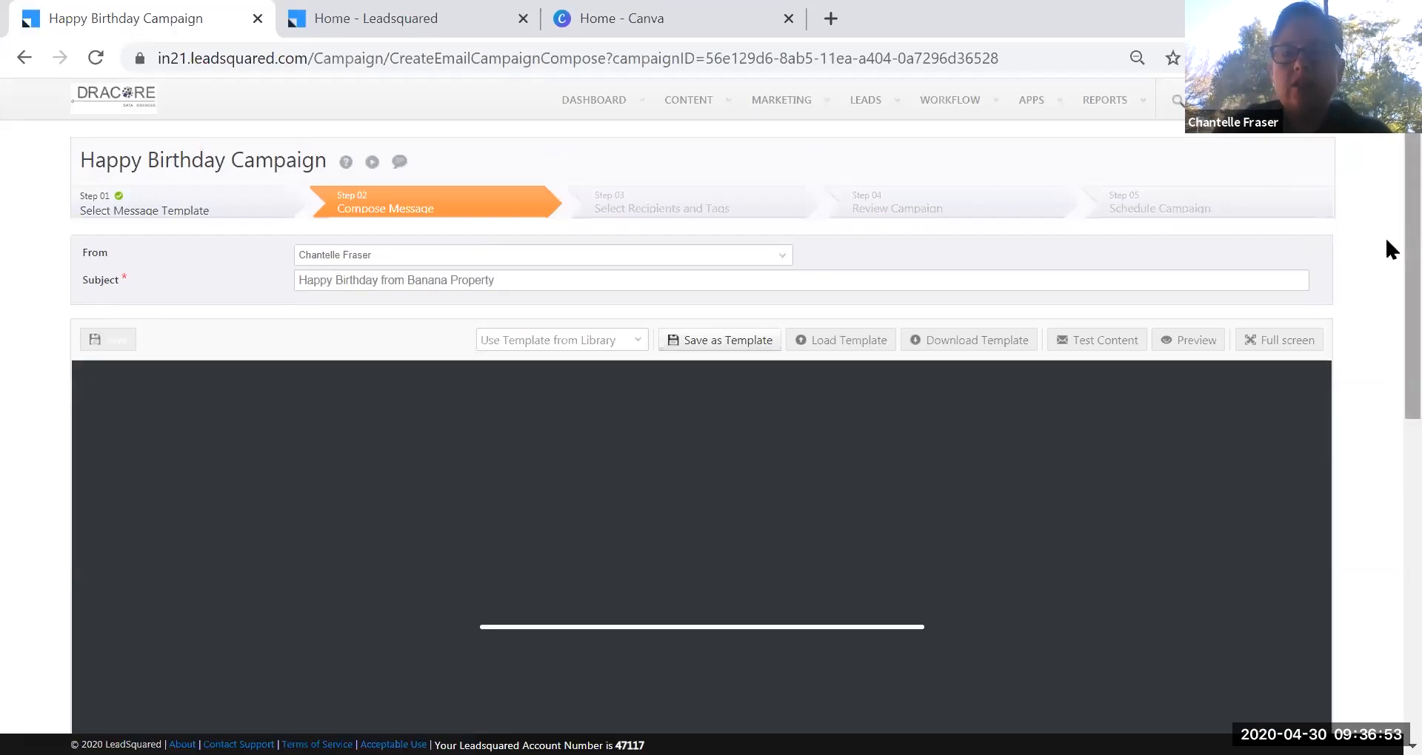
scroll(1386, 242, down, 1)
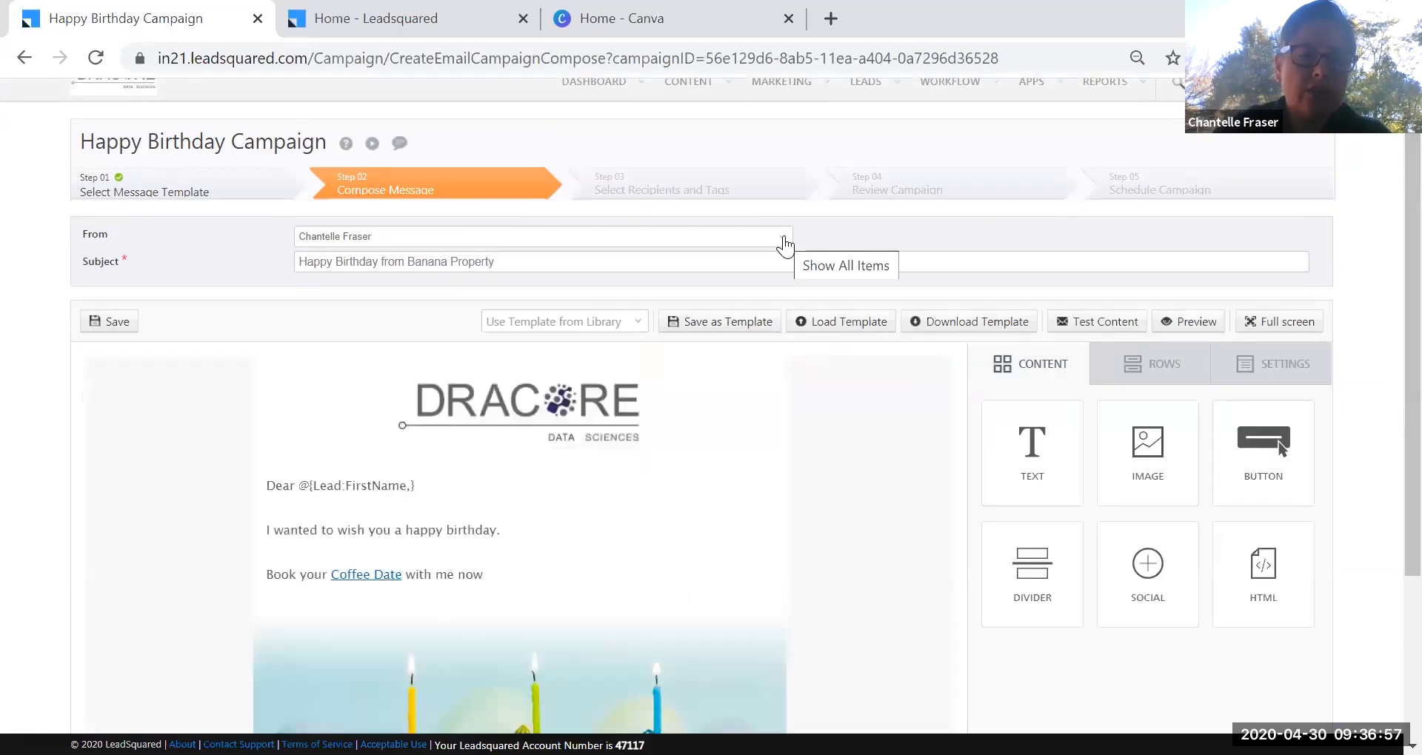
click(785, 244)
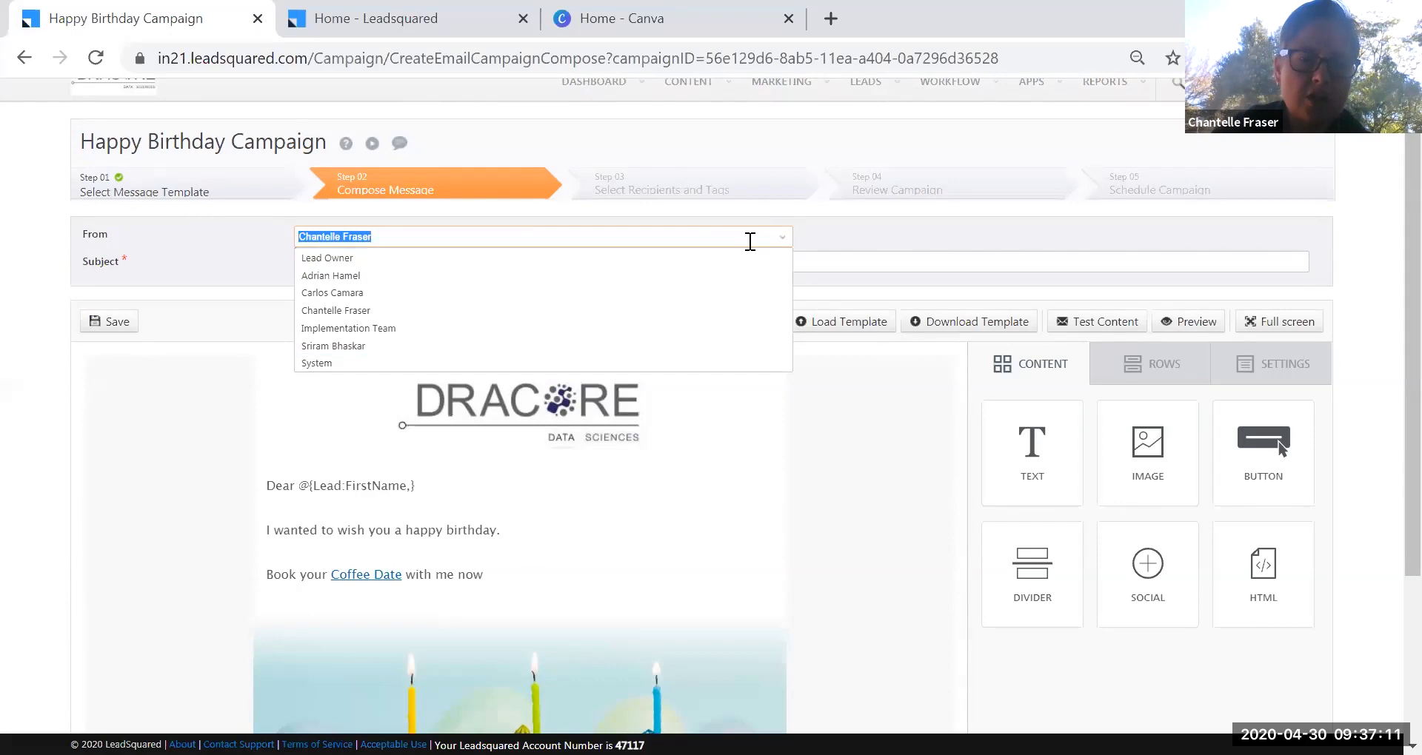
click(1385, 271)
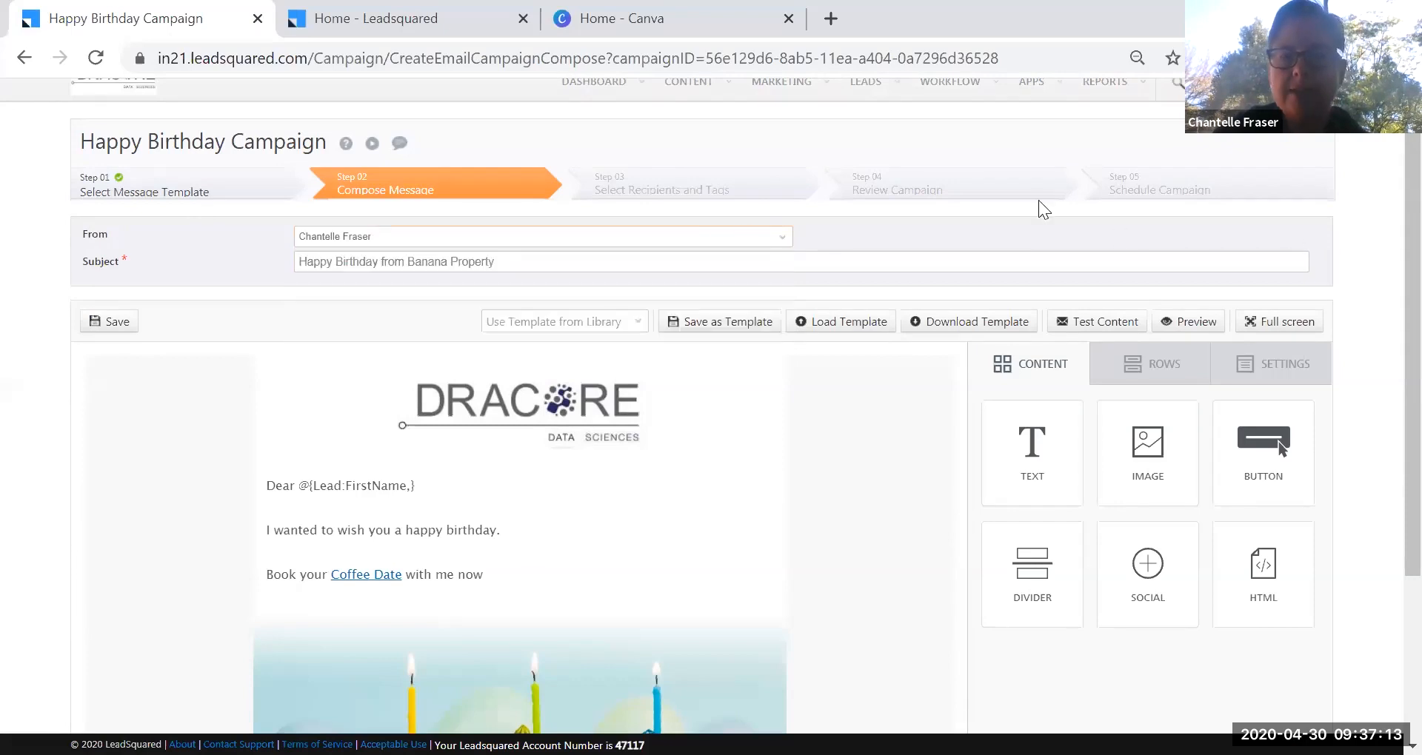
drag(1412, 319, 1412, 480)
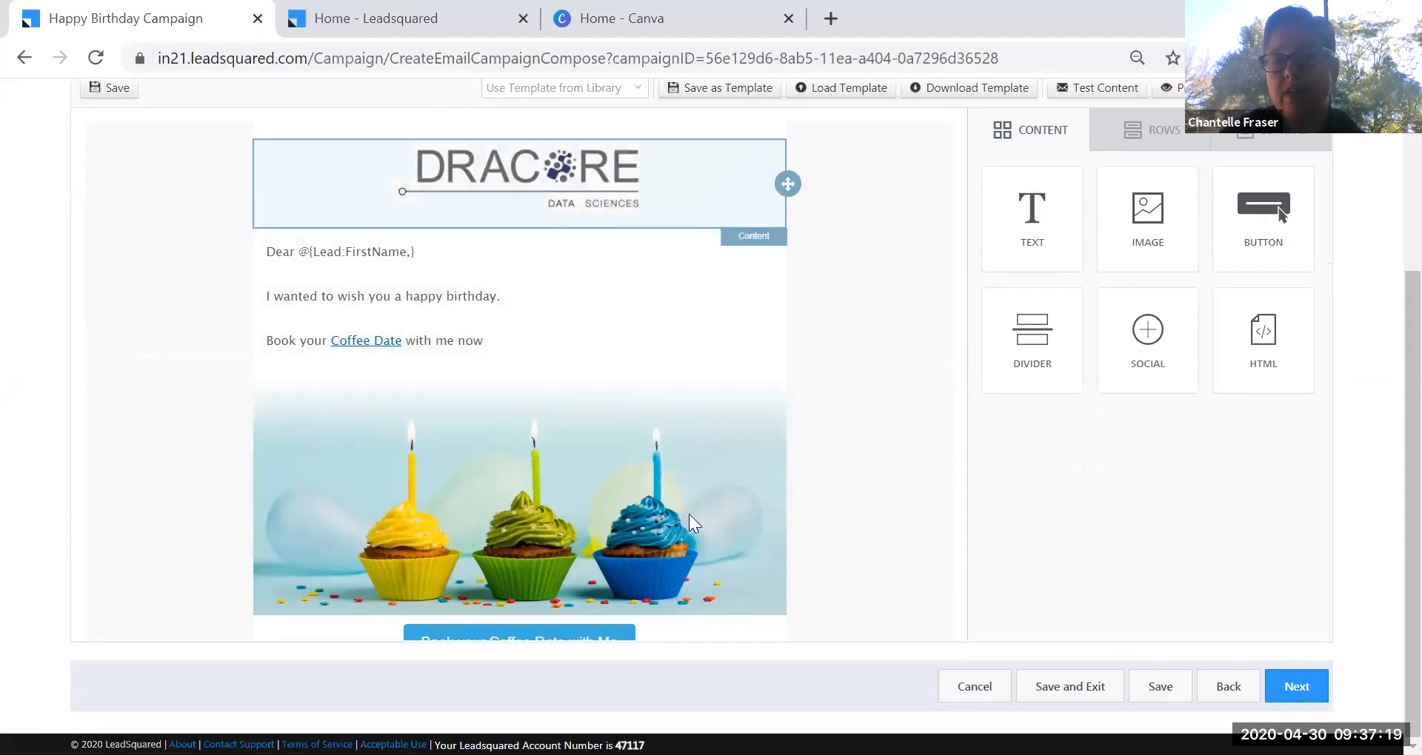
scroll(703, 535, down, 3)
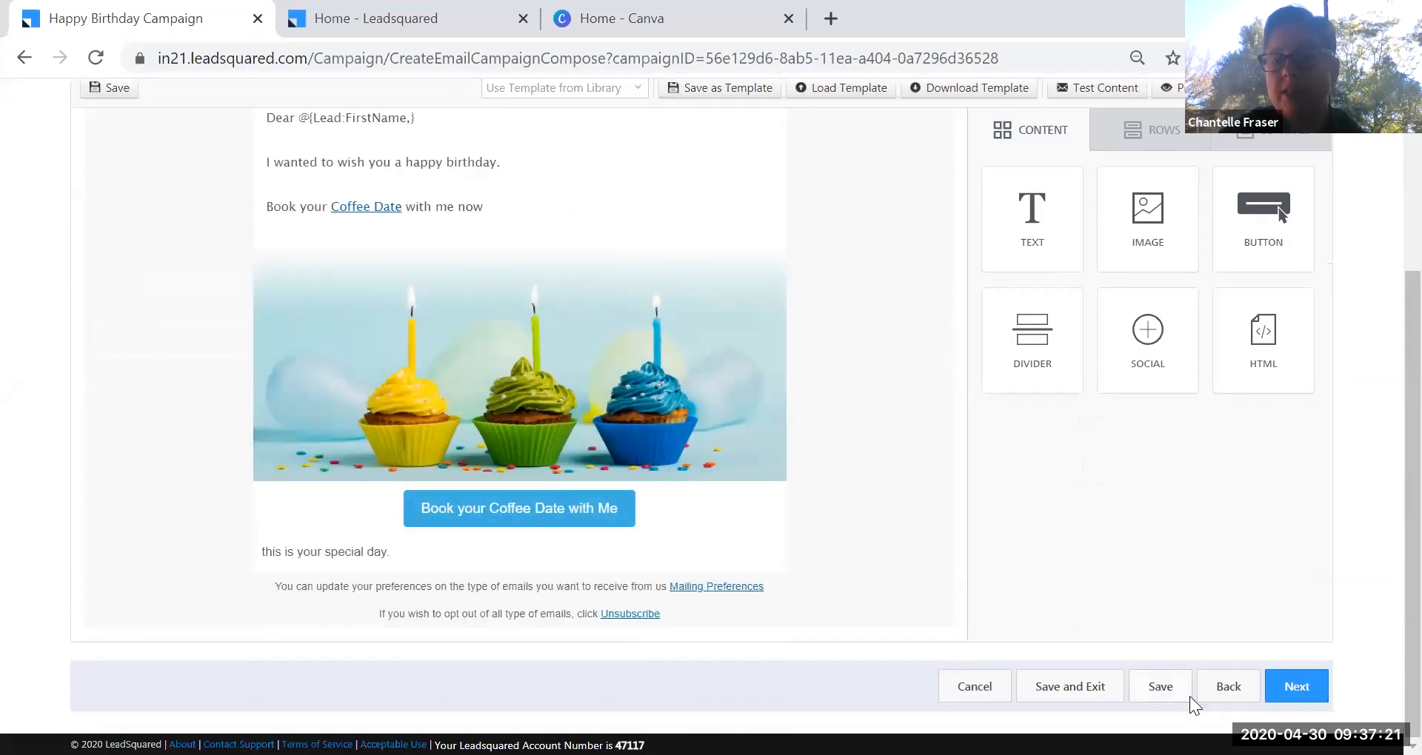
click(1298, 697)
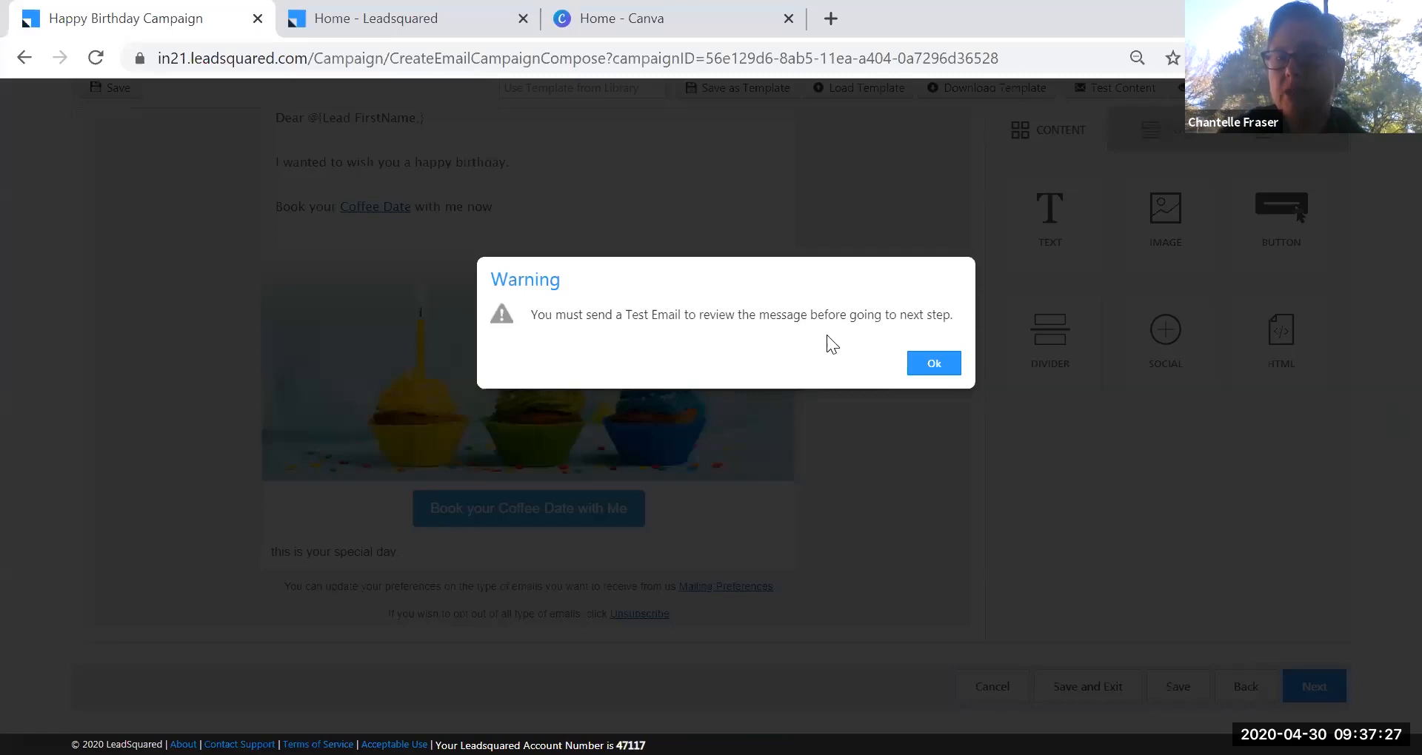
Dismiss the warning and send a Test Content email to the prefilled own address.
click(929, 361)
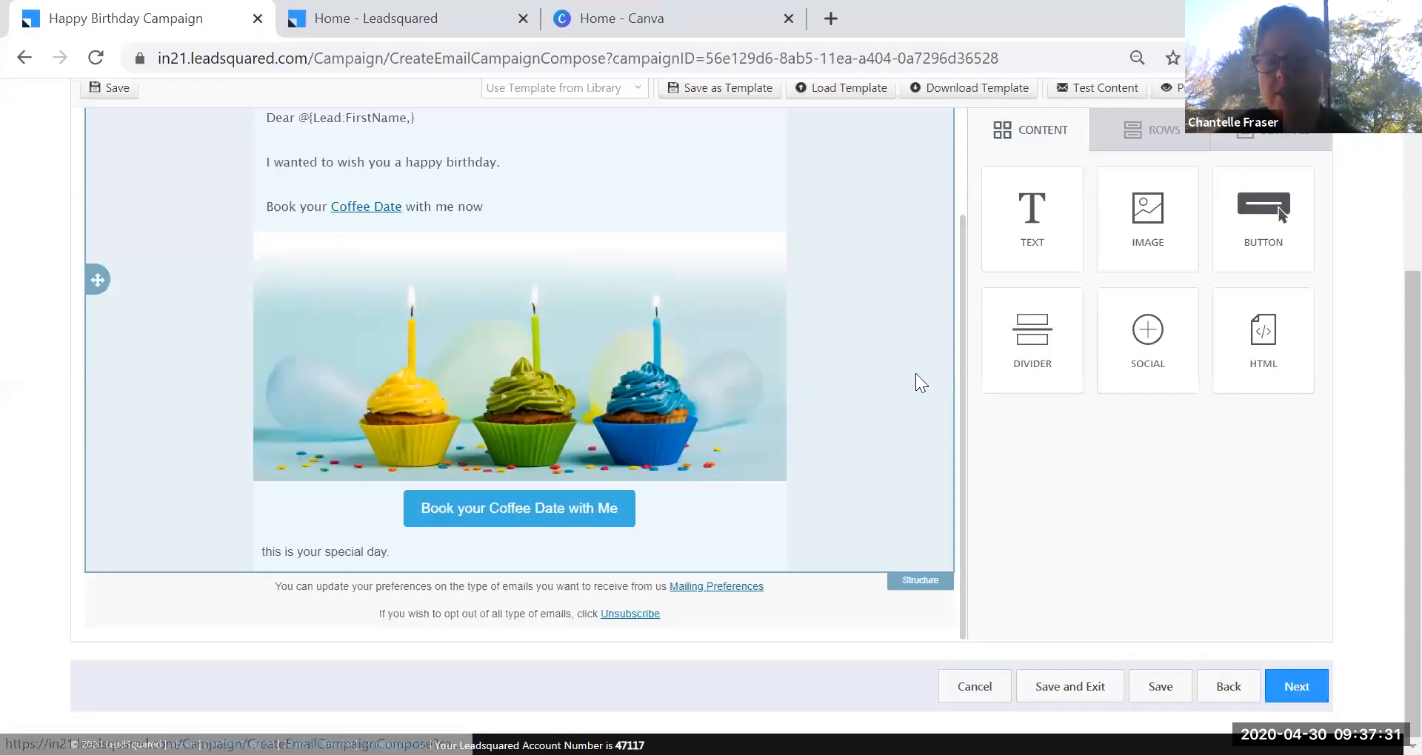
scroll(1062, 184, up, 2)
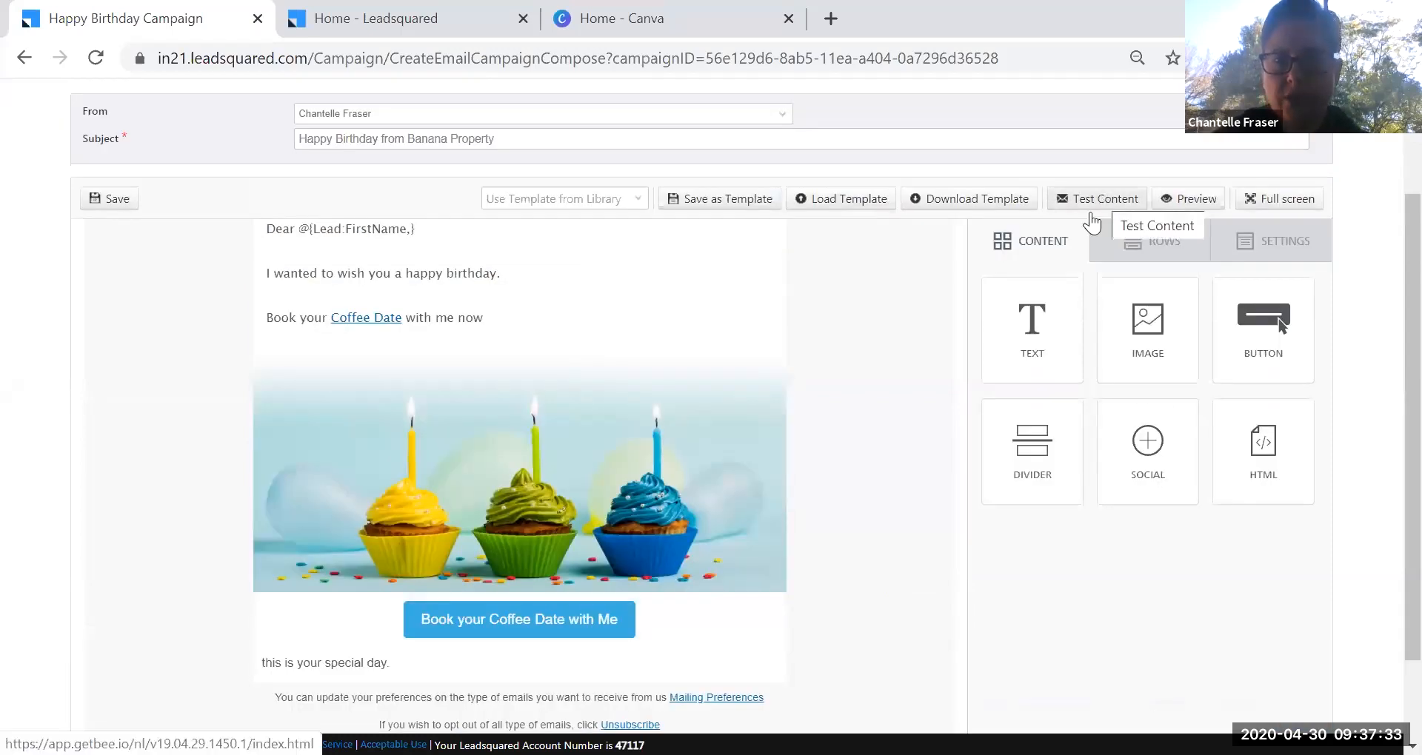
click(1106, 197)
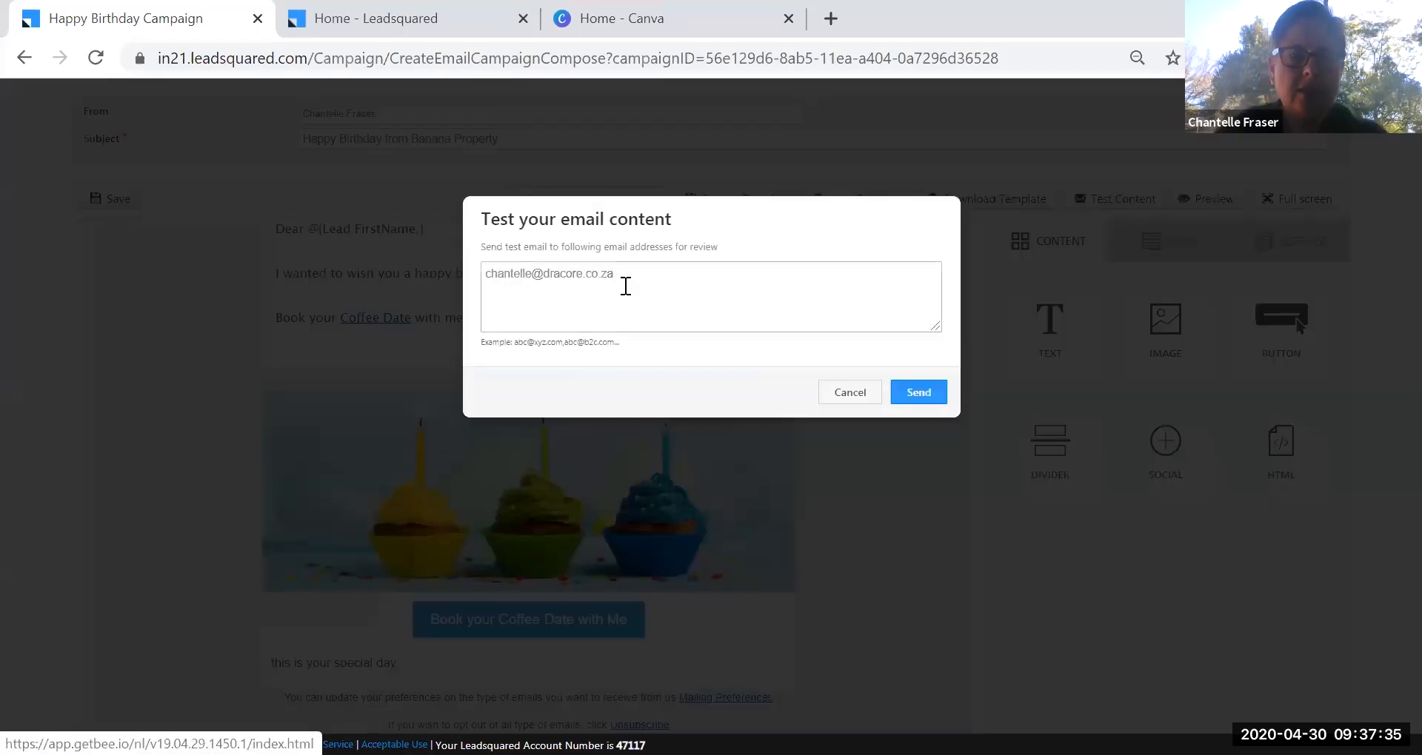
click(937, 395)
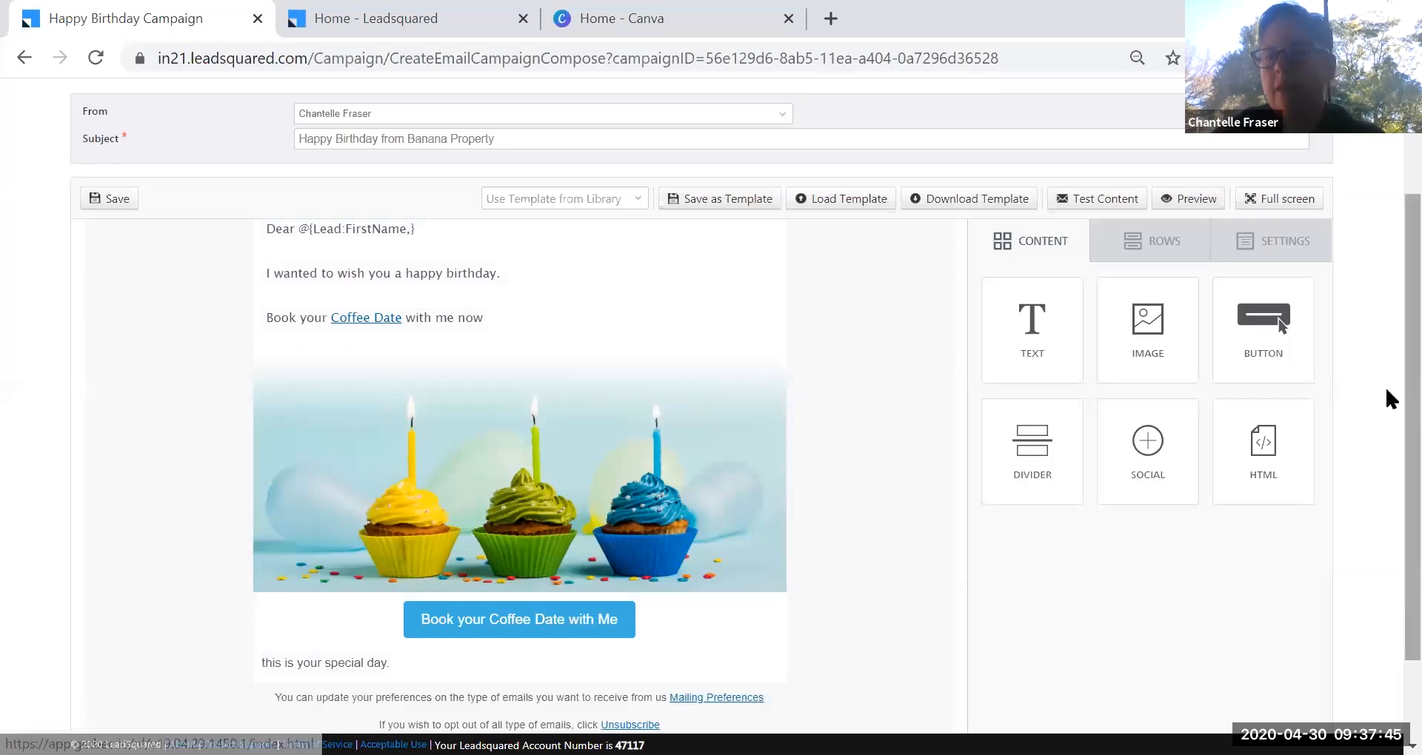
scroll(1385, 385, down, 2)
Advance to Select Recipients and Tags and browse the Recipient Lists without picking one.
click(1310, 693)
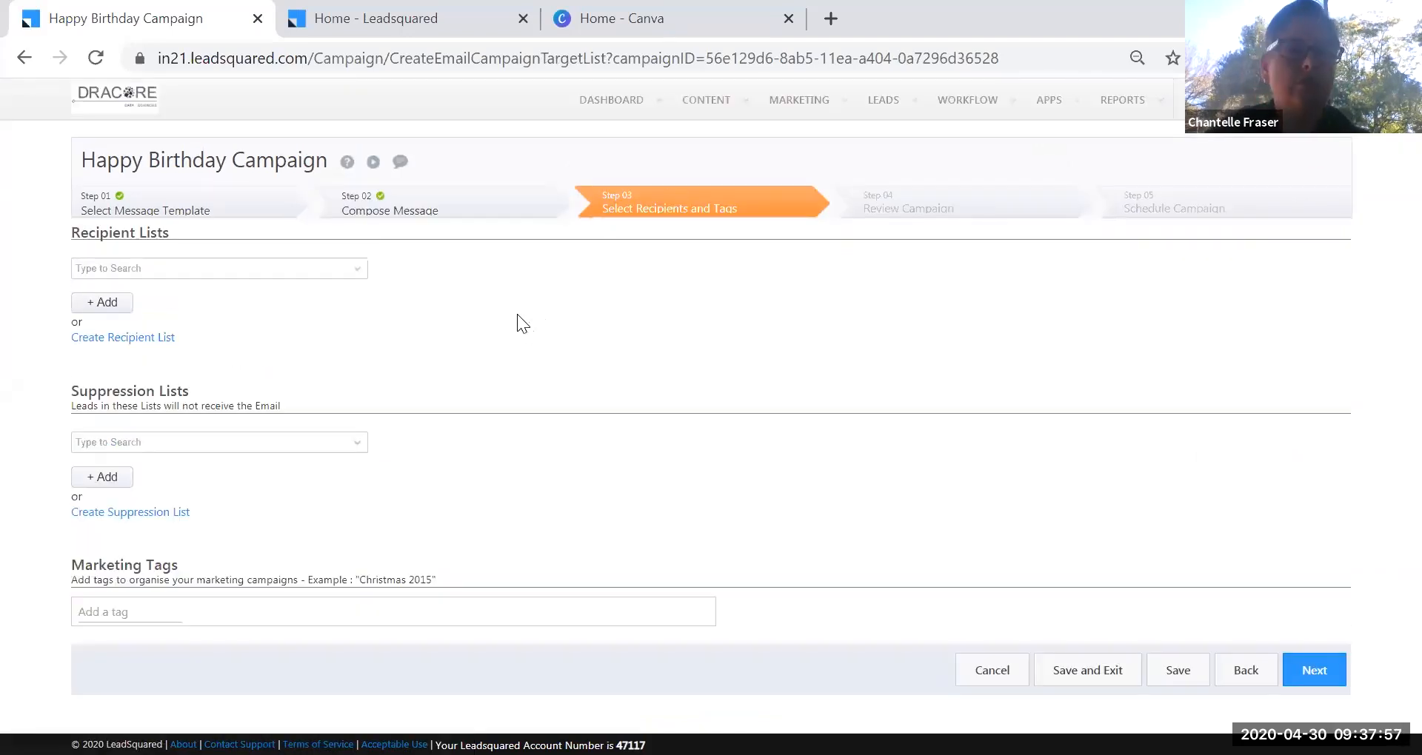
click(361, 276)
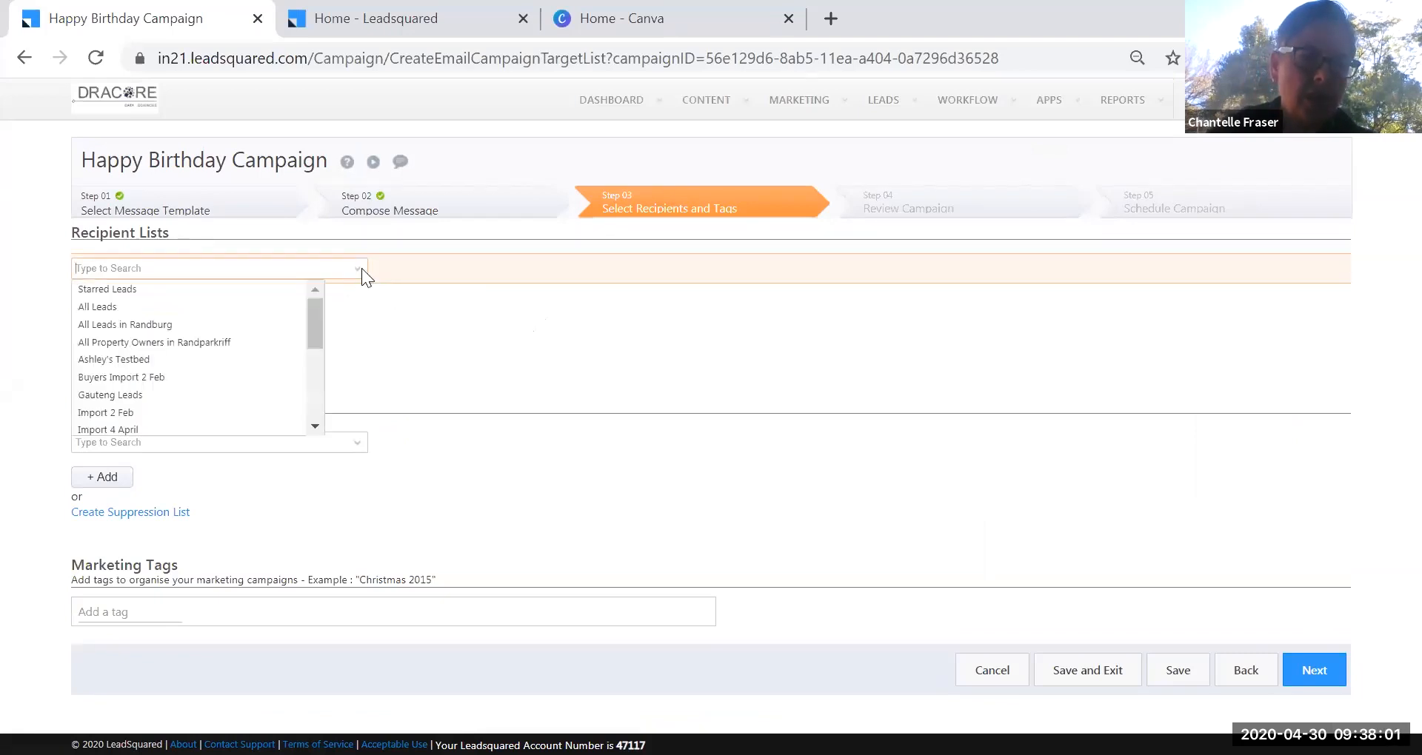
drag(319, 320, 311, 397)
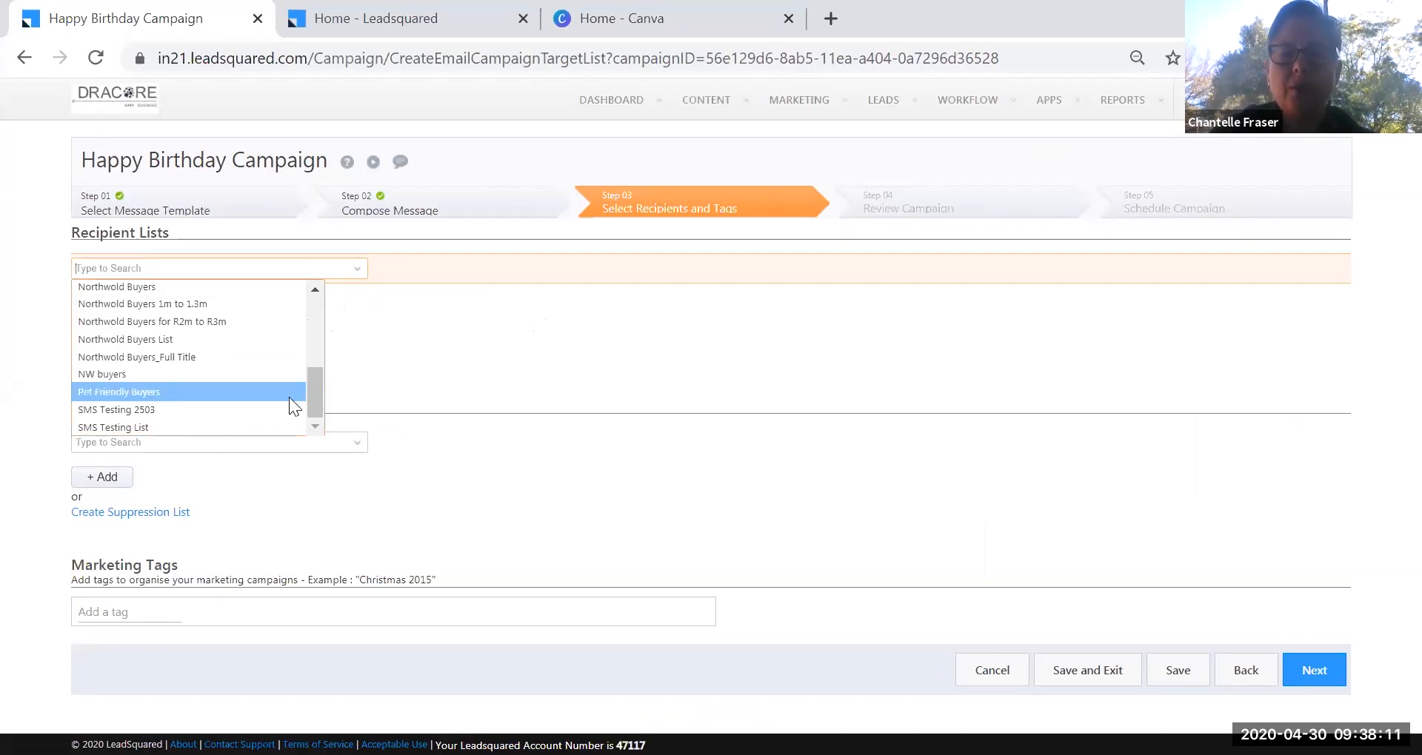
drag(314, 396, 392, 322)
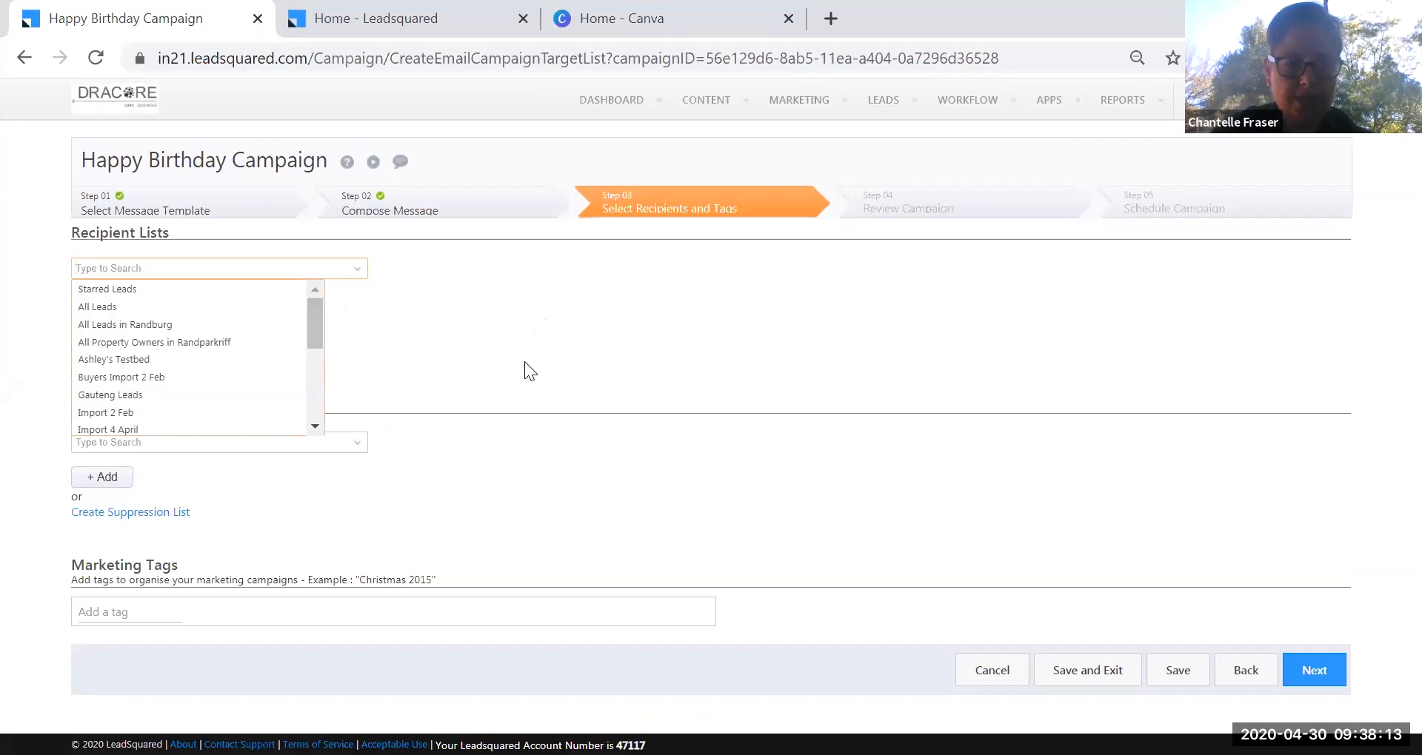
click(524, 362)
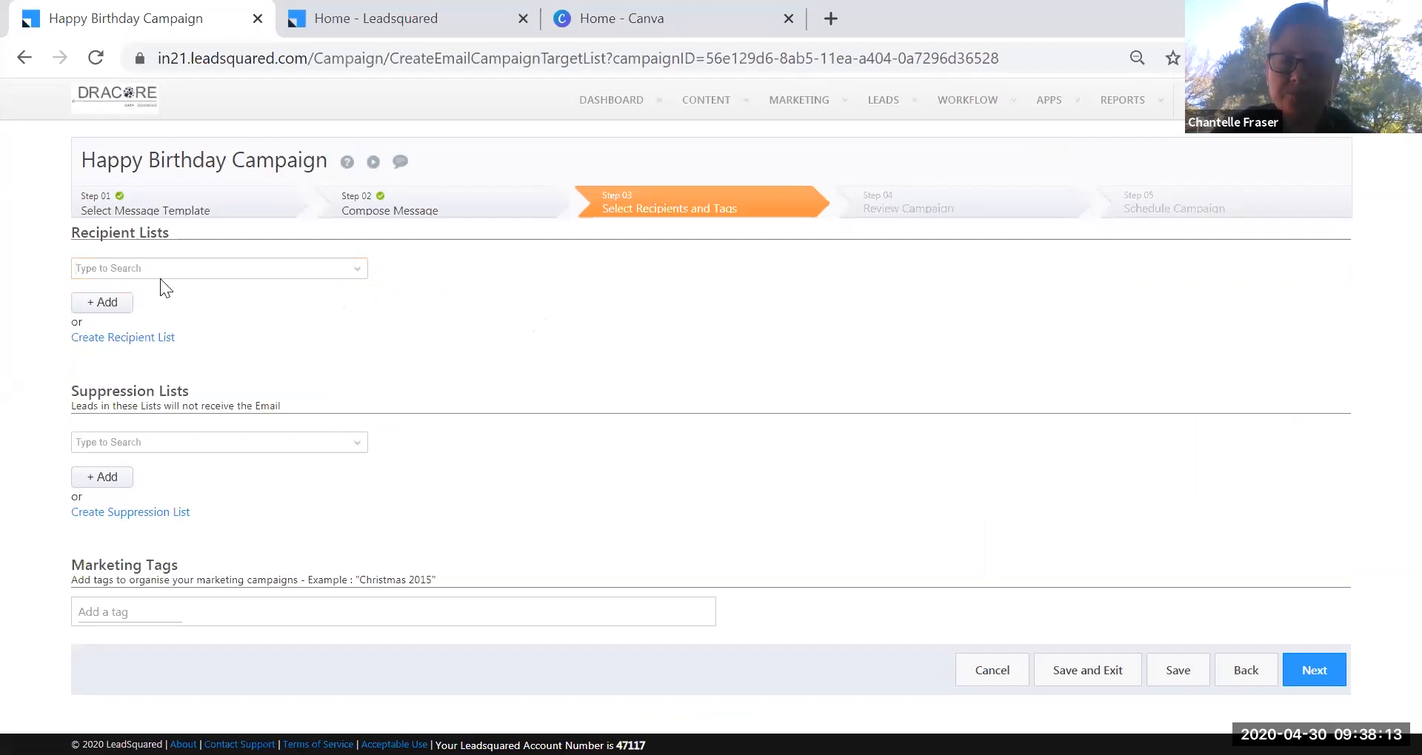
Start a new recipient list with the criterion Birthday Today is Yes.
click(116, 339)
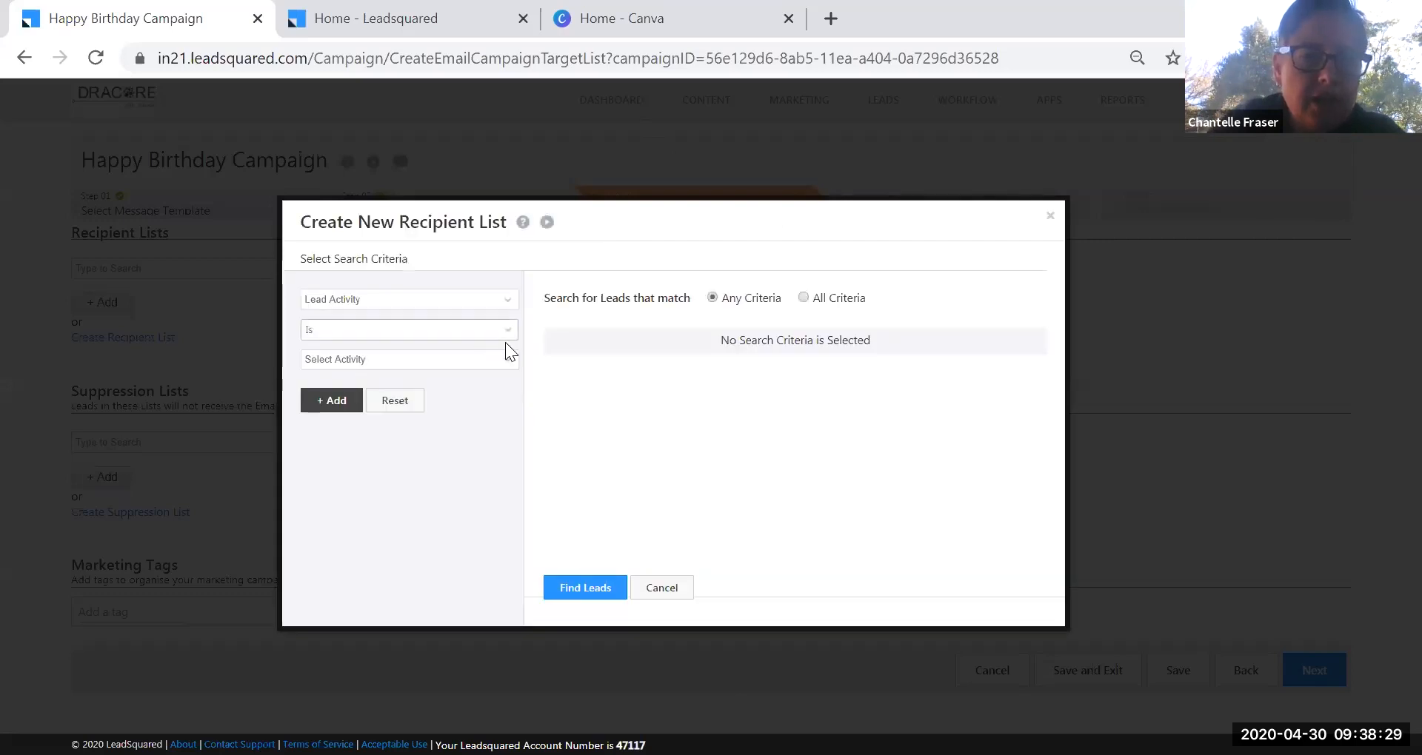
click(507, 361)
text(b)
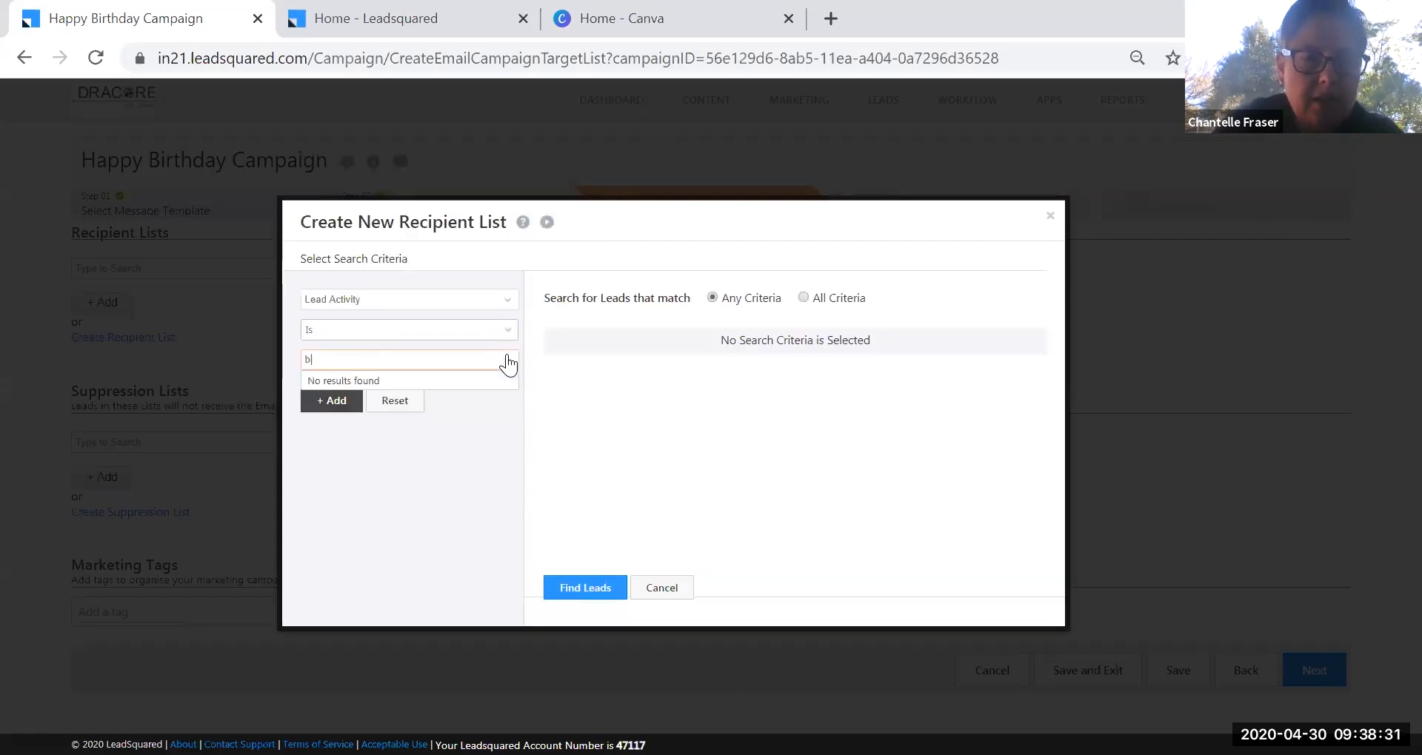
text(ir)
key(BackSpace)
key(BackSpace)
key(BackSpace)
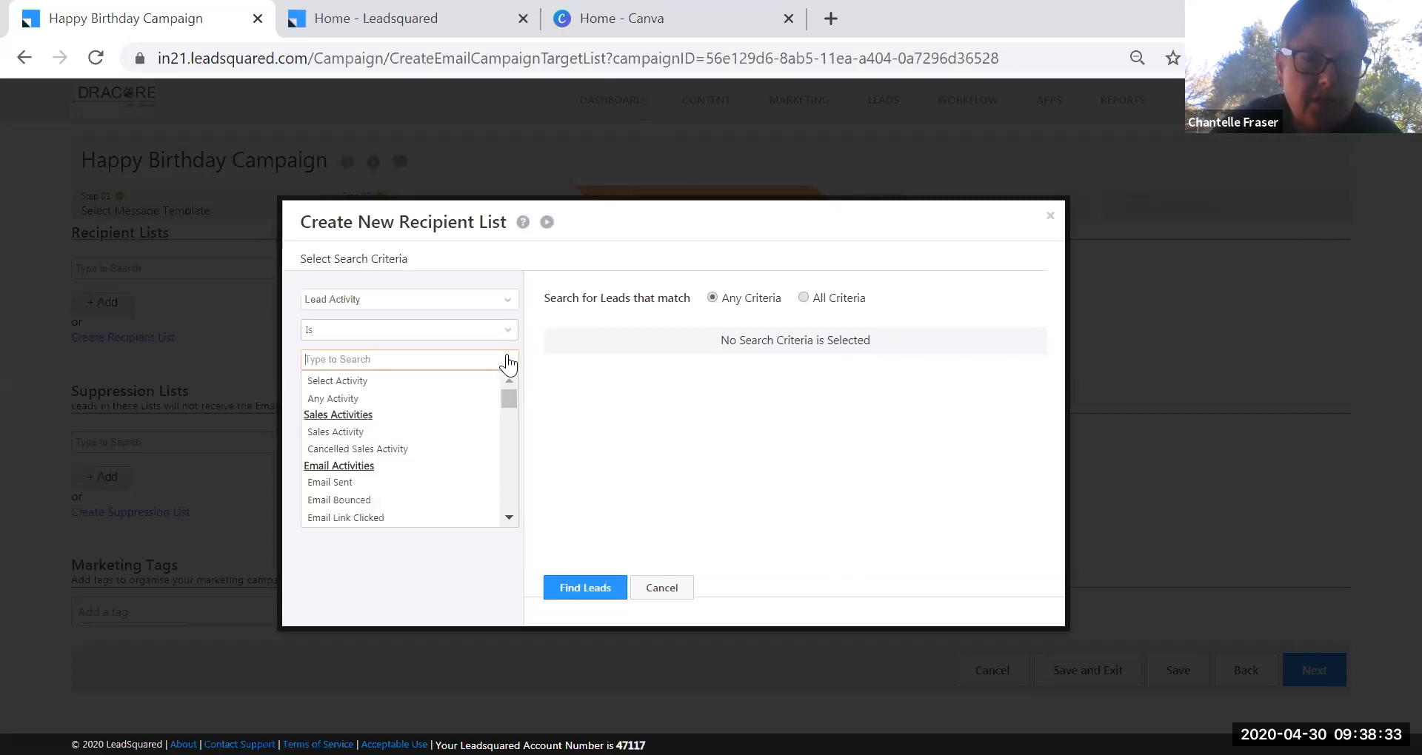
click(506, 306)
text(bir)
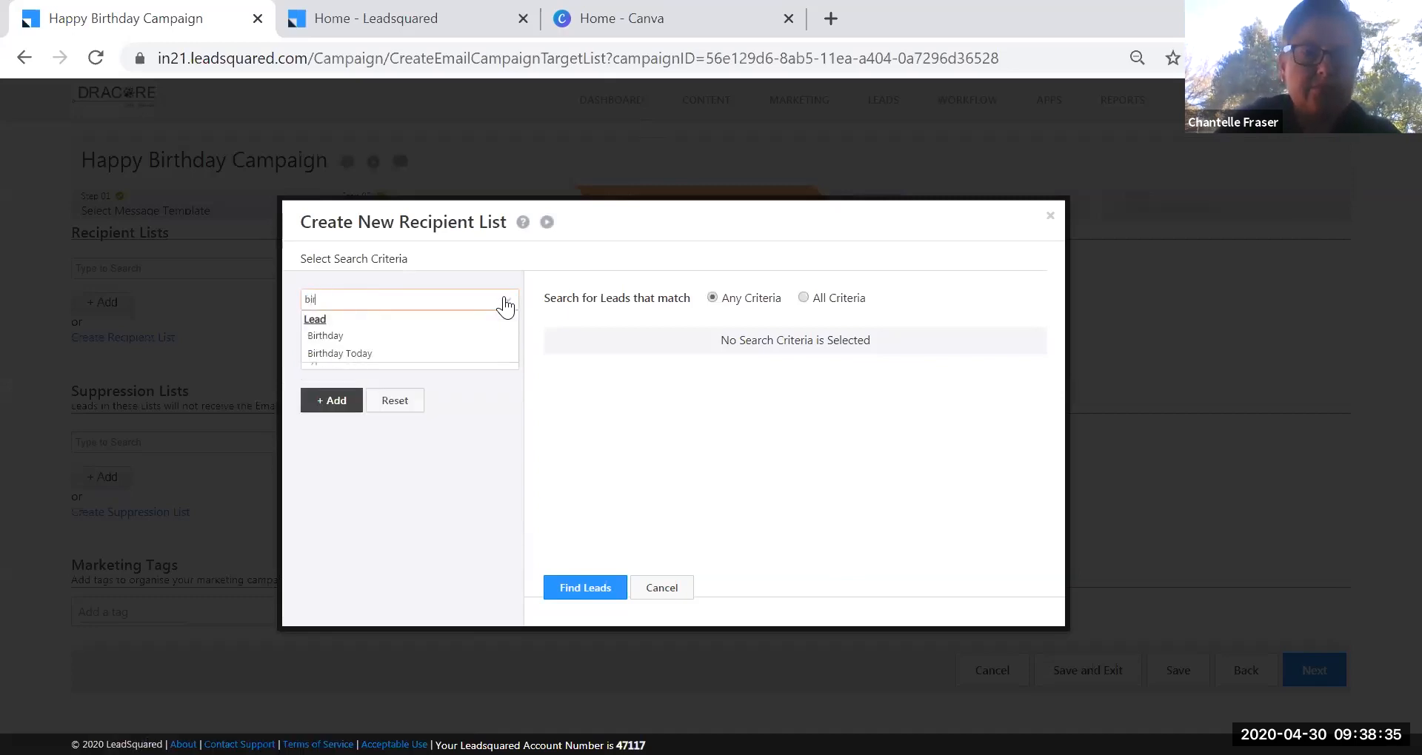
click(389, 353)
click(495, 359)
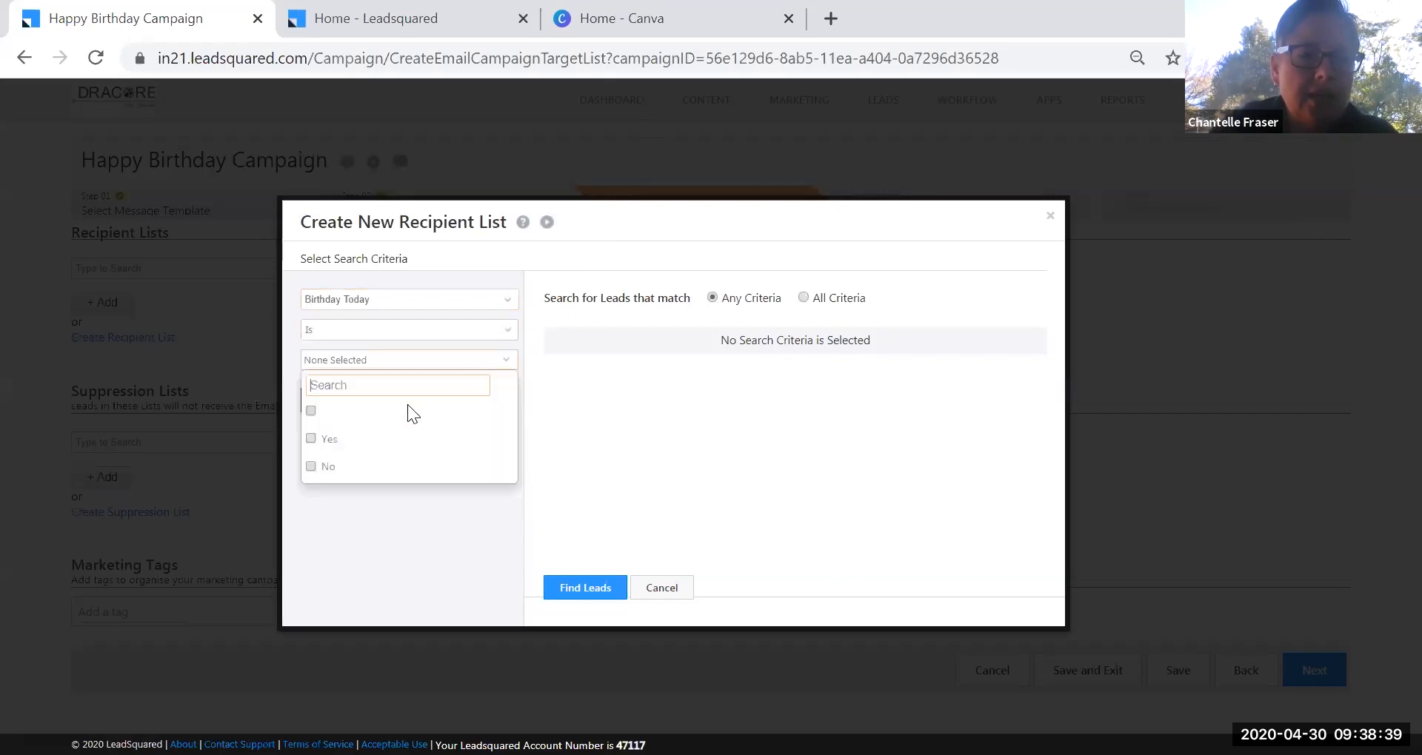
click(328, 443)
click(381, 529)
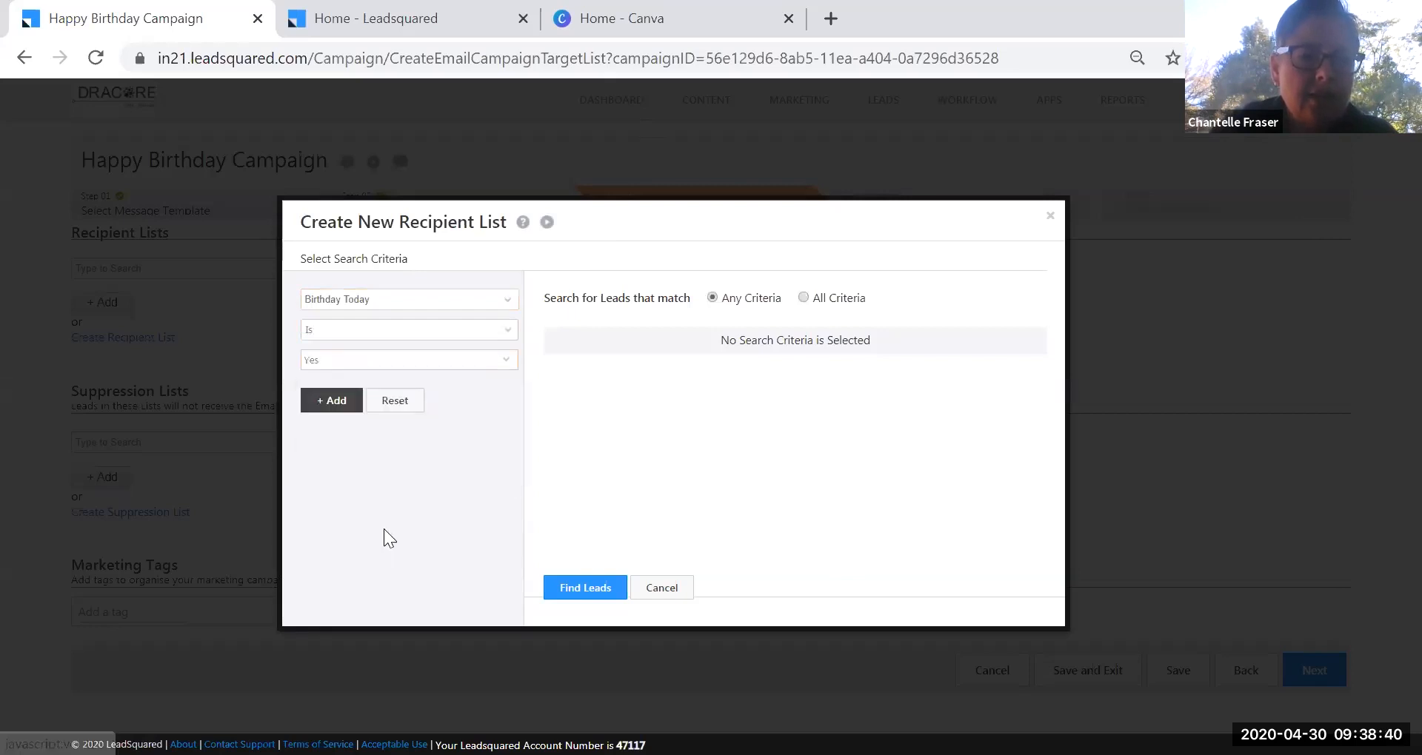
Find the 5 matching leads and begin saving them as a dynamic list.
click(335, 412)
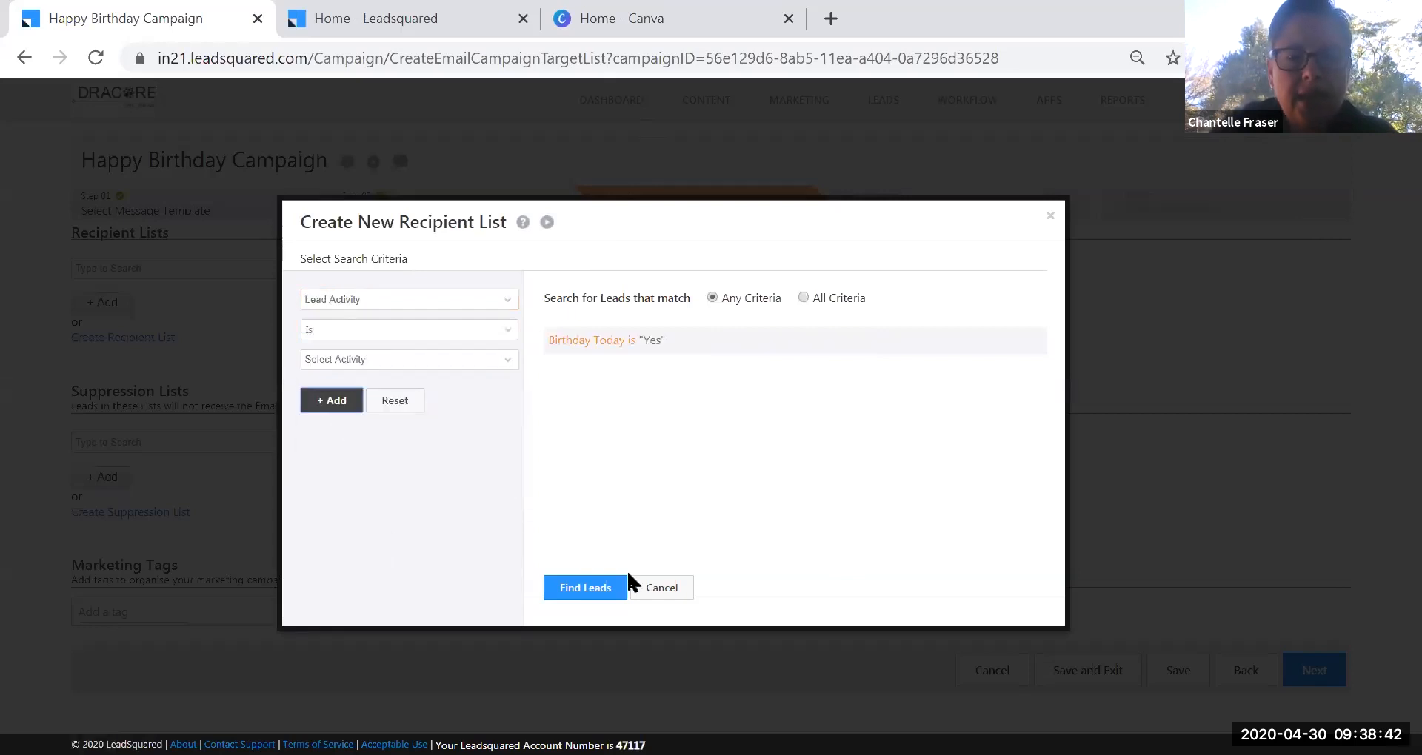
click(587, 589)
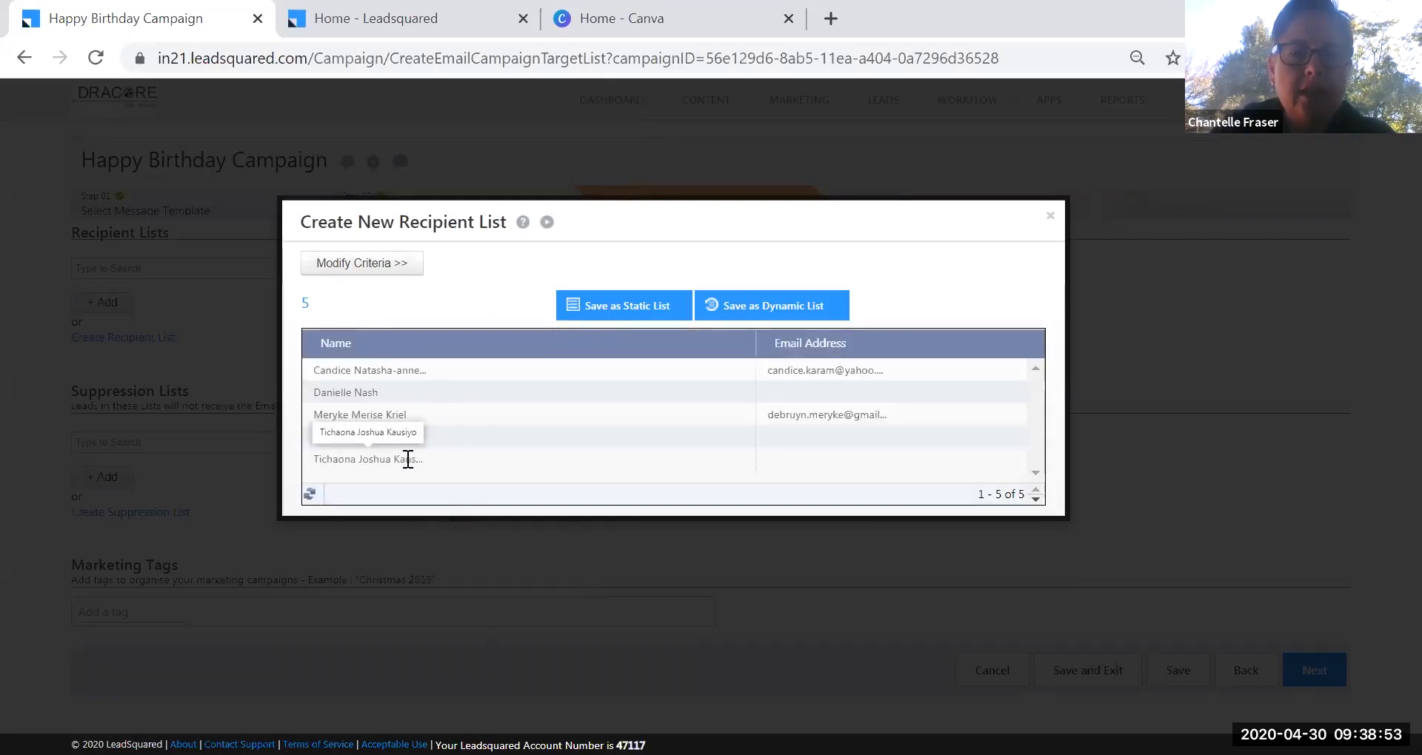
click(768, 320)
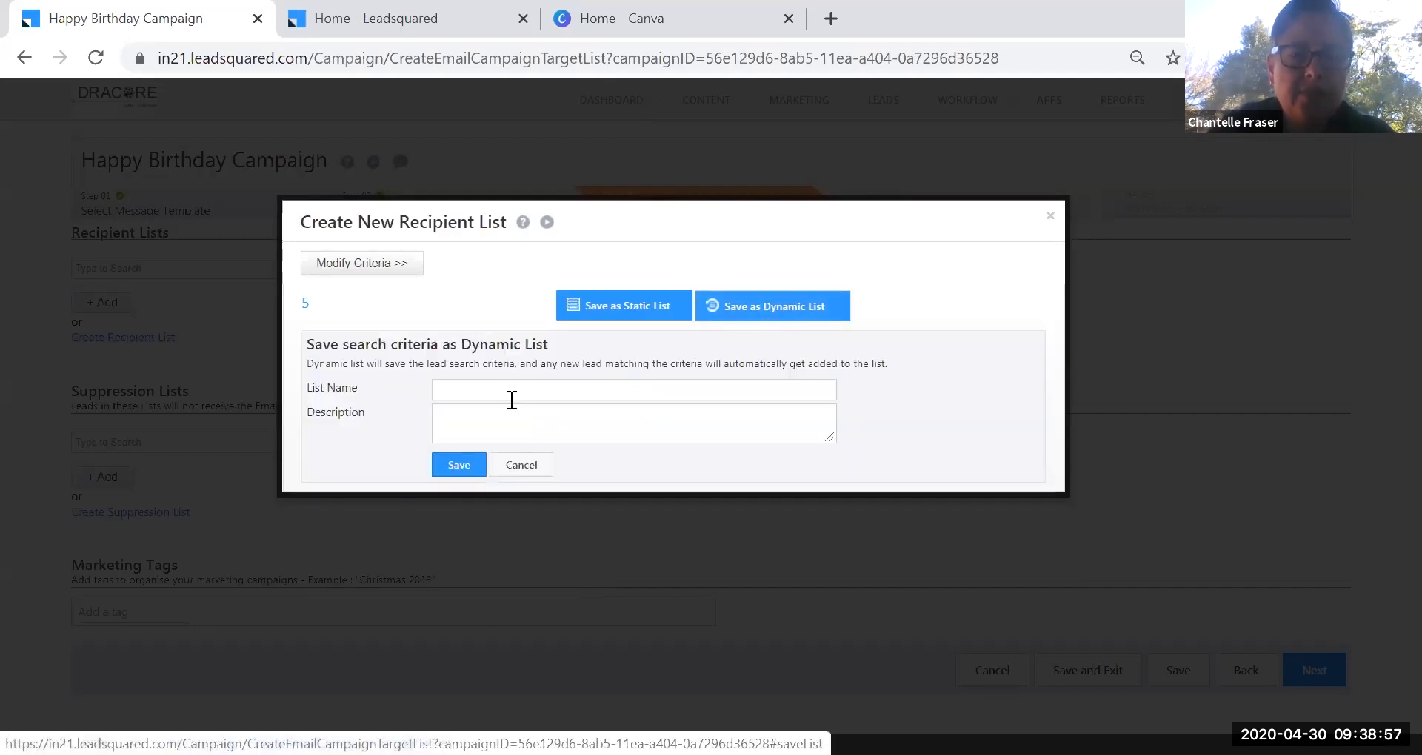
Save the dynamic list as 'Birthdays Today' and select it as the campaign's recipient list.
click(511, 400)
text(Birthdays Today)
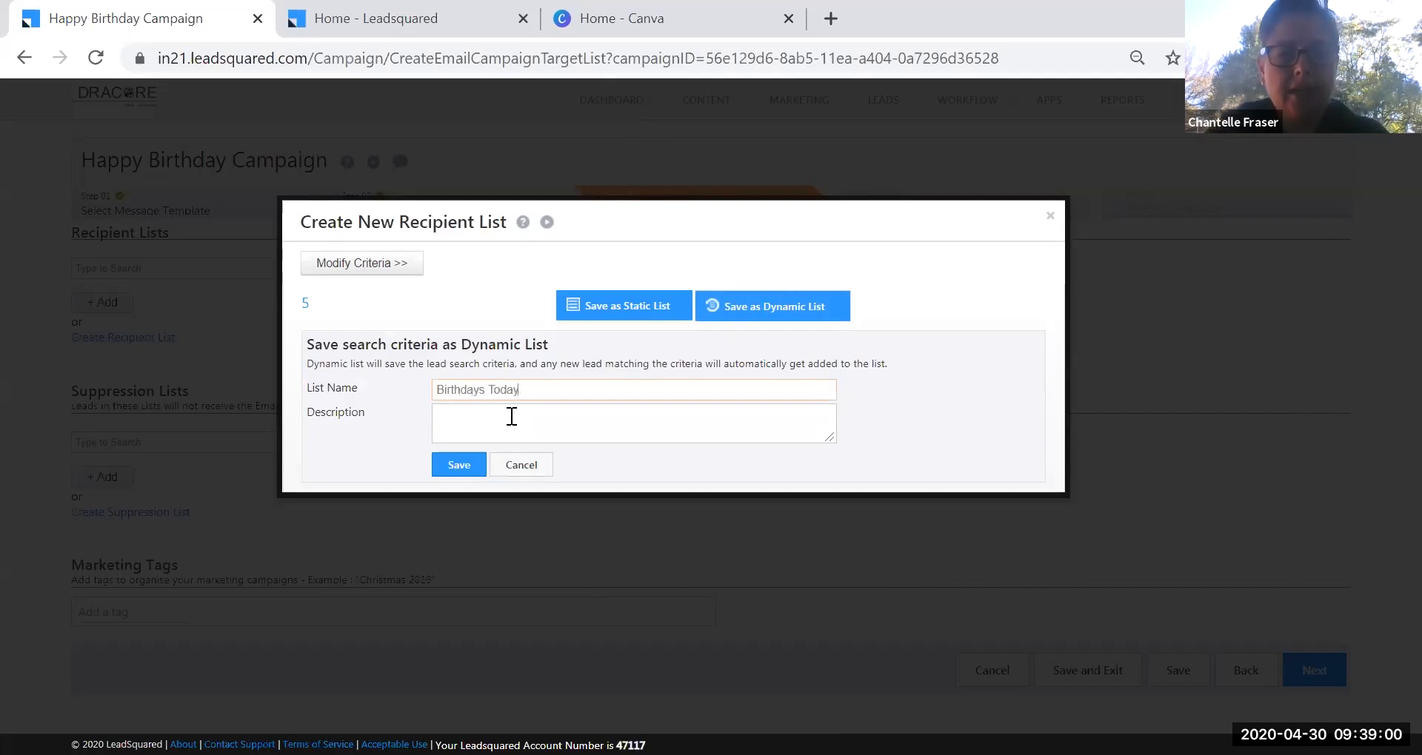
click(464, 465)
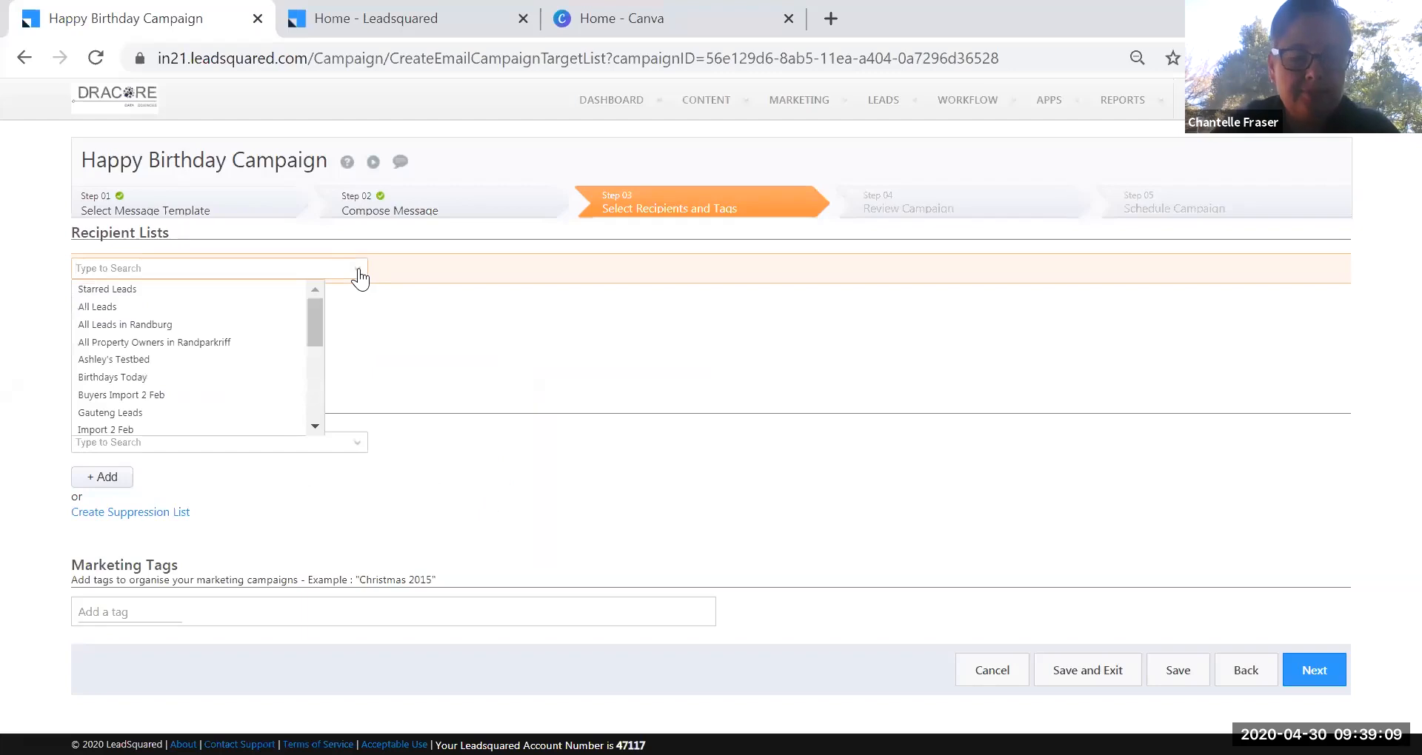
click(155, 379)
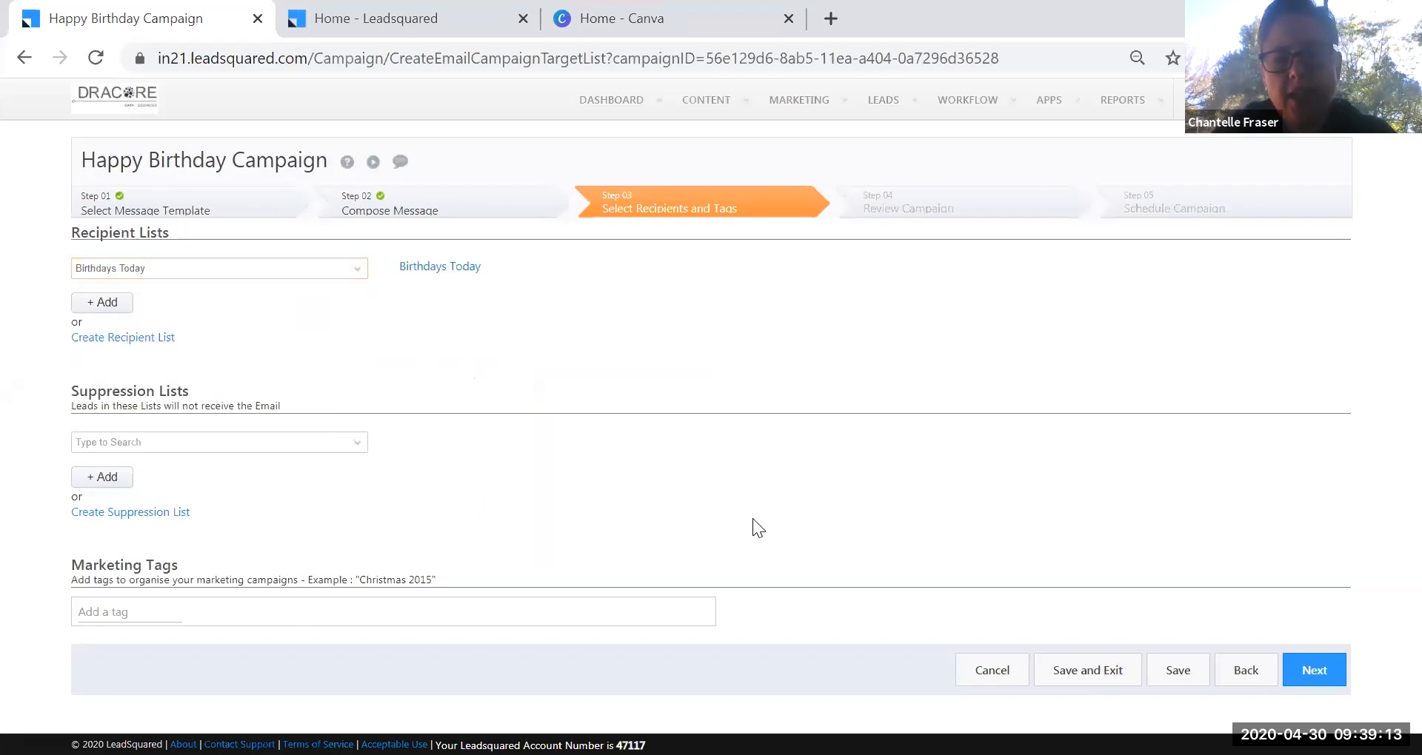
On the Review Campaign step, send the campaign summary to a reviewer's email address, then continue.
click(1321, 673)
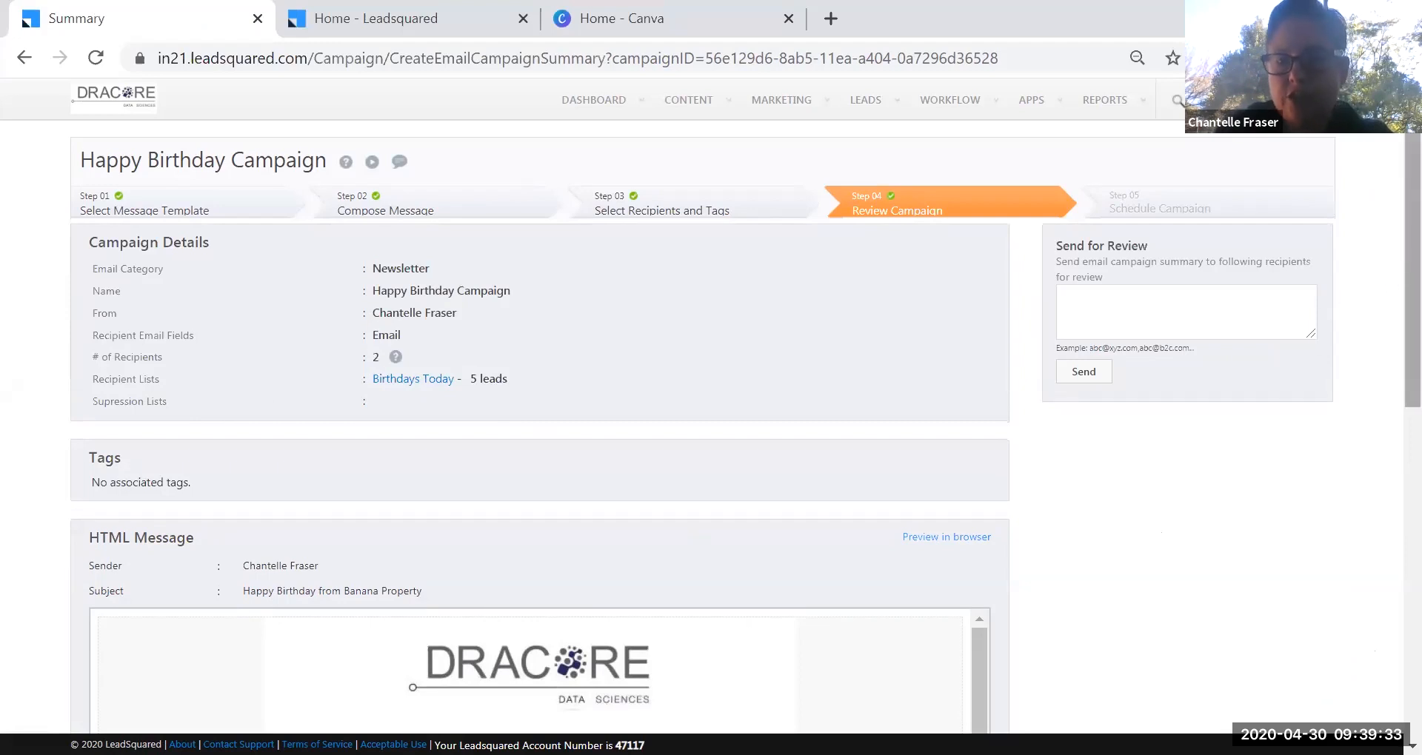
scroll(1393, 274, down, 4)
scroll(1392, 274, down, 3)
drag(1410, 483, 1410, 265)
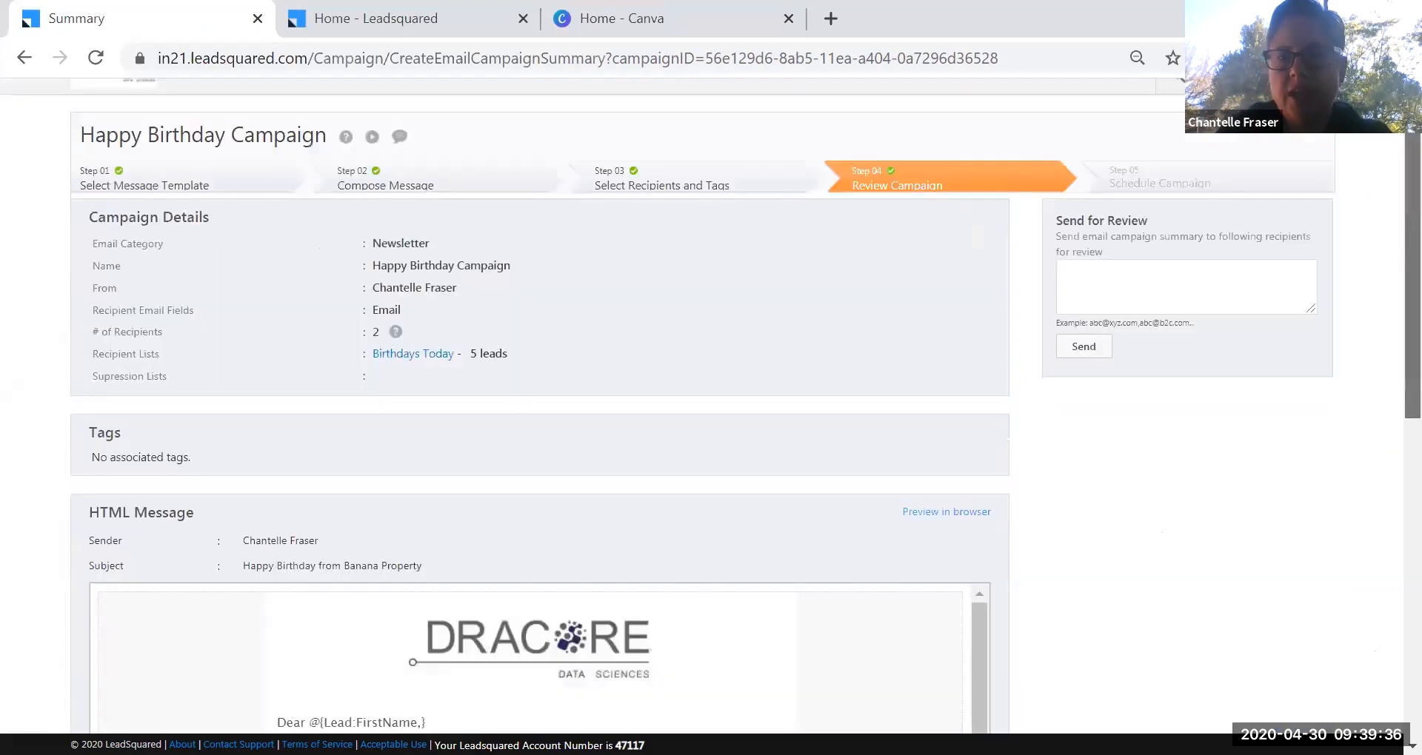
click(1138, 295)
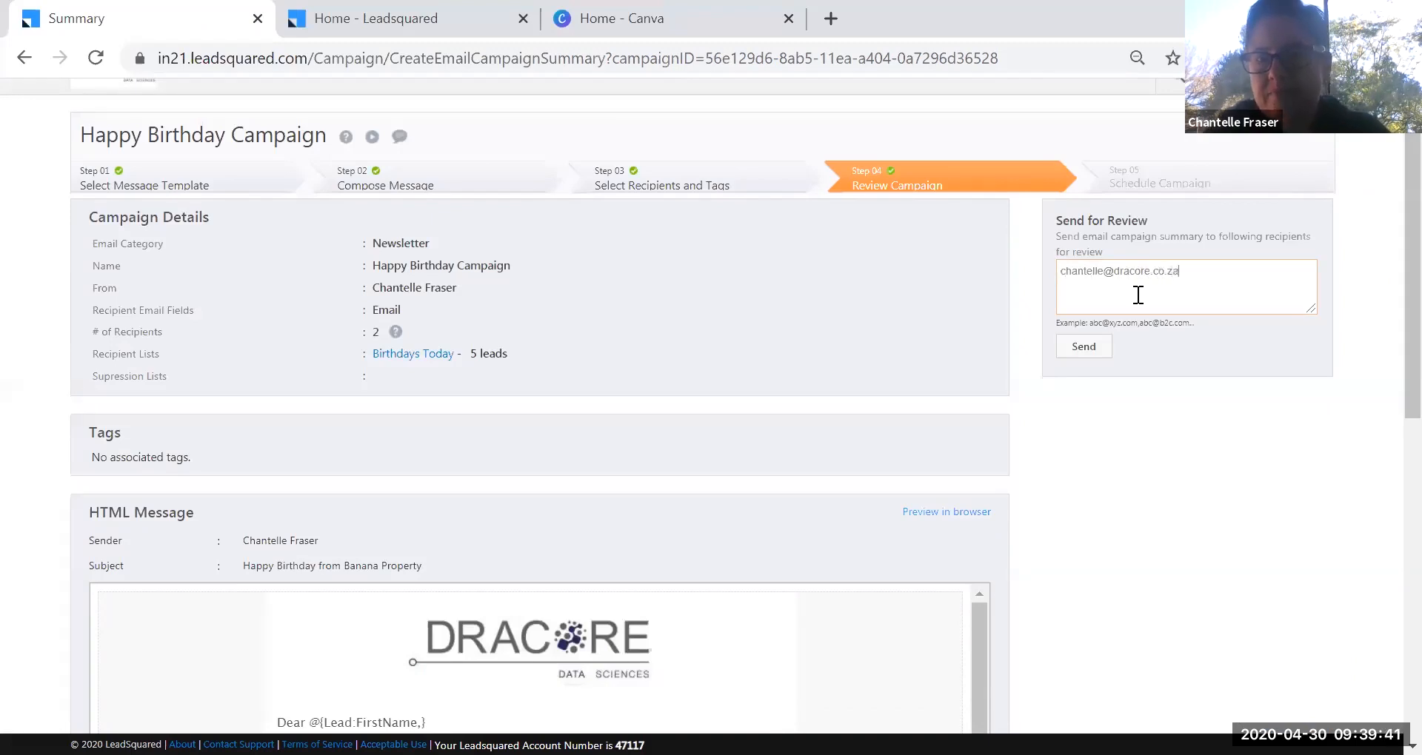
click(1086, 348)
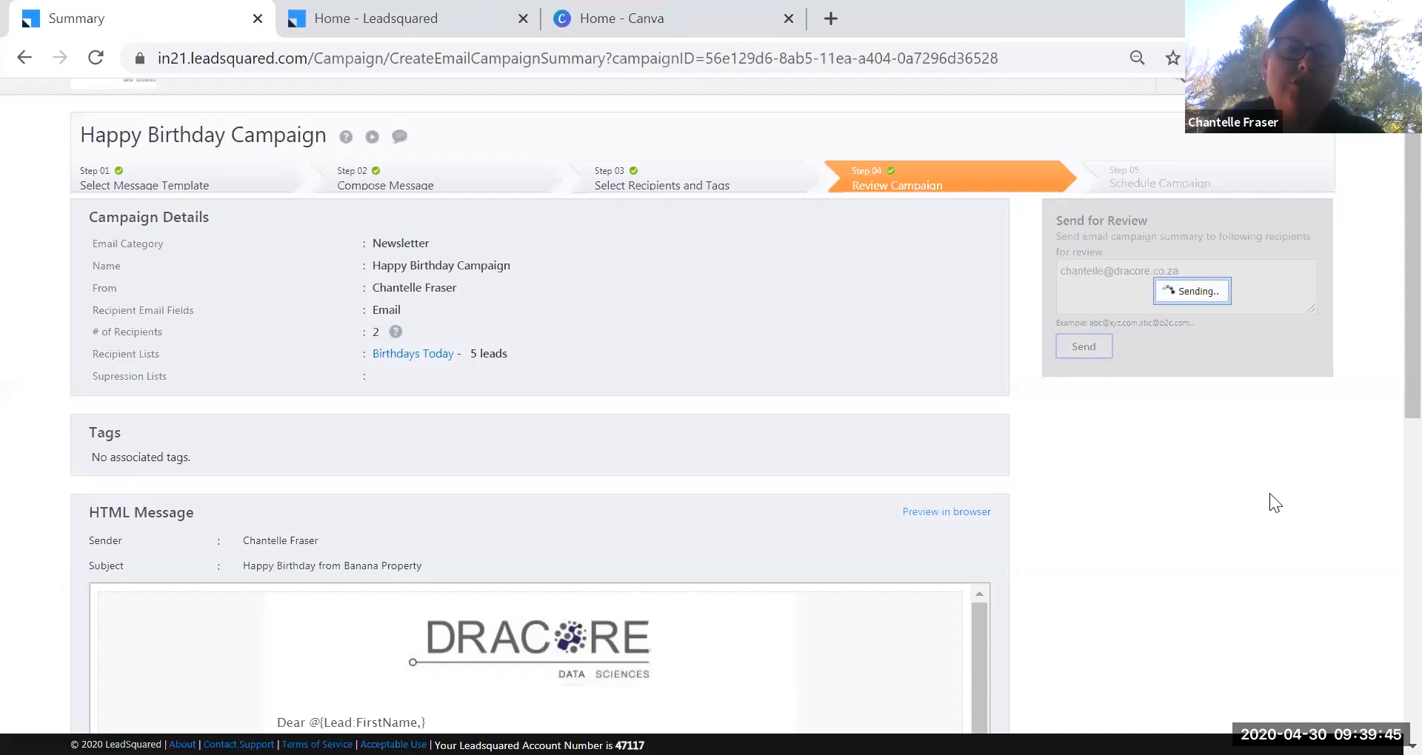
drag(1405, 380, 1392, 734)
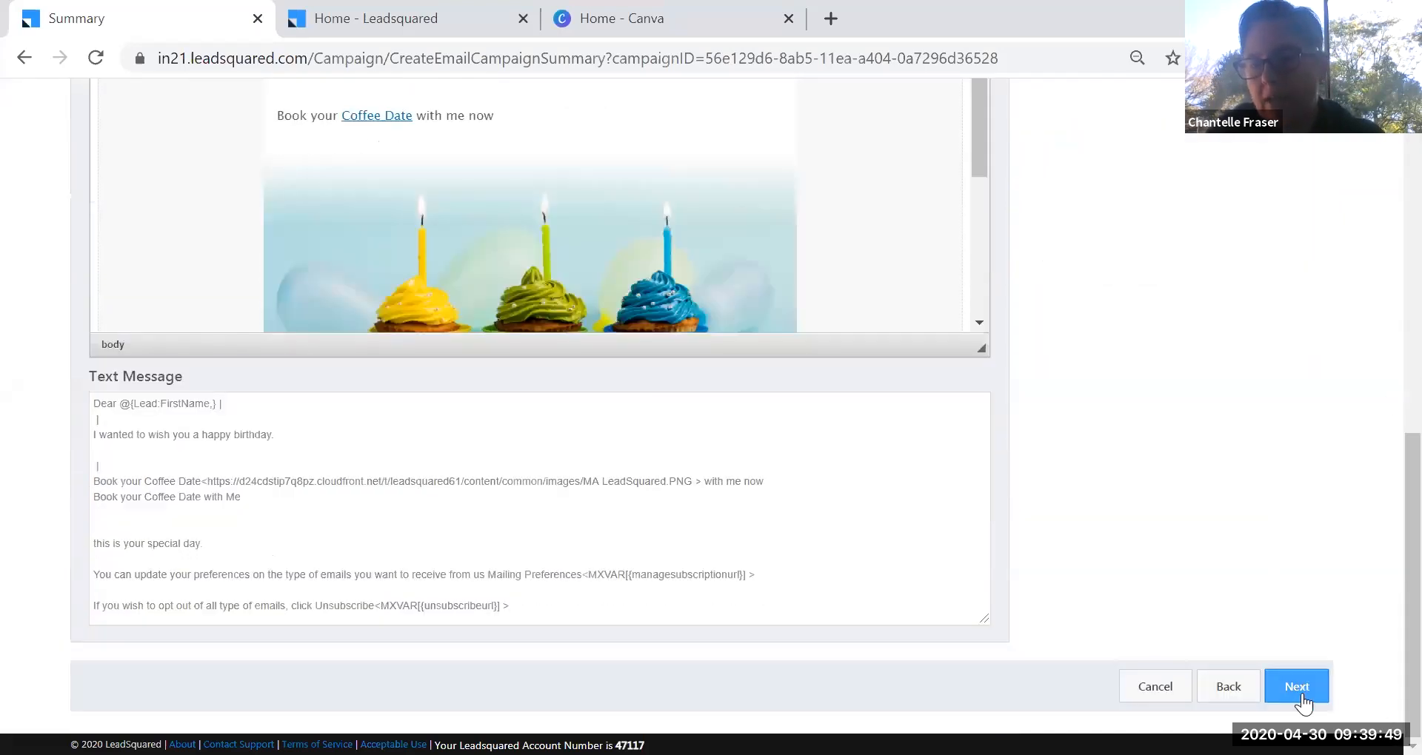
click(1296, 687)
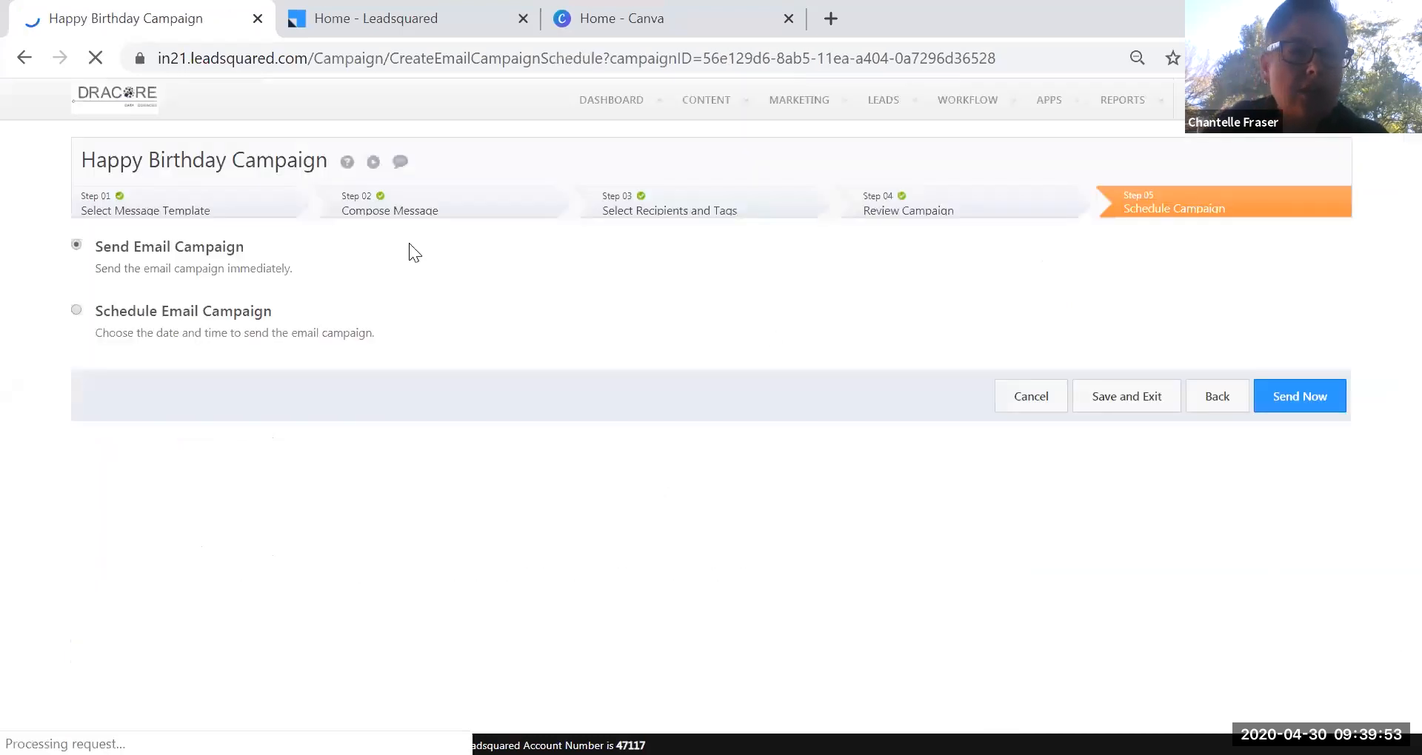
Choose Schedule Email Campaign for 04/30/20, raising the send time to 02:09 PM.
click(139, 321)
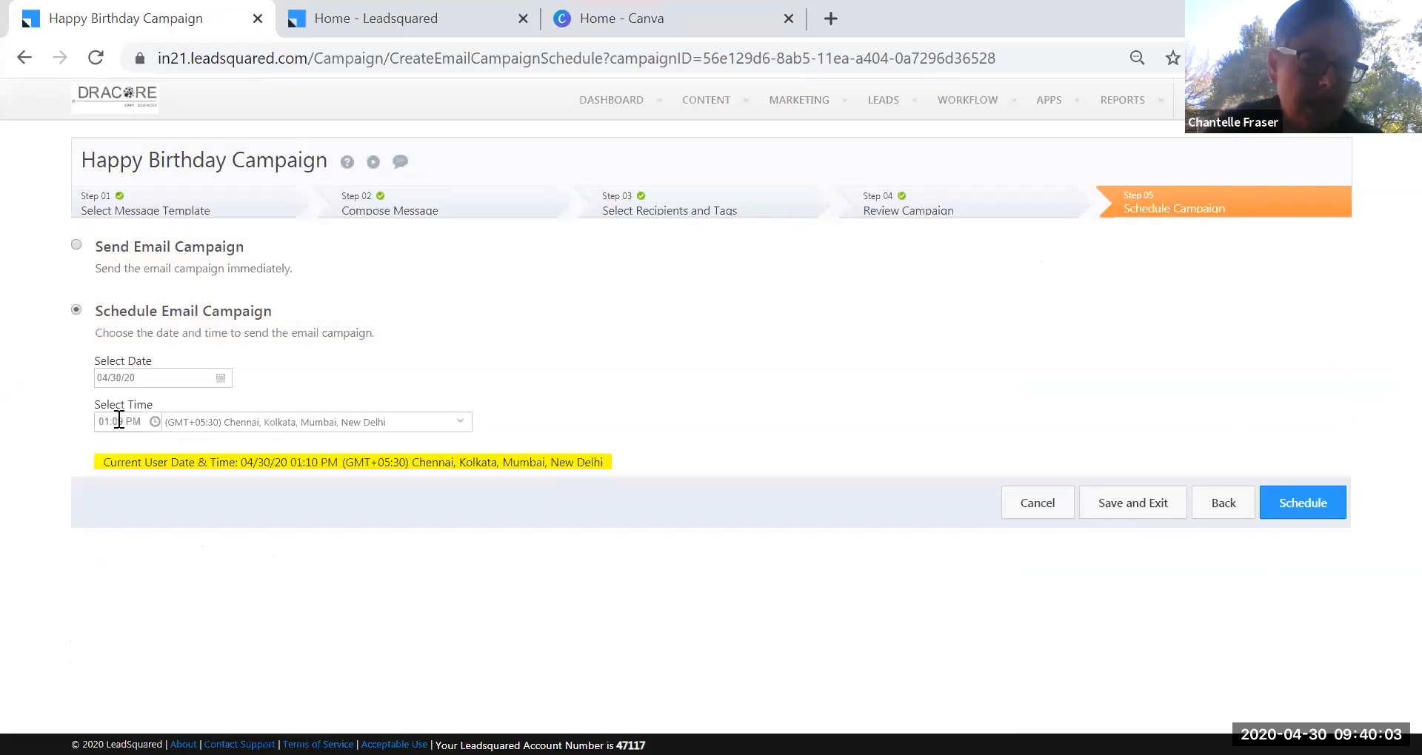
click(145, 423)
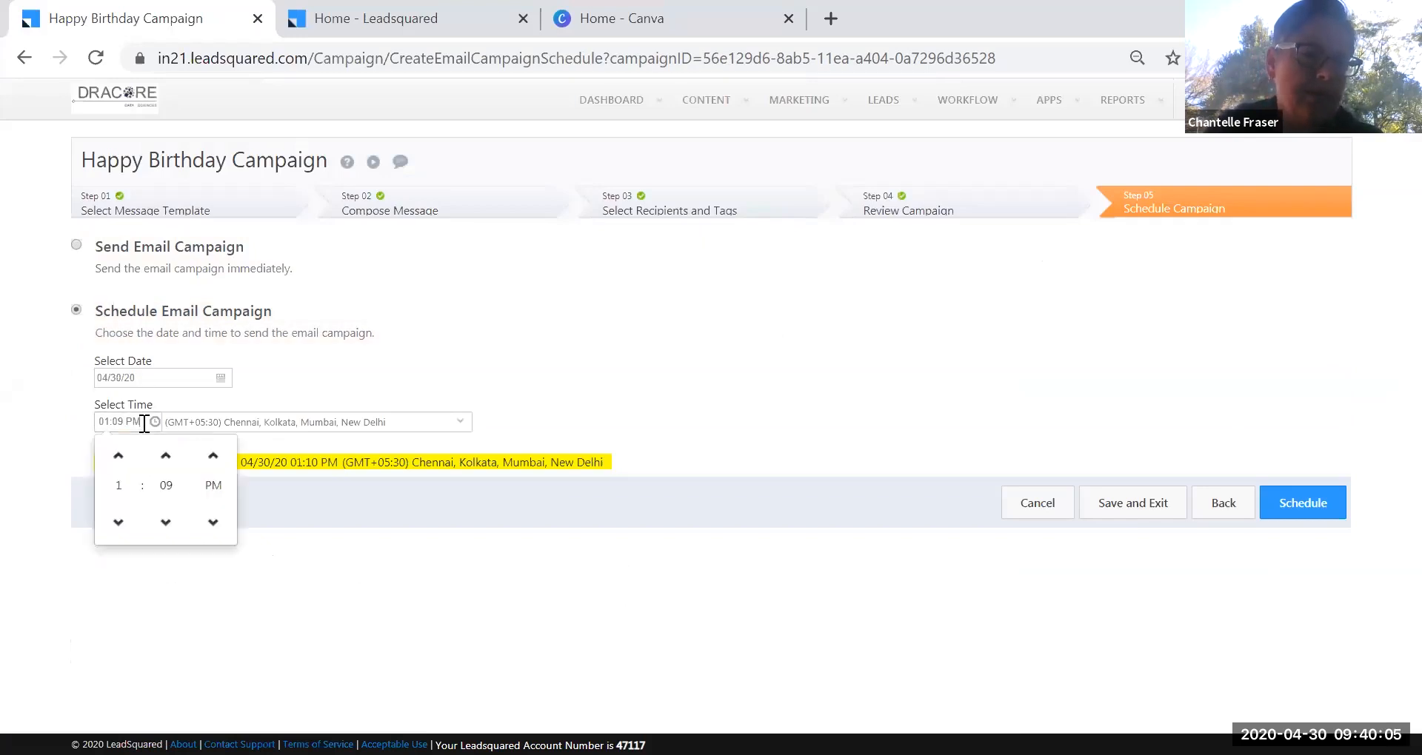
click(119, 456)
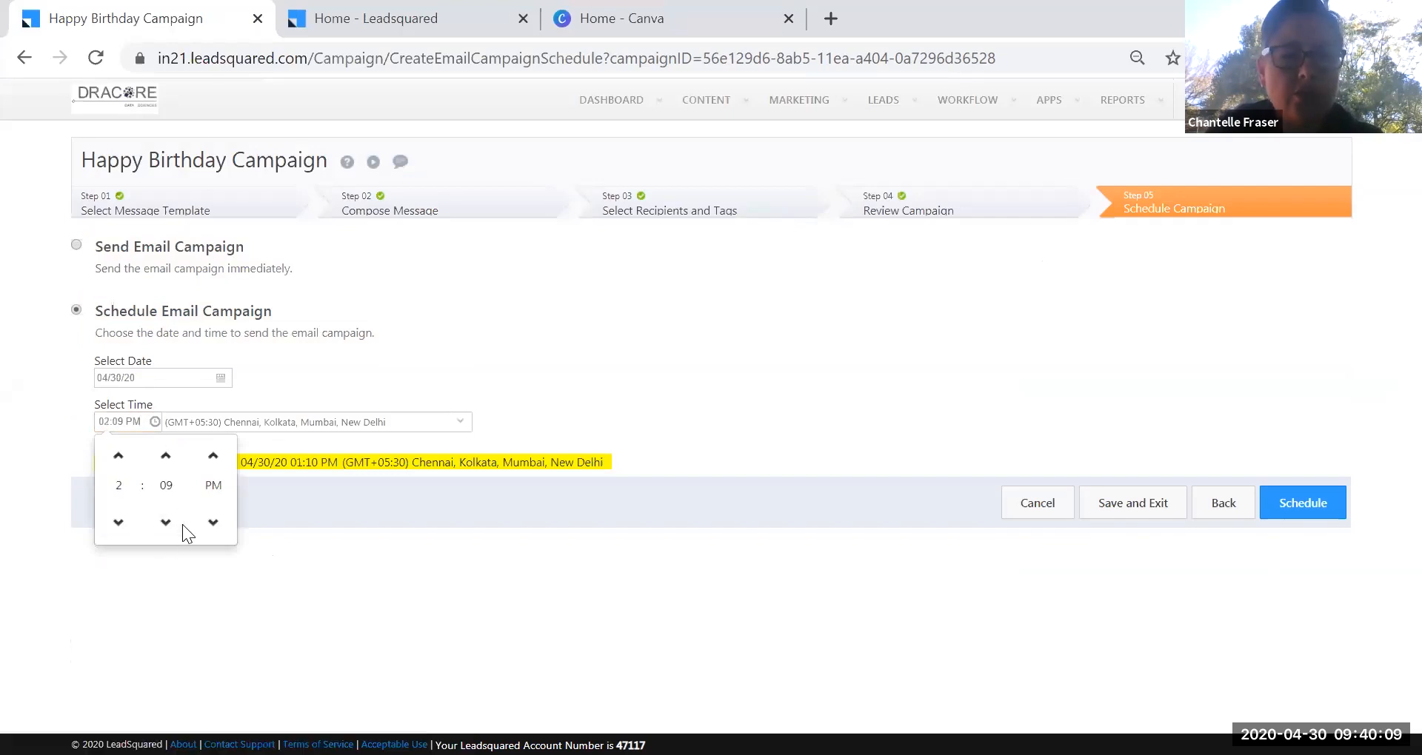
click(326, 524)
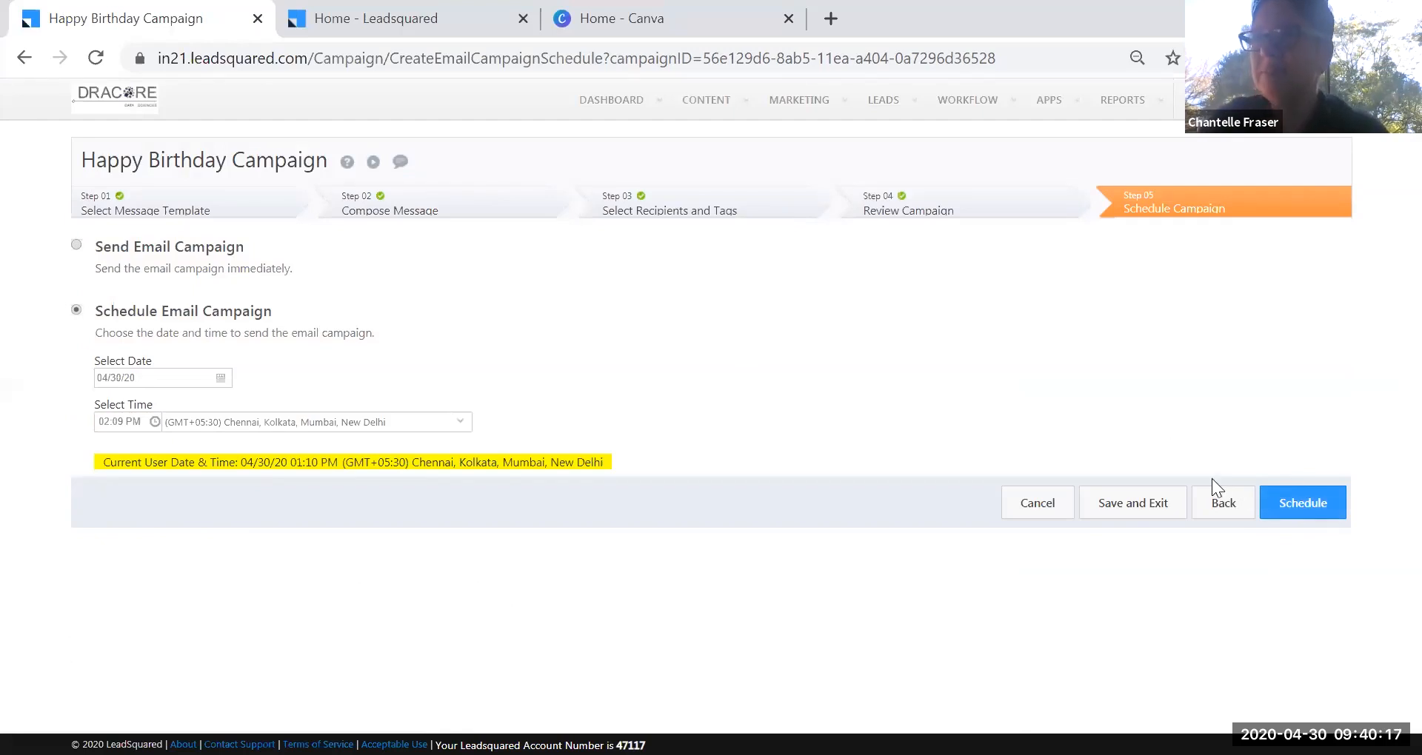
Leave the campaign without saving, cancelling the save prompt, and go to Marketing > Landing Pages.
click(886, 118)
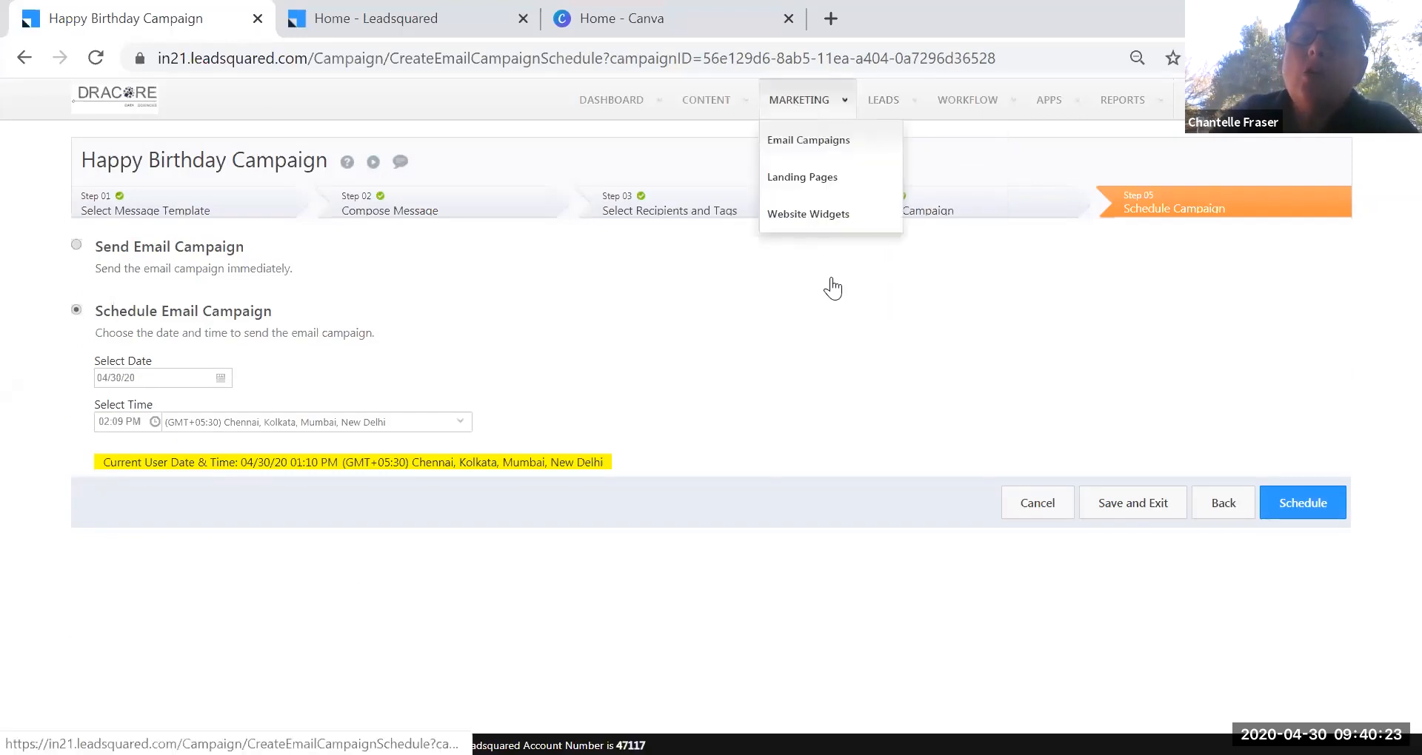
click(1029, 508)
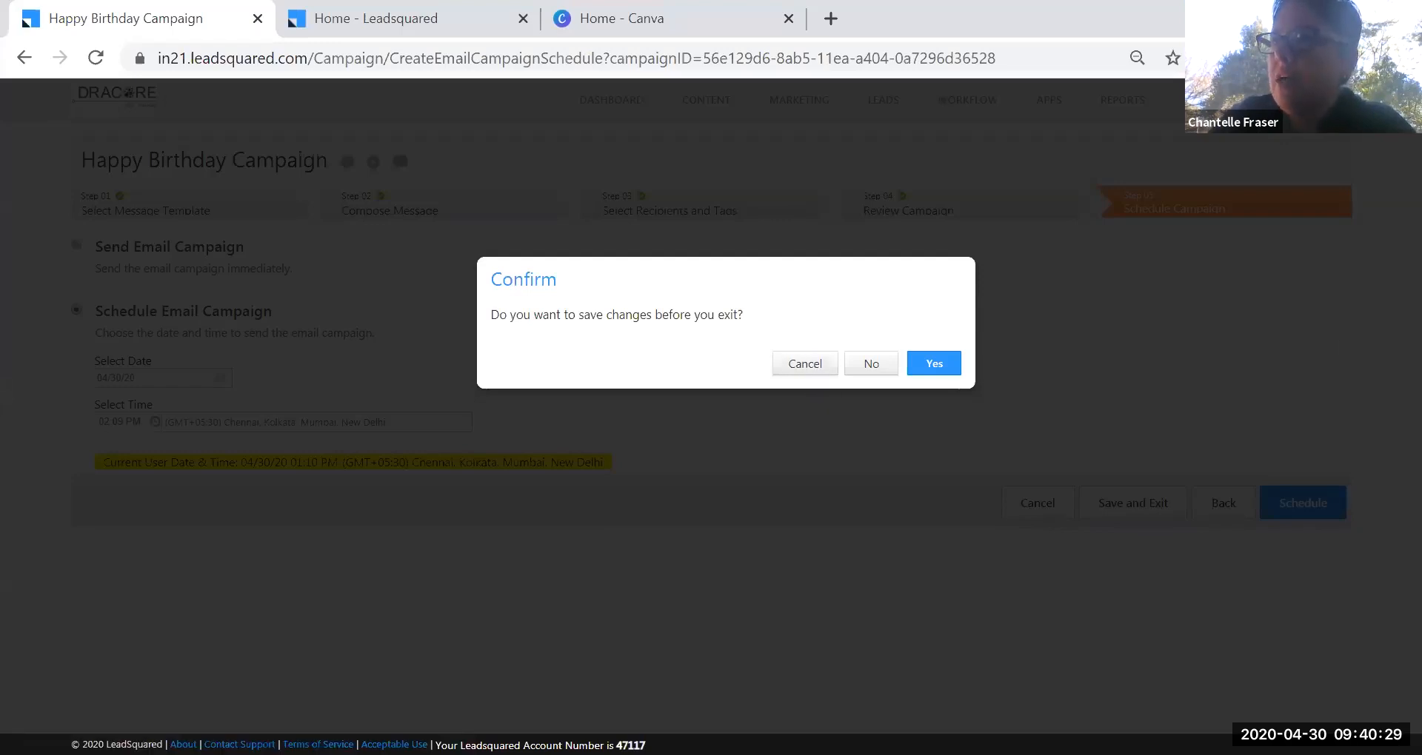
click(794, 379)
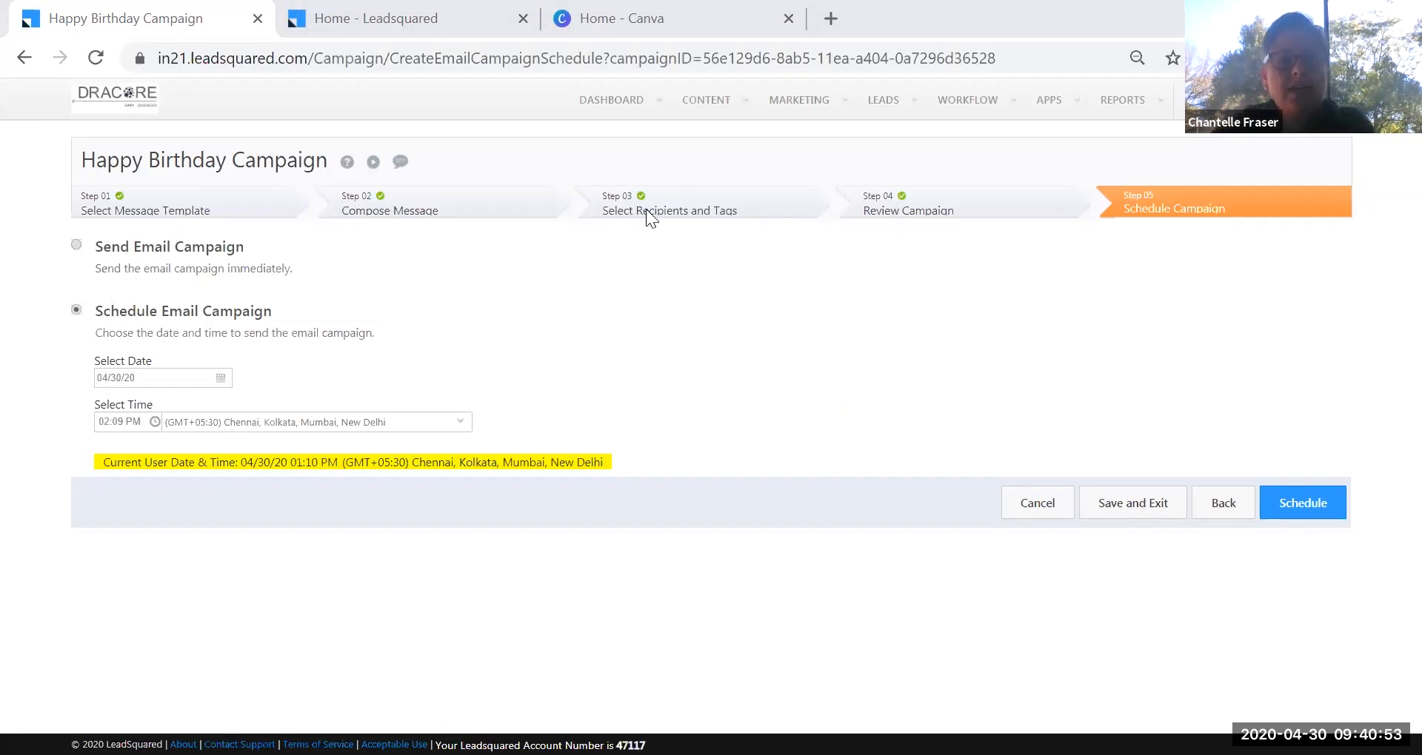
mouse_move(821, 108)
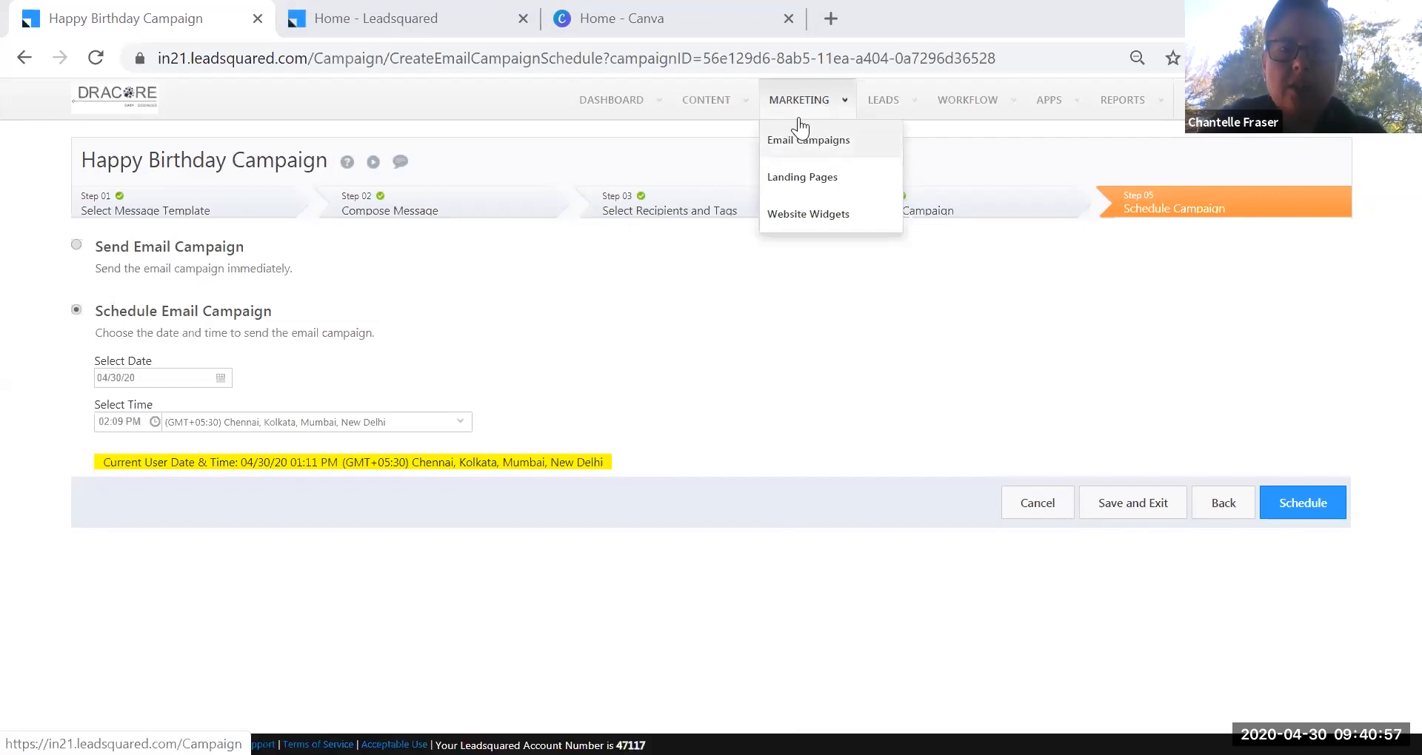
click(831, 188)
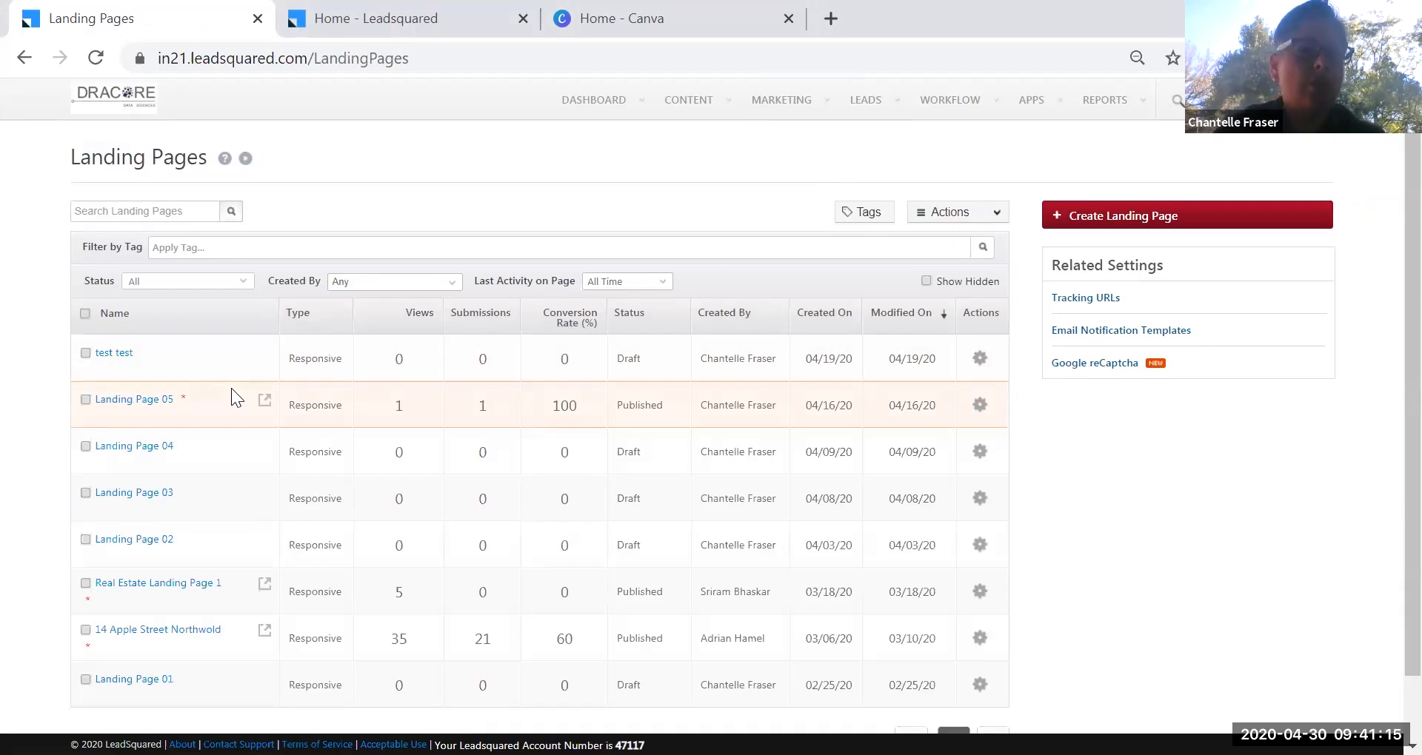
Once the Landing Pages list loads, start a new landing page (Landing Page 06).
click(1135, 224)
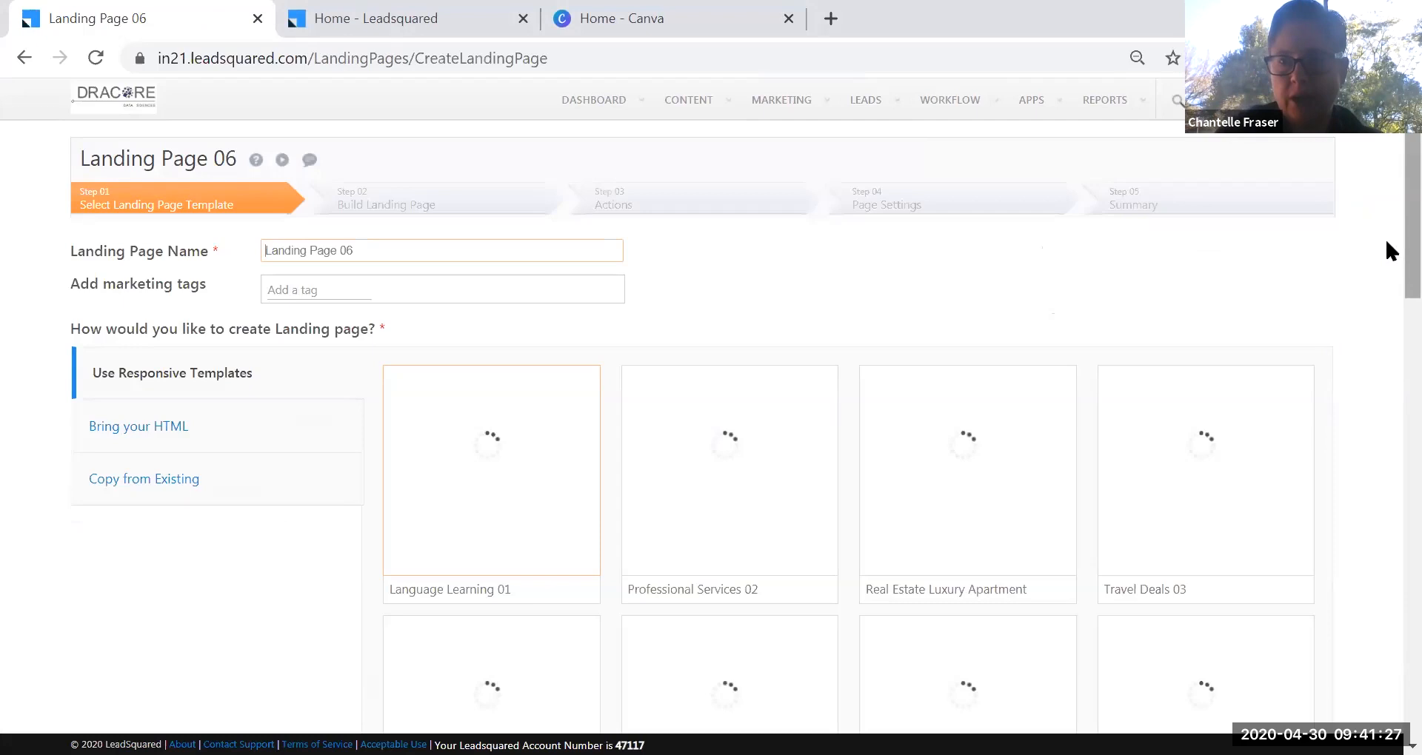
Browse the template gallery and select the Travel Deals template for Landing Page 06.
scroll(1386, 273, down, 2)
scroll(1385, 297, down, 3)
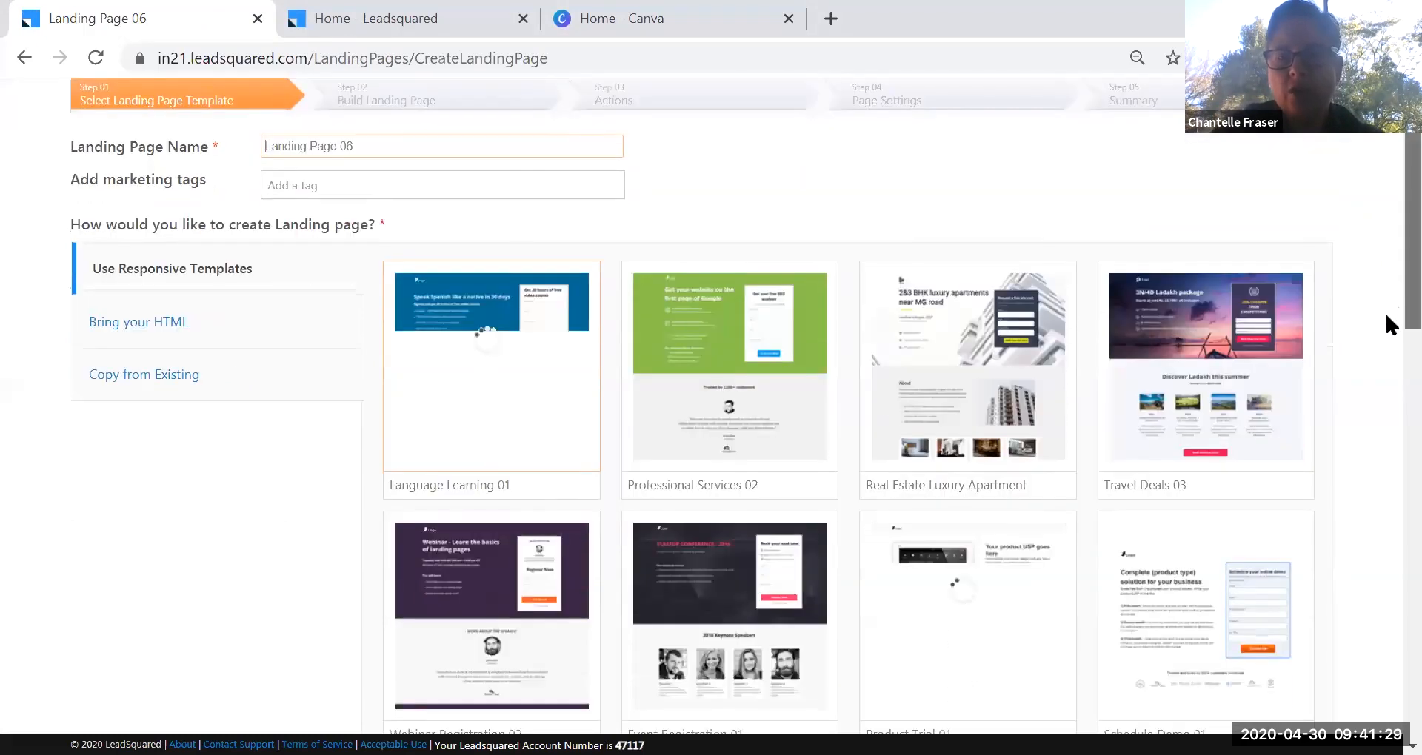
mouse_move(552, 251)
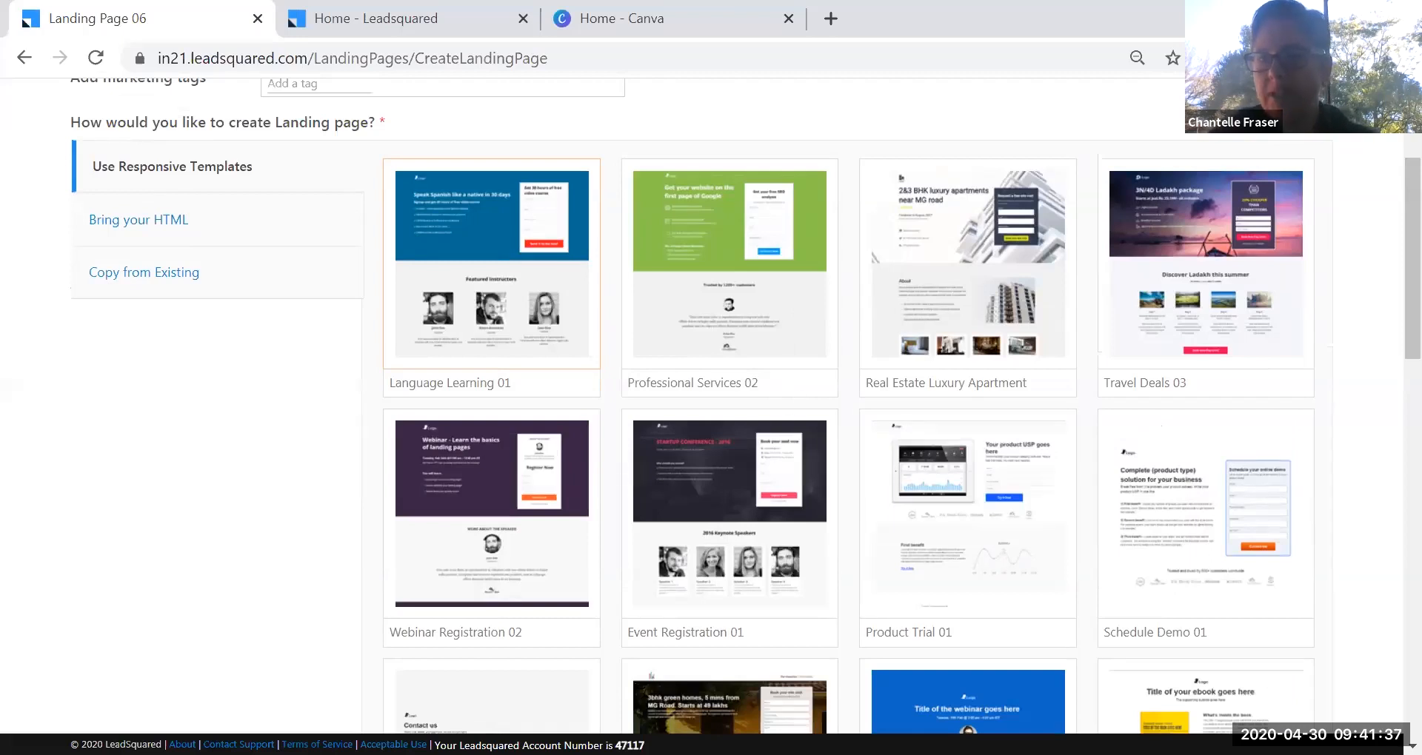
scroll(1384, 331, down, 3)
scroll(902, 410, down, 5)
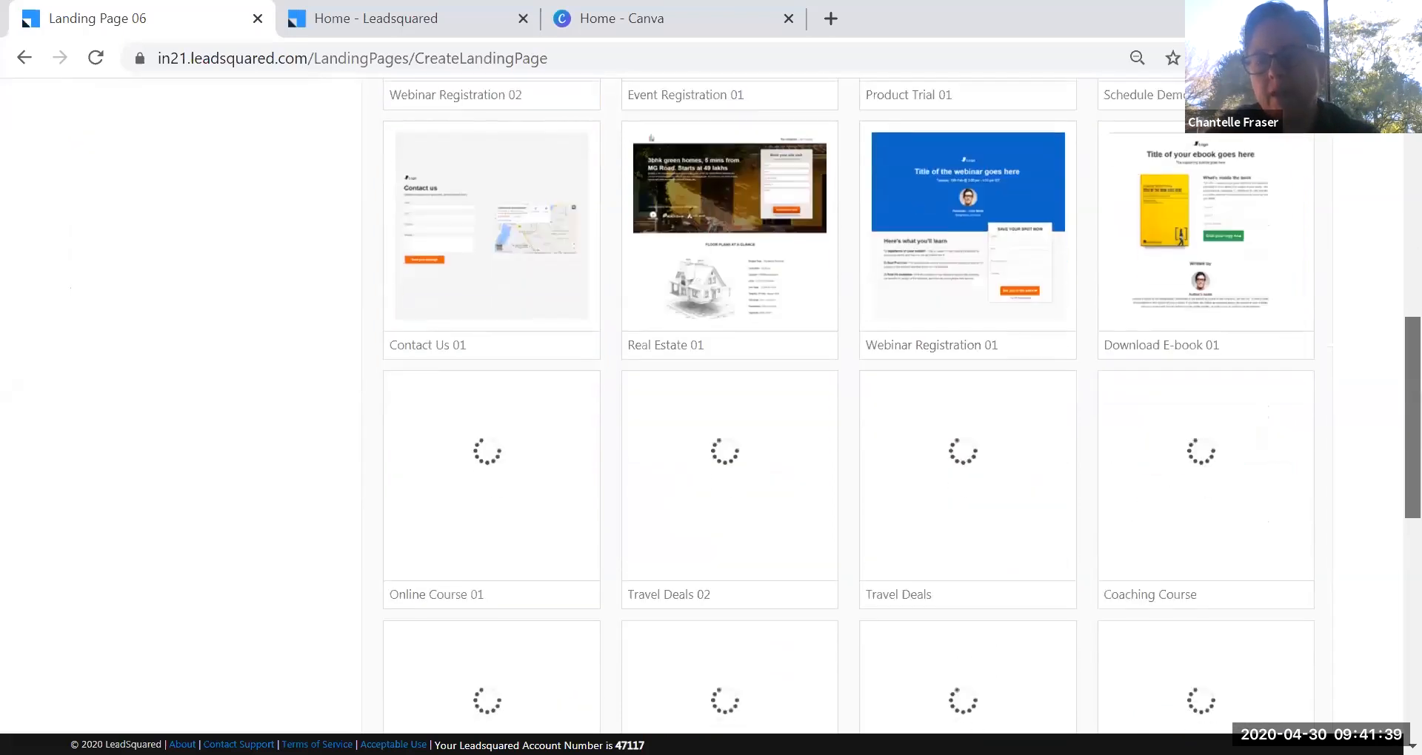
scroll(1391, 585, down, 4)
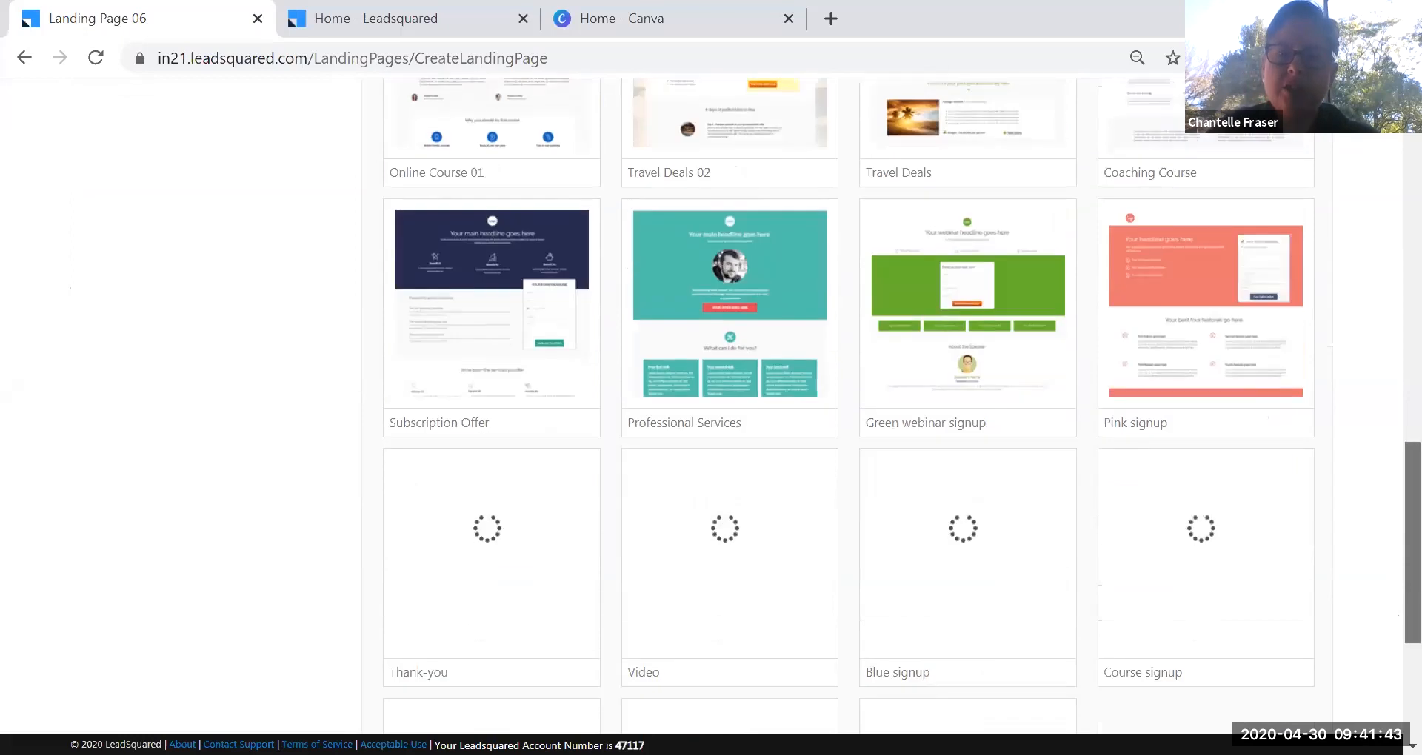
scroll(1378, 474, up, 10)
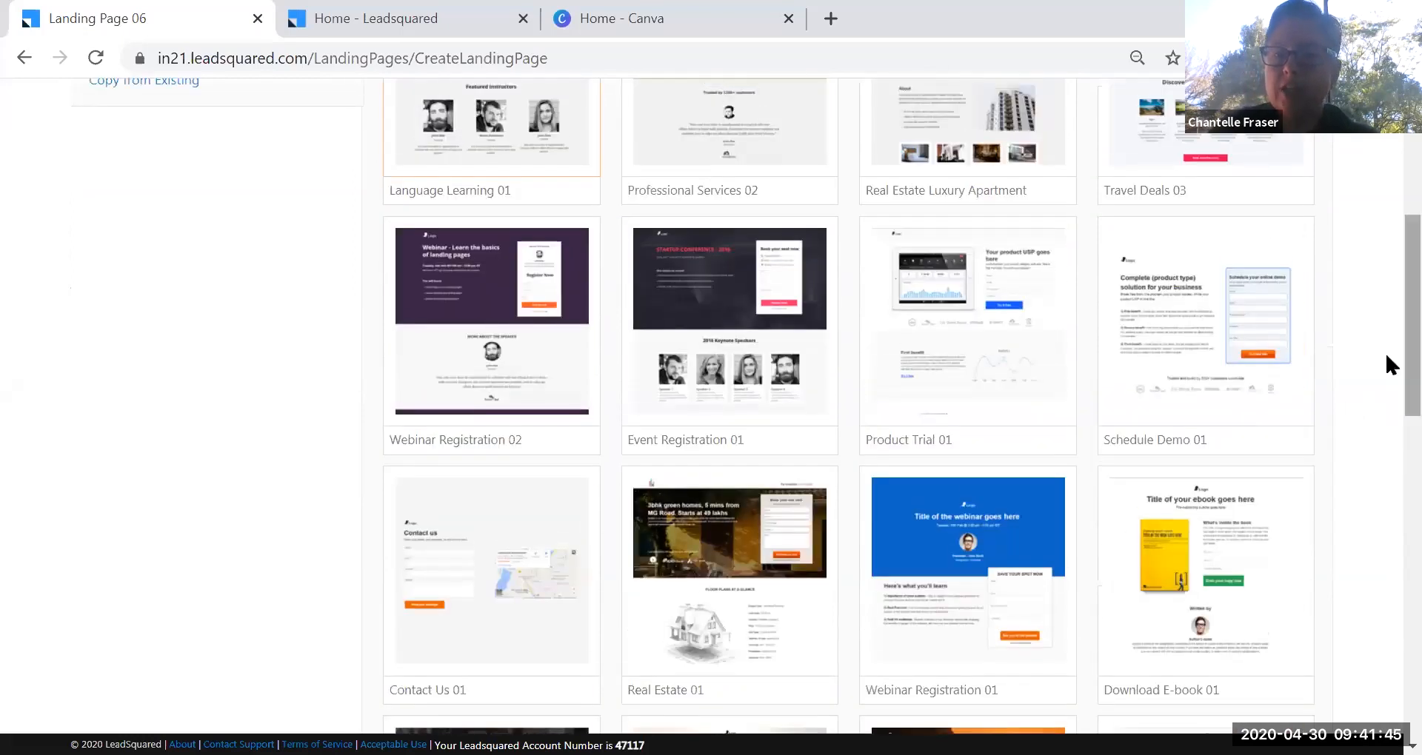
scroll(1384, 229, up, 5)
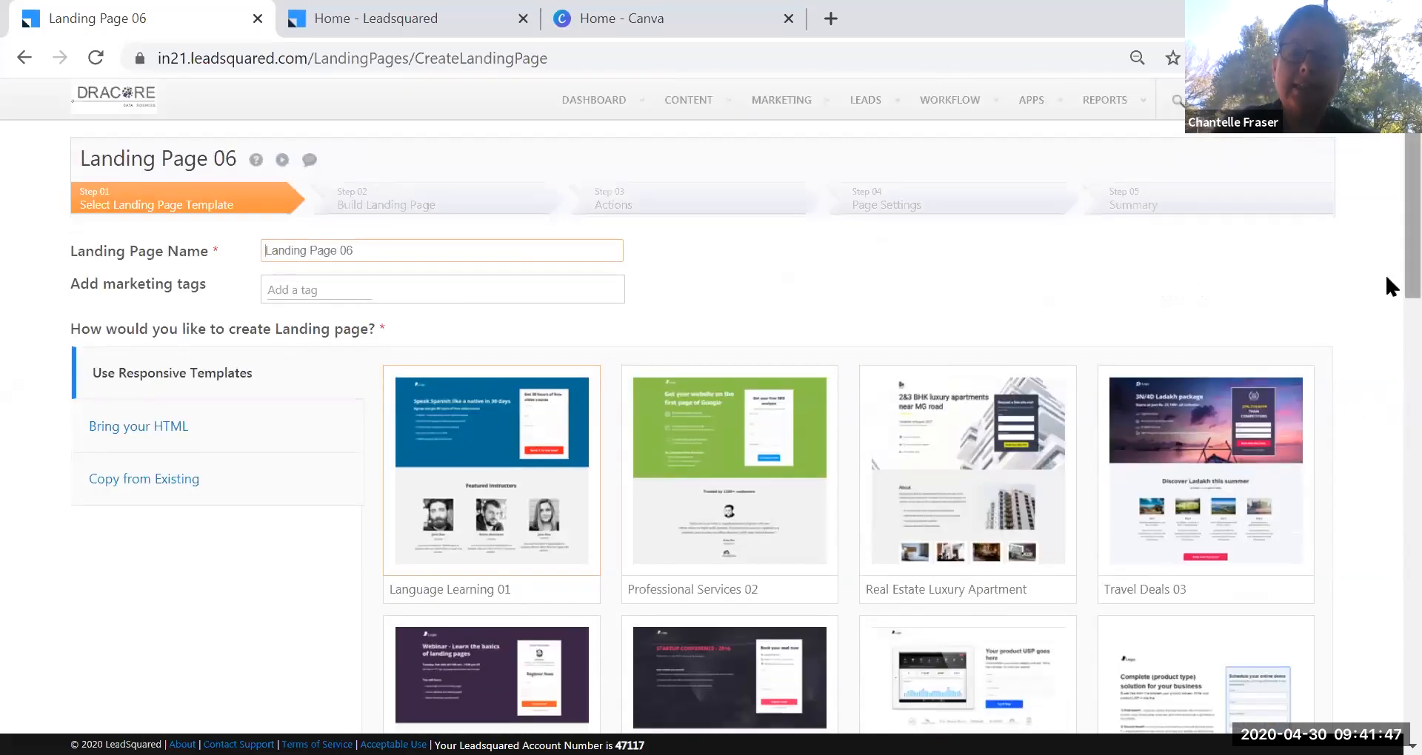
scroll(1386, 293, down, 1)
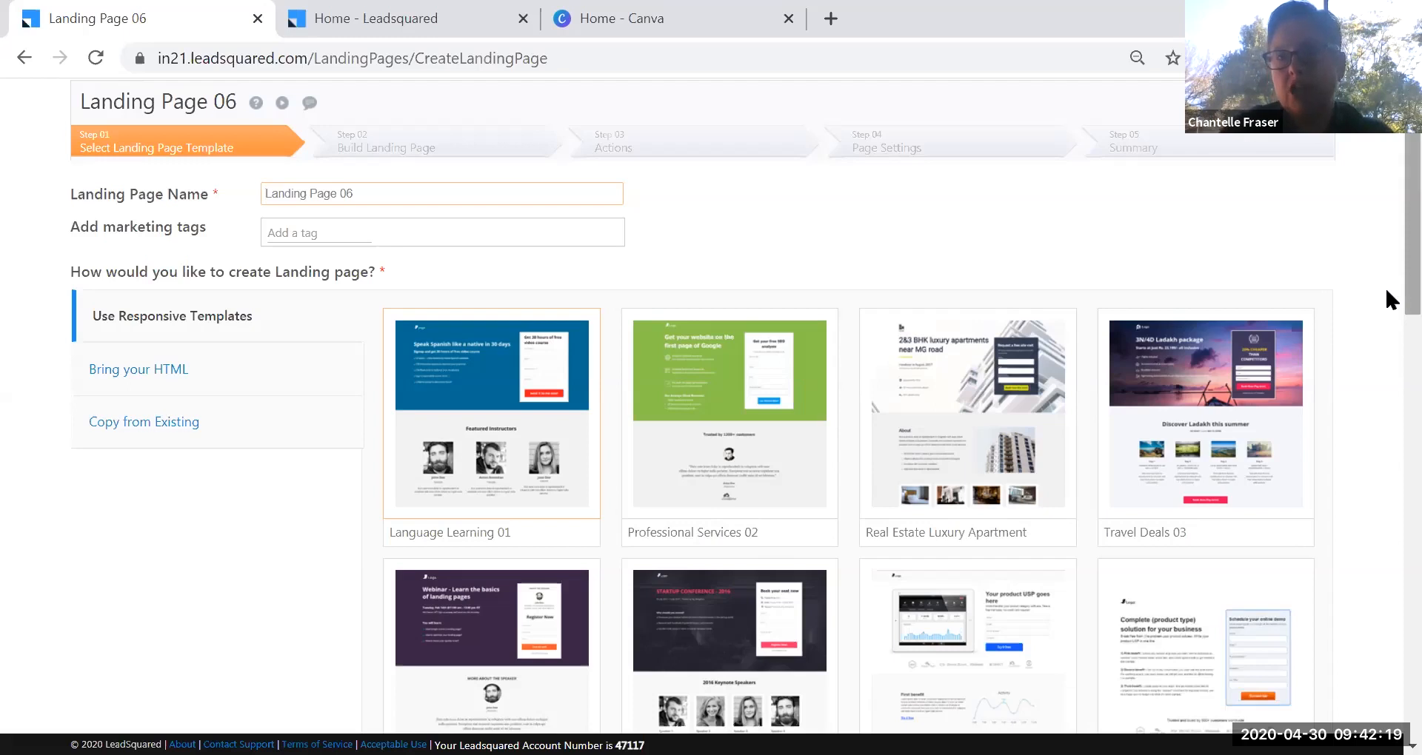
mouse_move(1259, 389)
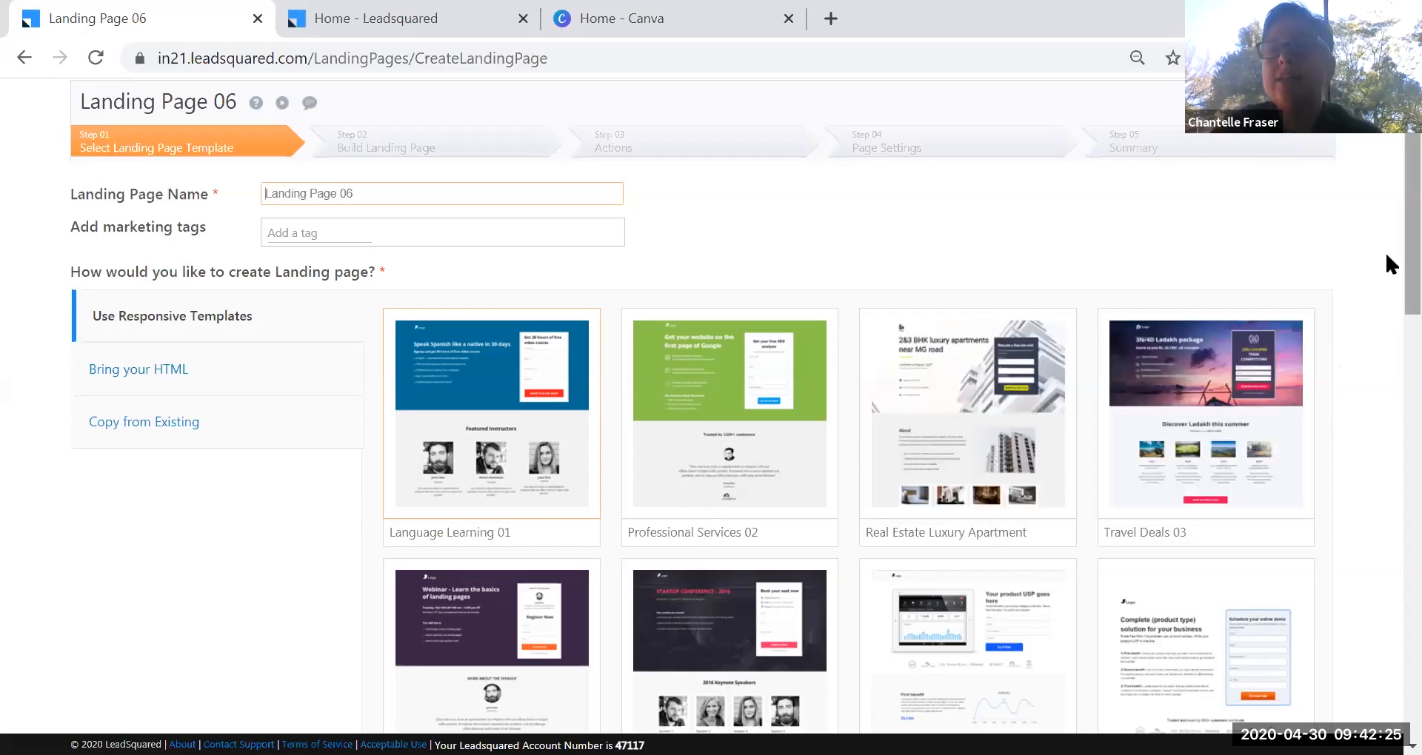
scroll(1387, 296, down, 9)
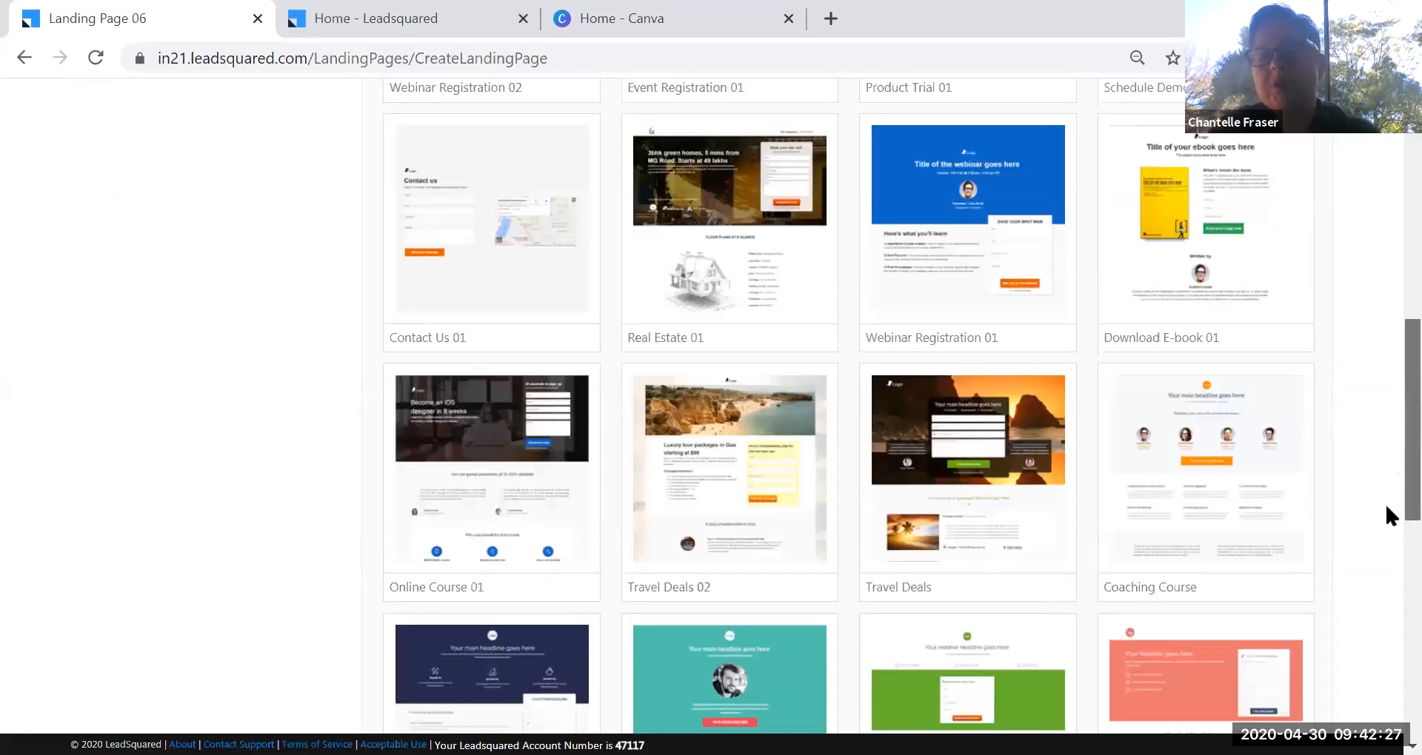
scroll(1389, 516, down, 10)
scroll(1388, 679, down, 2)
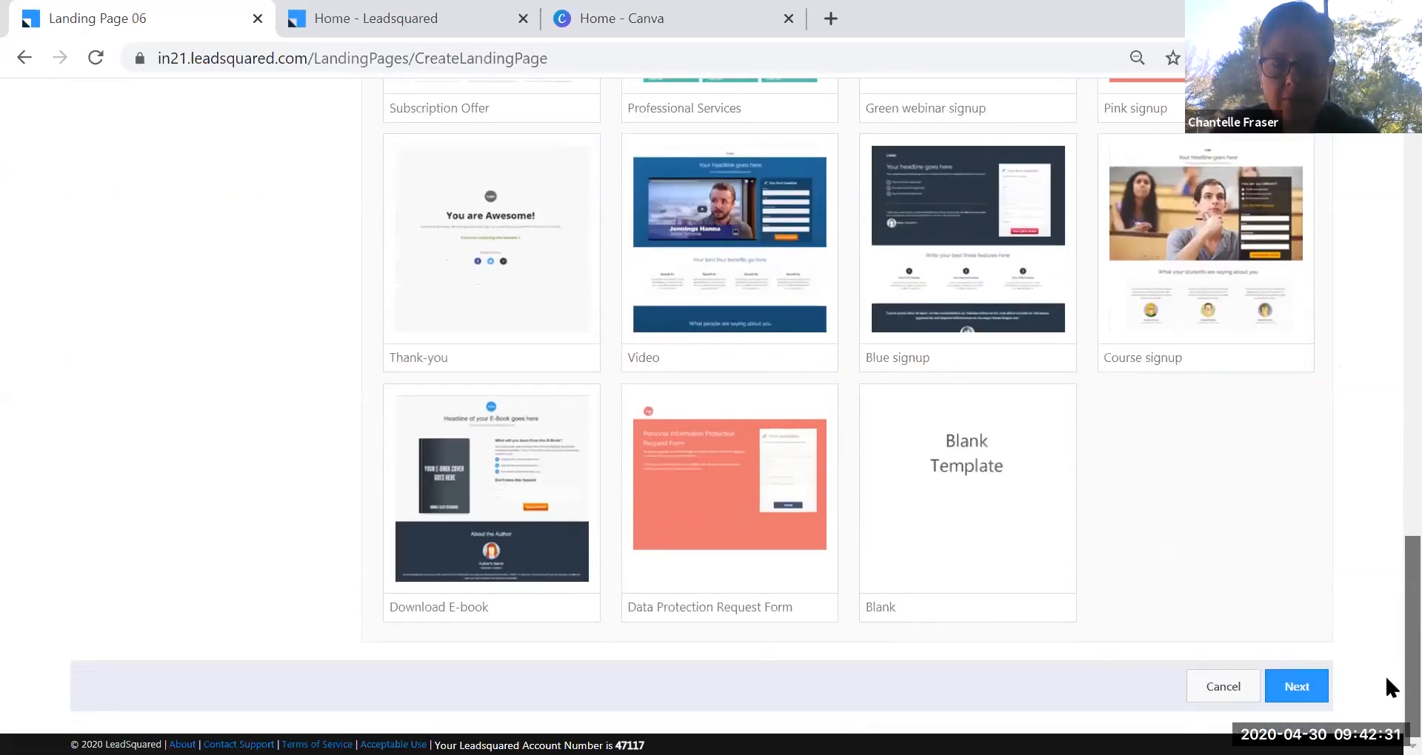
mouse_move(974, 461)
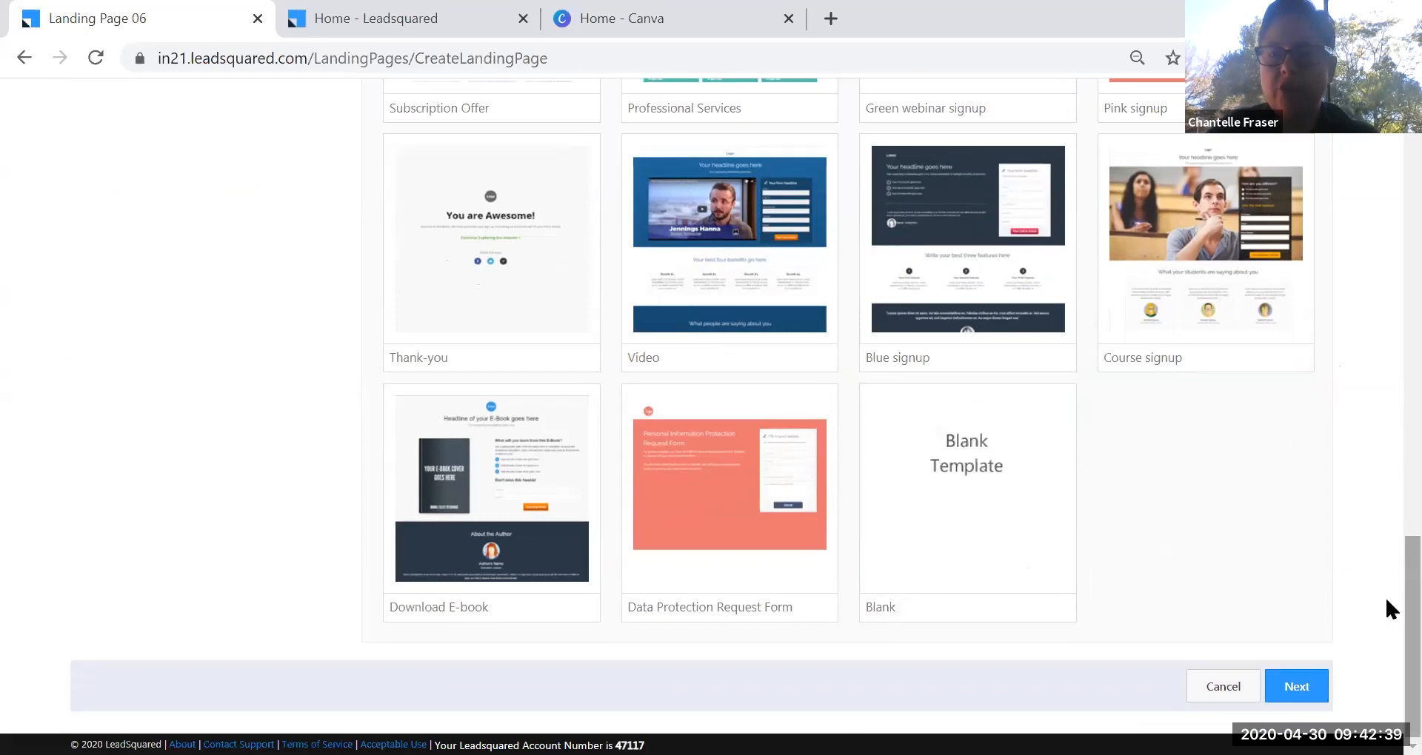
scroll(1388, 507, up, 8)
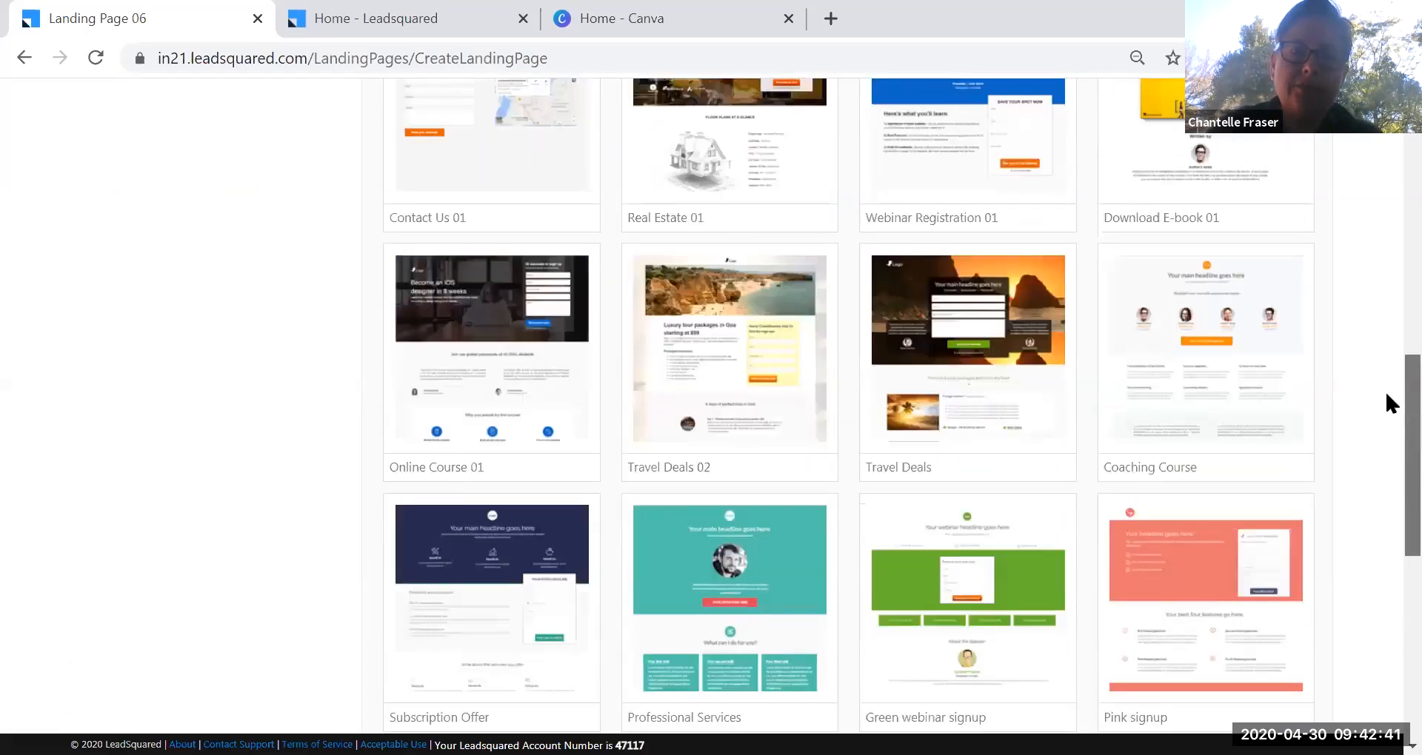
mouse_move(999, 437)
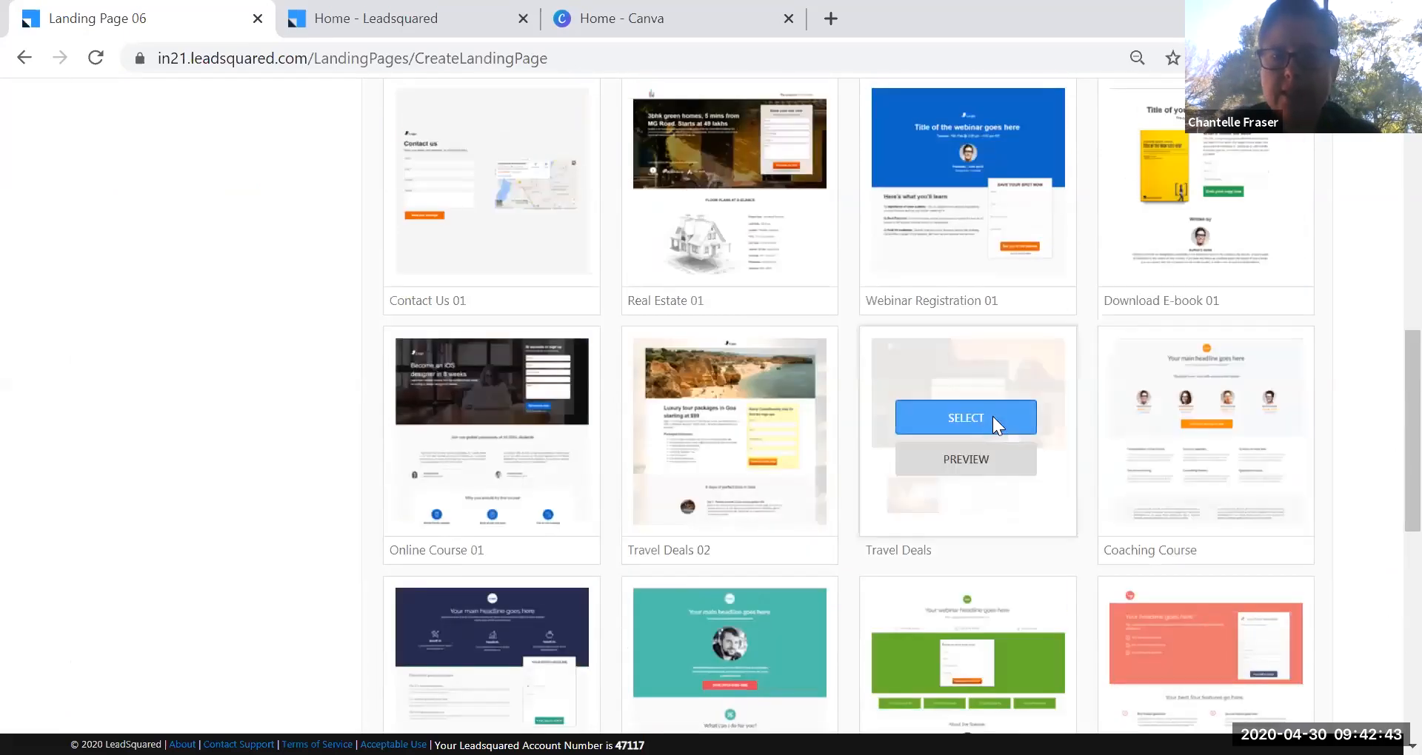
click(993, 416)
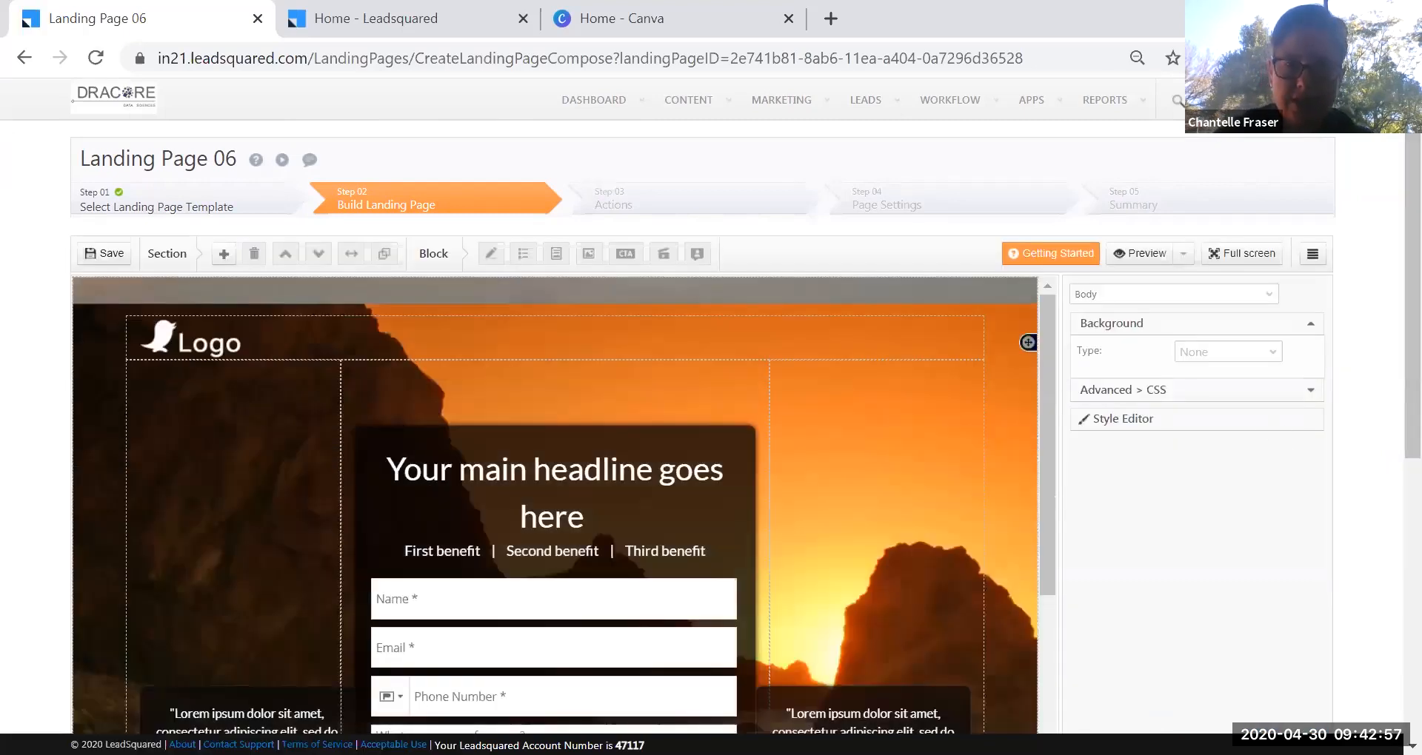
Scroll through the Travel Deals canvas to review its headline, form and three packages.
scroll(1385, 405, down, 3)
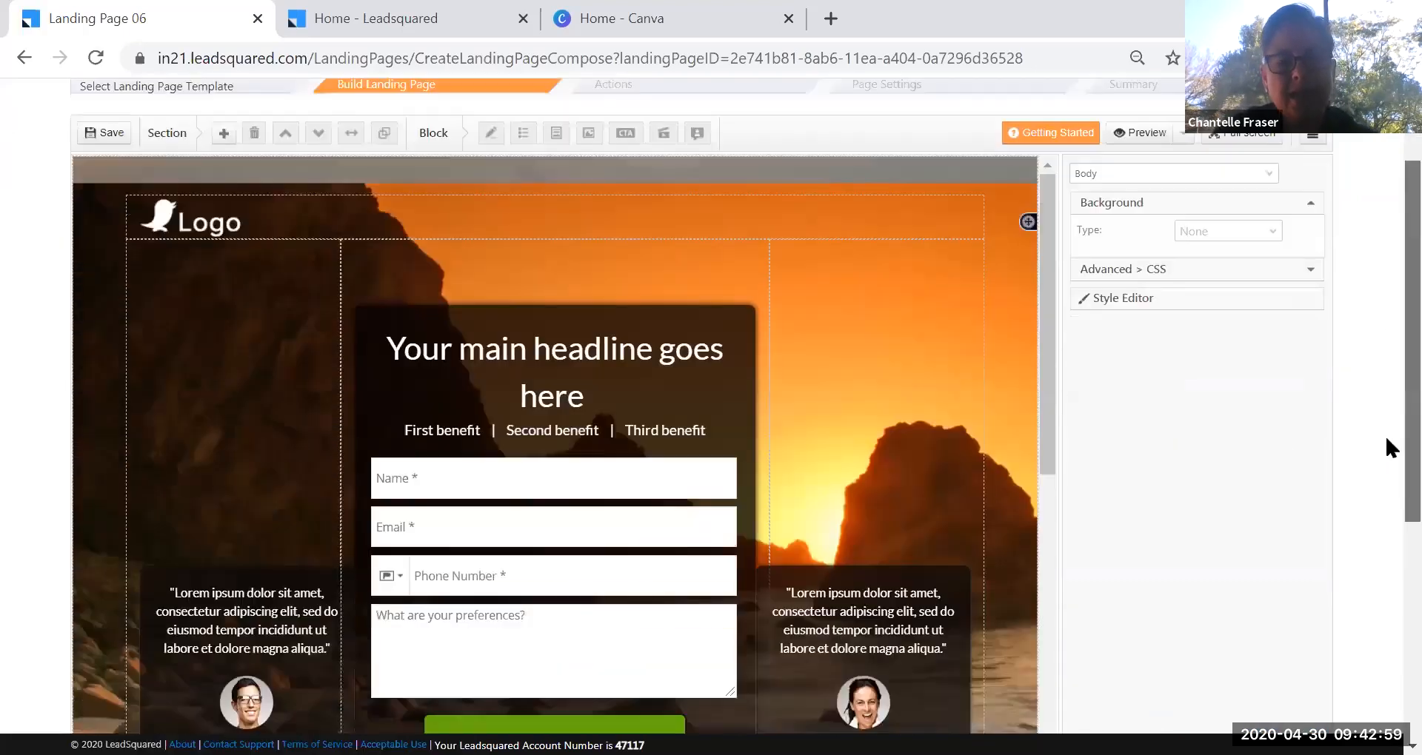
scroll(1385, 409, up, 2)
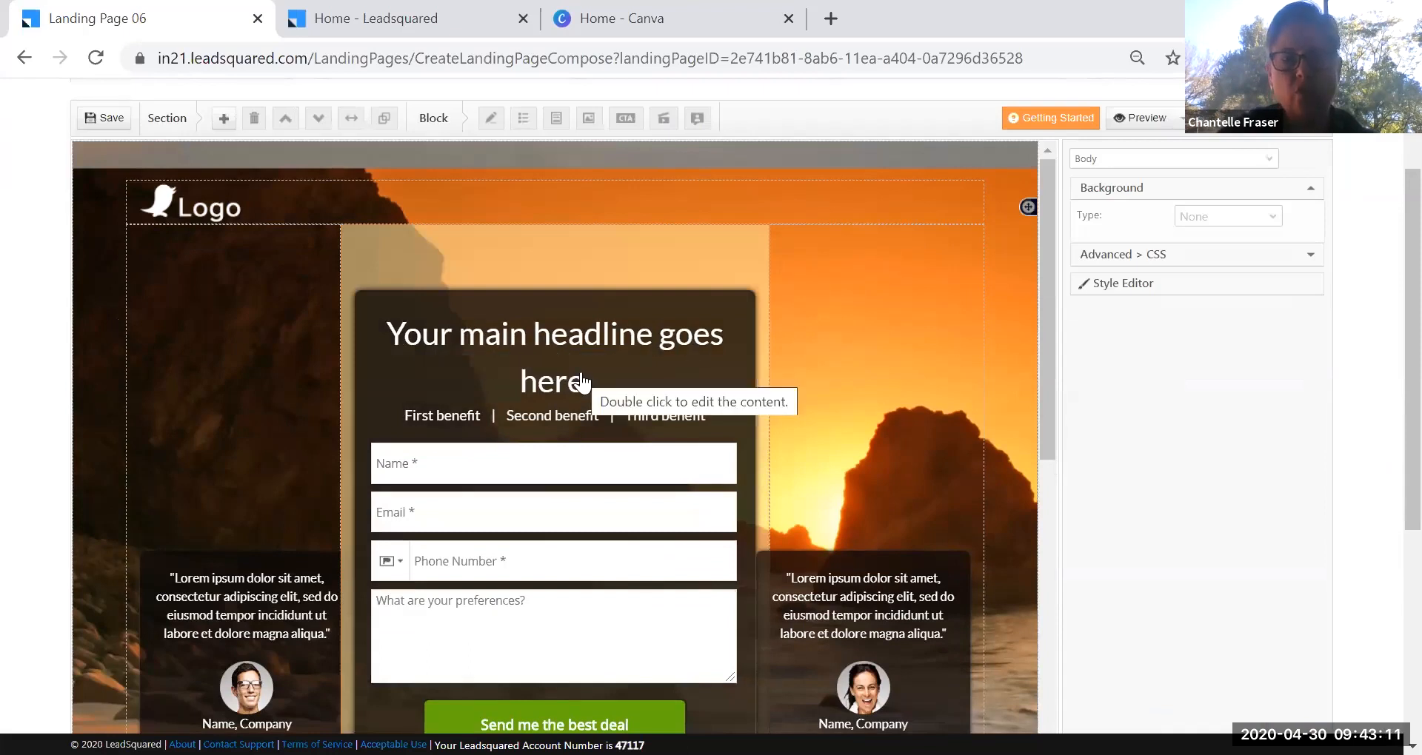
scroll(1055, 415, down, 1)
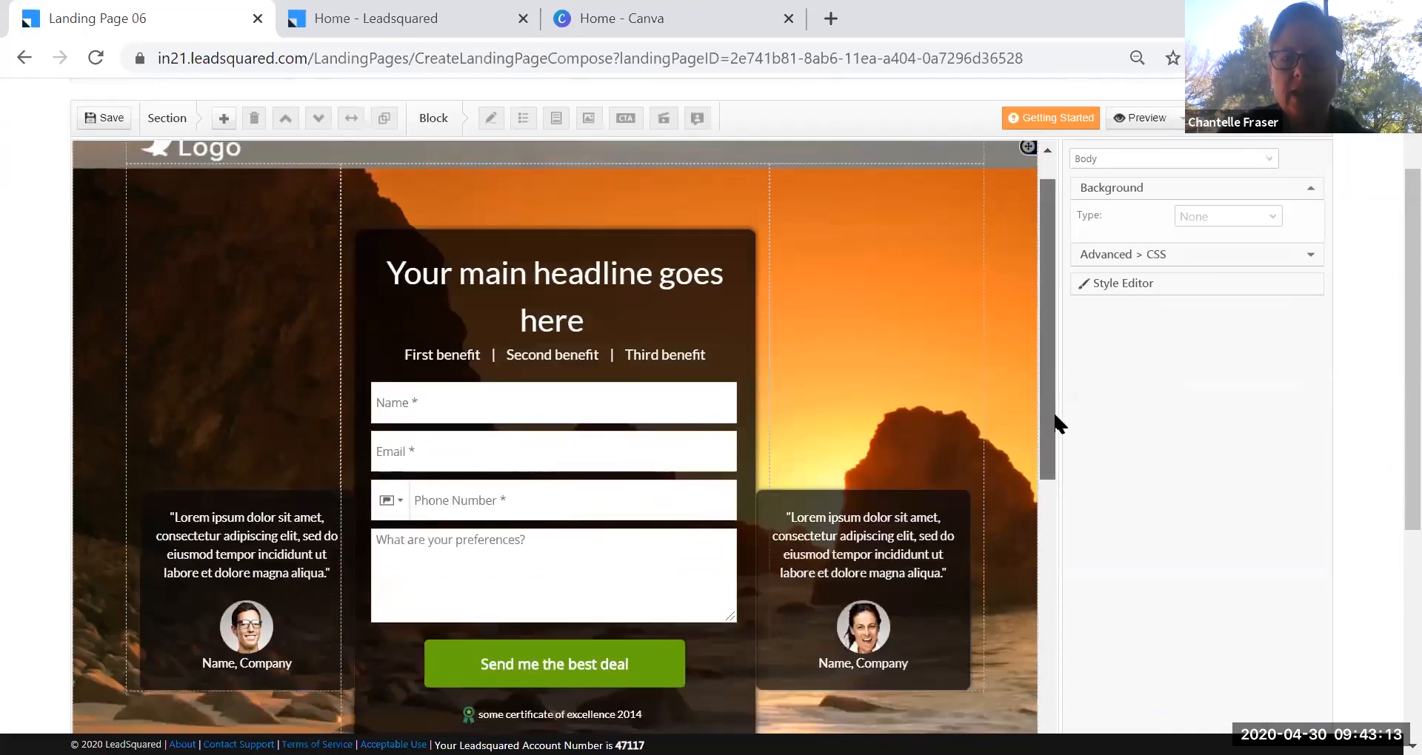
scroll(1056, 424, down, 10)
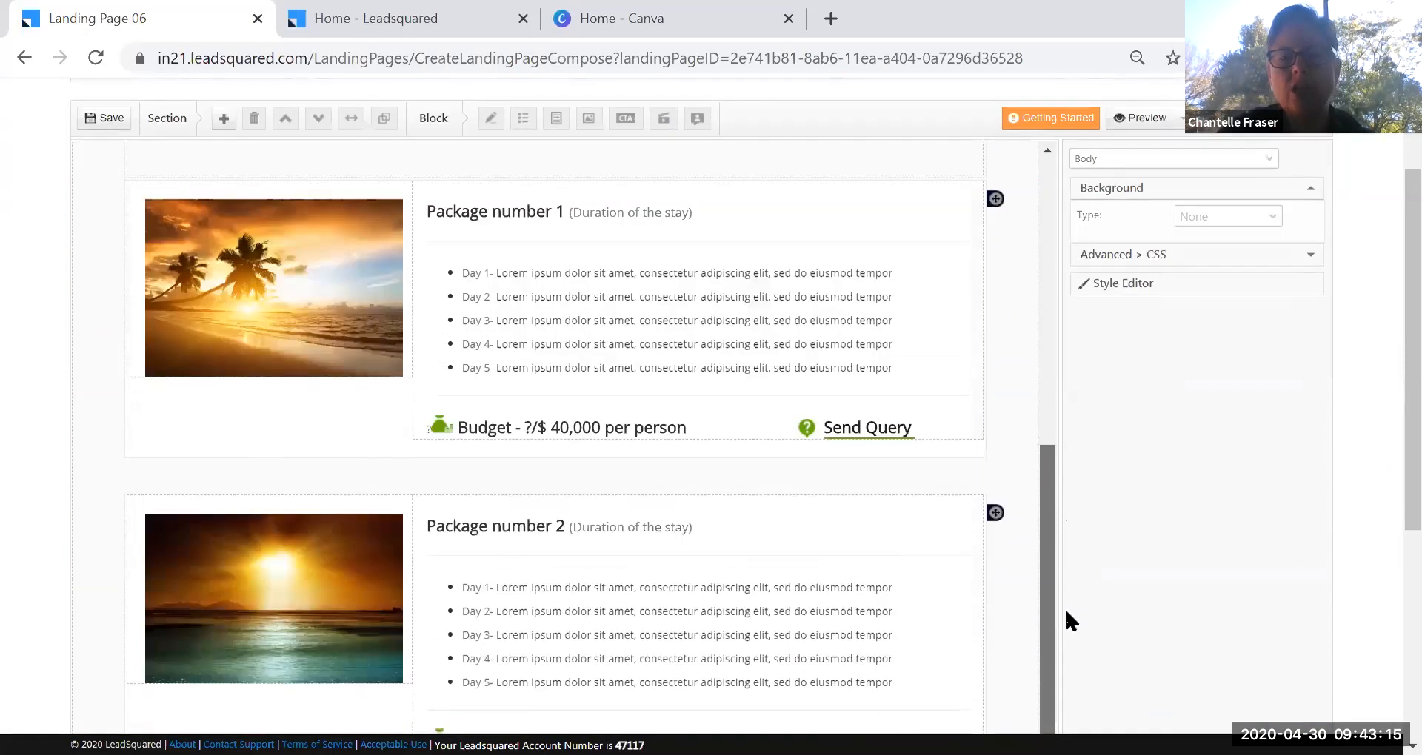
drag(1066, 613, 1066, 626)
drag(1413, 403, 1391, 607)
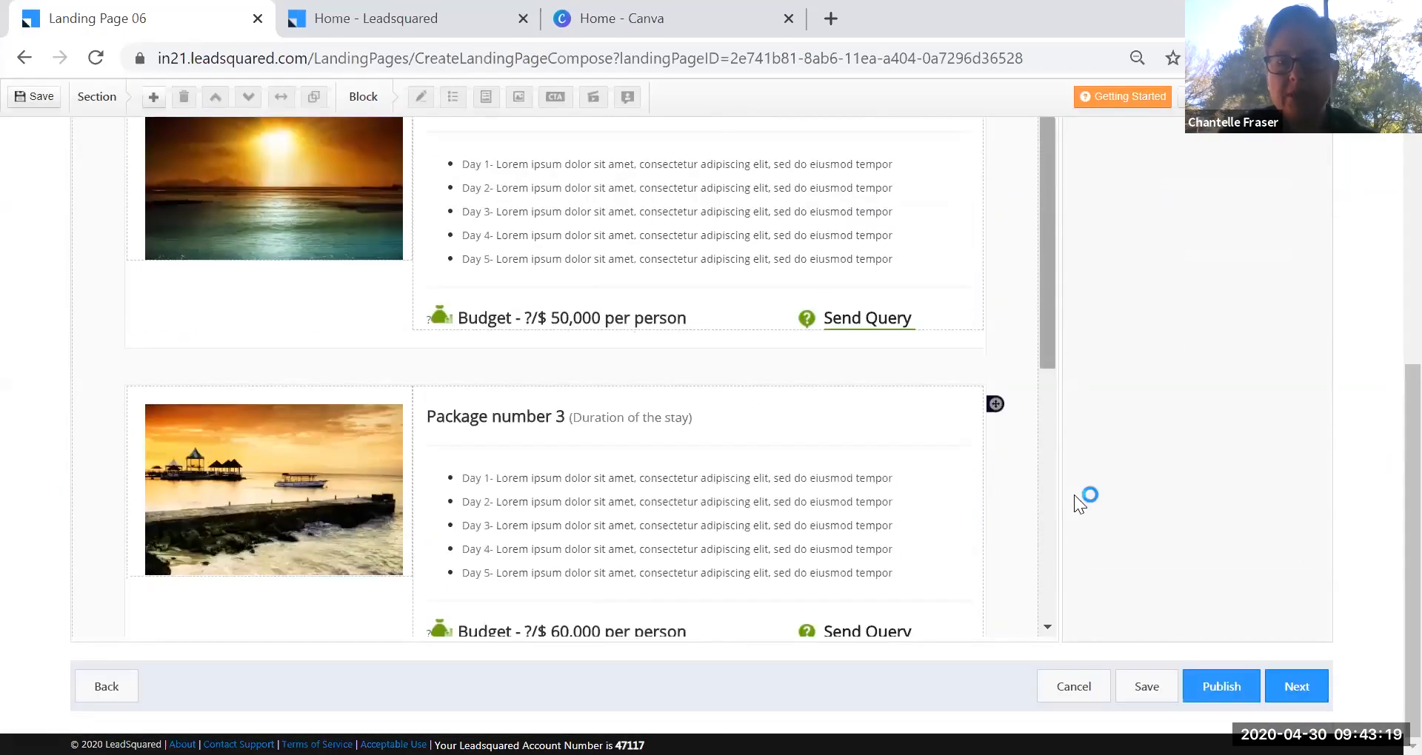
scroll(1074, 495, down, 10)
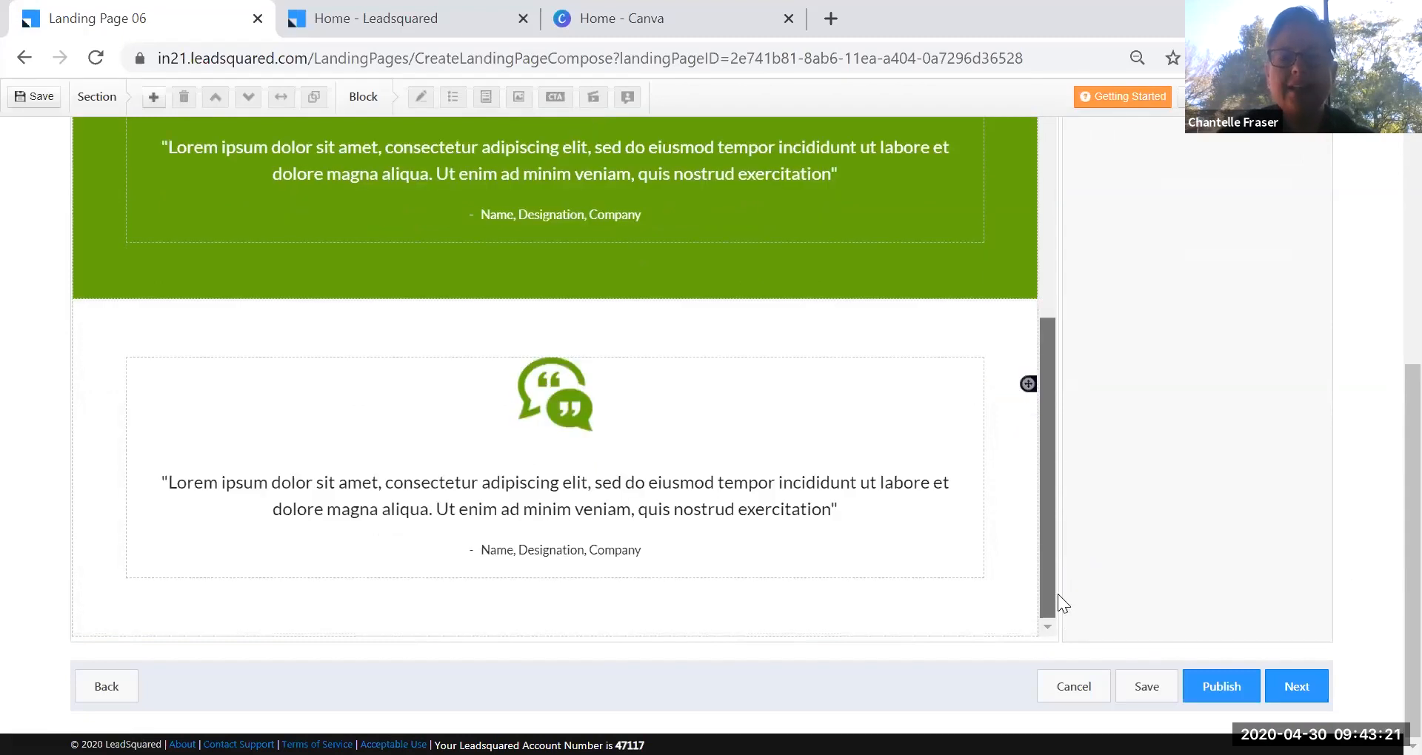
scroll(1059, 555, up, 3)
scroll(1064, 400, up, 5)
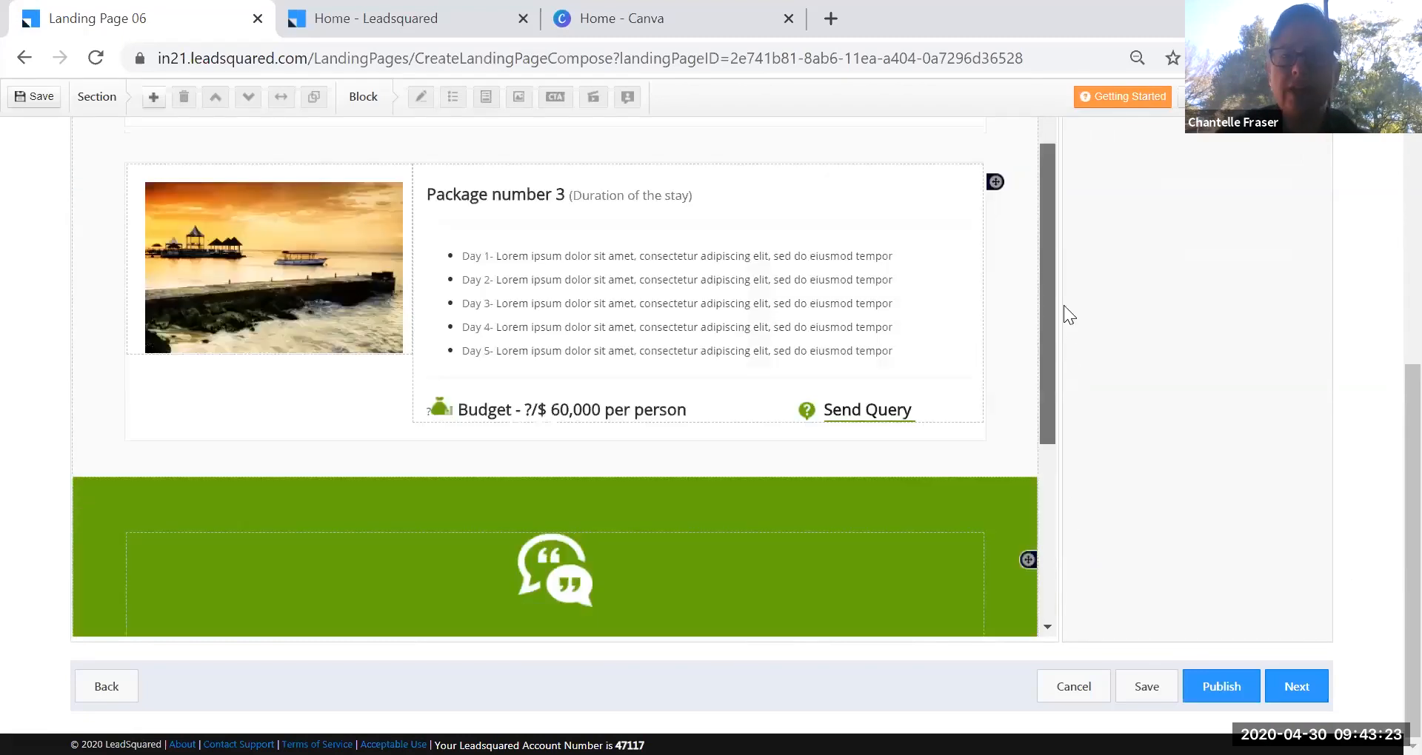
scroll(1064, 305, up, 5)
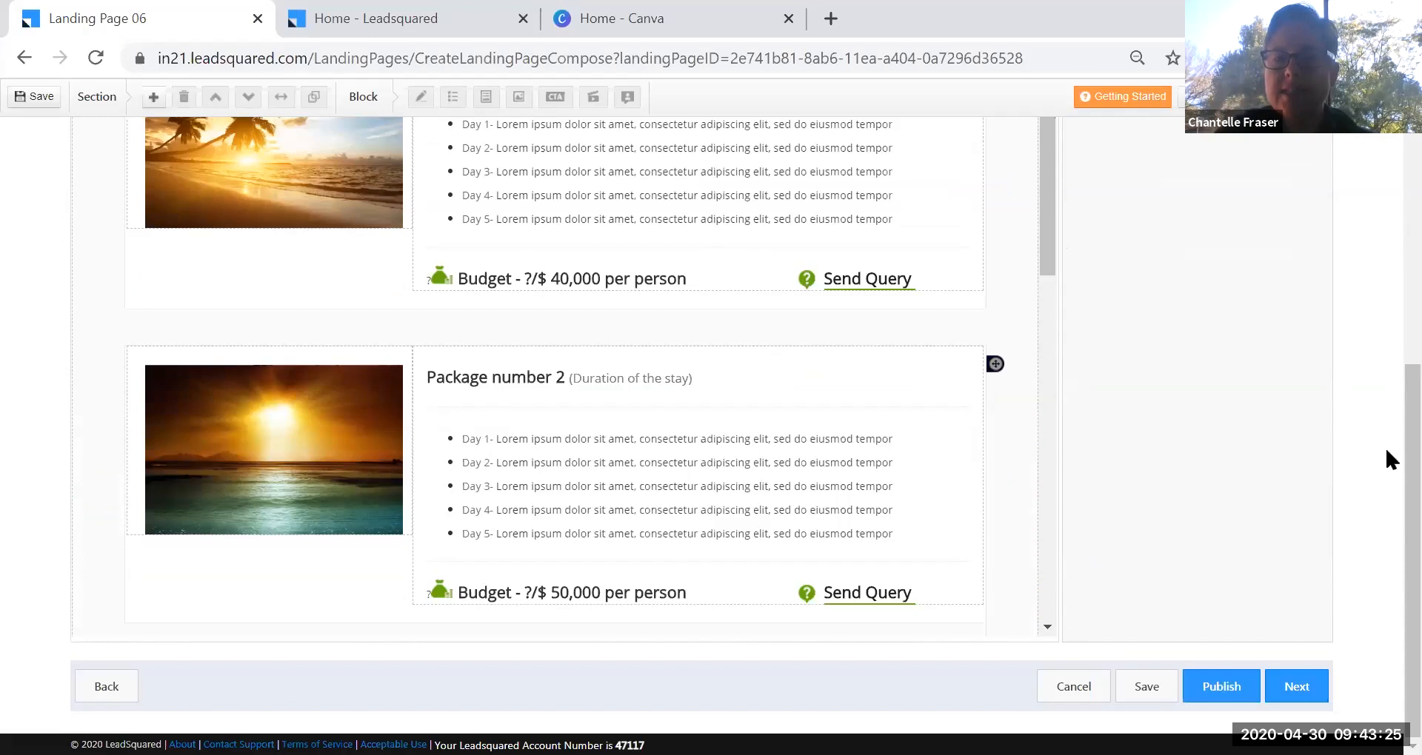
scroll(1387, 308, up, 10)
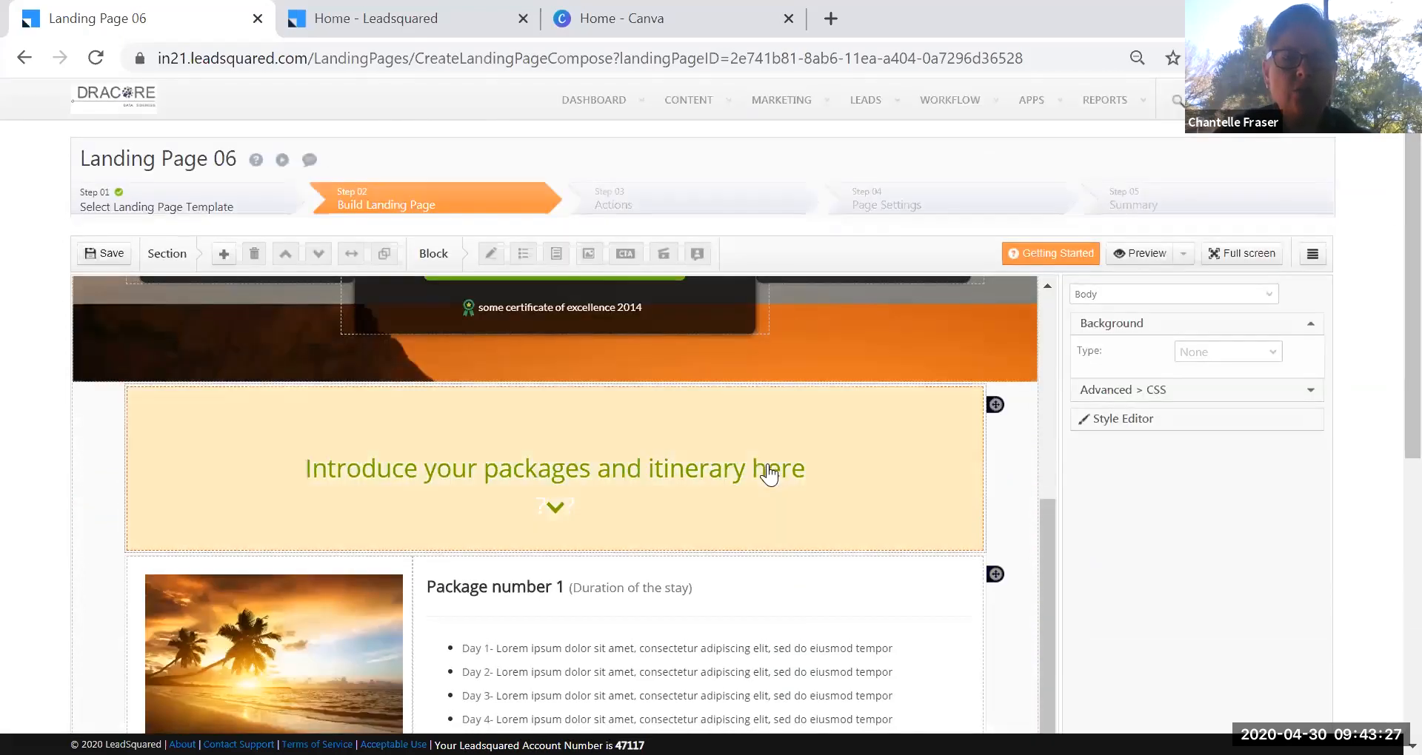
scroll(785, 480, up, 6)
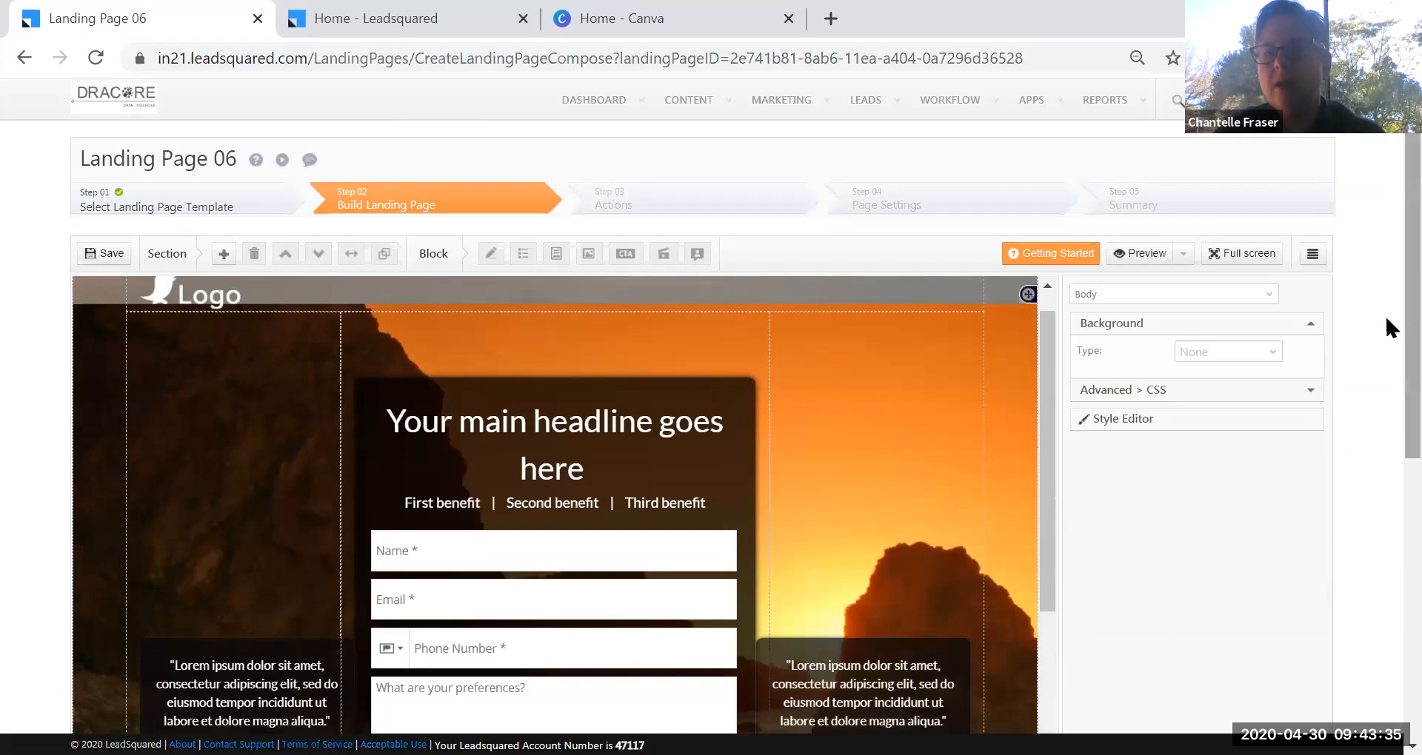
scroll(1385, 314, down, 2)
scroll(1329, 594, down, 5)
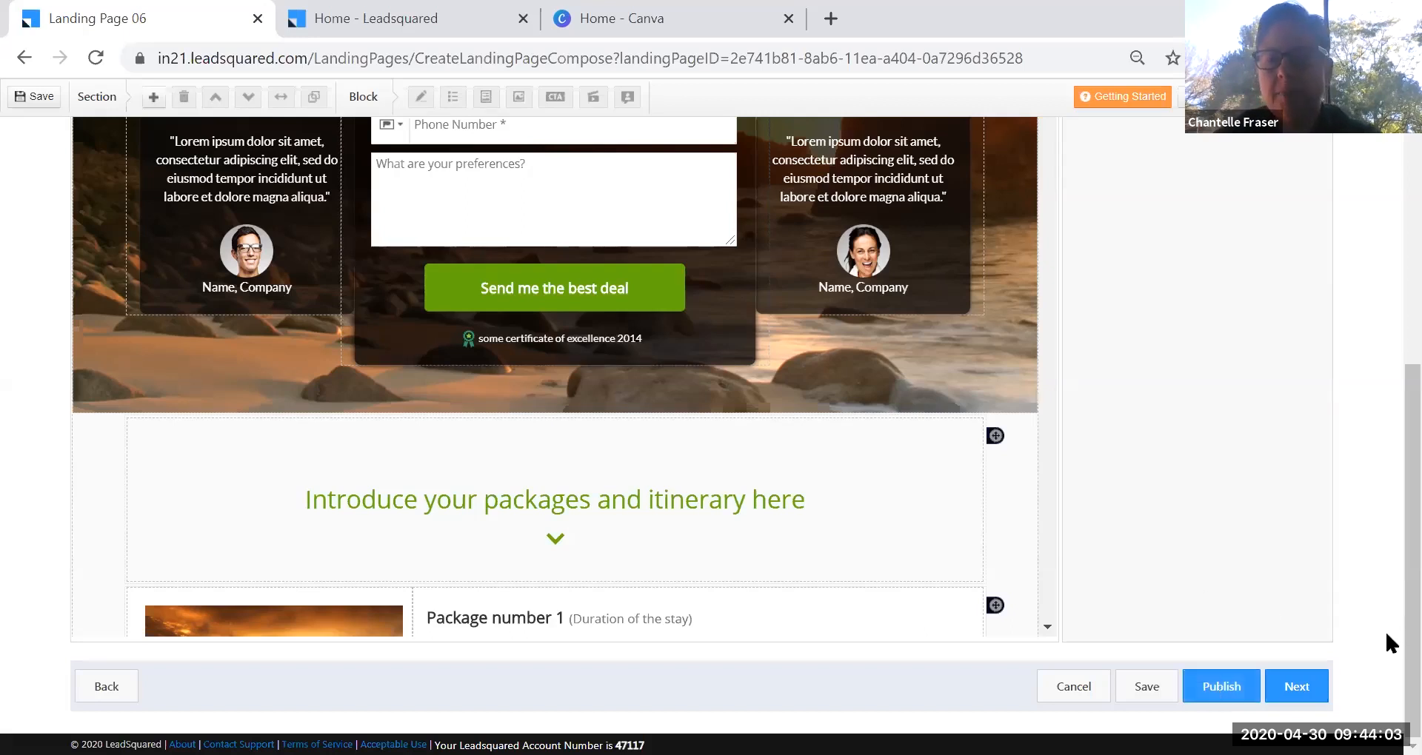
scroll(1385, 622, up, 9)
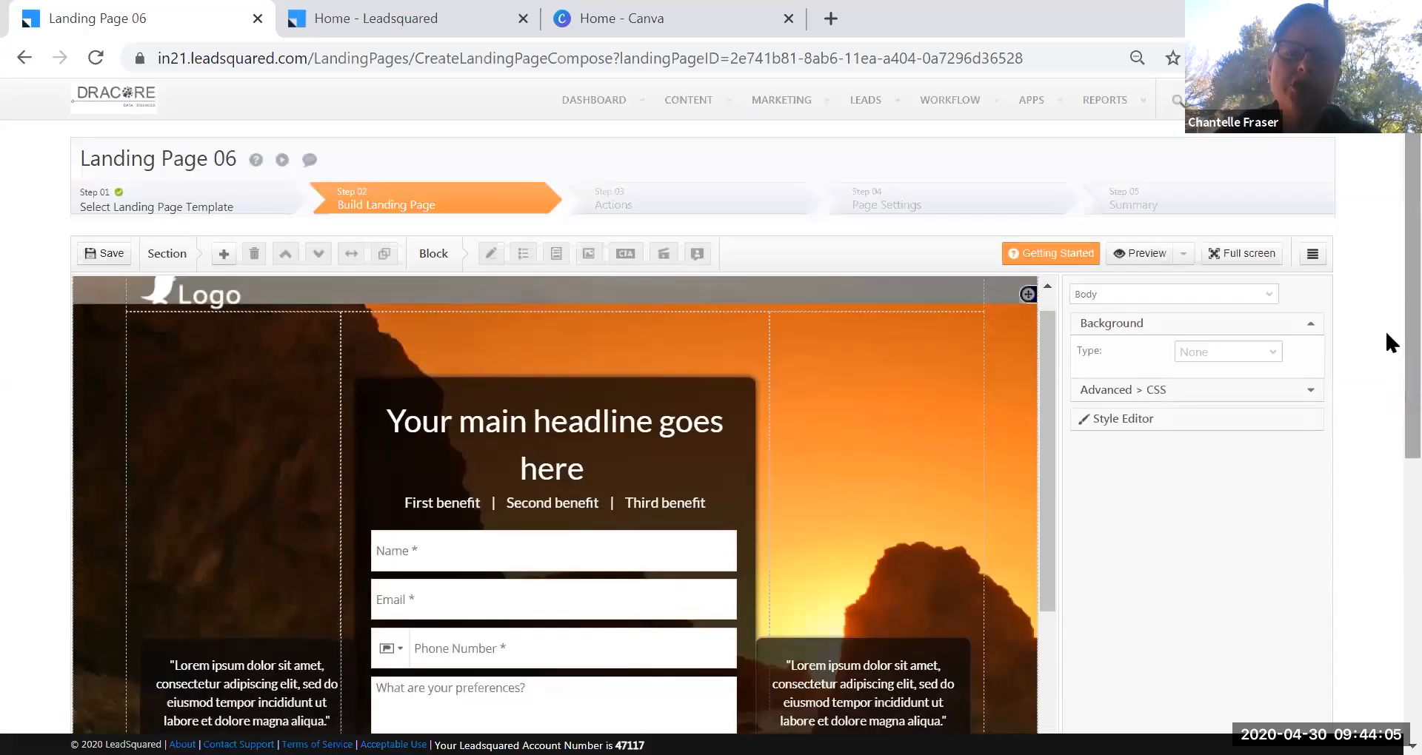
Open the Landing Pages list from the Marketing menu.
mouse_move(781, 99)
click(791, 177)
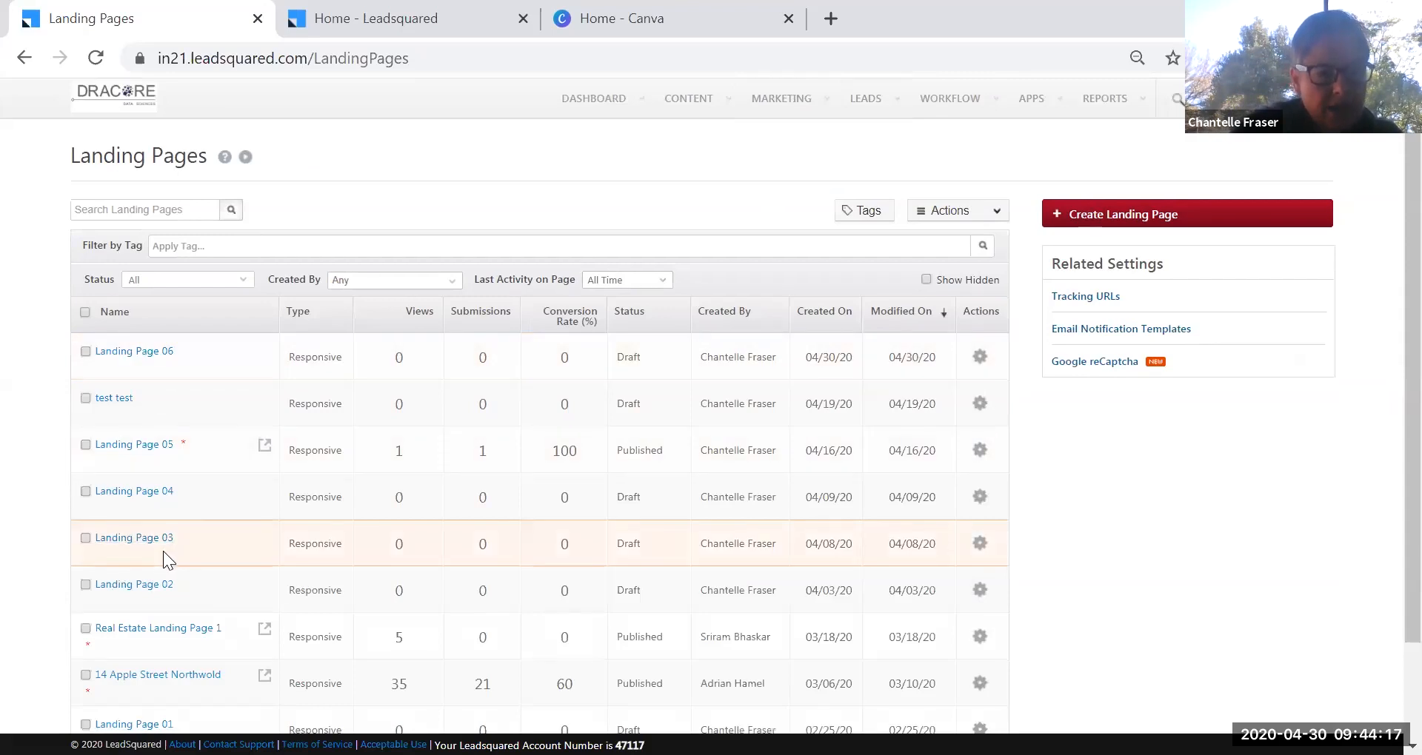
scroll(163, 552, down, 2)
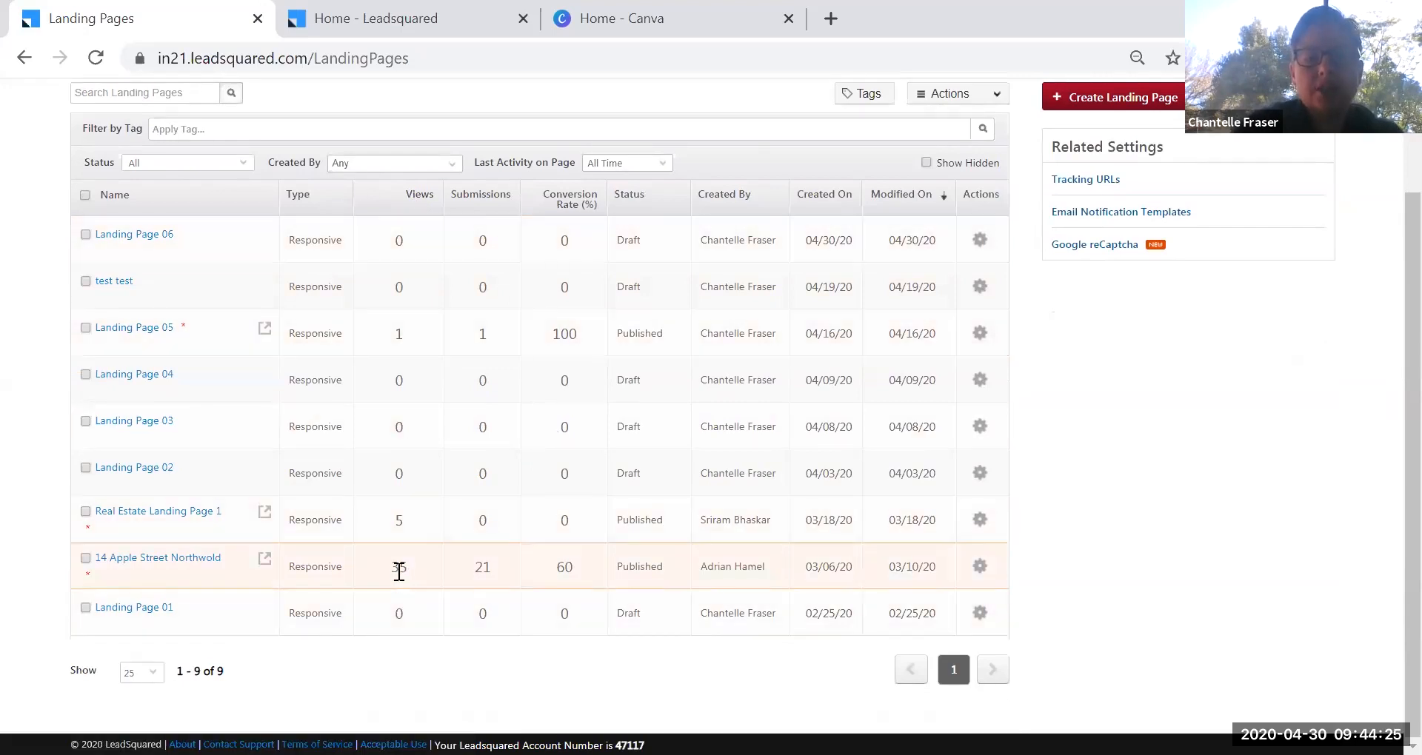
double_click(399, 566)
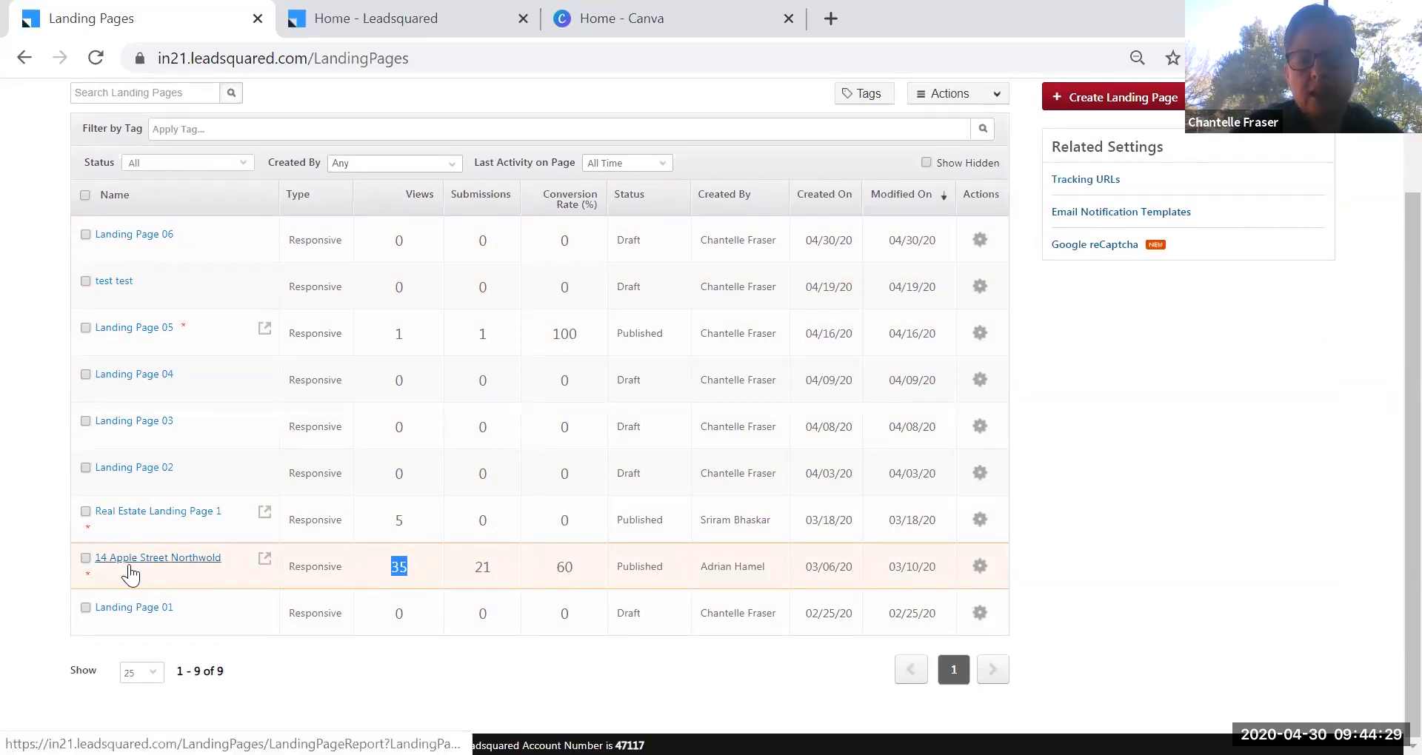
double_click(483, 571)
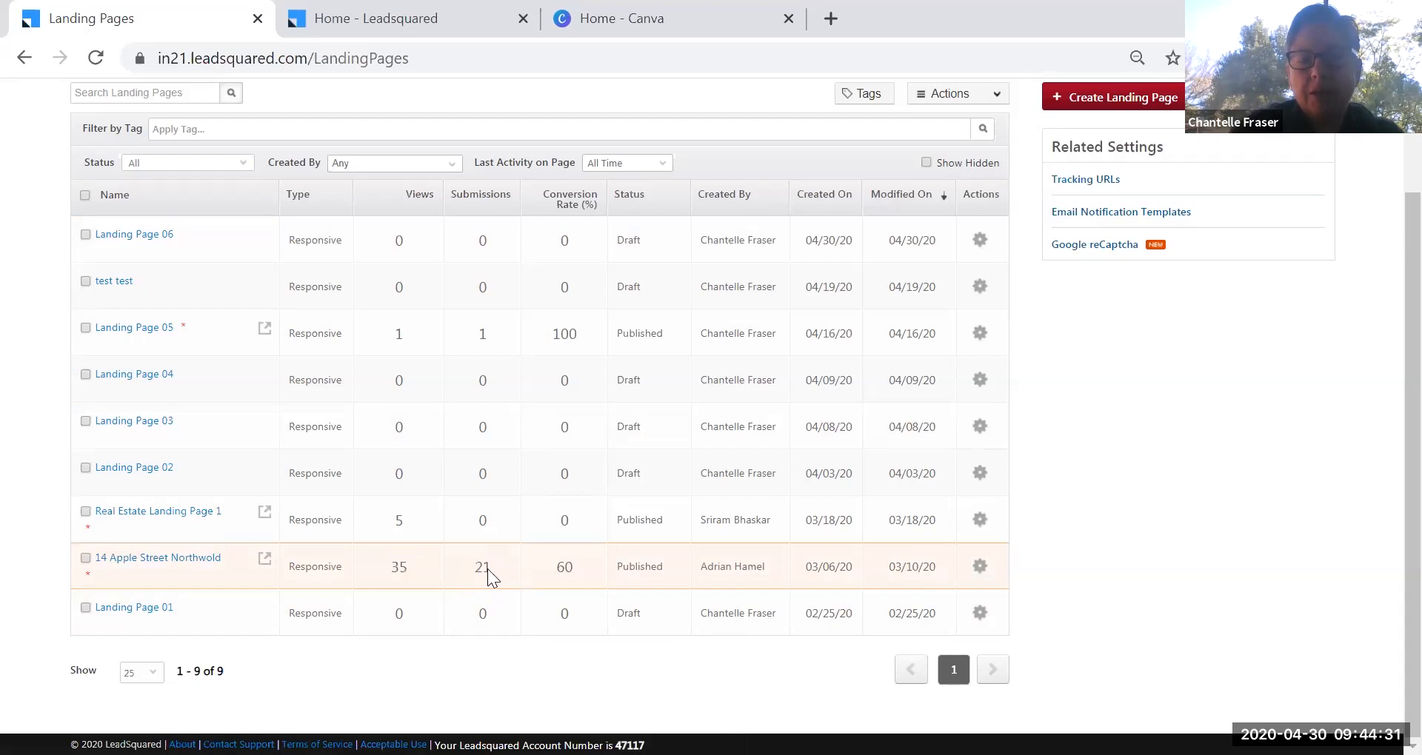
double_click(565, 568)
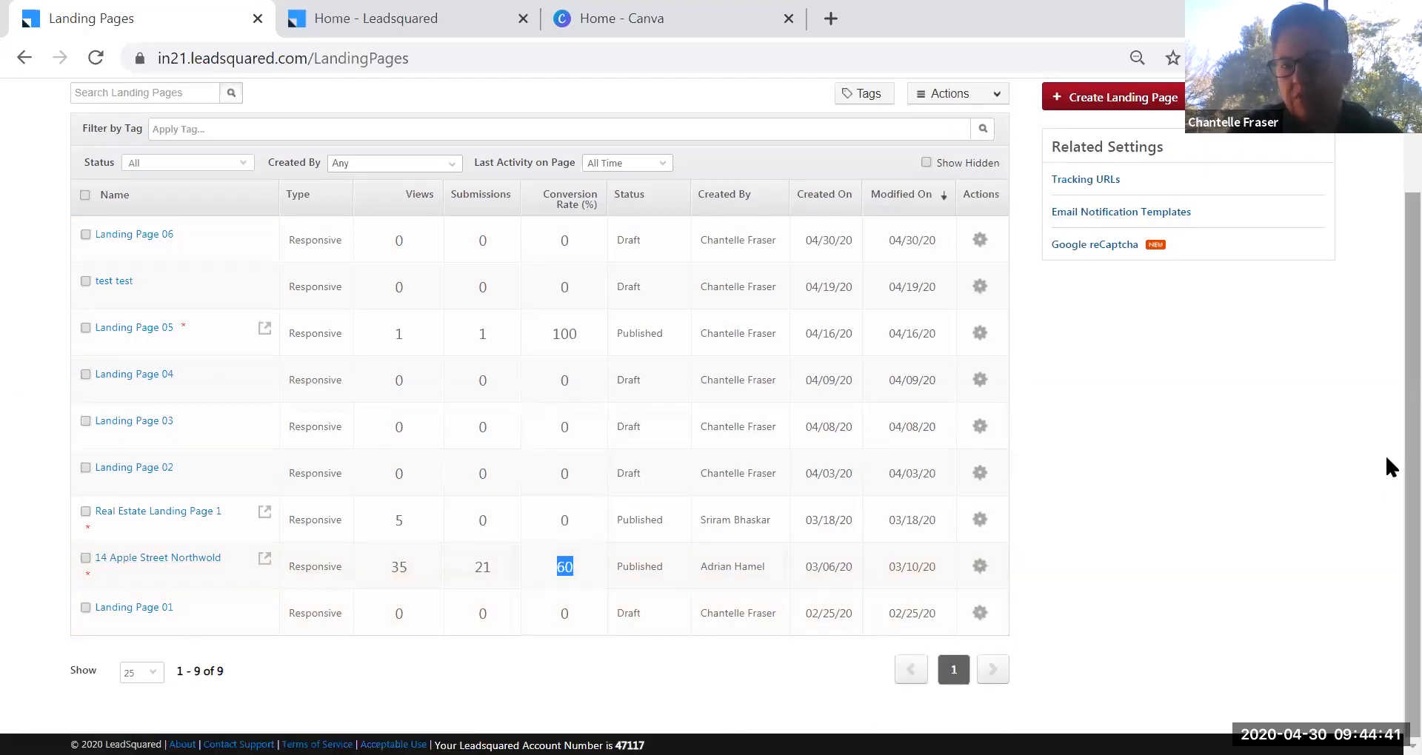
mouse_move(979, 567)
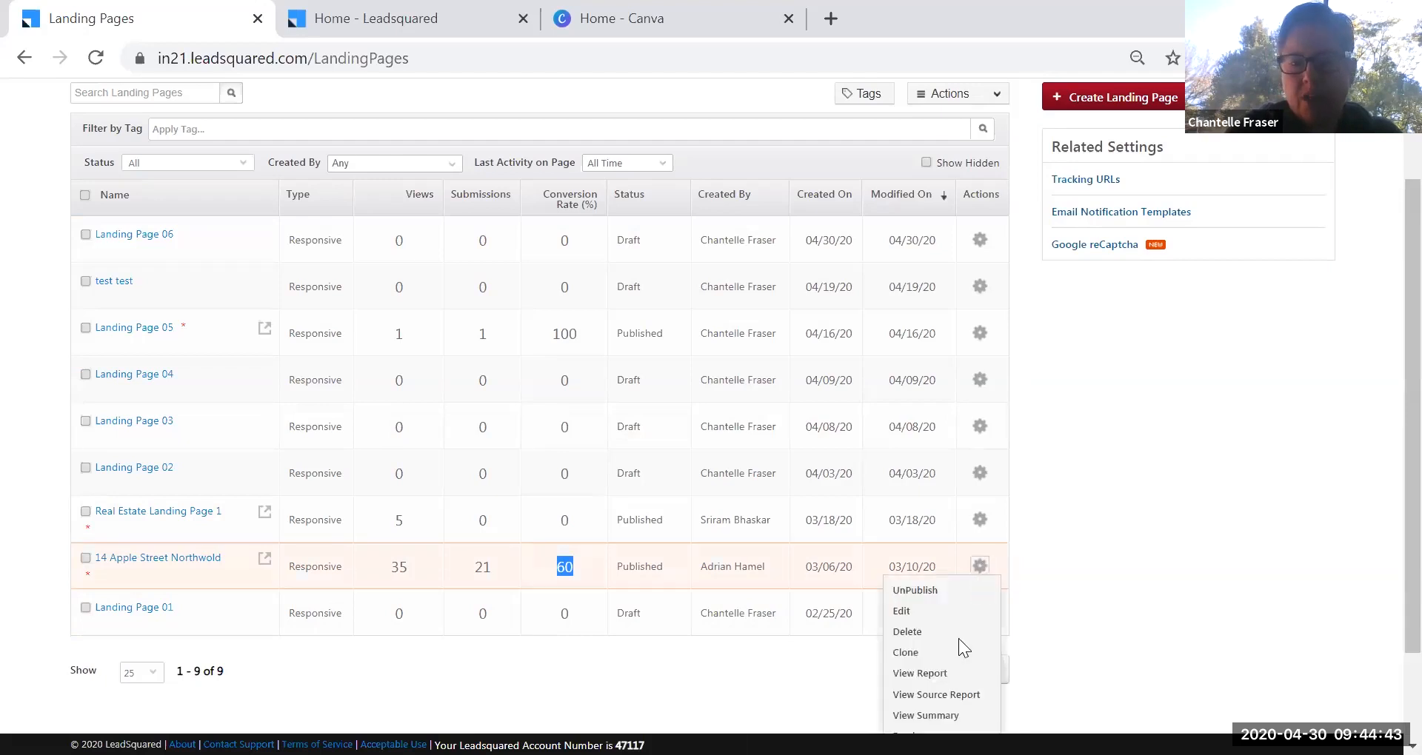
scroll(956, 648, down, 2)
scroll(954, 653, down, 1)
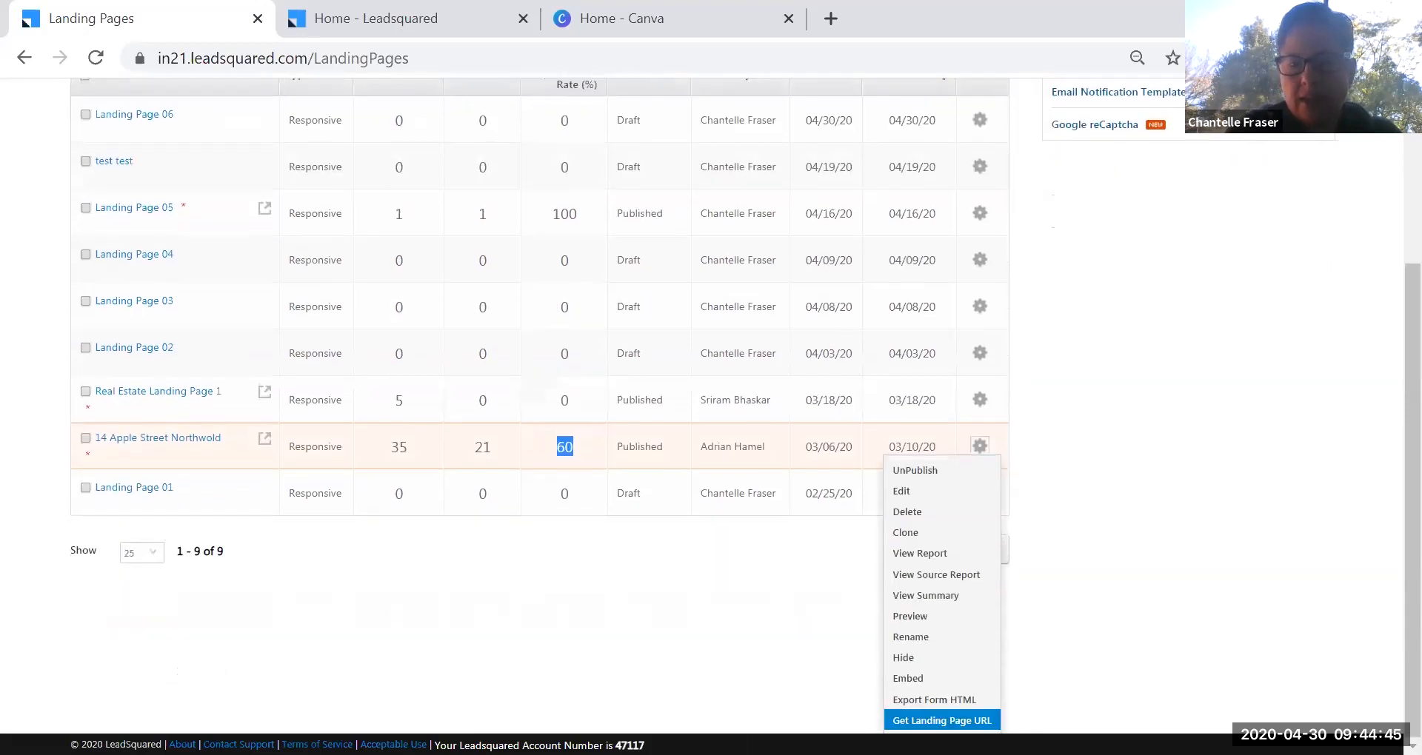
Show the Listings page URLs, preview the live page in a new tab, then return.
click(942, 720)
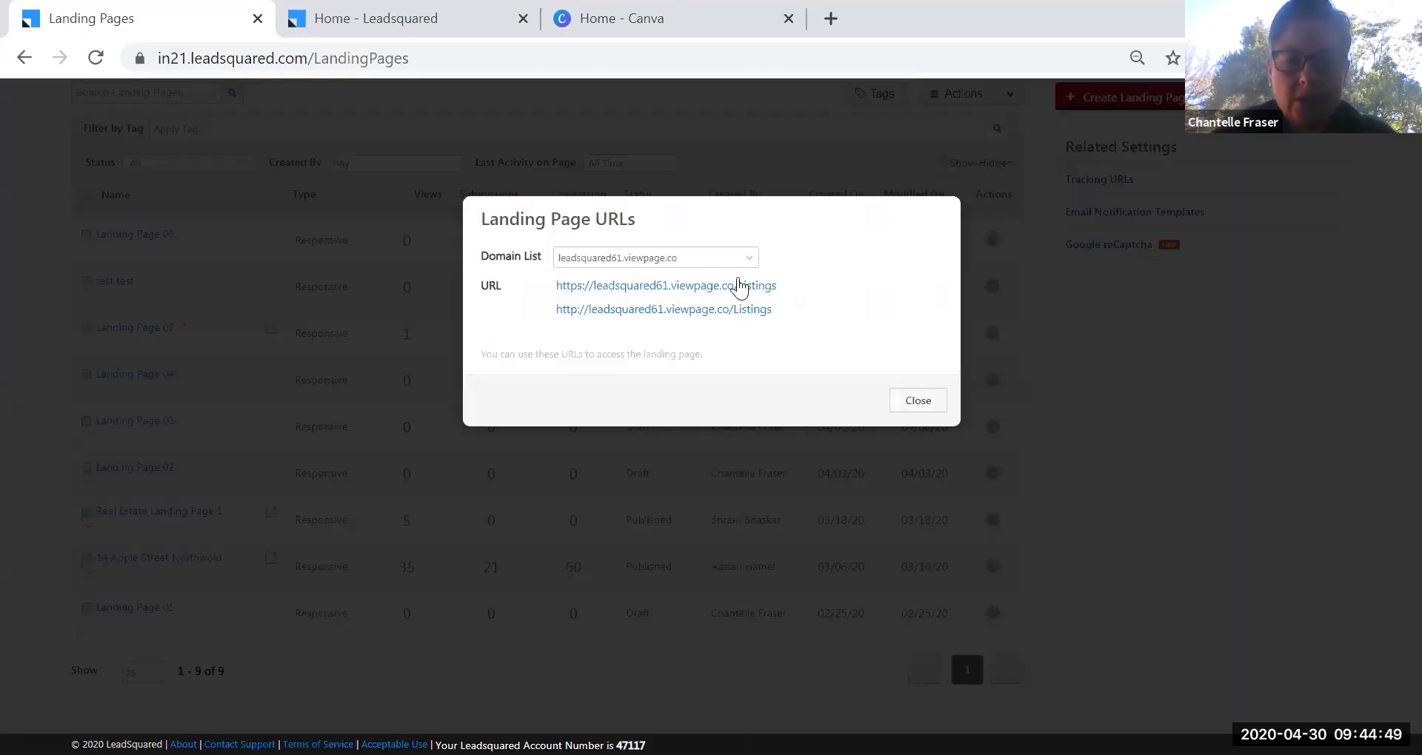
click(761, 288)
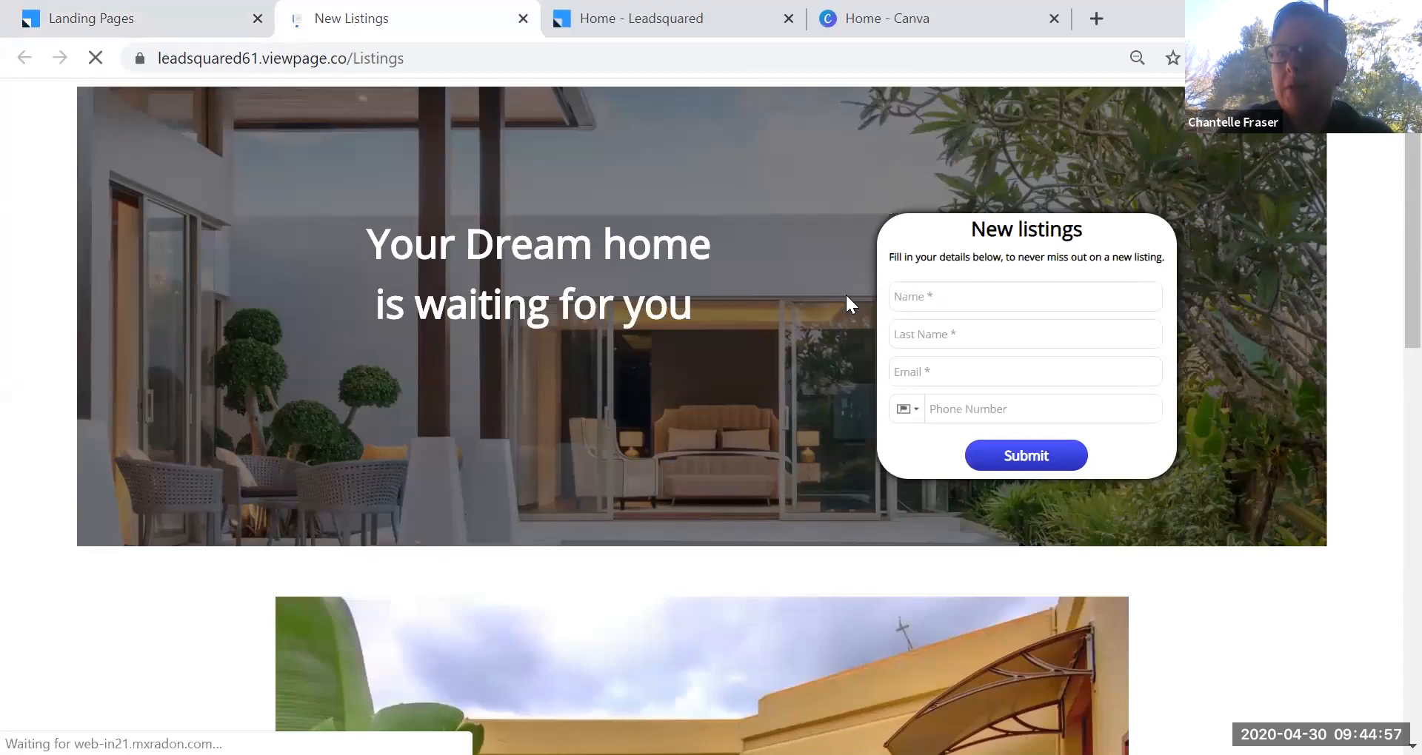
scroll(462, 370, down, 12)
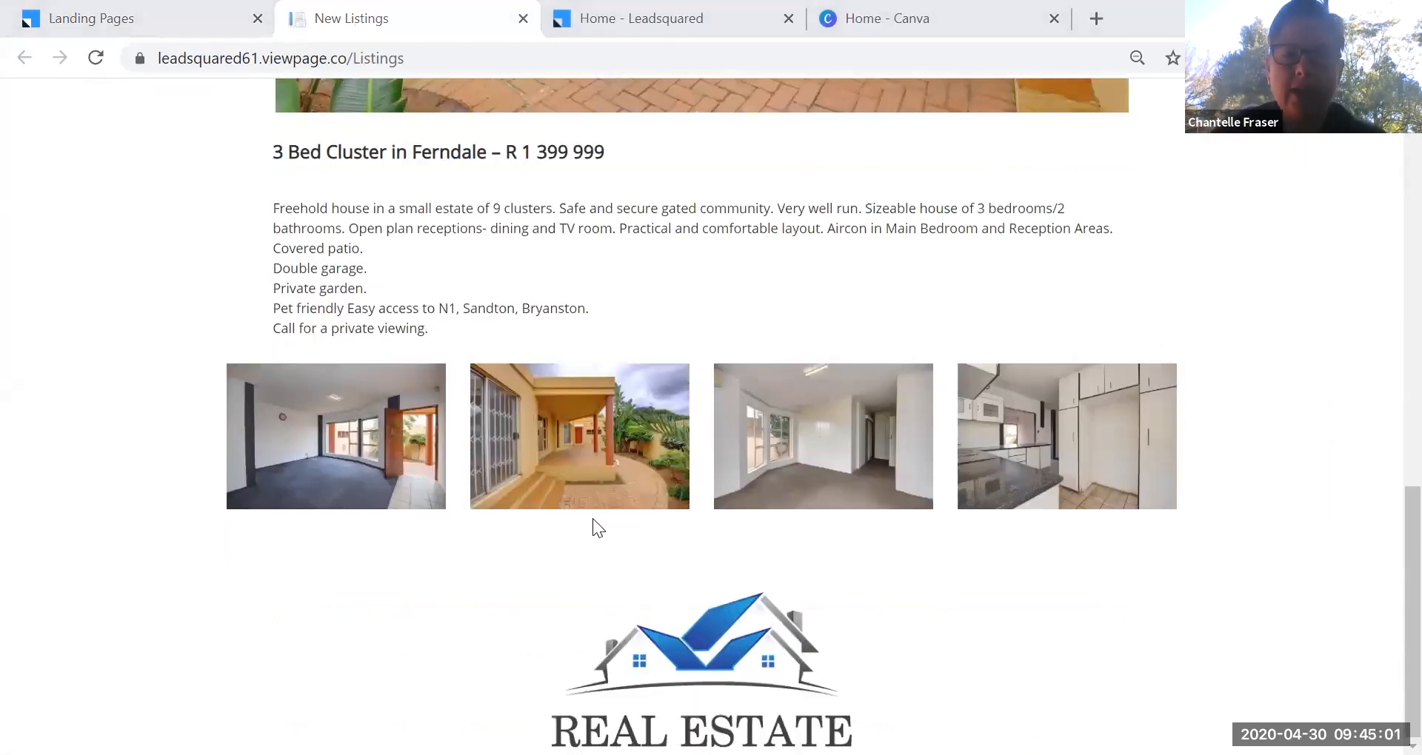
scroll(596, 527, up, 12)
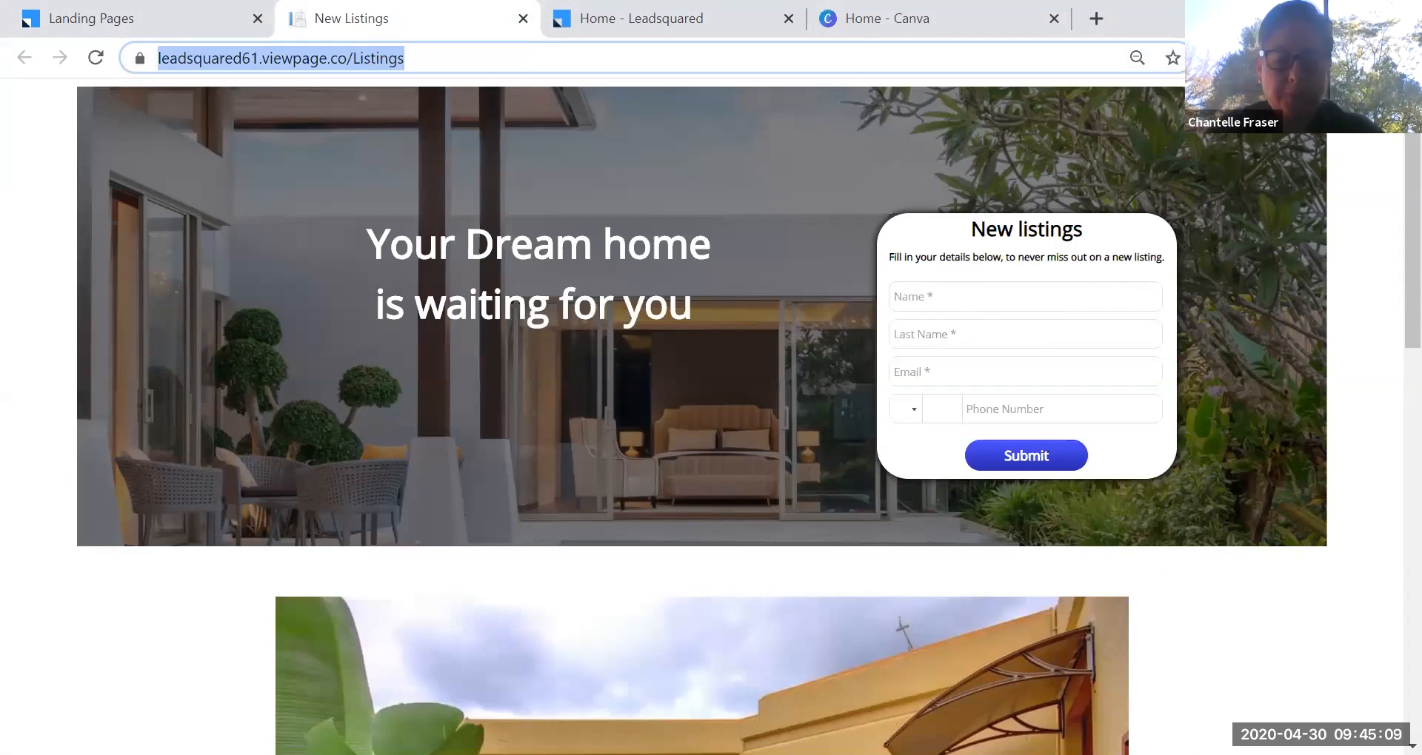
key(alt+Tab)
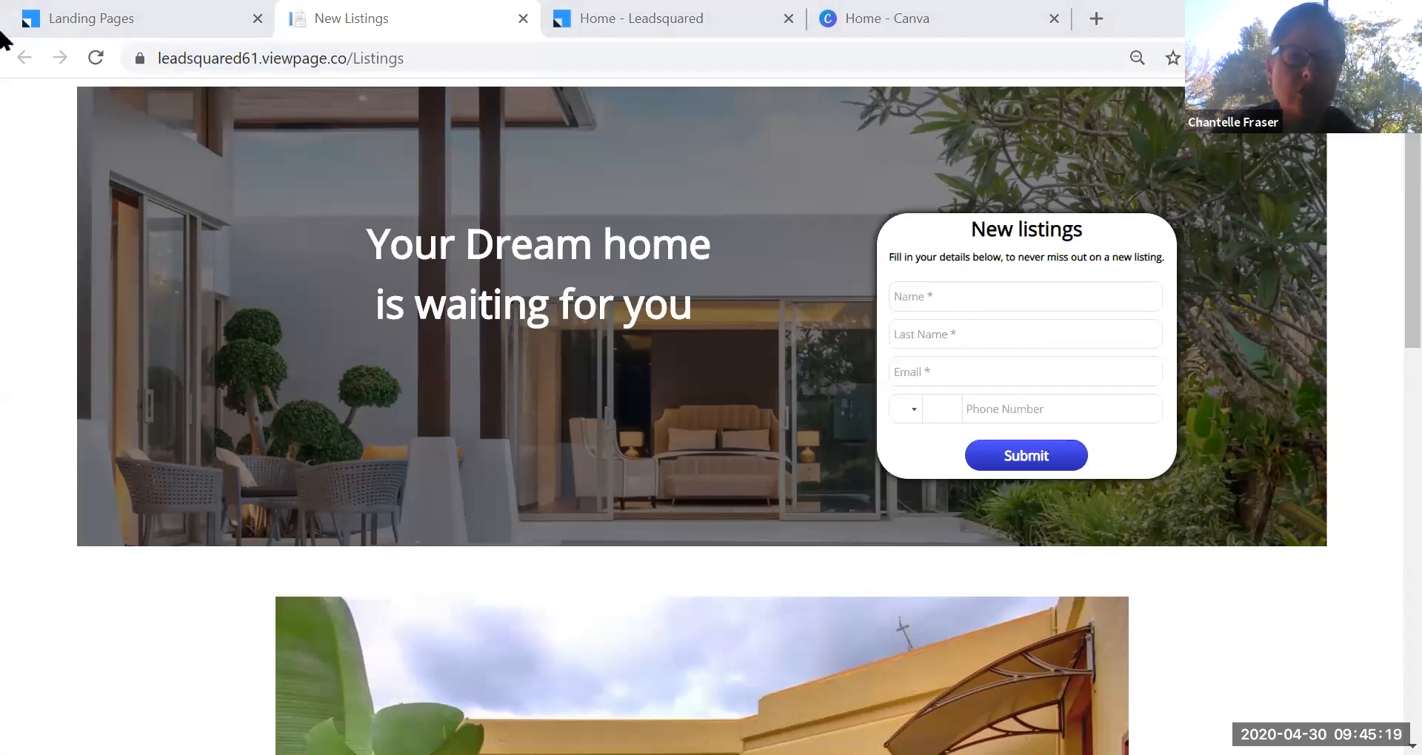
click(139, 19)
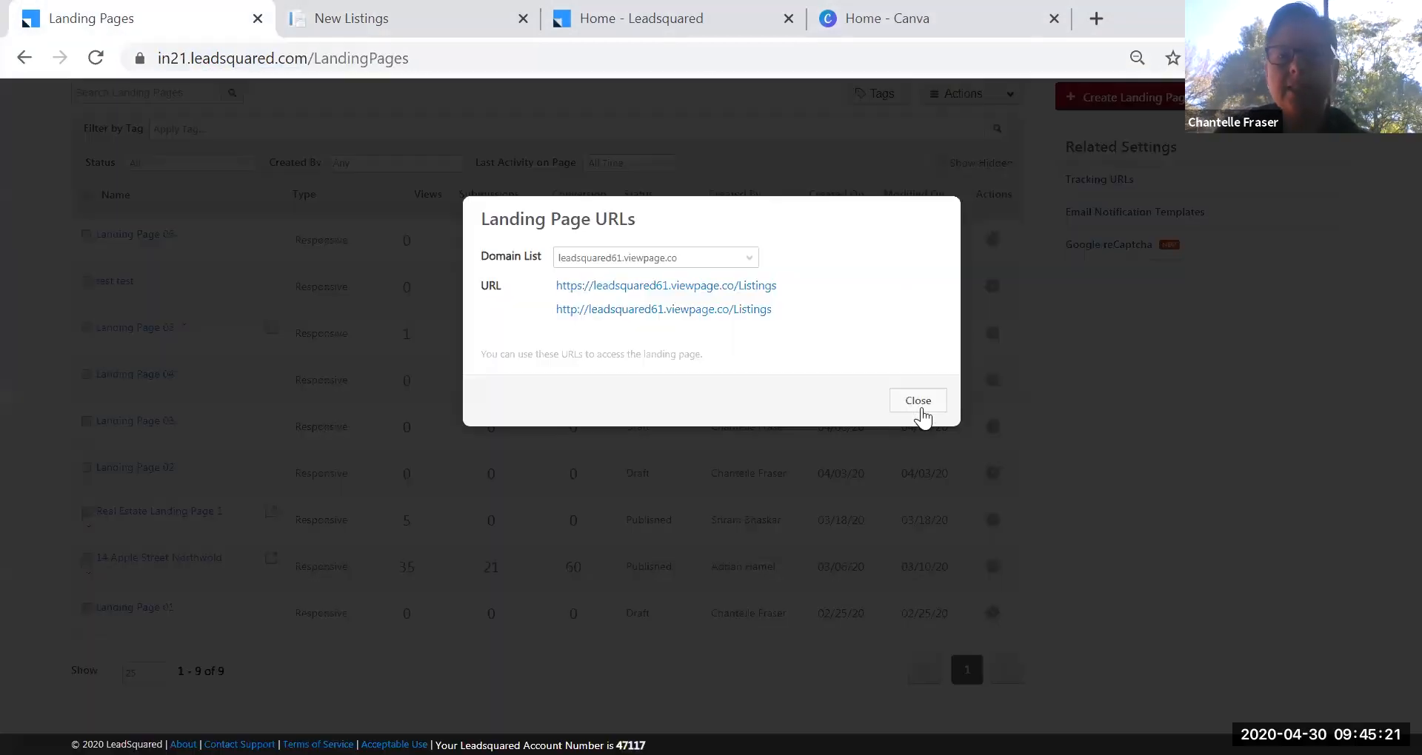
Close the Landing Page URLs dialog and go to Manage Leads.
click(919, 400)
scroll(289, 267, up, 2)
mouse_move(868, 99)
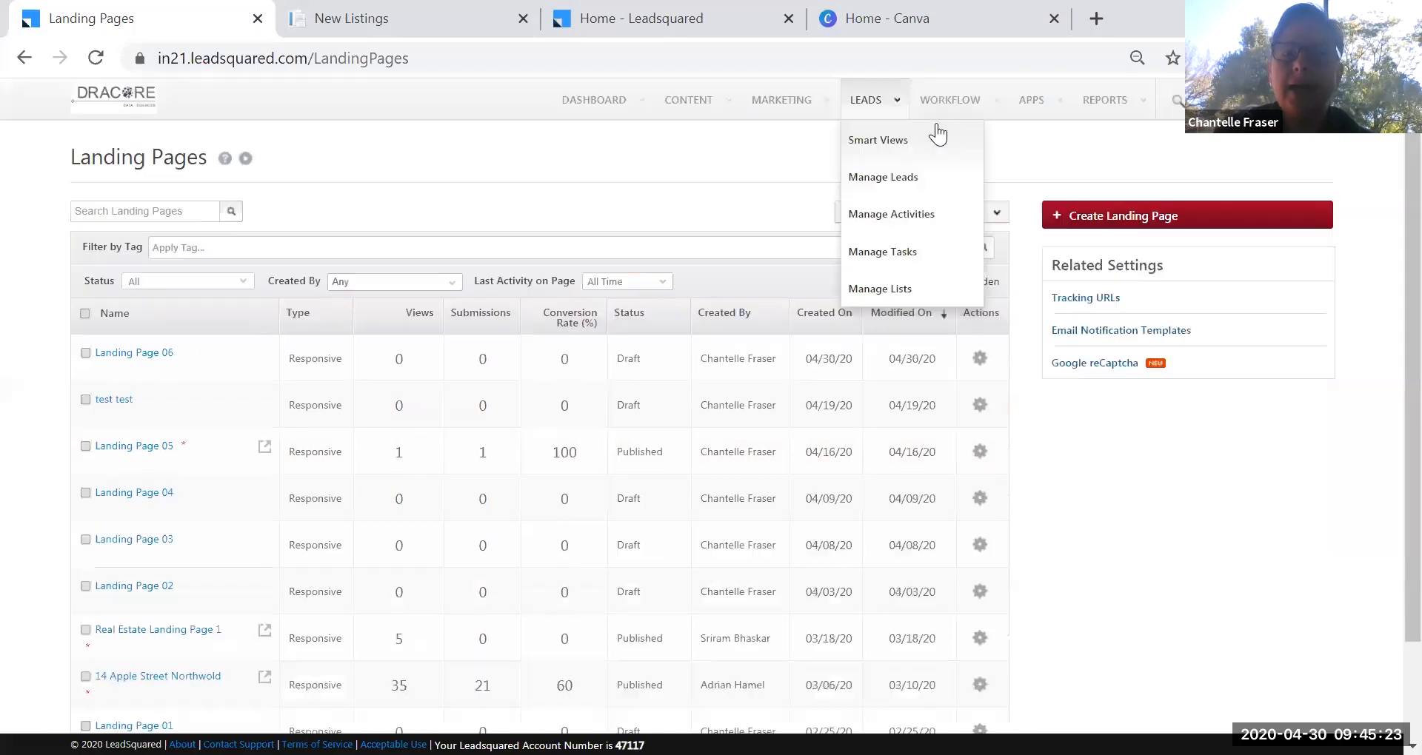
click(891, 185)
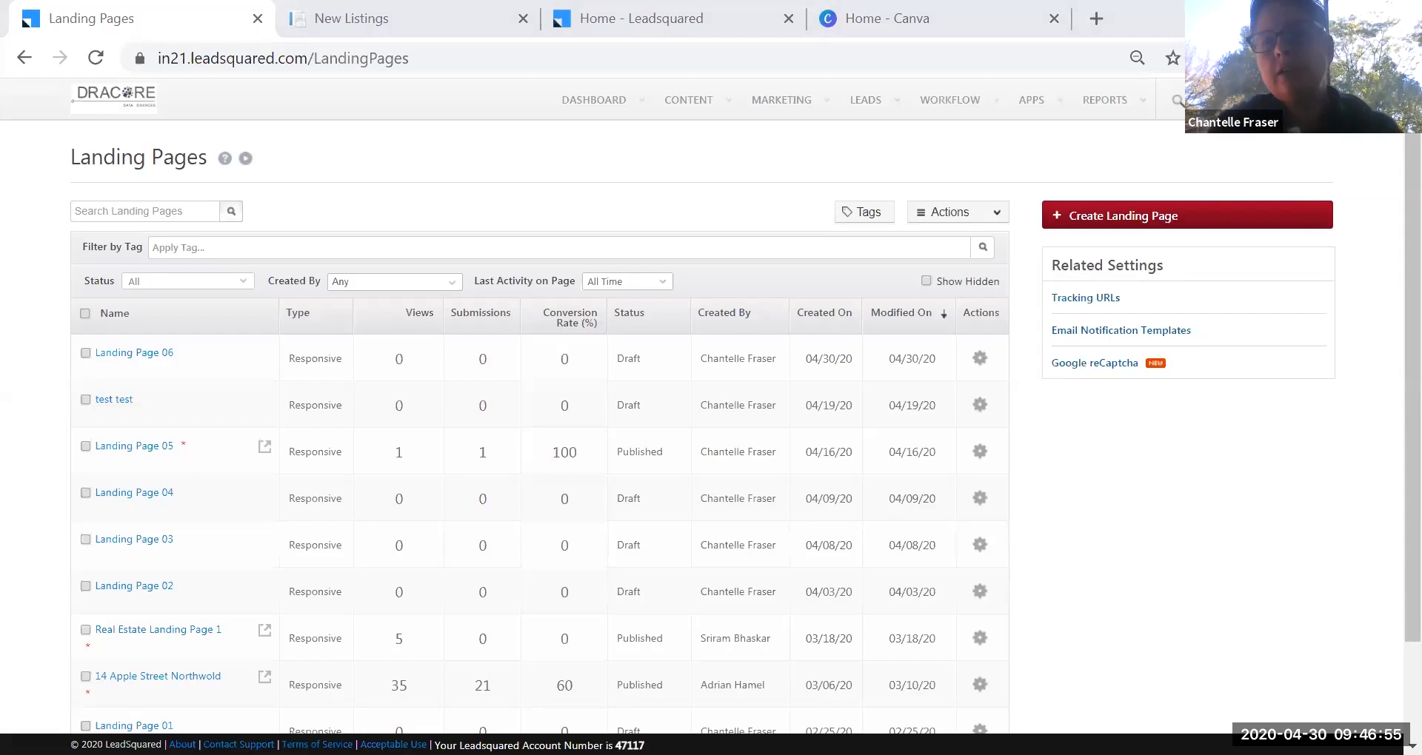
mouse_move(1314, 100)
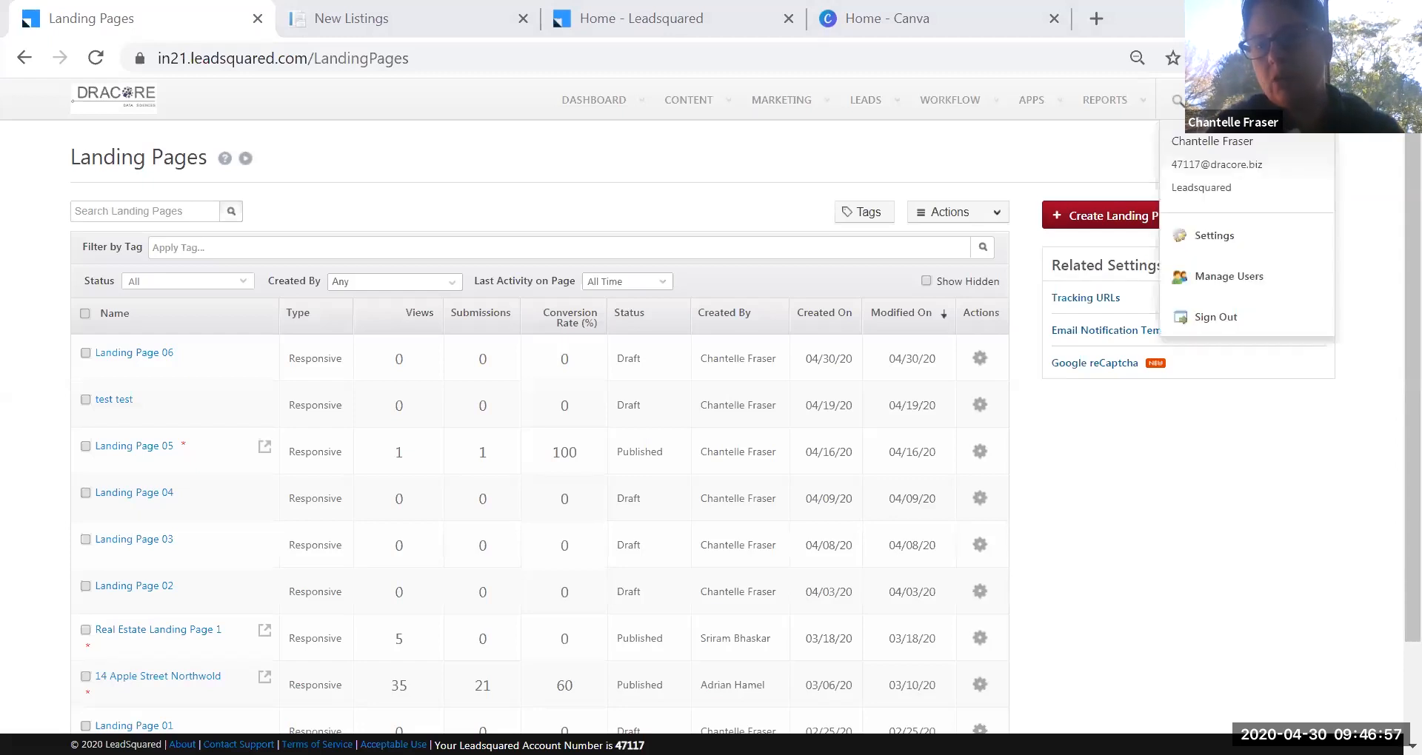
Review the five account users under Settings > Users and Permissions > Users.
click(1224, 239)
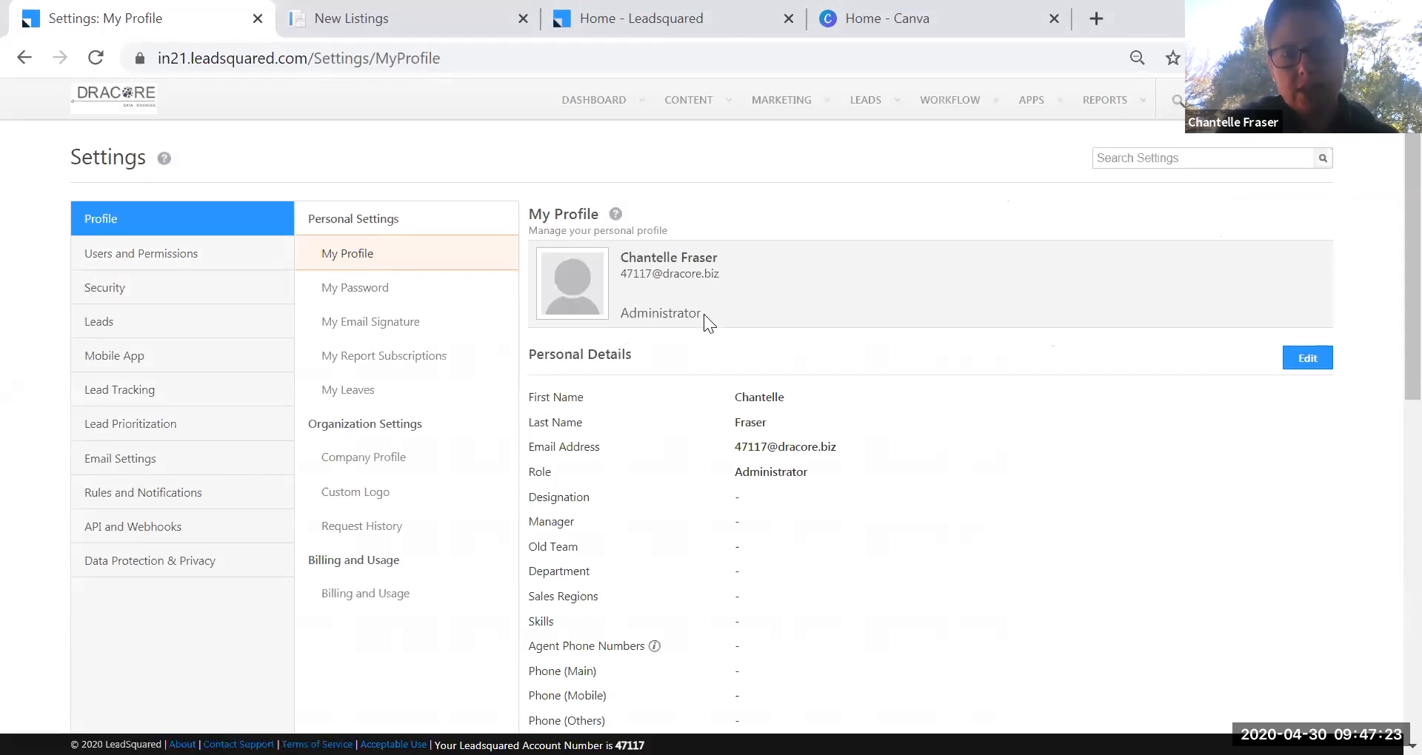
click(176, 260)
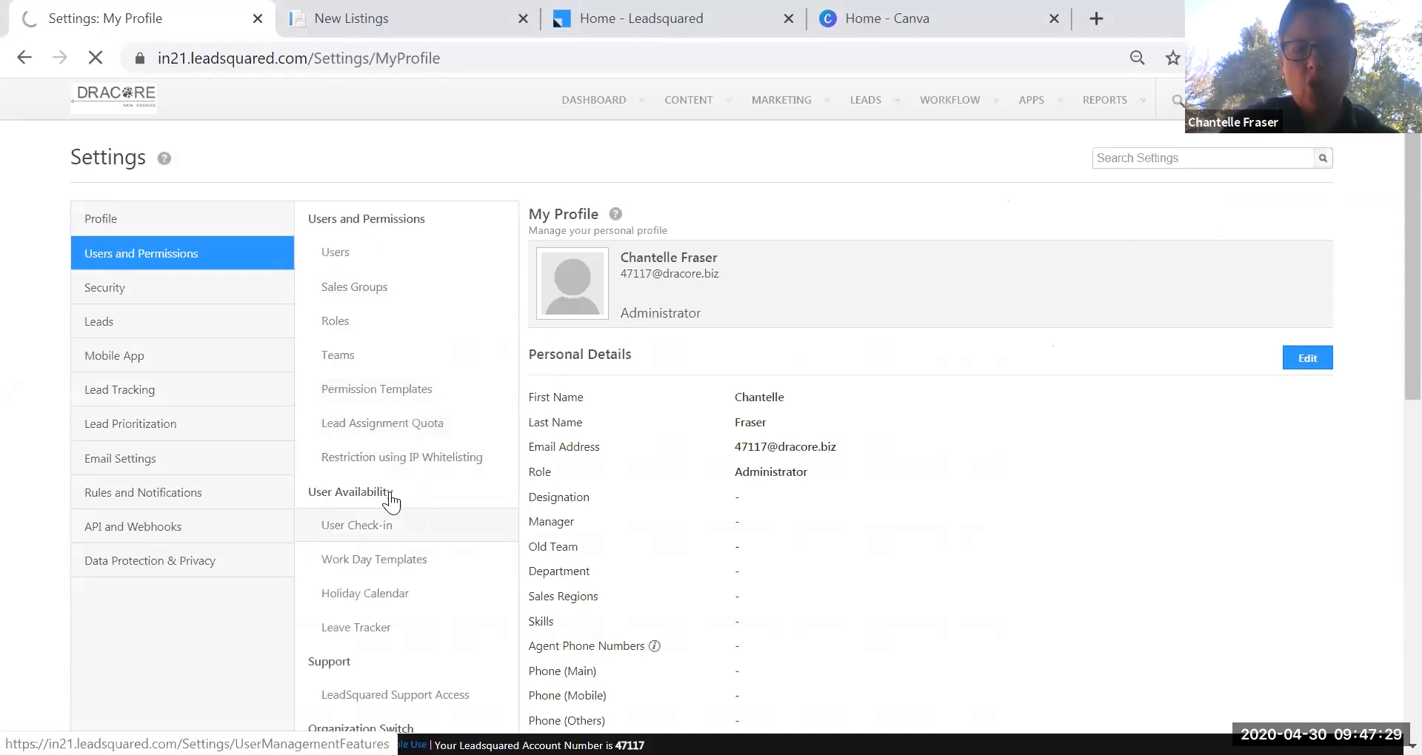
click(155, 247)
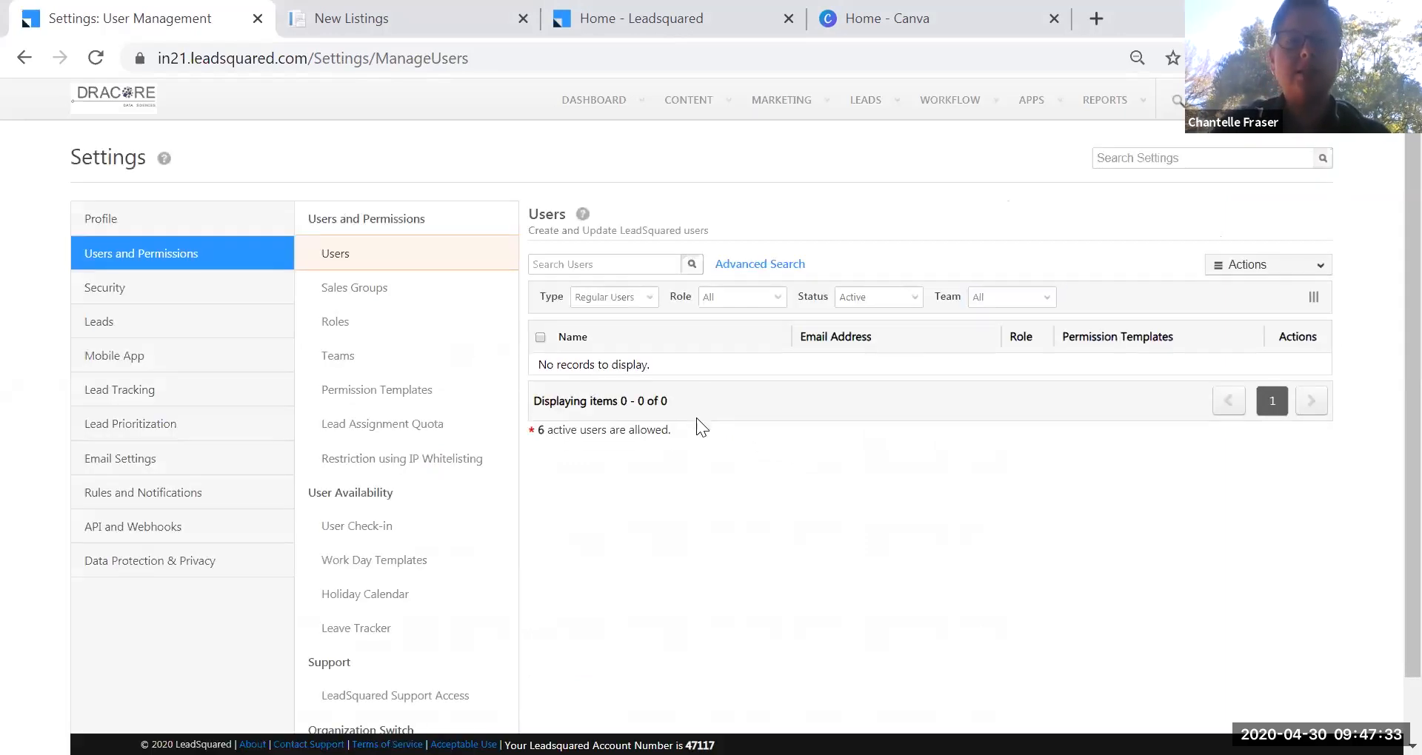
click(1314, 101)
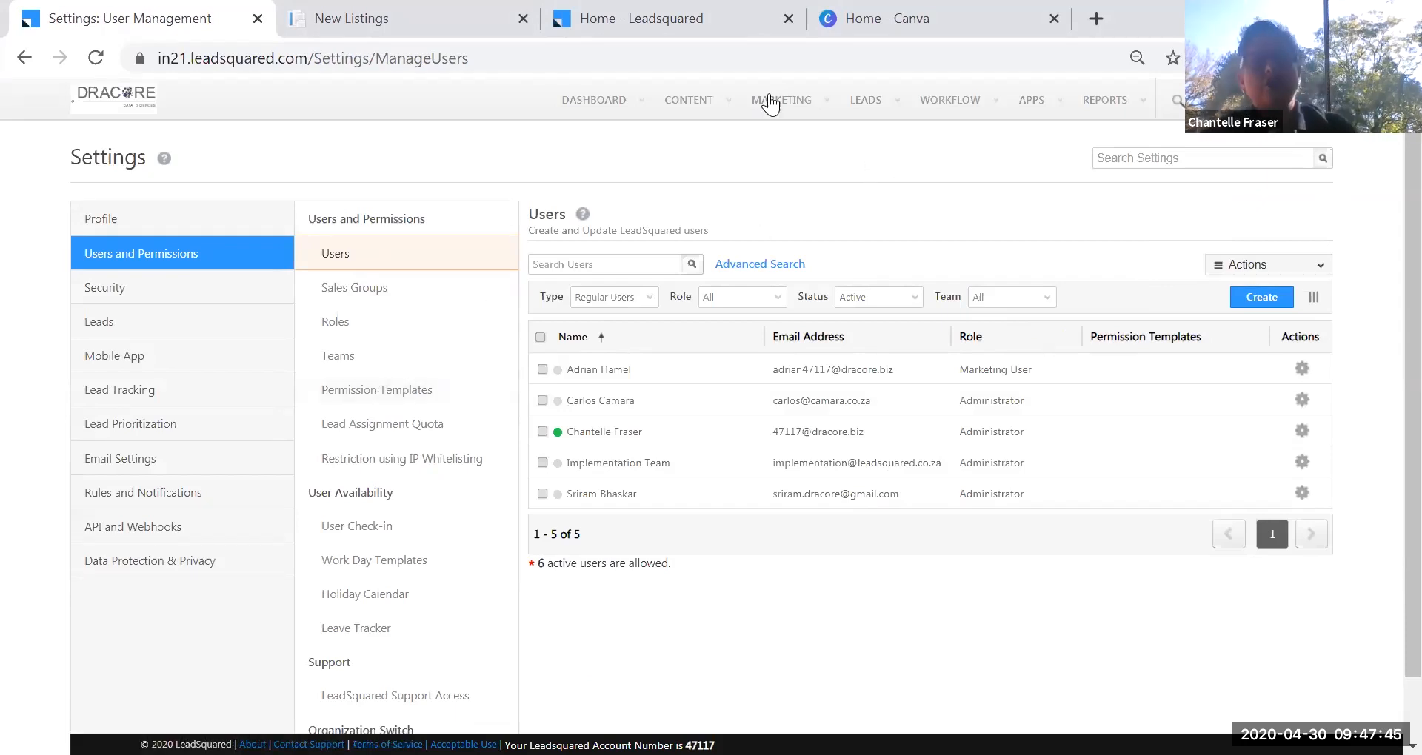
Go to the Automation page via WORKFLOW > Automation.
mouse_move(781, 105)
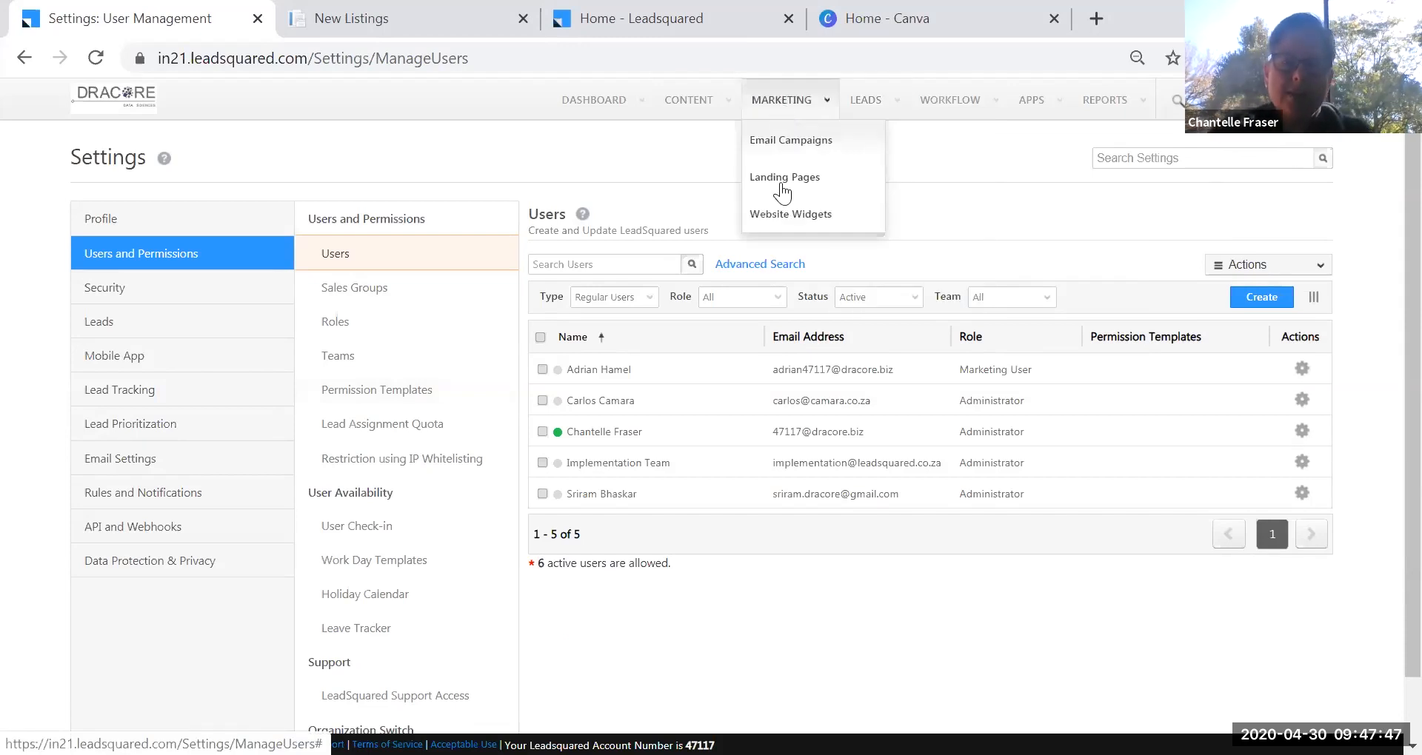
mouse_move(879, 107)
mouse_move(956, 106)
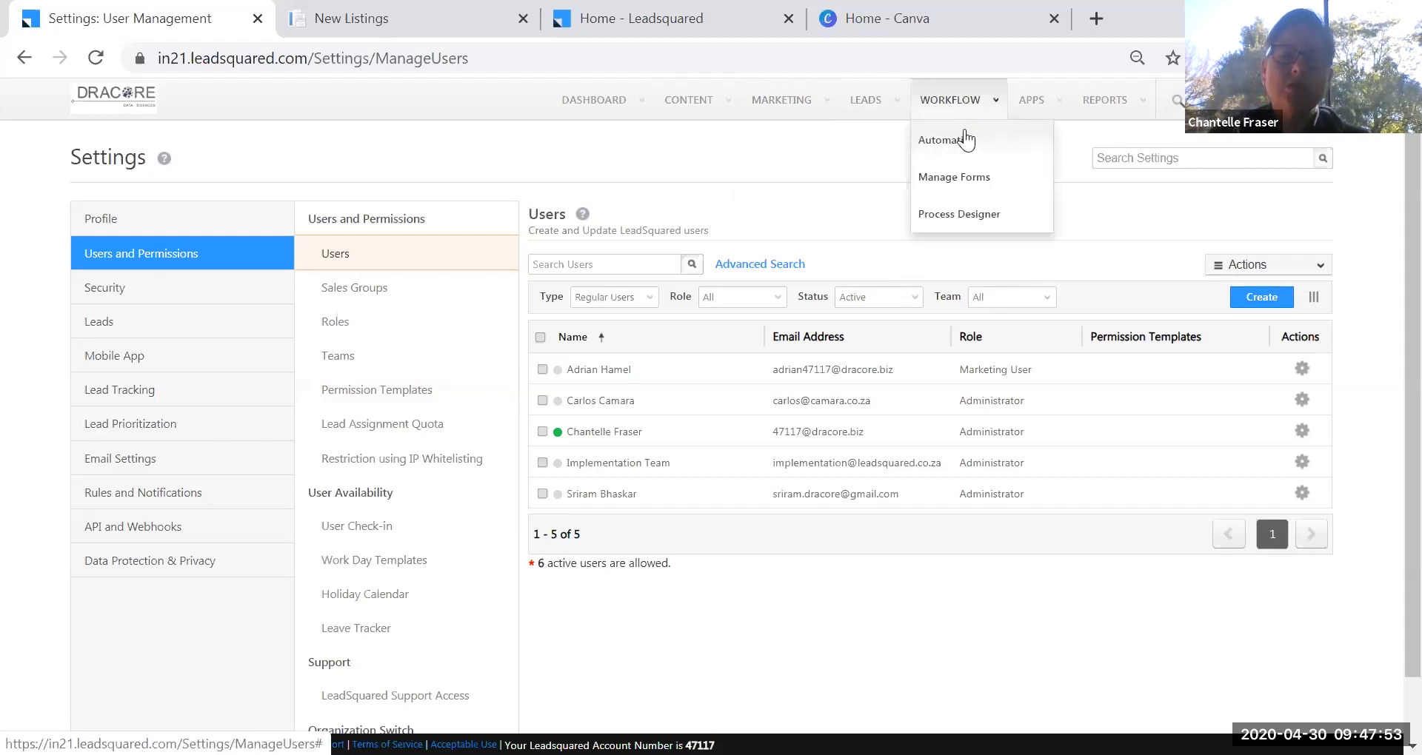
click(937, 144)
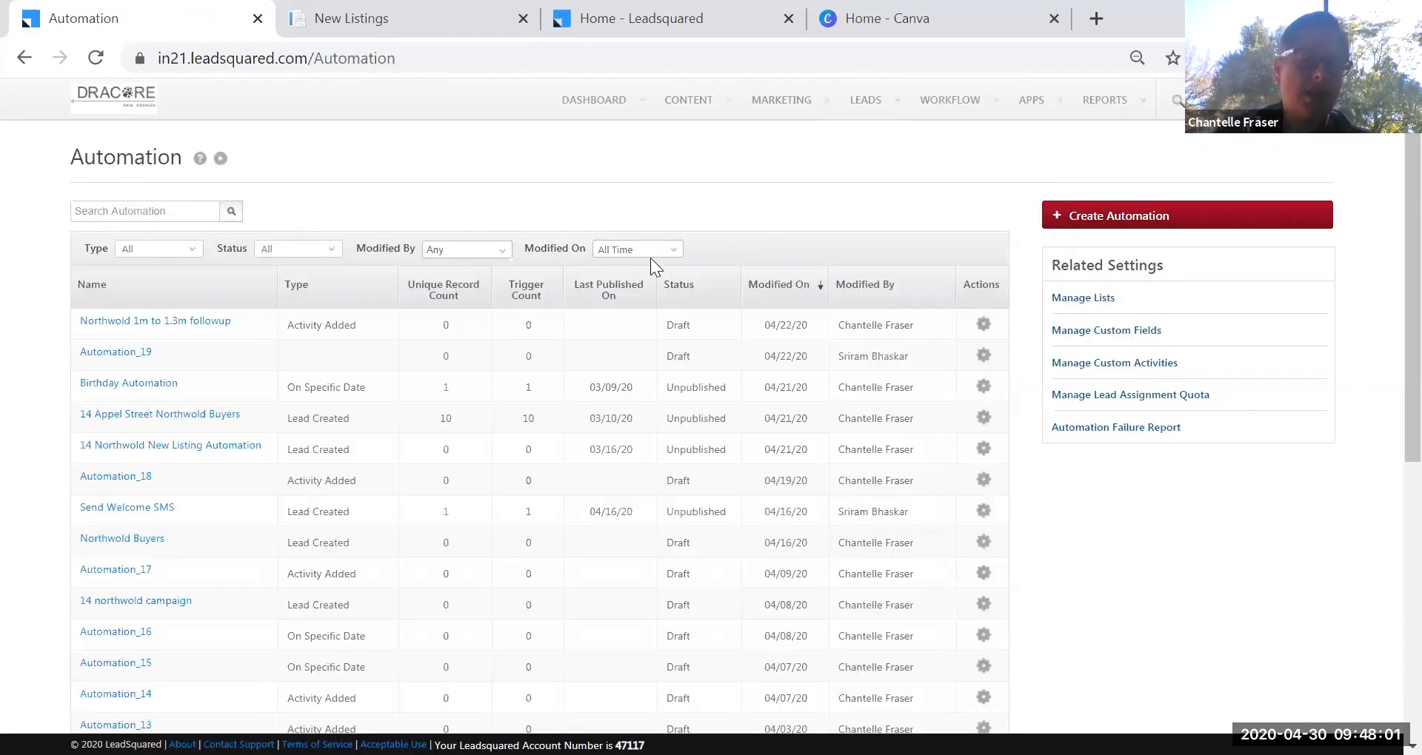
Glance at the live New Listings page, then start a new automation from the Automation list.
scroll(1386, 342, down, 2)
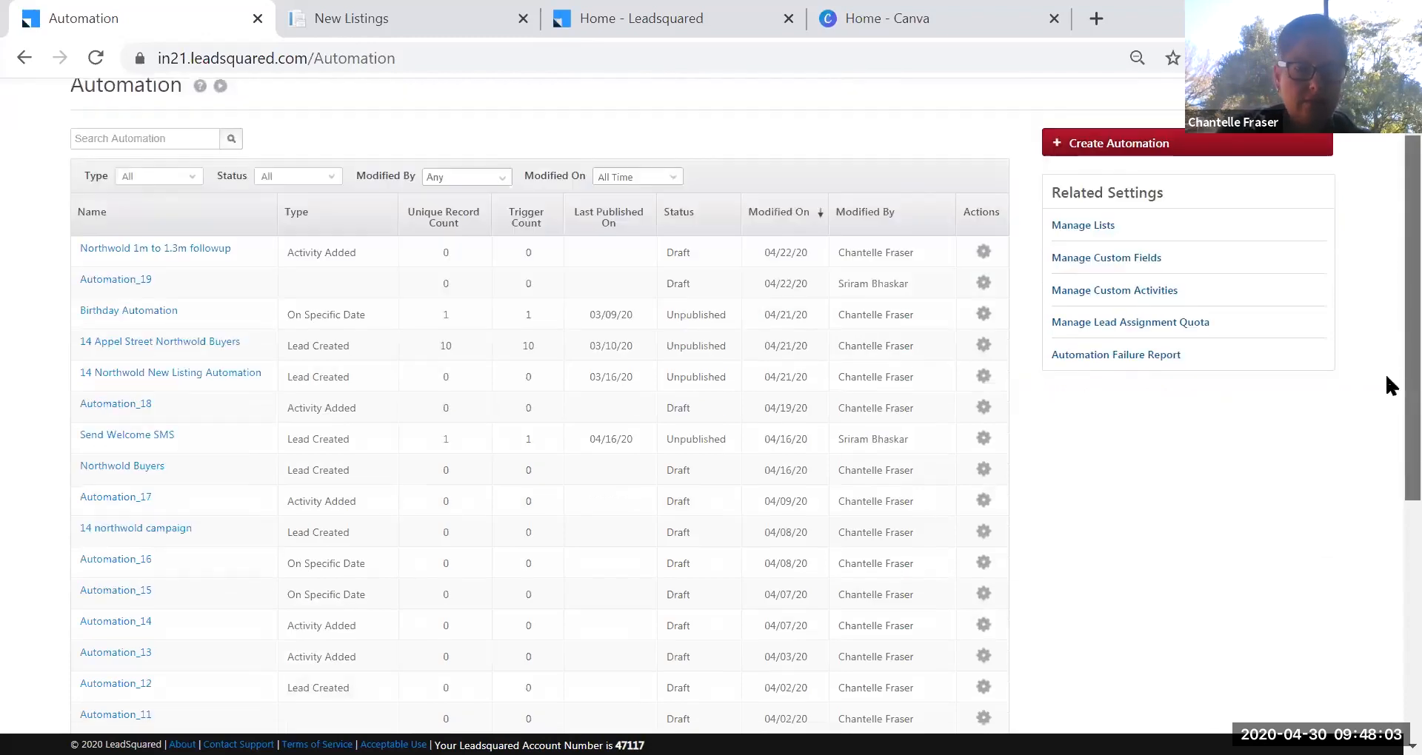
scroll(1385, 404, up, 2)
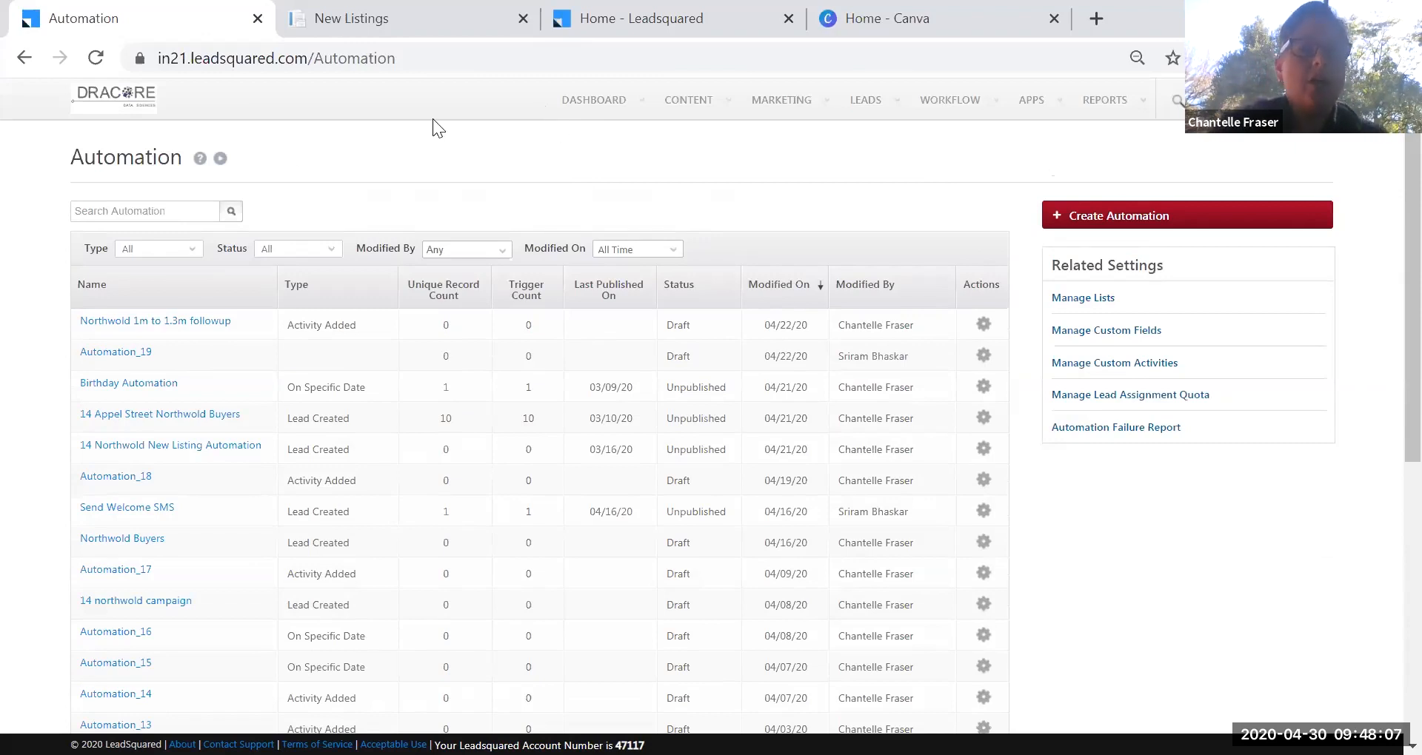
scroll(238, 387, down, 7)
scroll(229, 410, up, 6)
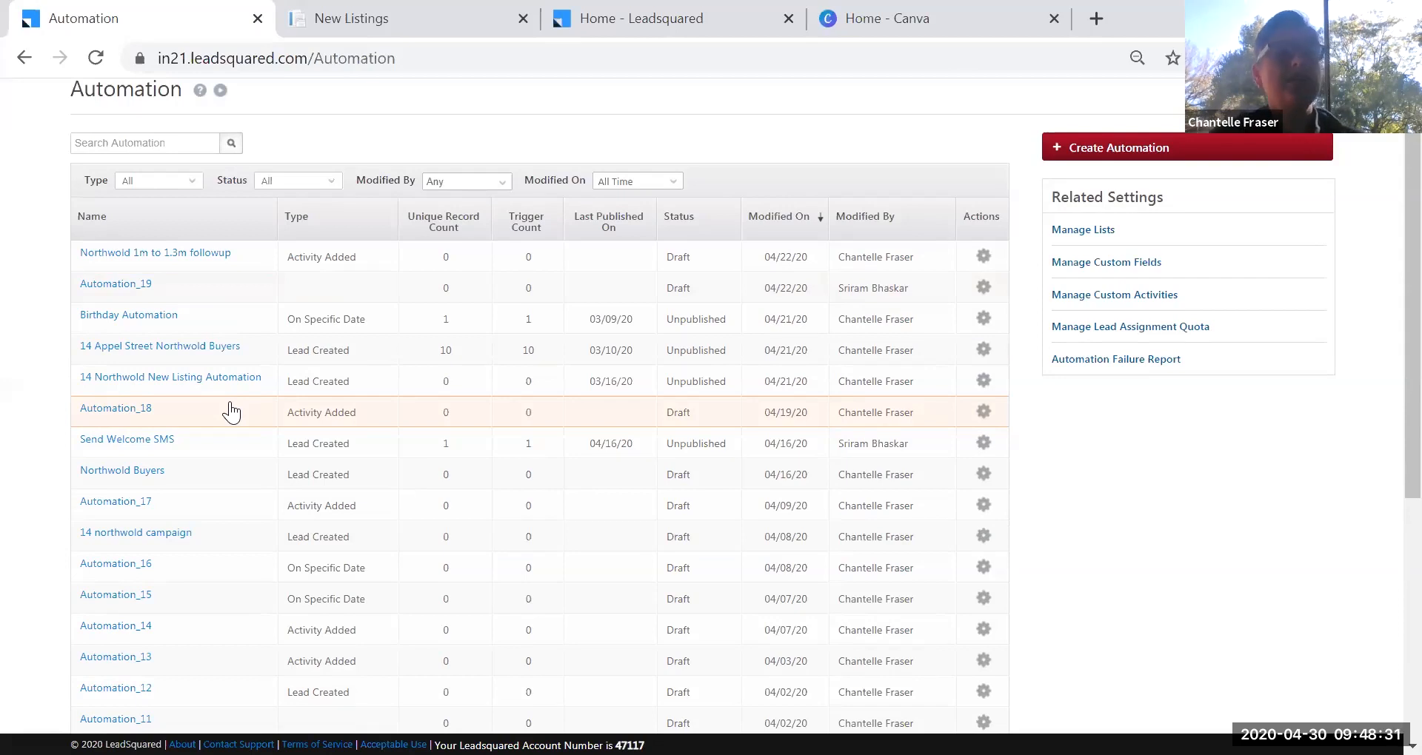
click(369, 19)
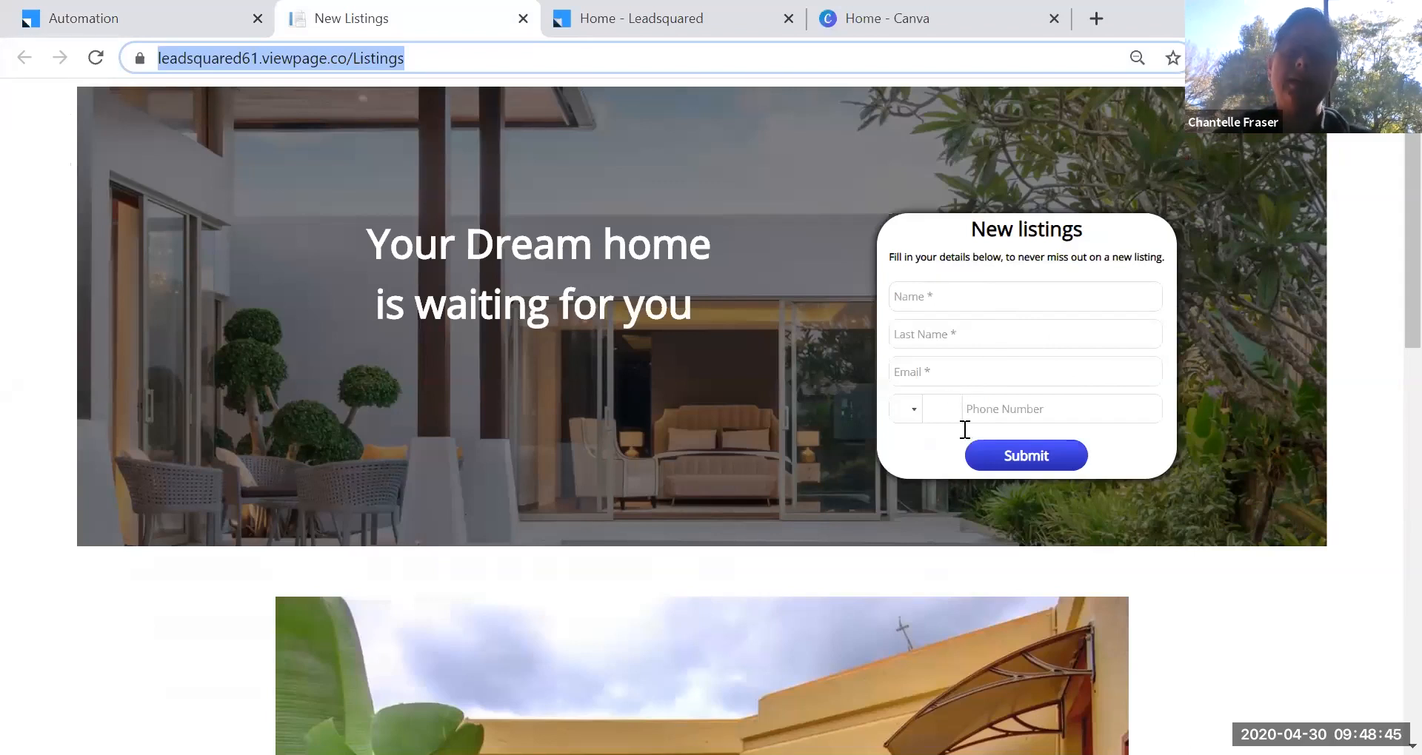
click(106, 20)
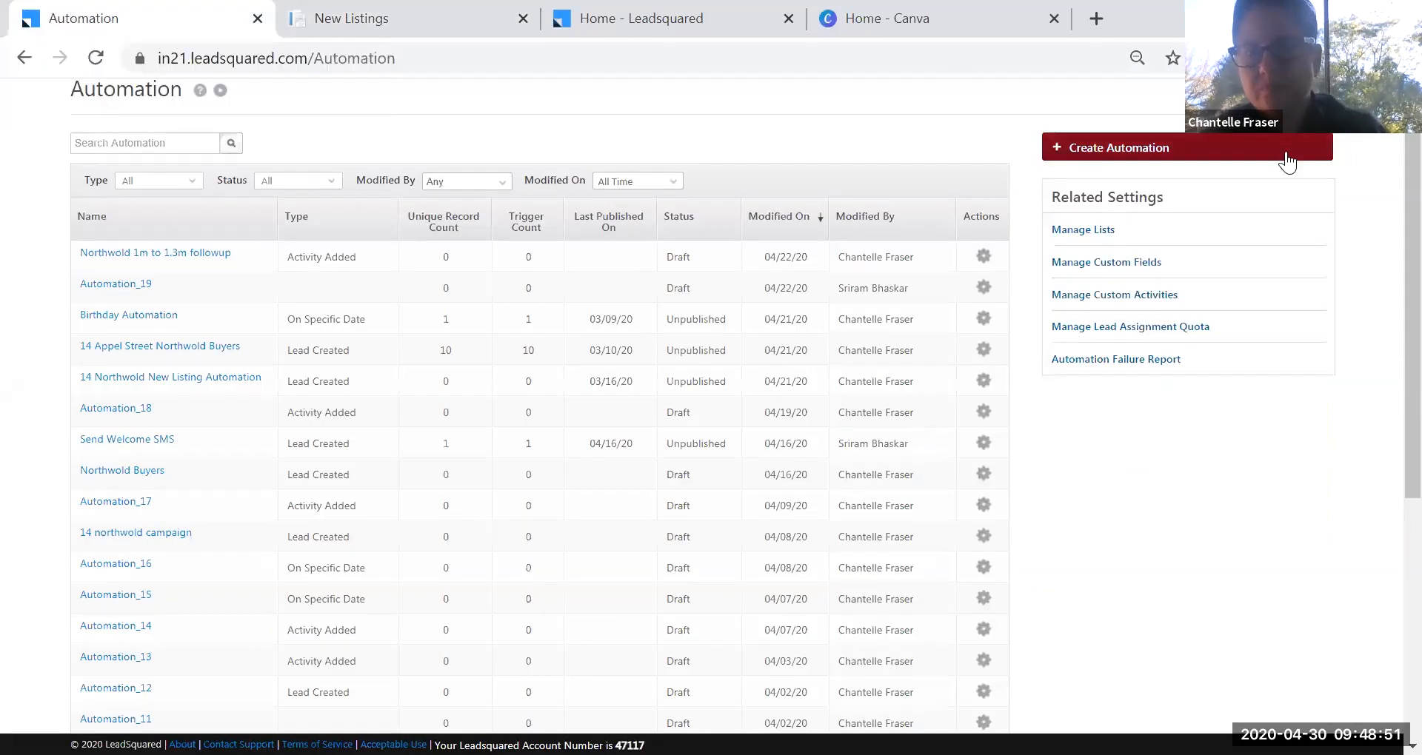
click(1149, 157)
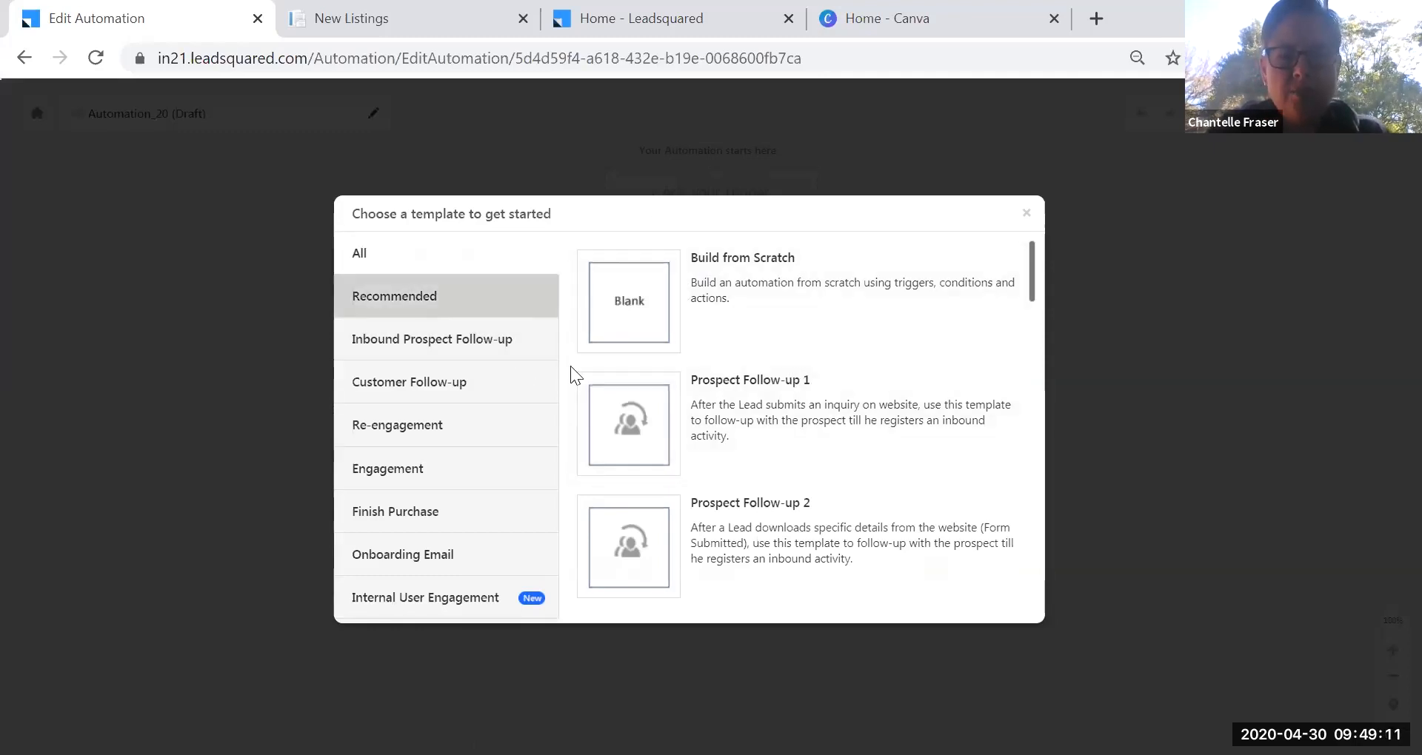
Base Automation_20 on Birthday Wishes, inspect its specific-date trigger fields, cancel and go back.
scroll(1028, 366, down, 1)
scroll(1028, 366, down, 20)
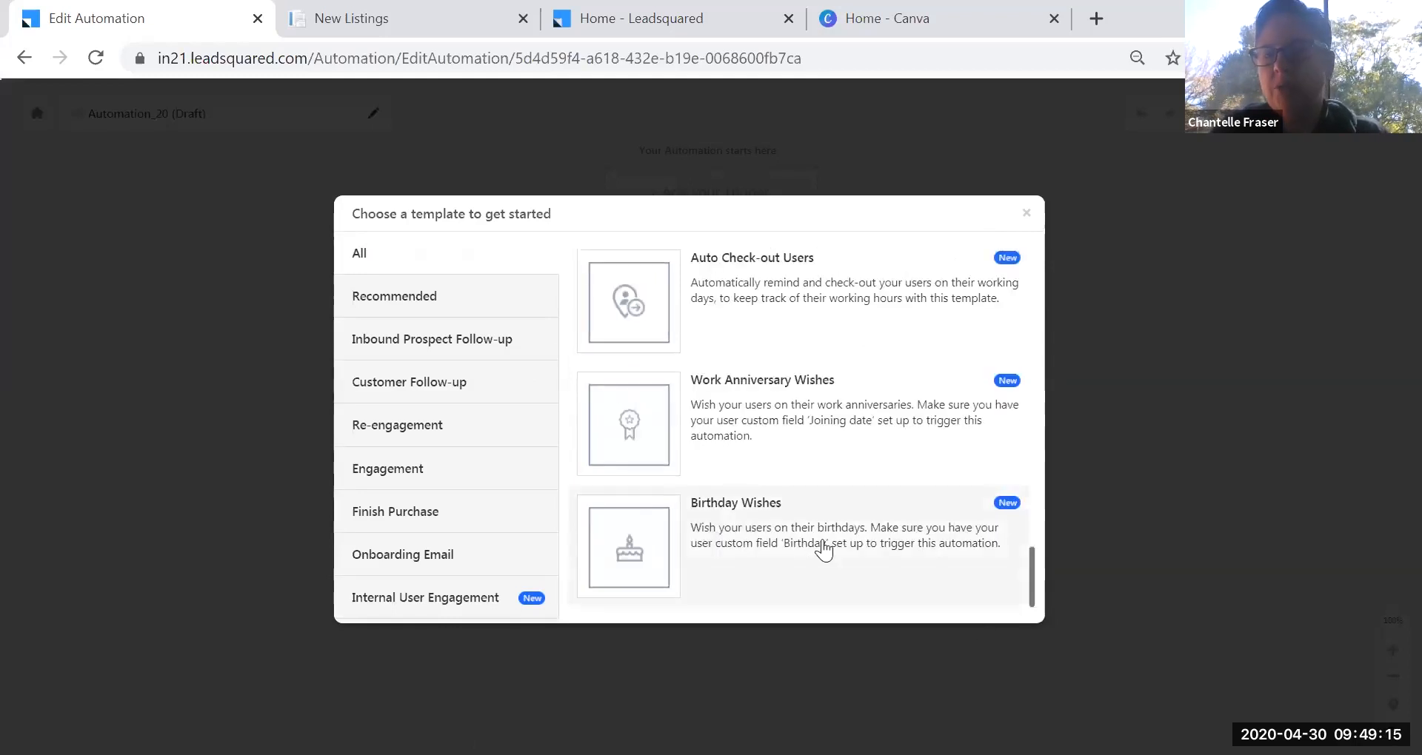
click(816, 546)
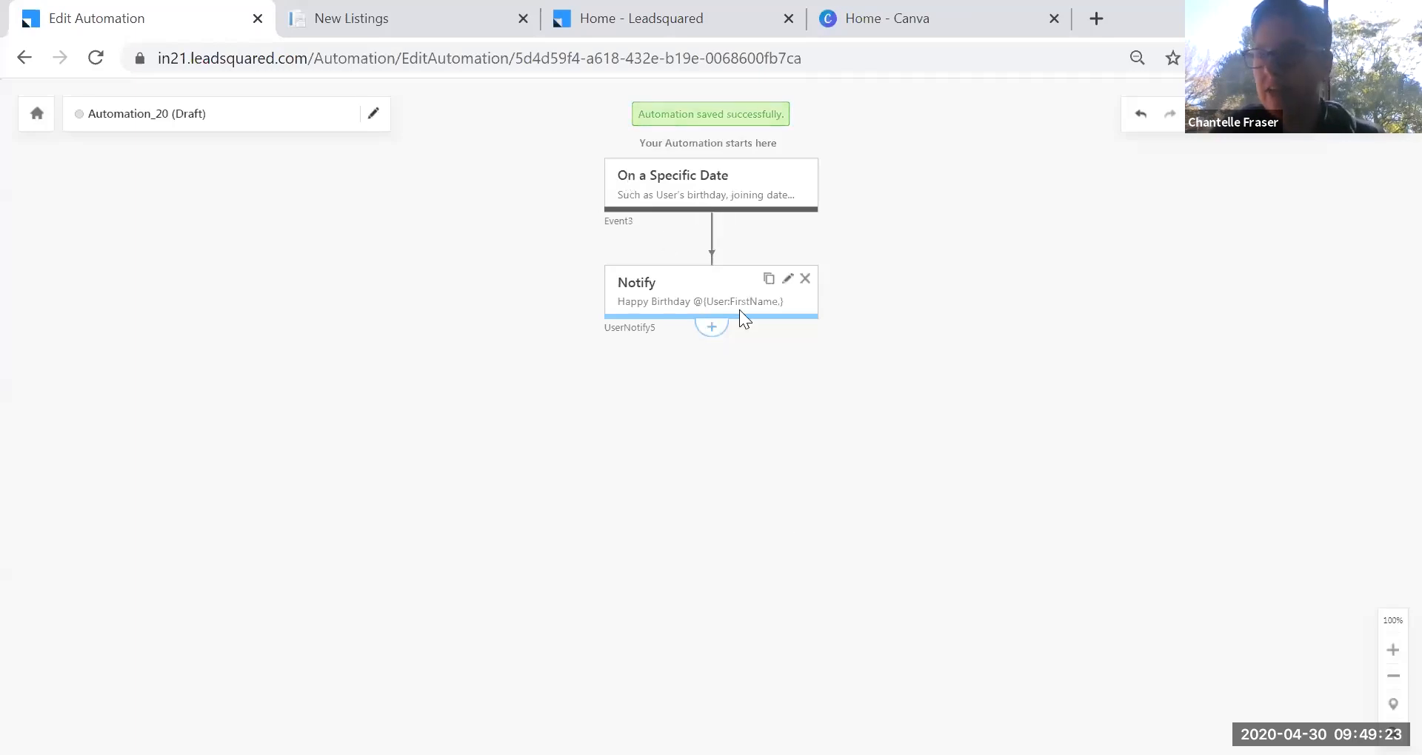
click(789, 174)
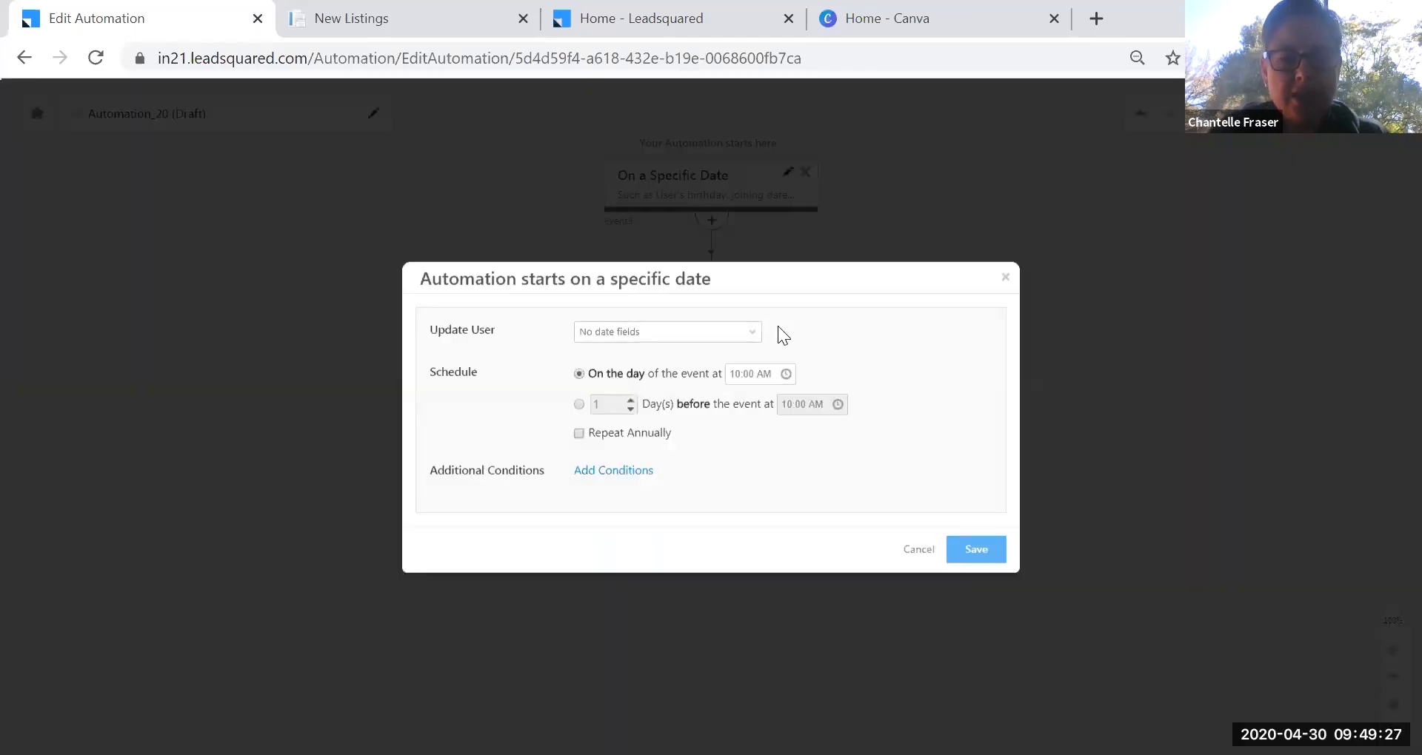
click(749, 335)
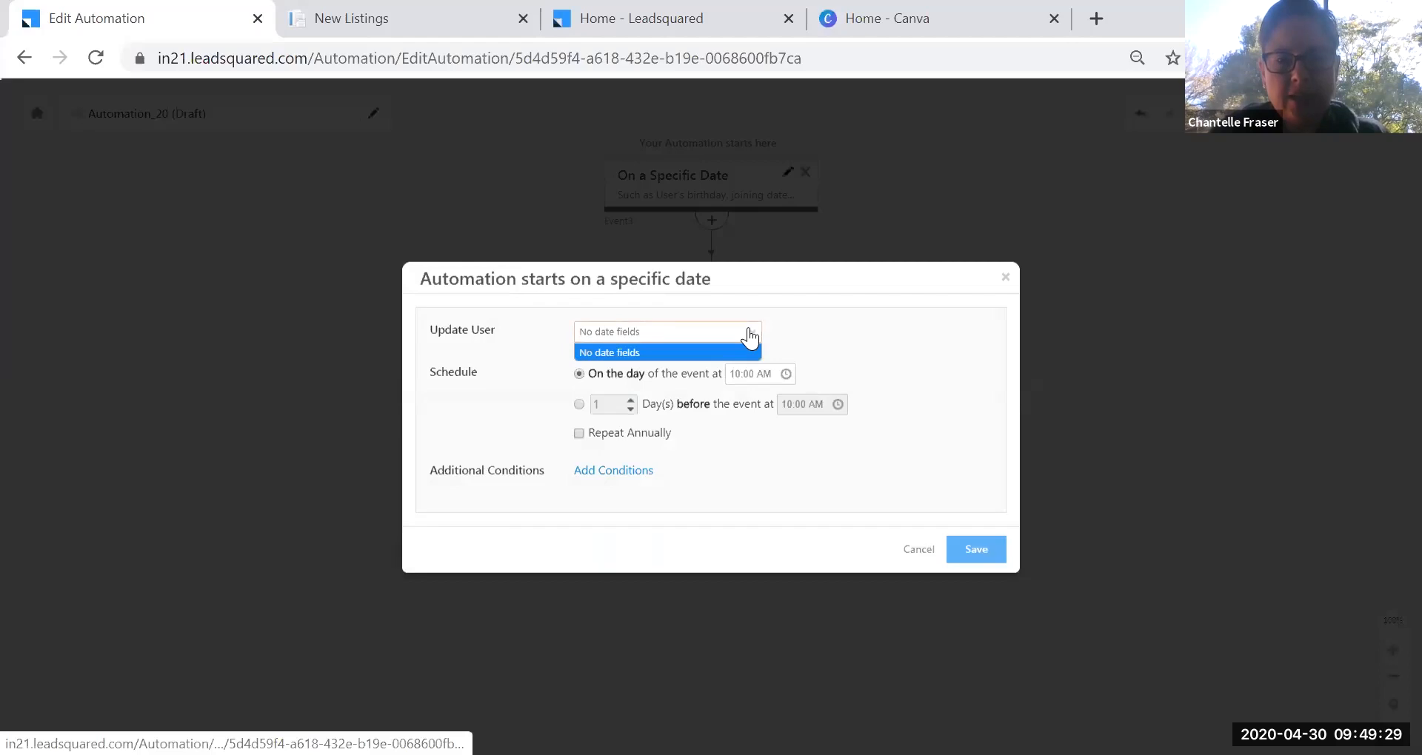
click(919, 553)
click(24, 57)
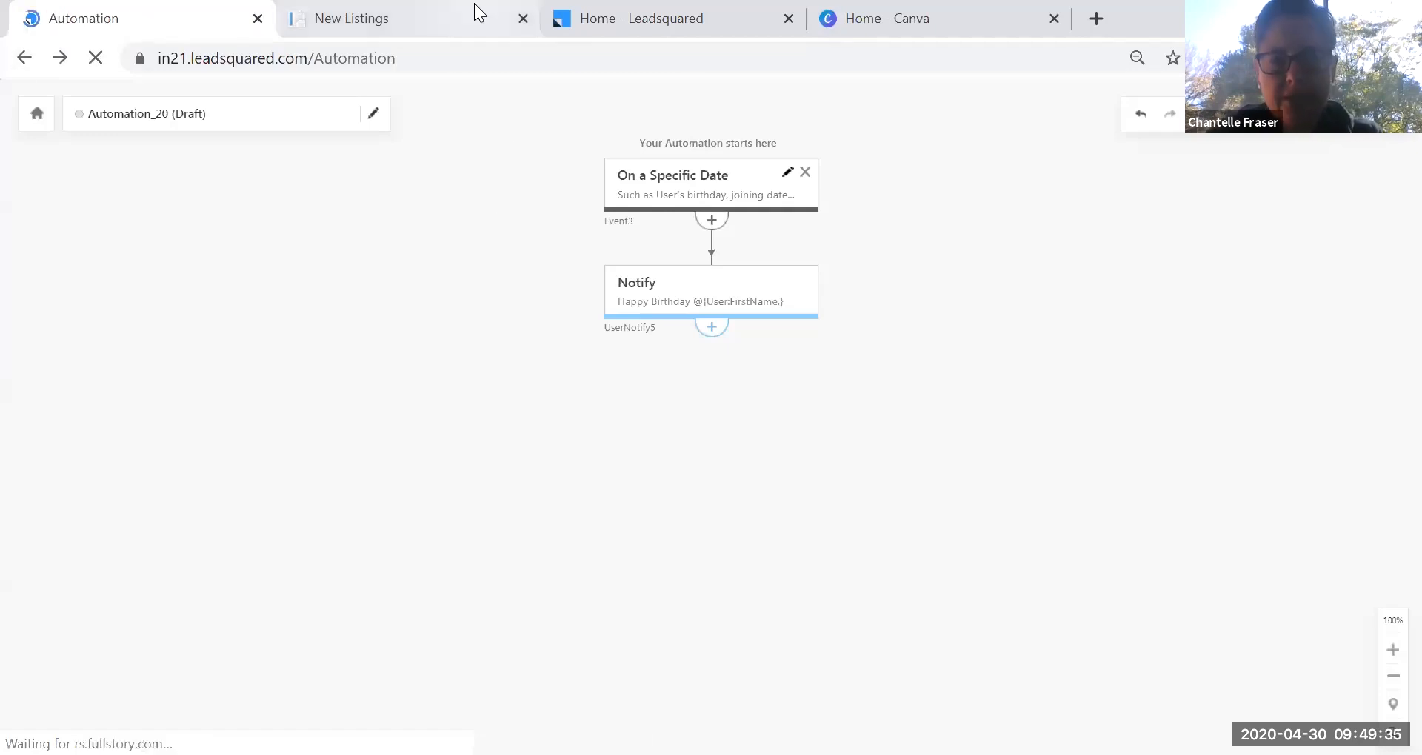
Start a new from-scratch automation with the On a Specific Date trigger.
click(1141, 227)
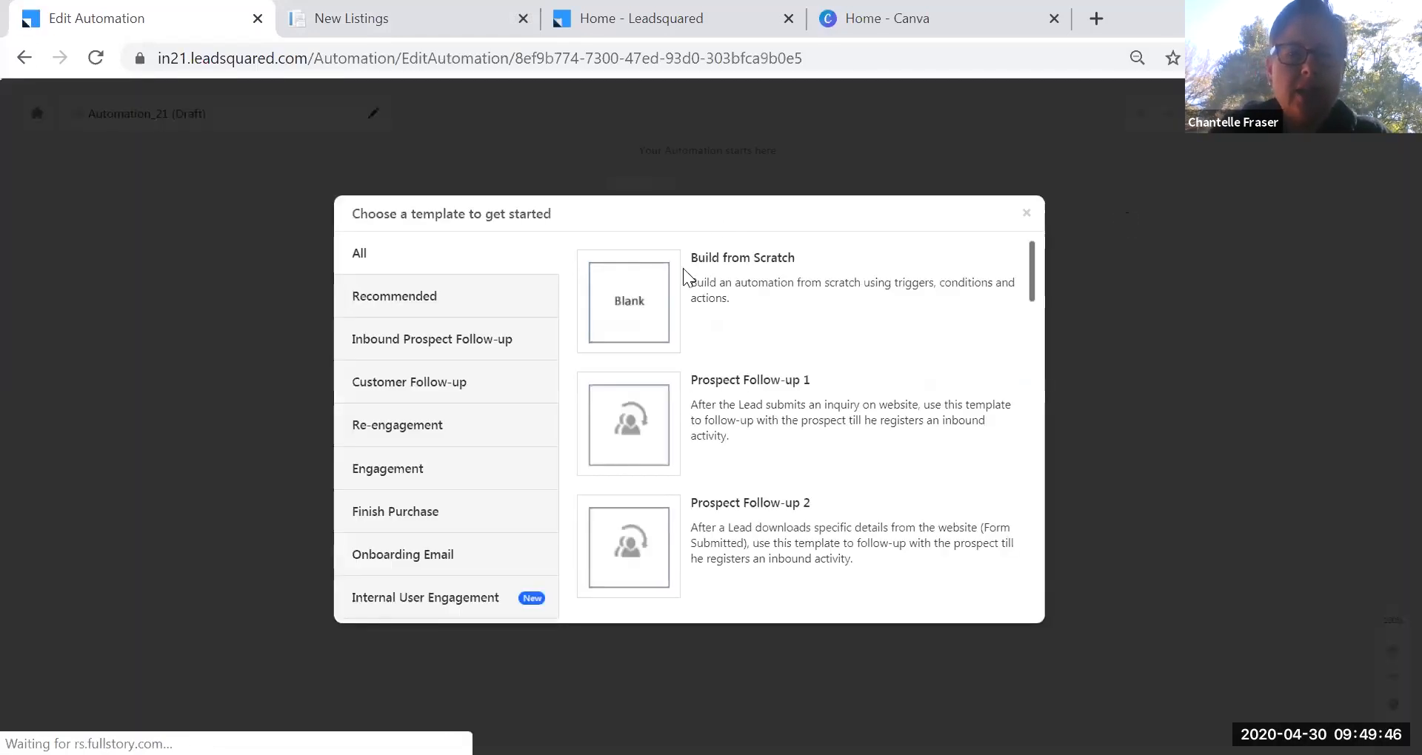
click(645, 298)
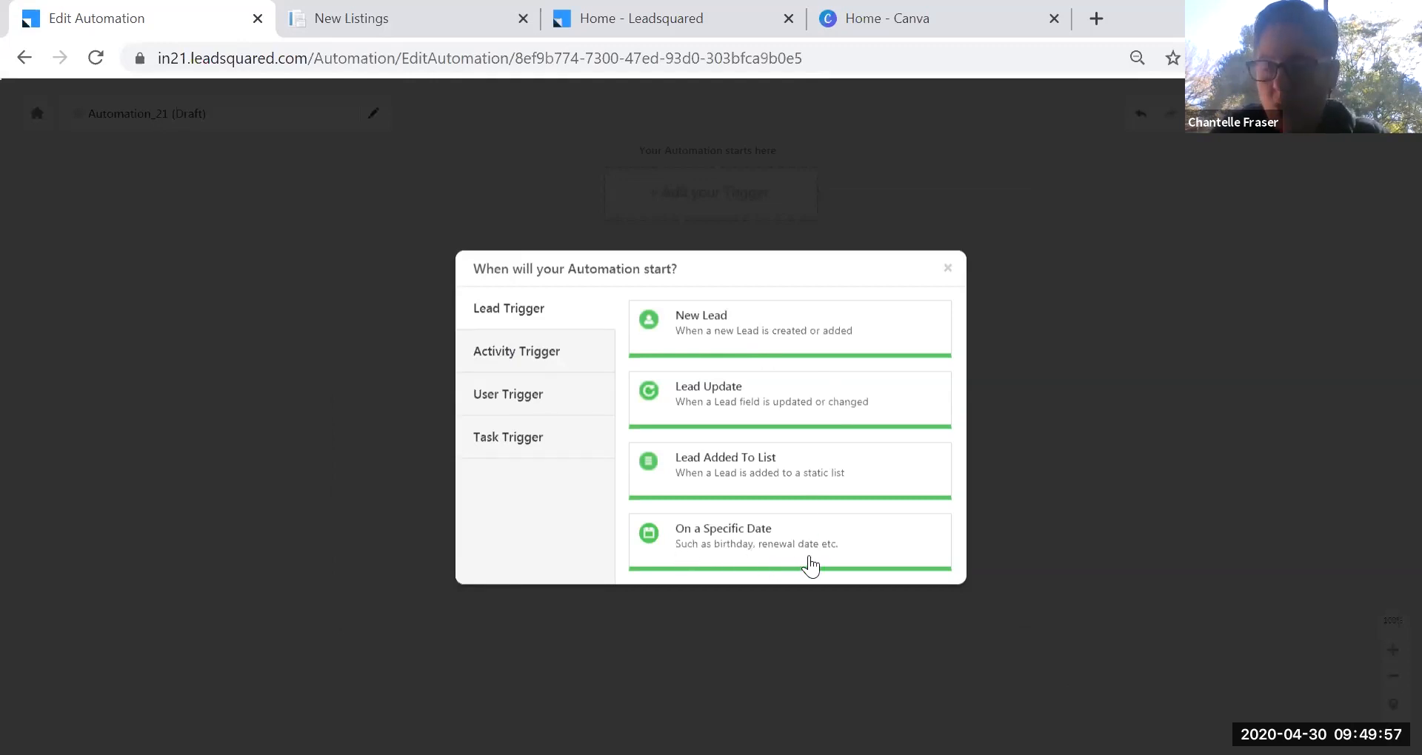
click(757, 551)
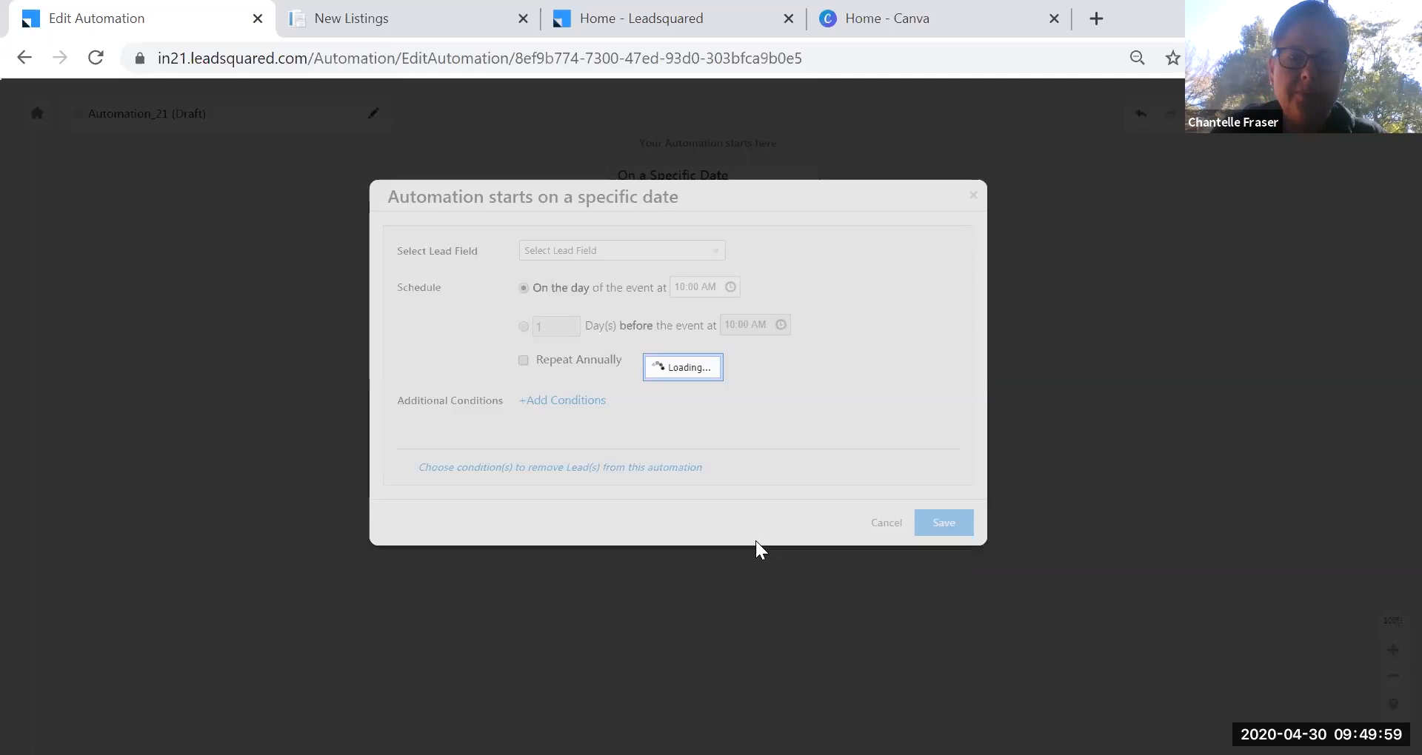
Trigger on the lead's Birthday at 08:00 AM, repeating annually, and save it.
click(702, 255)
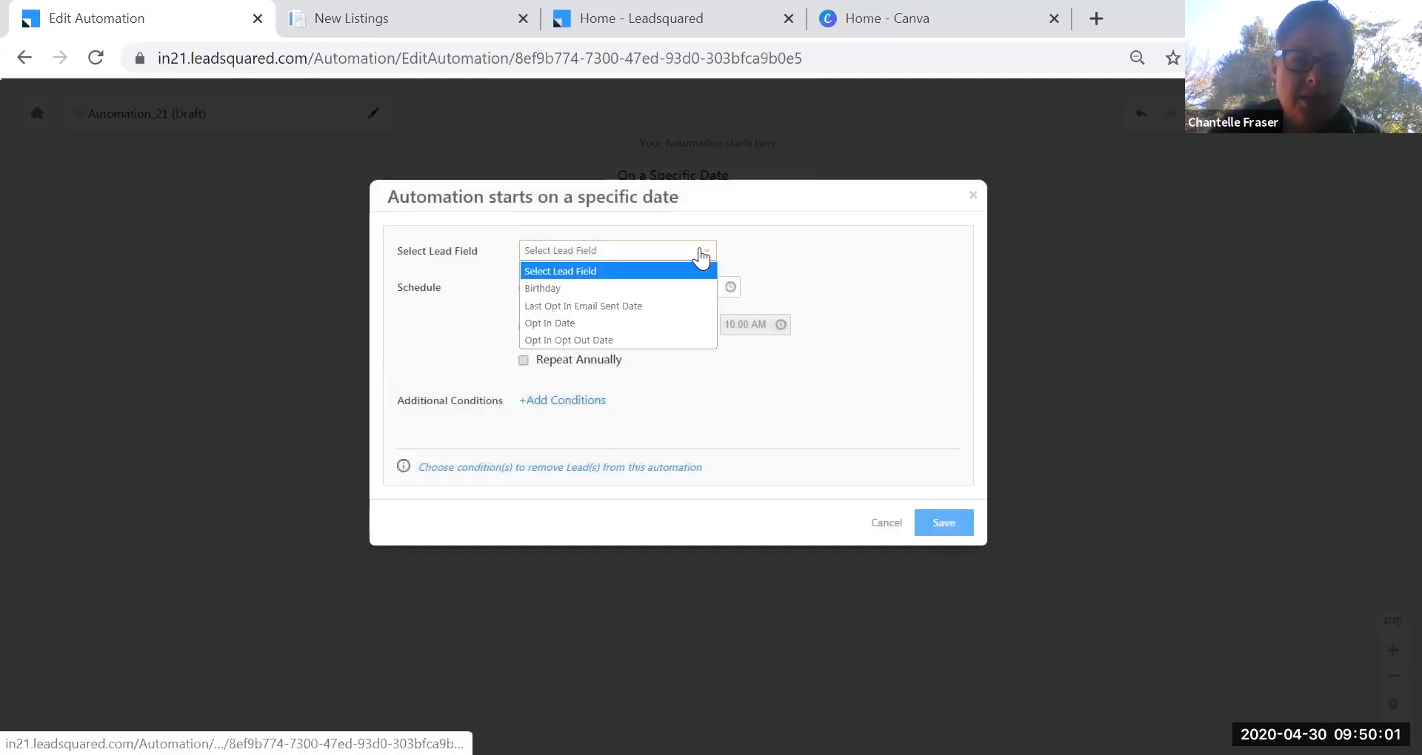
click(612, 289)
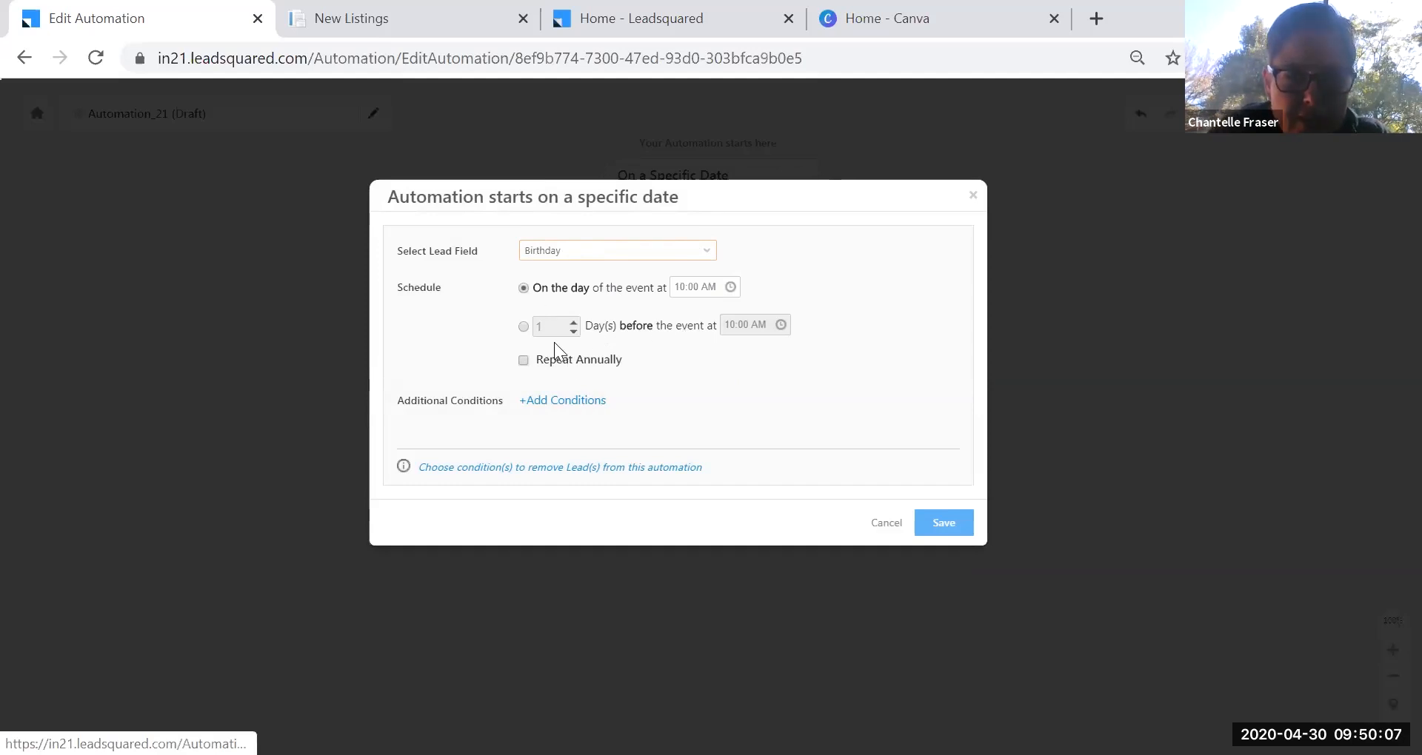
click(524, 361)
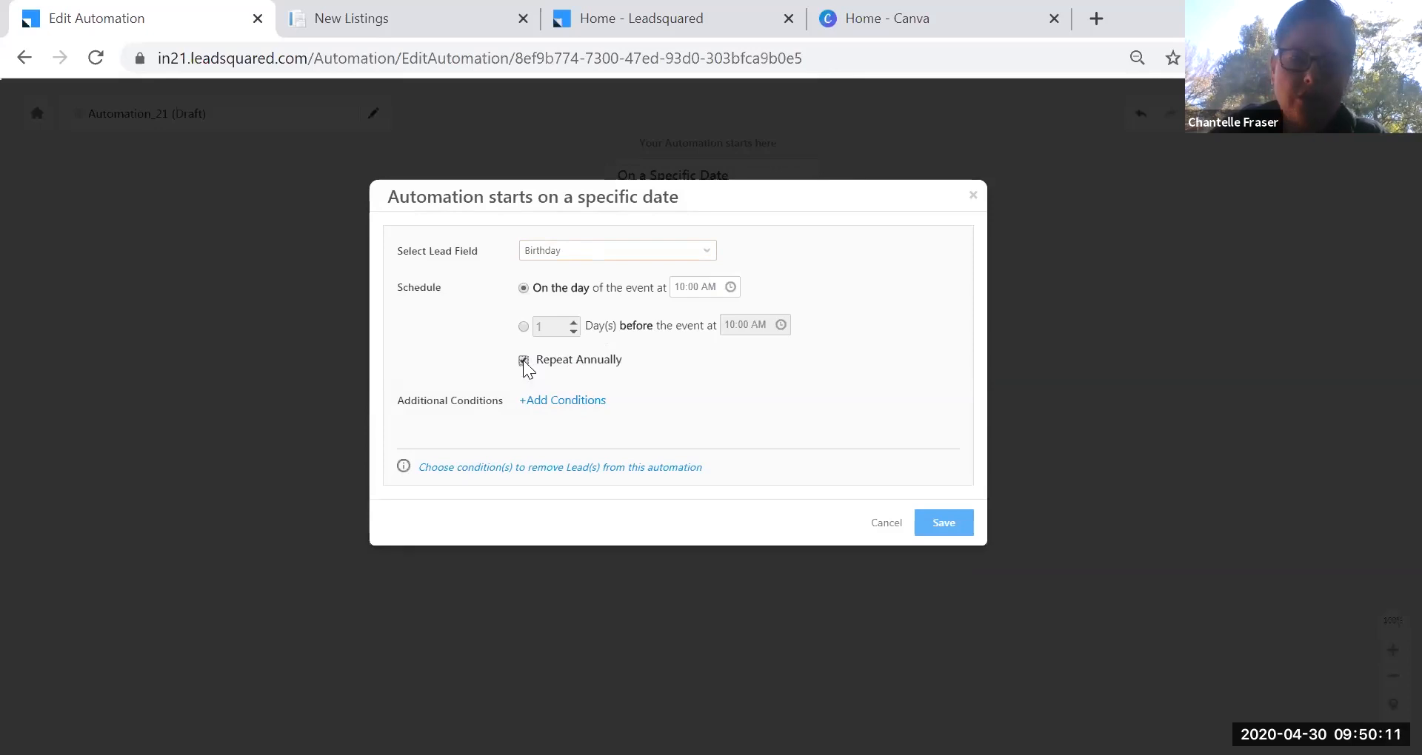
click(682, 290)
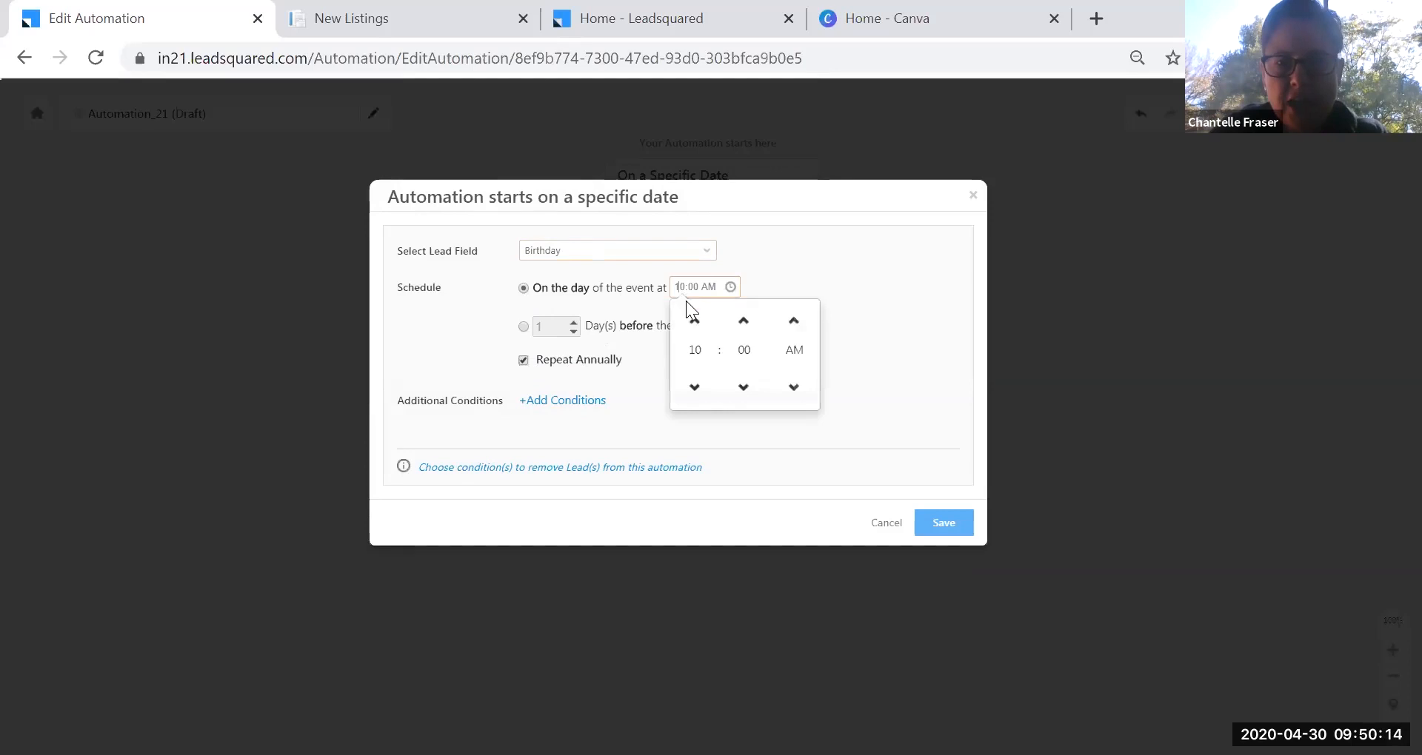
click(695, 388)
click(694, 387)
click(898, 384)
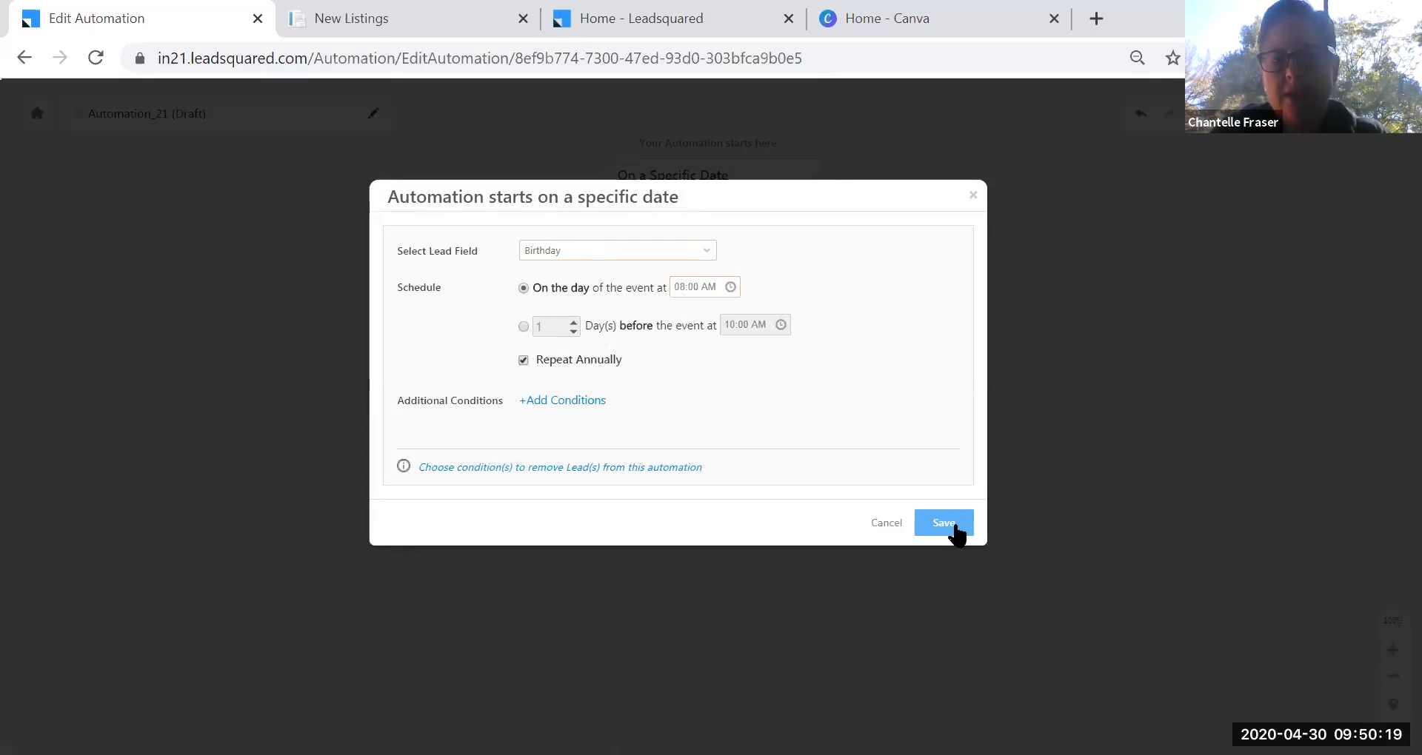
click(954, 524)
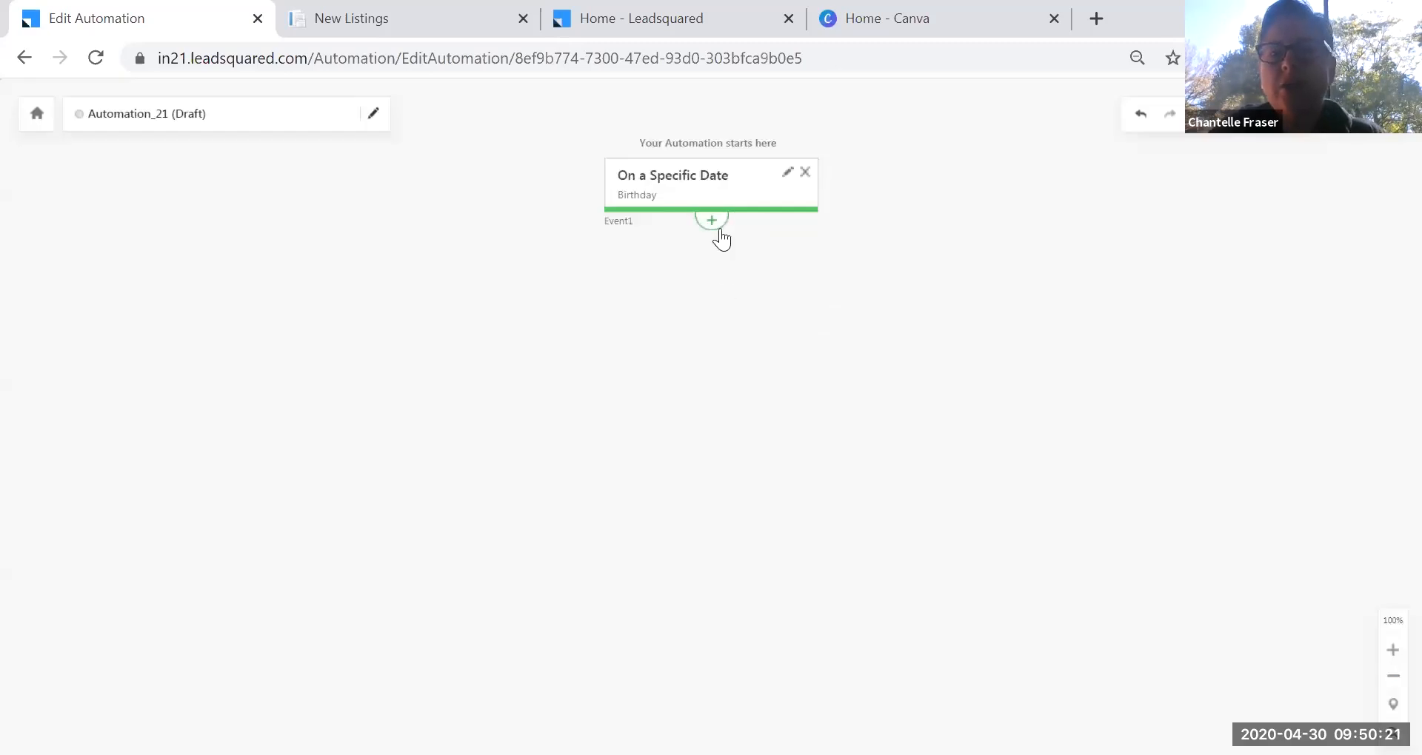
click(717, 229)
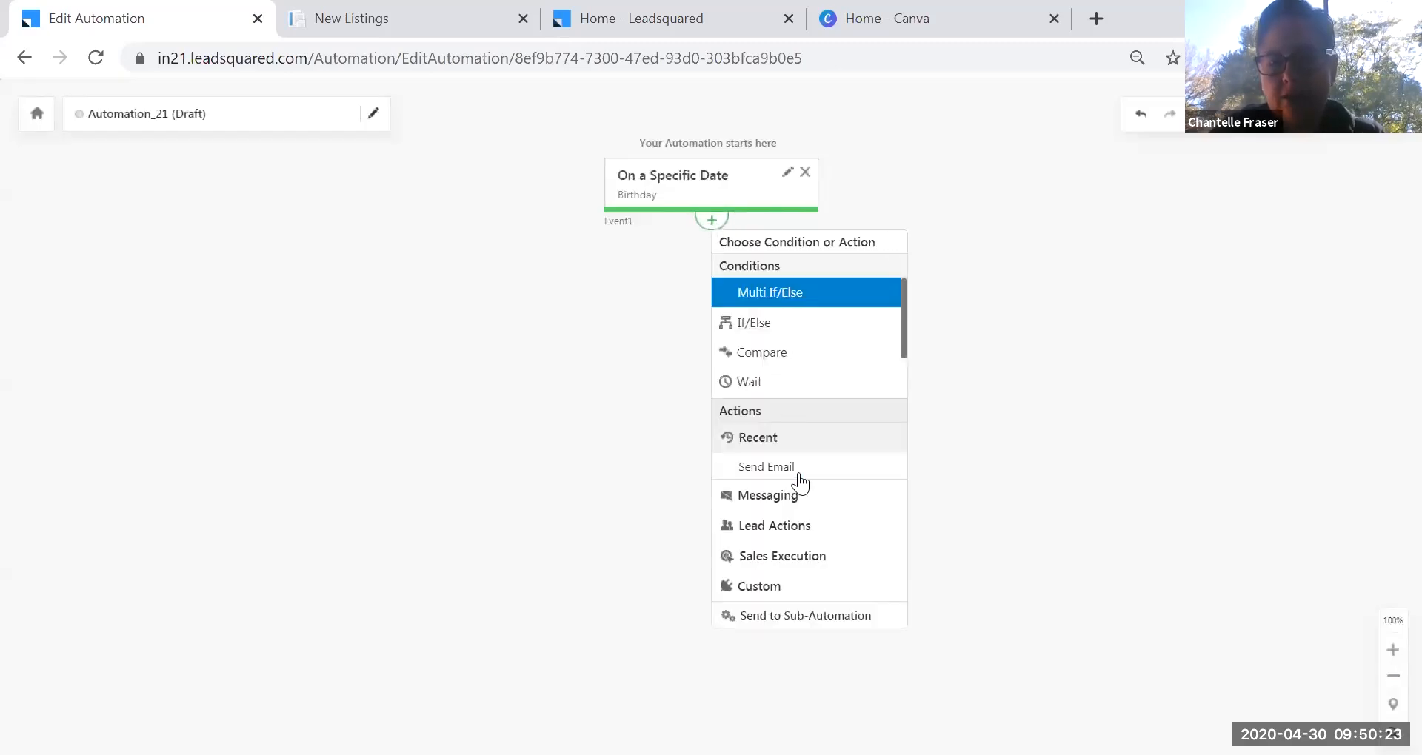
Add a Send Email step using the Happy Birthday Template unchanged.
click(797, 469)
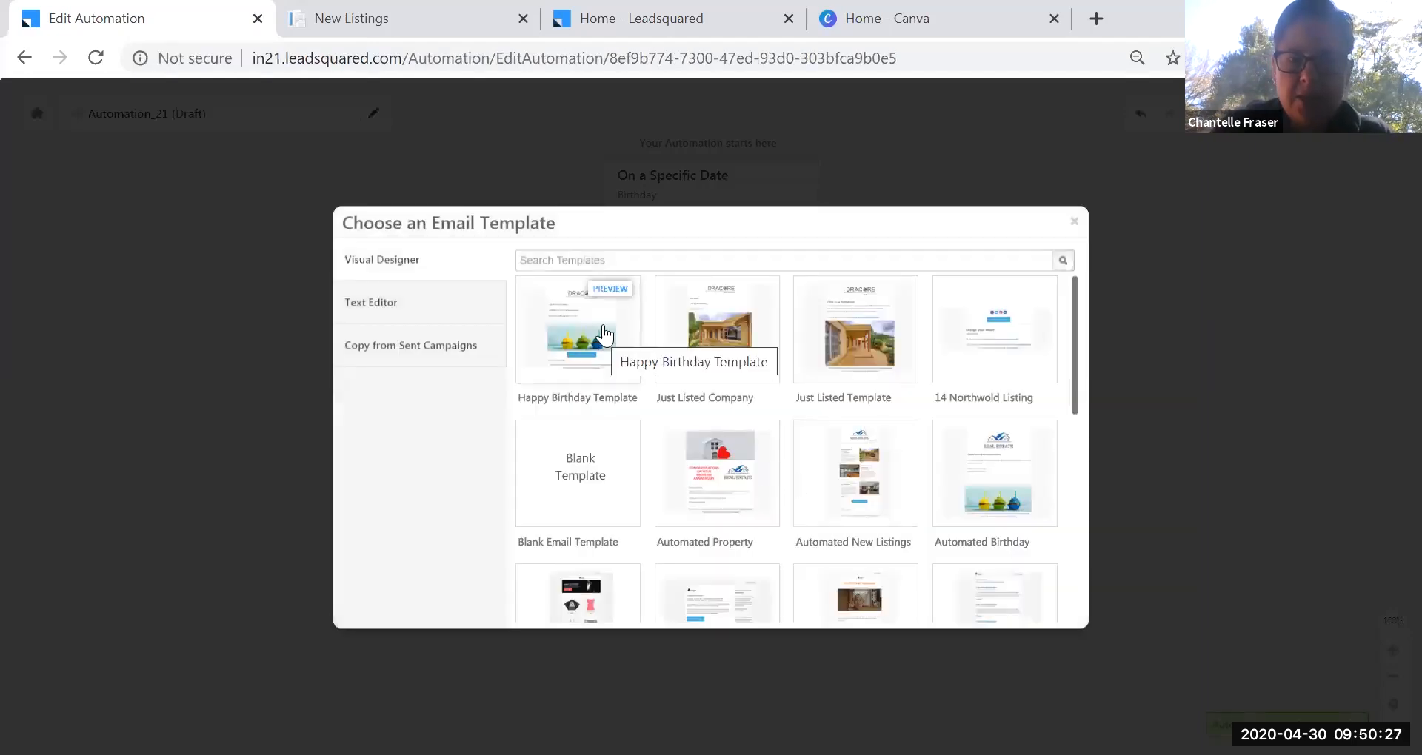
click(604, 334)
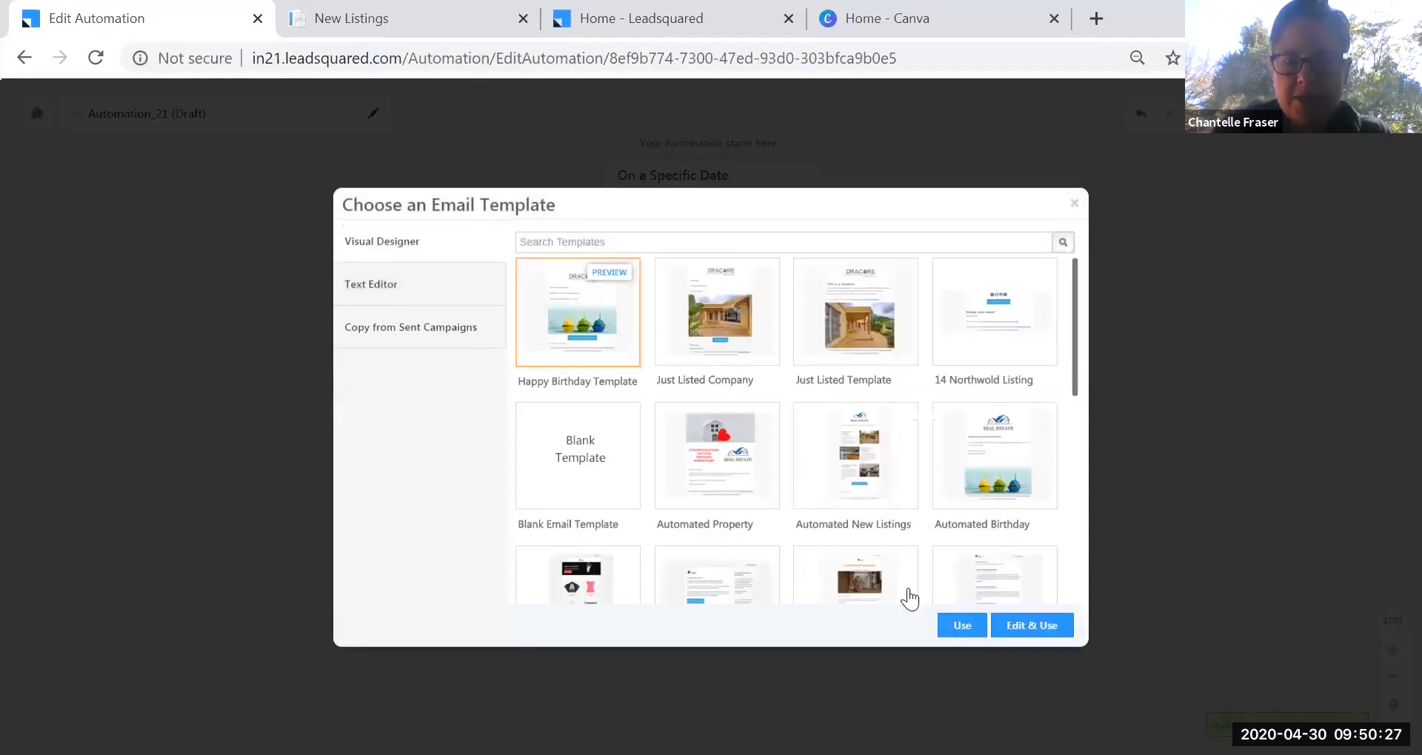
click(962, 626)
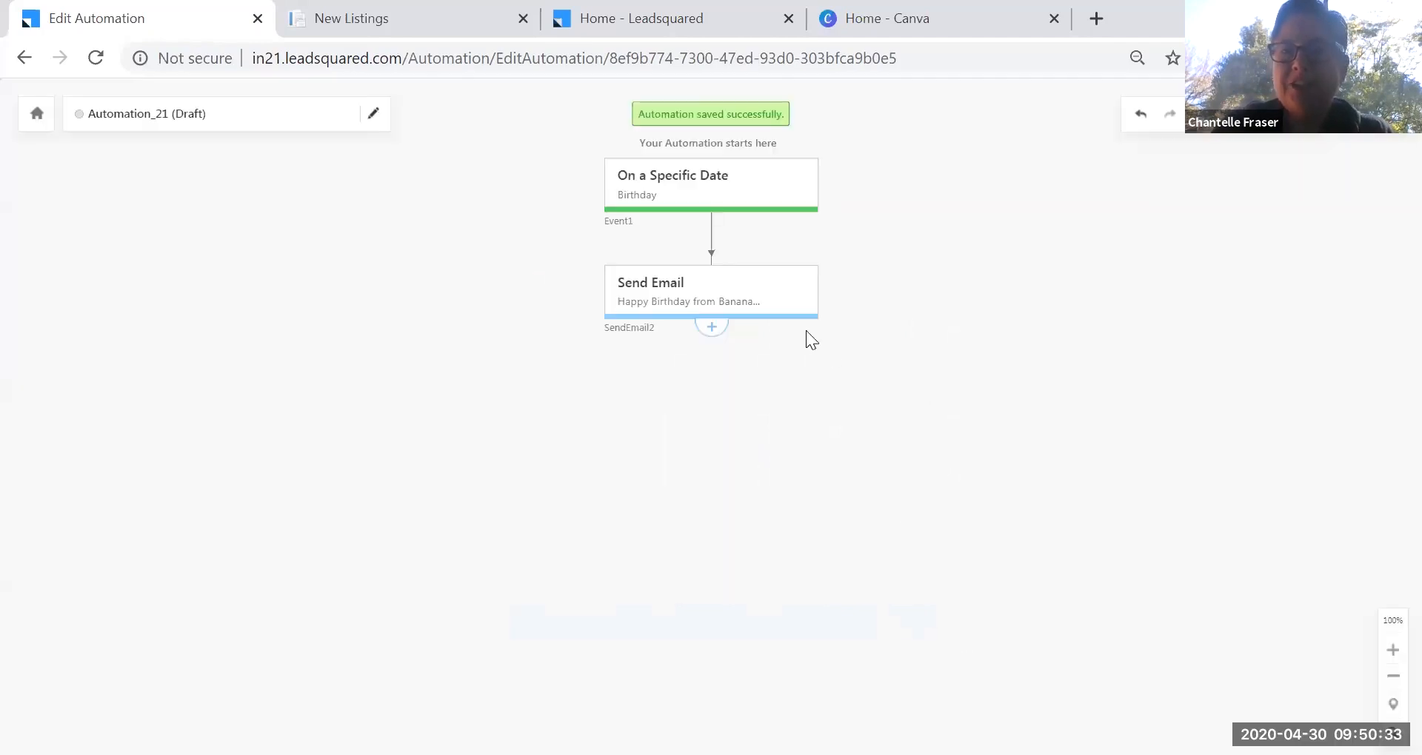
Rename the automation to 'Happy Birthday automation' and return to the automations list.
click(223, 118)
click(103, 138)
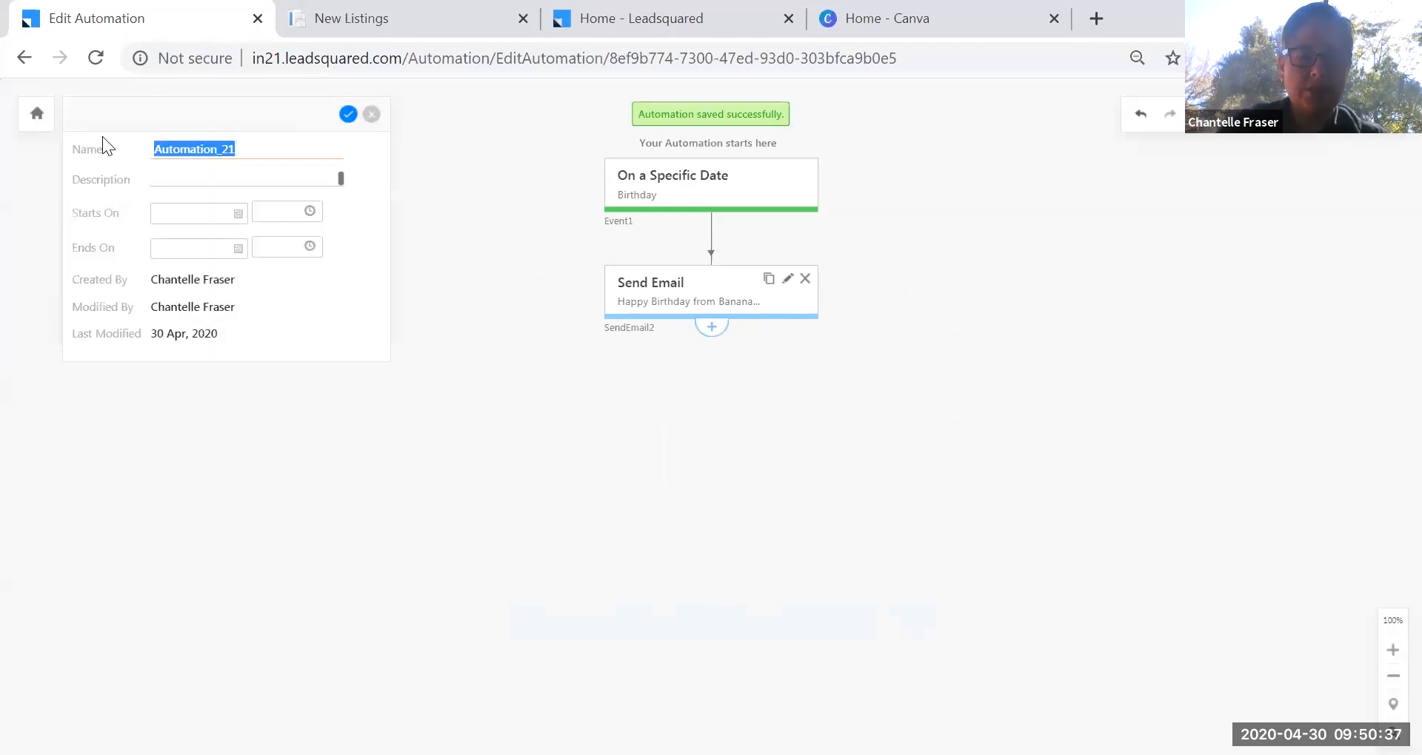
text(Happy Birthday automation)
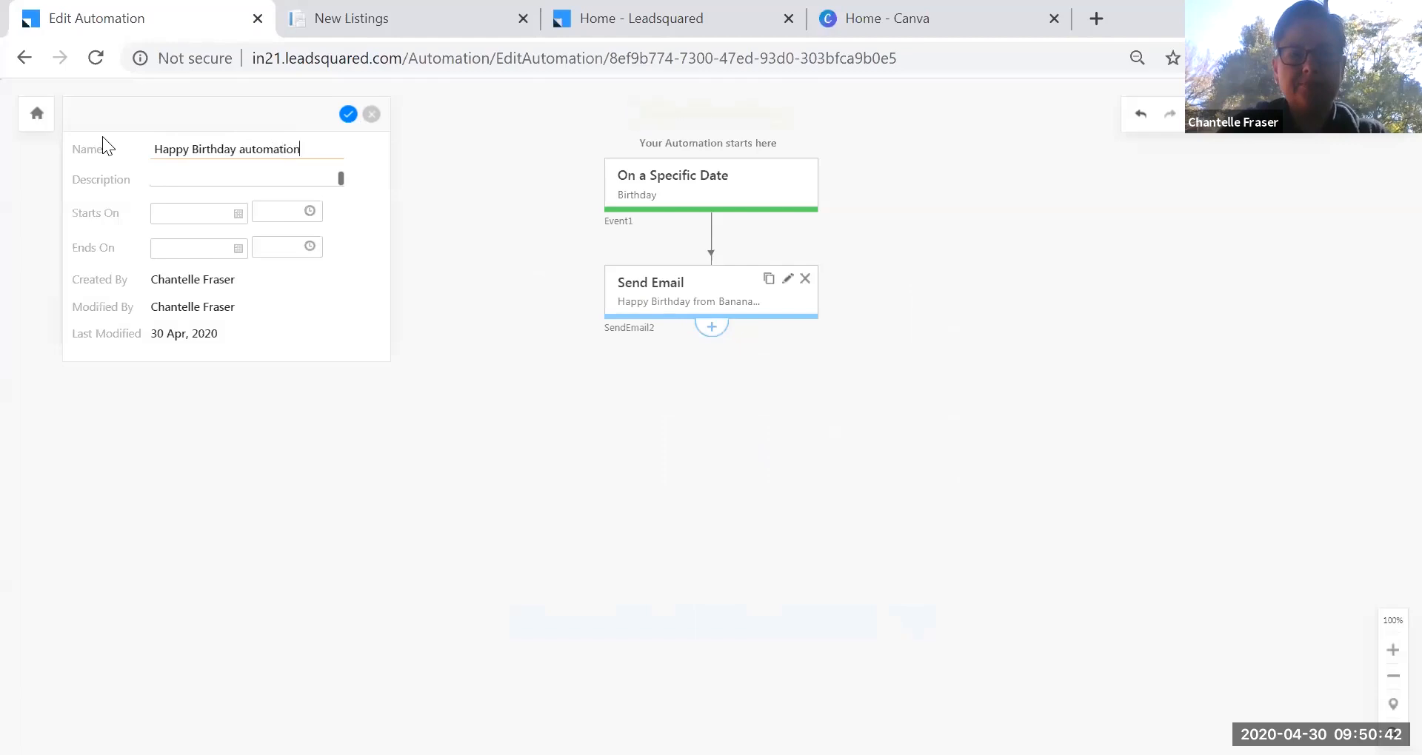
click(346, 114)
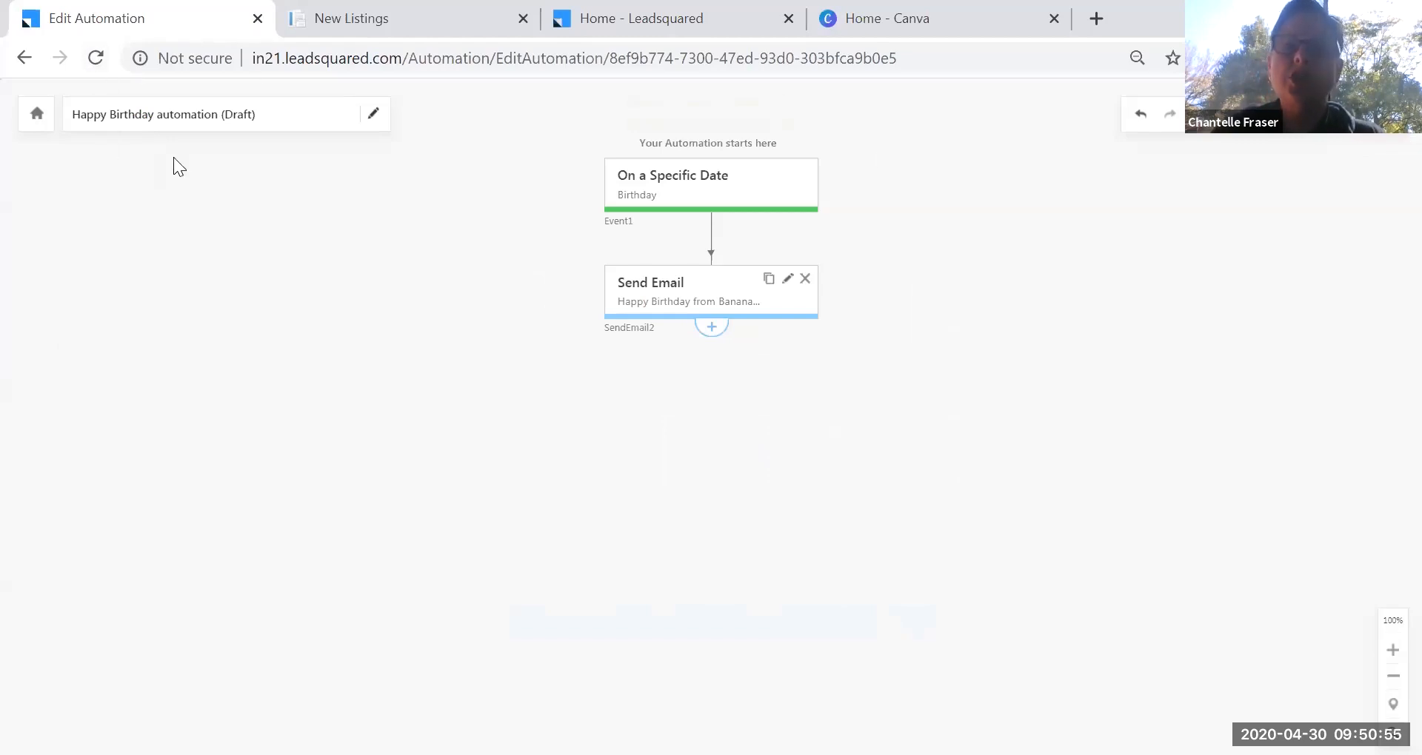
click(21, 63)
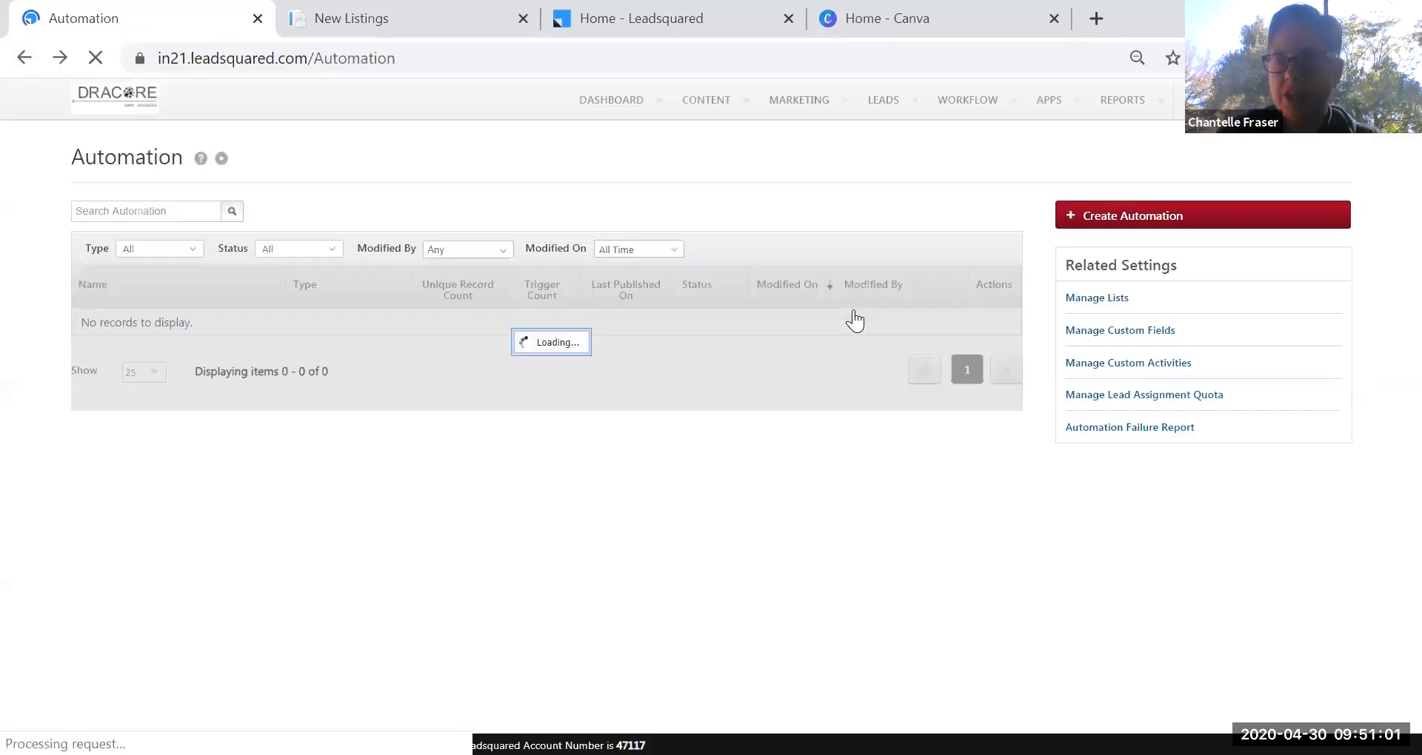
Glance at the Happy Birthday automation's options, then start a new automation.
click(984, 326)
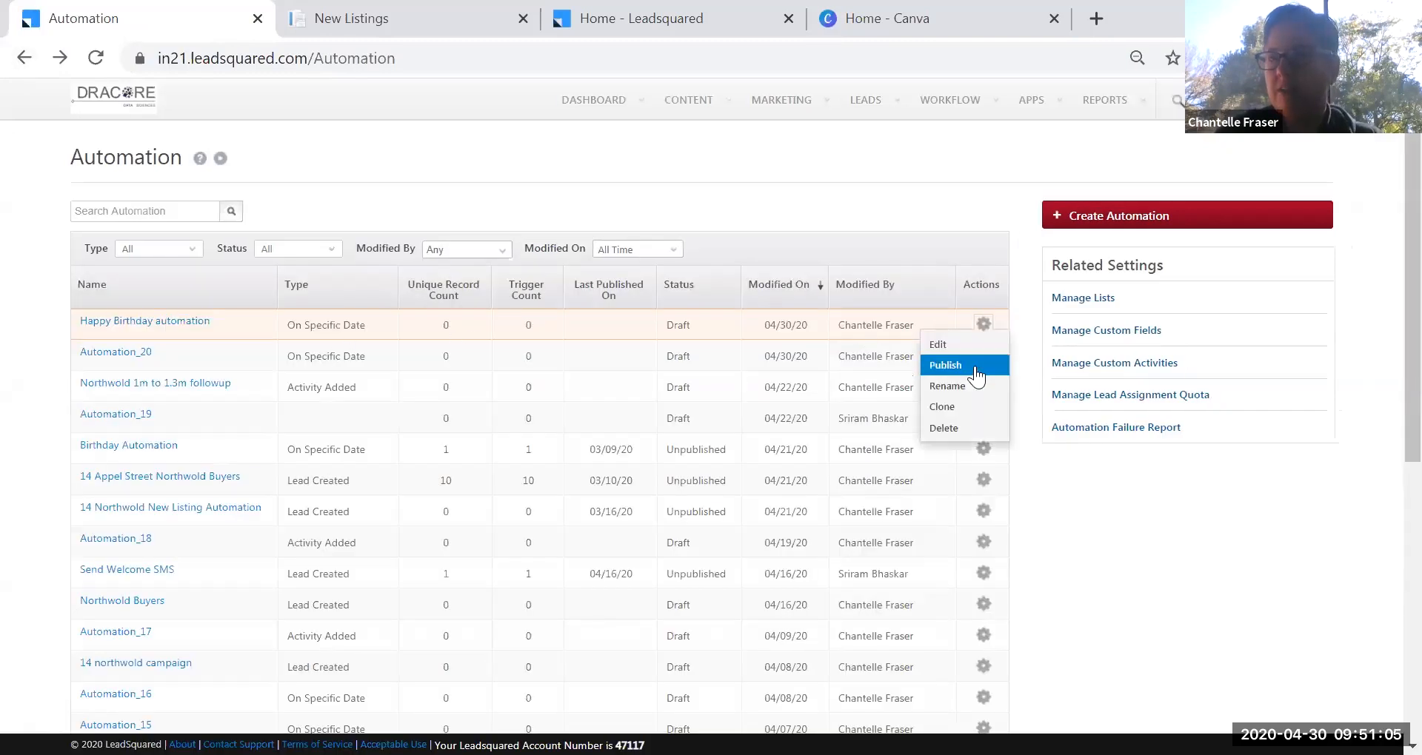
click(1143, 226)
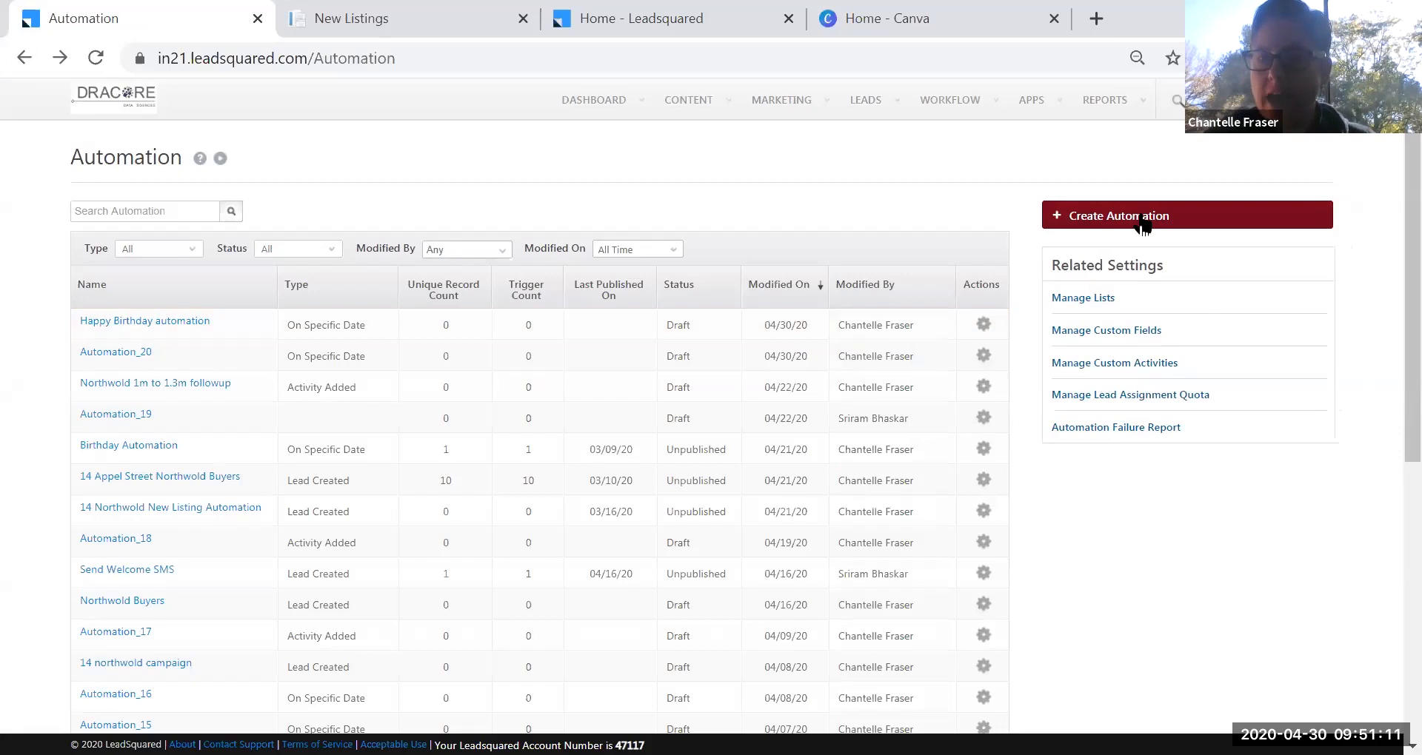
click(1143, 226)
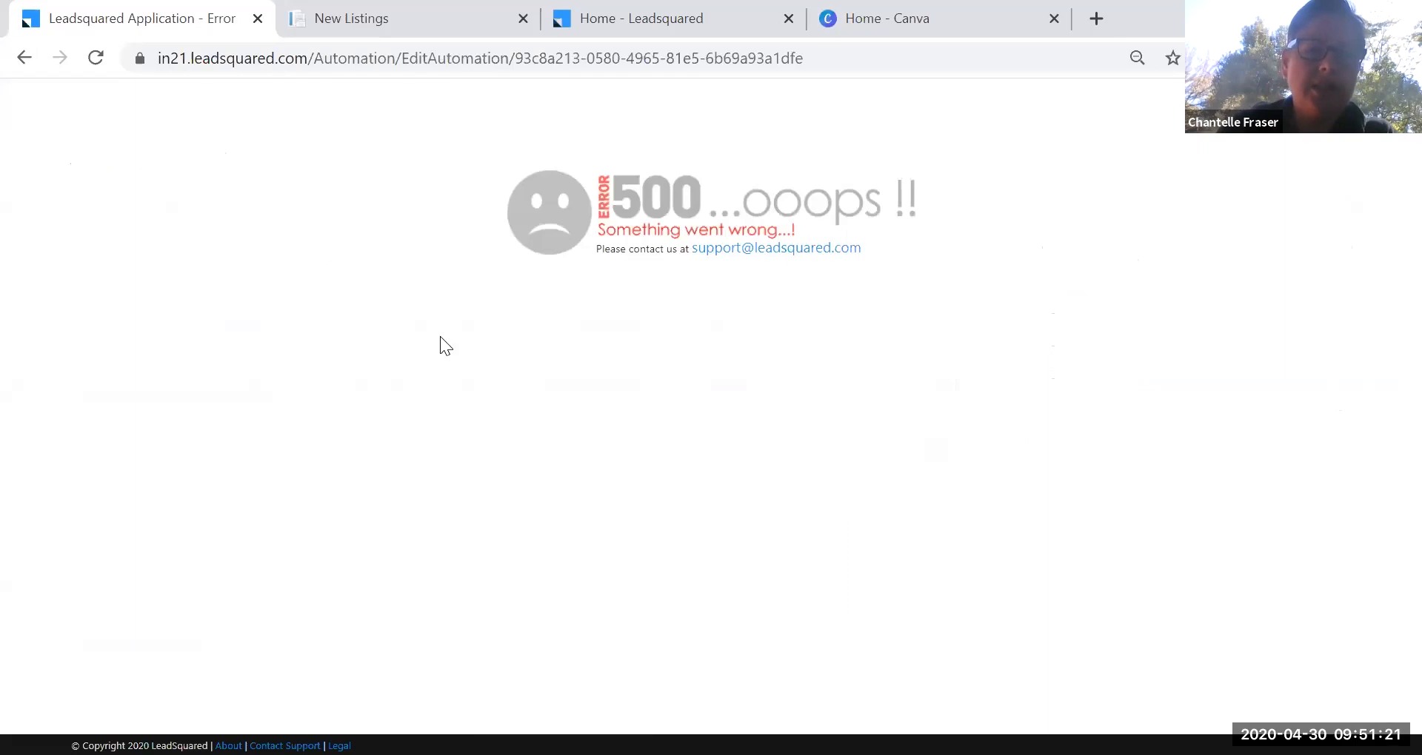
Reload the failed page and close the New Listings and LeadSquared home tabs.
right_click(326, 263)
click(363, 333)
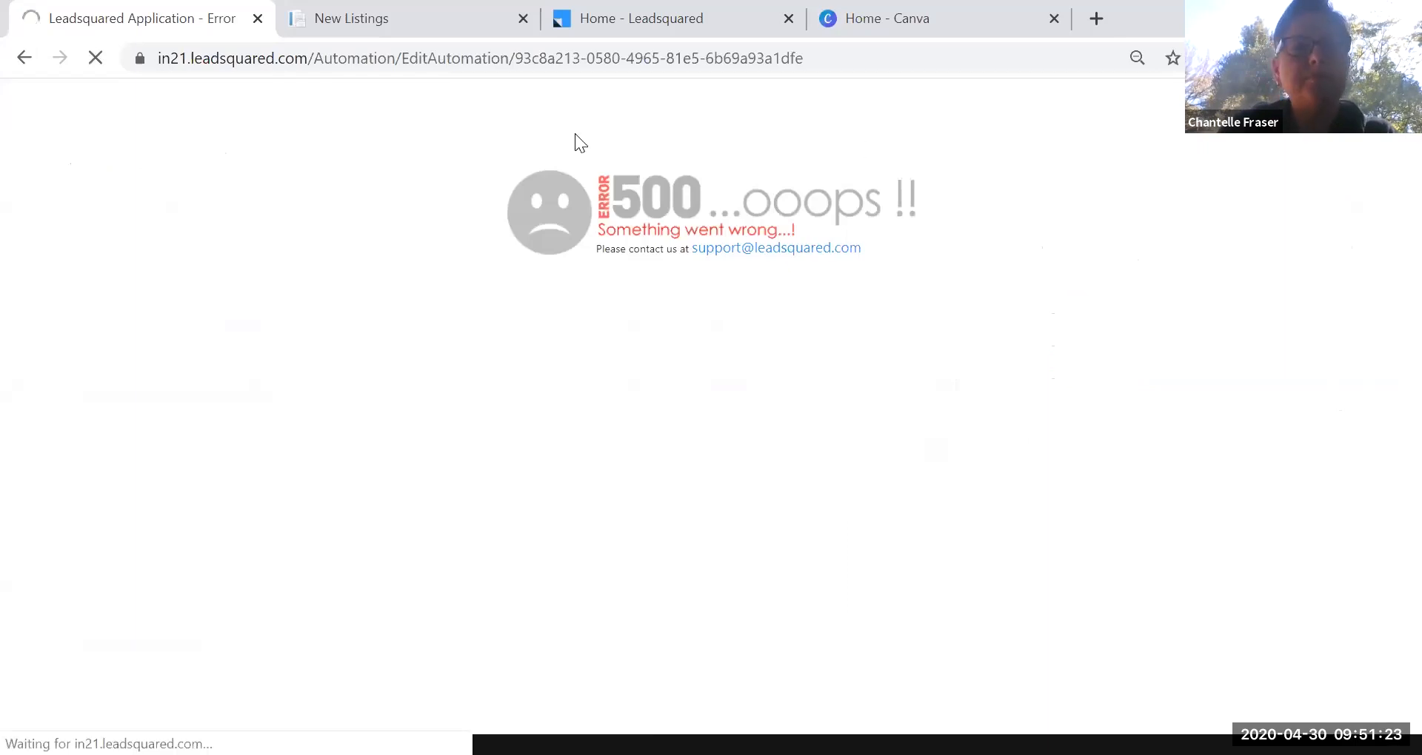
click(517, 31)
click(523, 18)
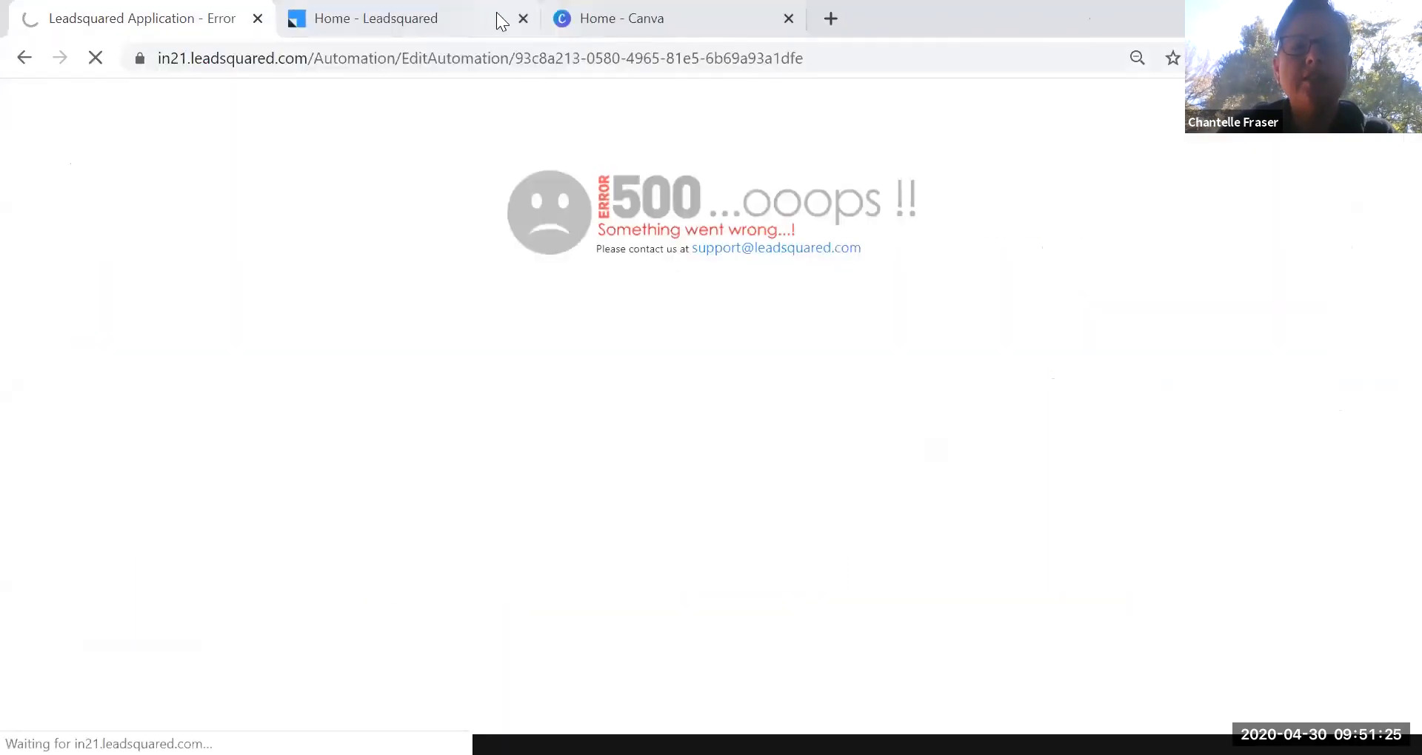
click(502, 22)
click(523, 19)
Close the Canva tab and build the automation from scratch with a New Lead trigger.
click(523, 18)
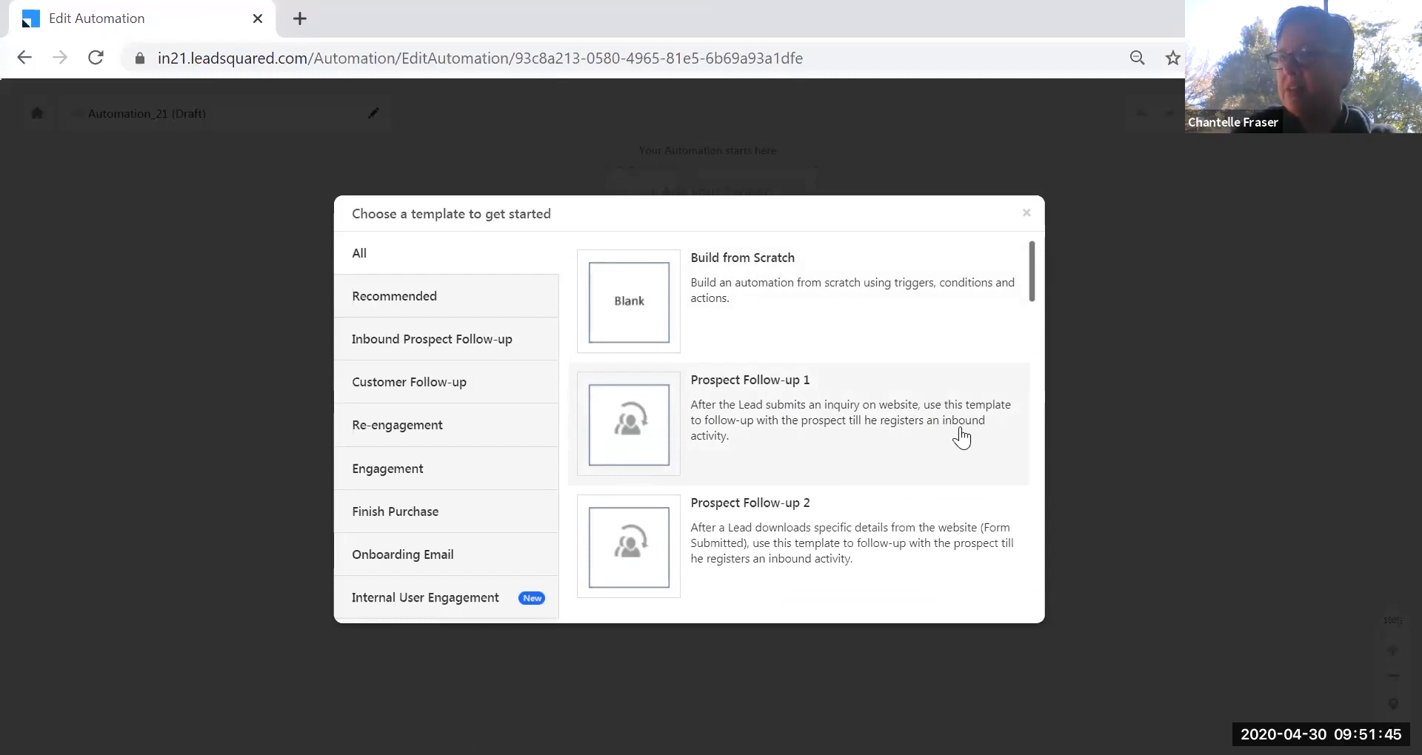
click(629, 307)
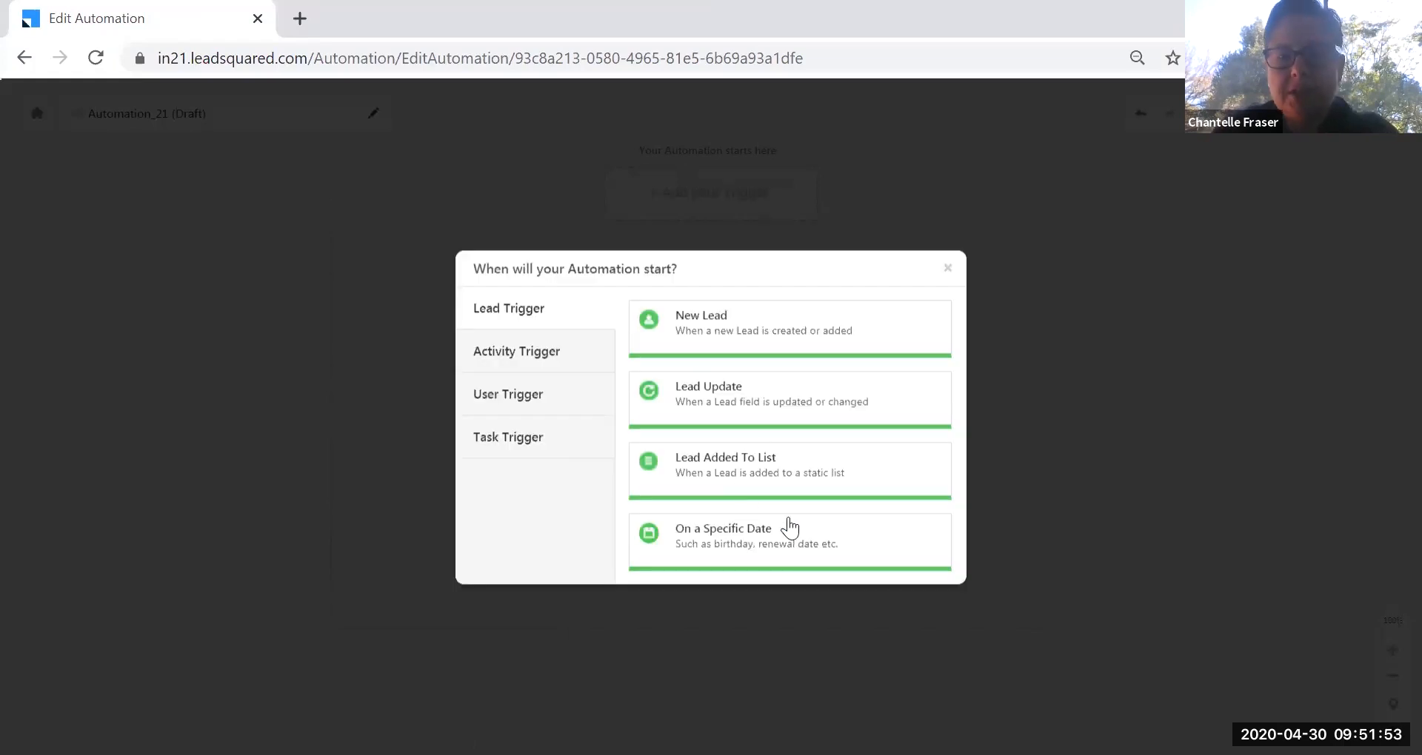
click(829, 327)
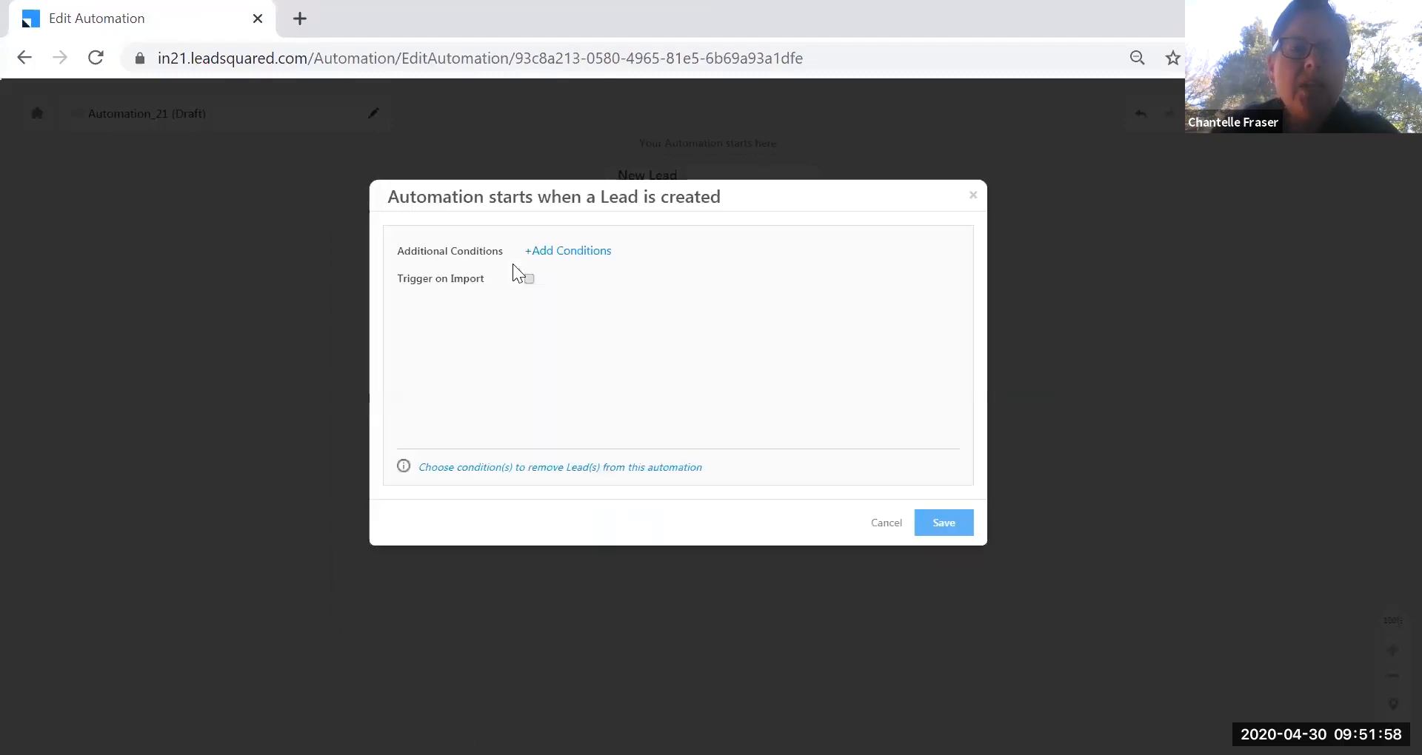
click(575, 254)
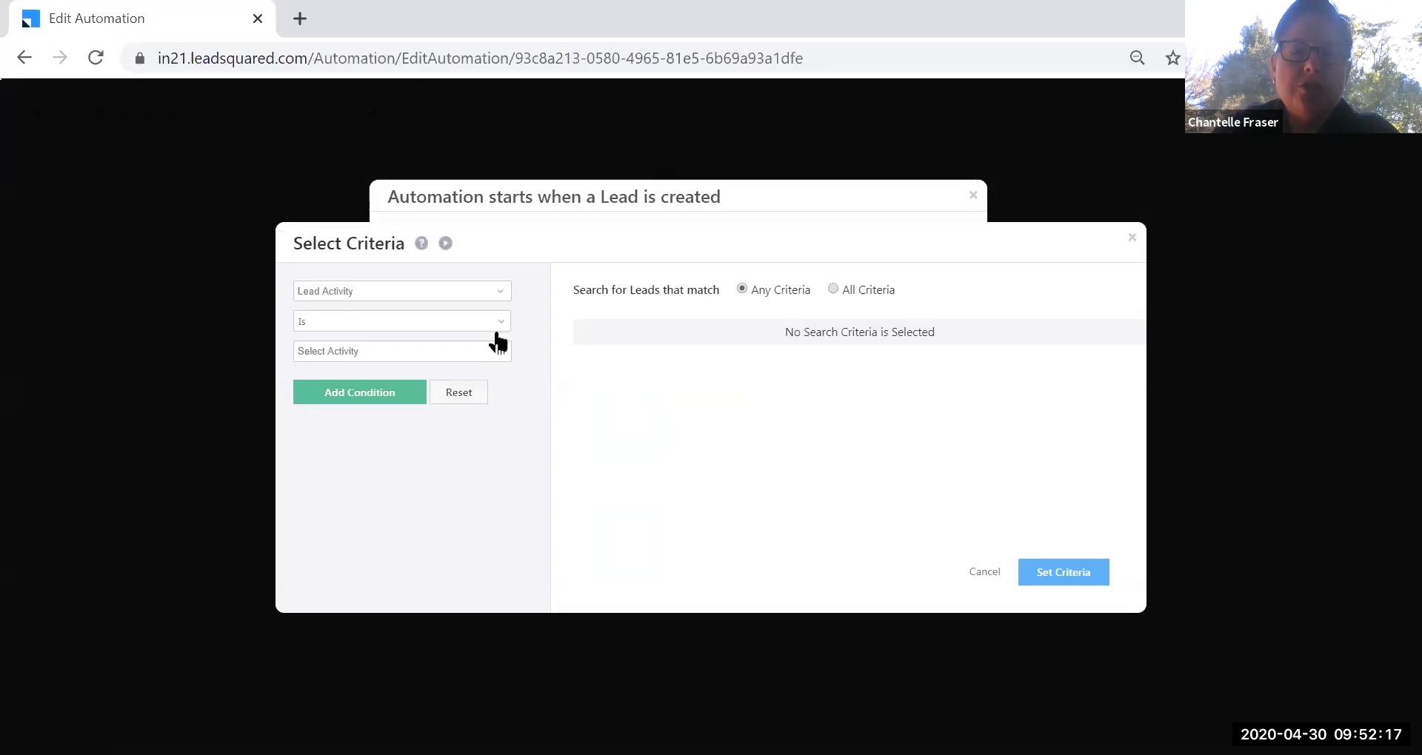
Restrict the trigger to Form Submitted on Website on Landing Page 02 and save it.
click(501, 351)
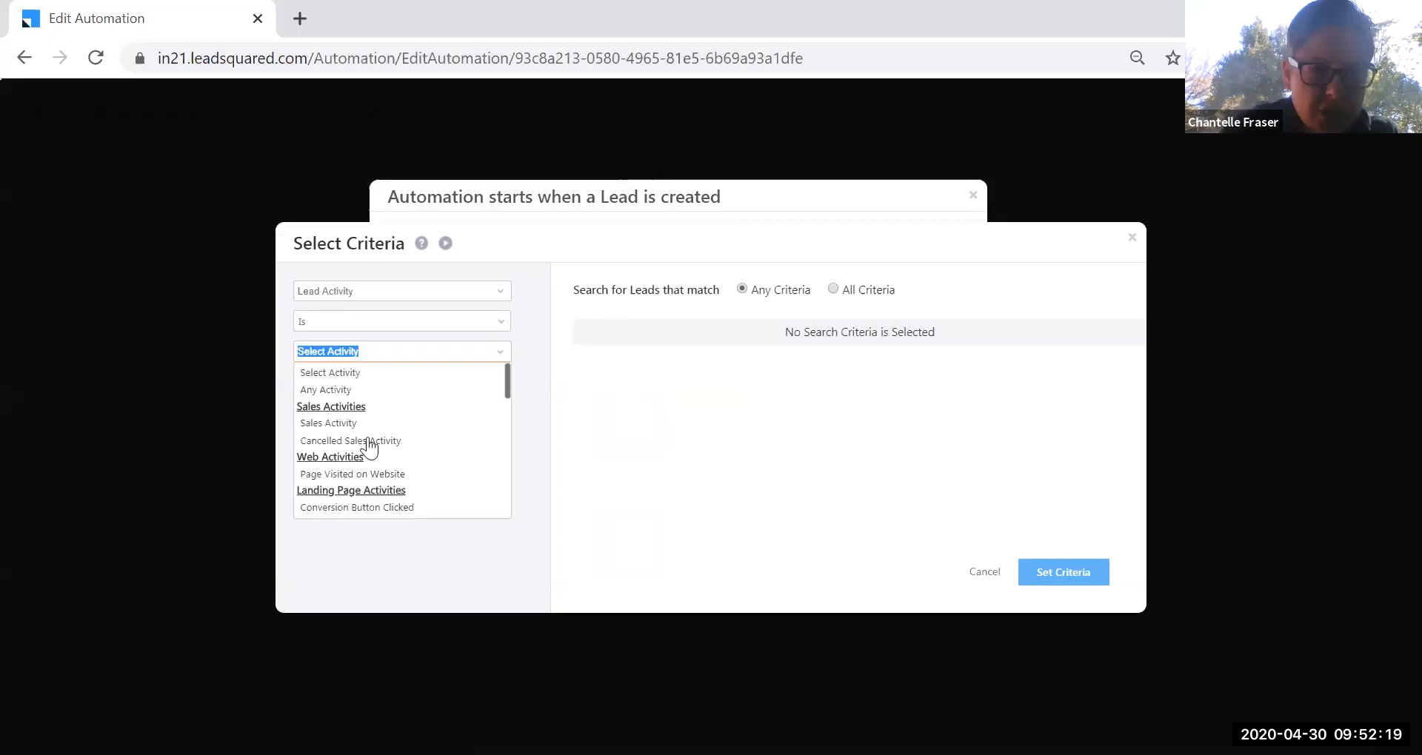
scroll(397, 454, down, 2)
scroll(401, 455, down, 1)
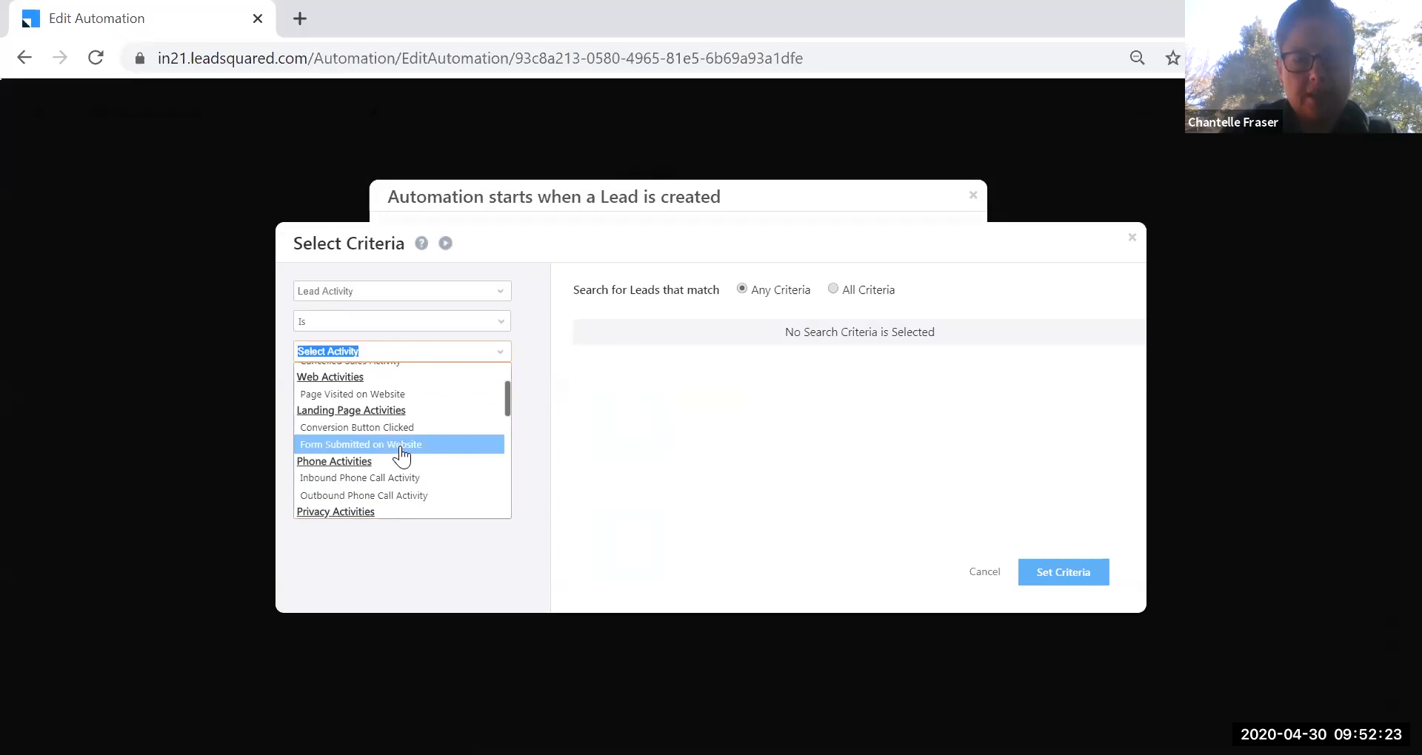
key(Return)
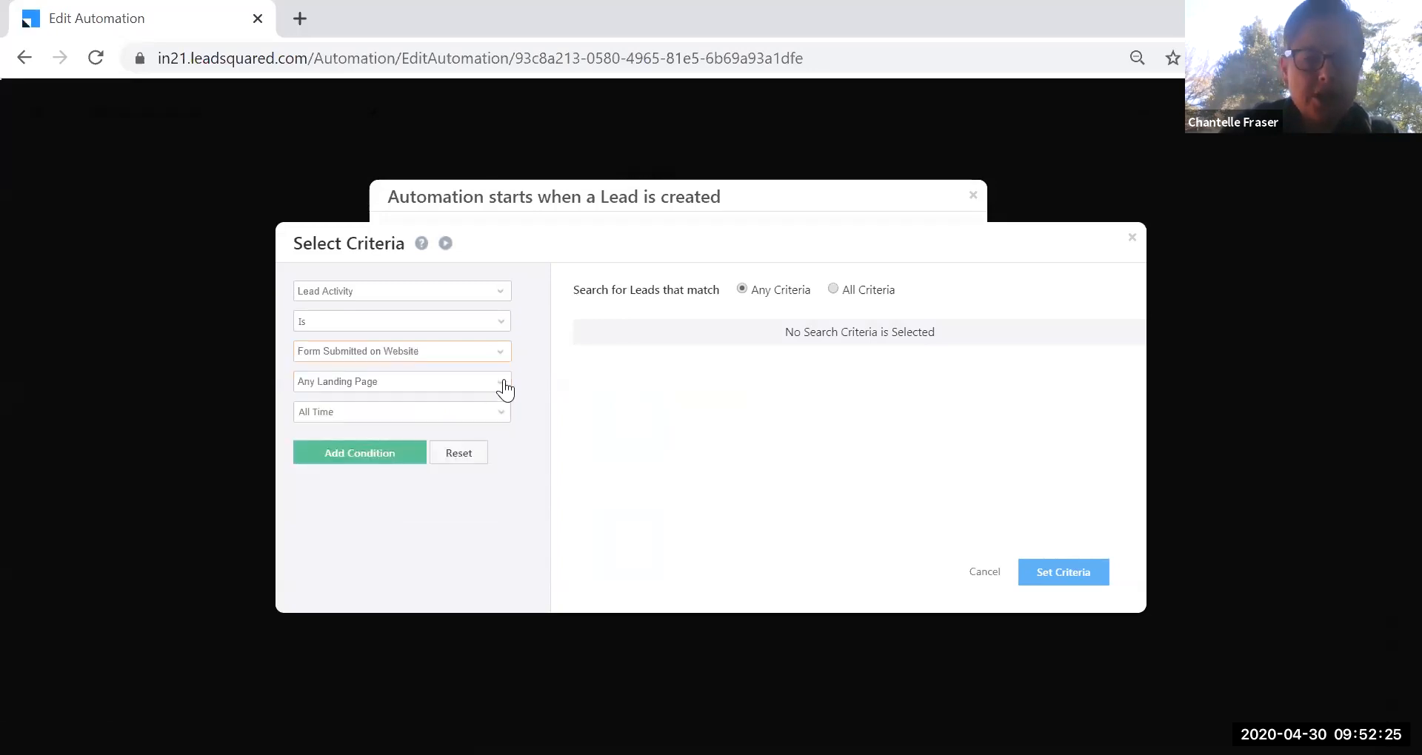
click(505, 388)
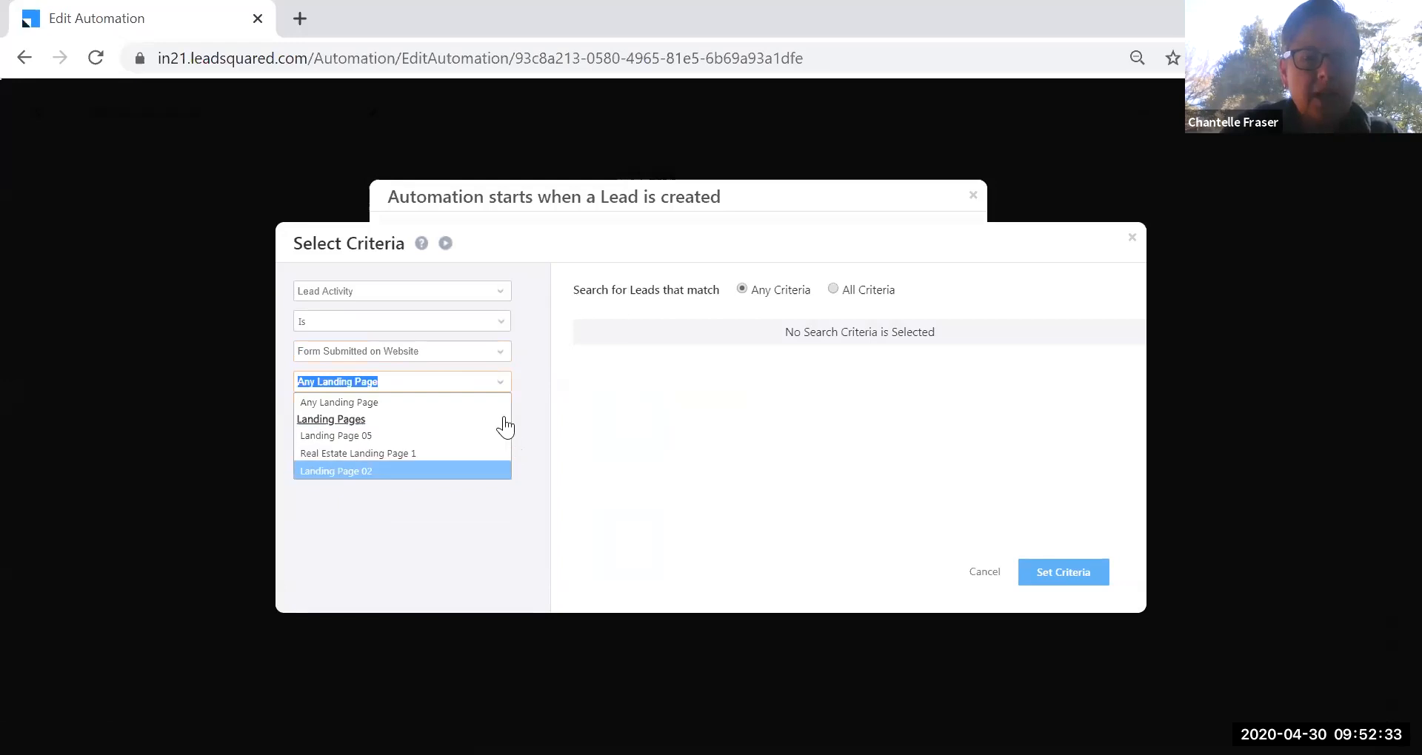
click(345, 470)
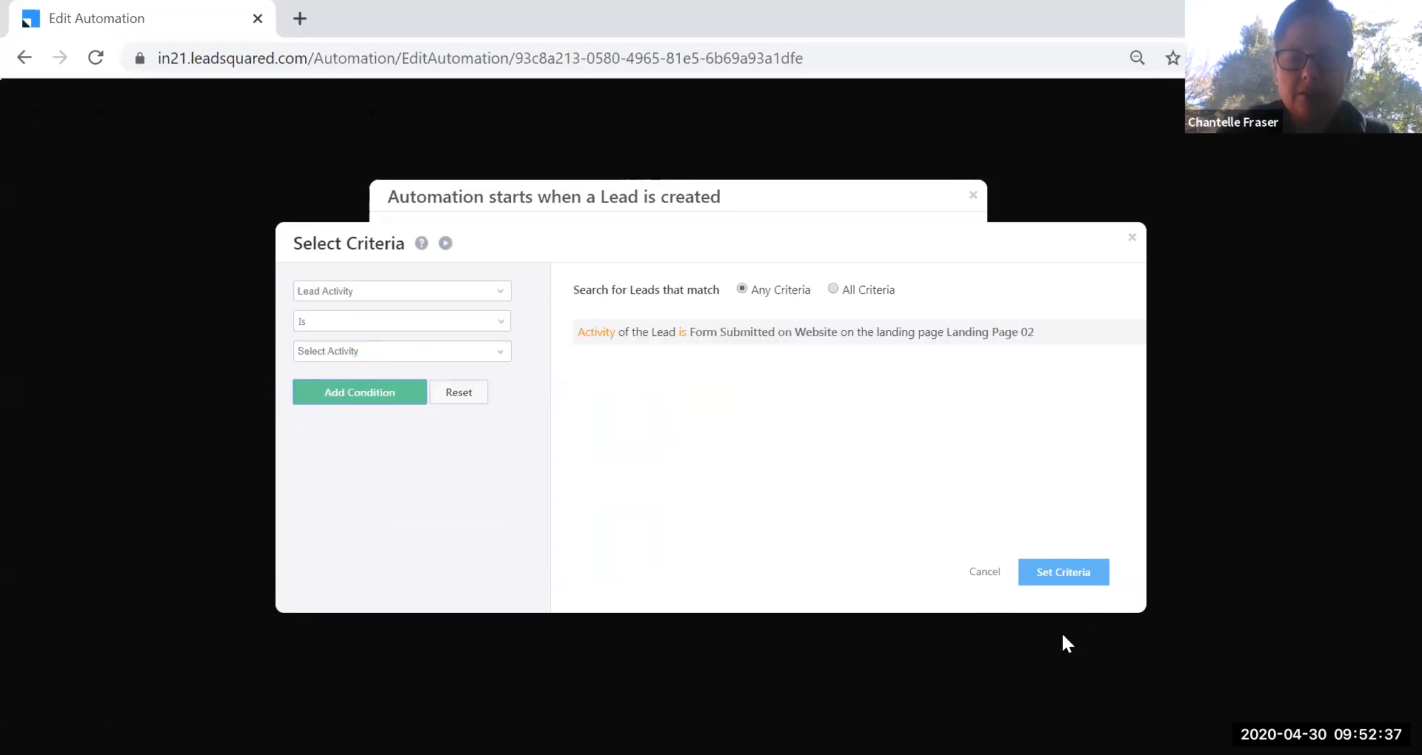
click(1063, 571)
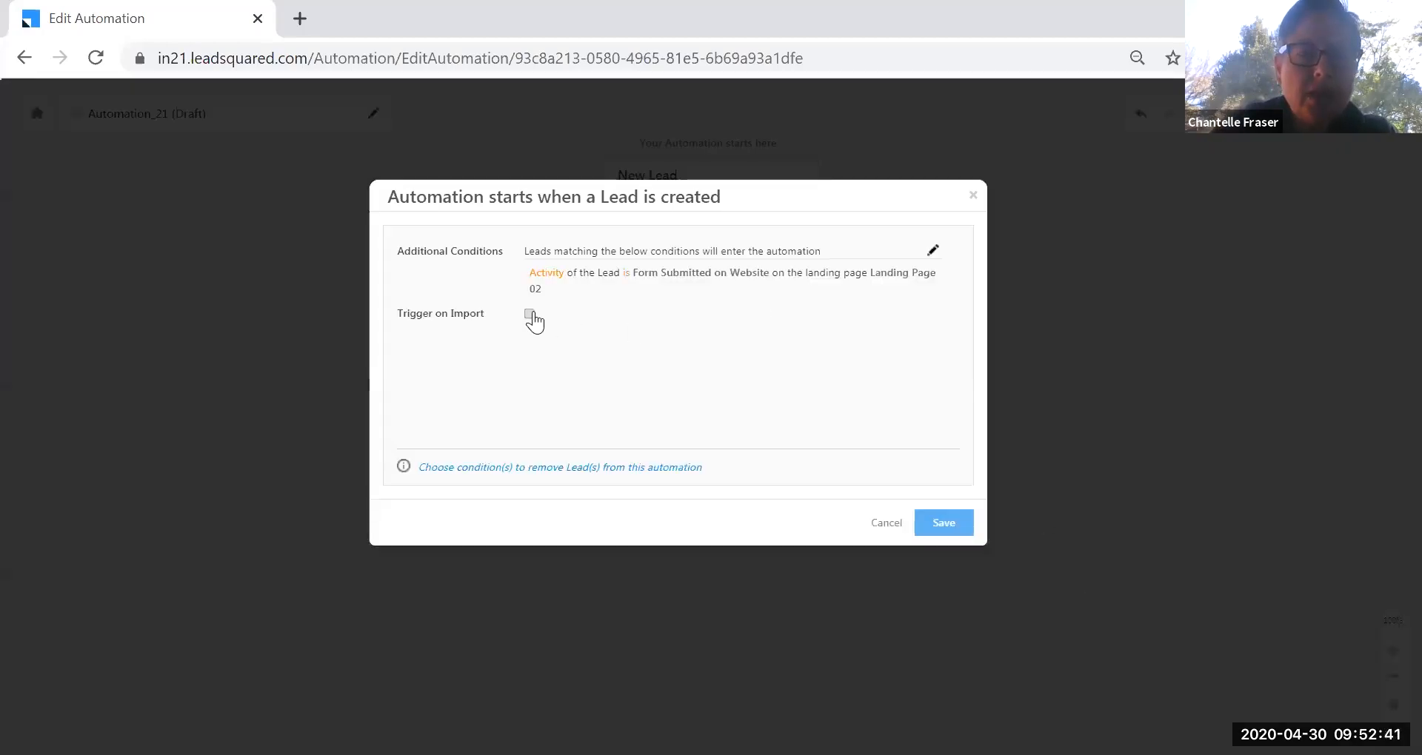
click(949, 528)
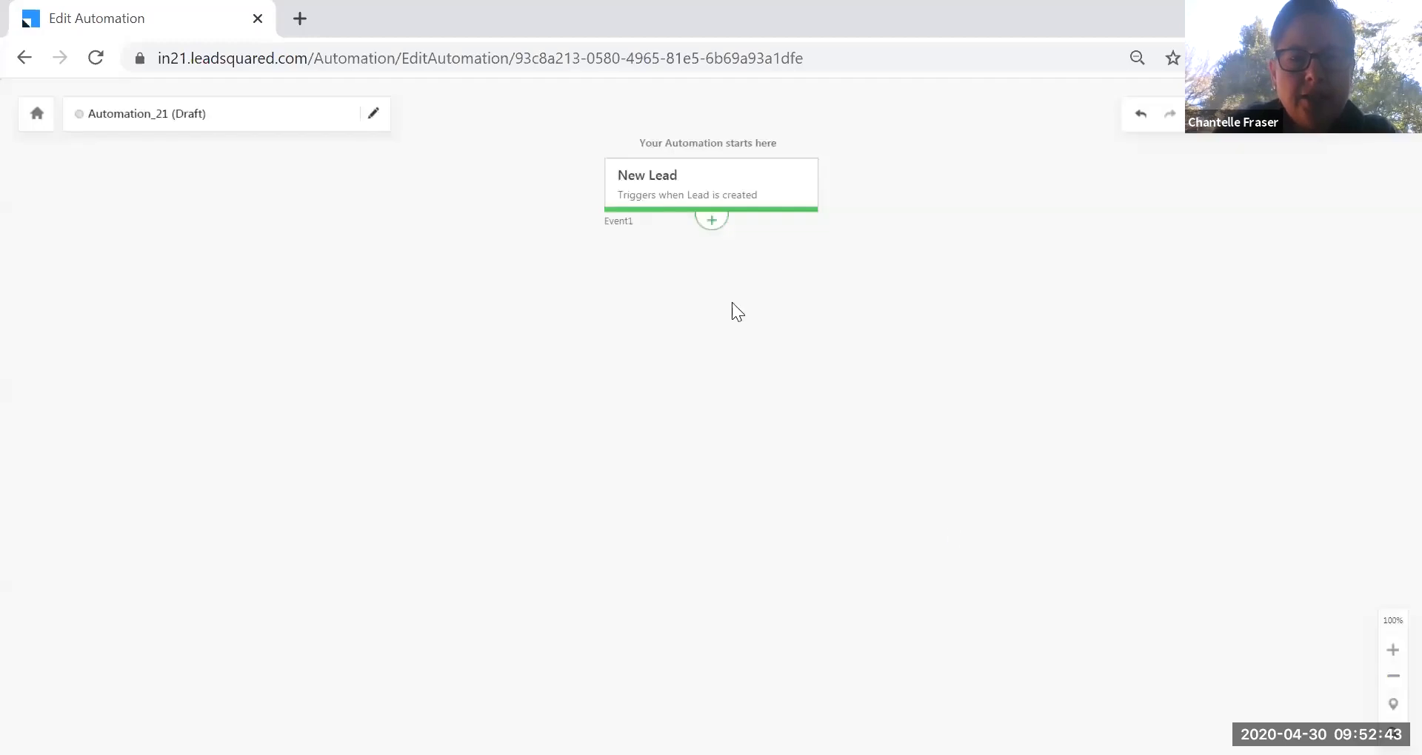
Add a Send Email step using the Just Listed Template after the trigger.
click(713, 222)
click(805, 472)
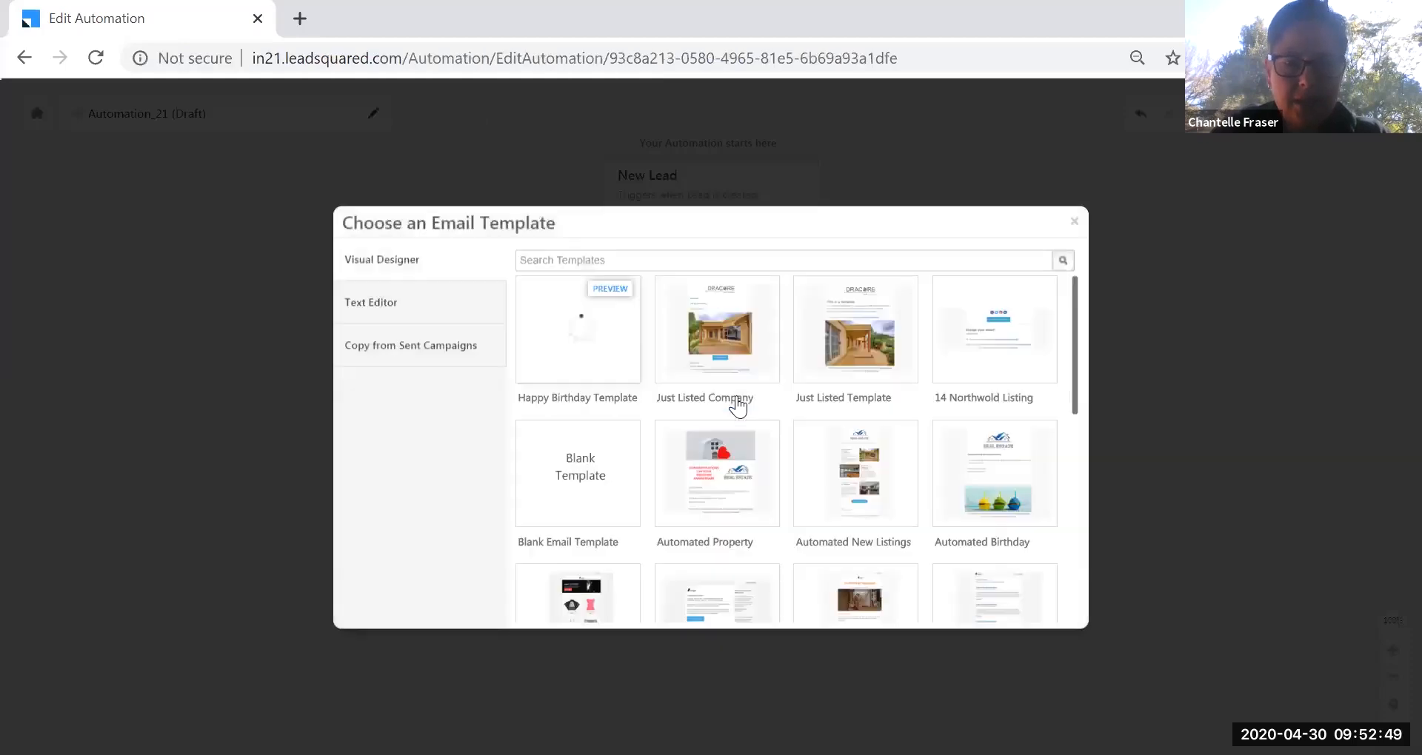
click(848, 328)
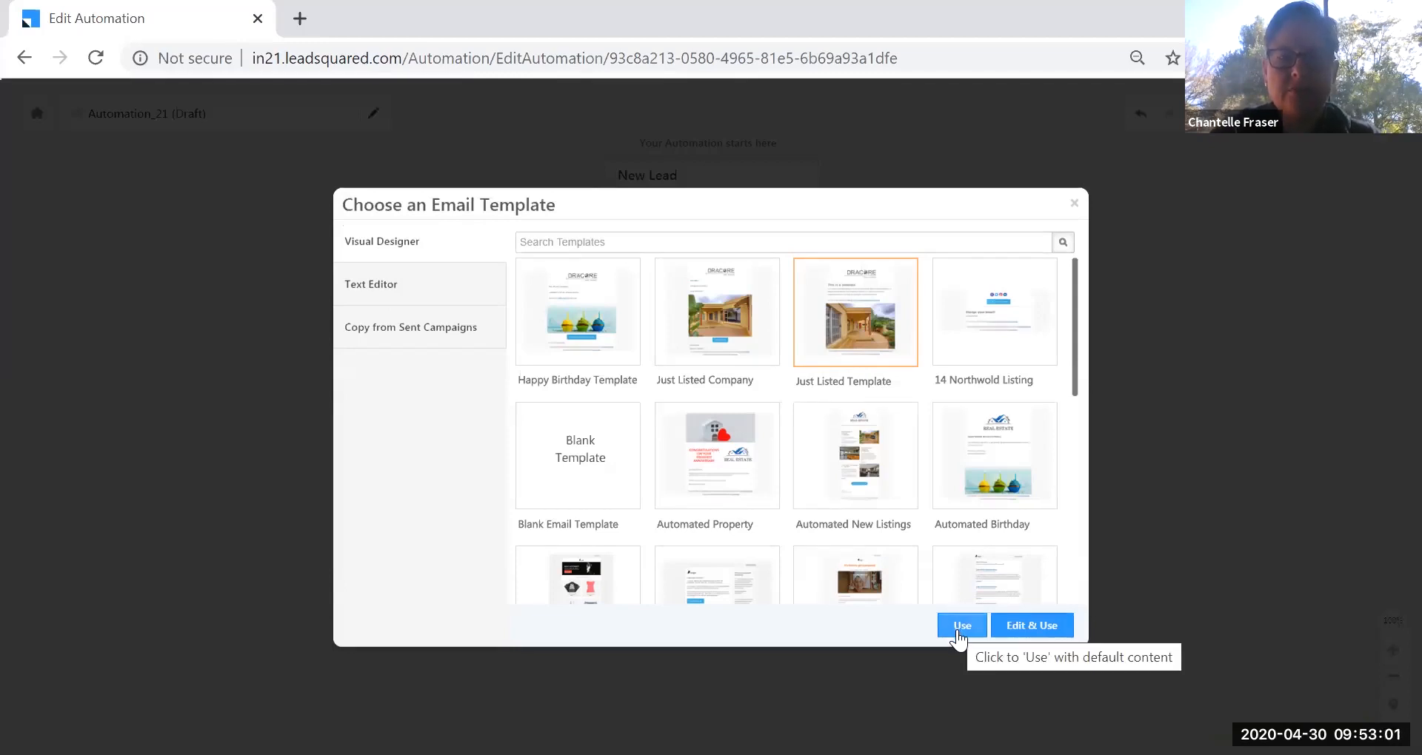
click(959, 628)
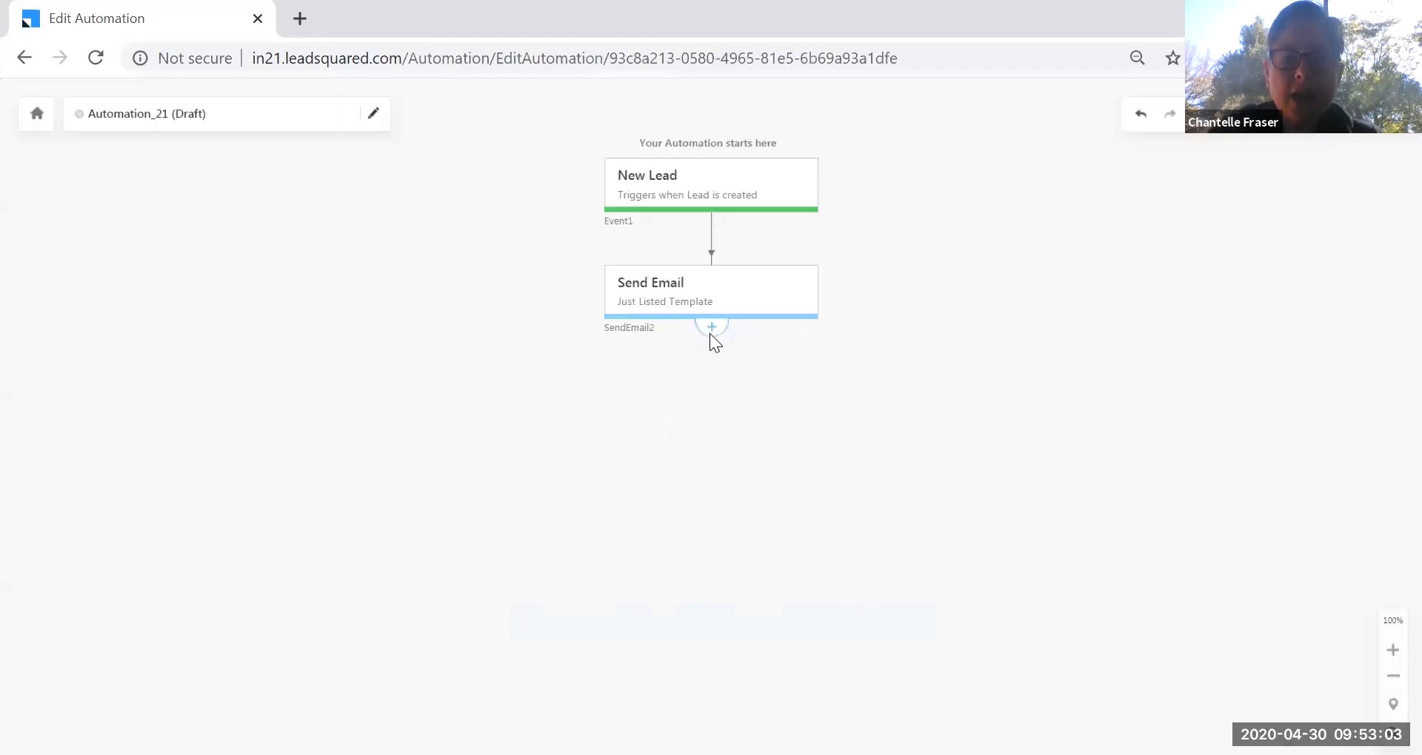
Add an If Email Open/Click condition checking that the first email was opened.
click(711, 327)
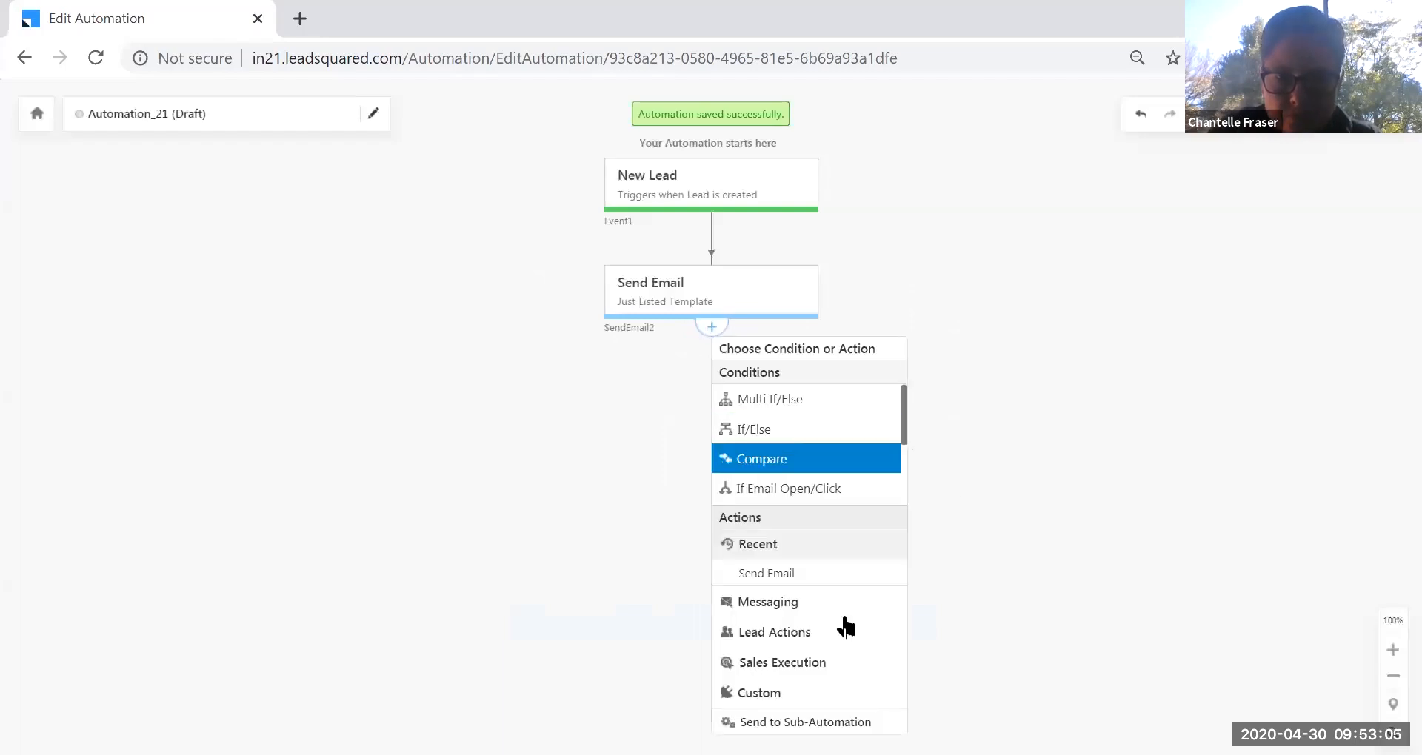
click(815, 633)
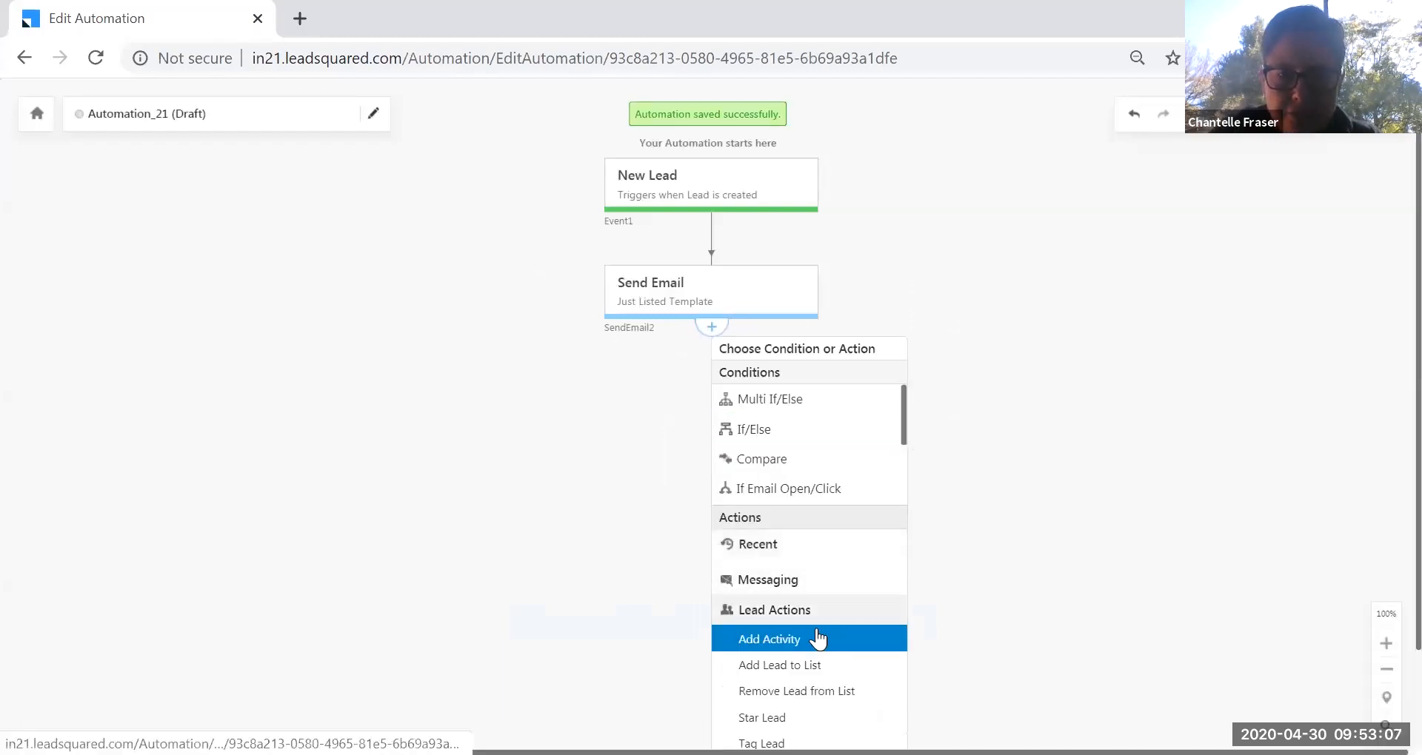
scroll(819, 639, down, 2)
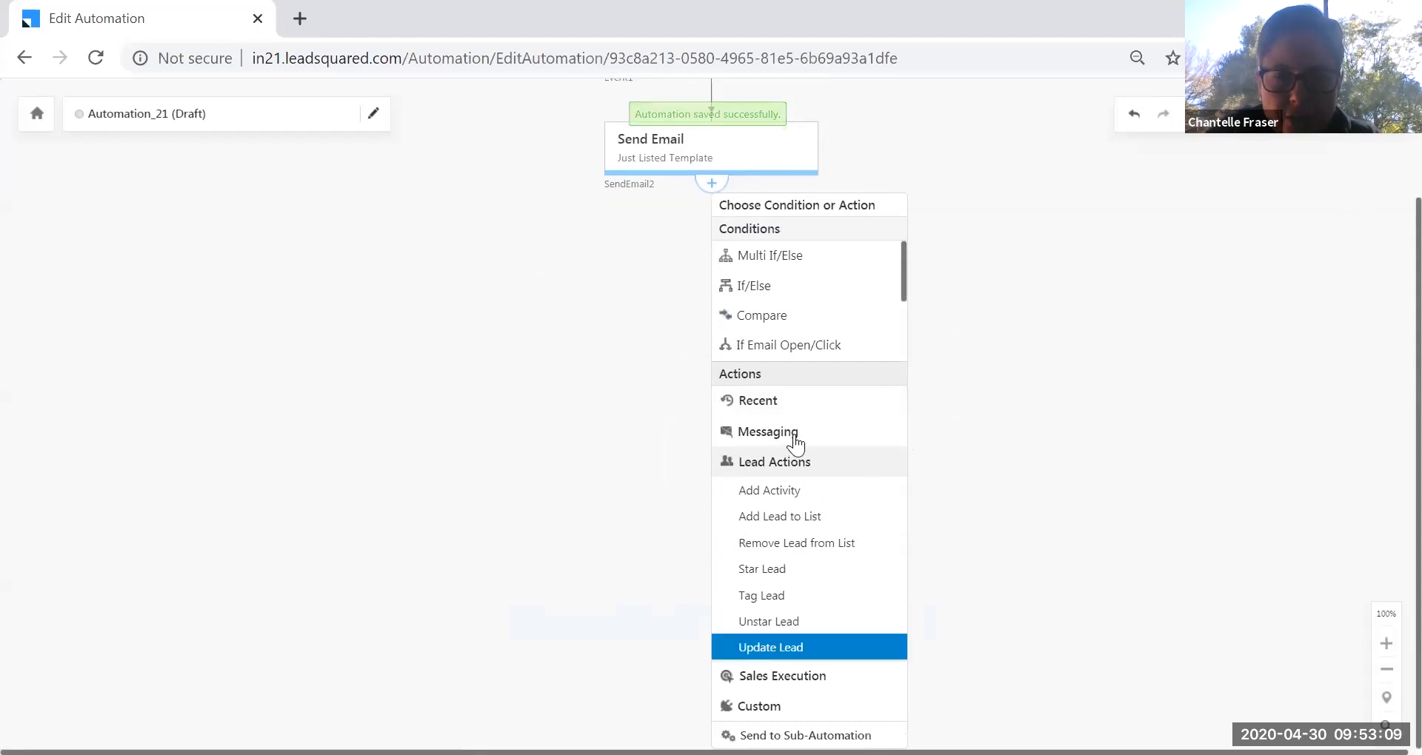
click(785, 347)
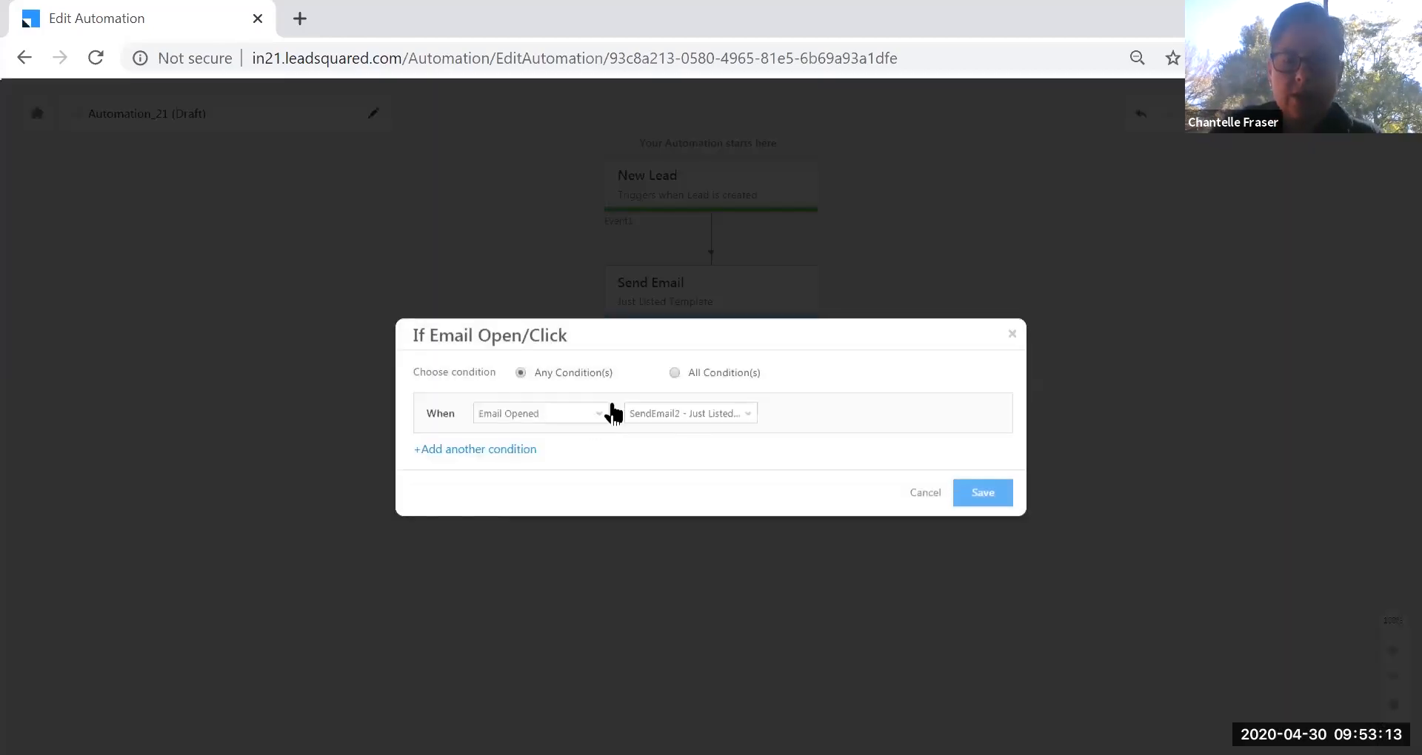
click(985, 492)
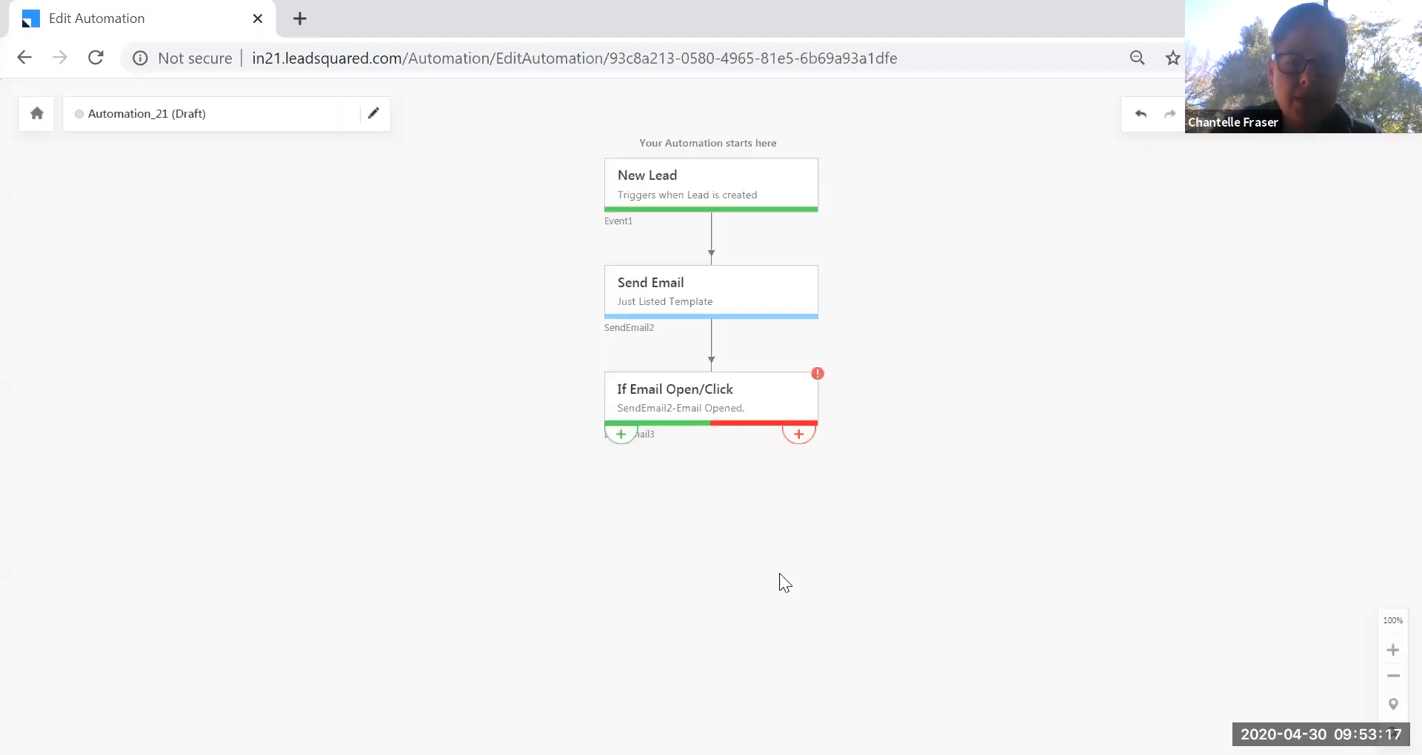
click(617, 436)
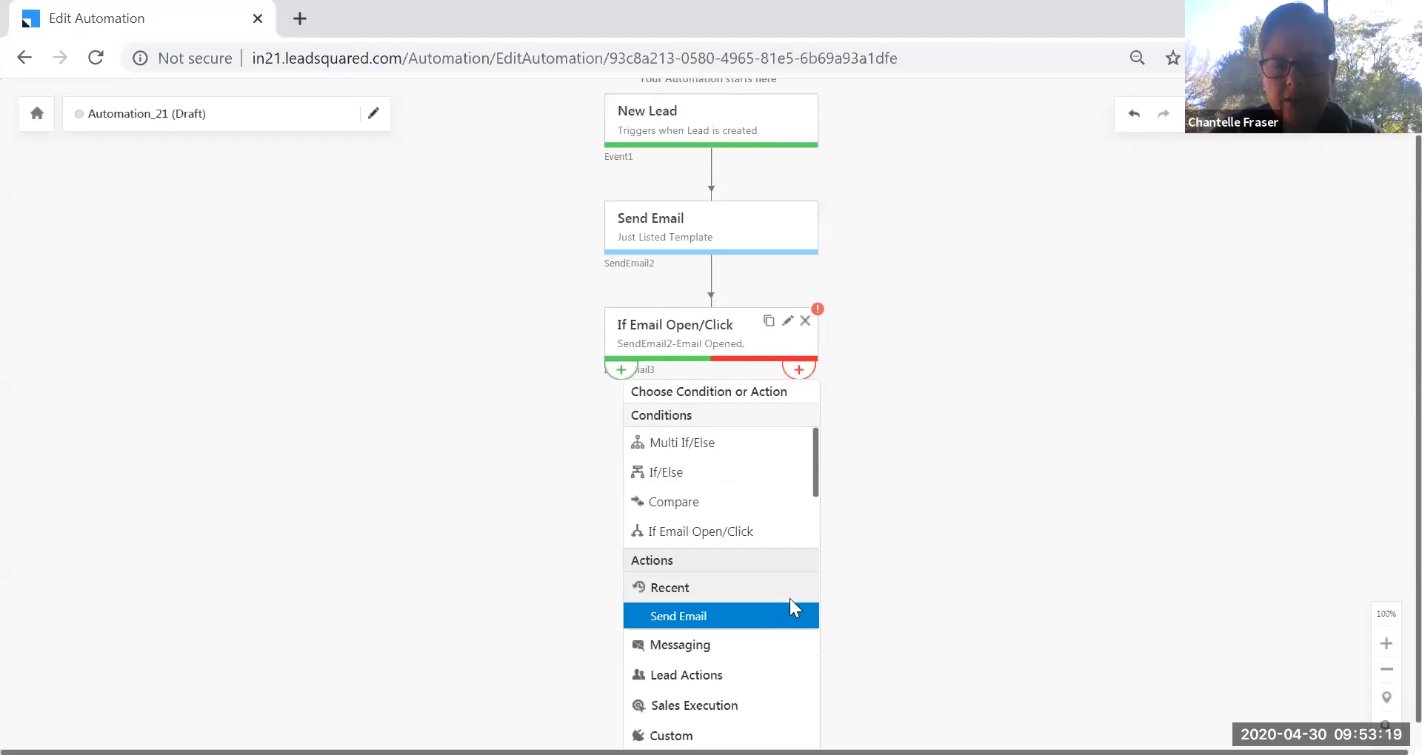
On the Yes branch, send the Automated Property email template unchanged.
click(789, 614)
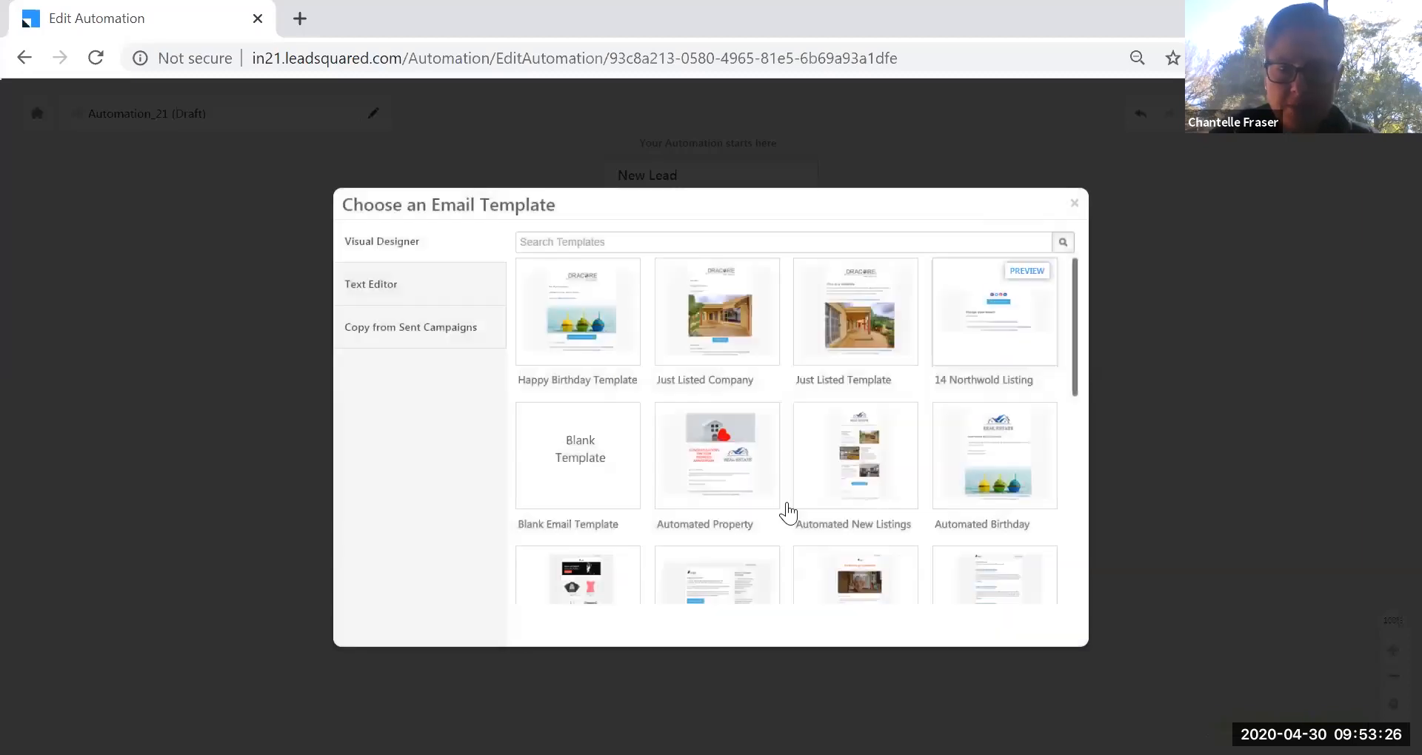
click(774, 503)
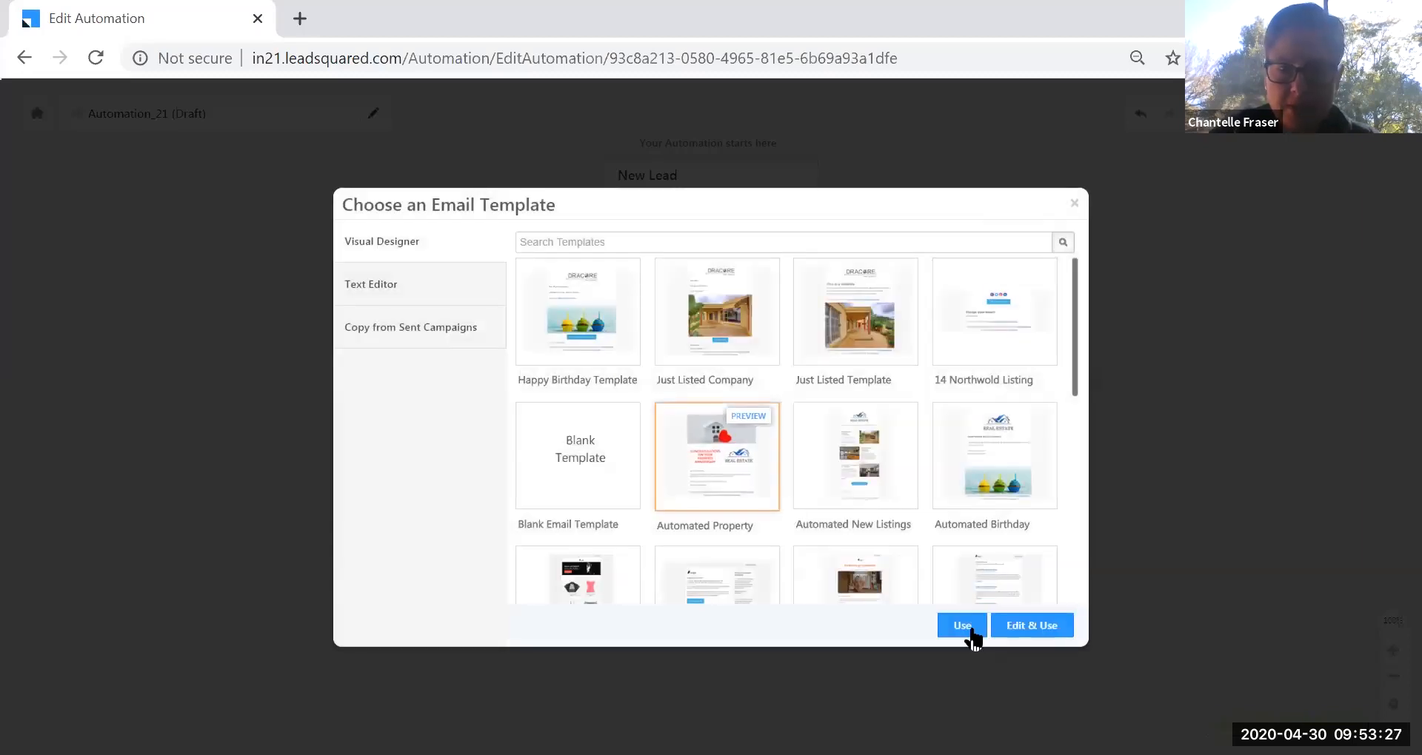
click(963, 626)
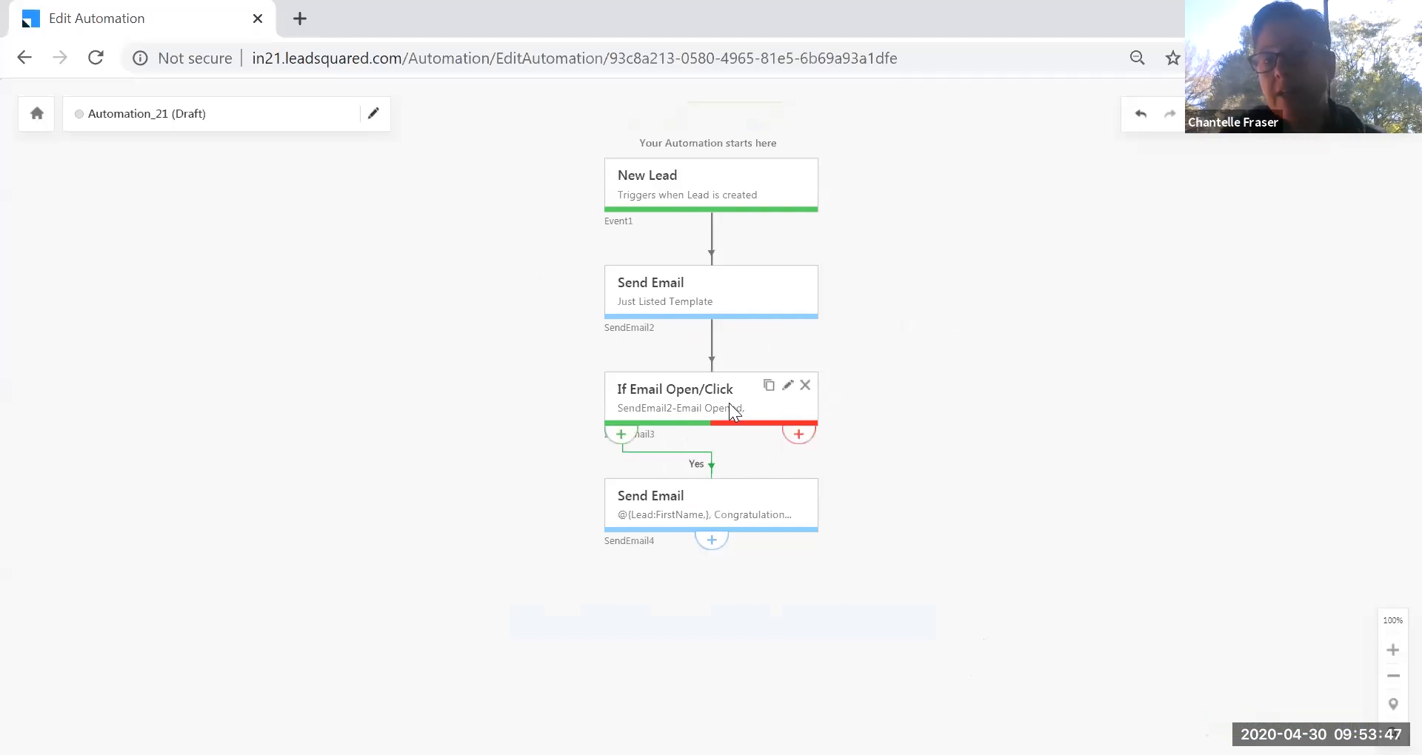
On the No branch, add a Sales Execution Notify User step emailing the Lead Owner.
click(798, 434)
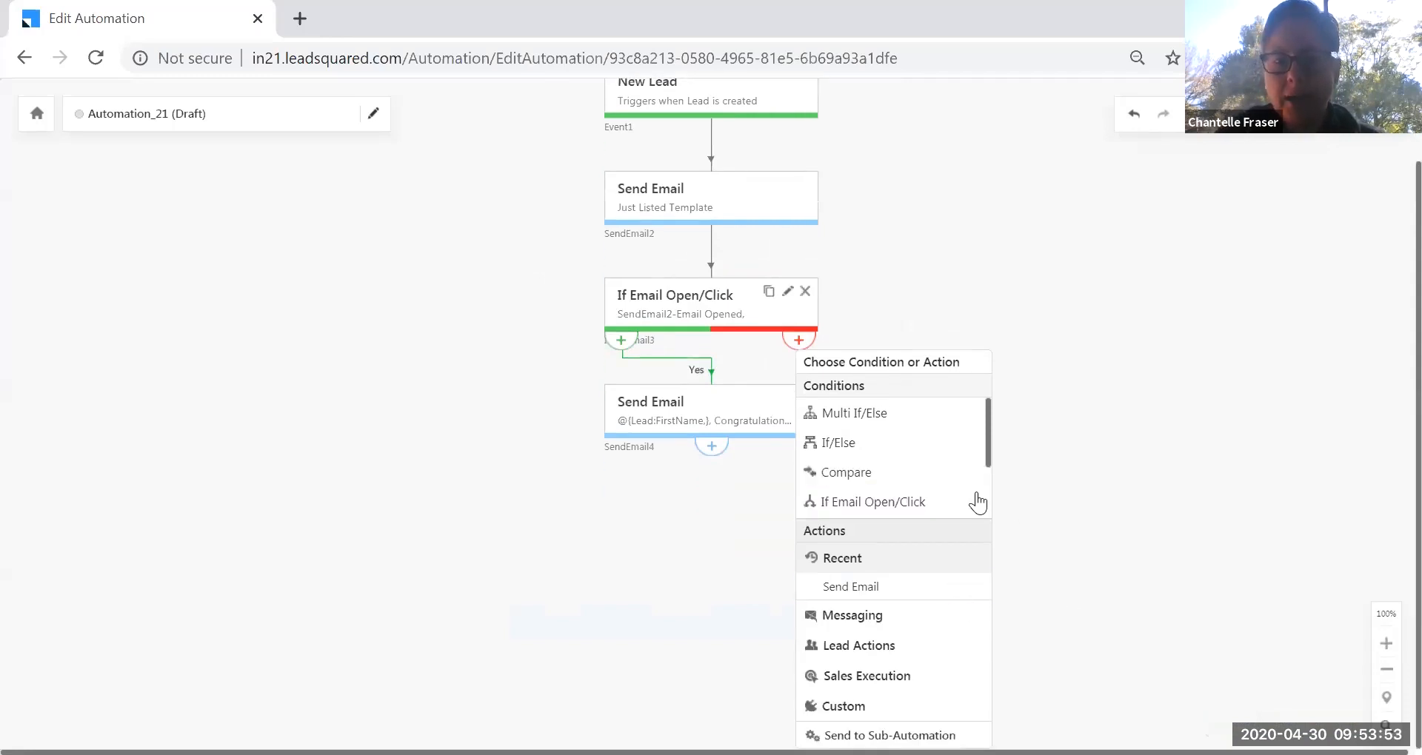
click(926, 676)
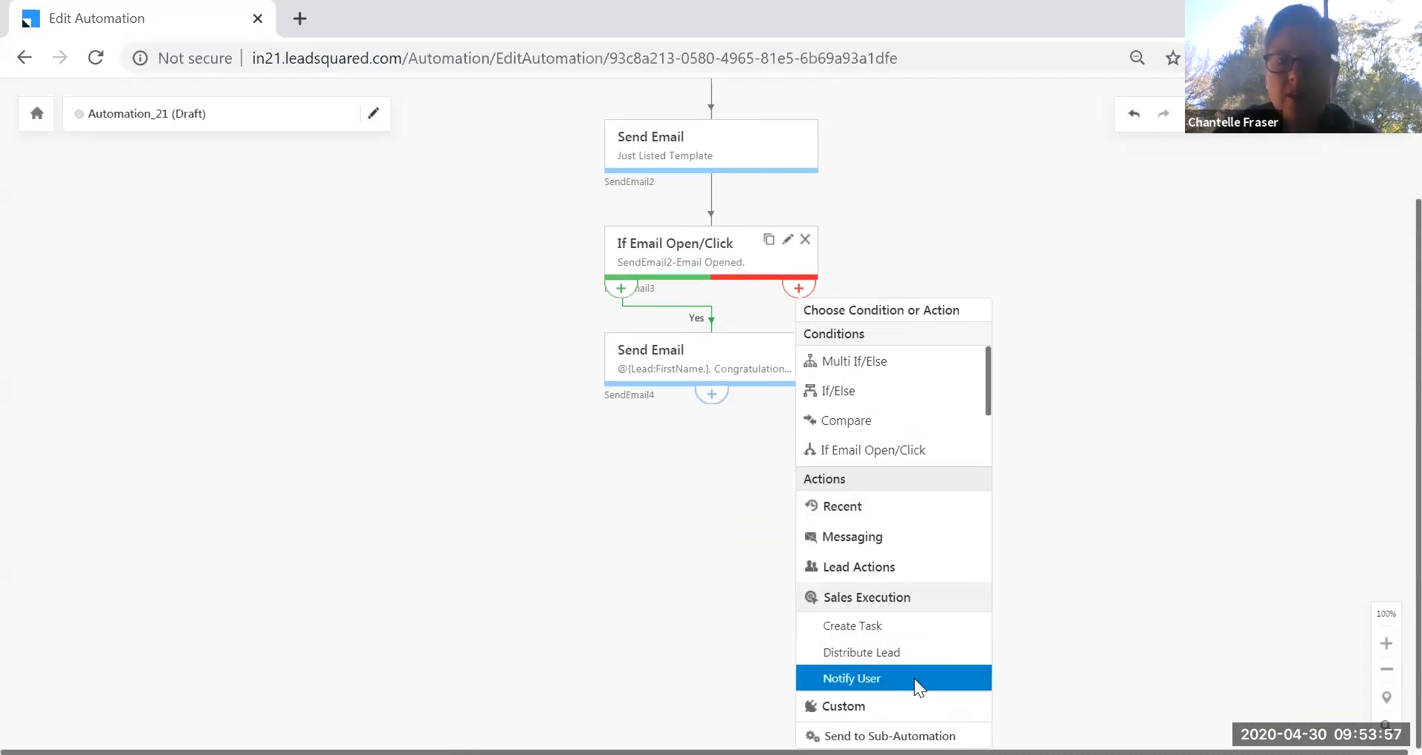
click(914, 680)
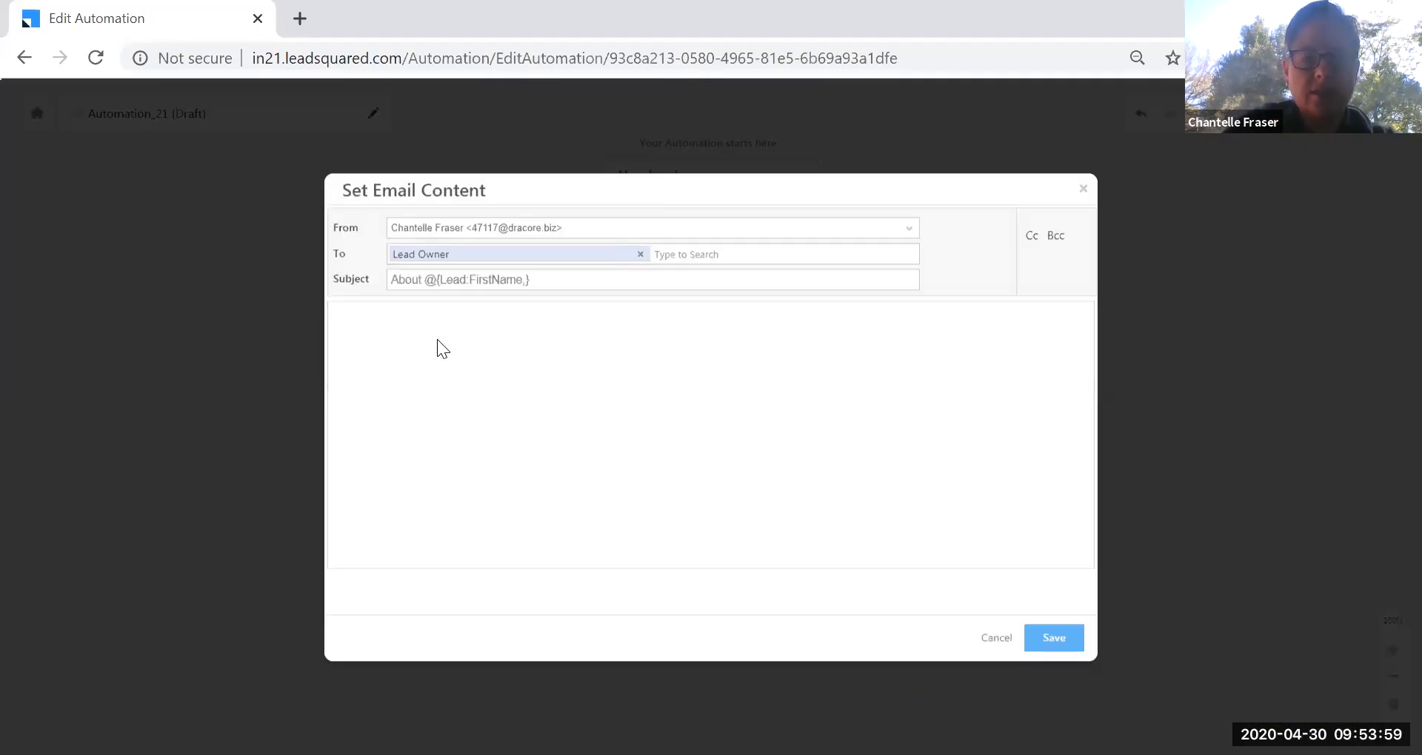
click(1054, 638)
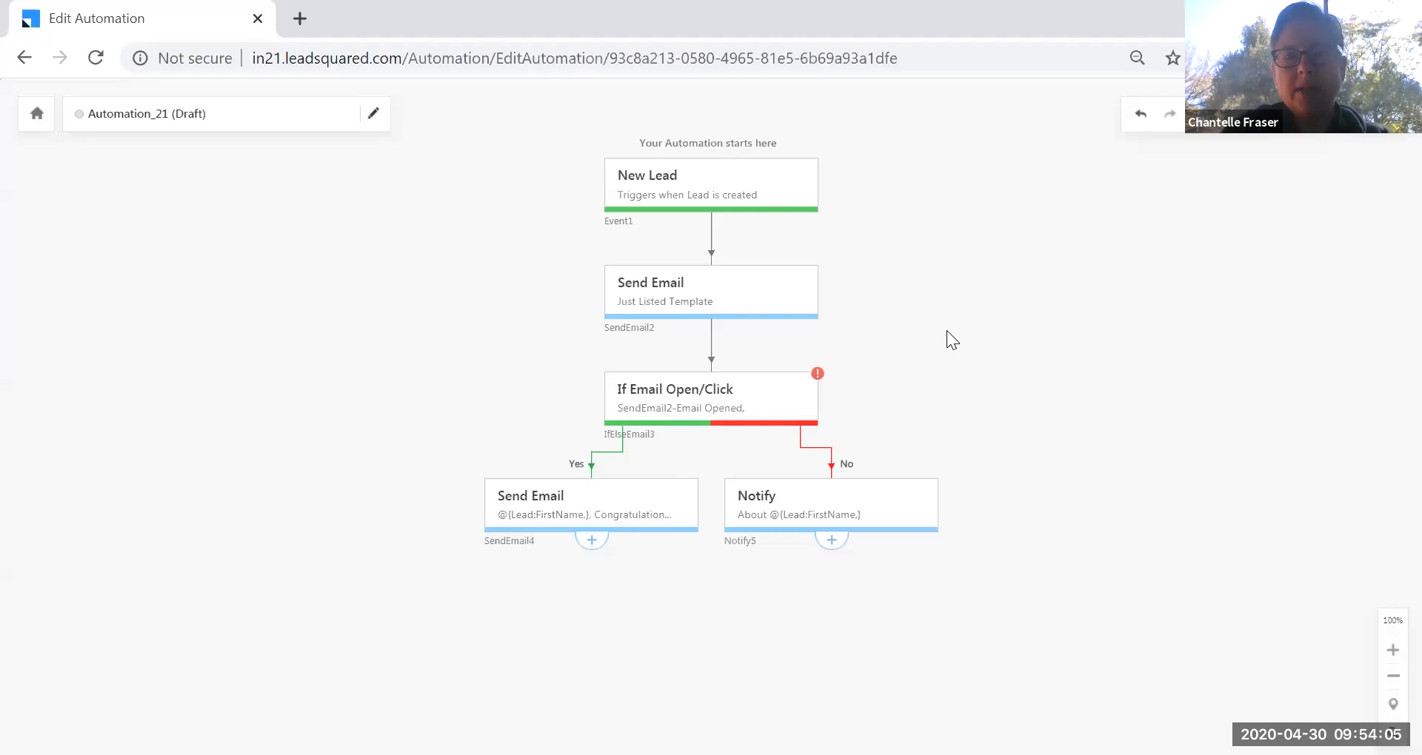
click(231, 117)
drag(264, 150, 93, 137)
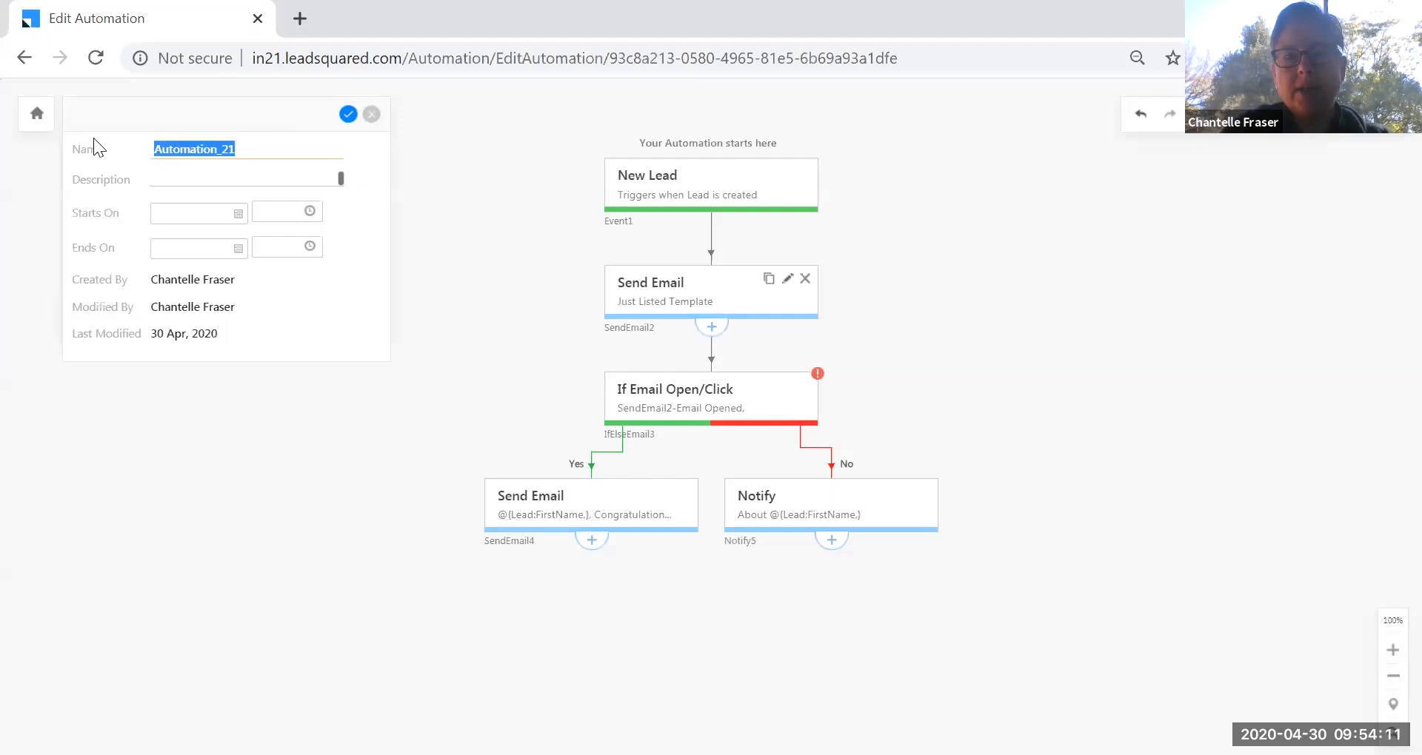
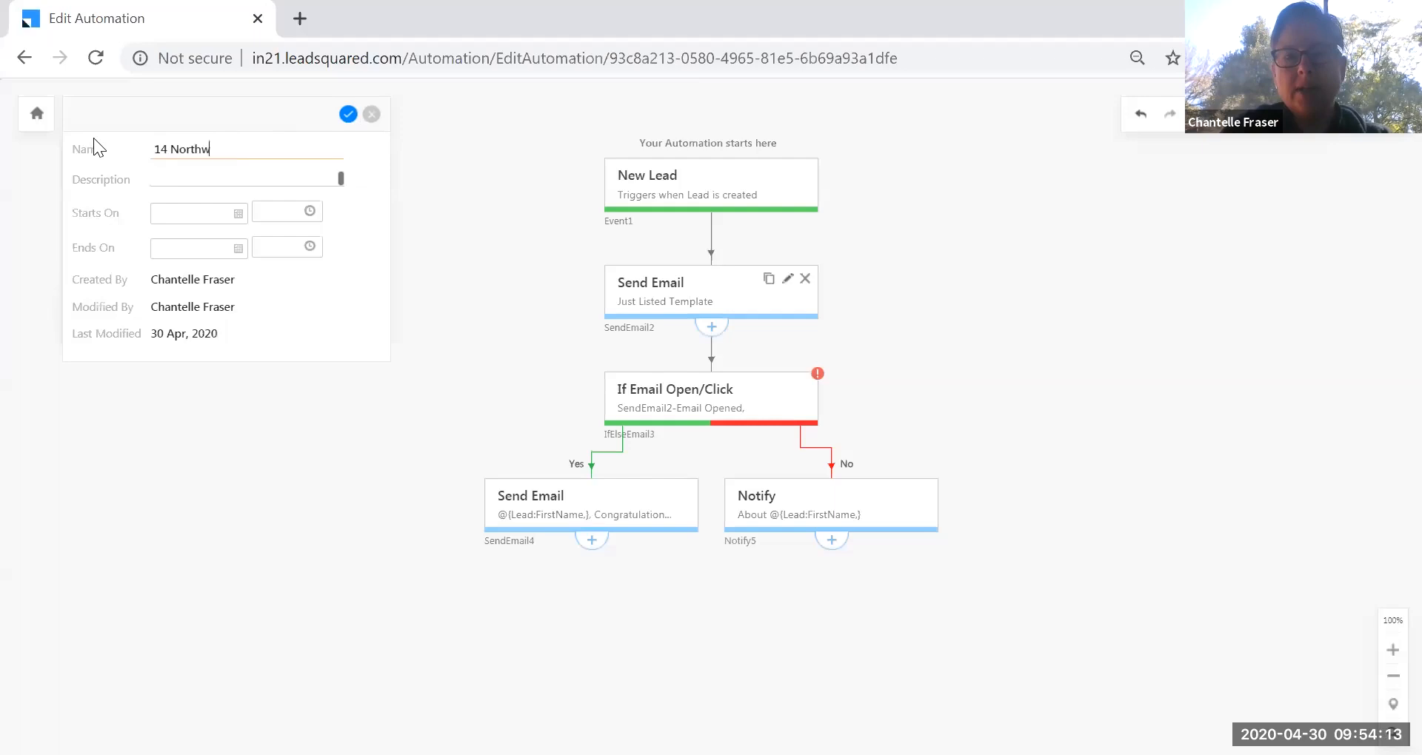
key(Return)
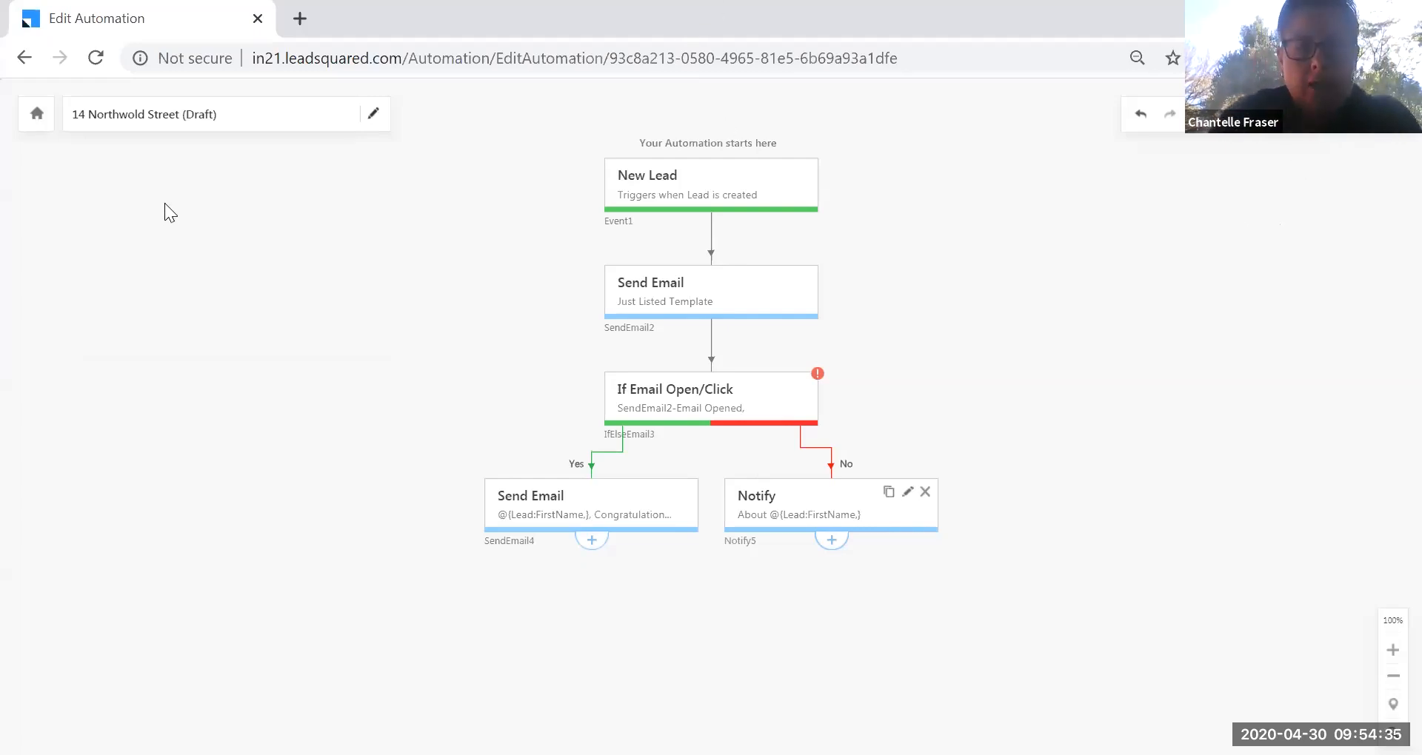
click(26, 59)
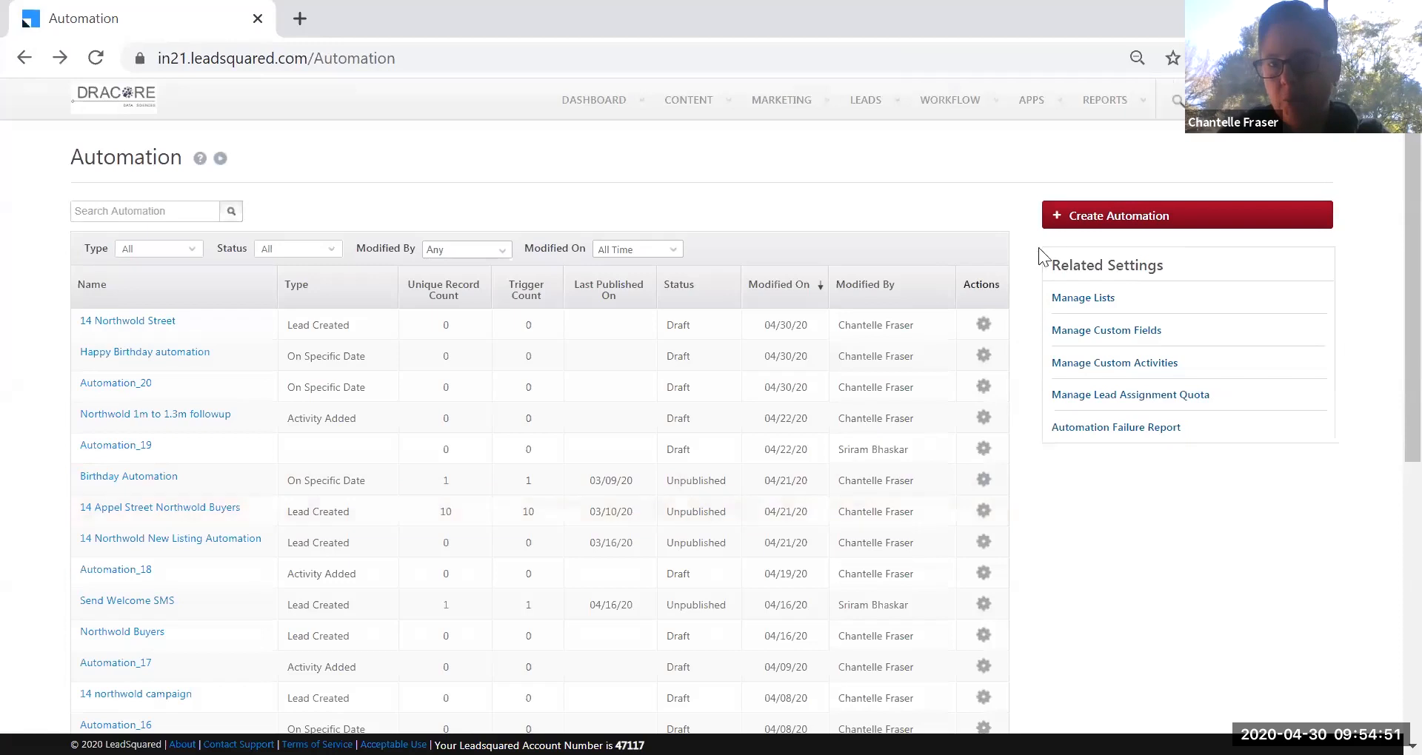
Create an automation from the Prospect Follow-up 1 template, review its trigger unchanged, and return.
click(1103, 222)
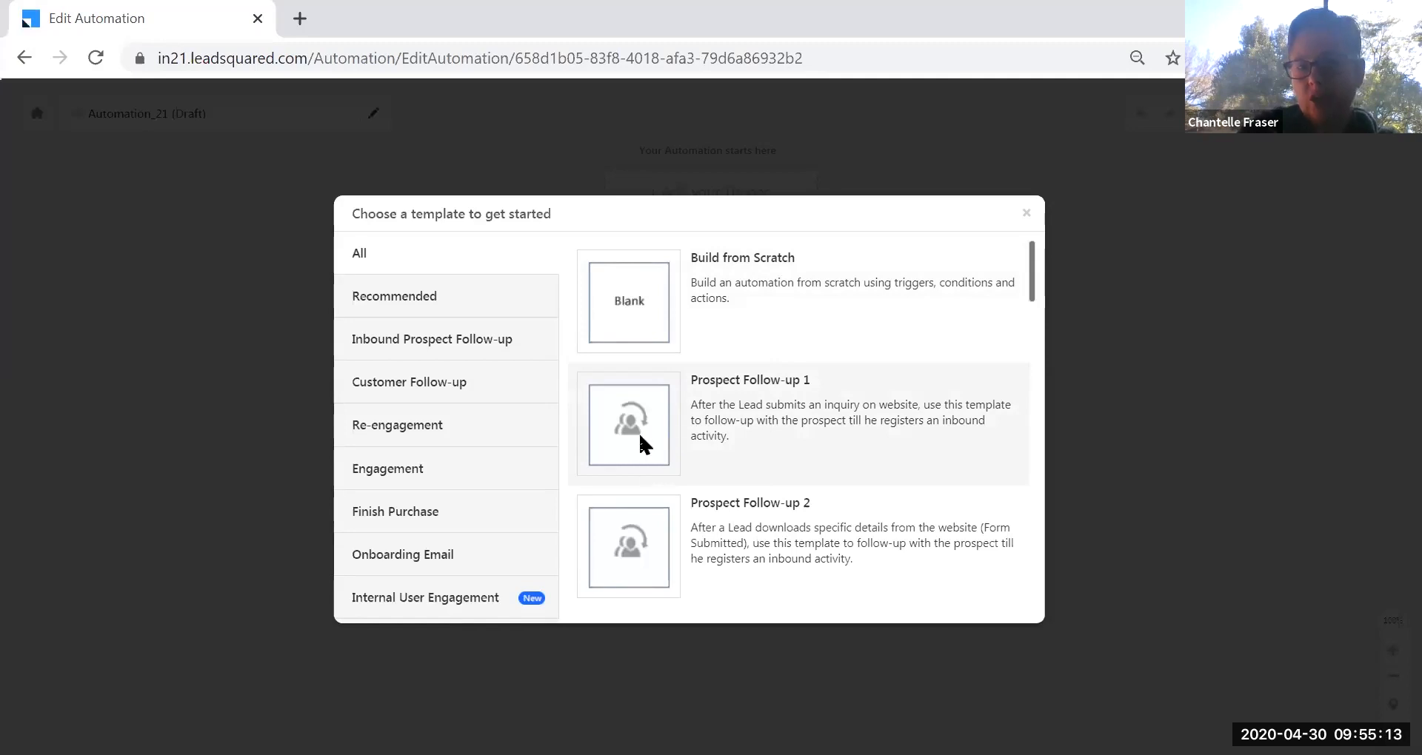
click(640, 437)
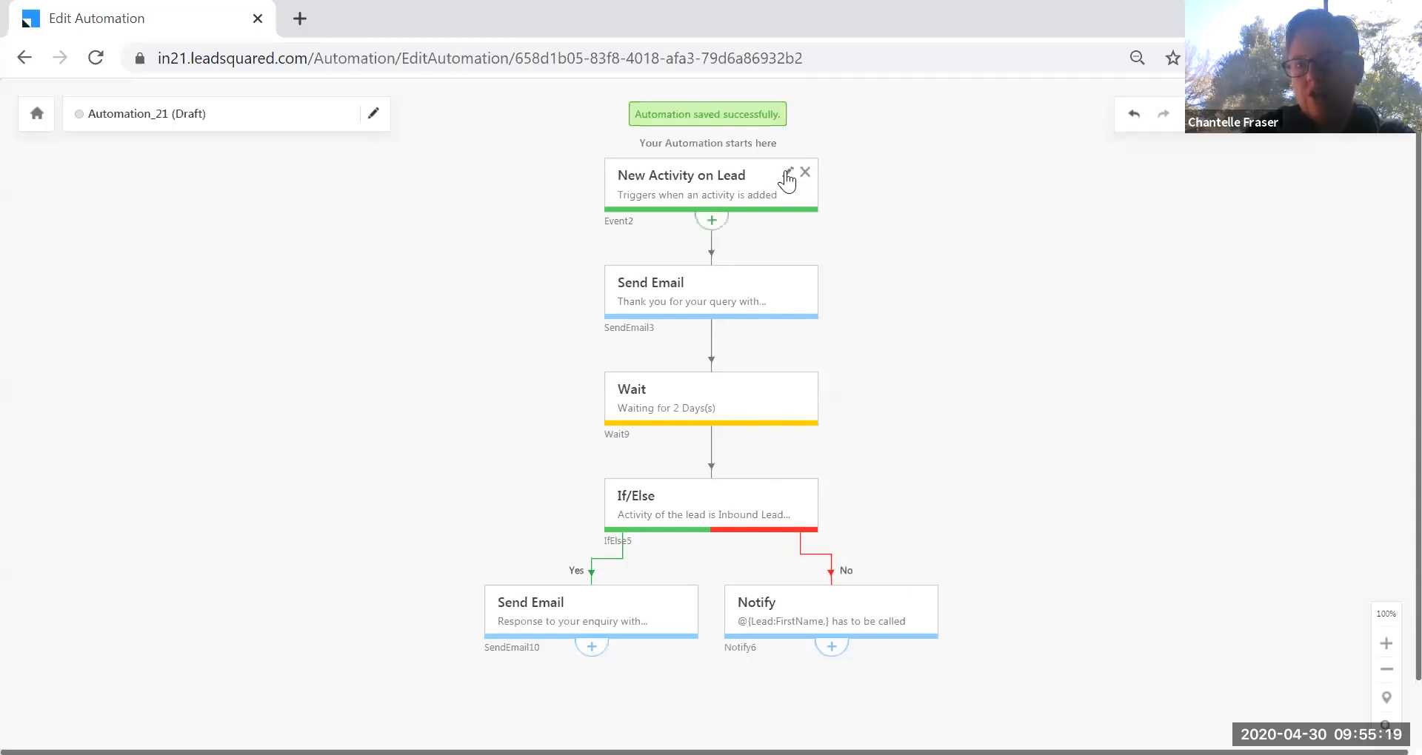
click(788, 174)
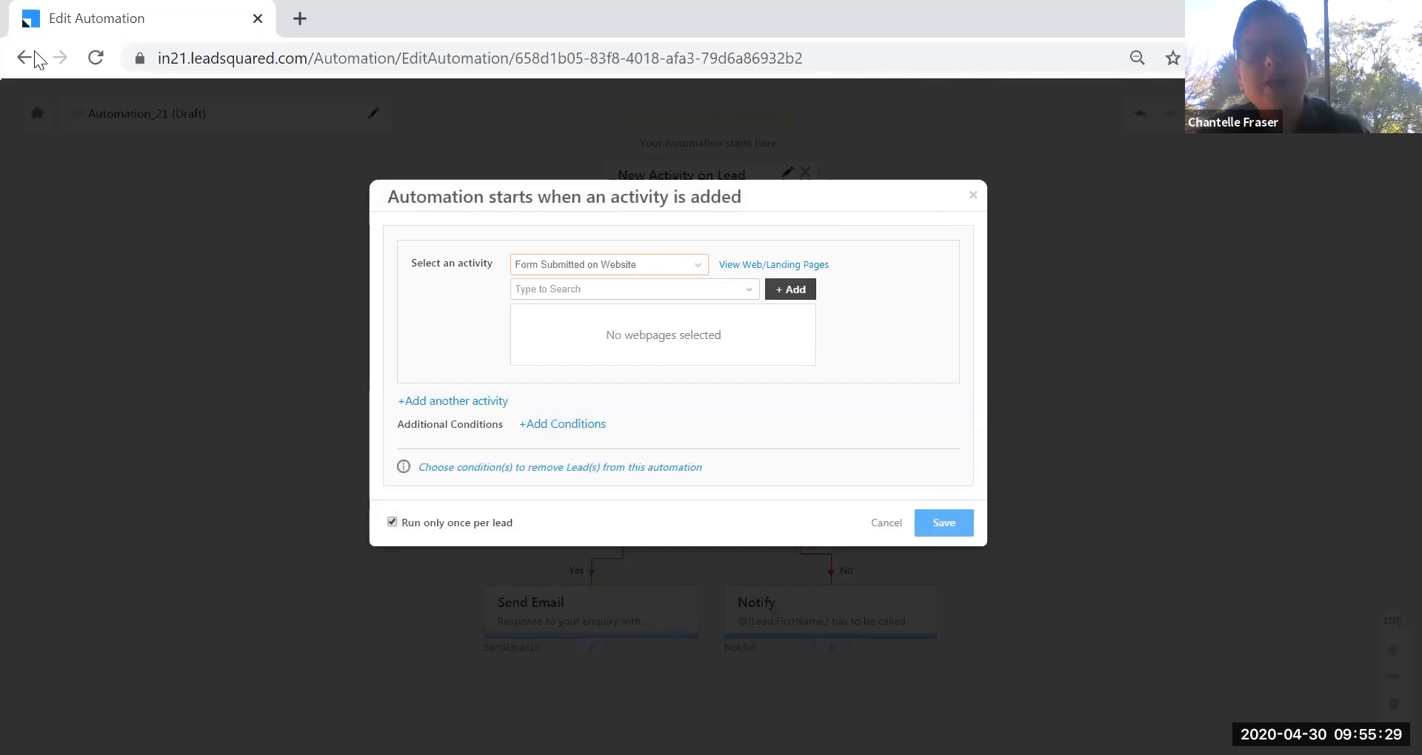
click(974, 194)
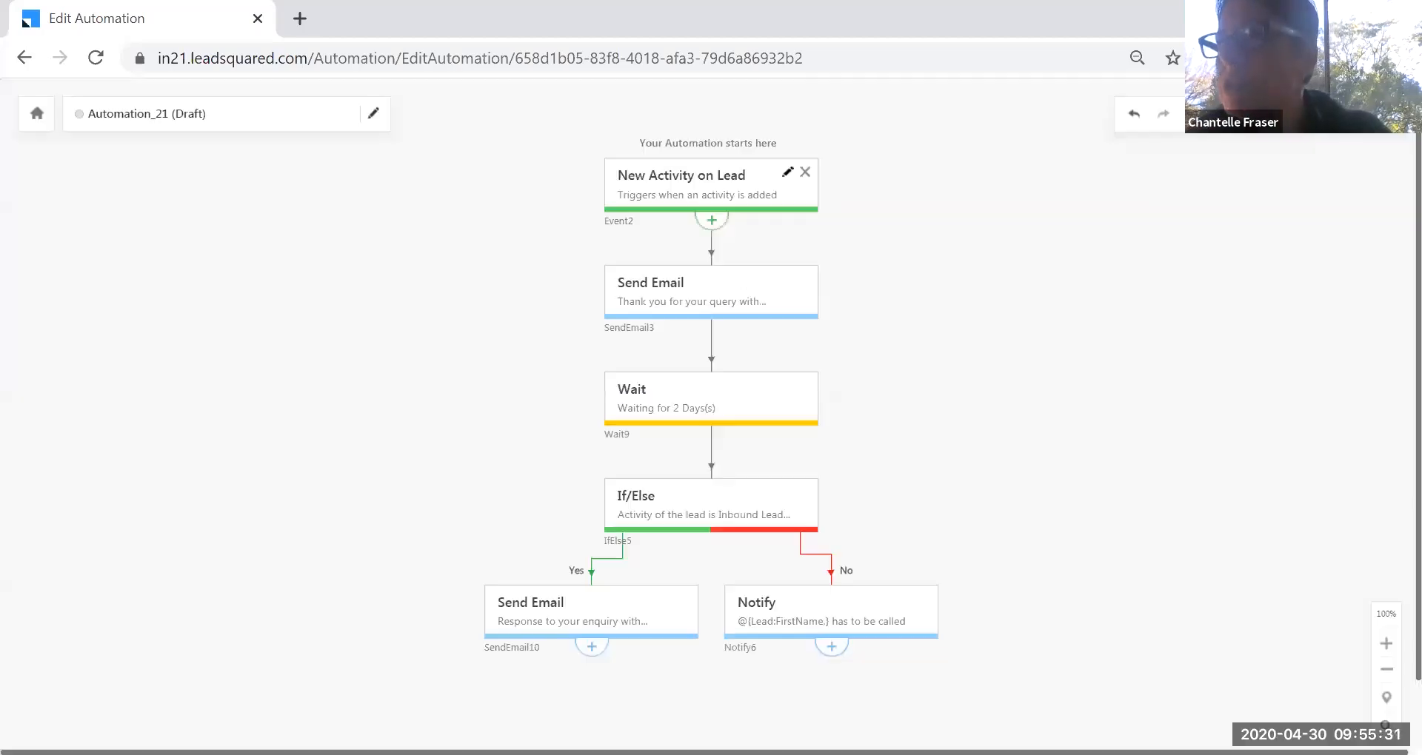
click(25, 58)
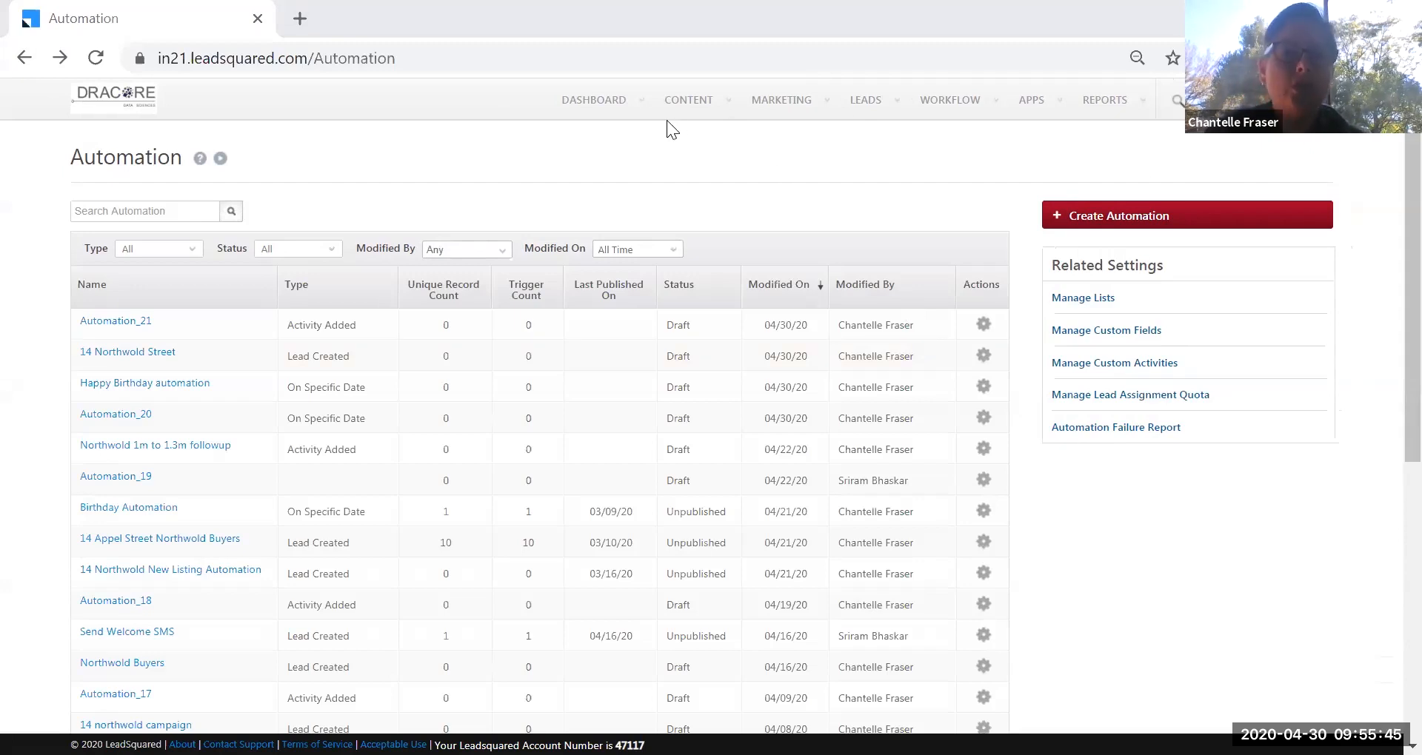
Open Manage Leads from the LEADS menu and view the third lead's details.
mouse_move(870, 107)
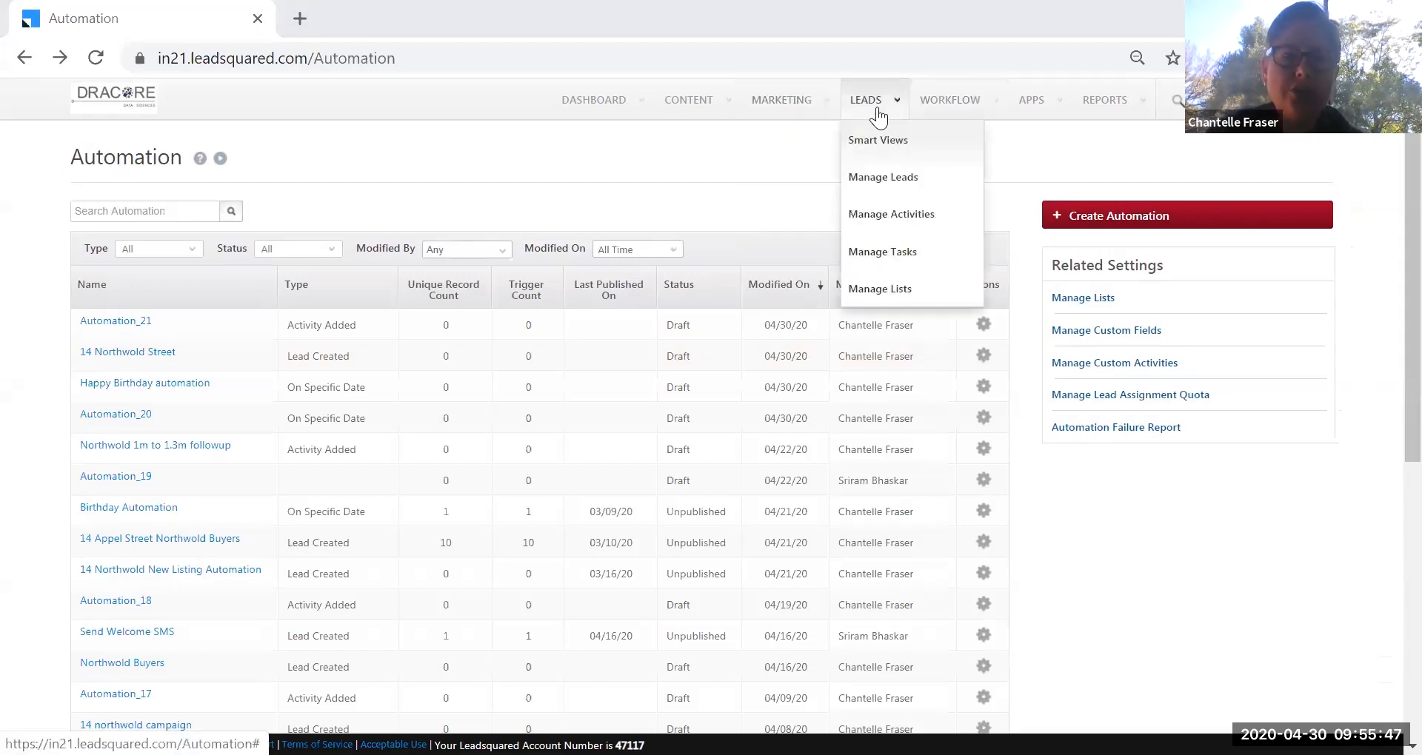
click(881, 180)
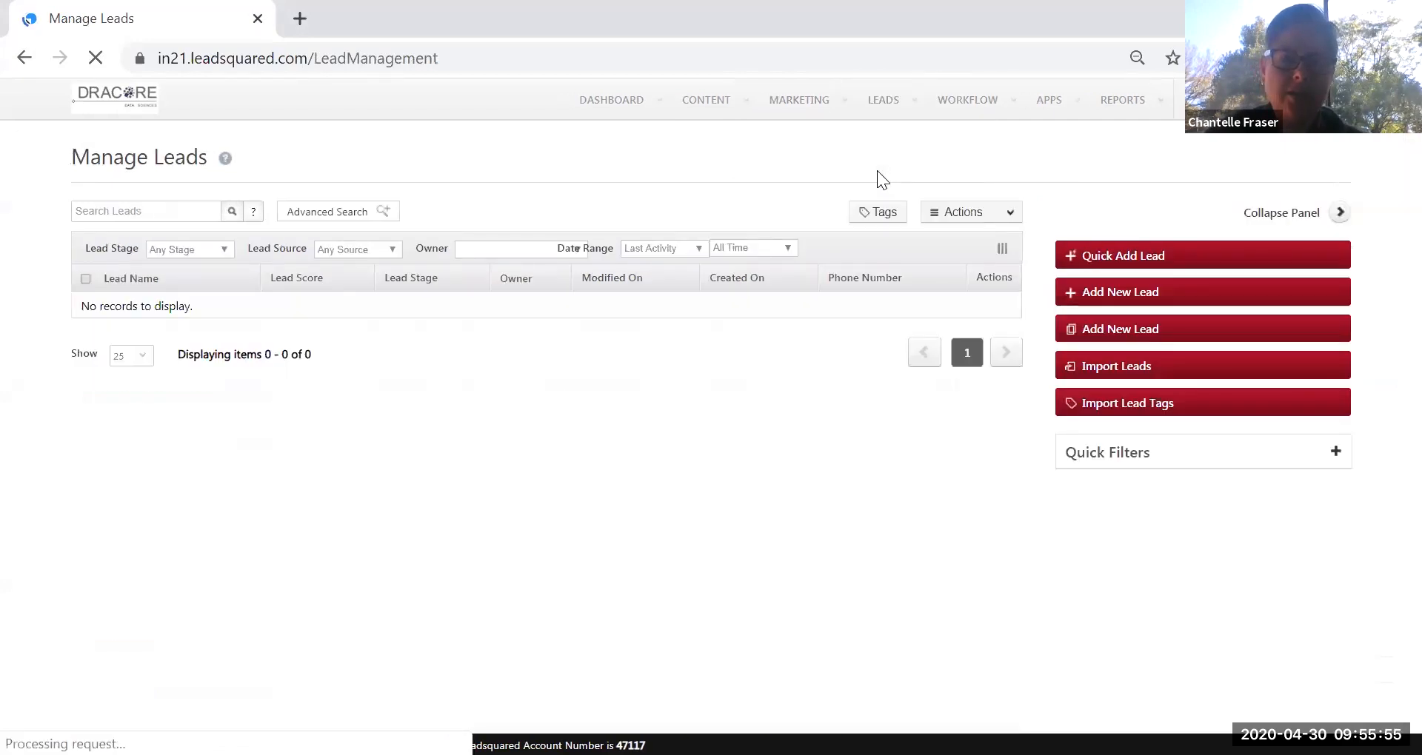
mouse_move(884, 101)
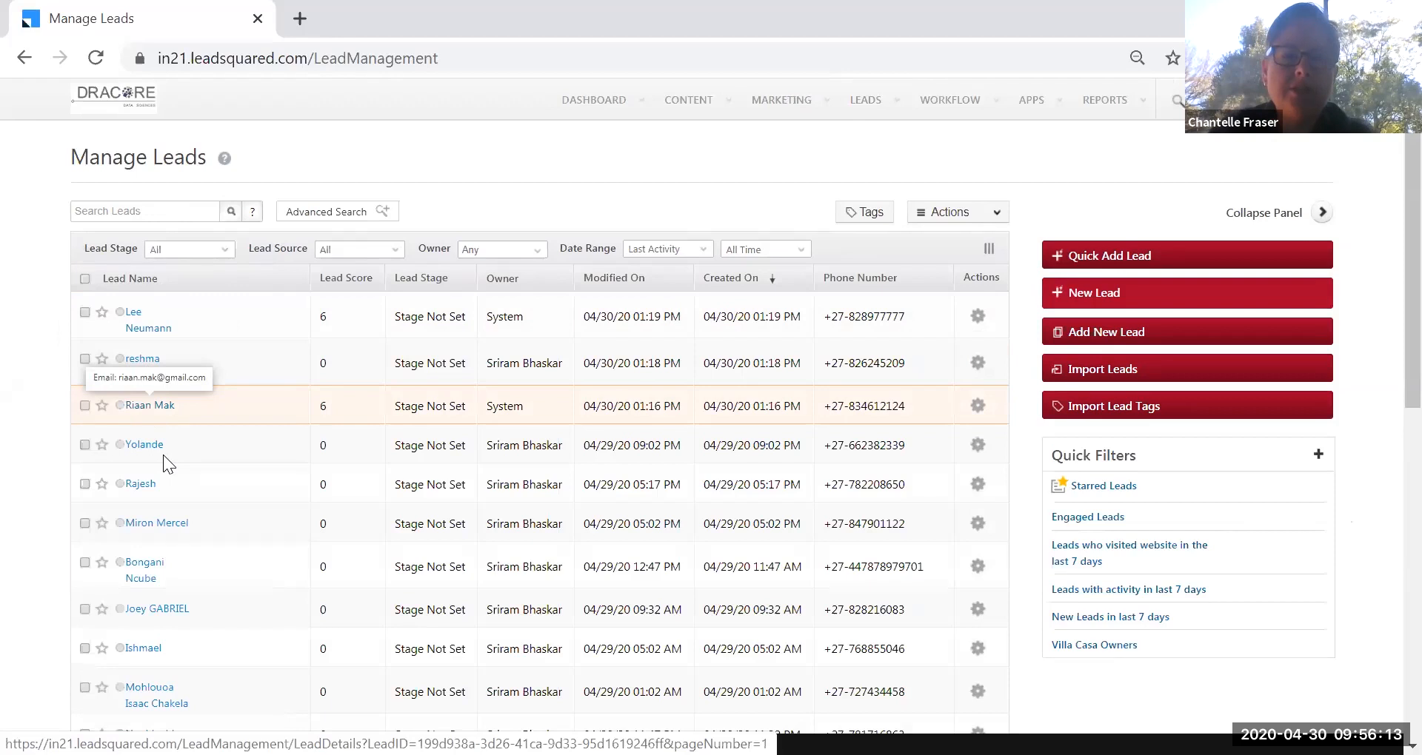
click(154, 407)
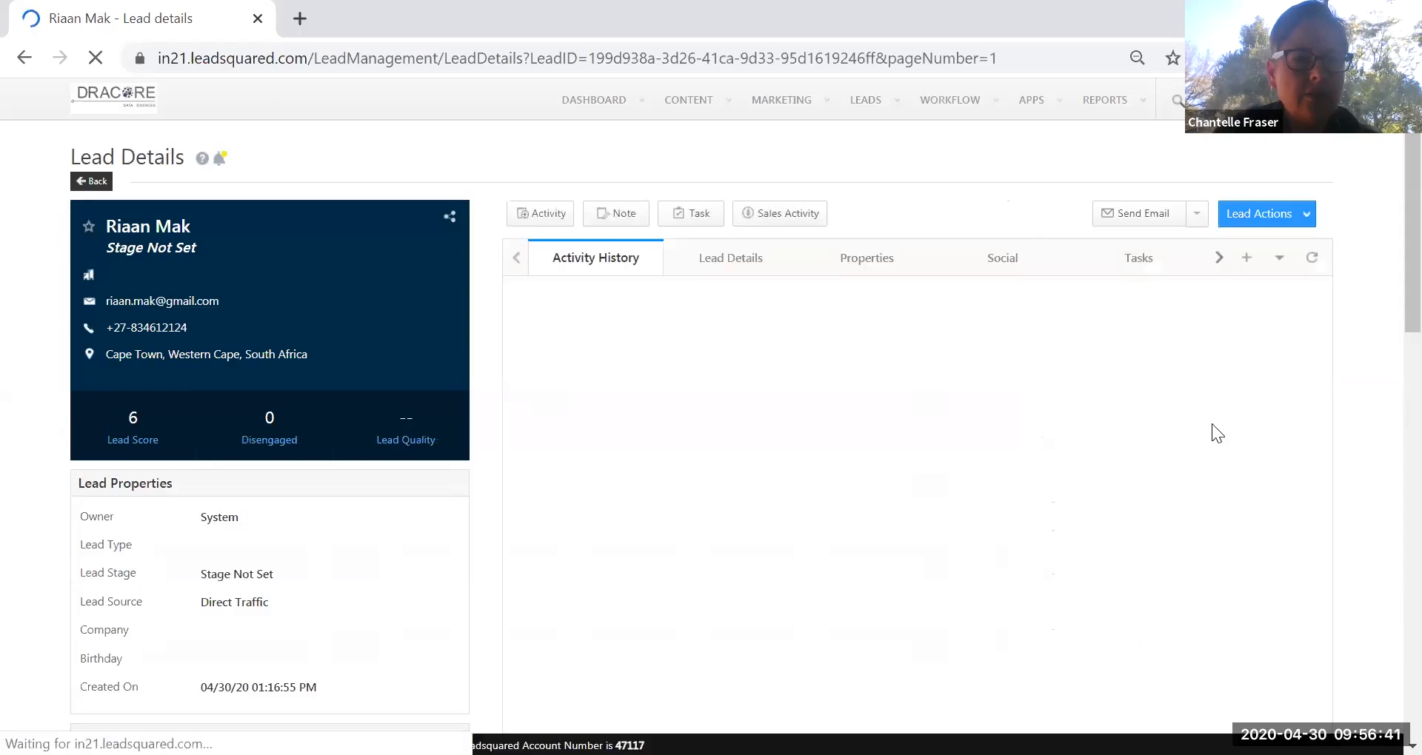
scroll(696, 523, down, 1)
scroll(582, 508, up, 1)
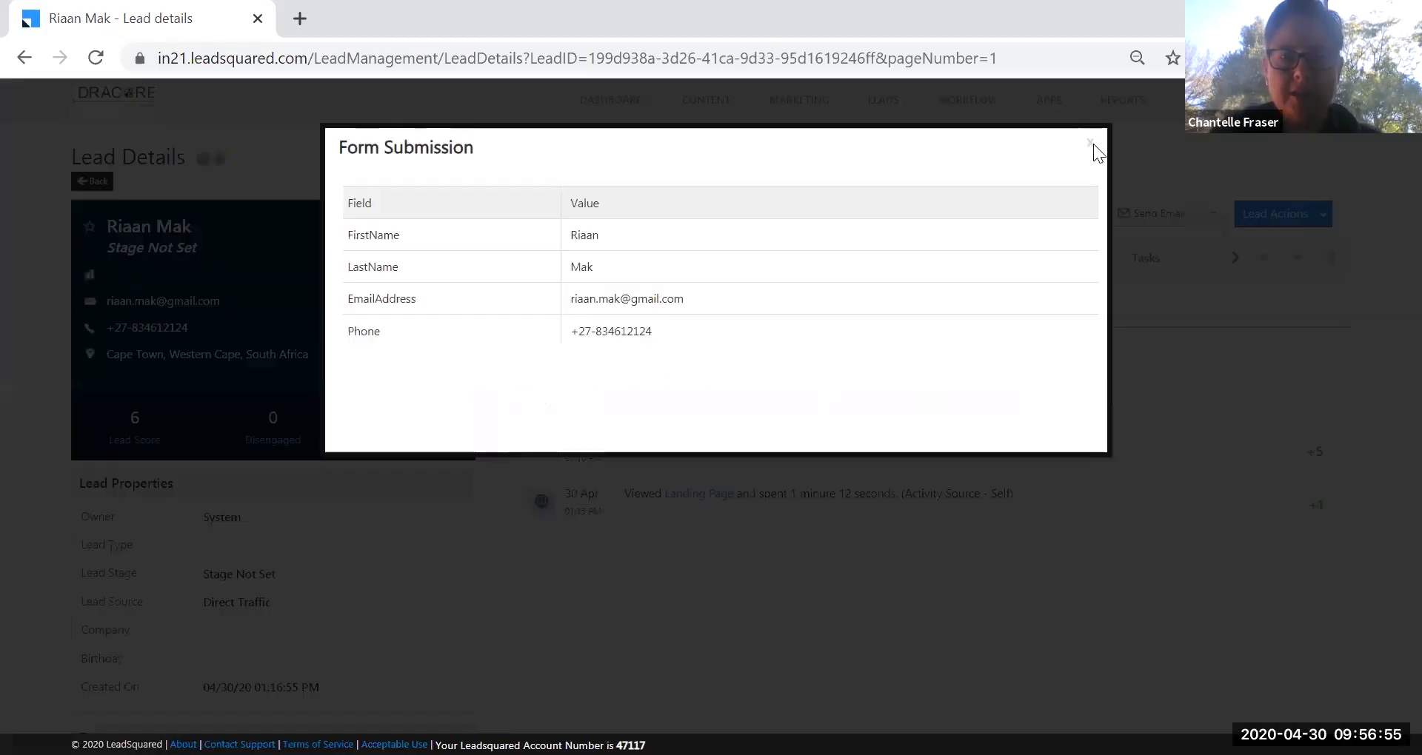
click(117, 238)
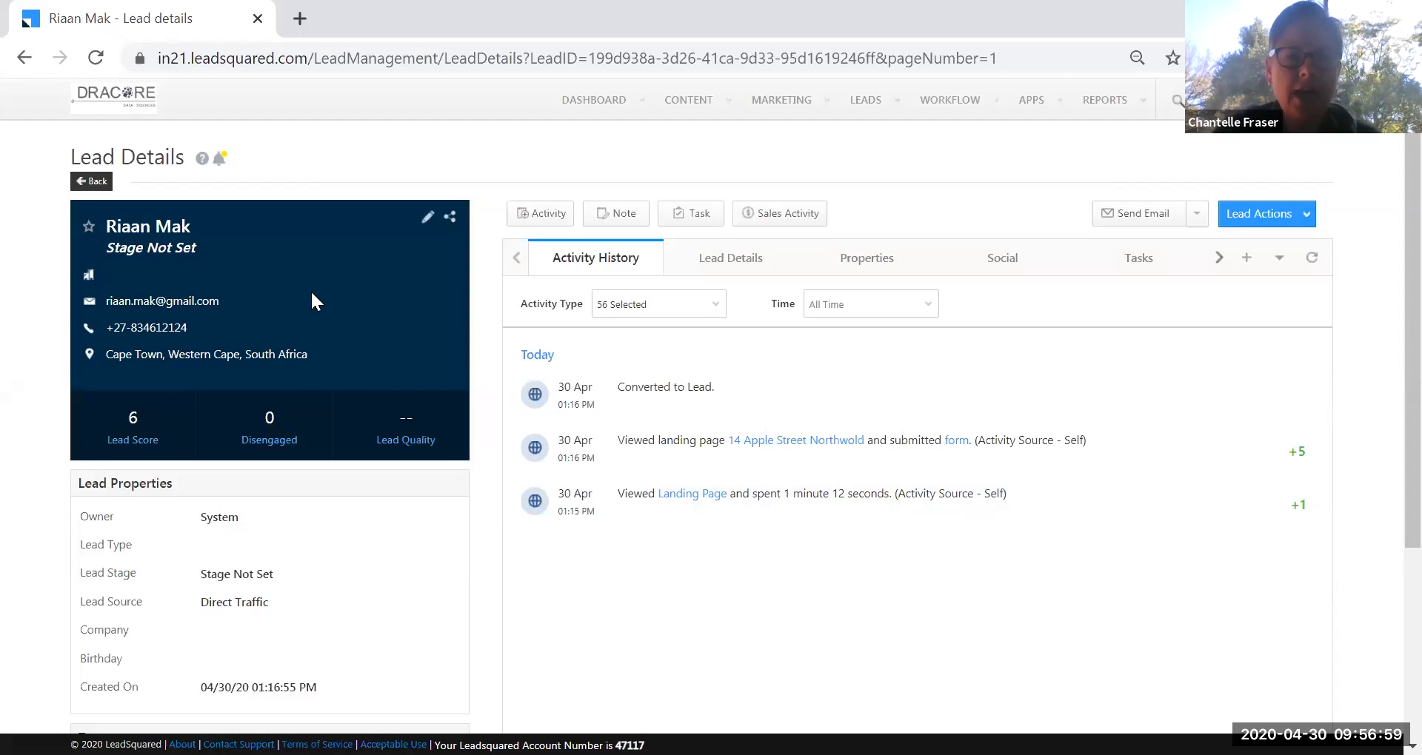
scroll(312, 294, down, 2)
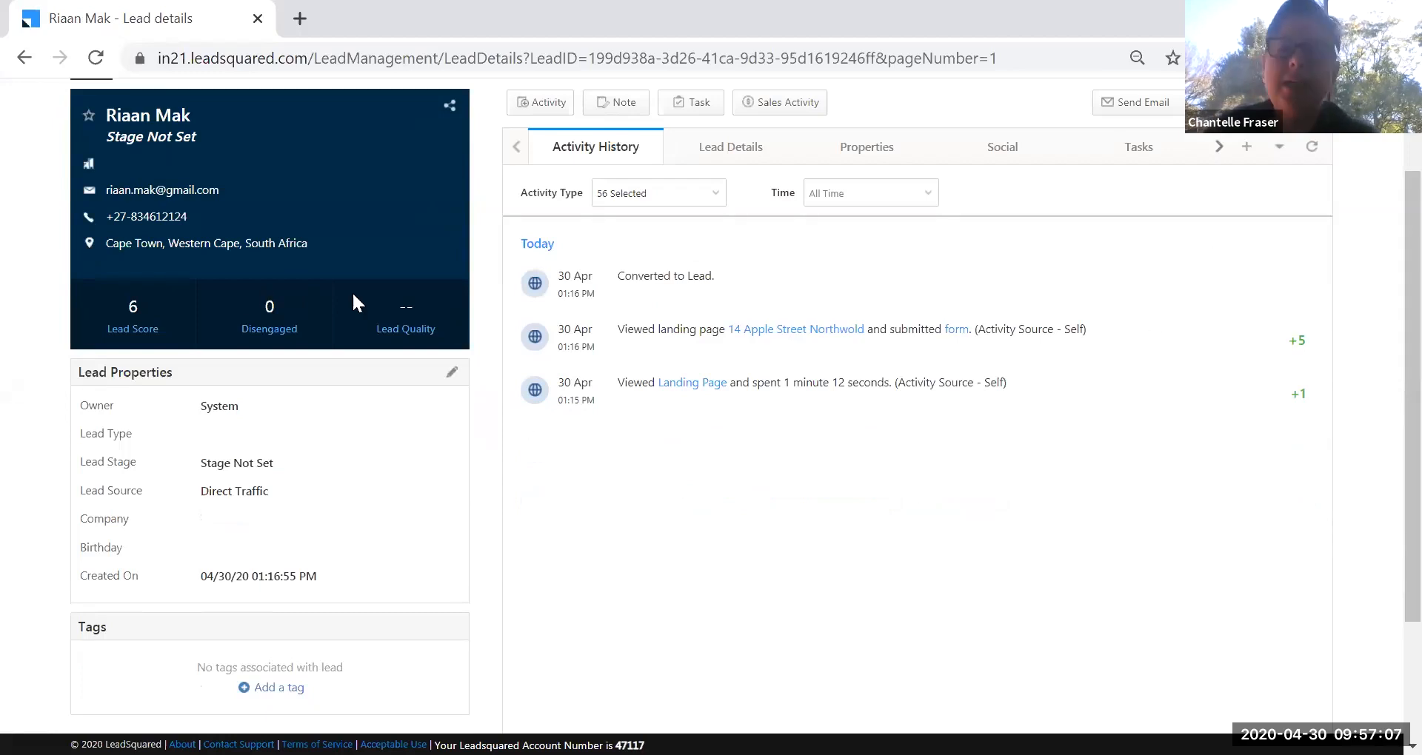
scroll(353, 291, up, 2)
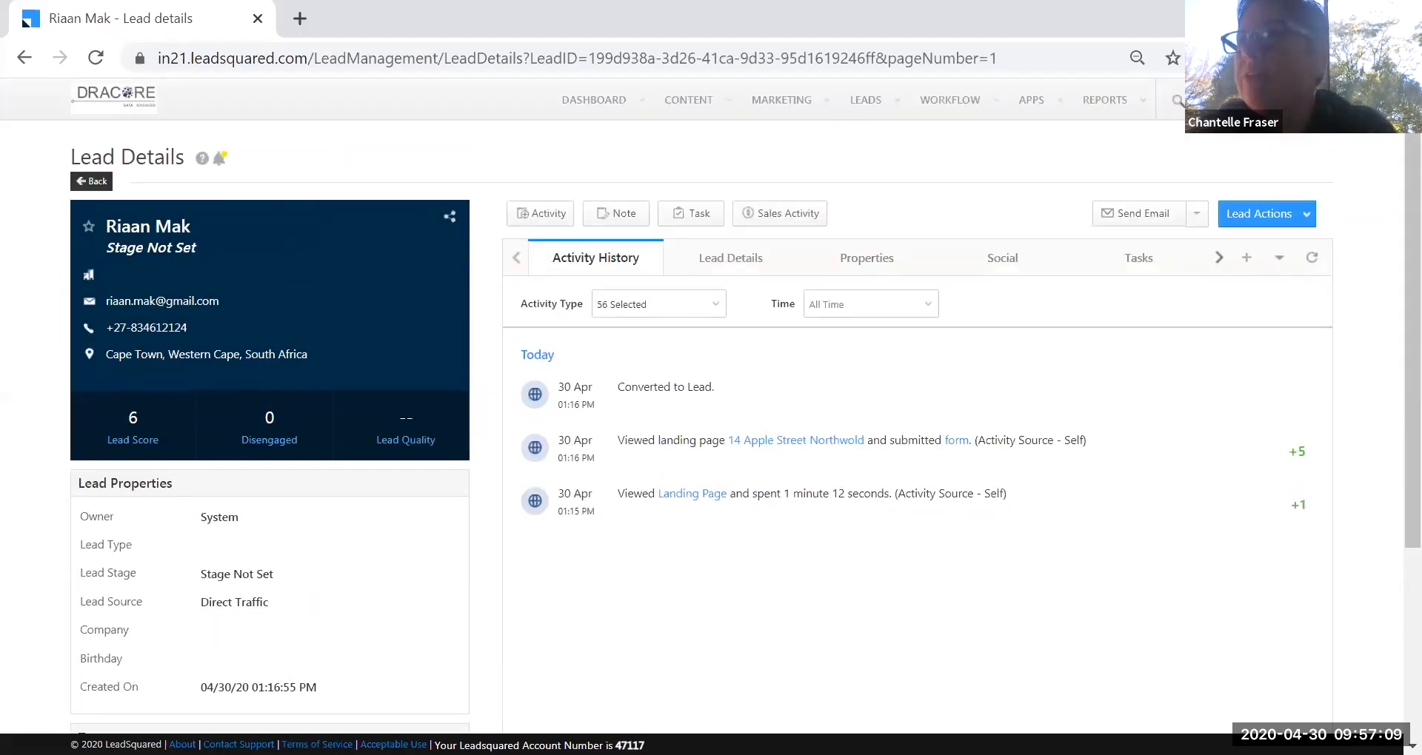
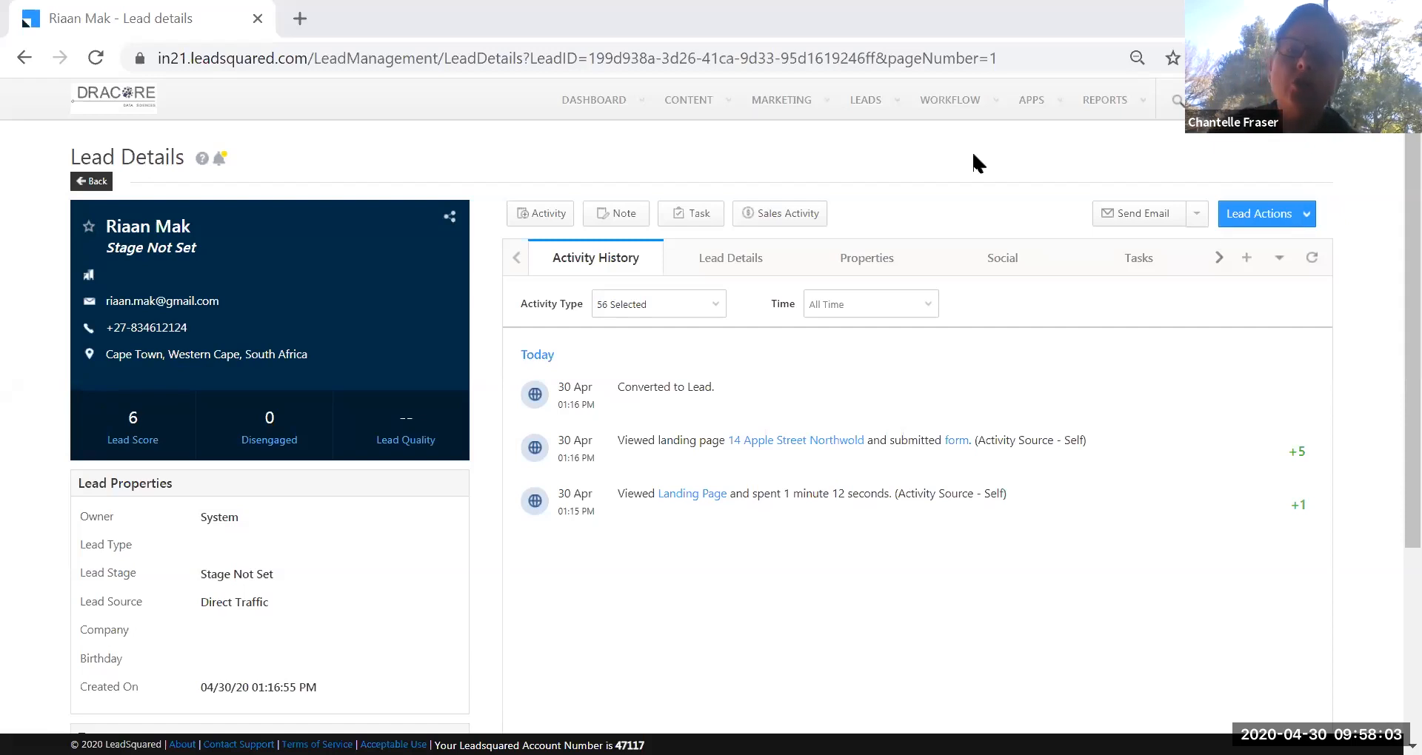
Open the Email Campaigns list from the Marketing menu.
mouse_move(943, 114)
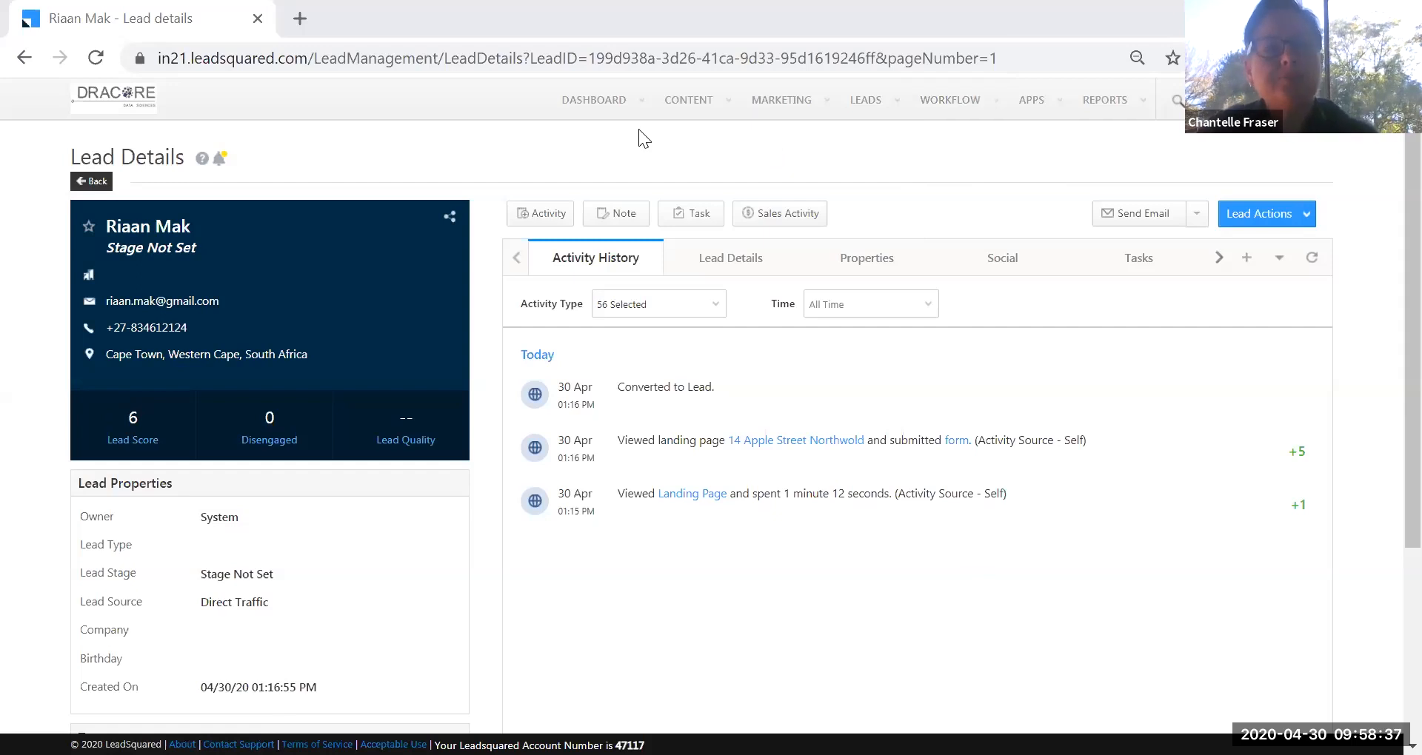
mouse_move(791, 104)
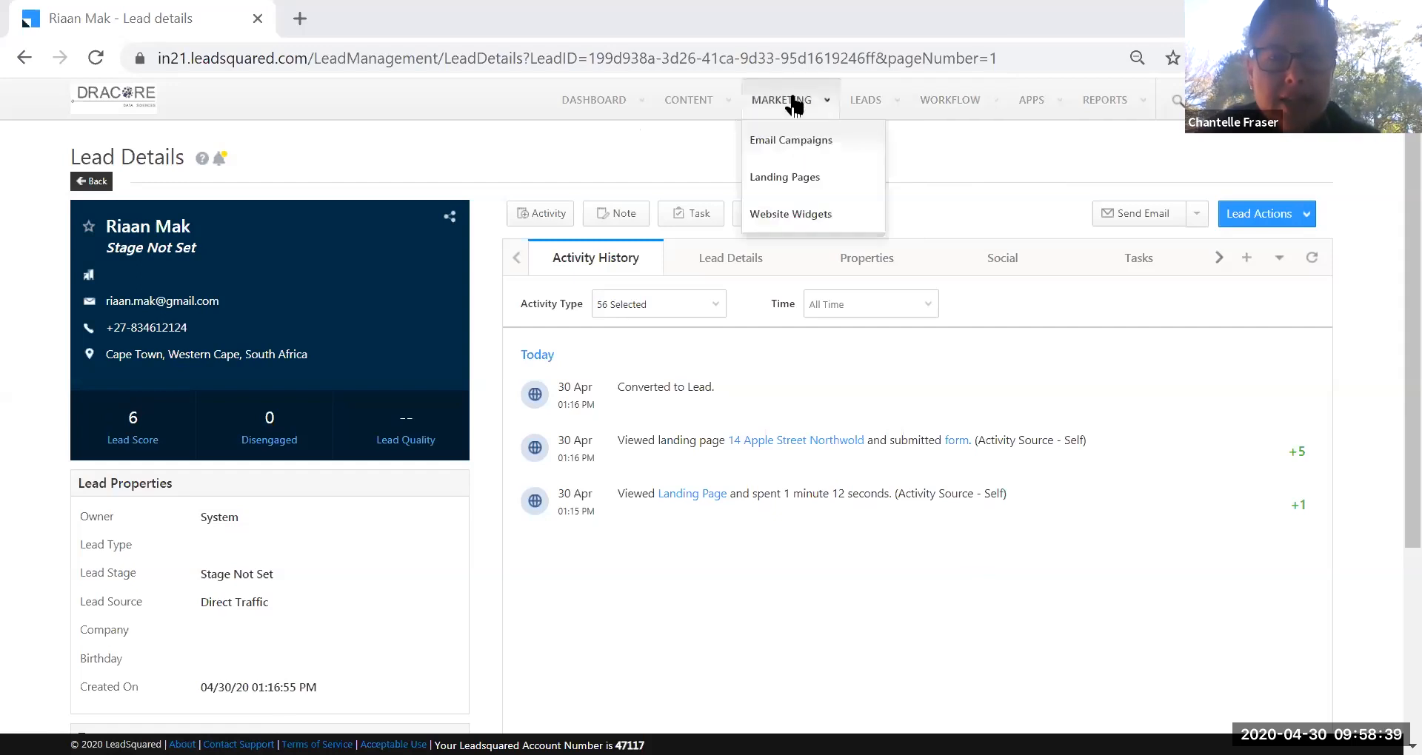
click(794, 145)
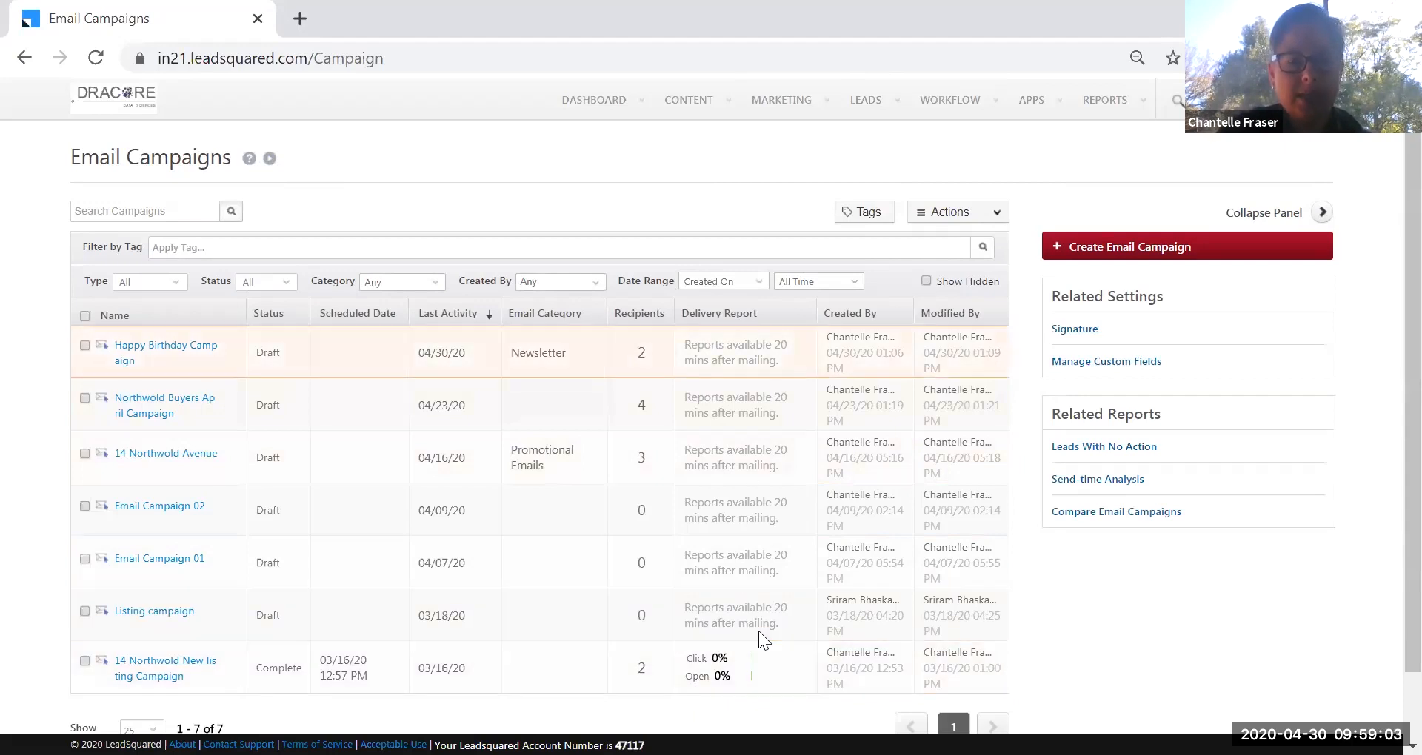
Open the '14 Northwold New listing Campaign' report from the seven-campaign list.
scroll(682, 614, down, 1)
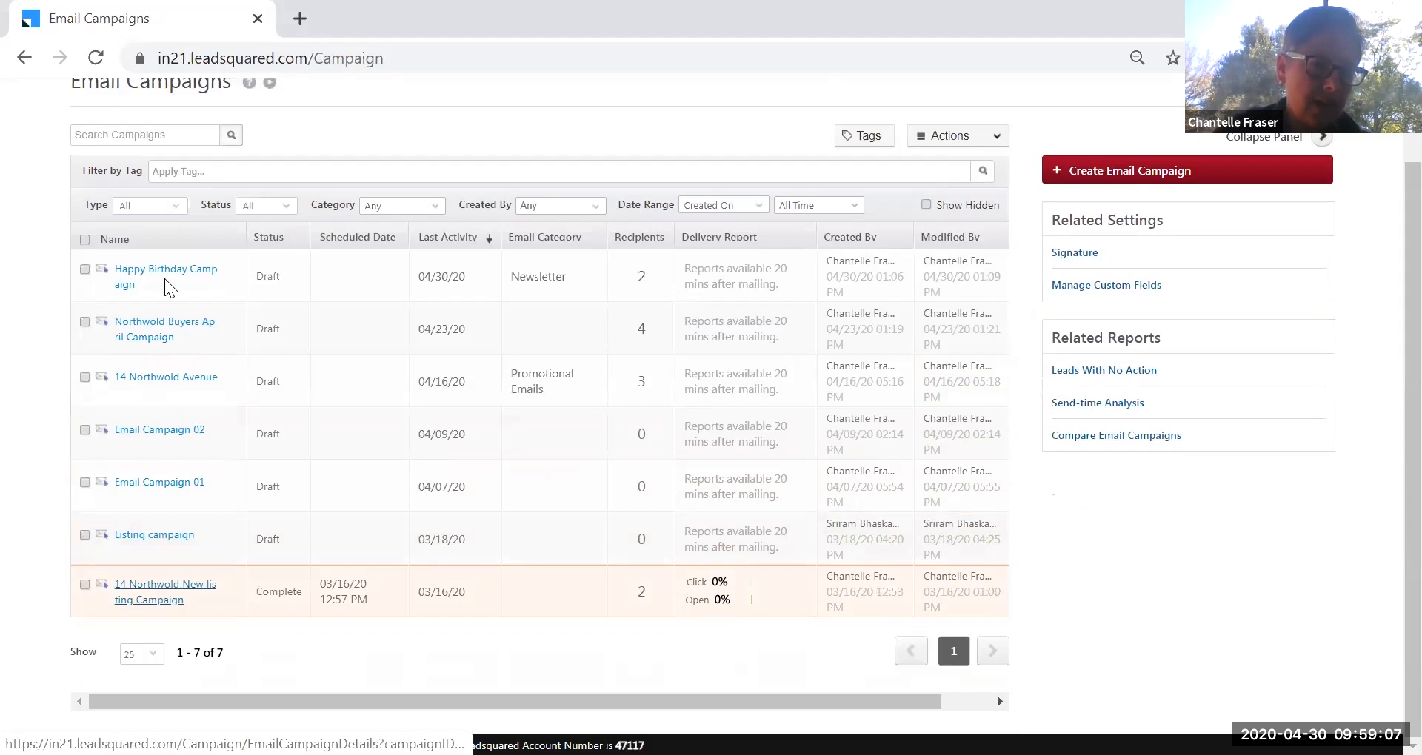
scroll(166, 285, up, 1)
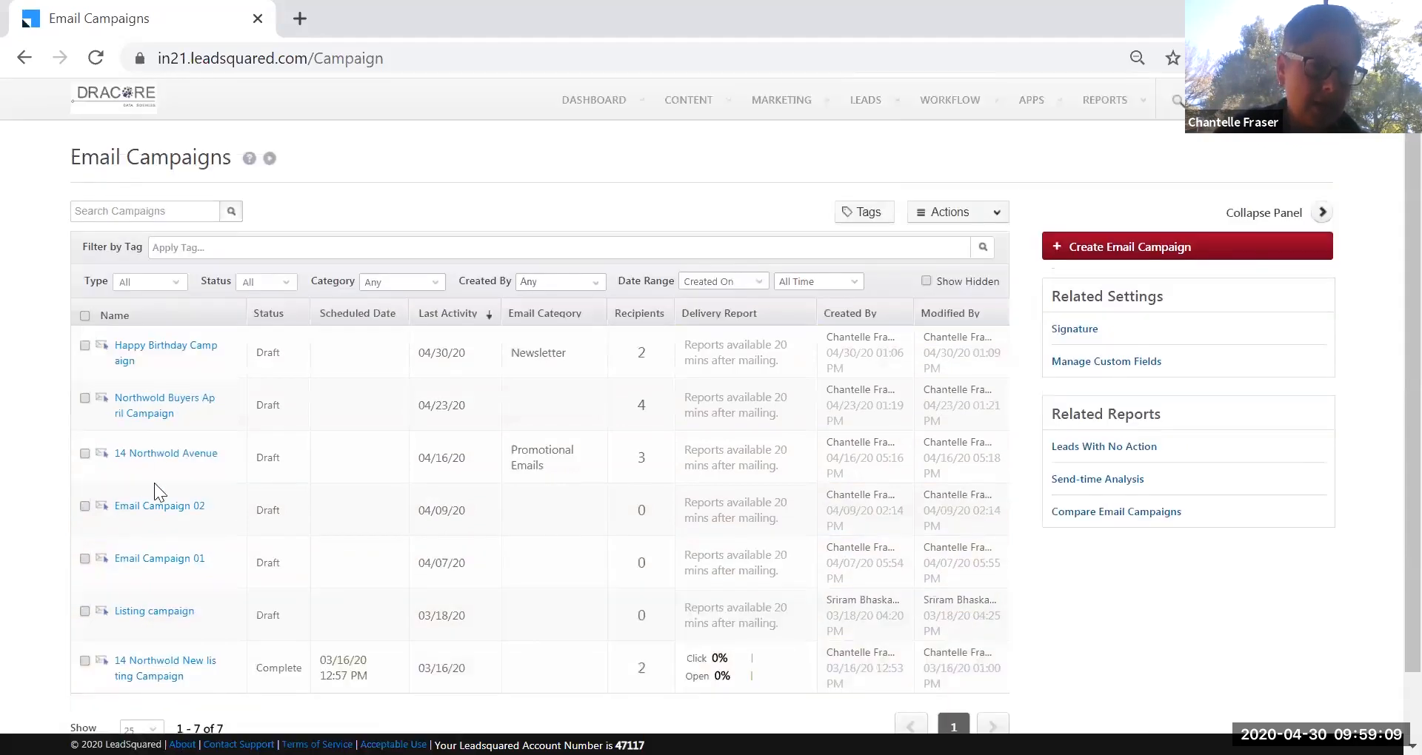
scroll(154, 484, down, 1)
click(158, 588)
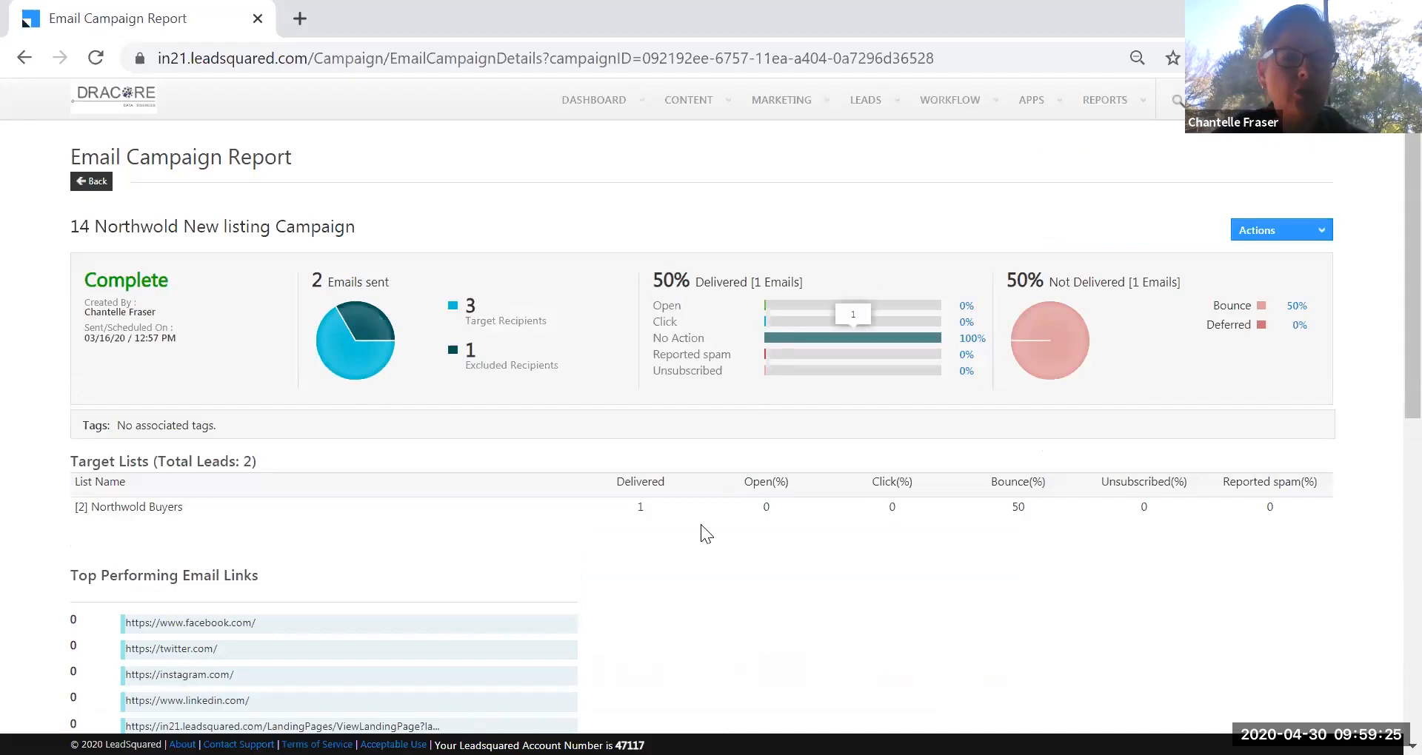
Scroll the report from the delivery statistics (2 sent, 50% delivered) to the Leads with Email Bounces table and back.
scroll(267, 423, down, 4)
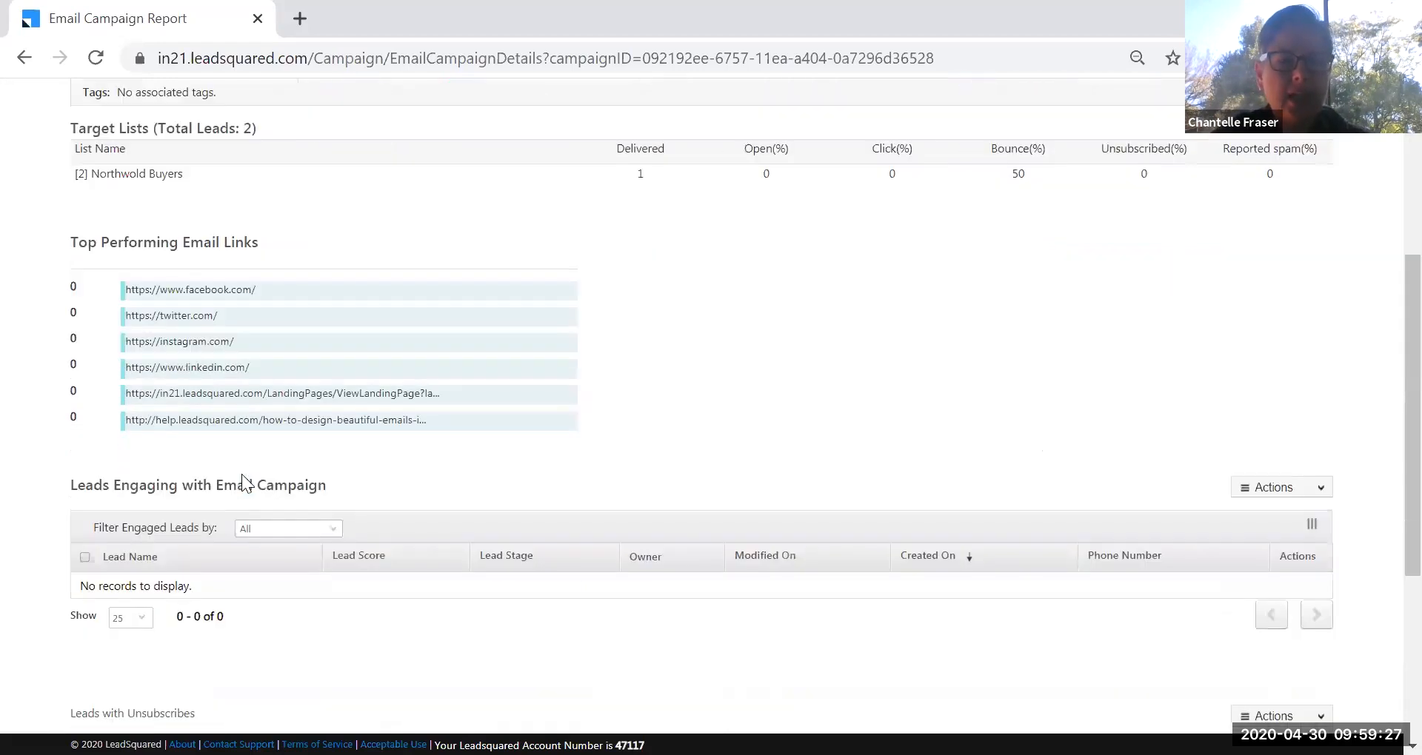
scroll(244, 481, down, 3)
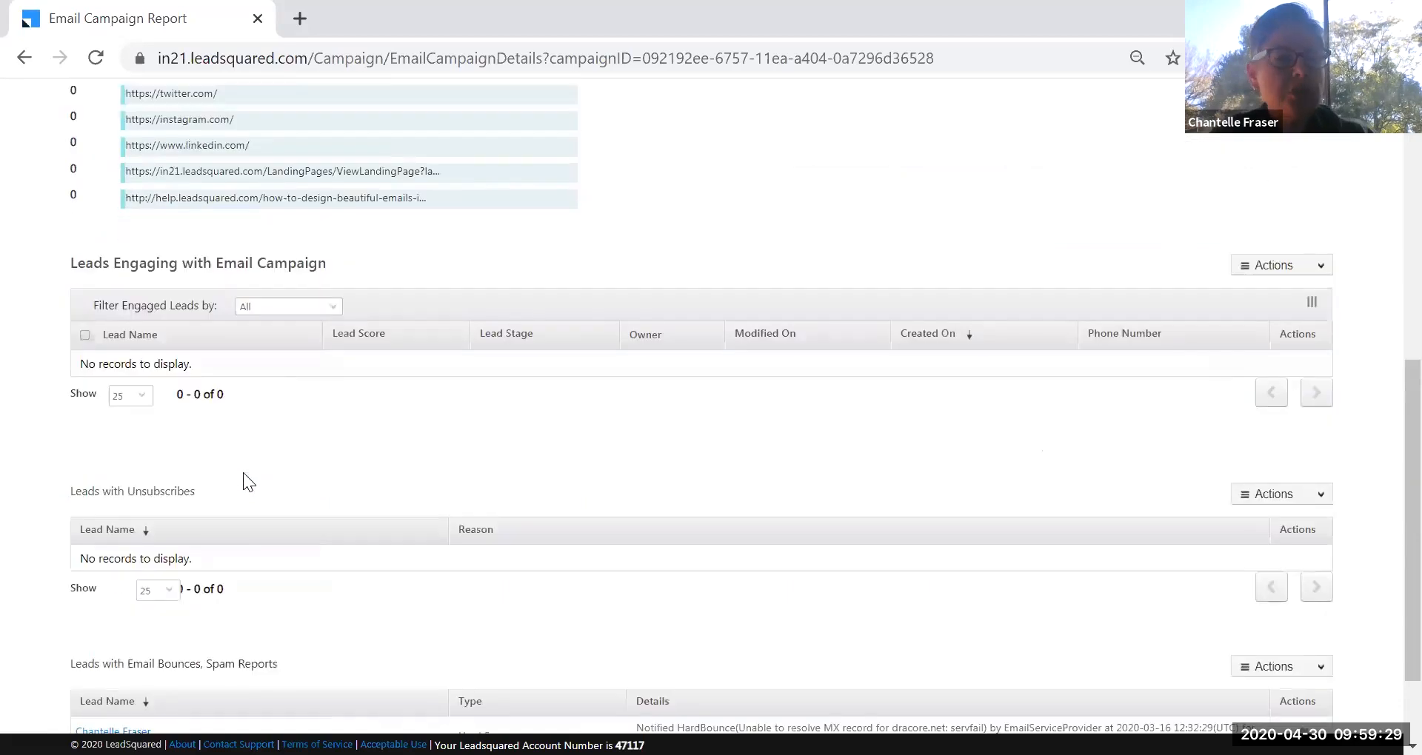
scroll(249, 482, down, 2)
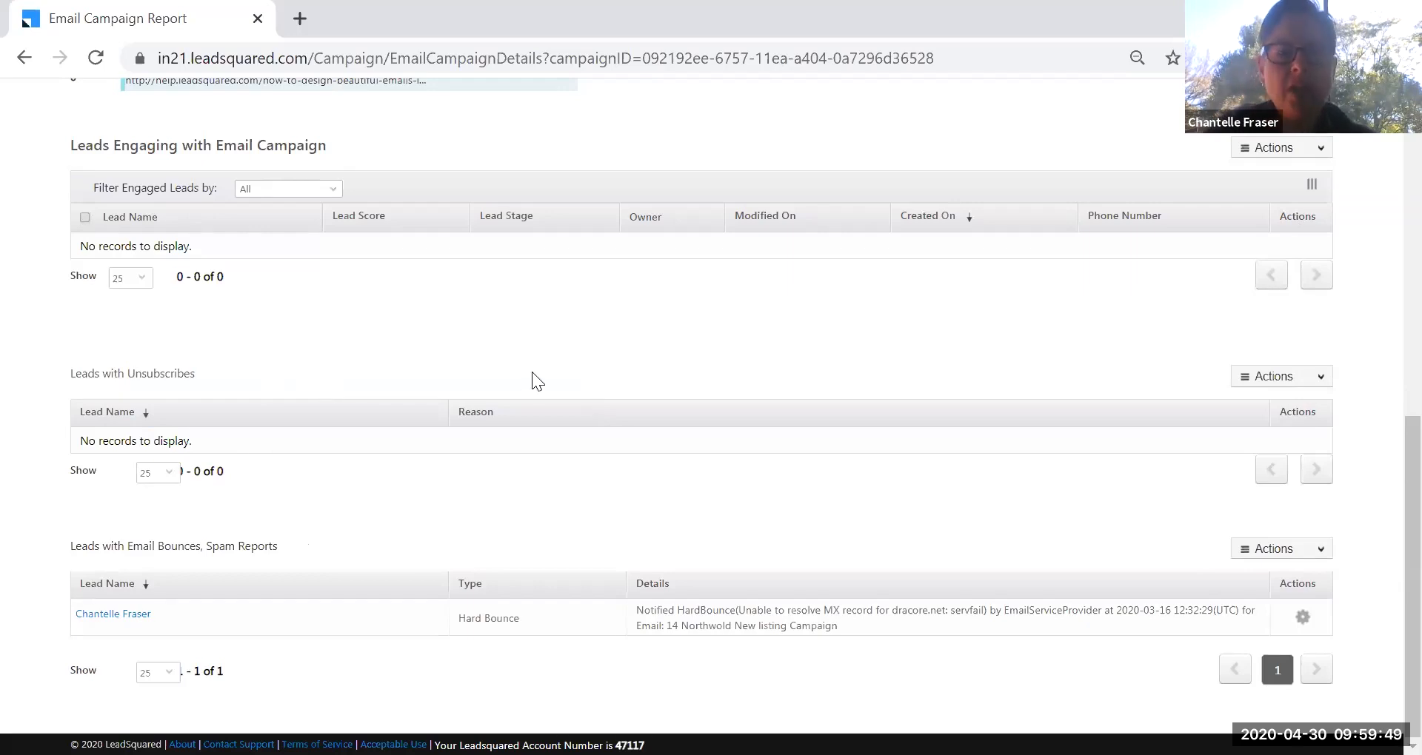
scroll(533, 375, up, 9)
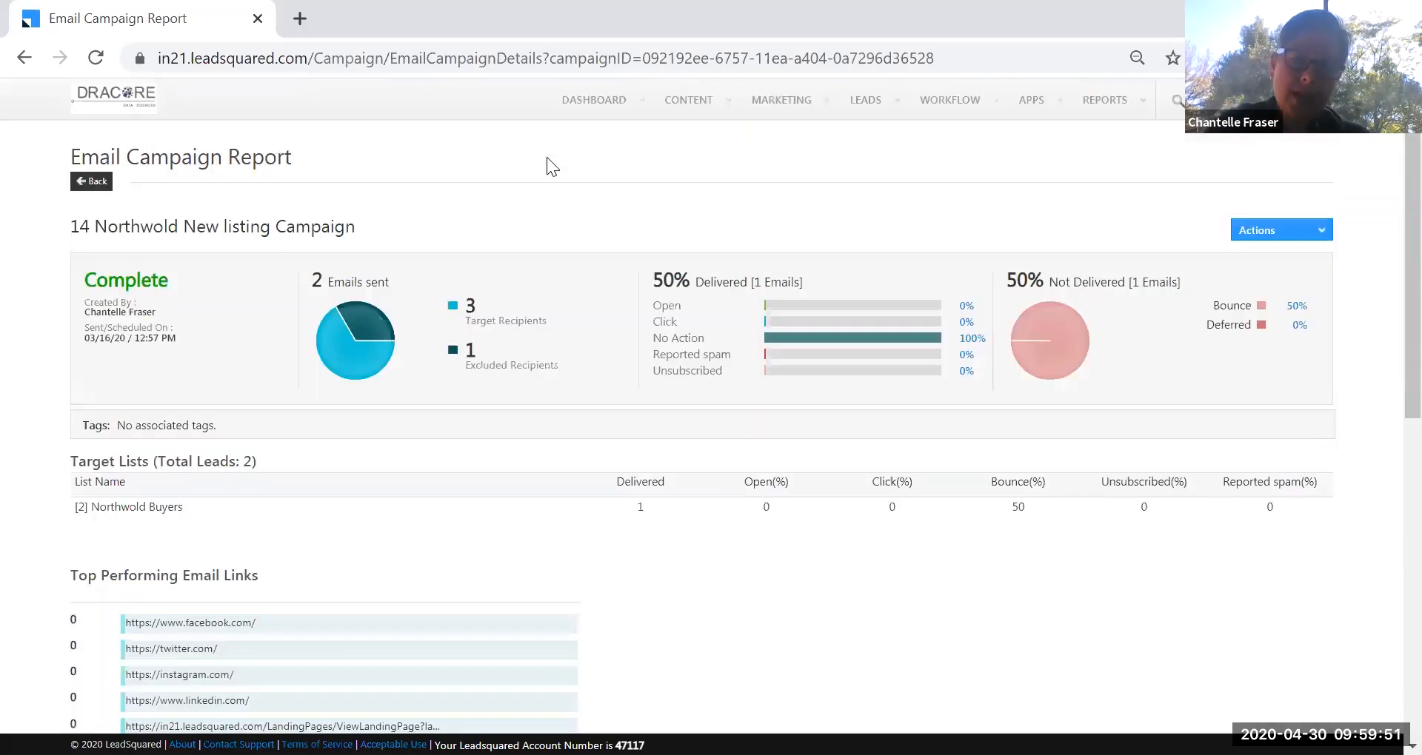
mouse_move(793, 104)
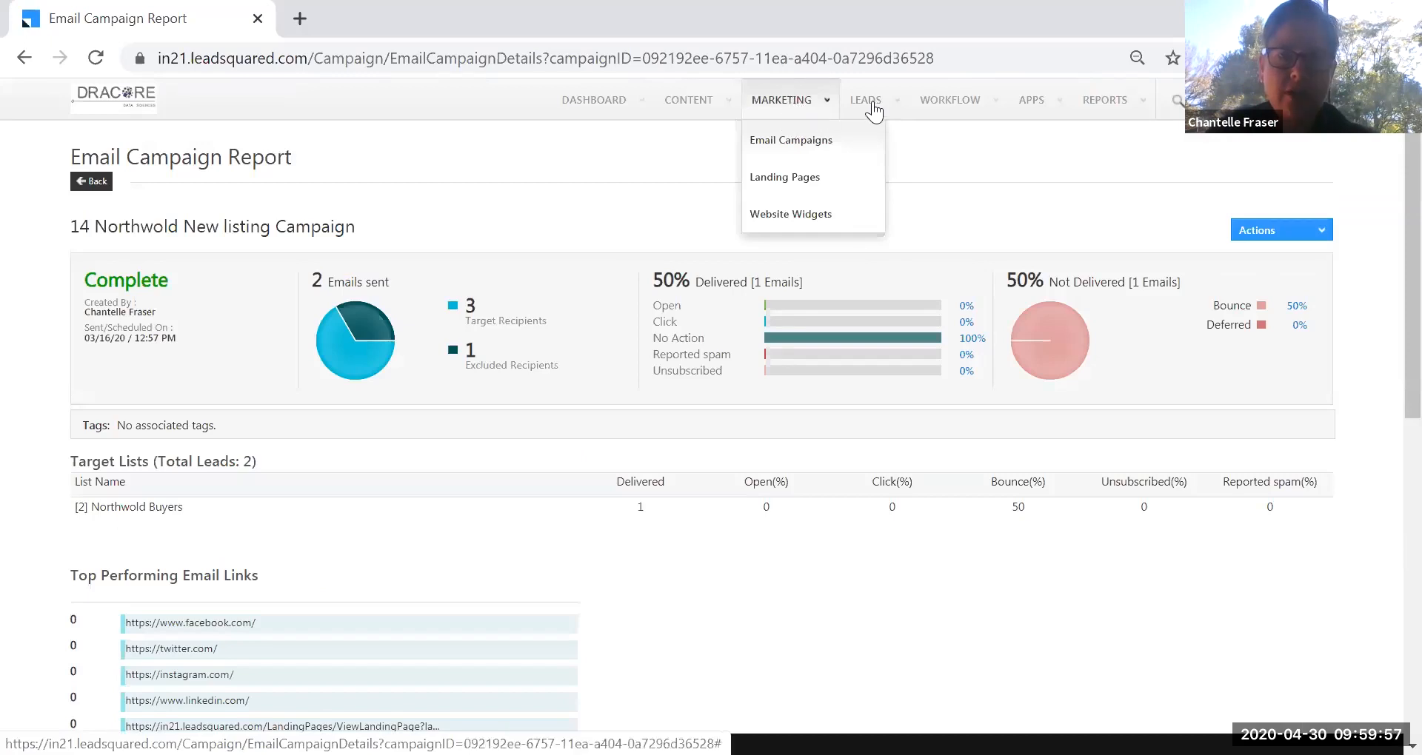
mouse_move(874, 111)
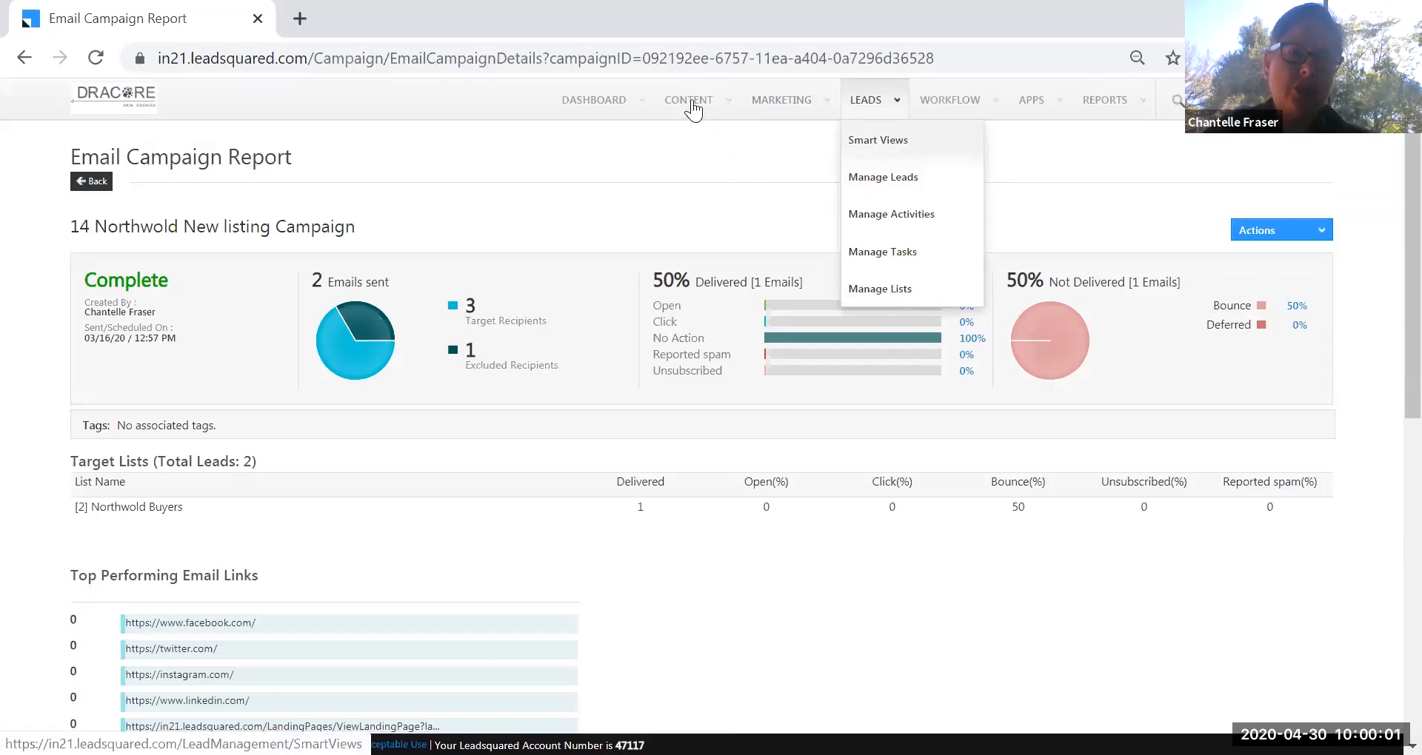
mouse_move(690, 102)
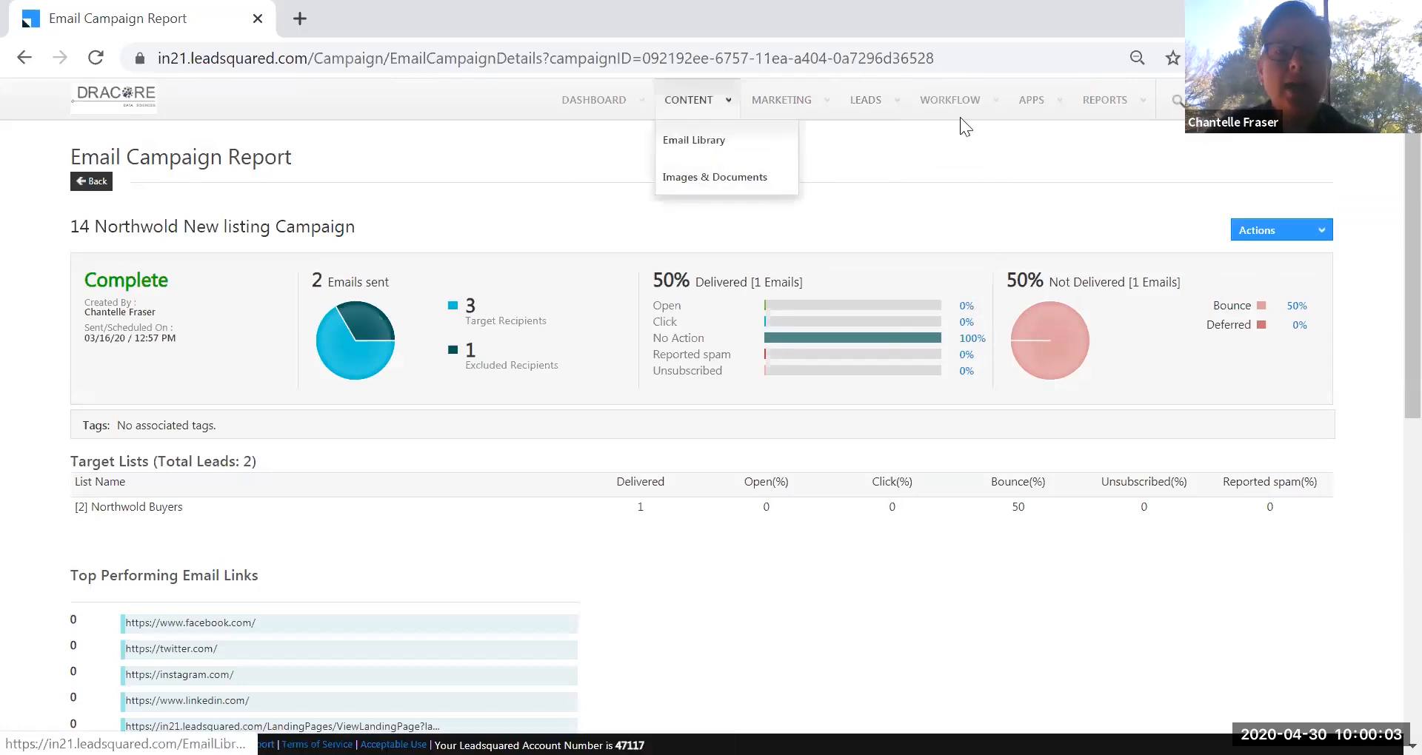
mouse_move(958, 111)
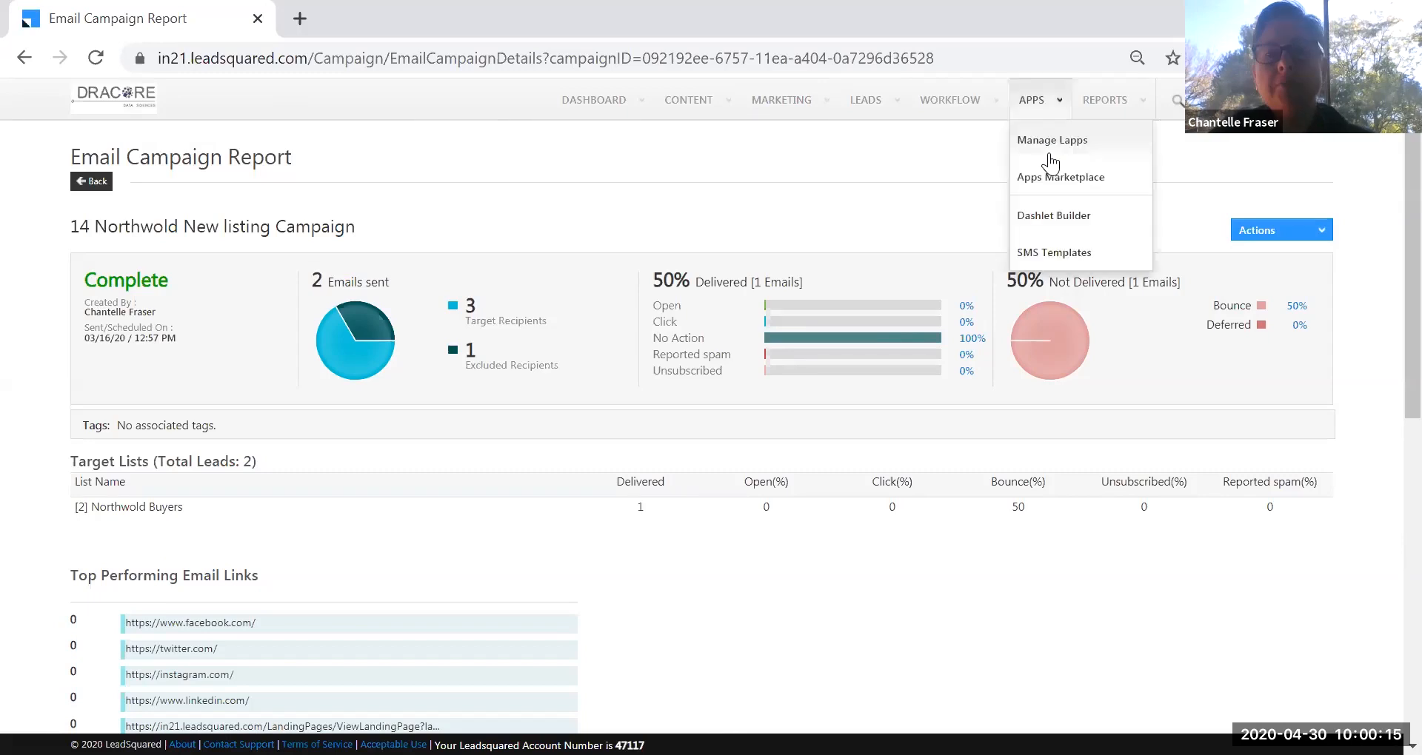
mouse_move(1109, 106)
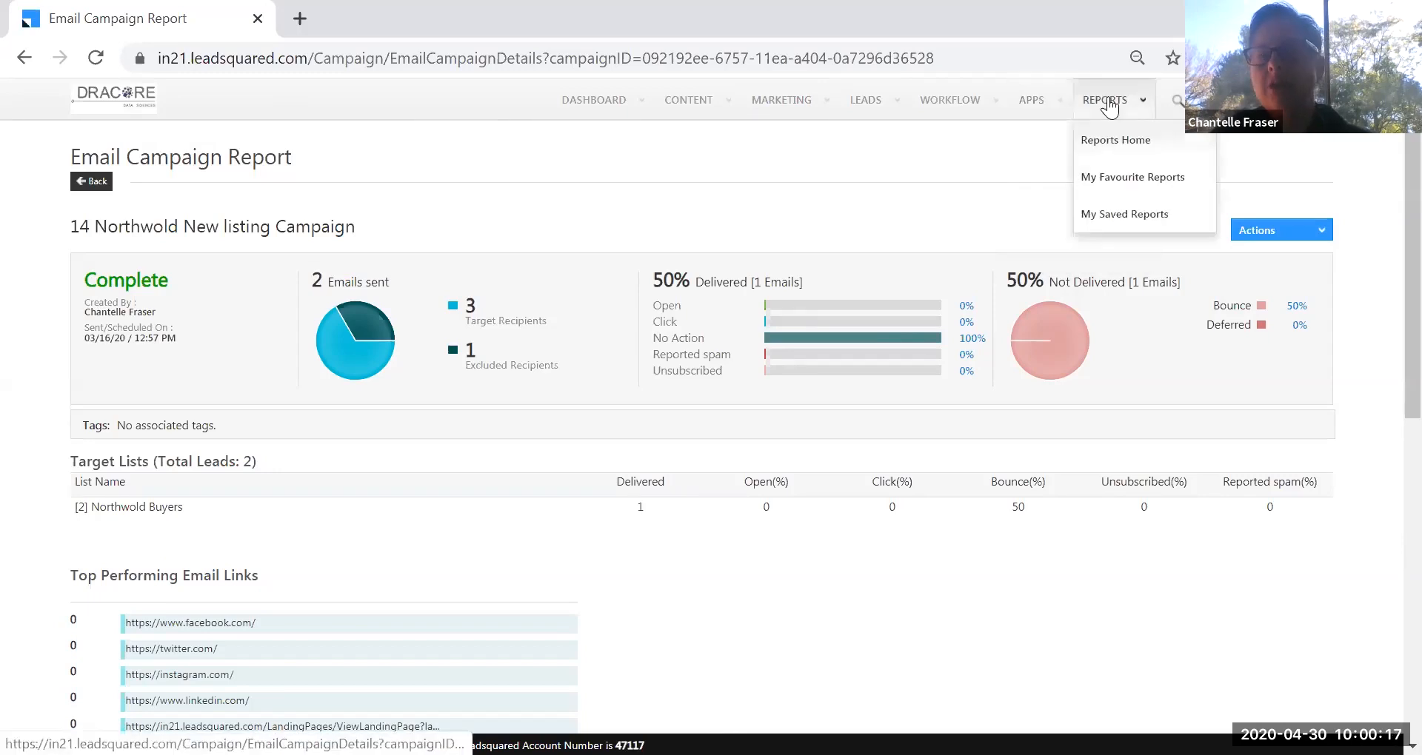